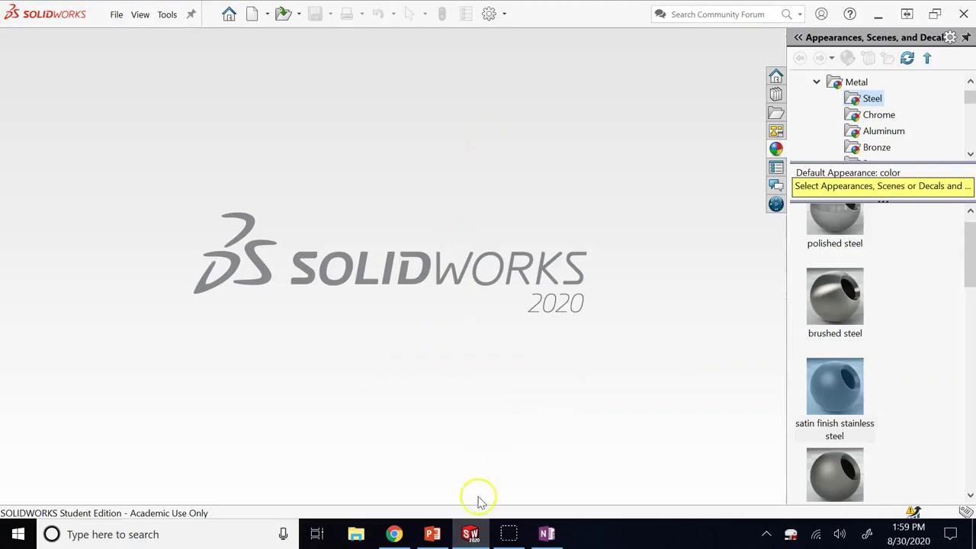
Switch to the Assembly Design presentation in PowerPoint and display the Move/Rotate Component slide.
click(432, 534)
click(129, 365)
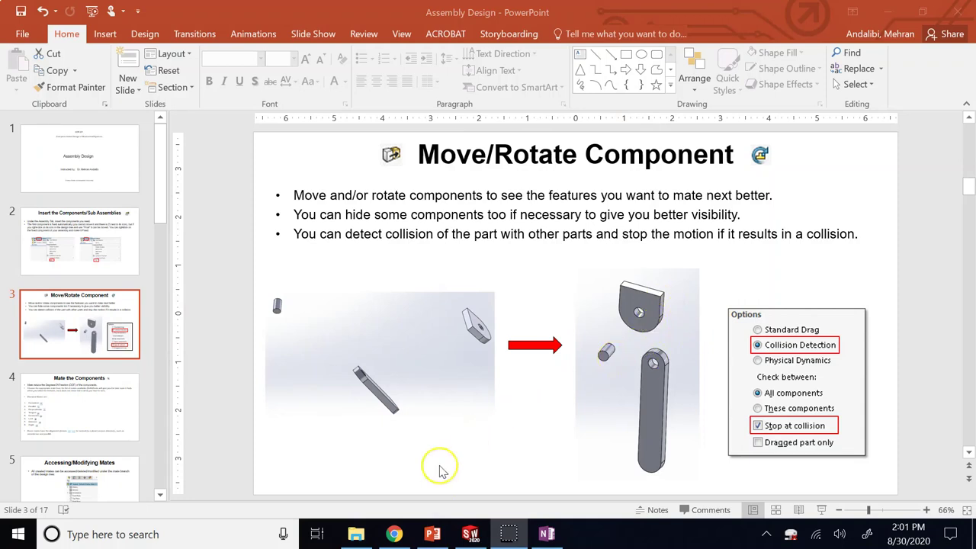
Switch to Chrome and download pendulum.SLDPRT from the Demo Files section of the EGR 201 course modules.
click(394, 534)
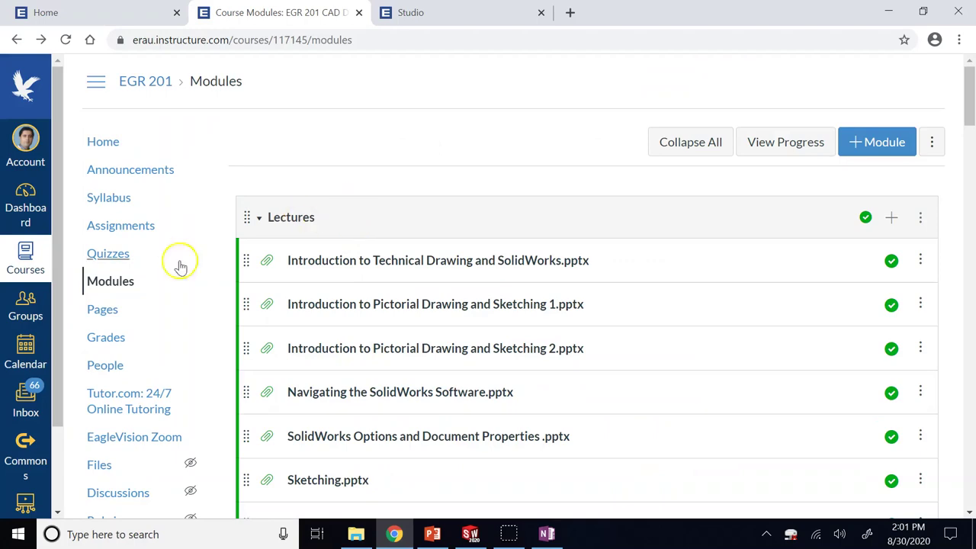
scroll(370, 231, down, 6)
scroll(387, 242, down, 15)
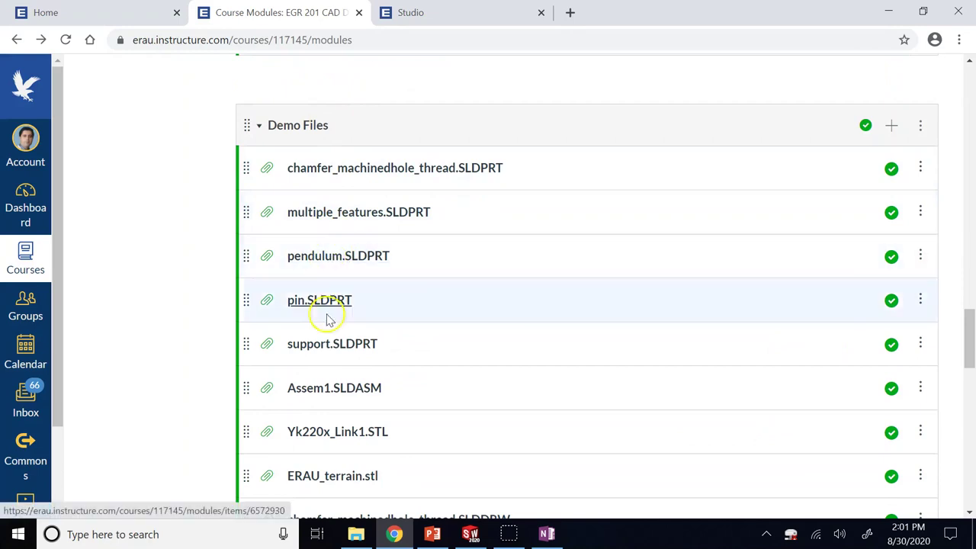
click(350, 261)
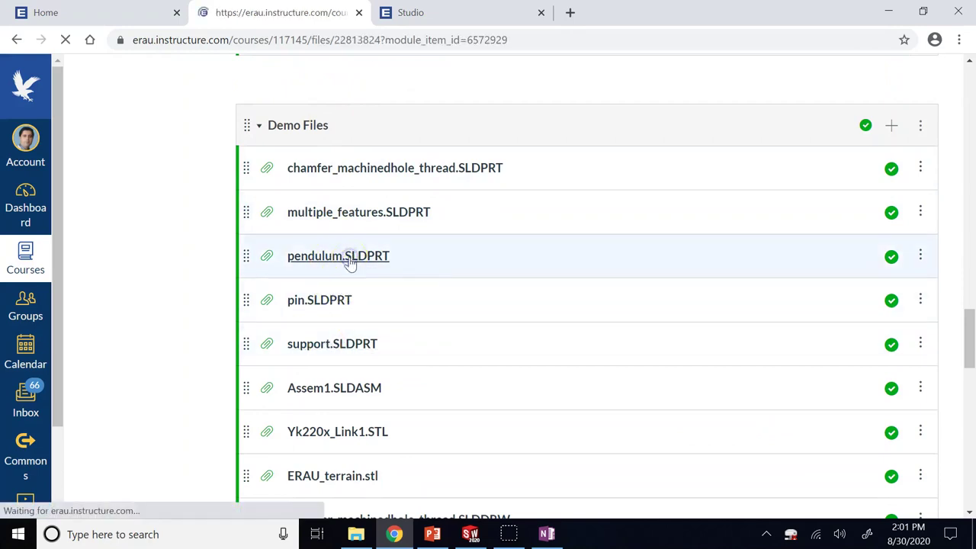
click(329, 183)
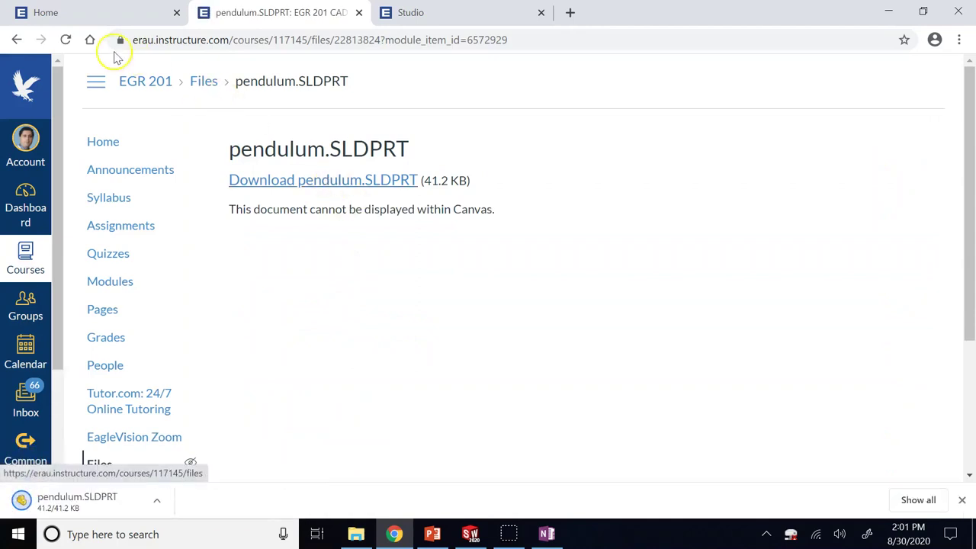
Return to the course modules and download pin.SLDPRT from the Demo Files section.
click(17, 39)
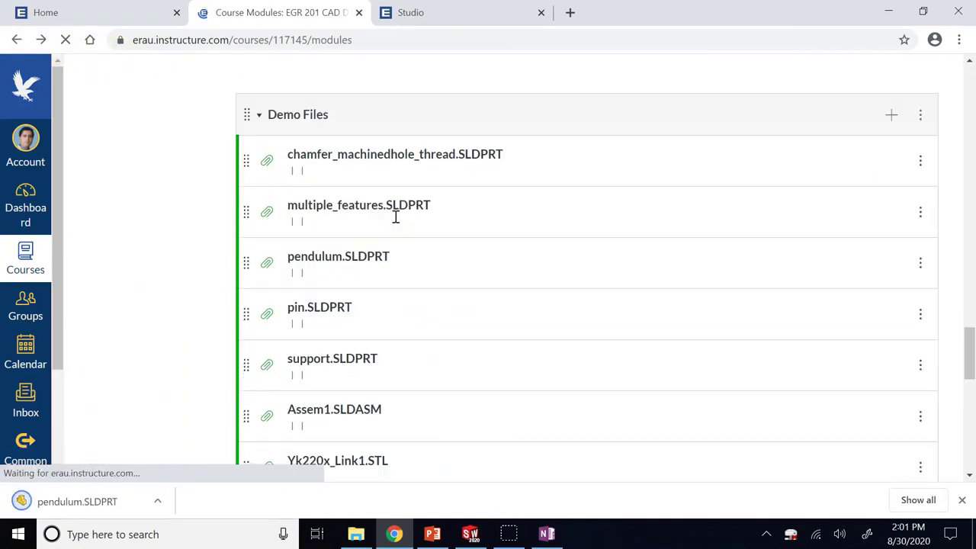
scroll(395, 215, down, 5)
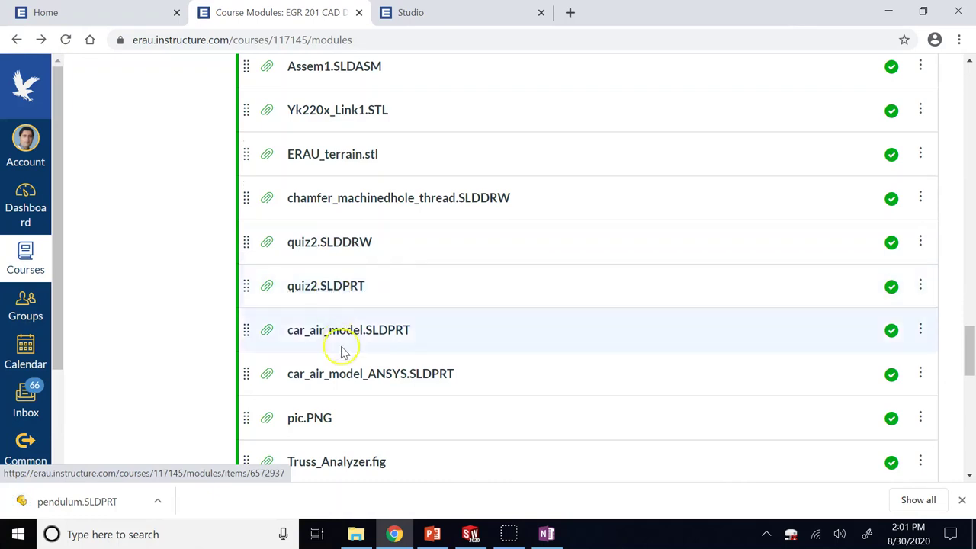
scroll(366, 163, up, 4)
click(320, 284)
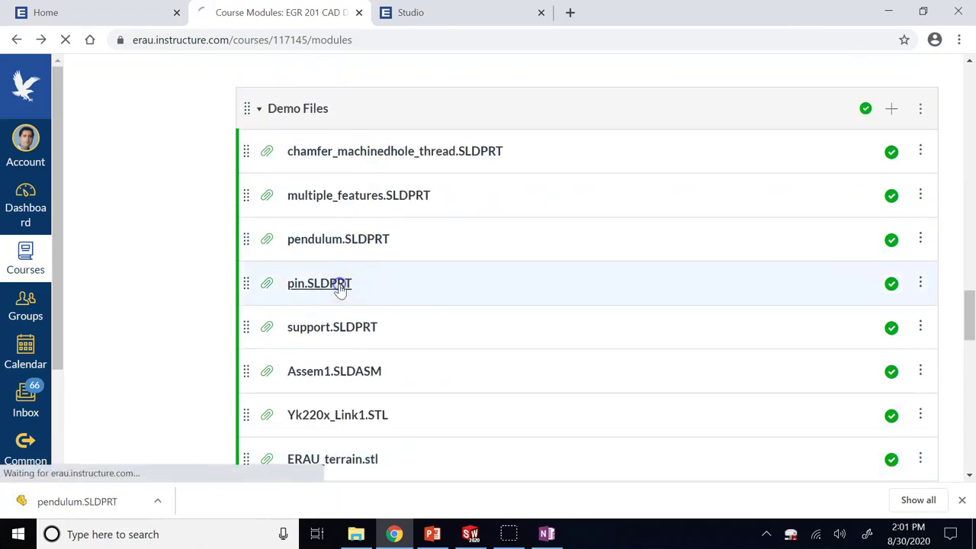
Go back to the Demo Files list and download support.SLDPRT.
click(17, 39)
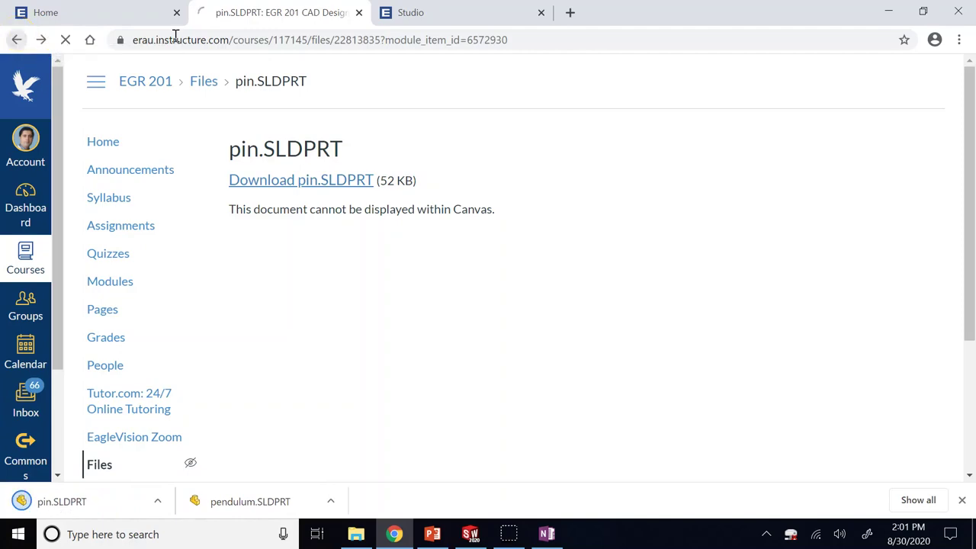
scroll(442, 244, down, 2)
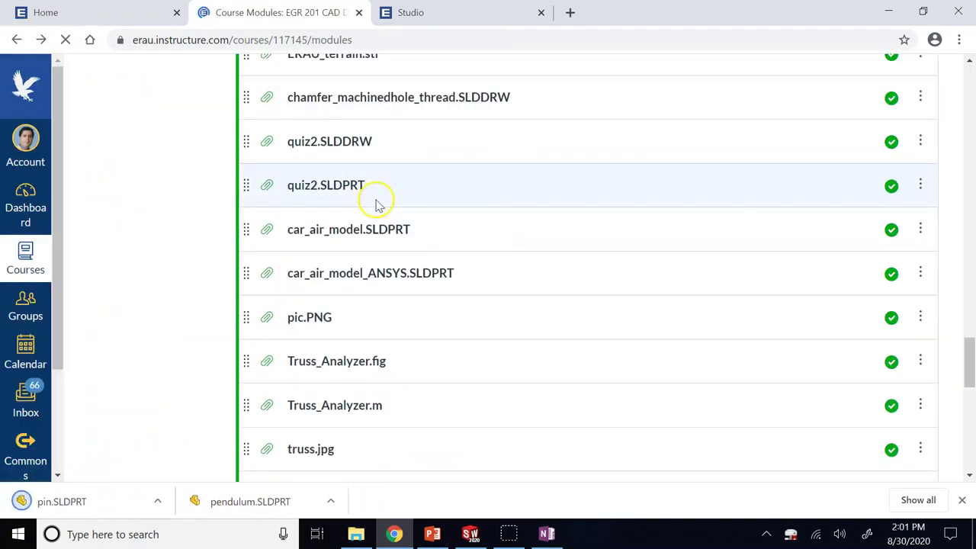
scroll(359, 196, up, 4)
scroll(351, 198, up, 1)
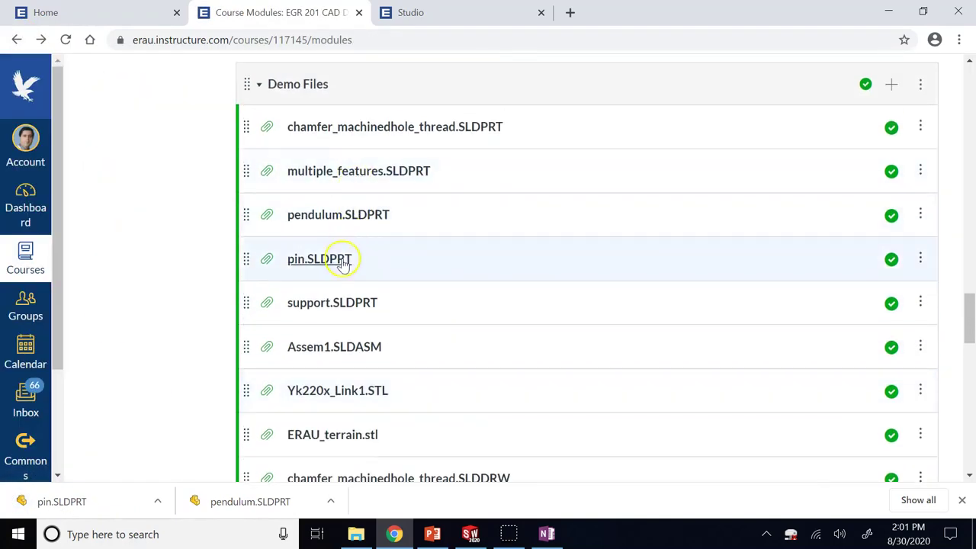
click(338, 302)
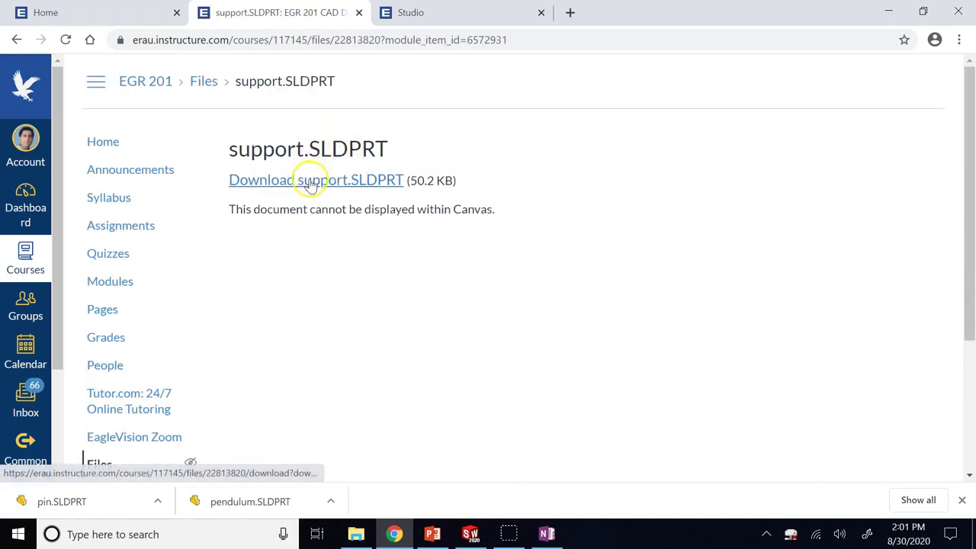
click(309, 182)
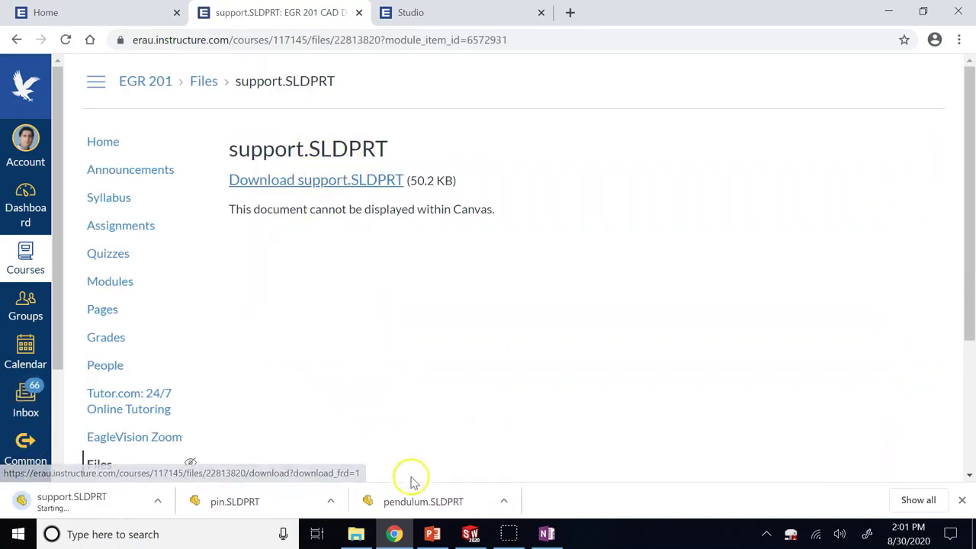
Switch to SOLIDWORKS and create a new assembly document, dismissing Begin Assembly without inserting a component.
click(470, 534)
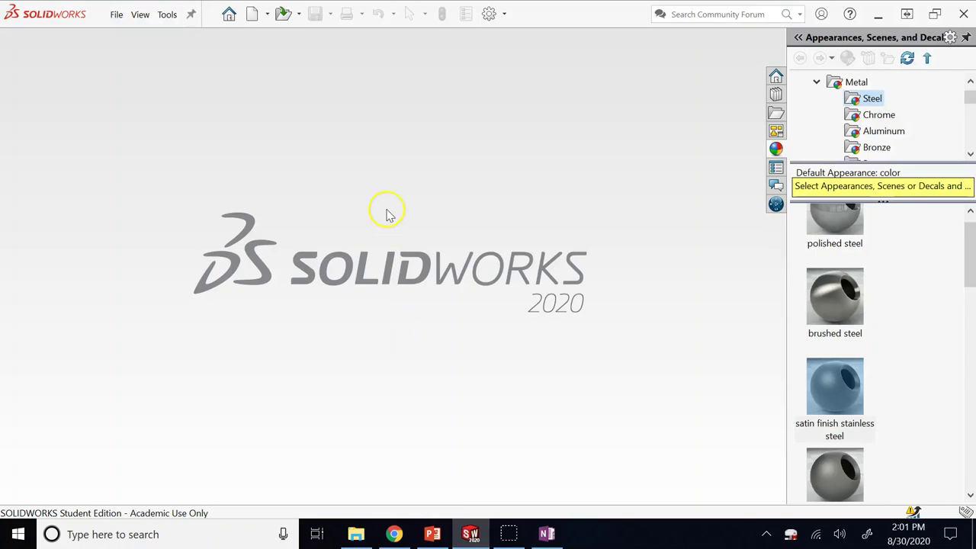
click(251, 14)
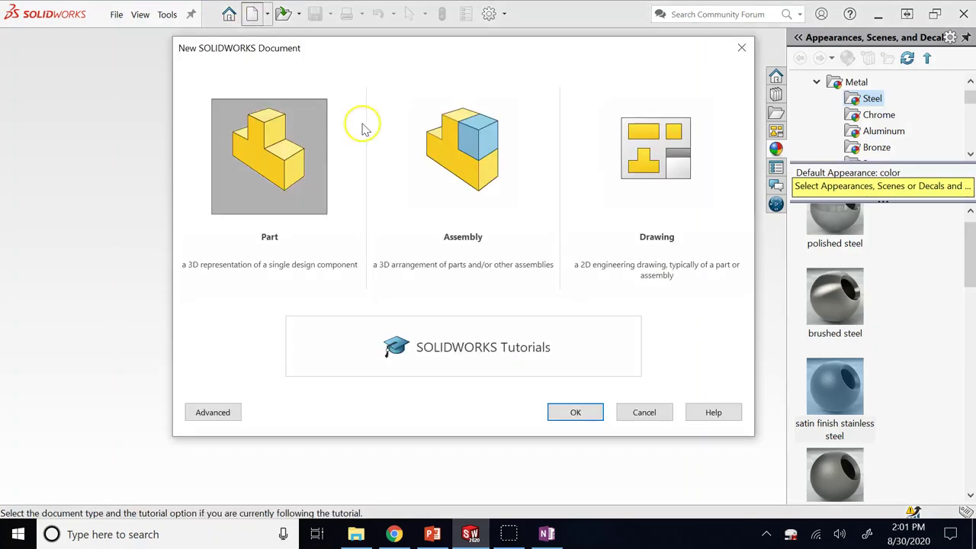
click(450, 153)
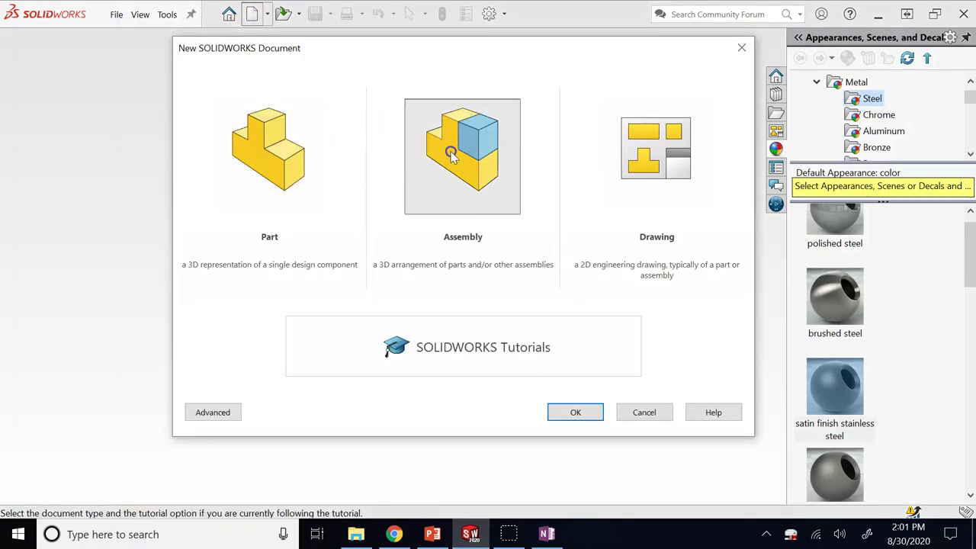
click(574, 412)
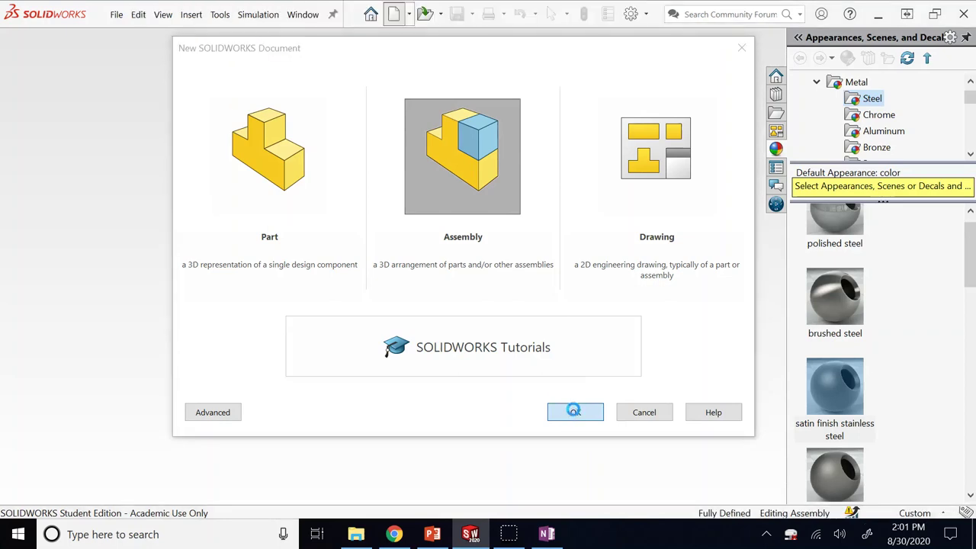
click(568, 404)
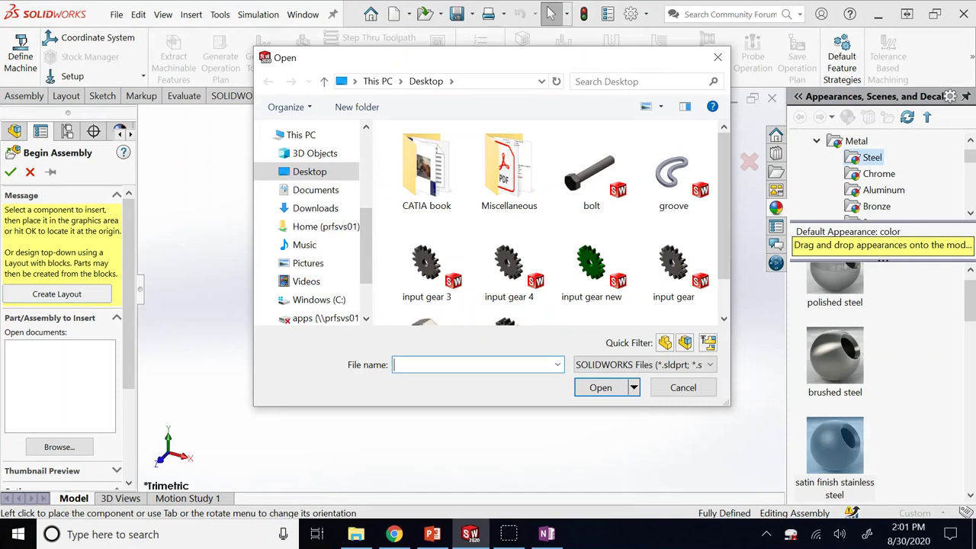
click(700, 390)
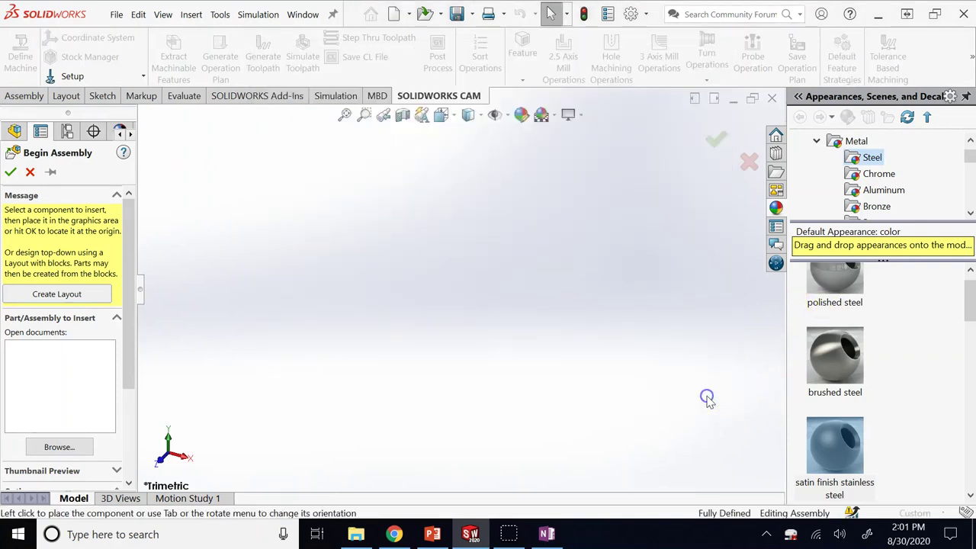
click(30, 172)
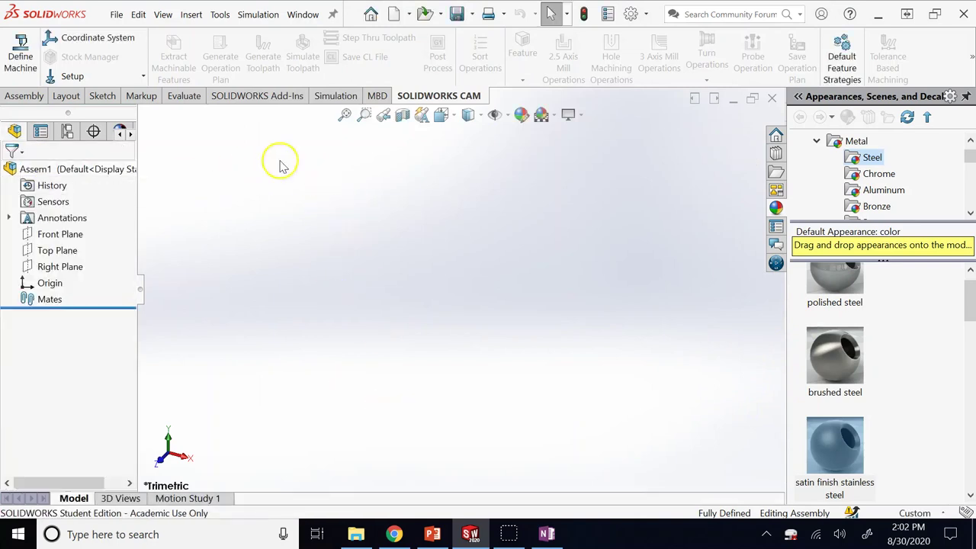
Insert the pendulum part from the Downloads folder as the first component, placing it near the middle of the graphics area.
click(29, 99)
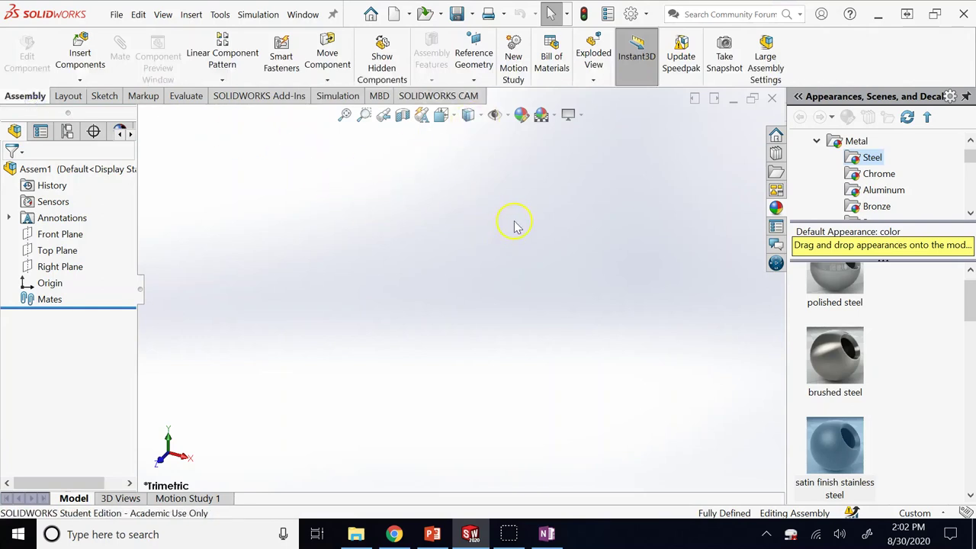
click(81, 55)
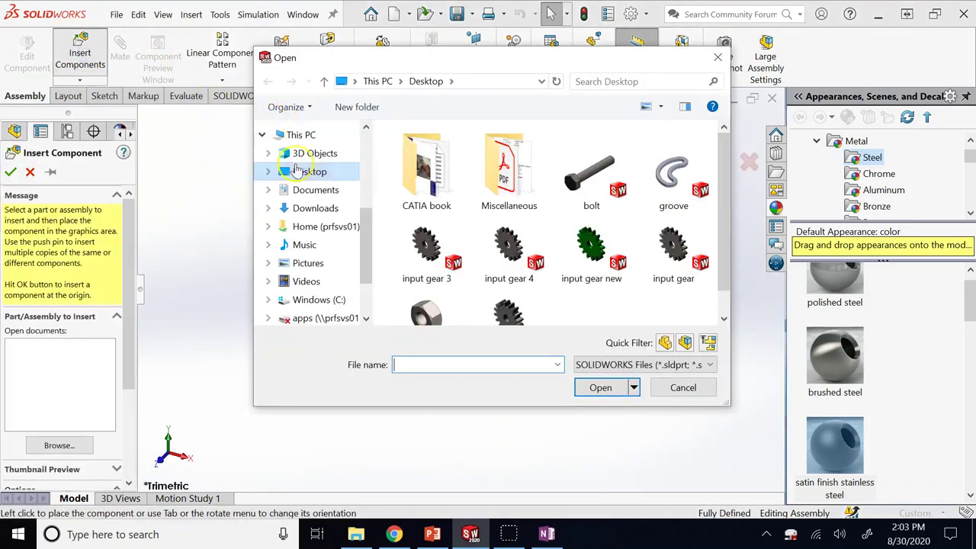
click(324, 210)
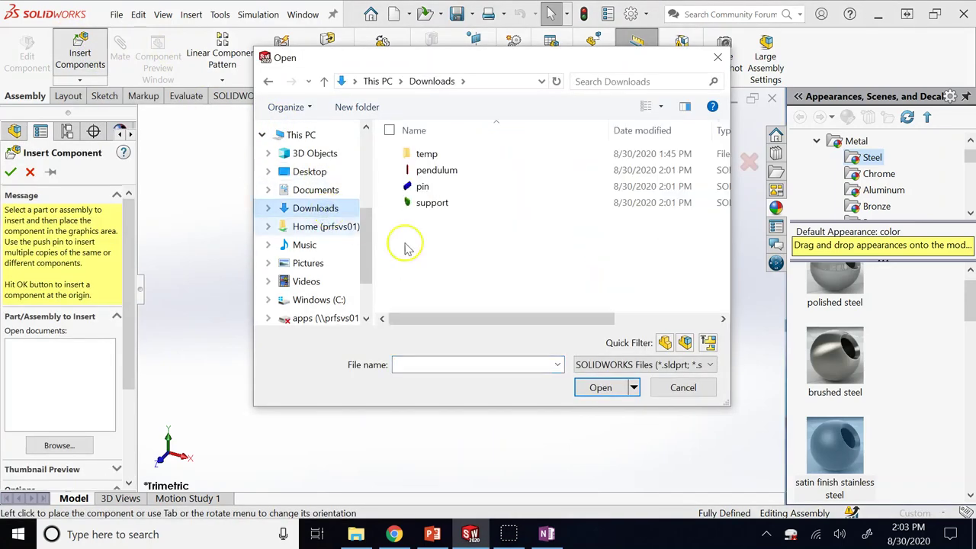
click(439, 202)
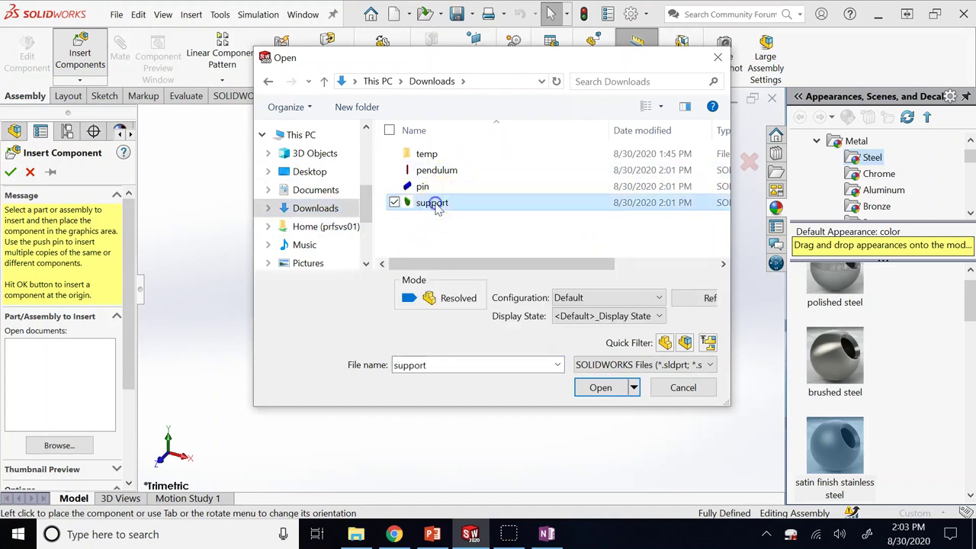
click(446, 185)
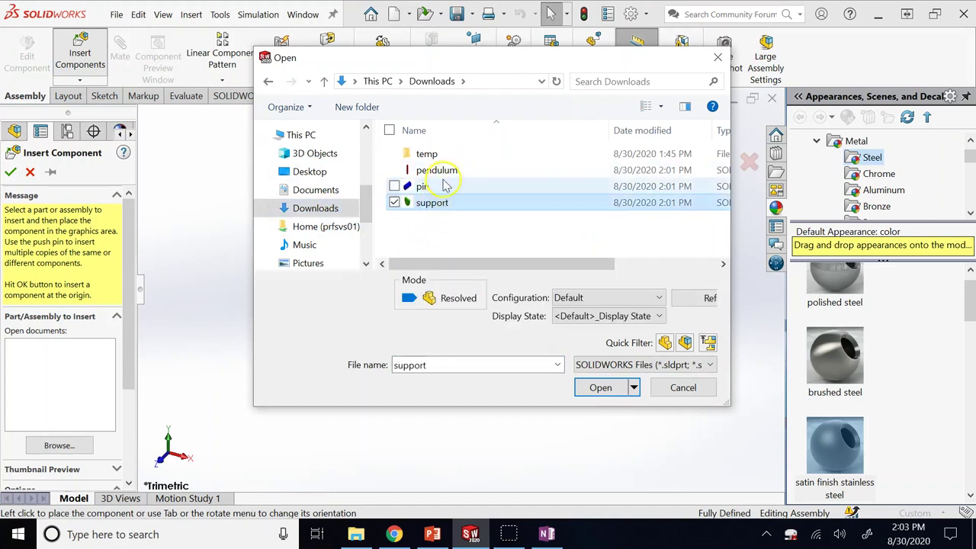
click(439, 170)
click(600, 387)
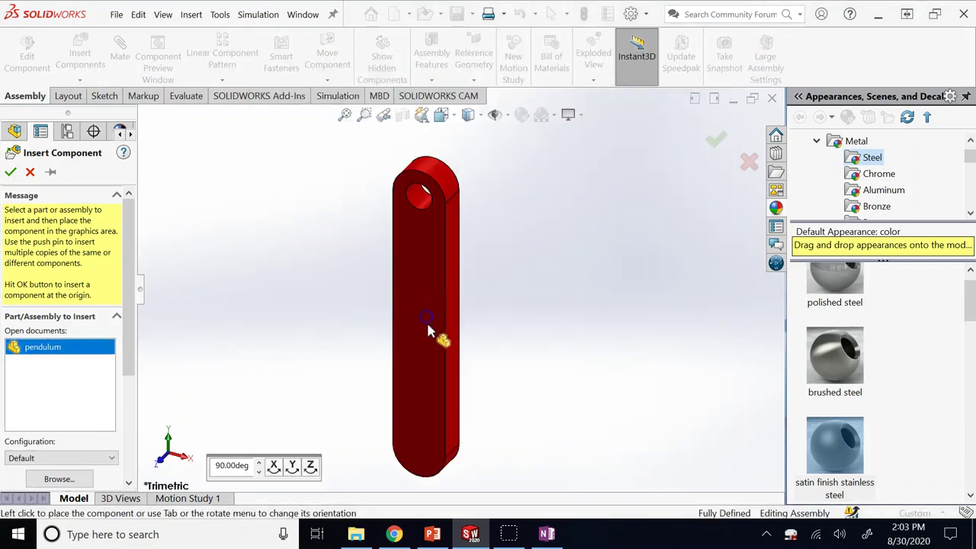
click(428, 331)
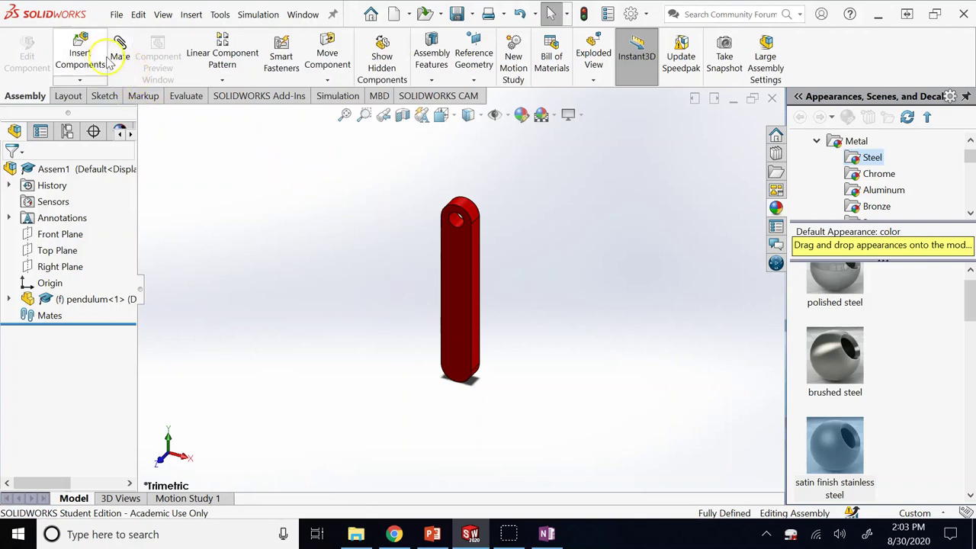
Insert the pin and support parts together from Downloads, placing the pin left of the pendulum and the support right of it.
click(80, 53)
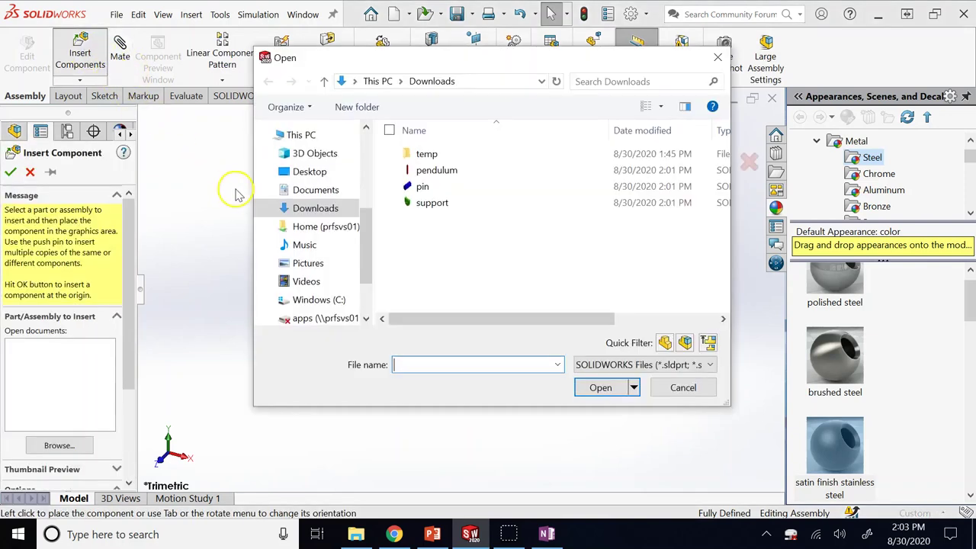
click(421, 186)
ctrl+click(430, 202)
click(603, 389)
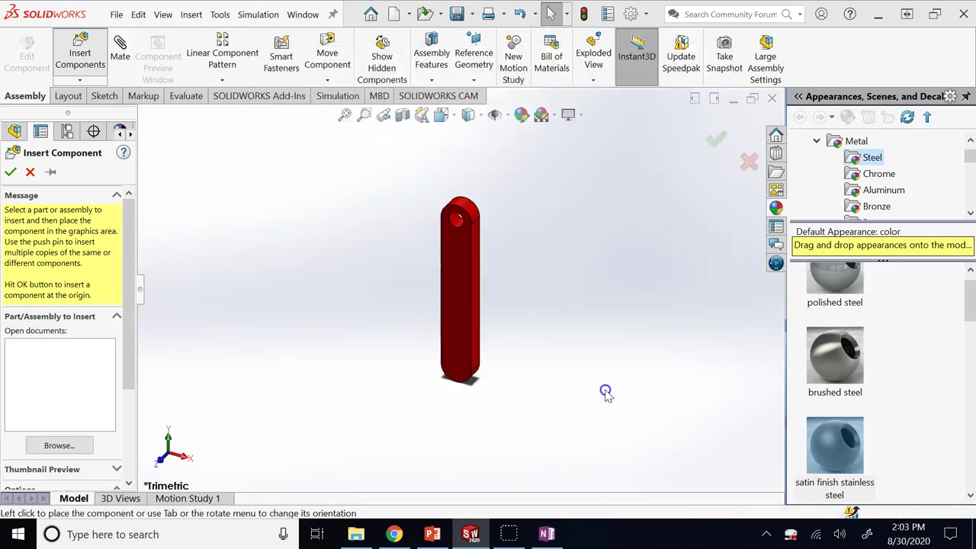
click(323, 251)
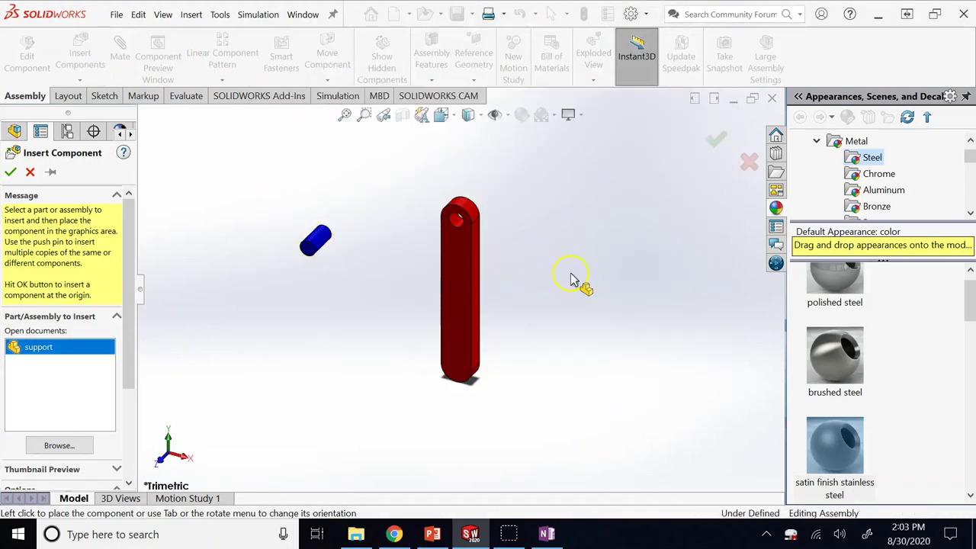
click(570, 279)
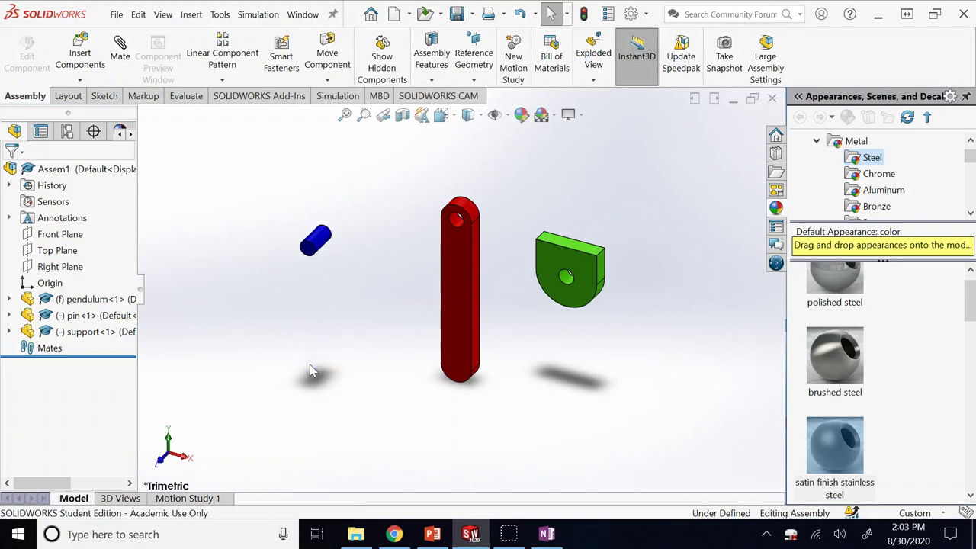
click(234, 215)
key(f)
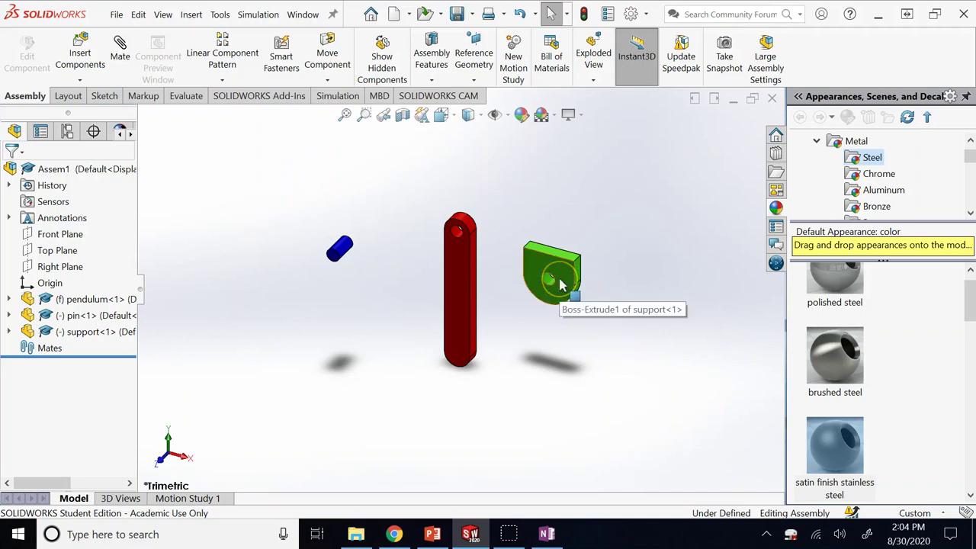
click(598, 227)
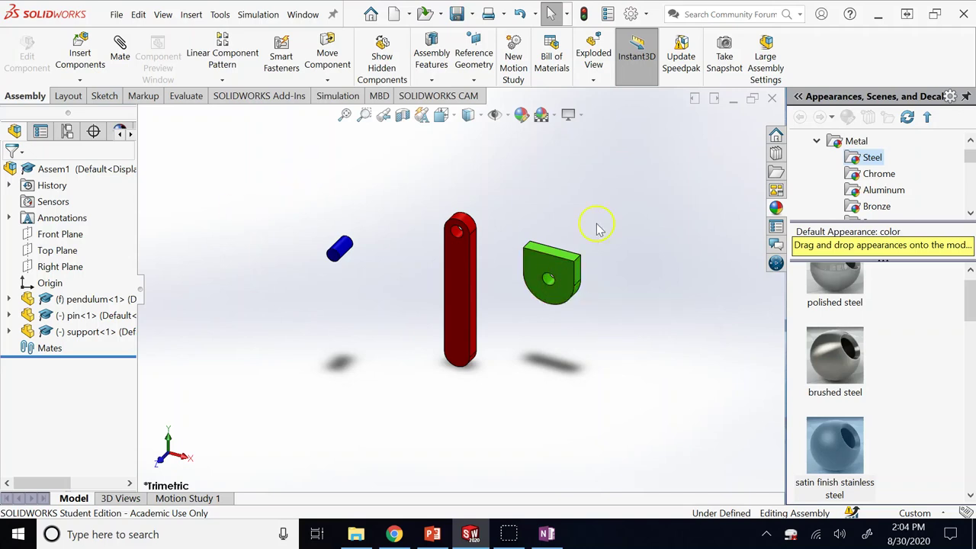
scroll(553, 264, down, 3)
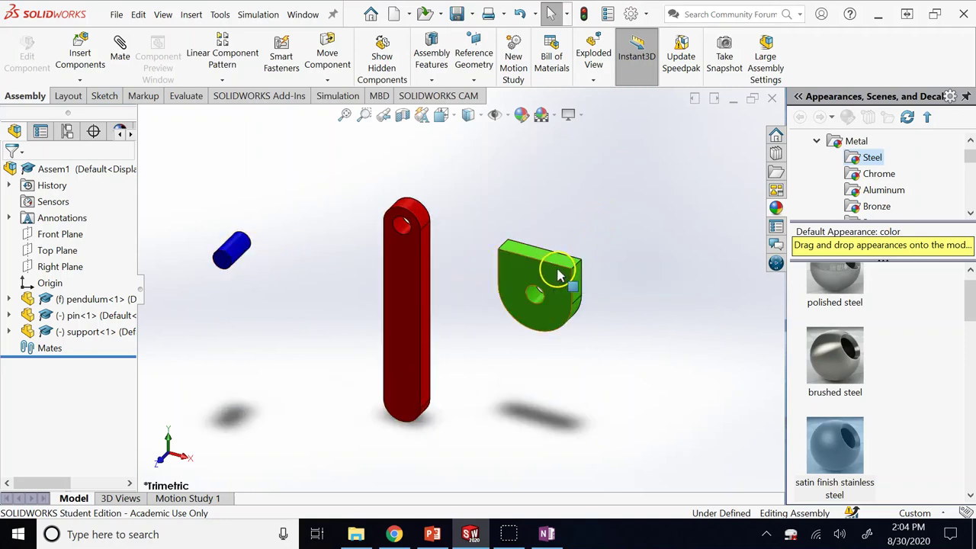
click(560, 276)
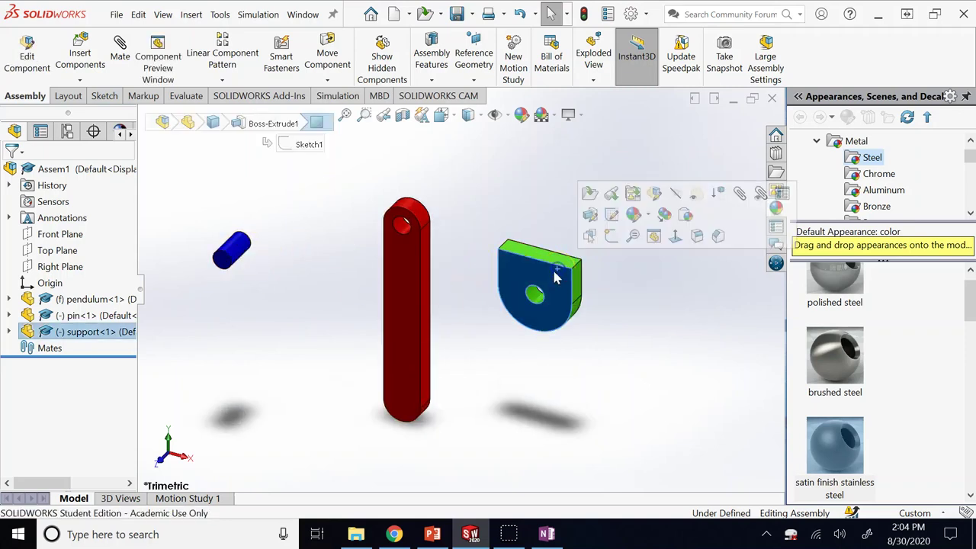
click(500, 198)
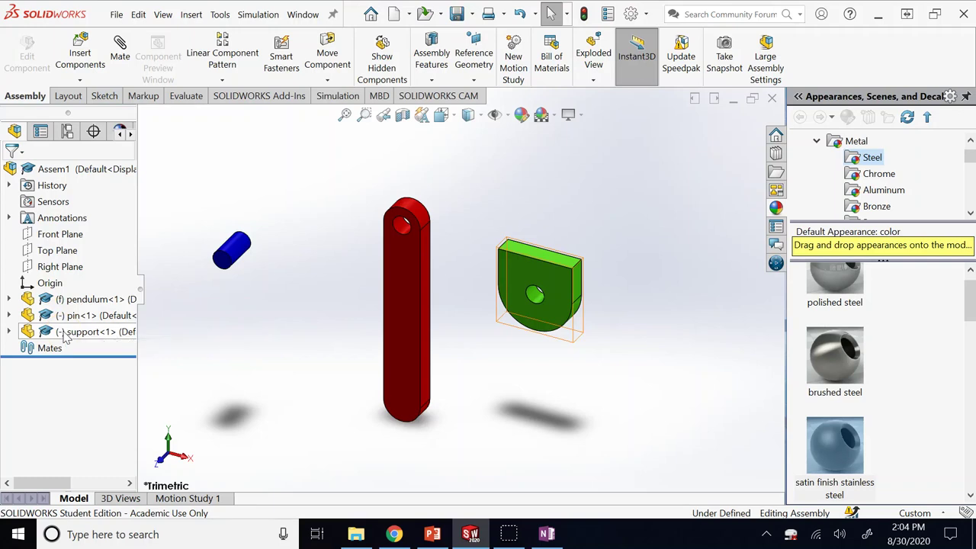
click(173, 339)
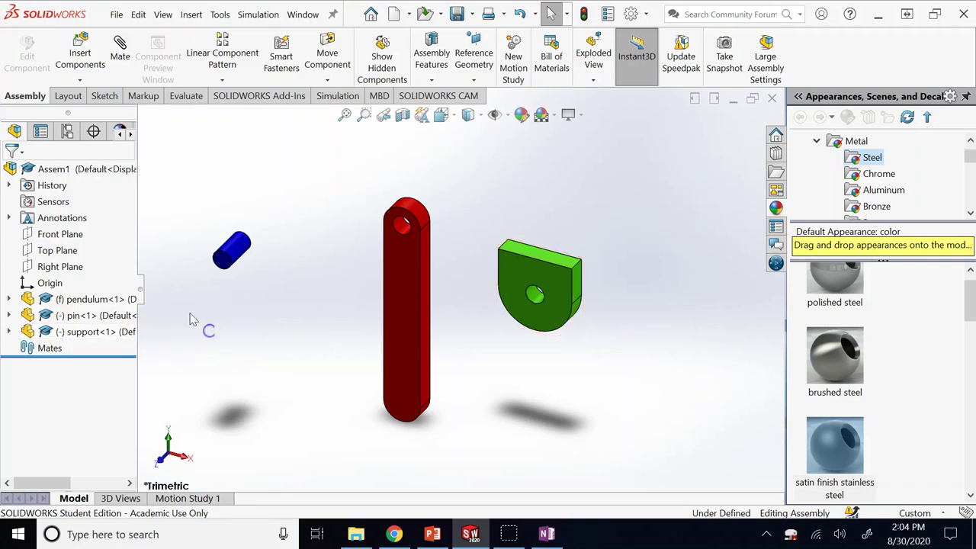
click(90, 302)
click(543, 283)
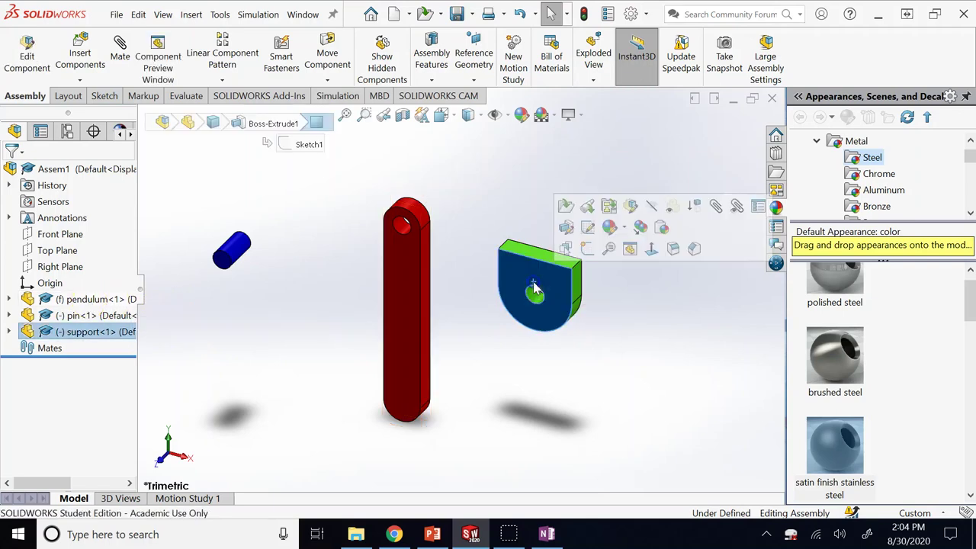
click(212, 308)
click(104, 302)
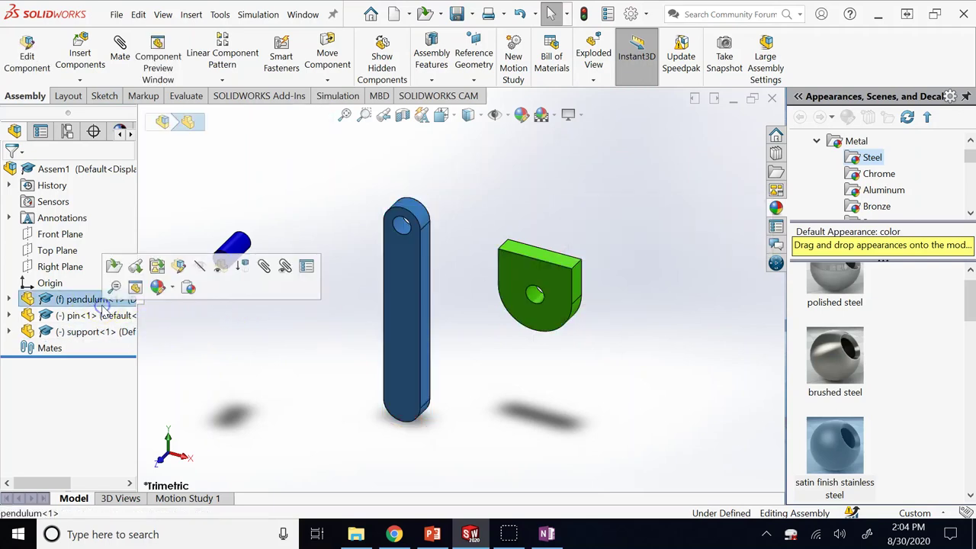
click(271, 177)
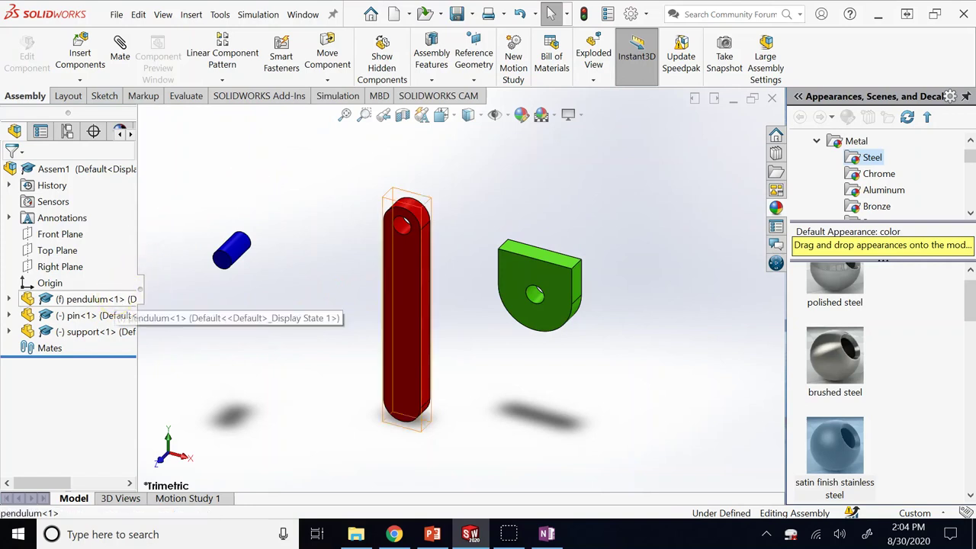
click(116, 301)
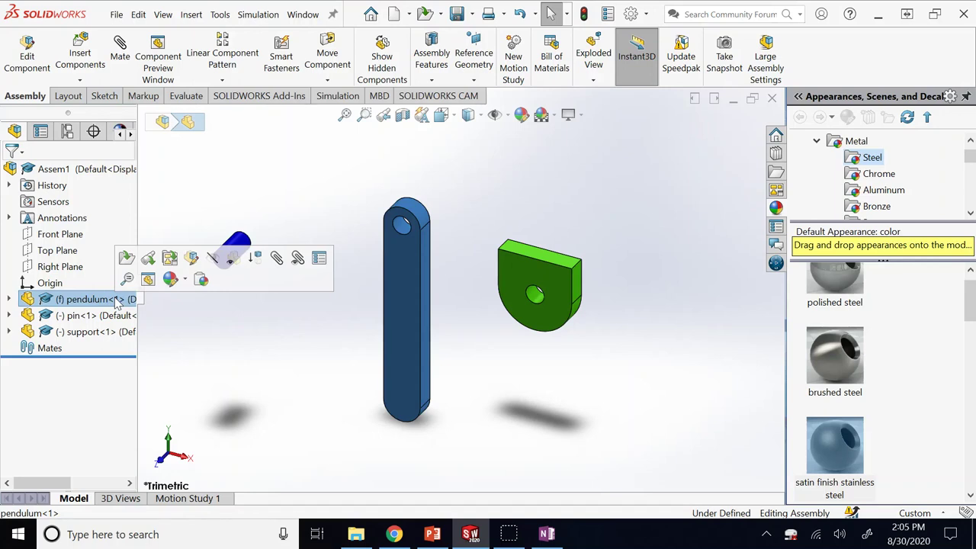
click(282, 275)
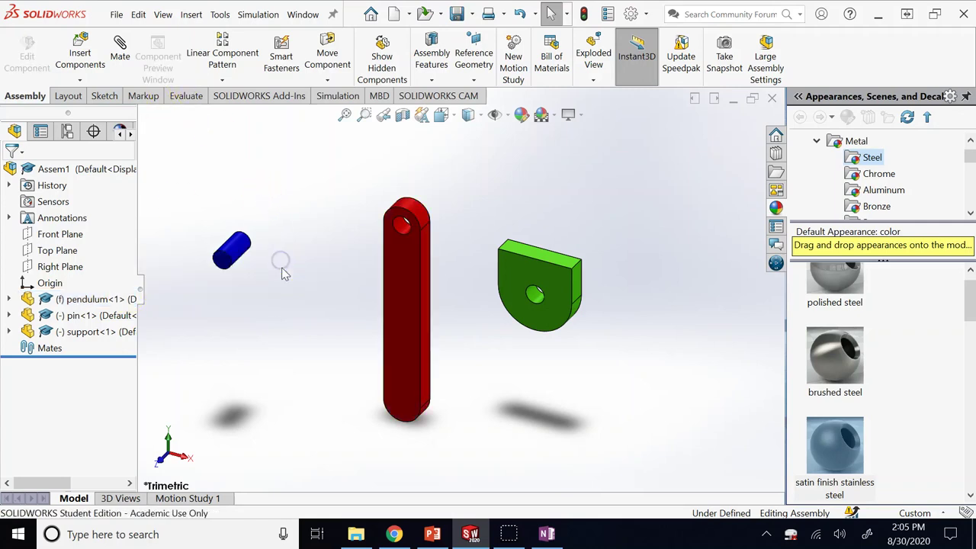
Float the pendulum component and fix the support component in place as the assembly's grounded part instead.
right_click(102, 301)
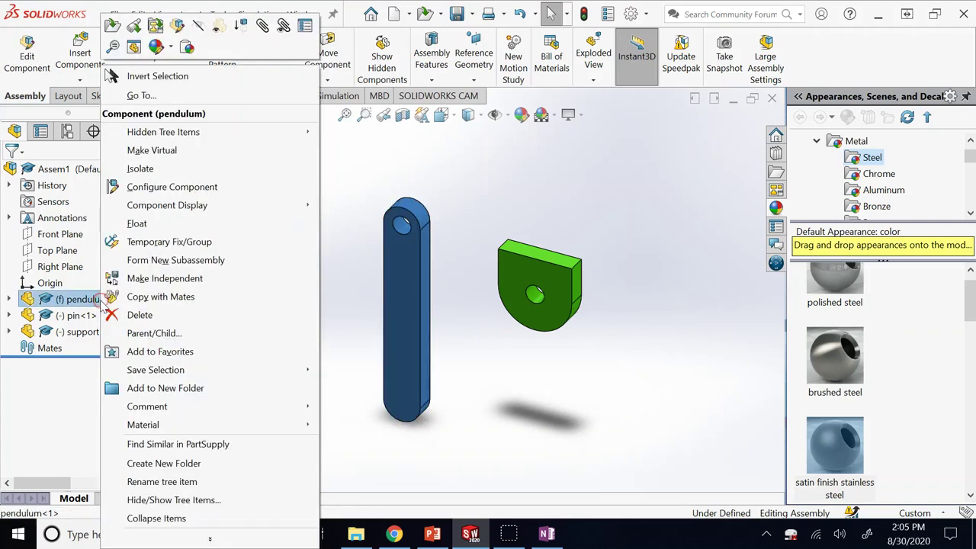
click(137, 223)
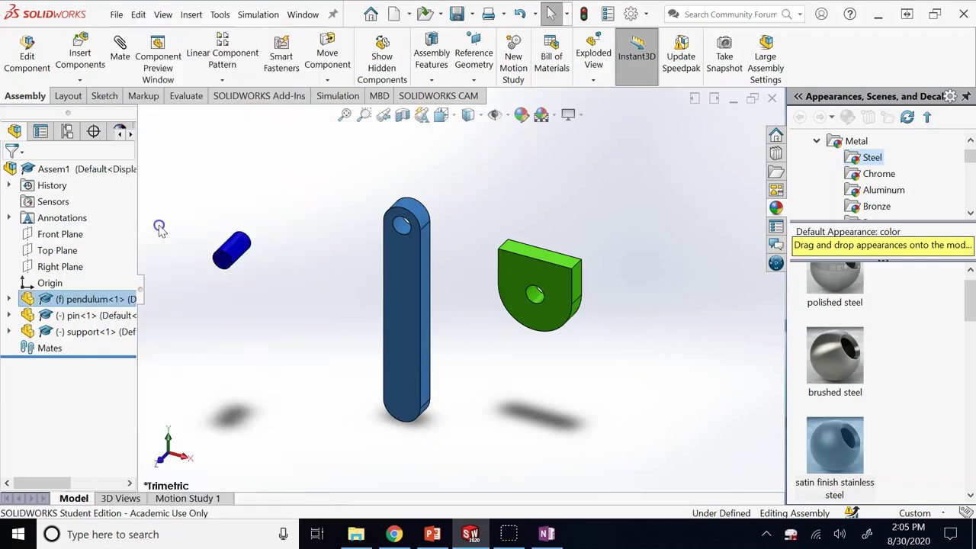
click(159, 228)
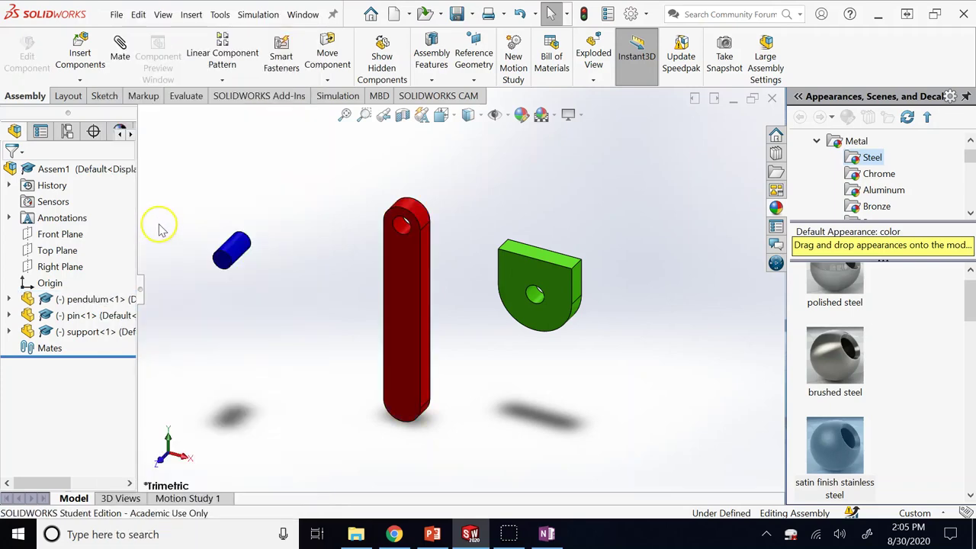
right_click(89, 336)
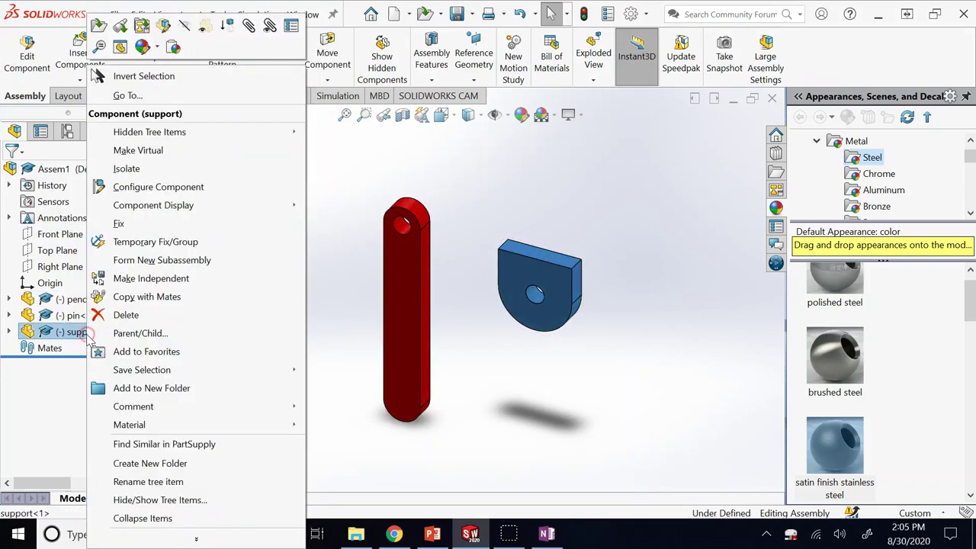
click(136, 225)
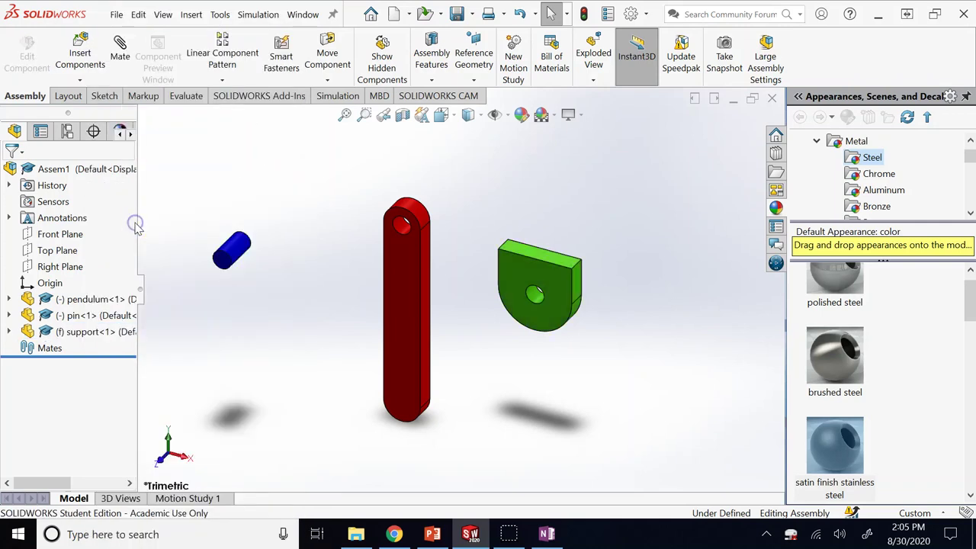
click(278, 177)
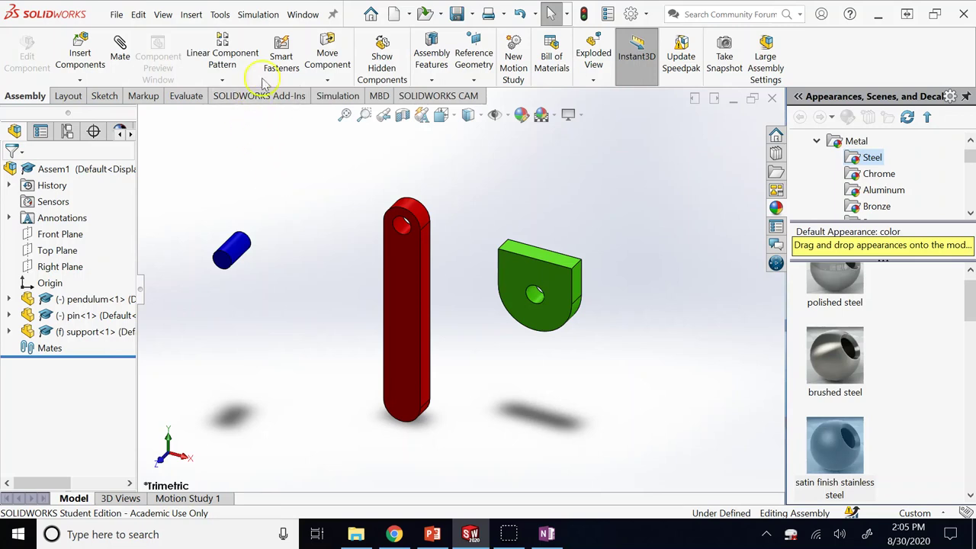
Move the pendulum up and left toward the pin with free-drag Move Component, and shift the pin slightly up and right.
click(326, 79)
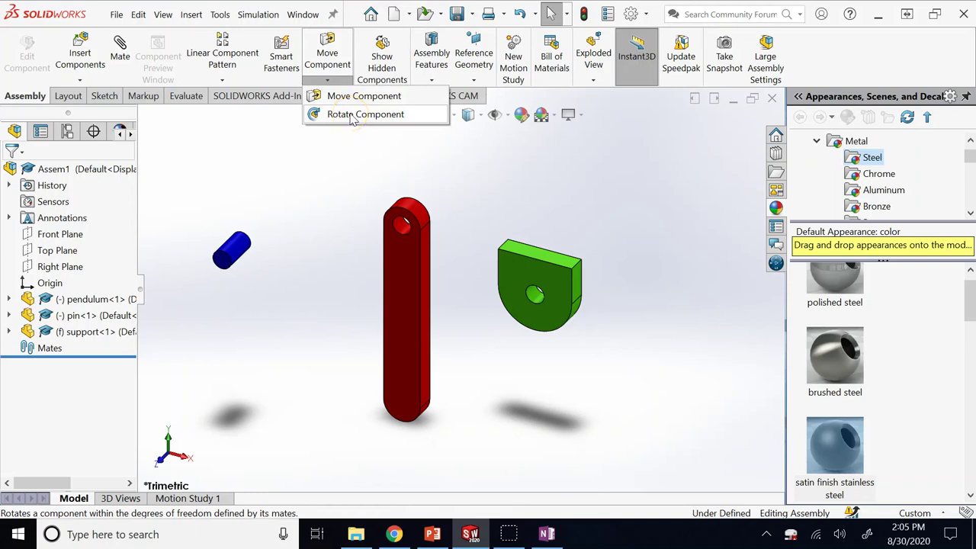
click(343, 97)
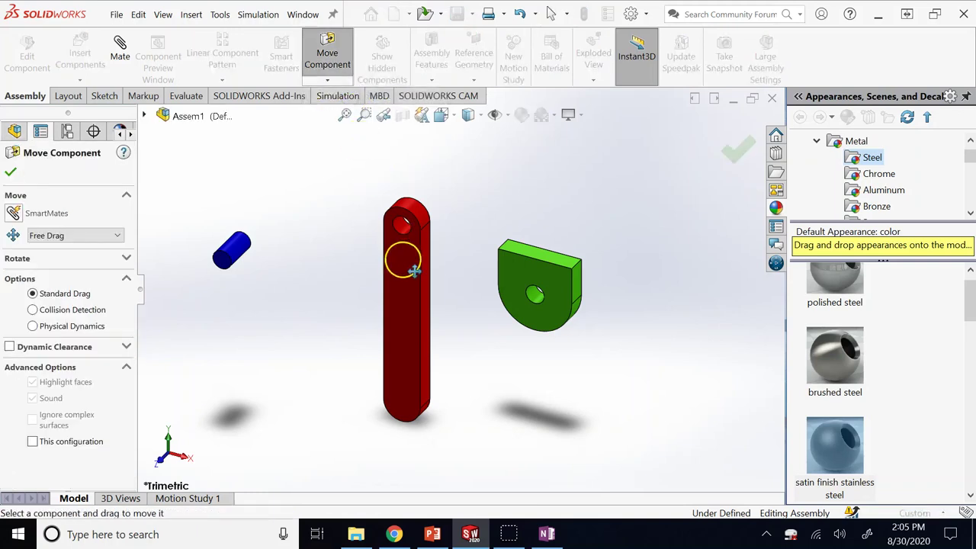
drag(412, 271, 319, 229)
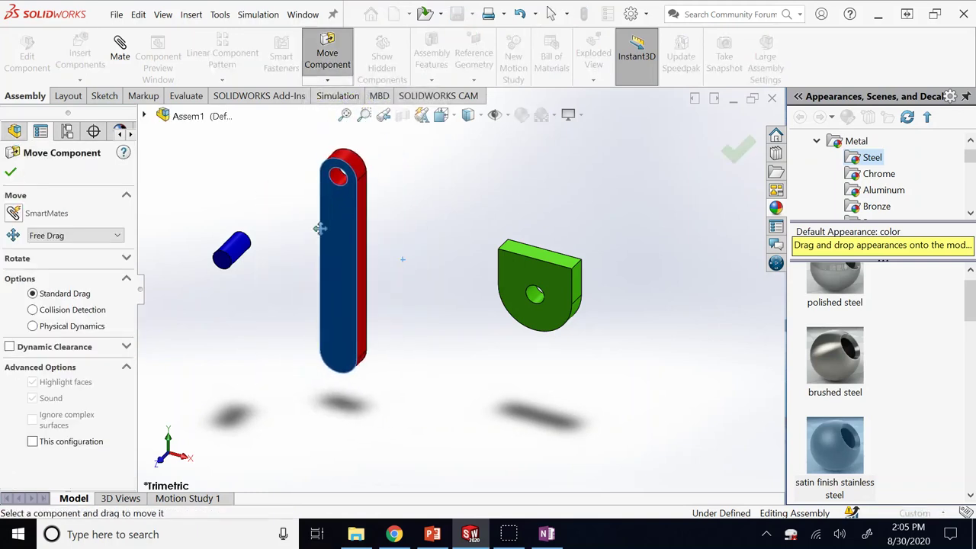
drag(245, 247, 261, 242)
click(506, 267)
click(518, 250)
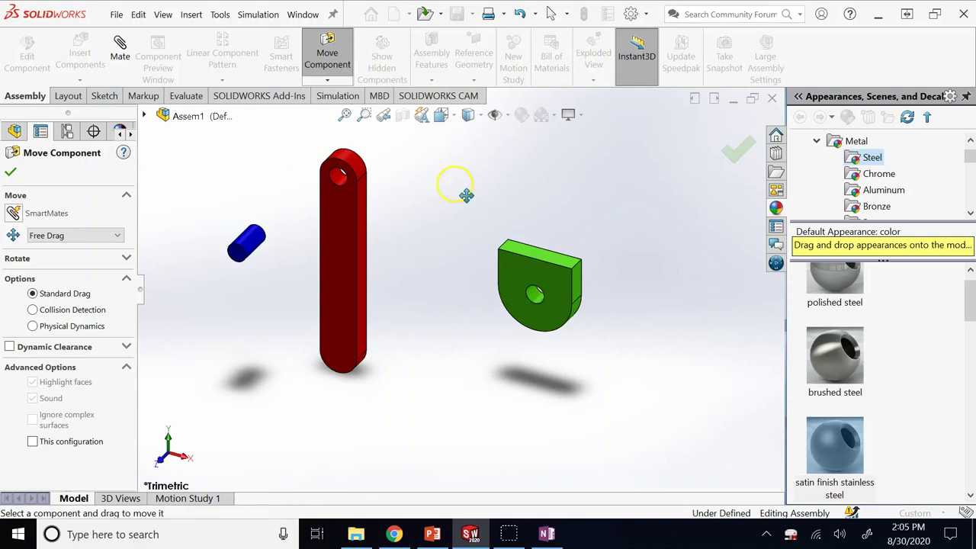
click(11, 172)
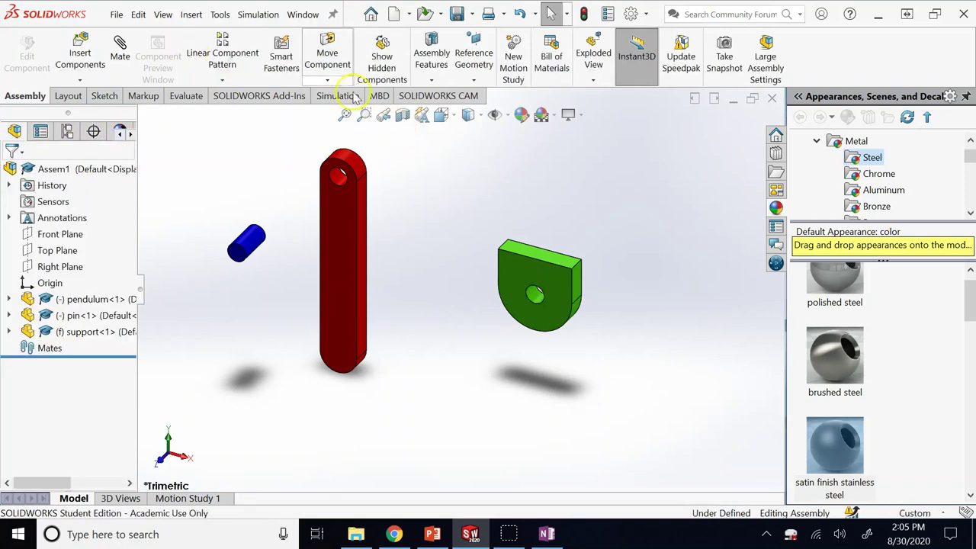
Rotate the pendulum and the pin with free-drag Rotate Component, tilting the pendulum's hole end toward the support.
click(327, 80)
click(352, 111)
drag(362, 305, 213, 260)
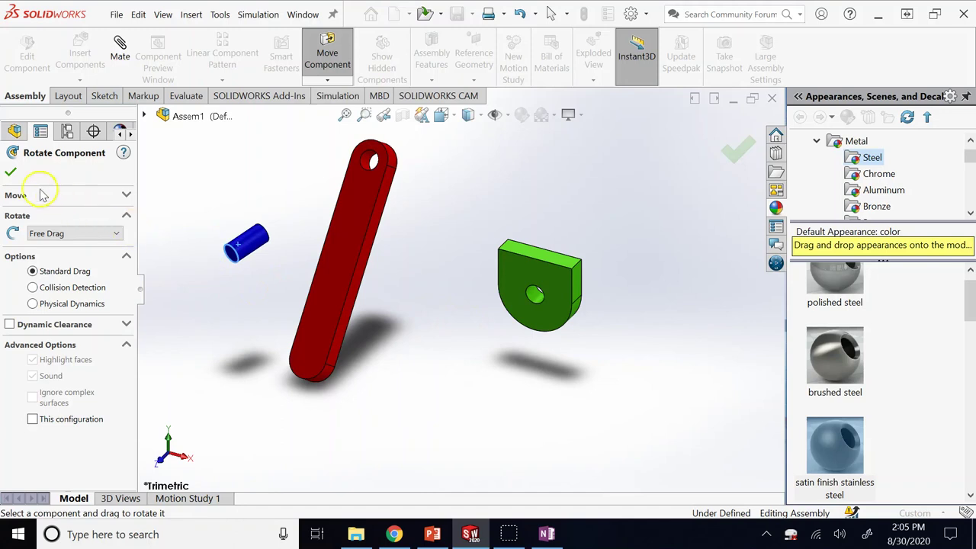
click(11, 171)
click(247, 212)
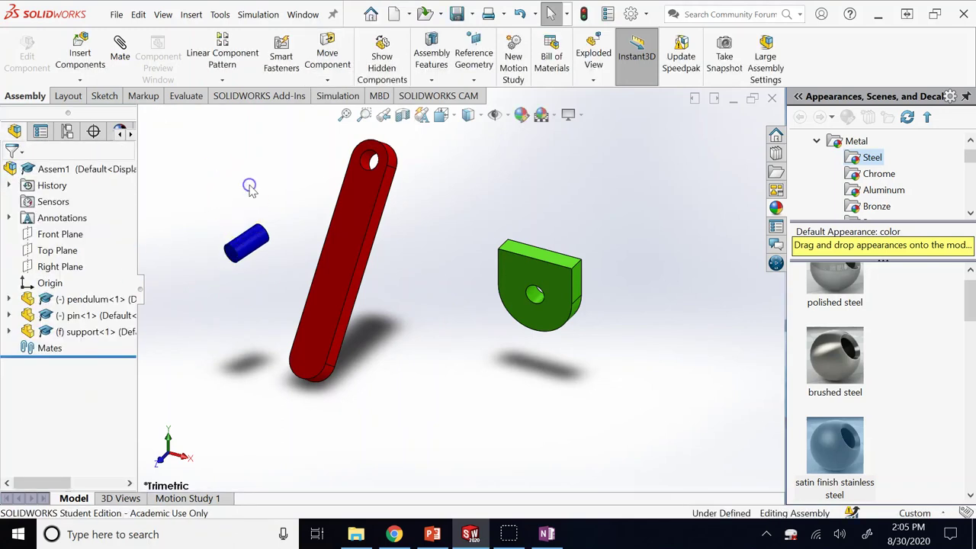
scroll(266, 170, up, 3)
scroll(376, 222, down, 4)
scroll(579, 355, up, 2)
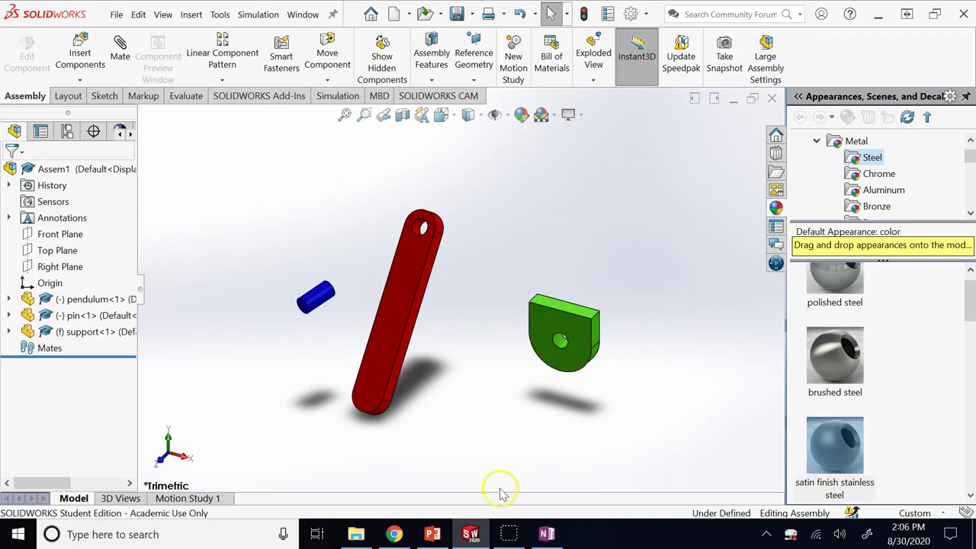
Switch to PowerPoint and review the standard mate types on slide 4, Mate the Components.
click(432, 533)
click(49, 408)
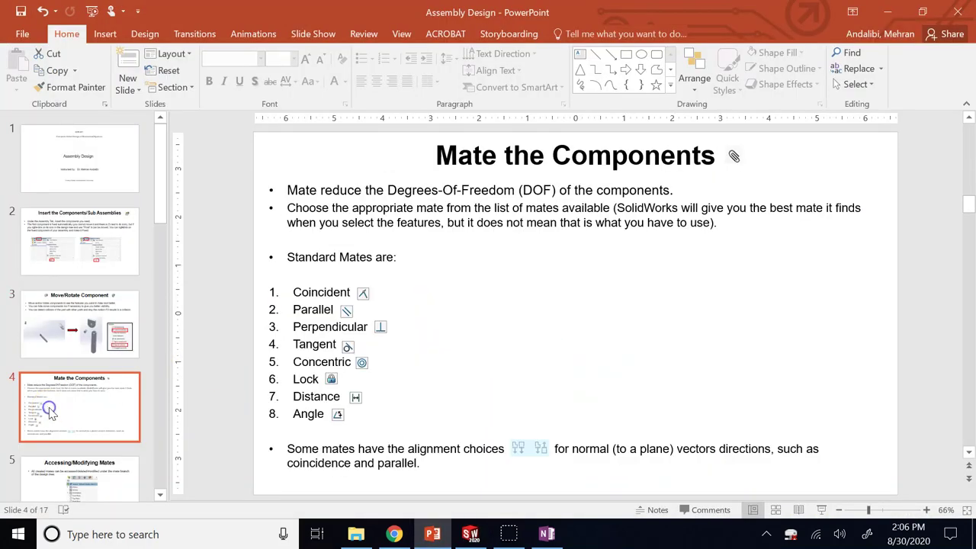
click(436, 157)
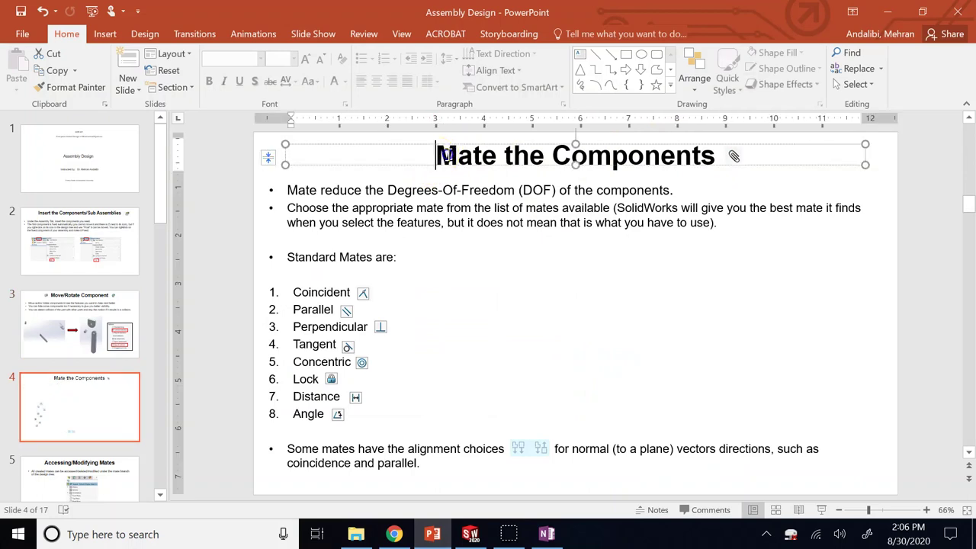
drag(435, 156, 501, 159)
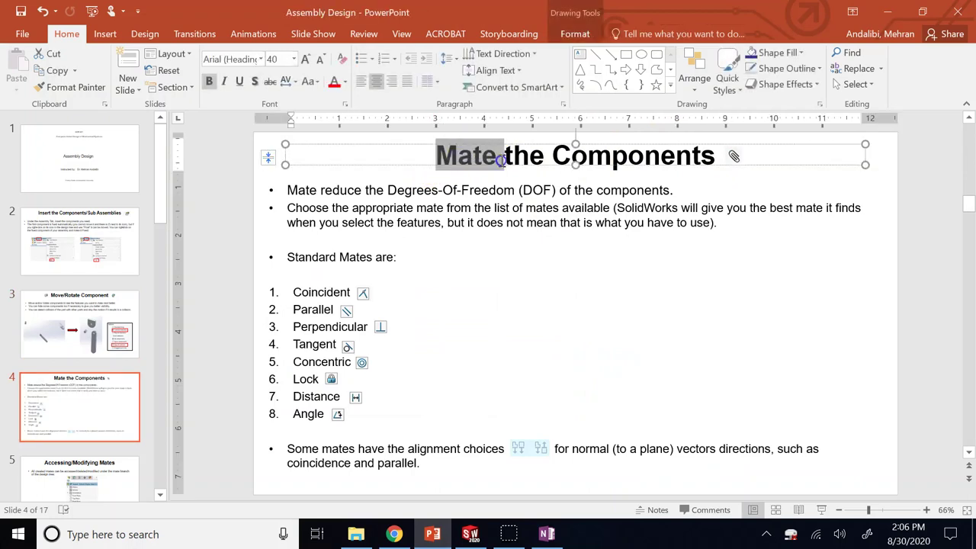
click(495, 279)
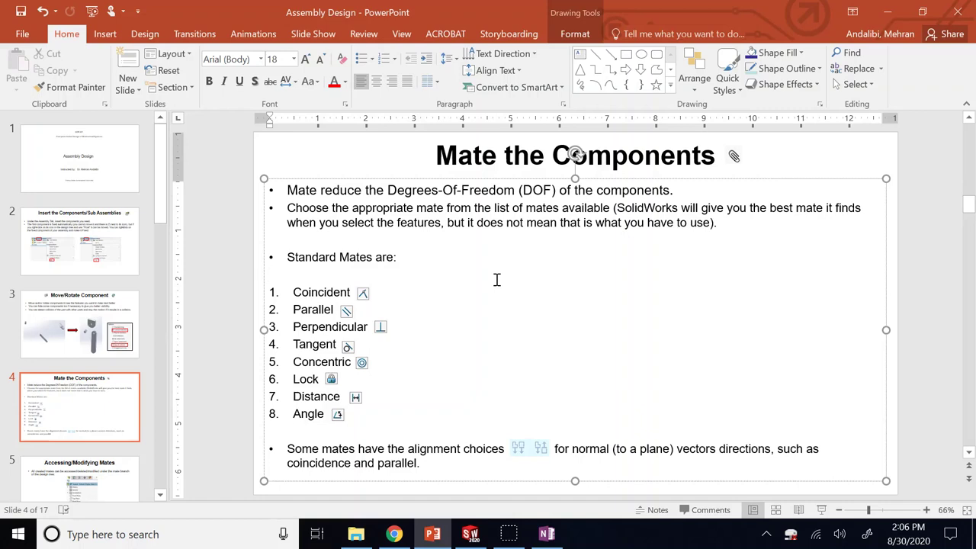
Return to SOLIDWORKS and move the tilted pendulum up and right, closer to the support, using free-drag Move Component.
click(511, 535)
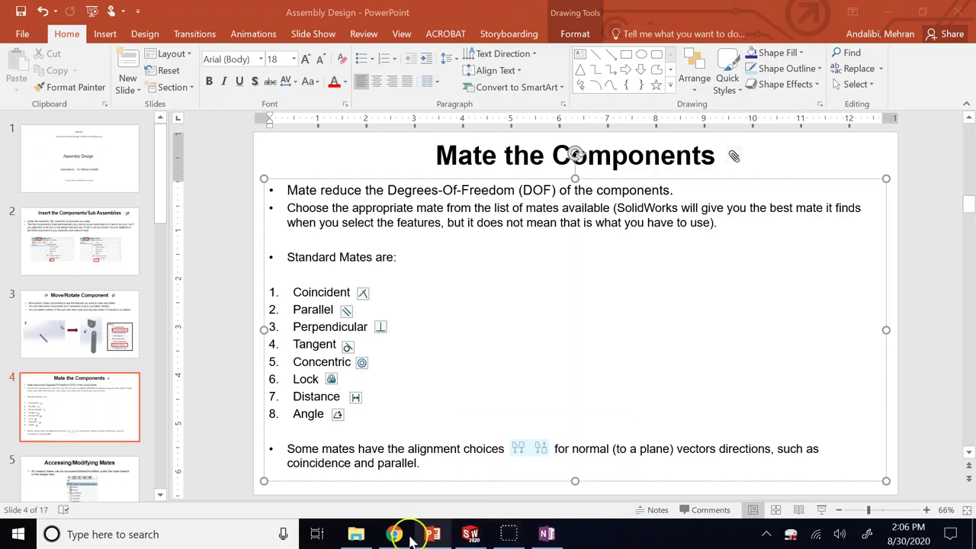
mouse_move(392, 535)
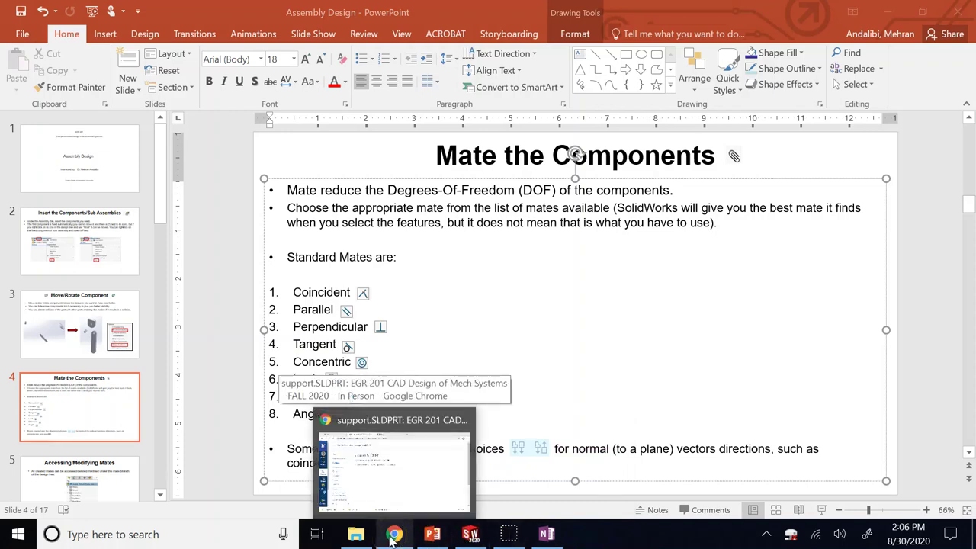
click(471, 534)
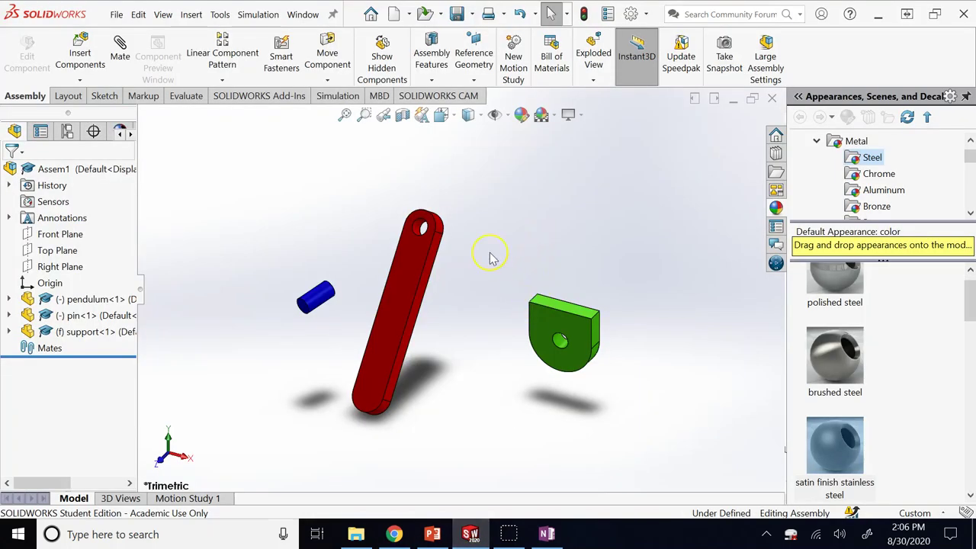
click(329, 50)
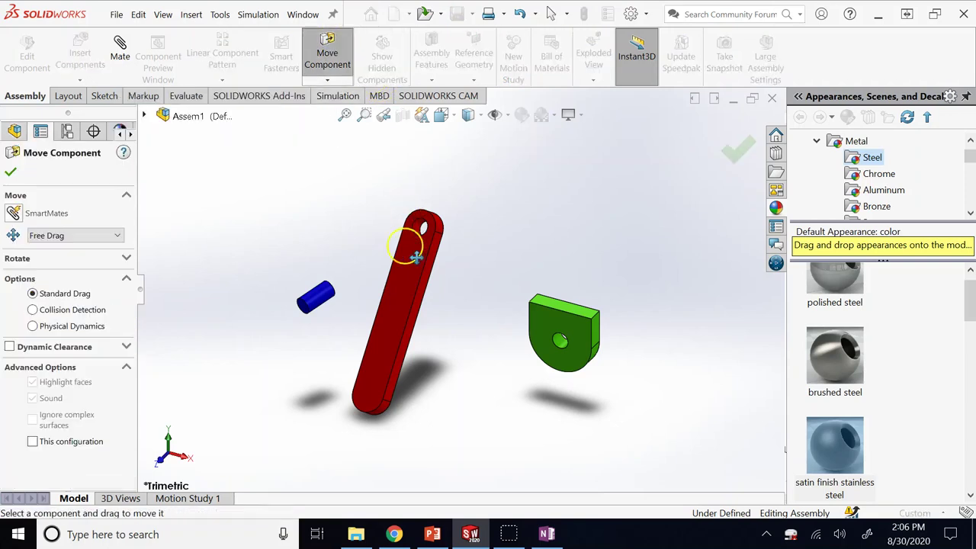
drag(392, 290, 453, 241)
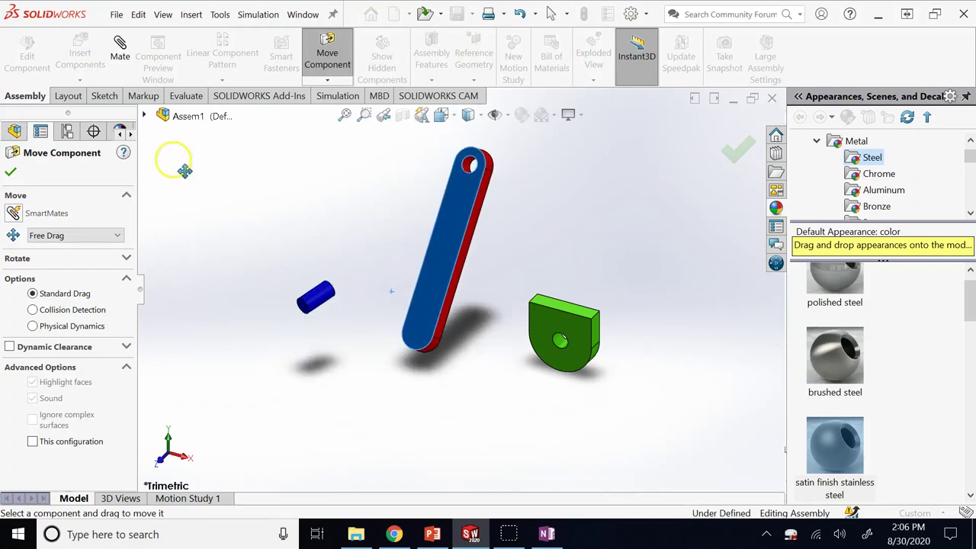
Rotate the pendulum with Rotate Component set to By Delta XYZ, applying a ΔX of 27°.
click(327, 80)
click(346, 114)
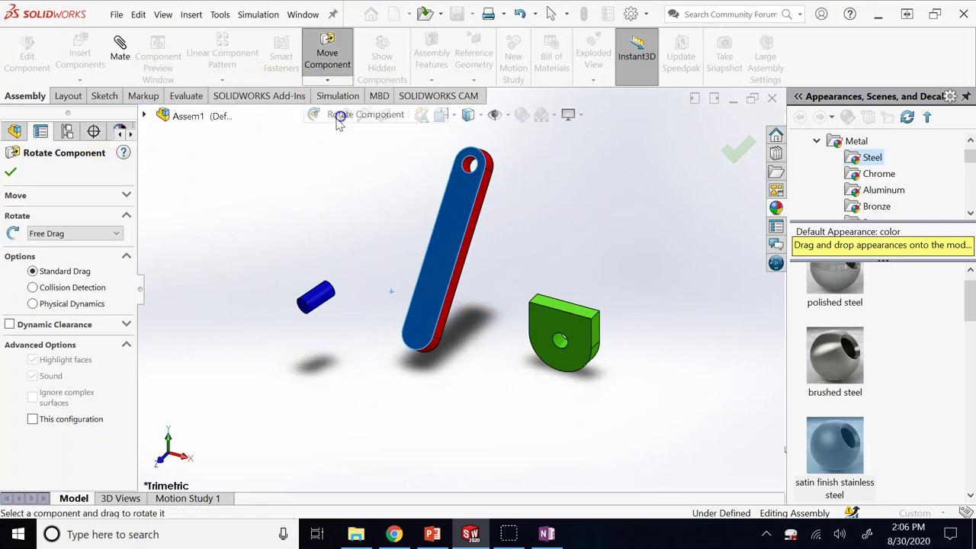
click(99, 234)
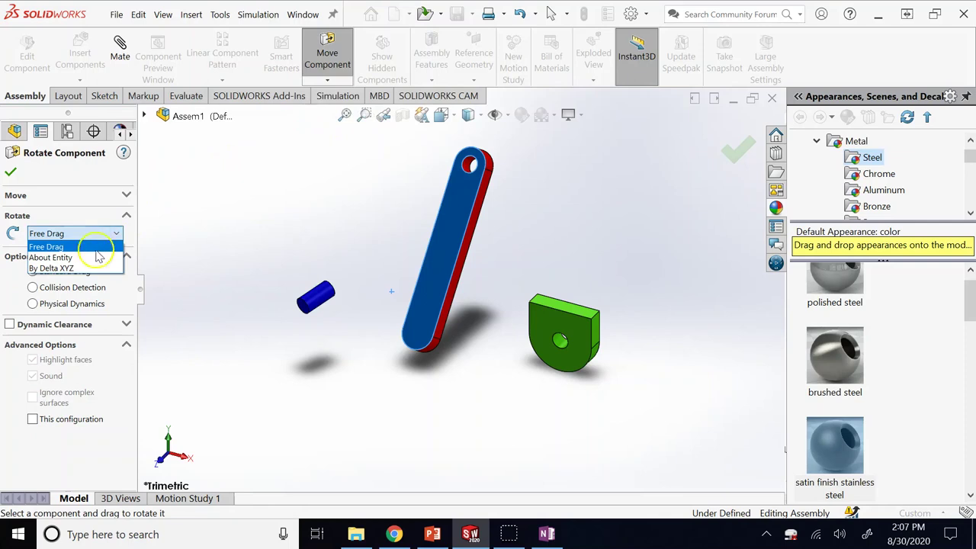
click(86, 269)
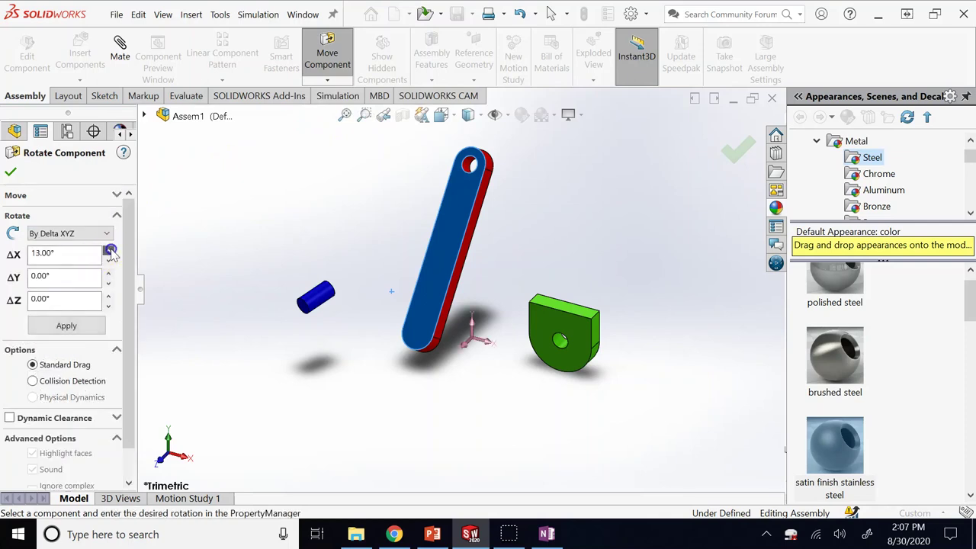
click(84, 326)
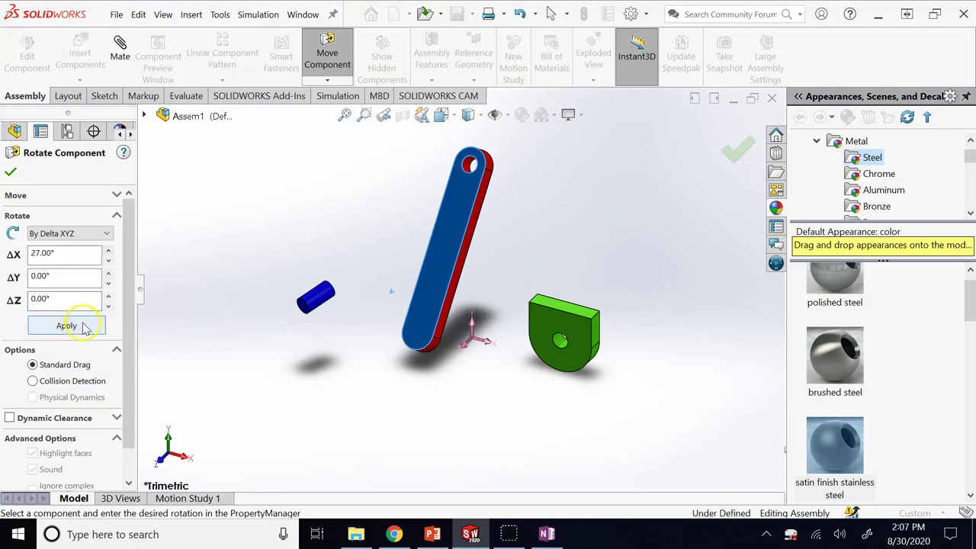
click(84, 325)
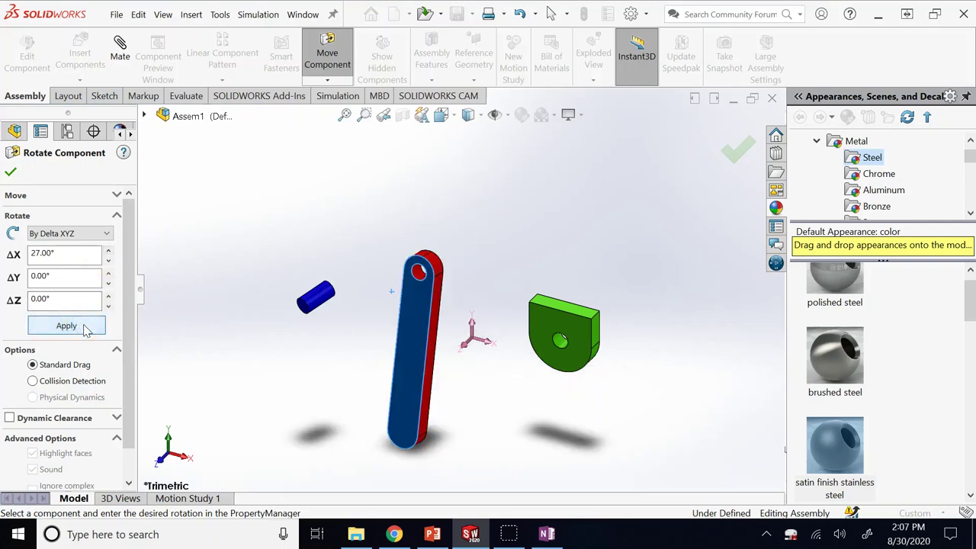
Apply further Delta XYZ rotations to the pendulum, first with ΔY set to 45°, and again with ΔZ set to 70°.
double_click(81, 277)
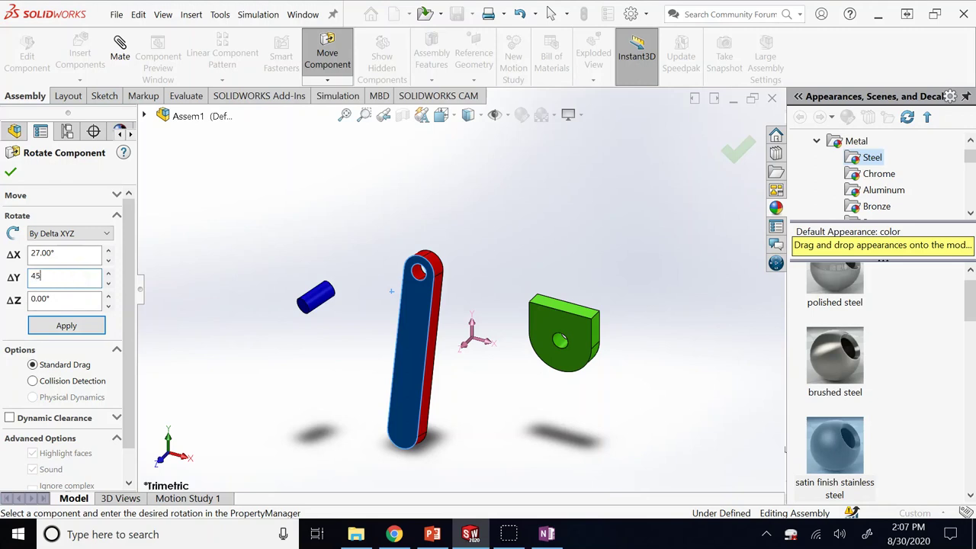
text(45)
click(97, 326)
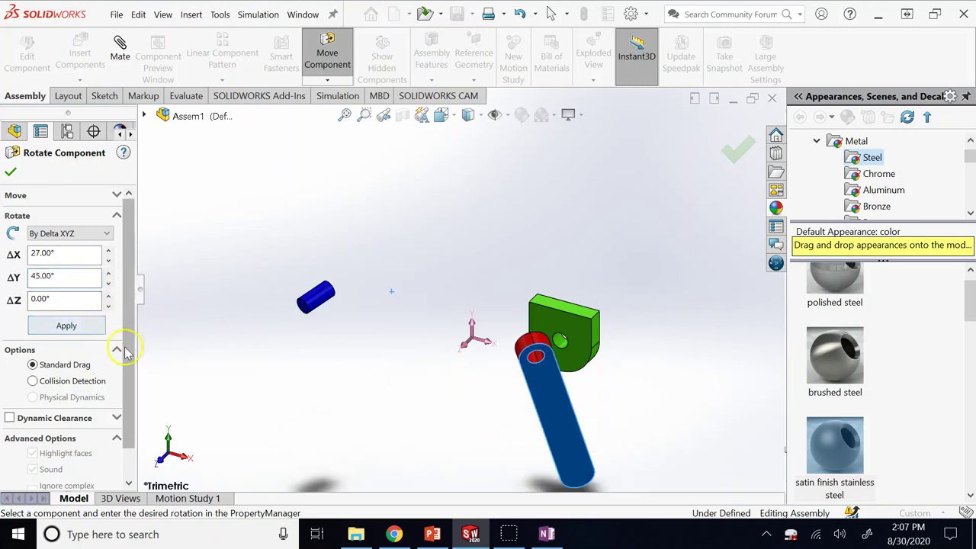
double_click(92, 300)
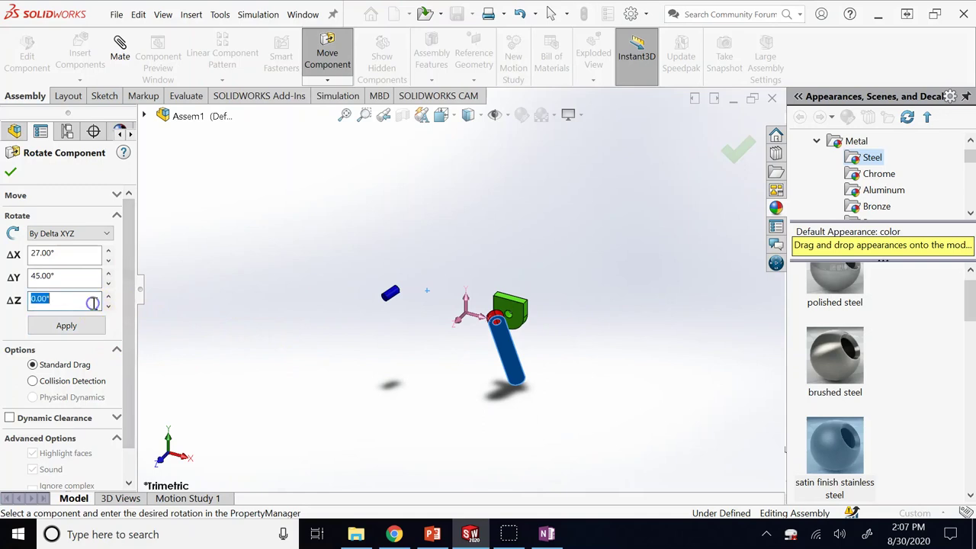
click(94, 328)
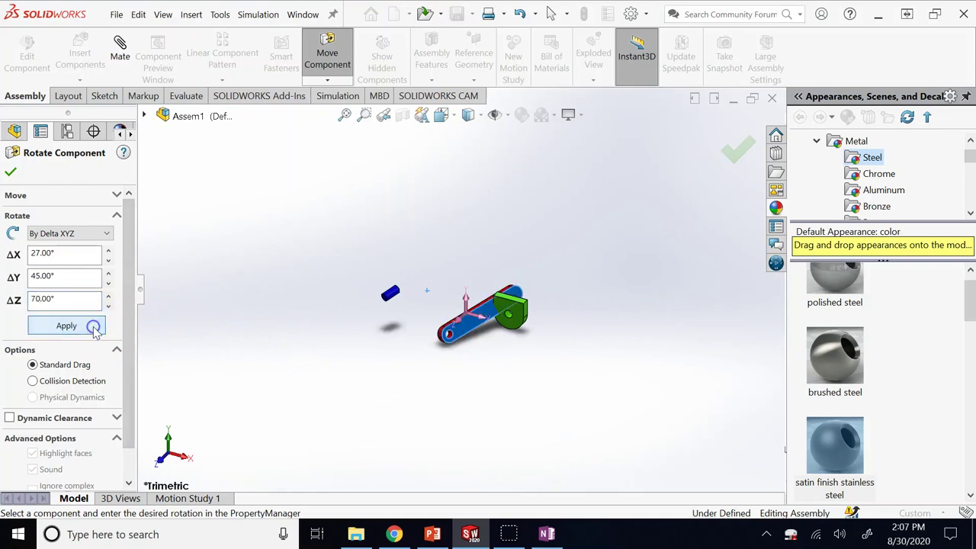
click(11, 173)
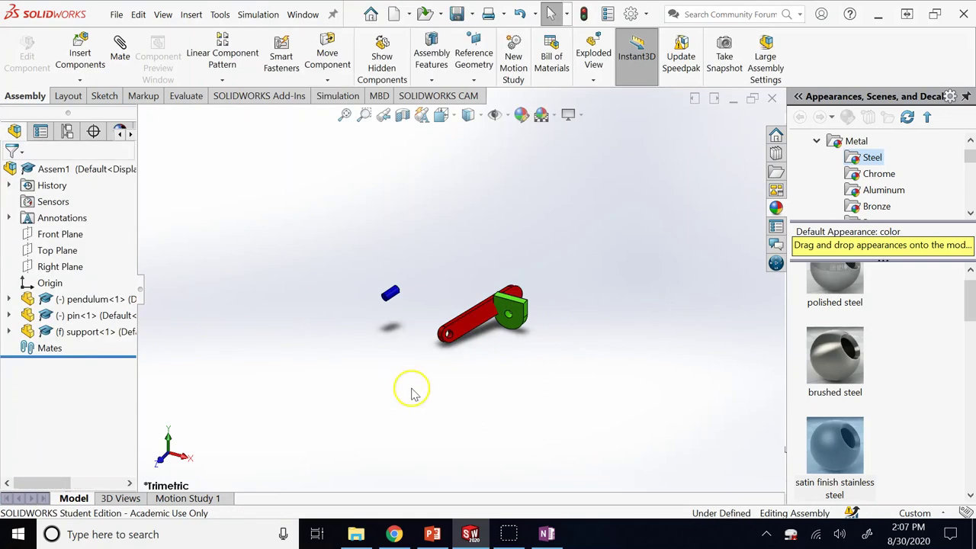
Move the pendulum above the pin and rotate it with free-drag Rotate Component so its hole end points toward the support.
drag(462, 347, 402, 255)
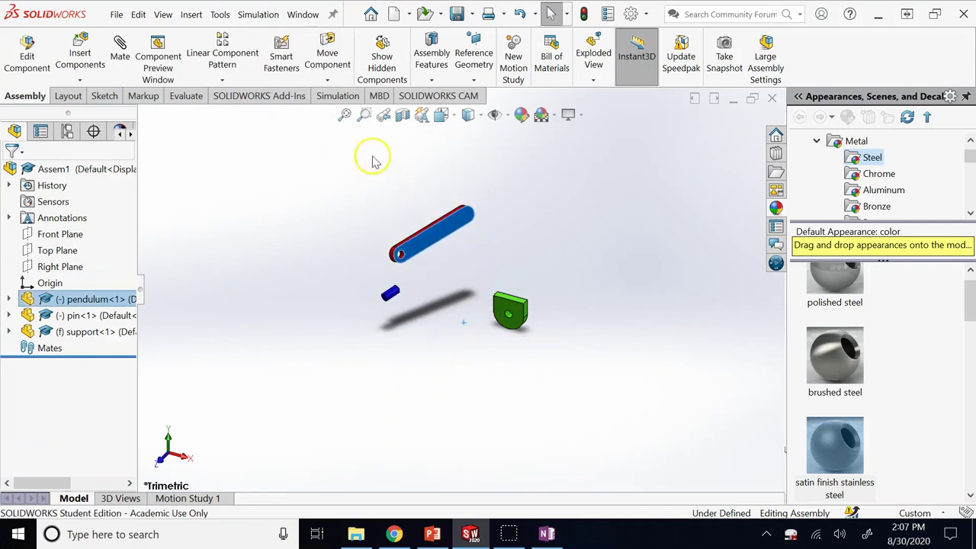
click(328, 80)
click(362, 114)
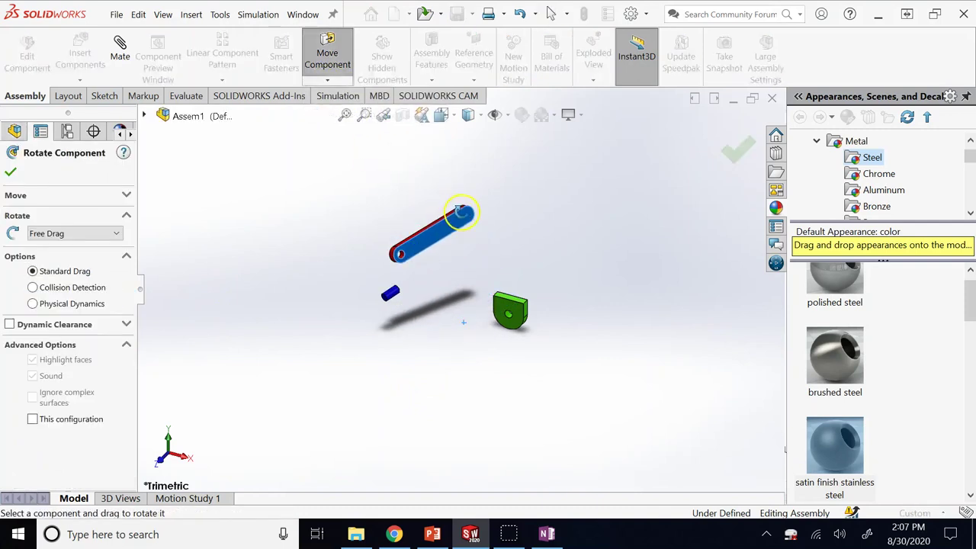
mouse_move(453, 212)
mouse_down()
mouse_move(434, 187)
mouse_move(473, 229)
mouse_move(442, 214)
mouse_move(564, 216)
mouse_move(411, 325)
mouse_move(493, 193)
mouse_move(451, 146)
mouse_move(447, 286)
mouse_move(508, 218)
mouse_move(446, 161)
mouse_move(446, 322)
mouse_move(315, 228)
mouse_move(464, 320)
mouse_move(450, 229)
mouse_move(575, 258)
mouse_move(527, 251)
mouse_move(510, 267)
mouse_move(462, 194)
mouse_up()
click(325, 48)
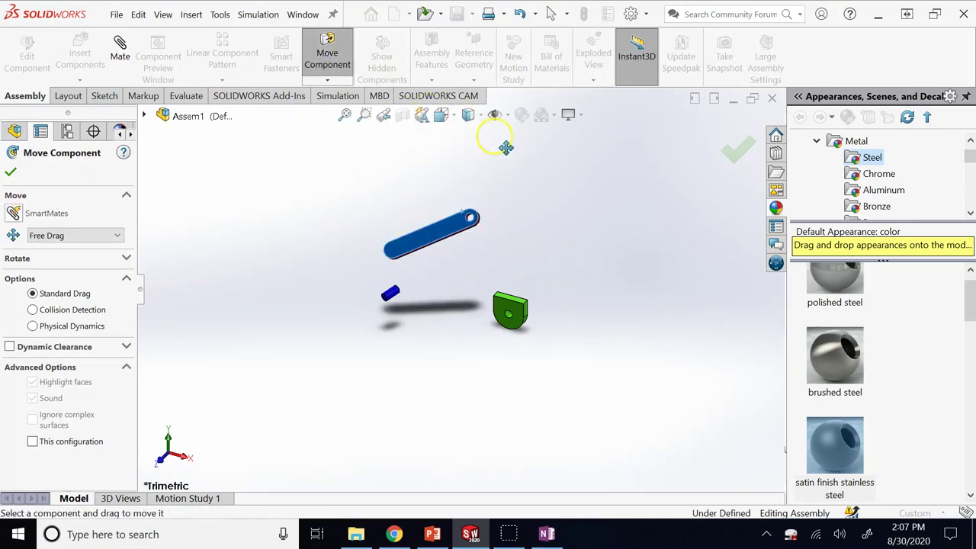
click(325, 48)
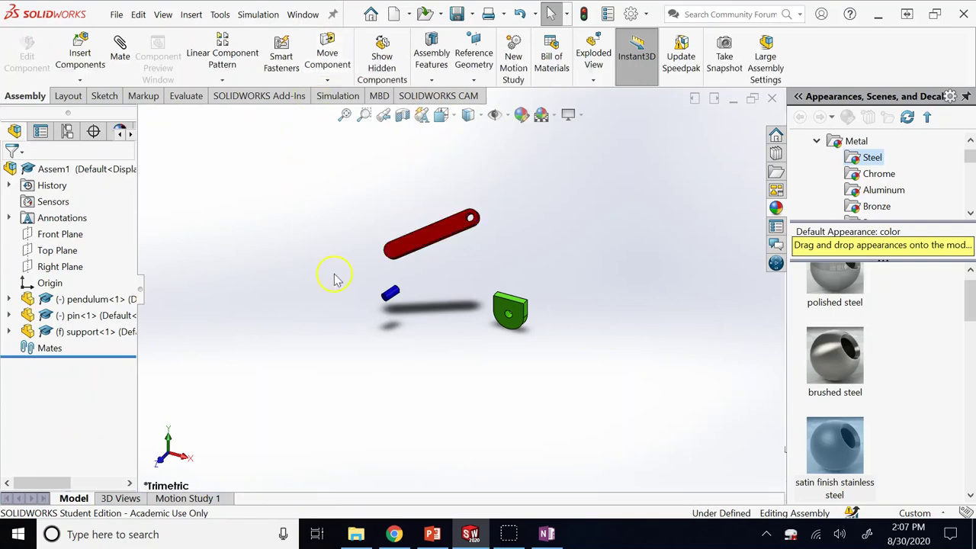
Switch to PowerPoint and review slide 3, Move/Rotate Component.
click(436, 538)
click(80, 330)
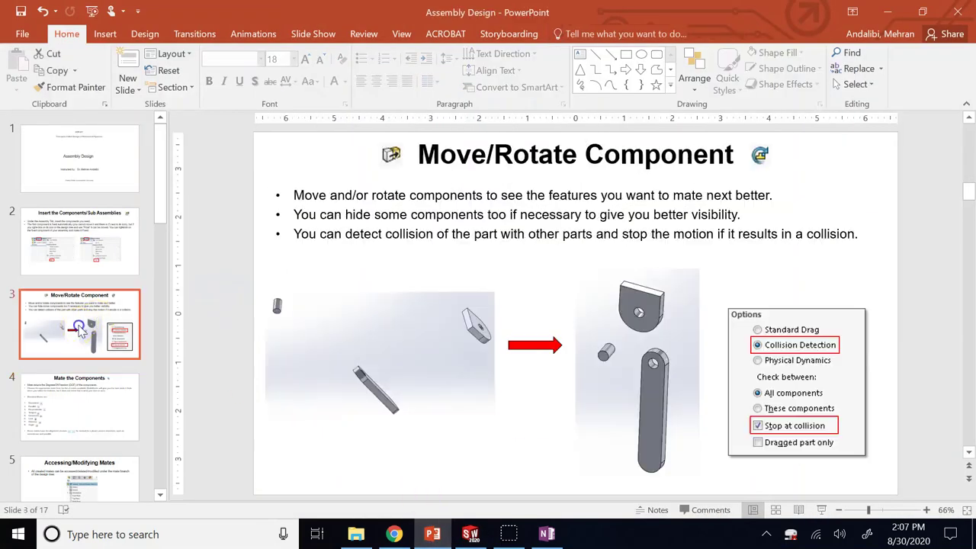
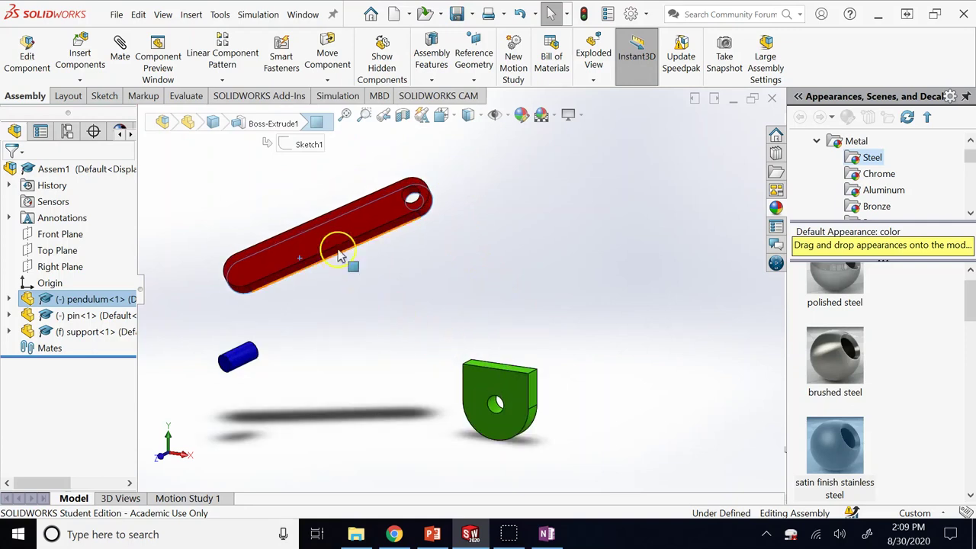
In SOLIDWORKS, highlight the support's front face together with the pendulum's flat face to examine the mating faces, and clear the selection.
drag(338, 247, 347, 194)
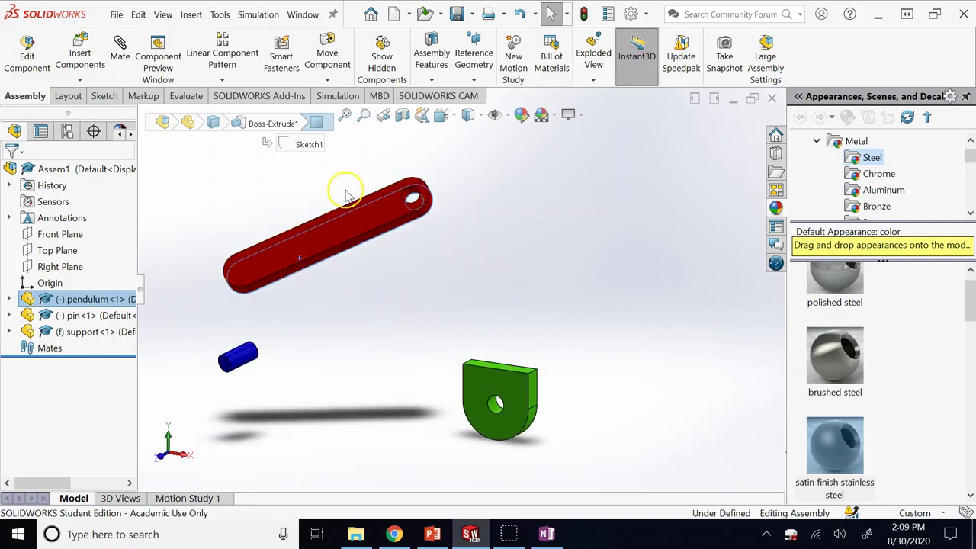
click(503, 390)
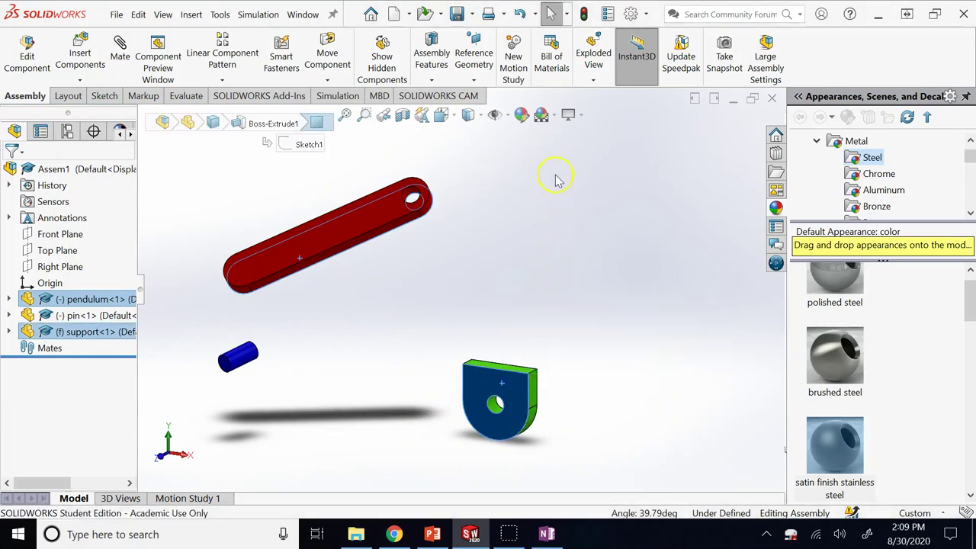
middle_drag(556, 175, 563, 225)
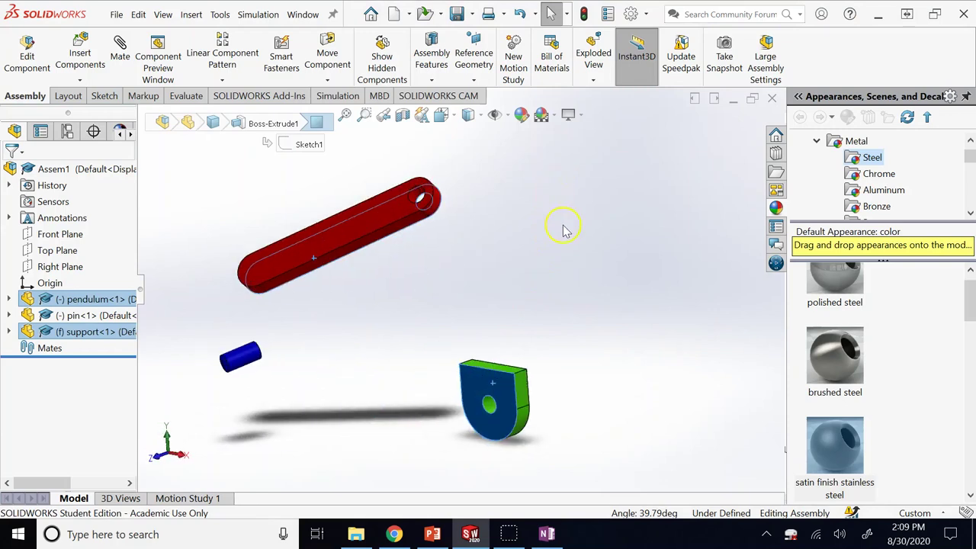
click(564, 228)
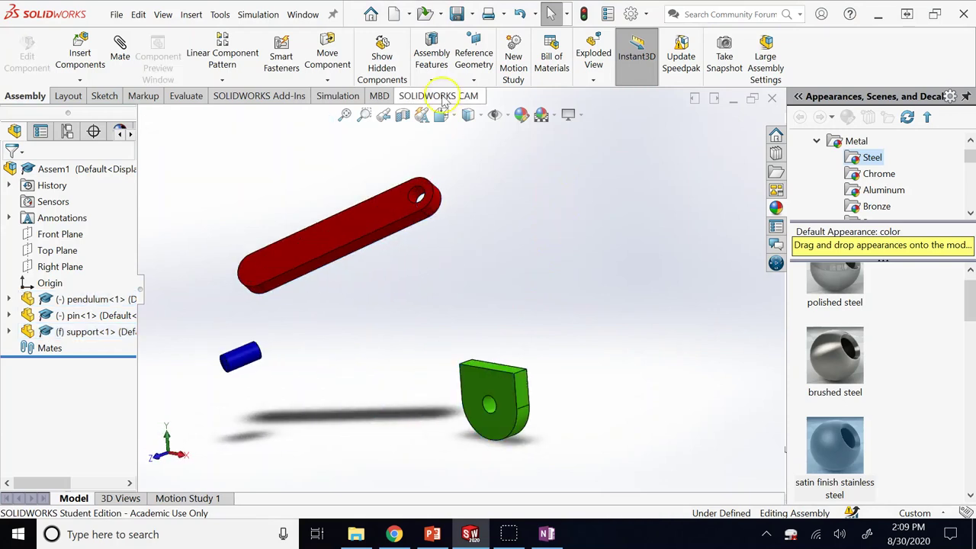
Add a Coincident mate between the support's front face and the pendulum's hidden flat side face, and close the Mate command.
click(121, 54)
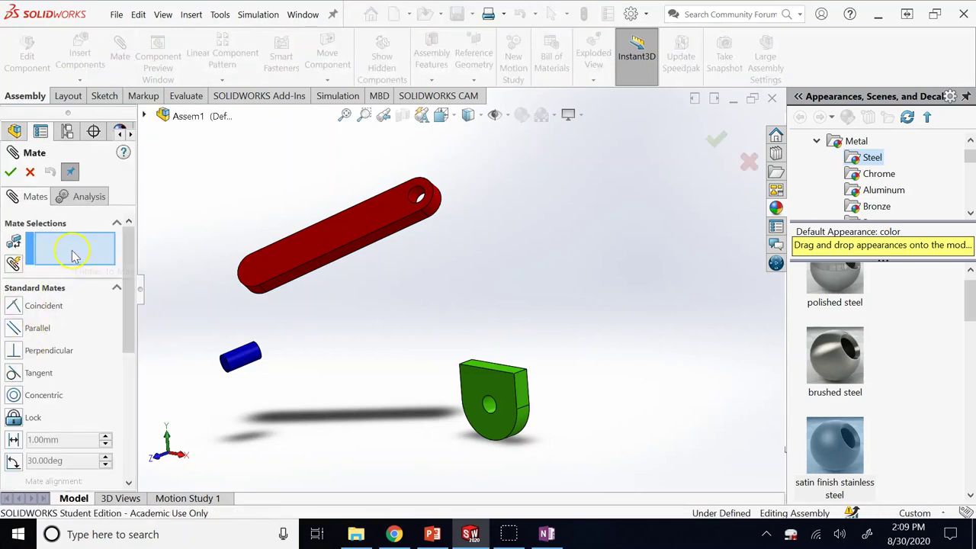
click(489, 393)
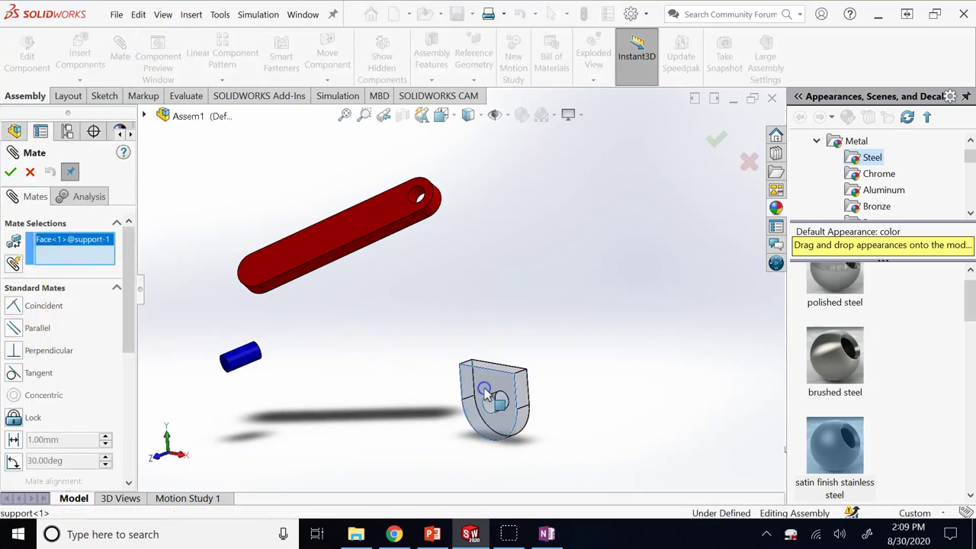
middle_drag(564, 289, 427, 255)
click(427, 254)
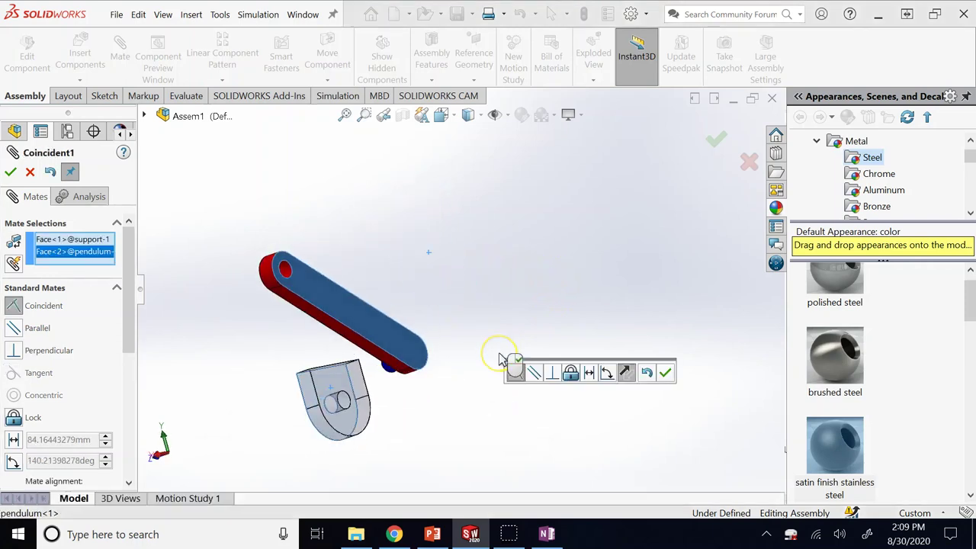
middle_drag(499, 359, 322, 328)
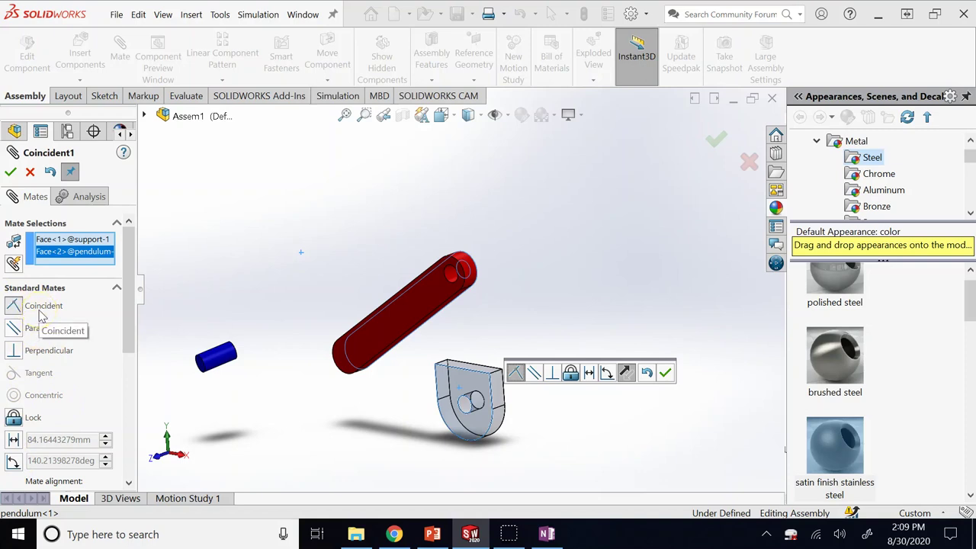
click(10, 173)
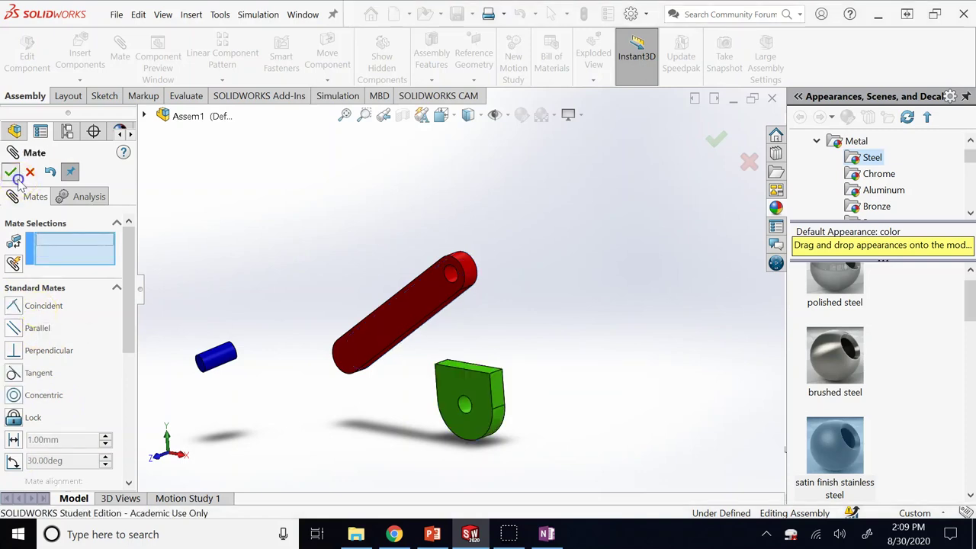
click(12, 174)
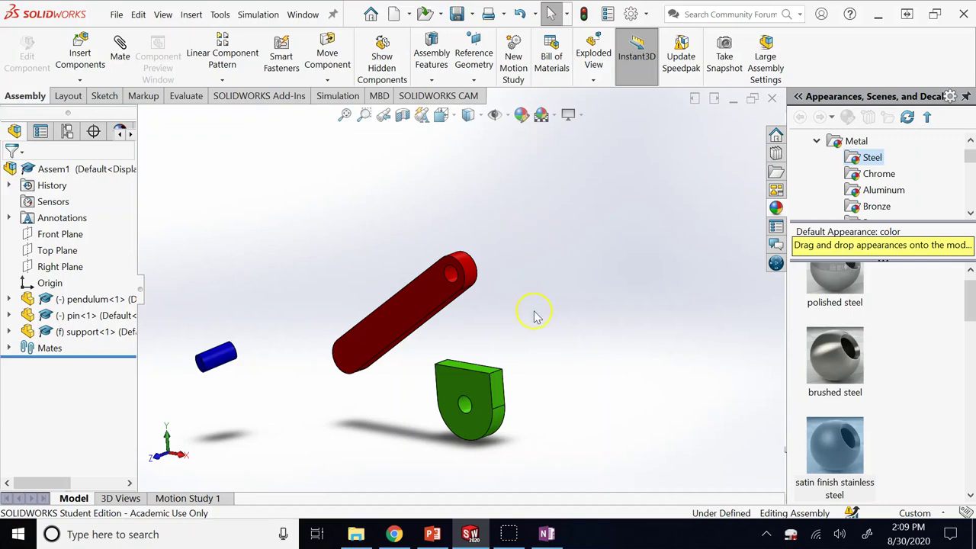
Show the isometric view and move the pendulum down in front of the support with free-drag Move Component.
key(ctrl+7)
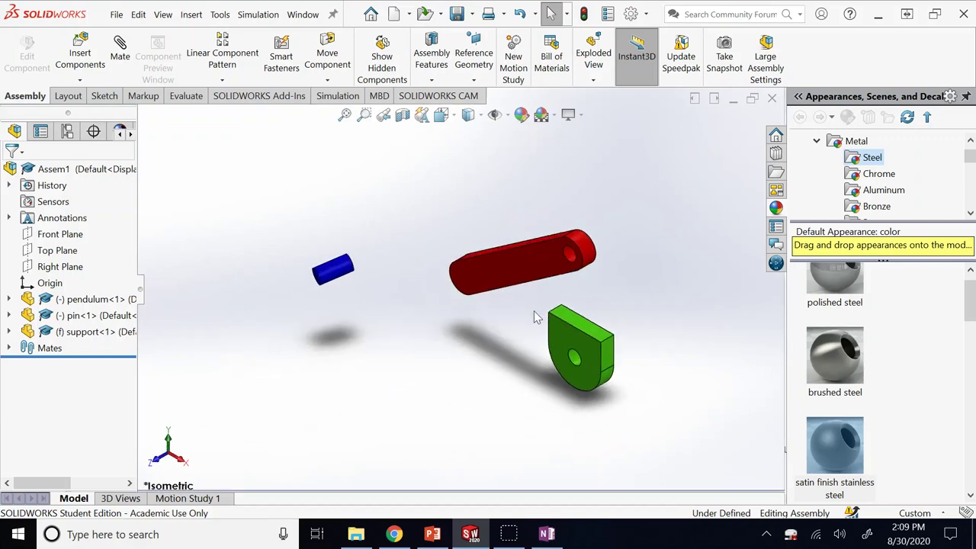
click(598, 297)
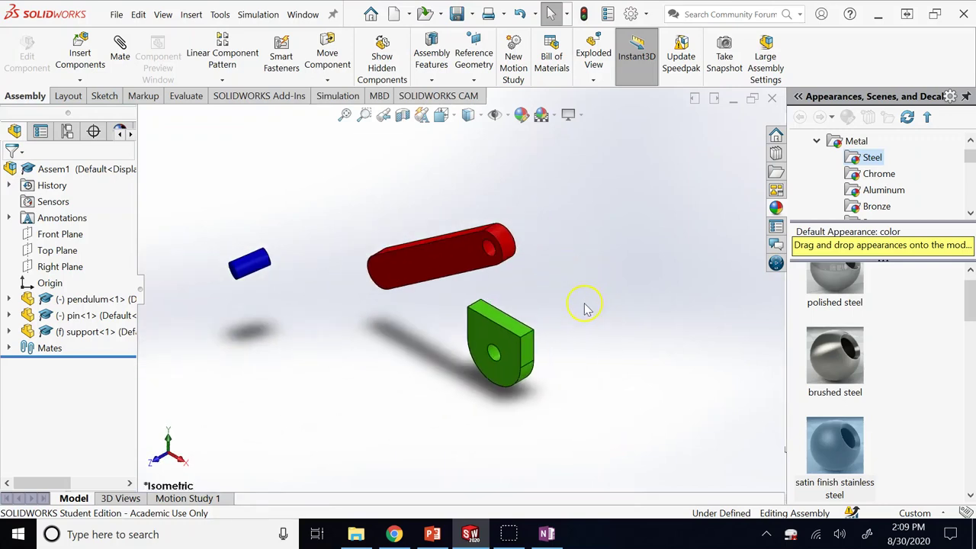
click(328, 61)
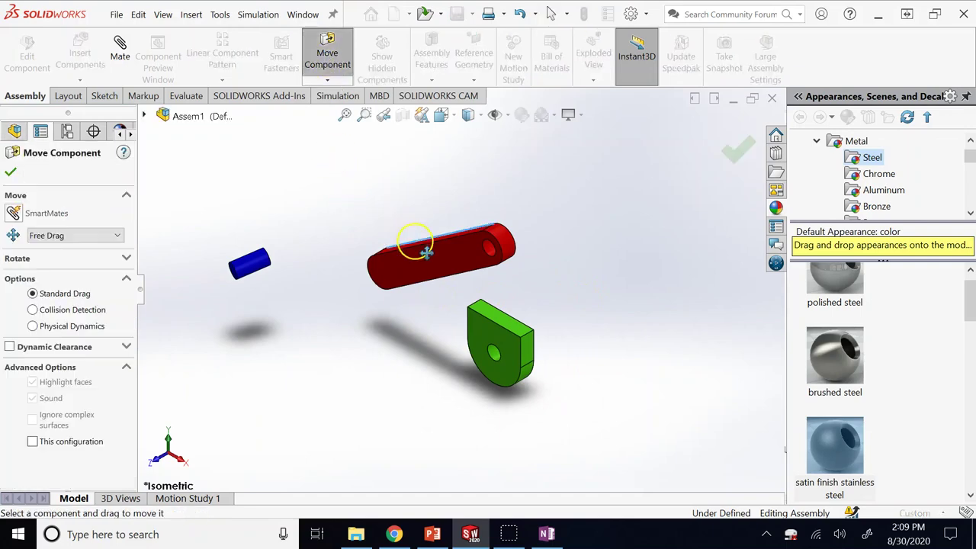
drag(426, 252, 472, 334)
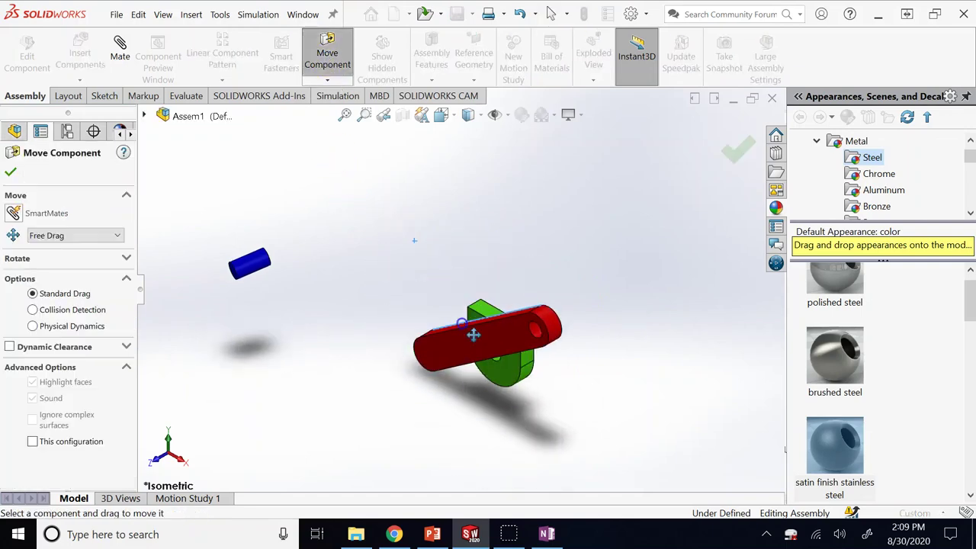
View the assembly from the top and move the pendulum in several directions with free-drag Move Component to test the coincident mate.
key(space)
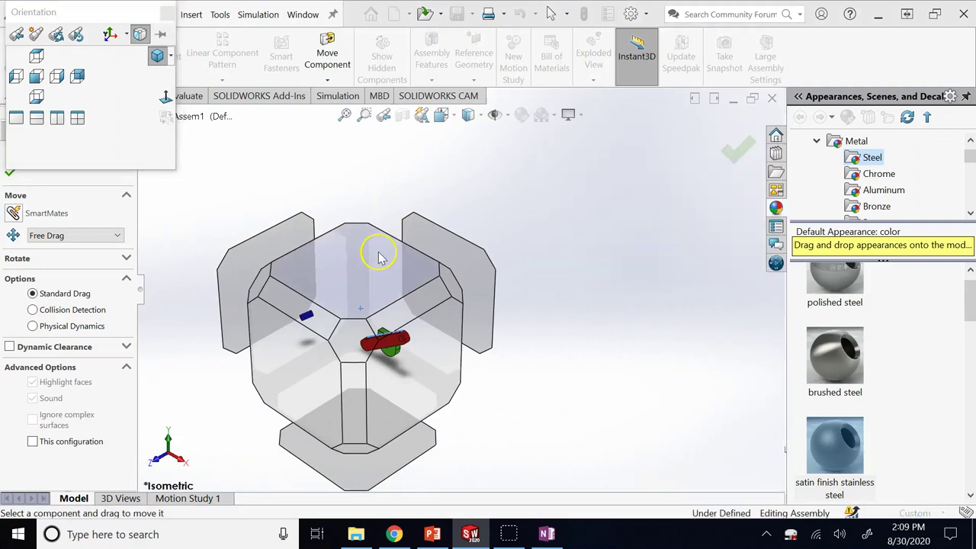
click(379, 253)
scroll(505, 364, down, 3)
scroll(514, 371, up, 4)
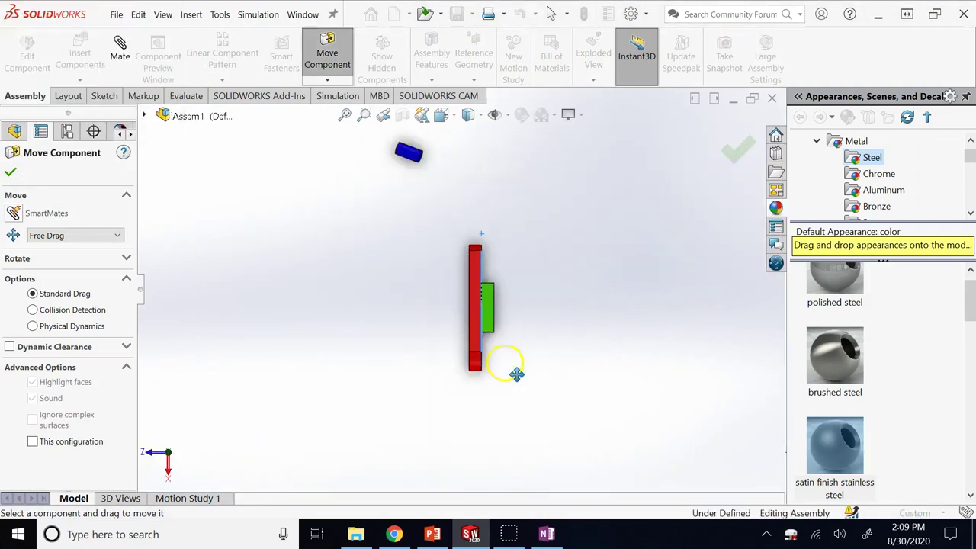
scroll(494, 351, down, 2)
scroll(492, 351, down, 2)
drag(464, 324, 389, 309)
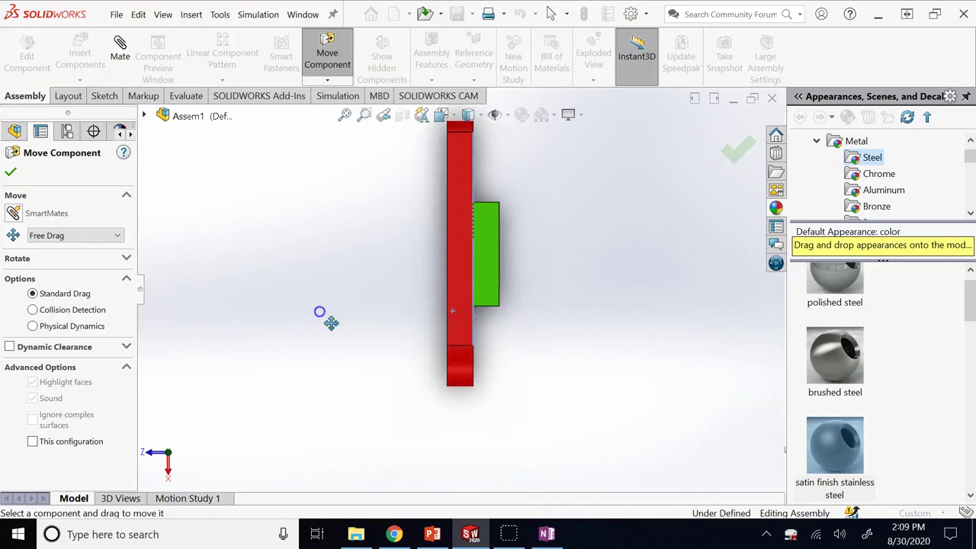
drag(321, 313, 546, 354)
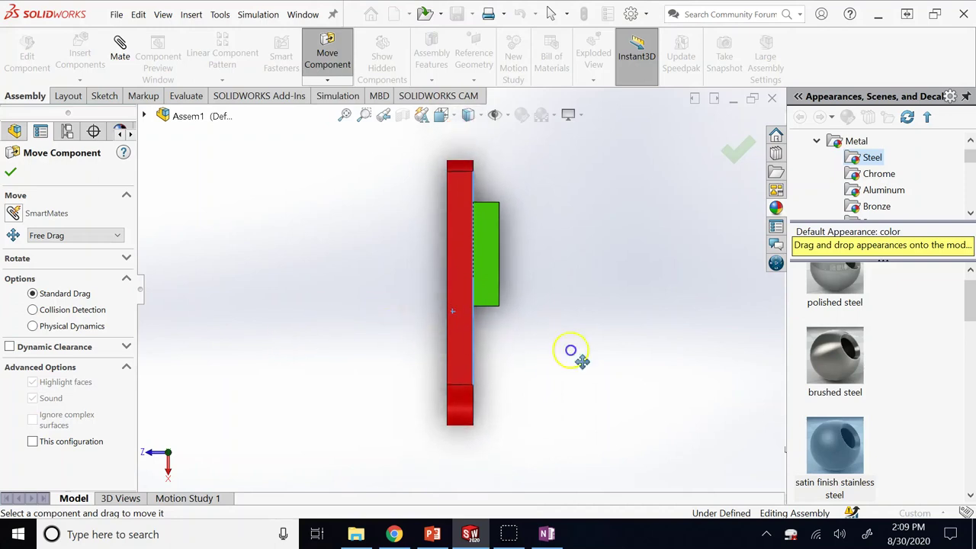
drag(371, 346, 520, 337)
drag(435, 352, 465, 315)
key(ctrl+7)
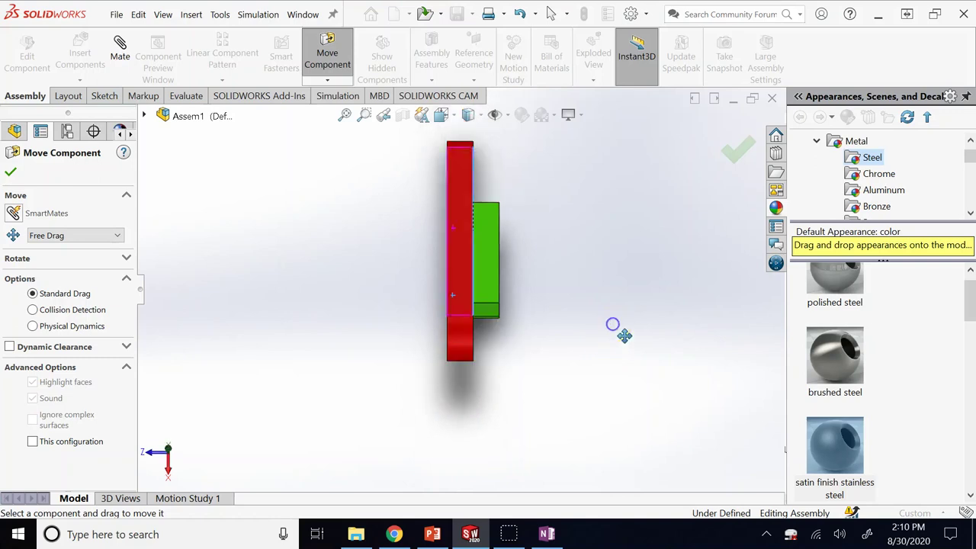
Show the isometric view and rotate the pendulum with free-drag Rotate Component until it stands nearly upright with its hole at the upper end.
middle_drag(612, 340, 568, 301)
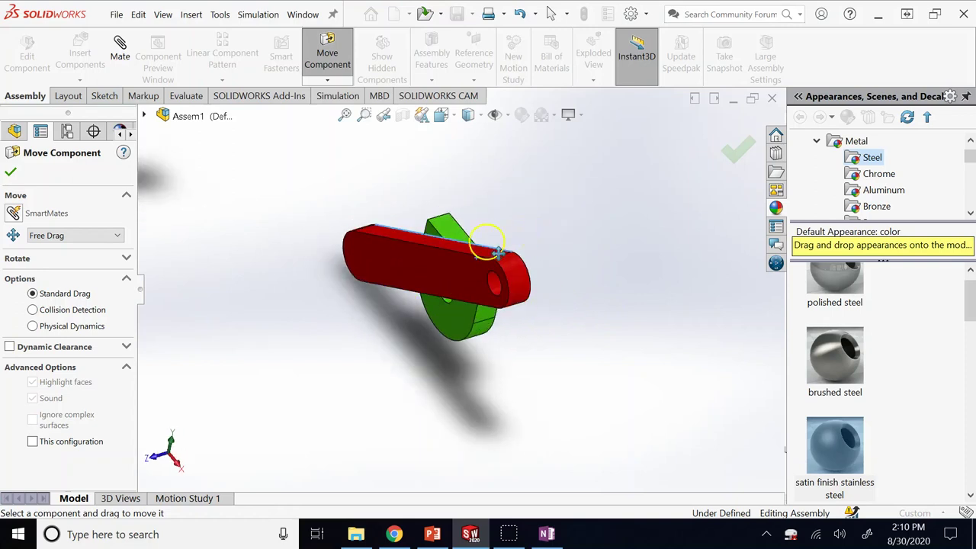
key(ctrl+7)
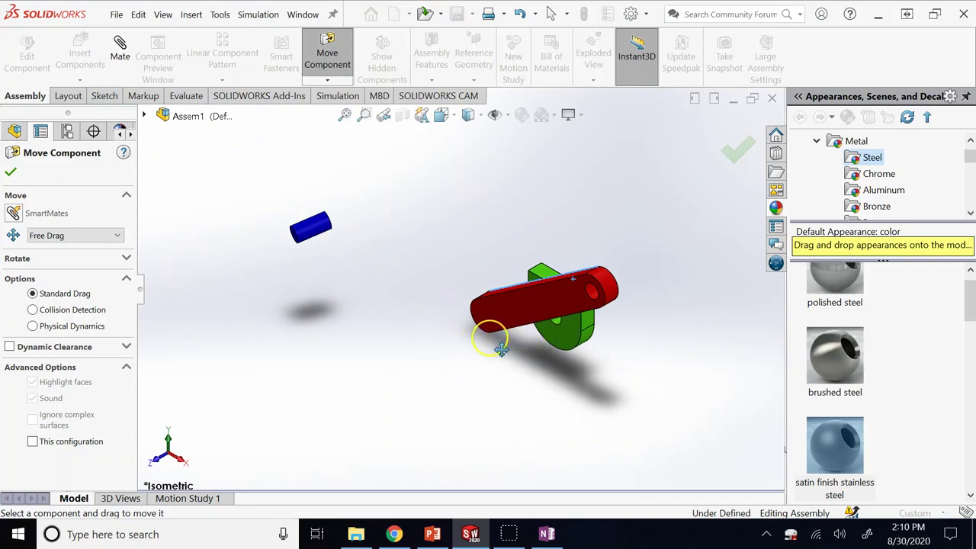
click(327, 79)
click(354, 116)
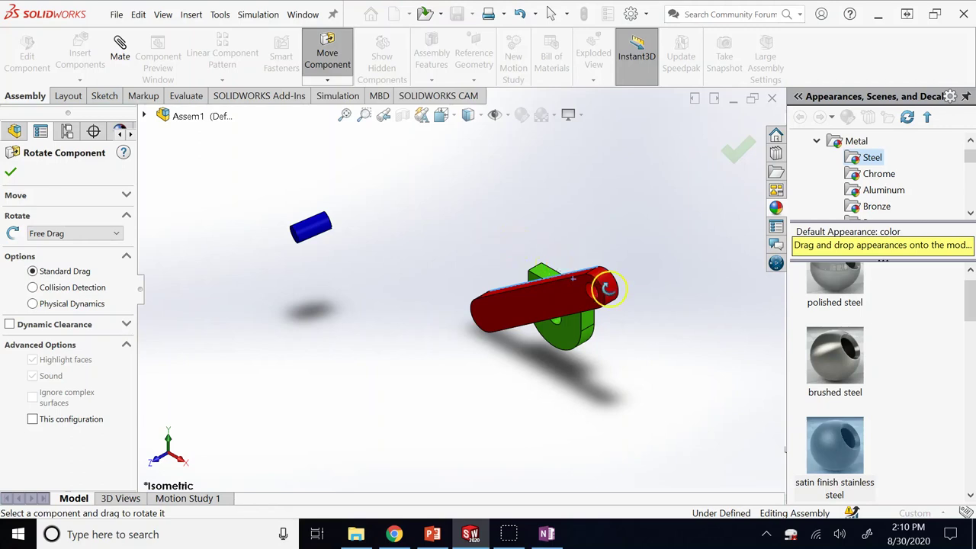
drag(606, 288, 634, 304)
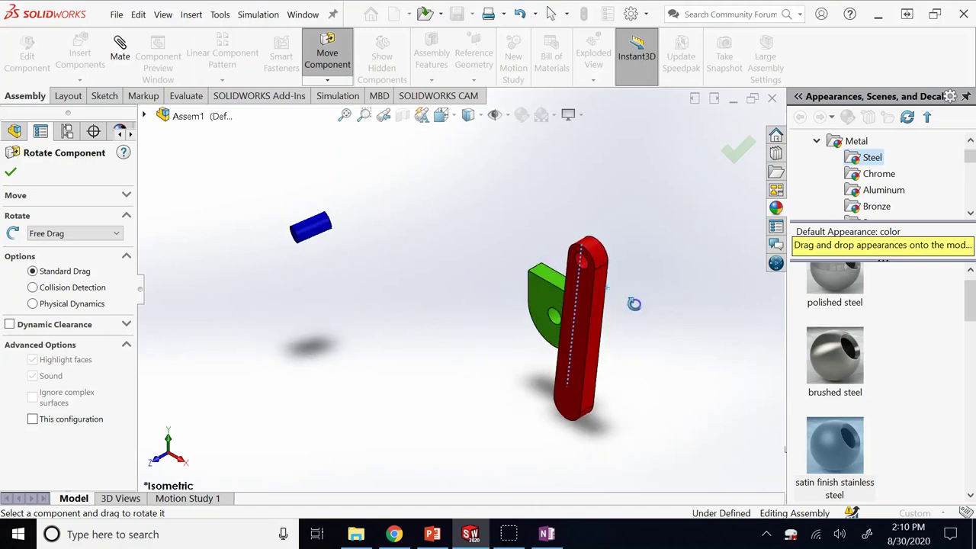
click(326, 49)
click(328, 55)
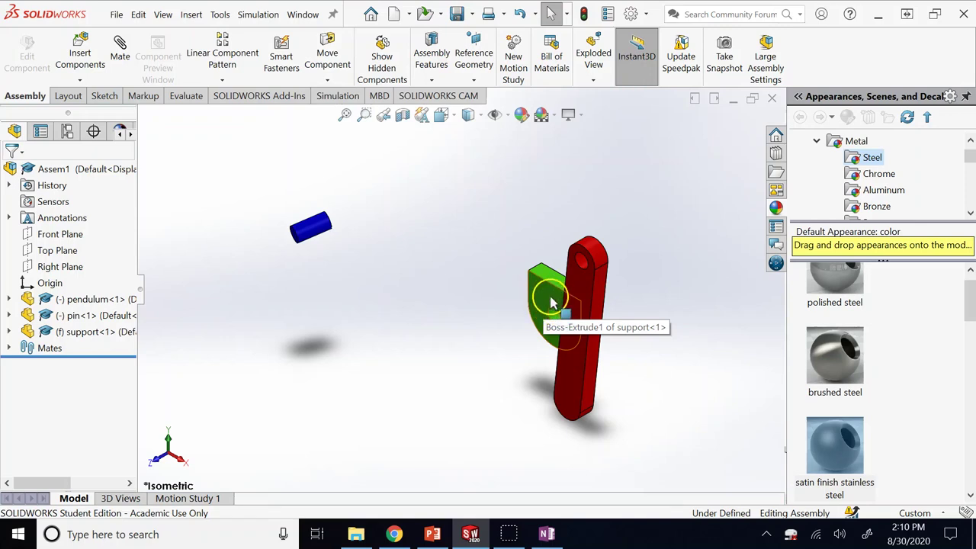
click(552, 303)
click(506, 253)
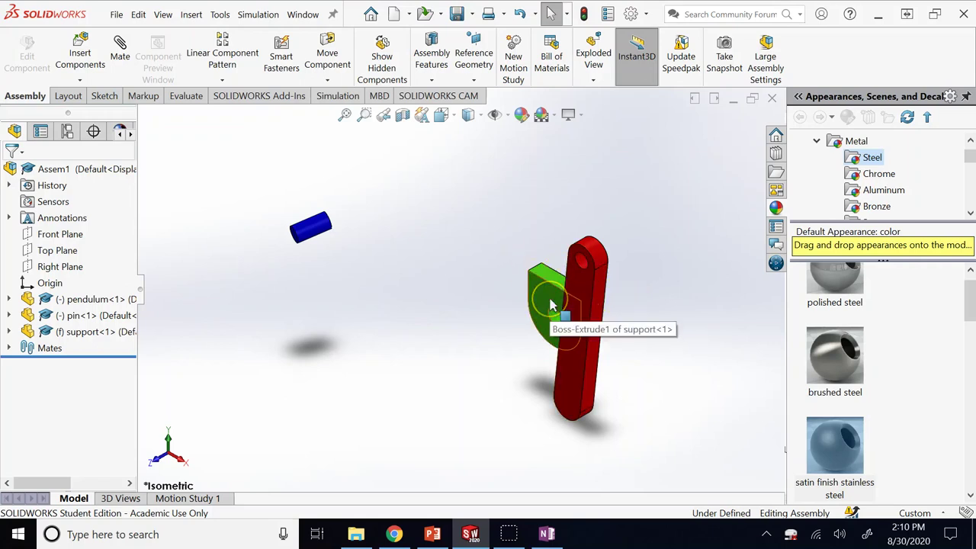
click(392, 360)
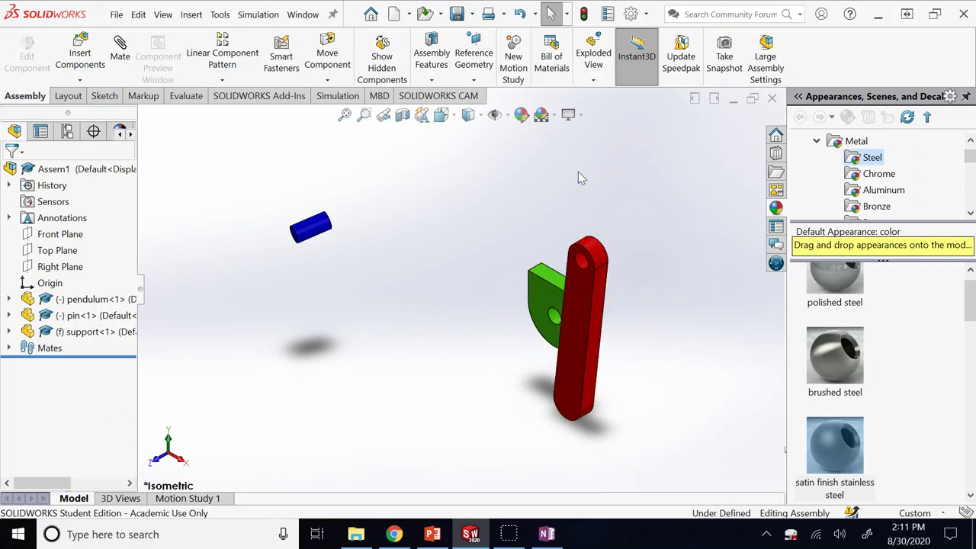
Add a Concentric mate between the pendulum's hole and the support's hole, and close the Mate command.
click(120, 54)
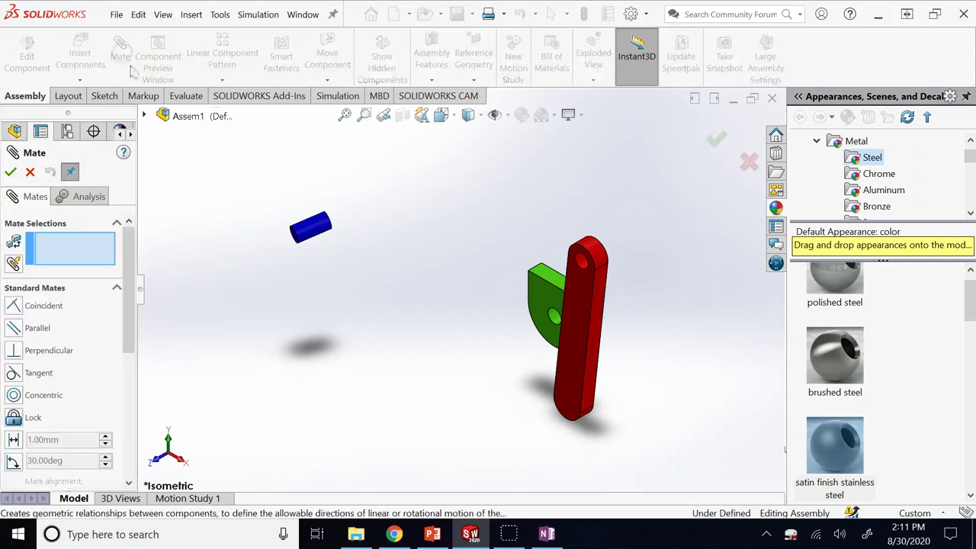
scroll(598, 278, down, 2)
scroll(598, 278, down, 2)
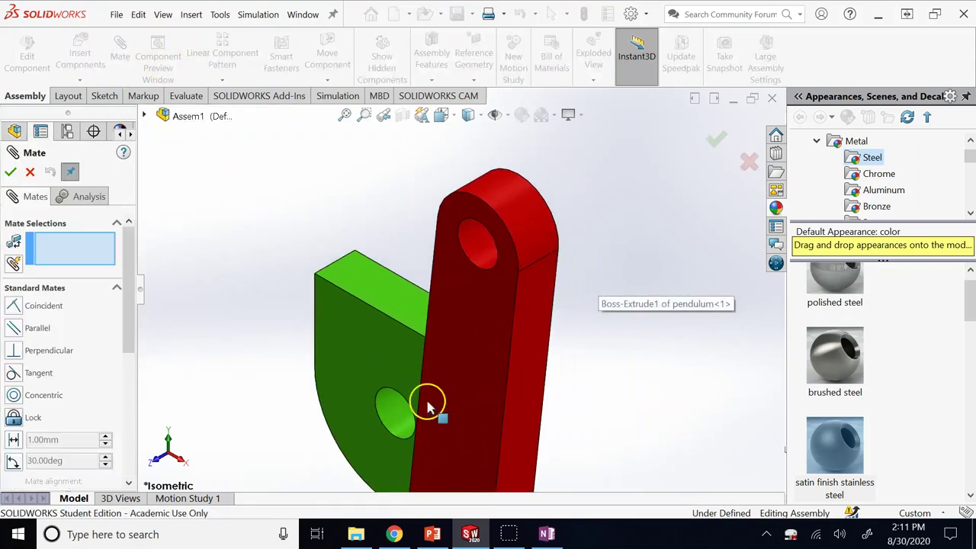
click(481, 243)
click(393, 408)
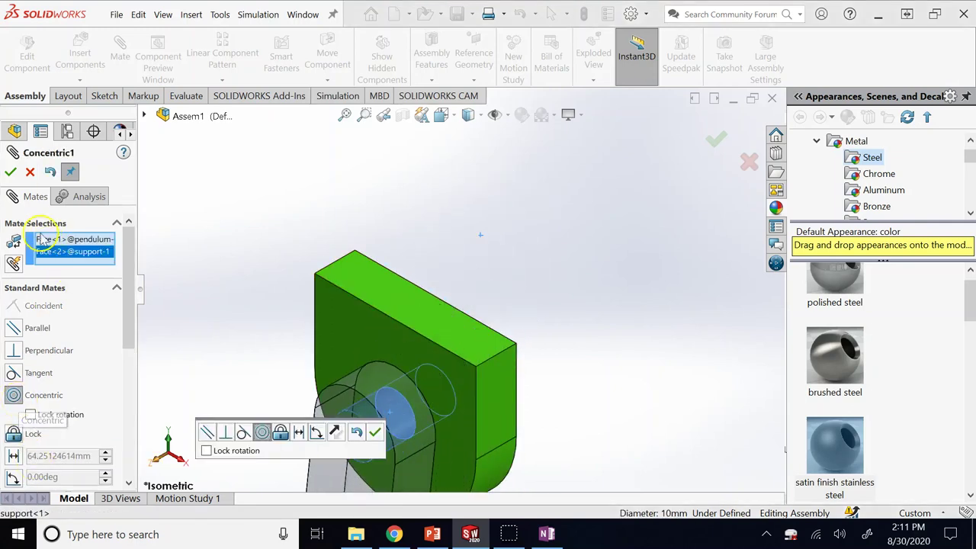
click(11, 171)
click(11, 171)
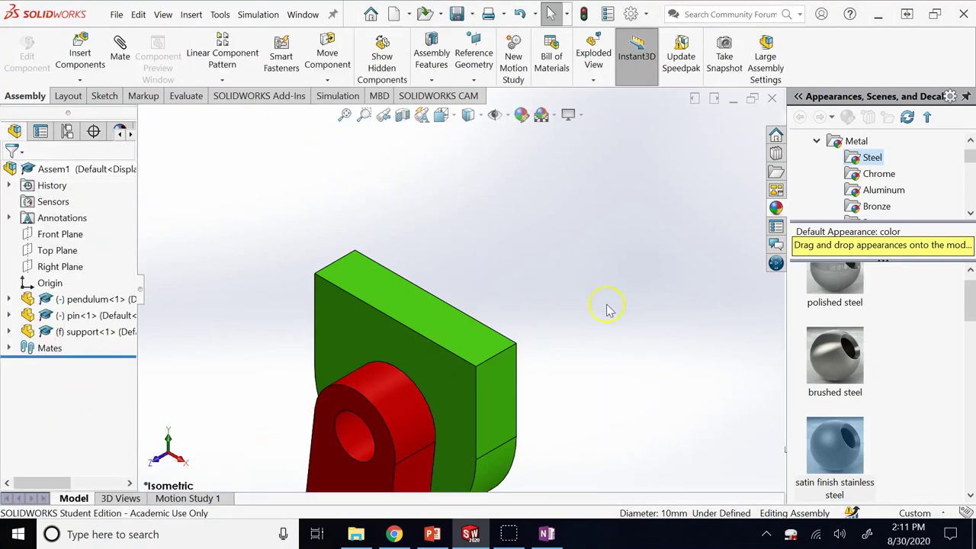
Swing the pendulum about the support's hole with free-drag Move Component to test the concentric mate, and close the command.
key(z)
key(z)
key(z)
scroll(397, 408, down, 4)
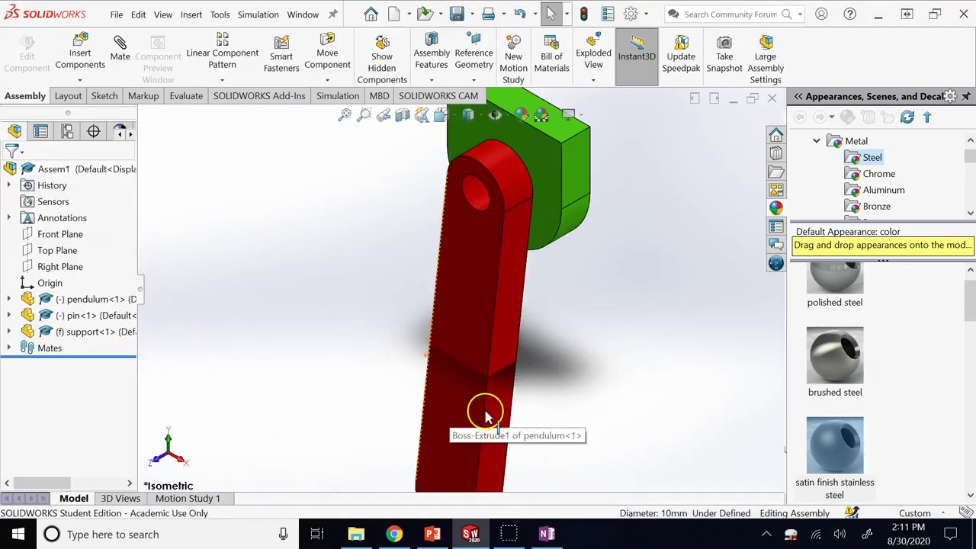
scroll(480, 396, up, 1)
scroll(486, 370, down, 2)
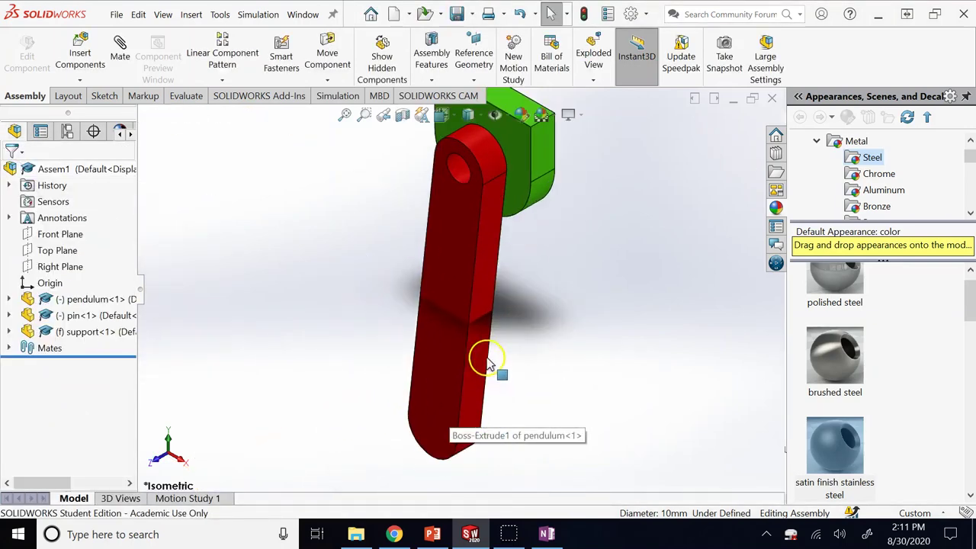
click(327, 54)
drag(402, 308, 428, 340)
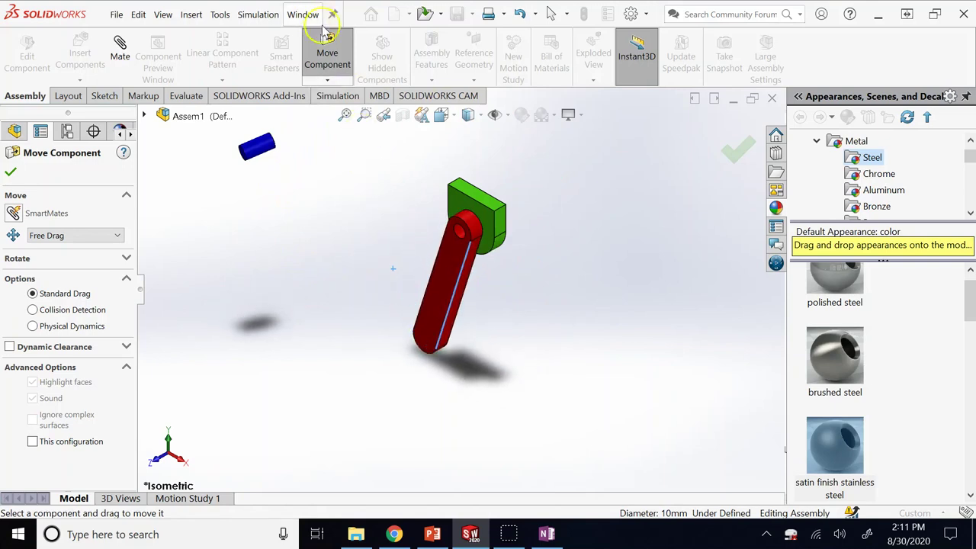
click(327, 53)
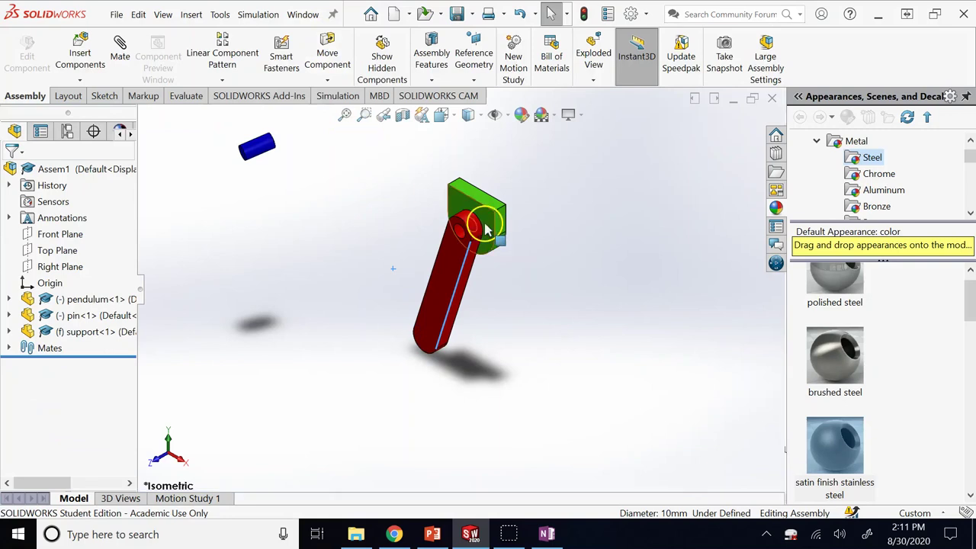
Add a Concentric mate between the pin's cylindrical face and the pendulum's hole.
scroll(480, 218, down, 2)
scroll(374, 163, up, 2)
scroll(362, 155, down, 3)
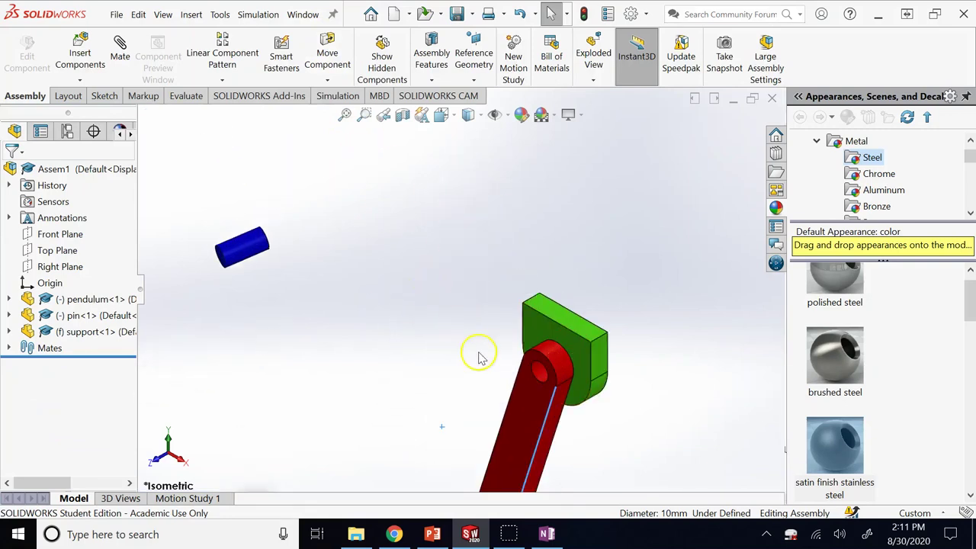
scroll(473, 355, up, 2)
scroll(465, 361, down, 2)
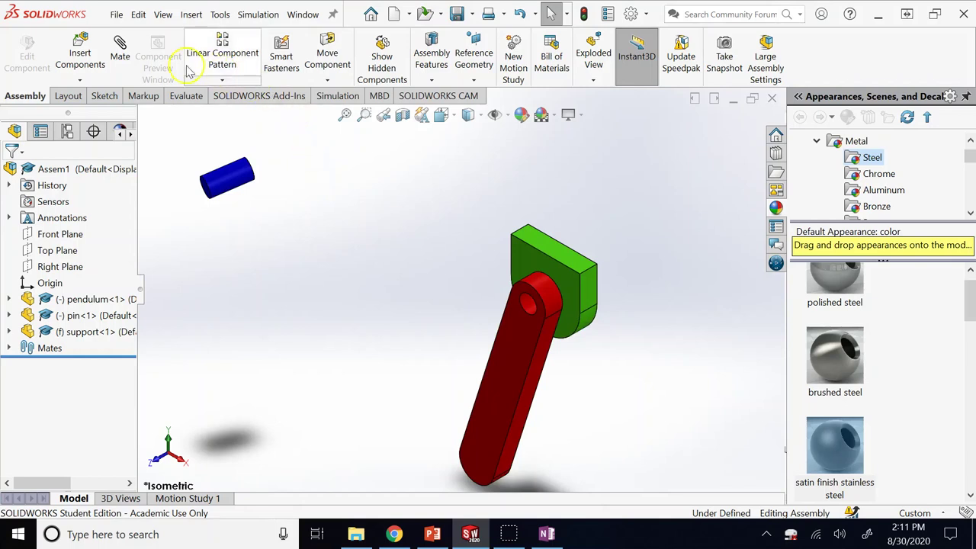
click(120, 46)
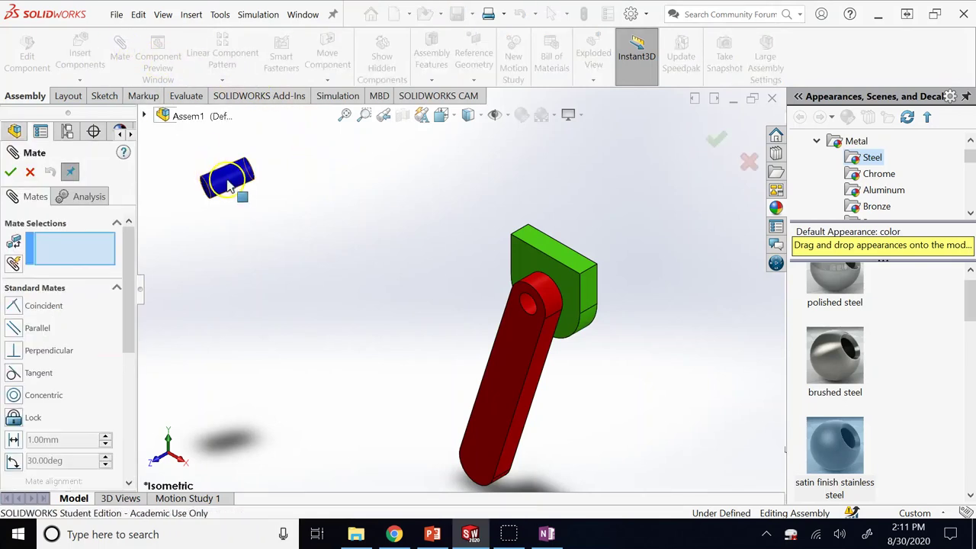
click(232, 190)
scroll(534, 308, down, 3)
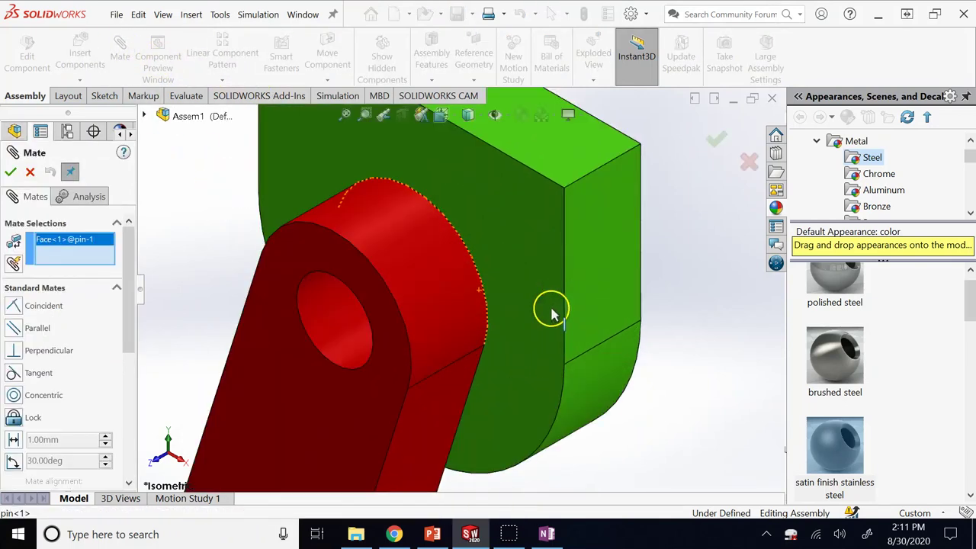
click(343, 350)
scroll(347, 347, up, 3)
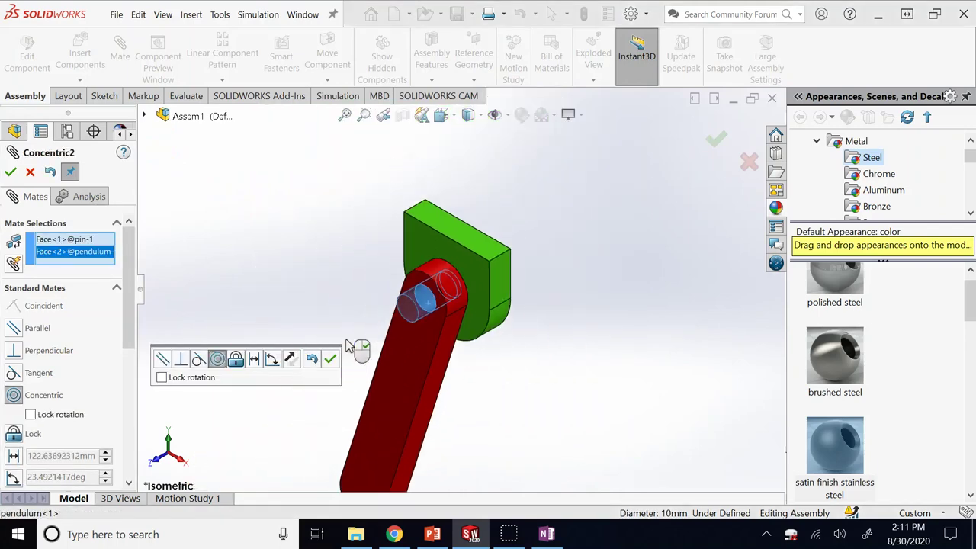
click(31, 174)
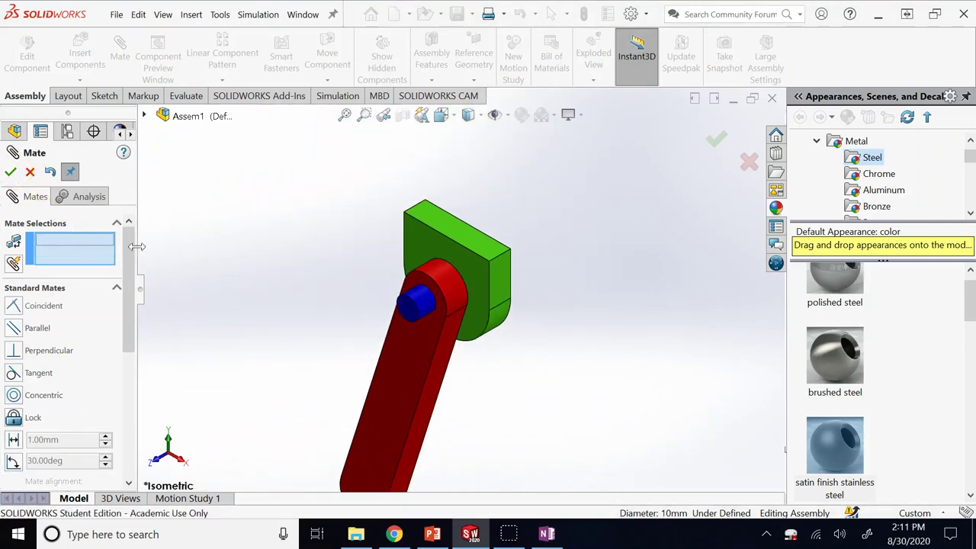
Add a Coincident mate between the pin's end face and the pendulum's front face, and close the Mate command.
scroll(447, 316, down, 2)
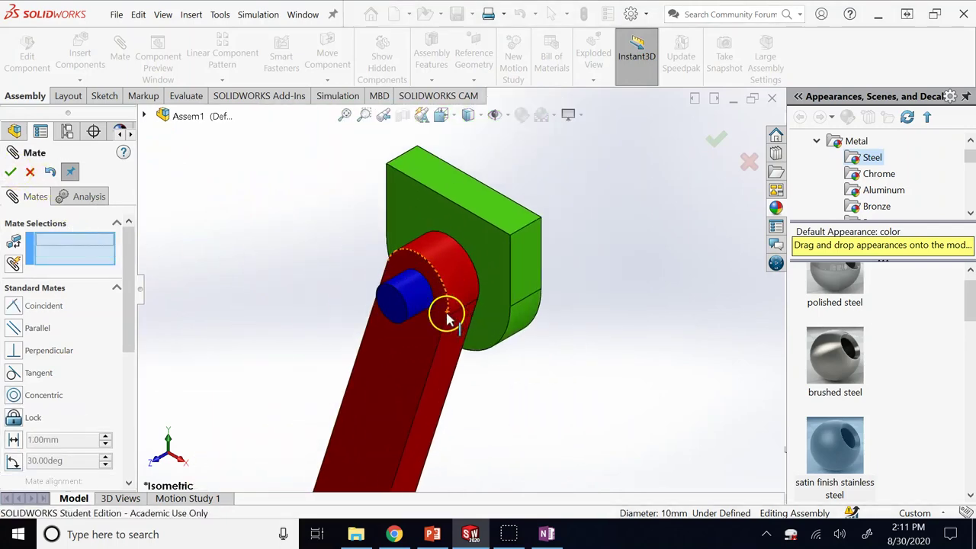
click(395, 317)
click(402, 351)
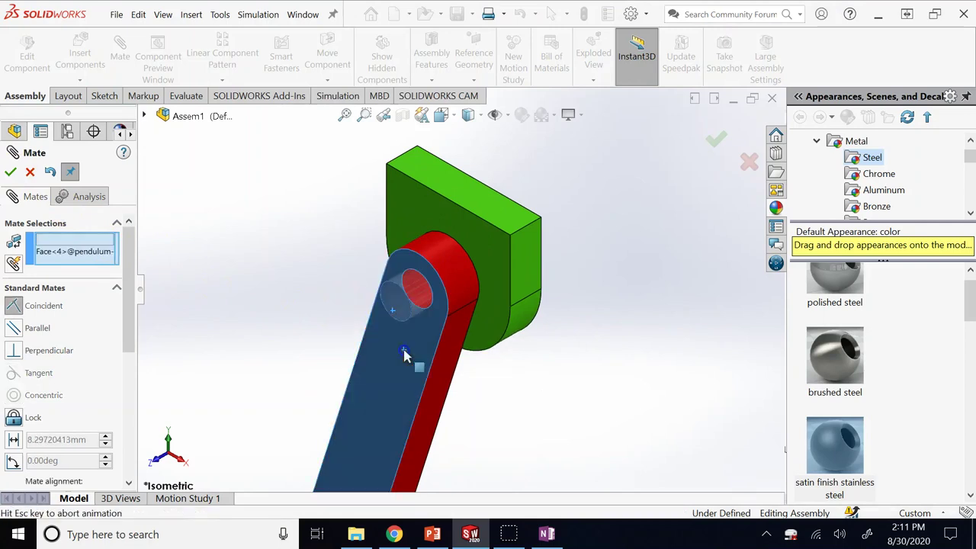
click(11, 172)
click(11, 172)
Examine how the pin sits in the pendulum and support holes from the front and from behind the assembly.
click(427, 315)
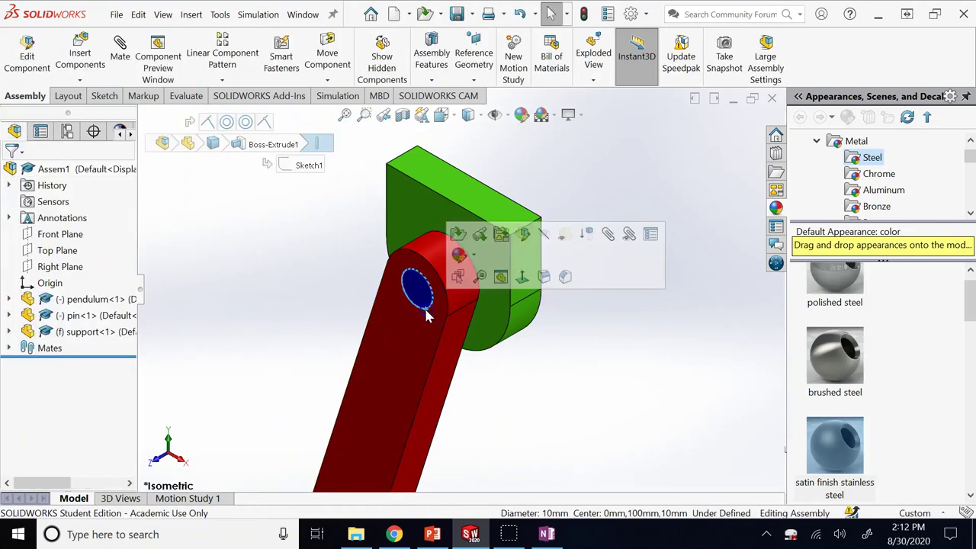
key(Left)
key(Left)
key(Left)
key(Left)
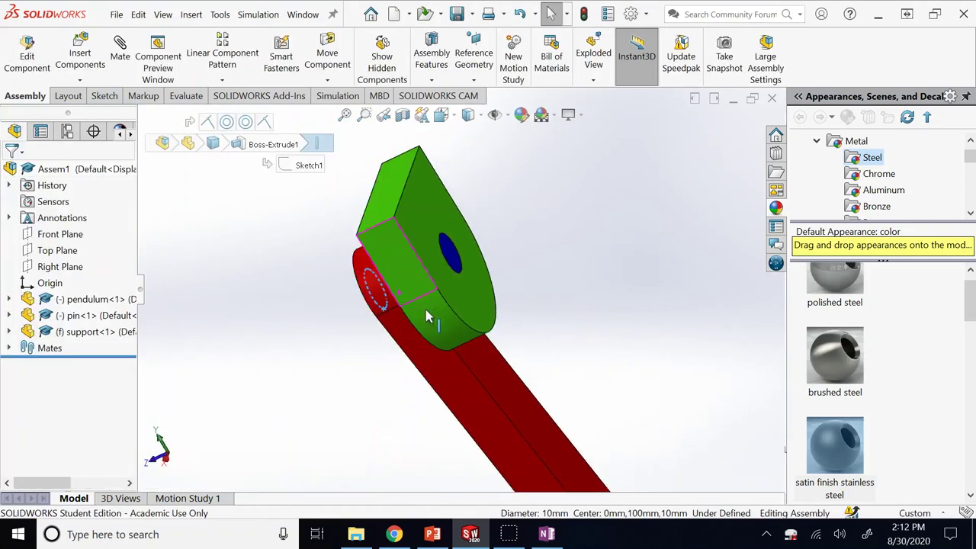
key(Left)
key(Left)
key(Left)
scroll(427, 319, up, 5)
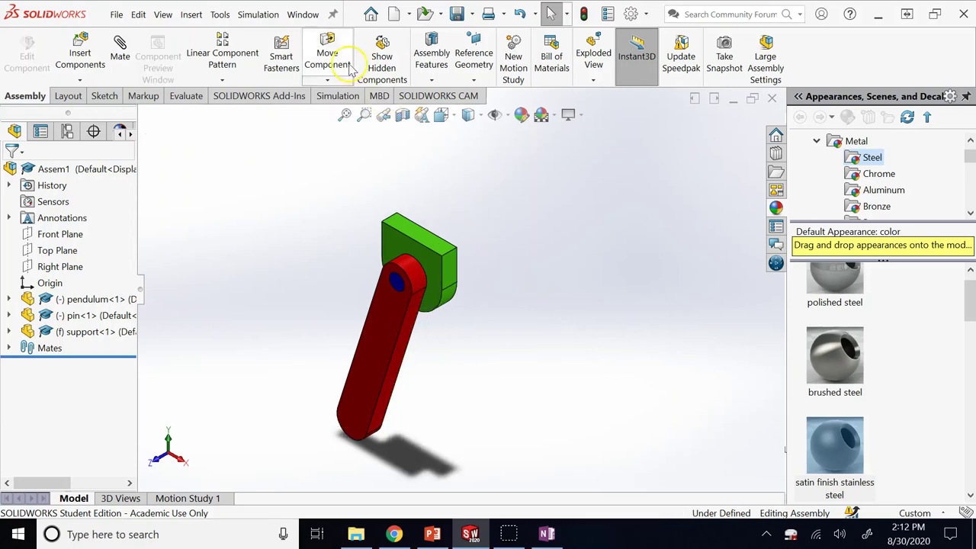
Swing the pendulum about the pin to the other side with free-drag Move Component, and close the command.
click(327, 58)
drag(372, 396, 444, 393)
click(218, 223)
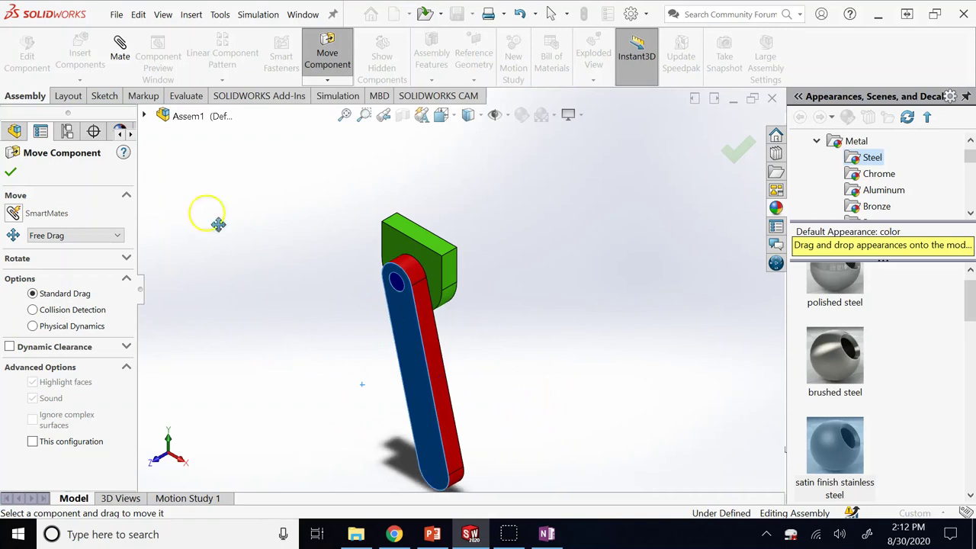
click(12, 170)
drag(448, 398, 462, 408)
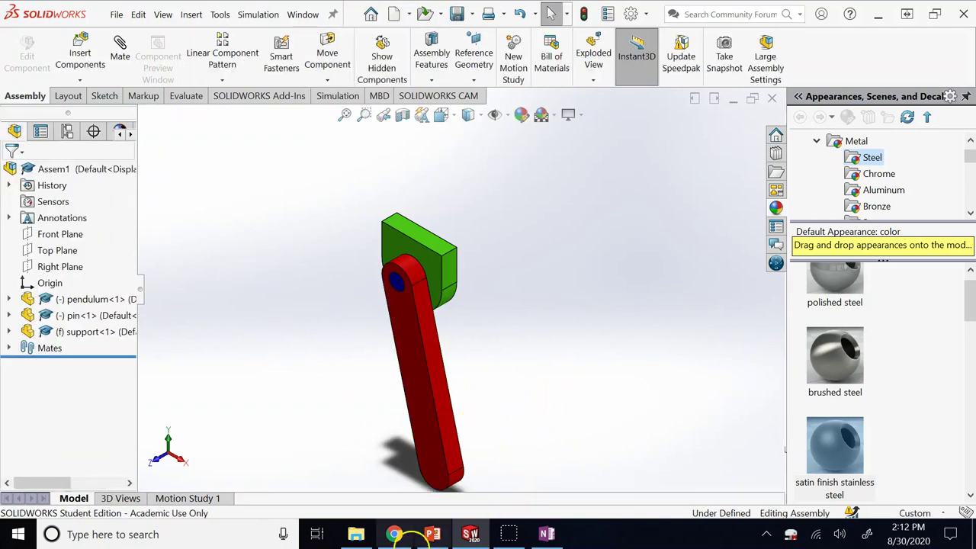
Switch to PowerPoint, read the "Accessing/Modifying Mates" slide, and return to SOLIDWORKS.
click(430, 535)
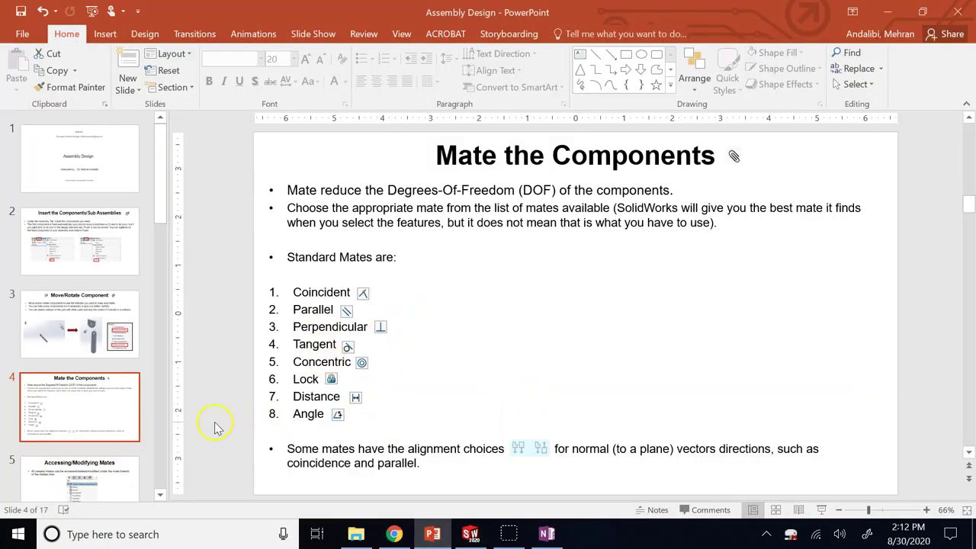
scroll(213, 427, down, 1)
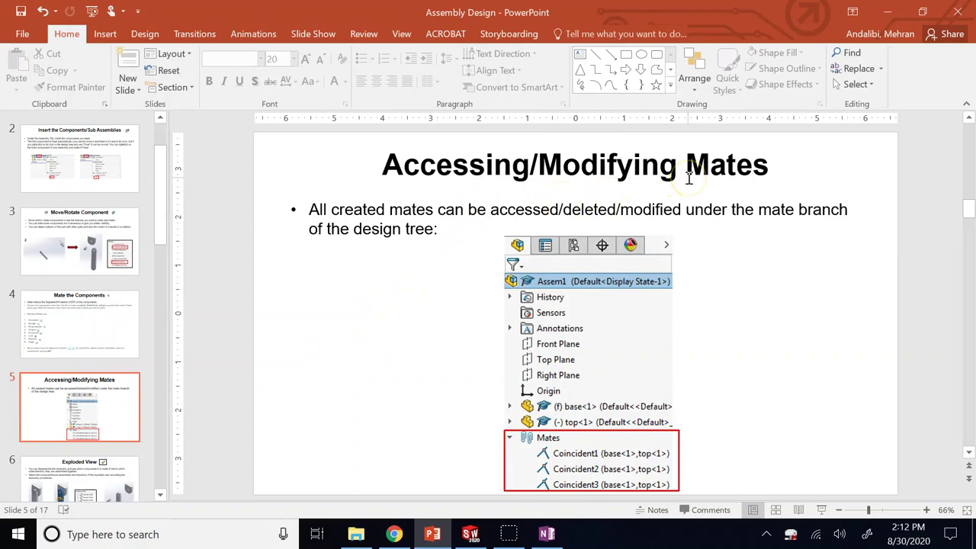
click(471, 533)
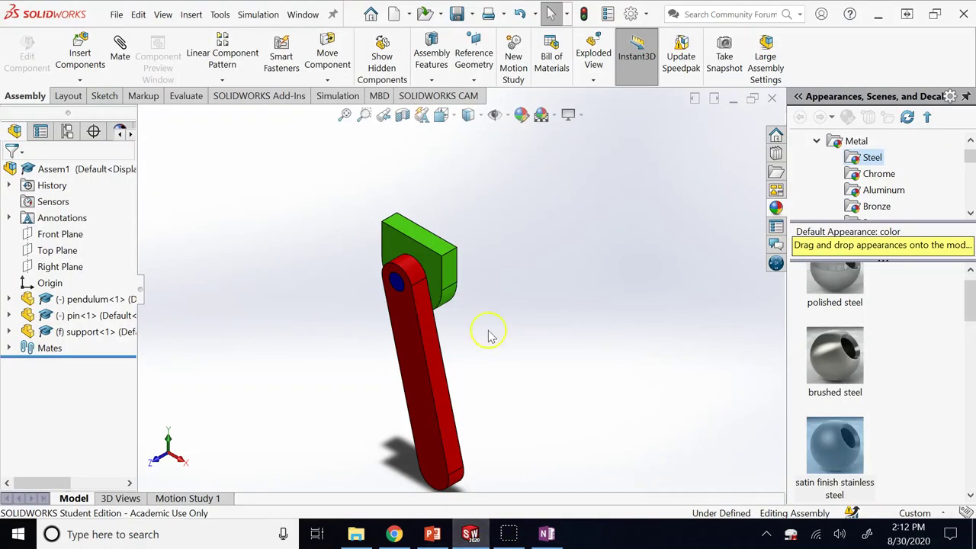
Examine the assembly, pendulum, pin and support entries in the design tree, briefly expanding the pendulum's contents.
click(64, 170)
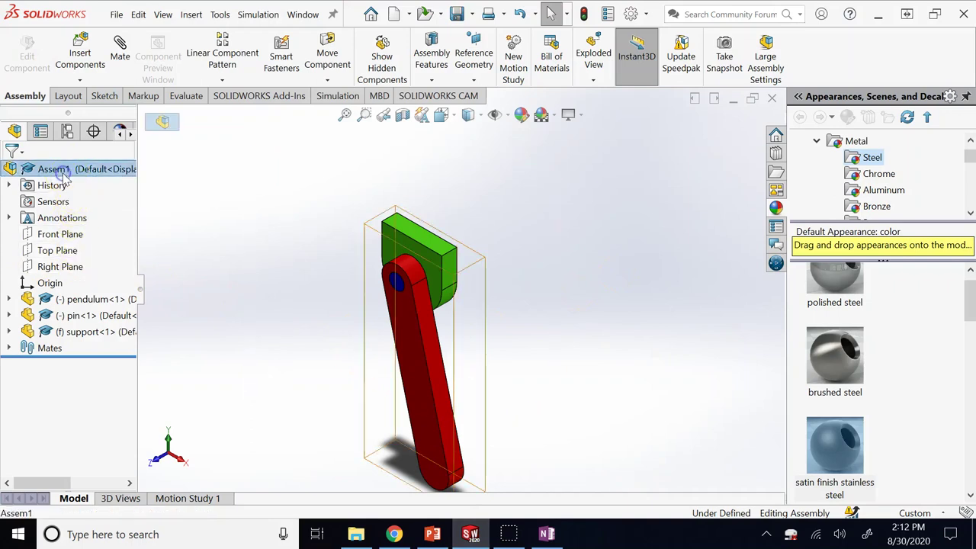
click(78, 301)
click(76, 315)
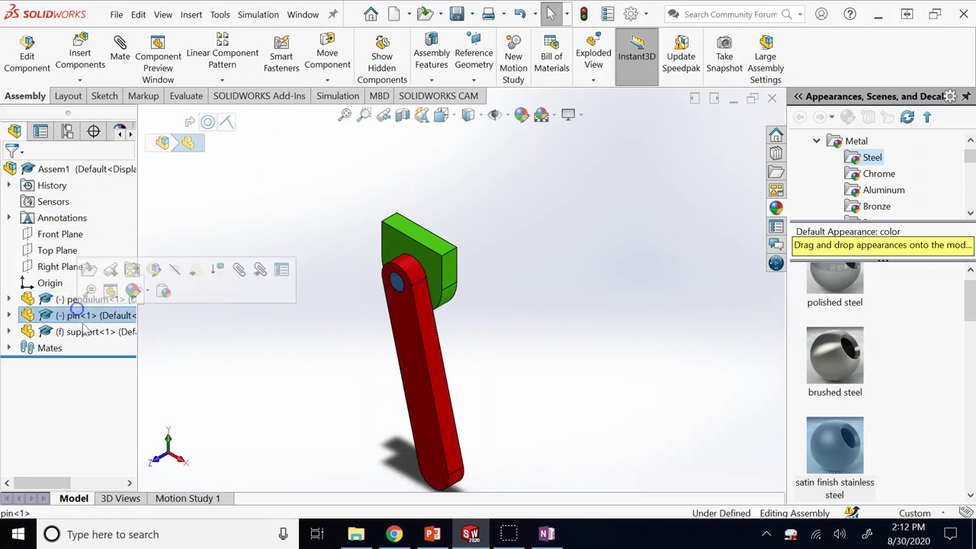
click(65, 331)
click(8, 299)
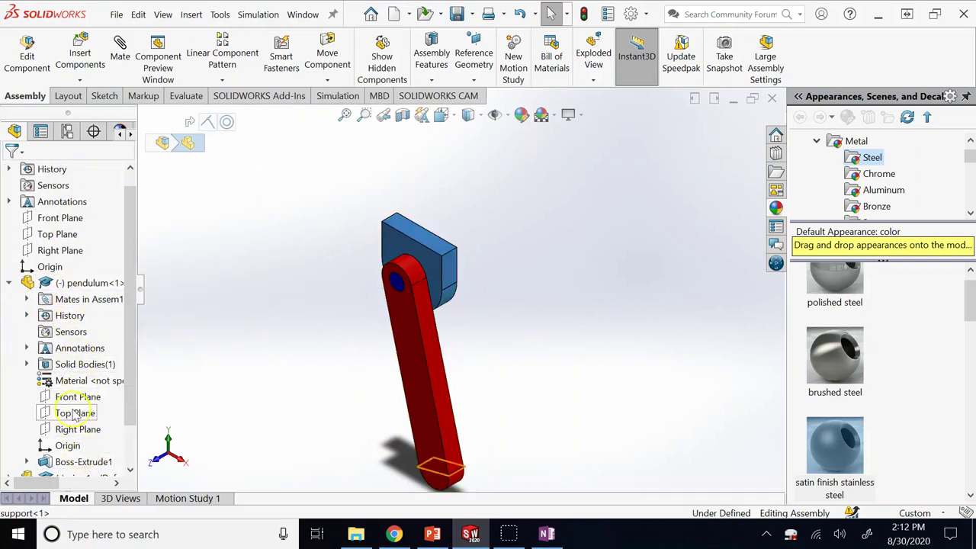
click(9, 283)
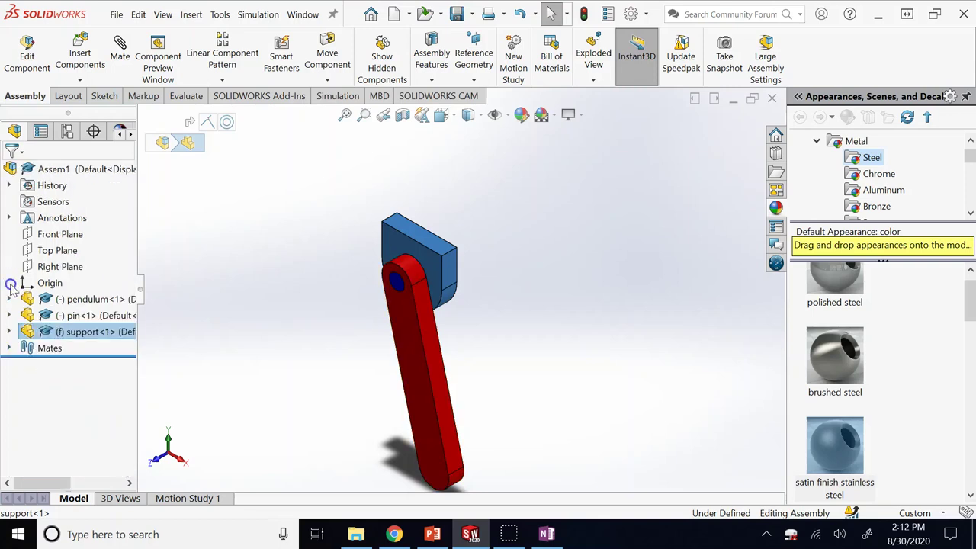
Open the Coincident1 mate between the pendulum and support for editing, and try Parallel before returning it to Coincident.
click(10, 349)
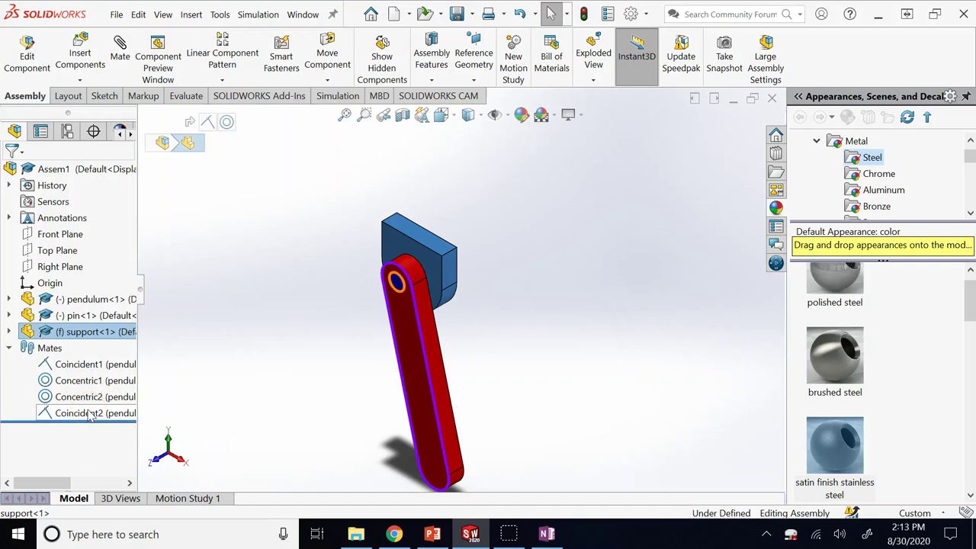
right_click(88, 368)
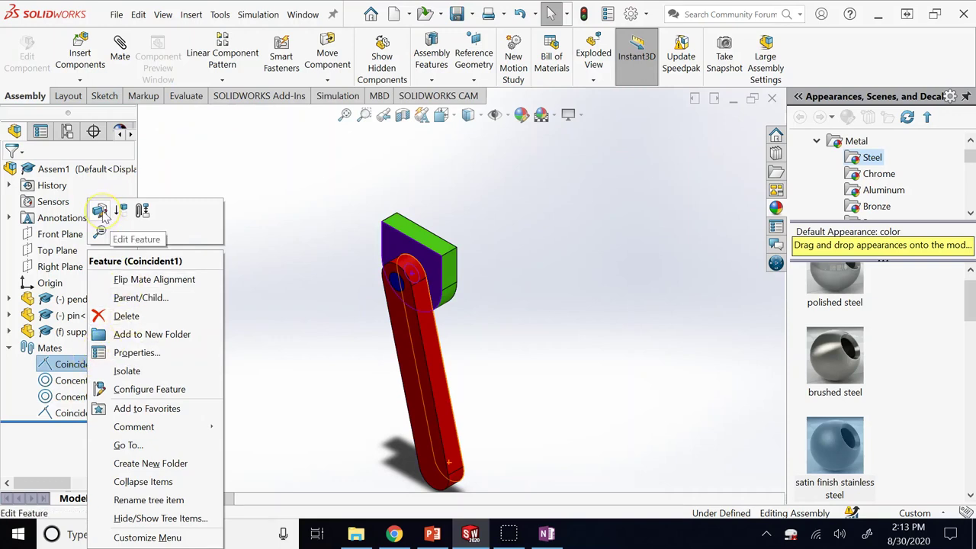
click(99, 211)
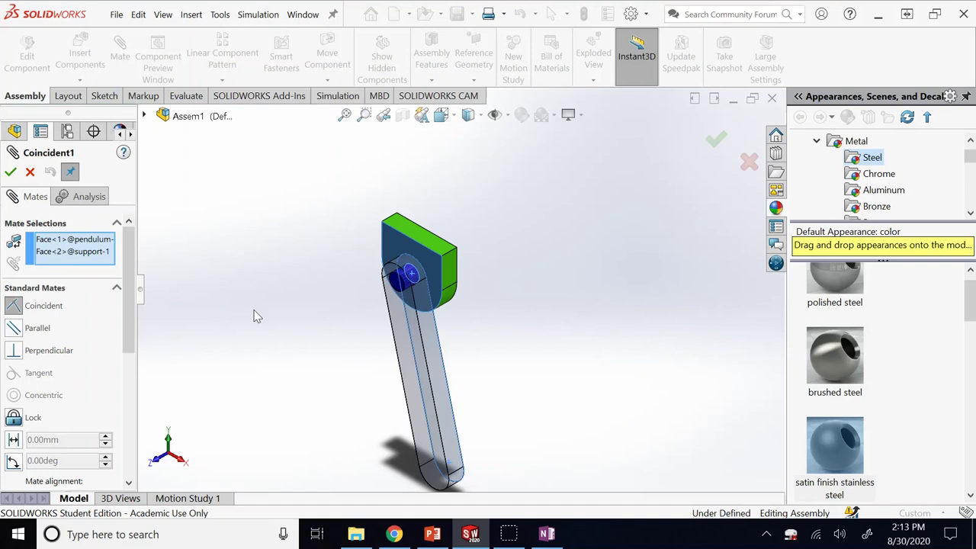
click(11, 305)
click(12, 329)
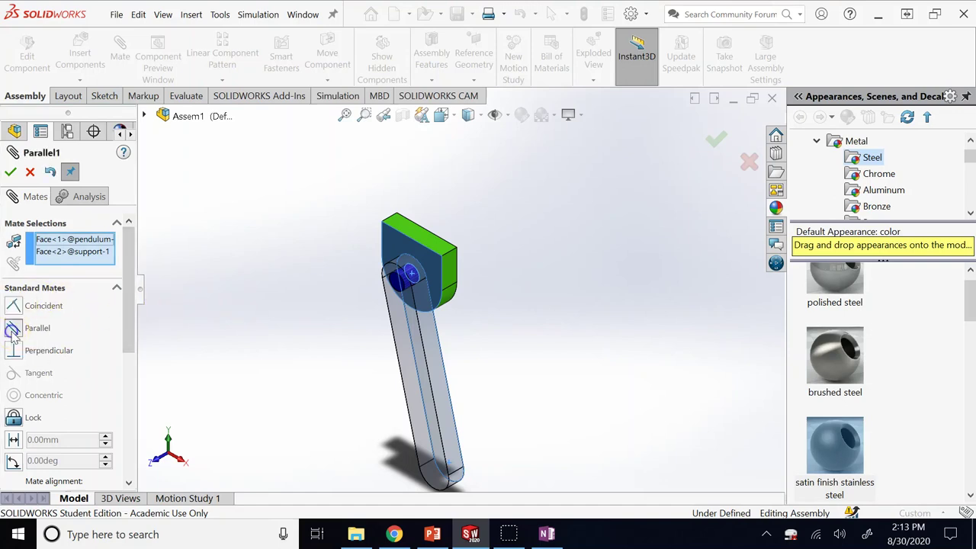
click(14, 307)
Change the mate between the pendulum and support faces to a Distance mate of 0.1 mm, and close the mate settings.
click(13, 442)
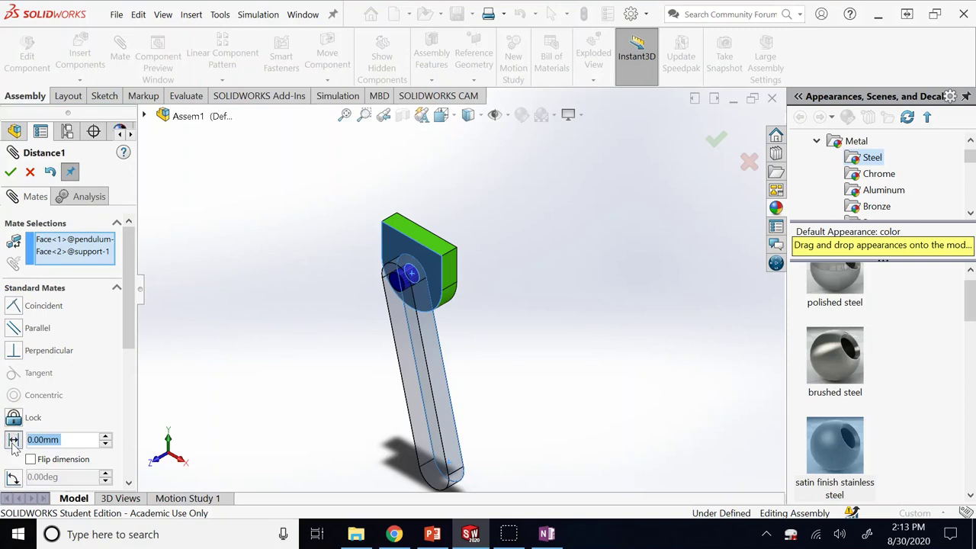
click(79, 442)
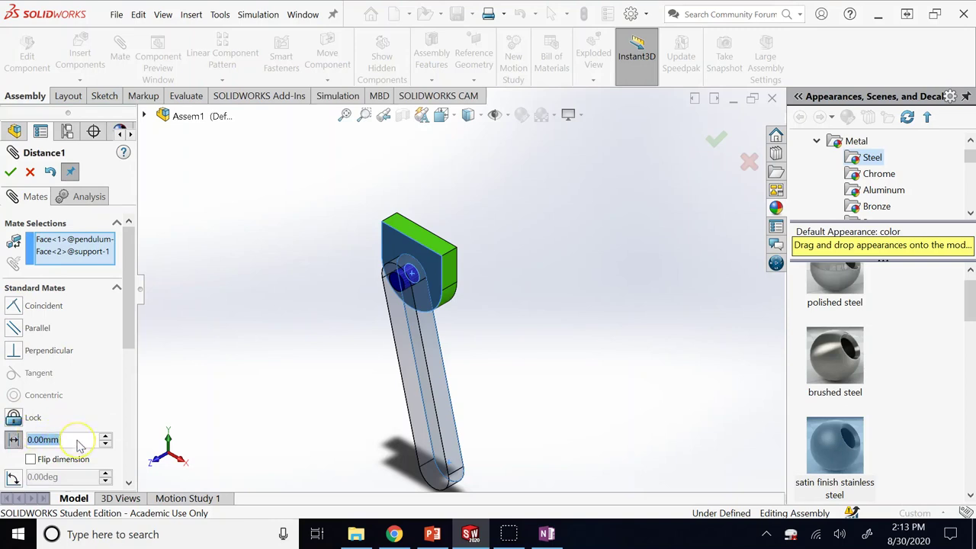
text(0.1)
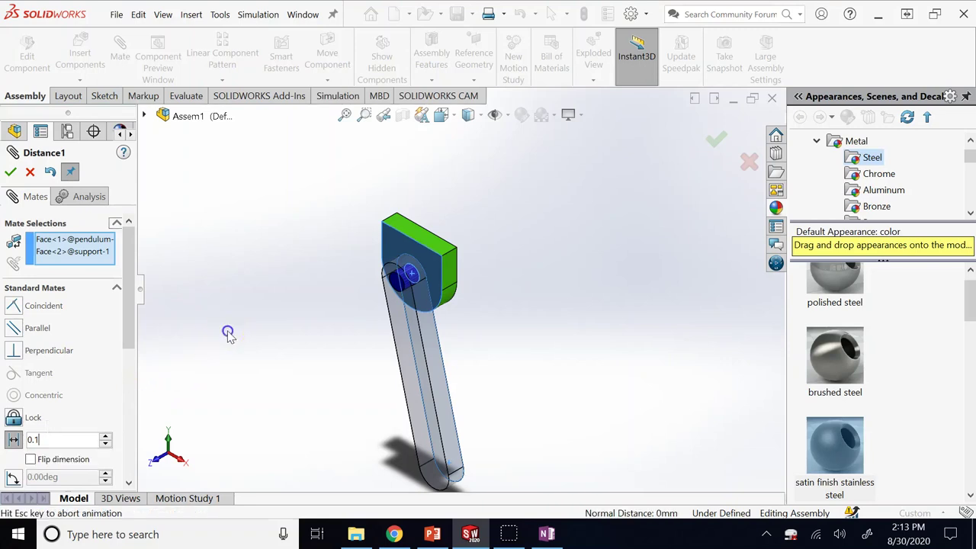
key(Return)
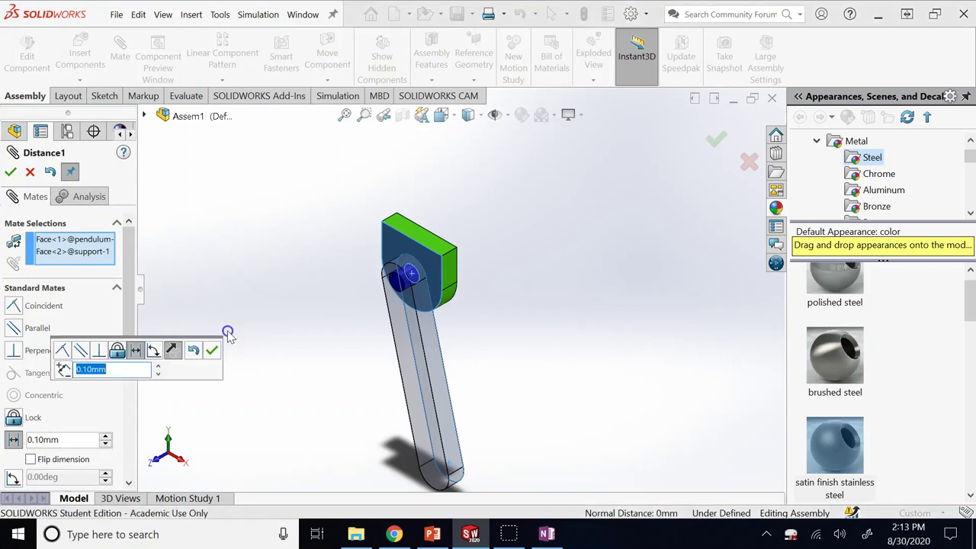
click(211, 351)
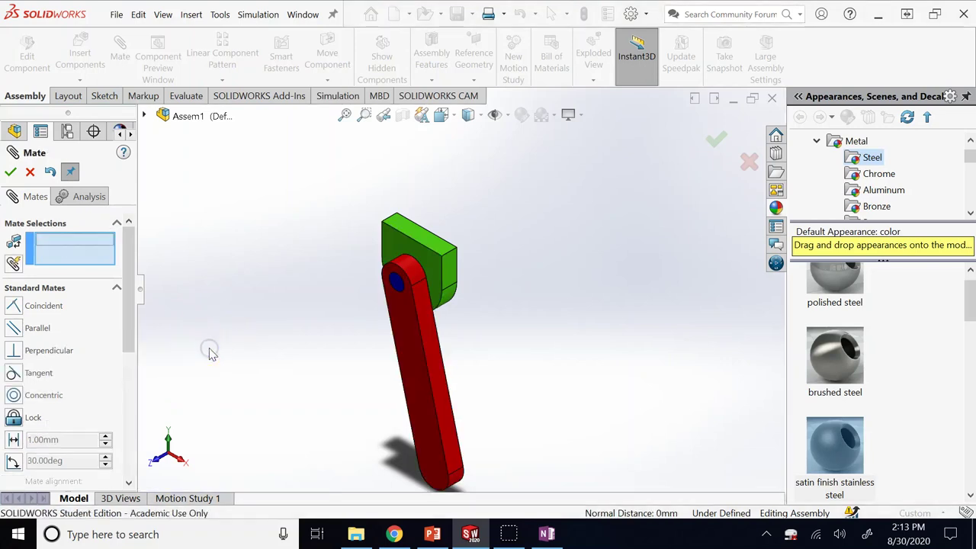
click(10, 172)
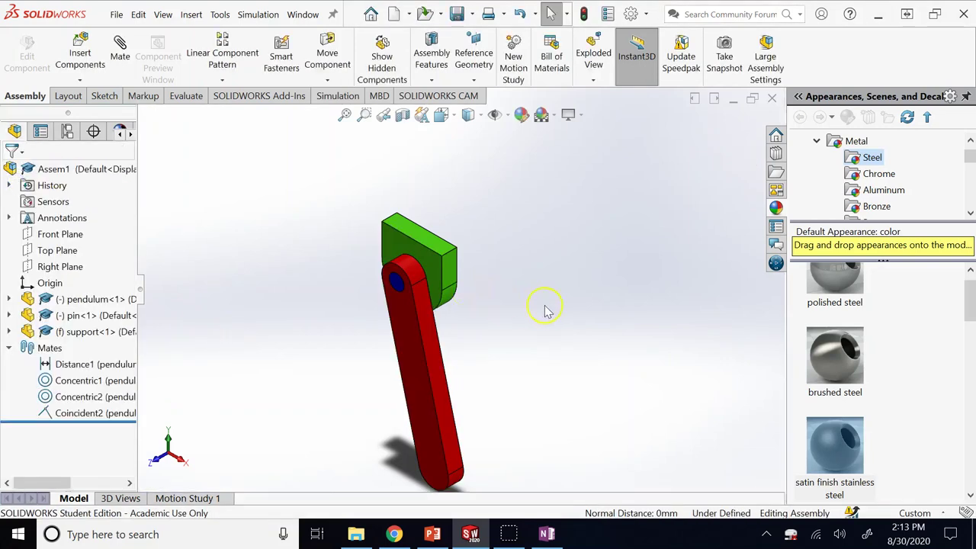
Examine the gap between the pendulum and the support up close in the Right view.
scroll(443, 284, down, 3)
key(space)
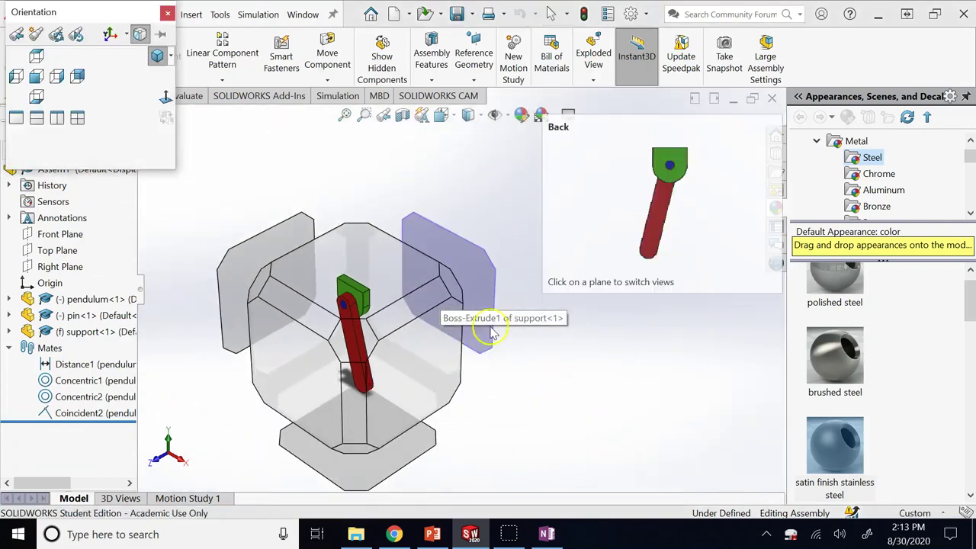
click(440, 362)
scroll(462, 190, down, 8)
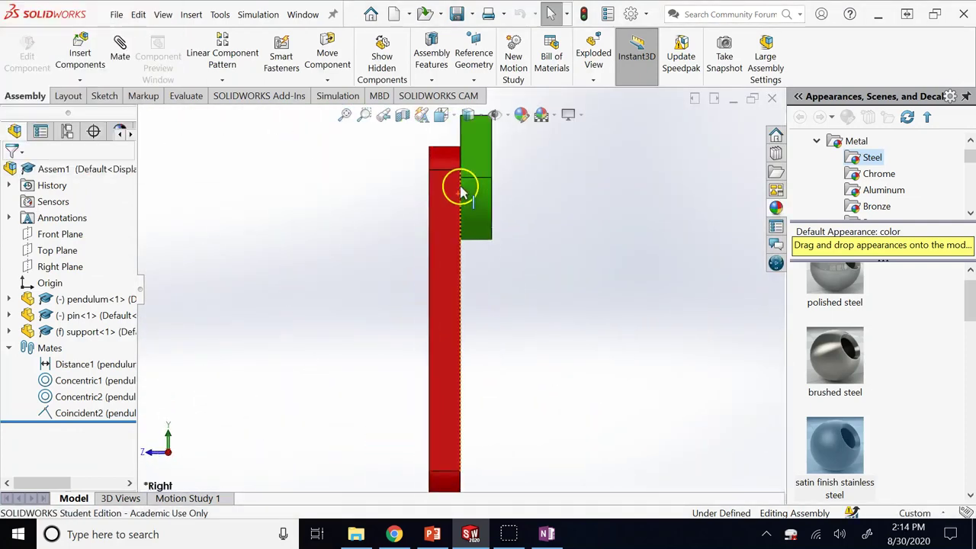
scroll(407, 284, down, 2)
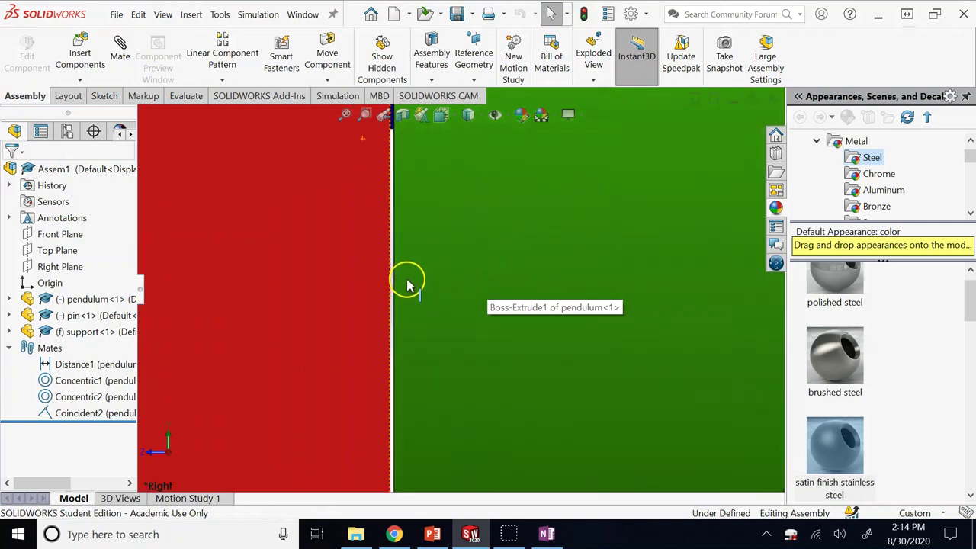
scroll(390, 362, down, 2)
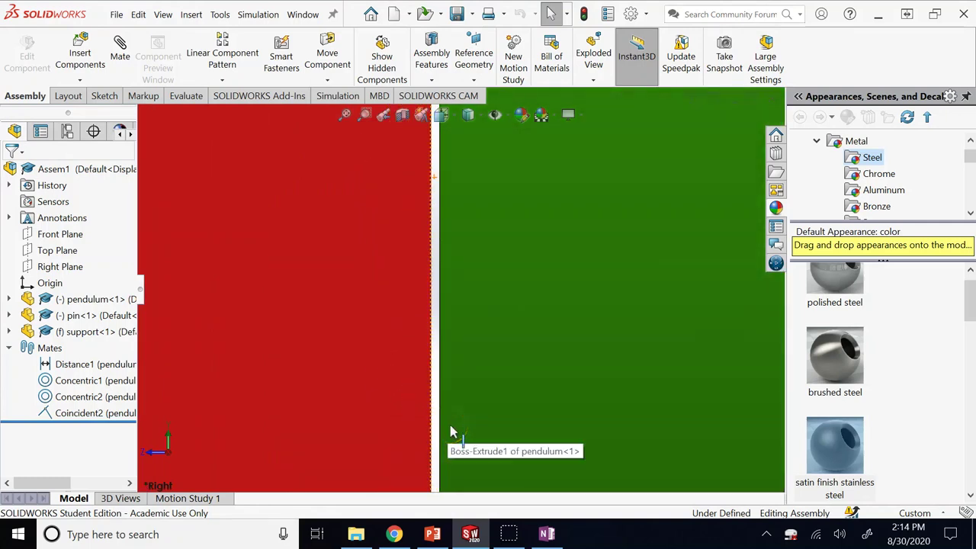
scroll(450, 432, up, 3)
scroll(452, 213, down, 4)
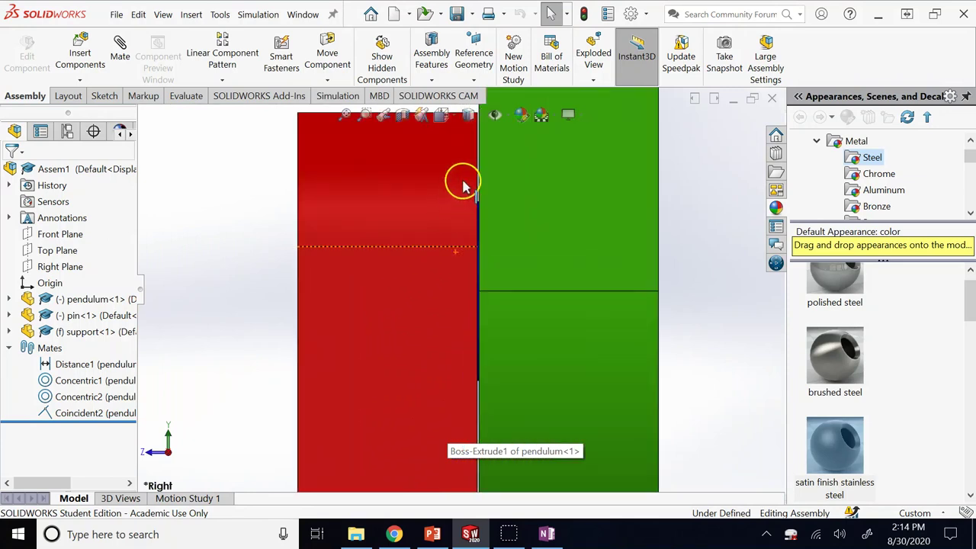
scroll(499, 324, up, 3)
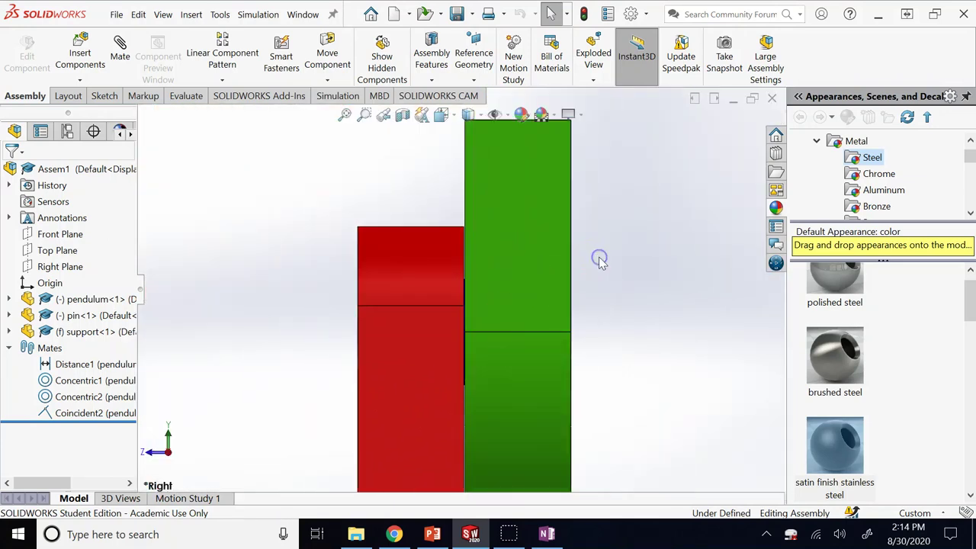
Examine the whole assembly from oblique angles and return it to the isometric view.
key(Left)
key(Left)
key(Left)
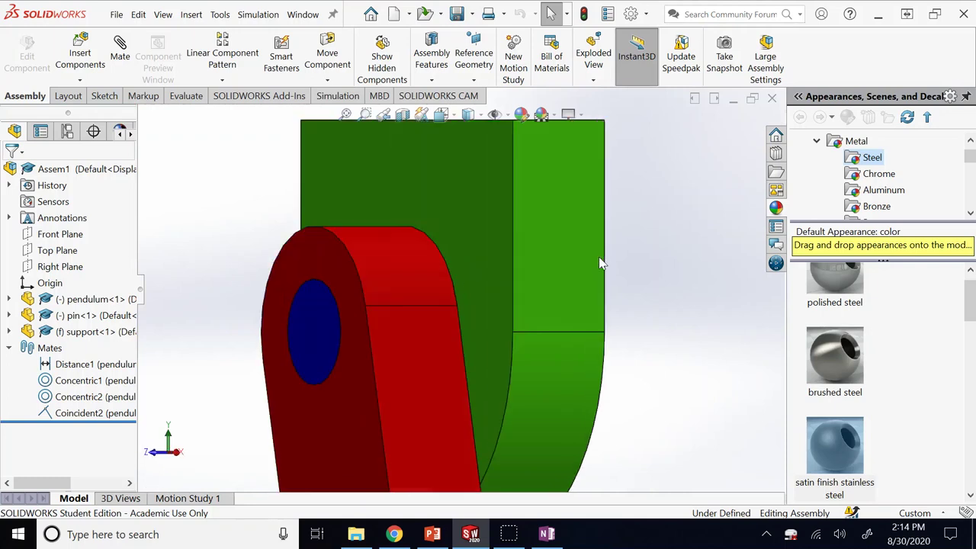
key(f)
key(Left)
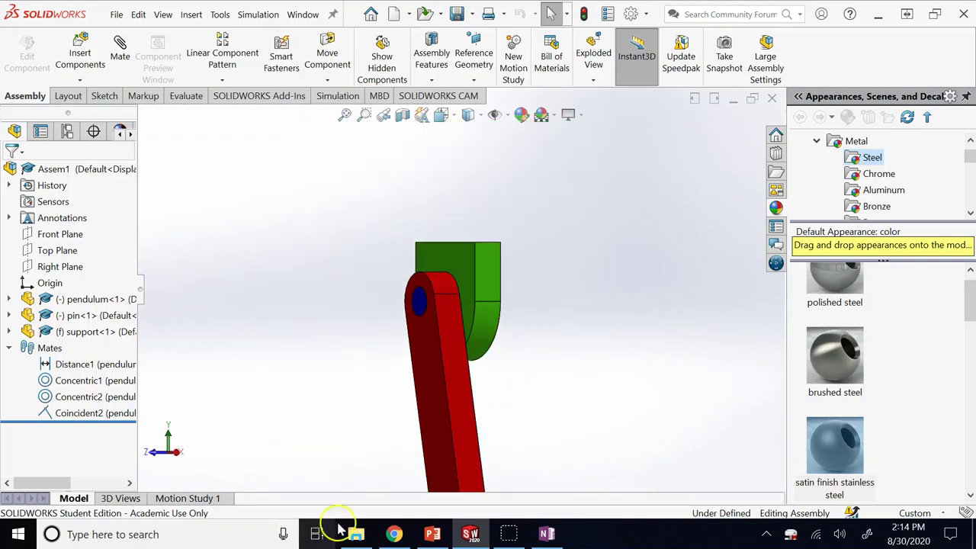
click(458, 417)
drag(459, 417, 512, 291)
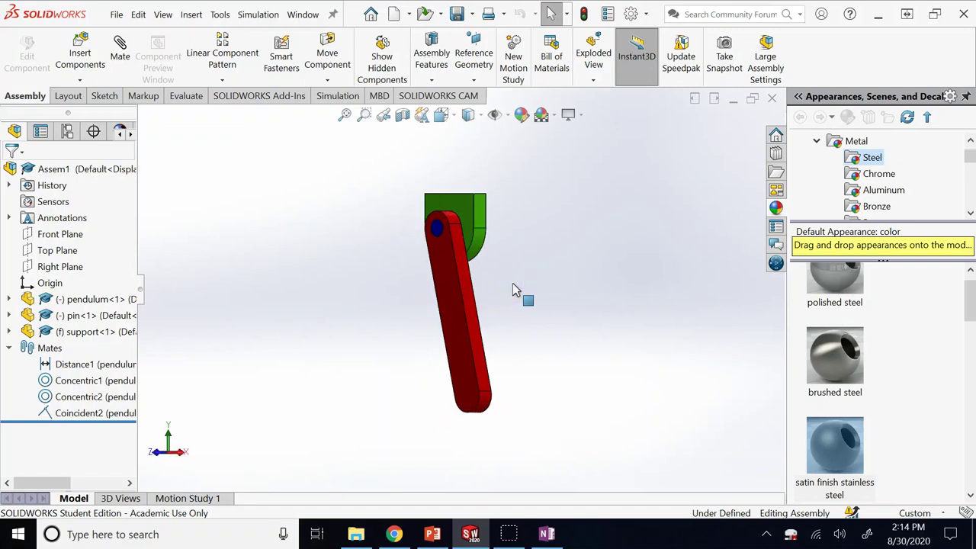
click(436, 248)
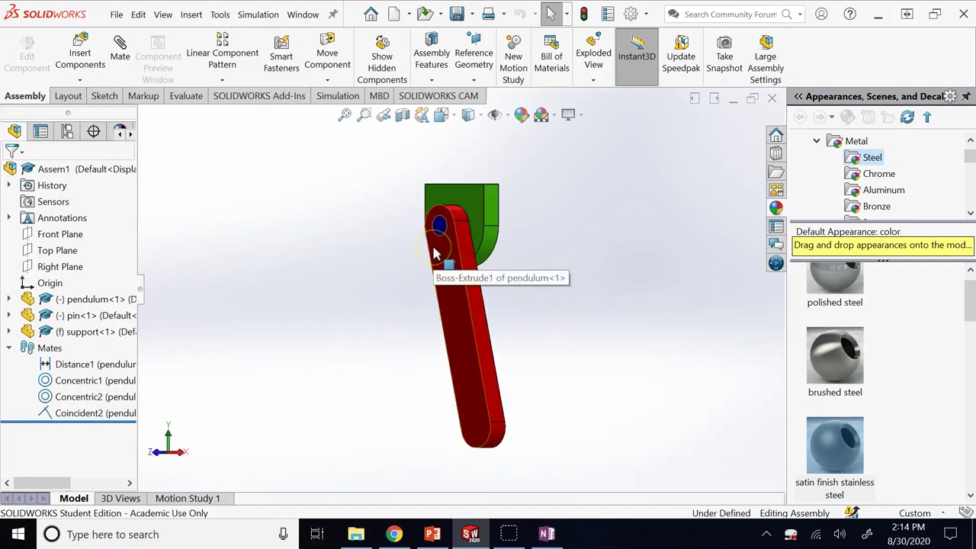
key(Down)
key(ctrl+7)
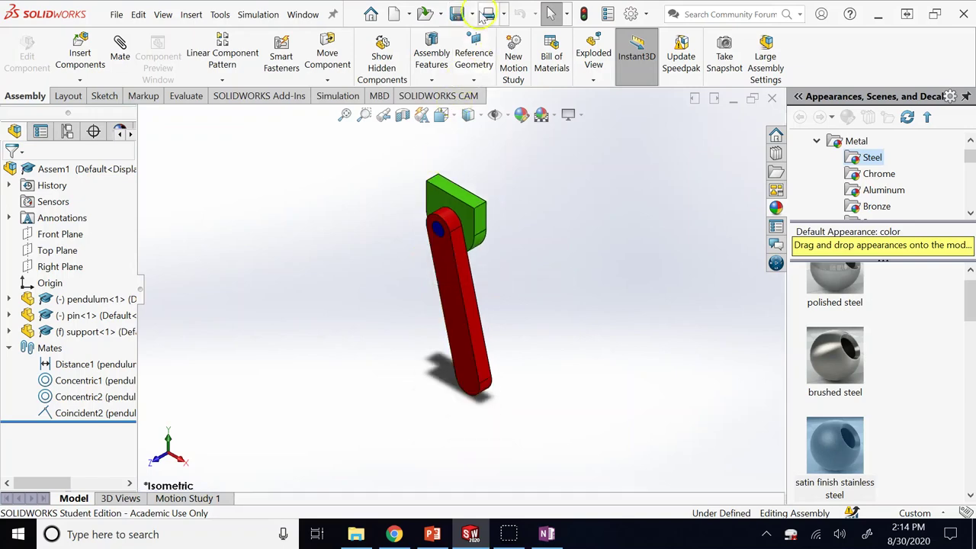
Save the assembly and all its modified parts, naming the assembly file "pendulum assembly" in the Downloads folder.
click(465, 17)
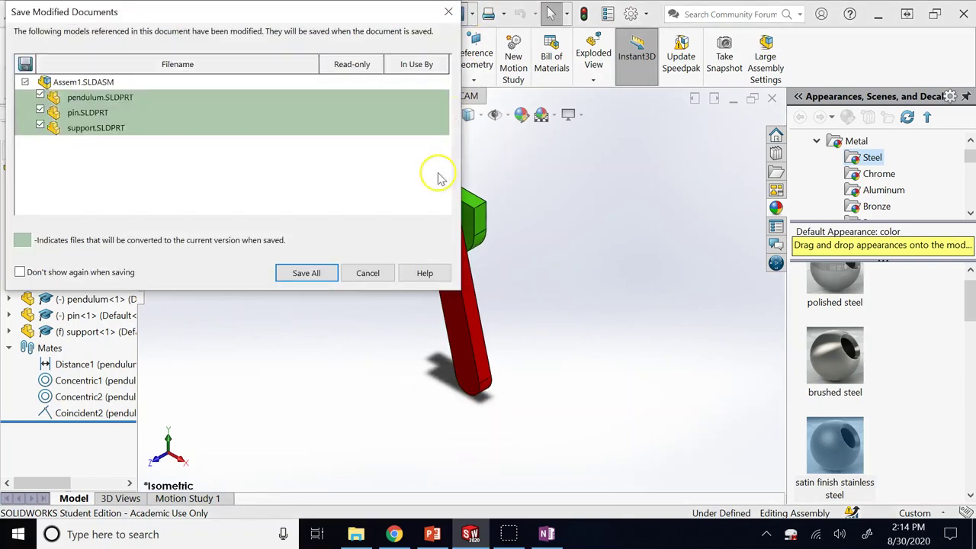
click(321, 279)
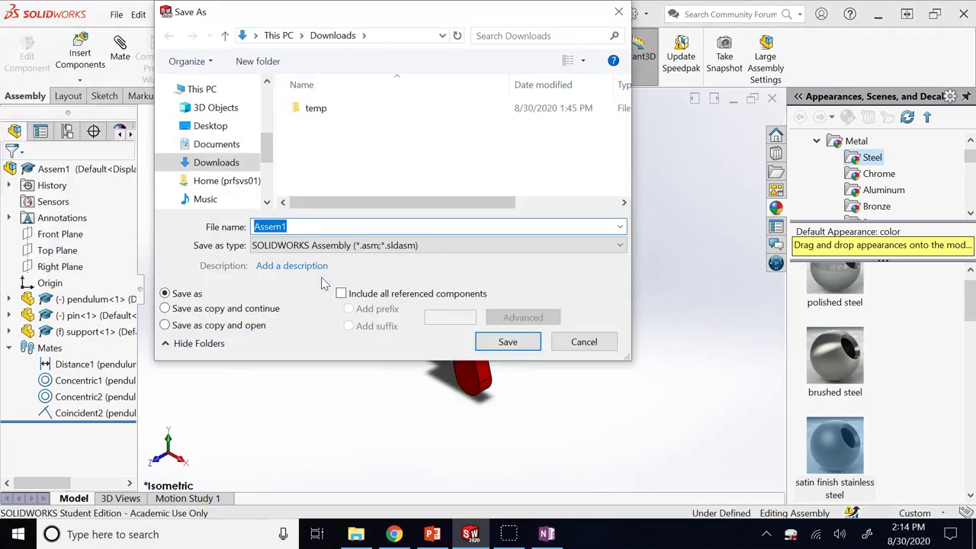
text(on)
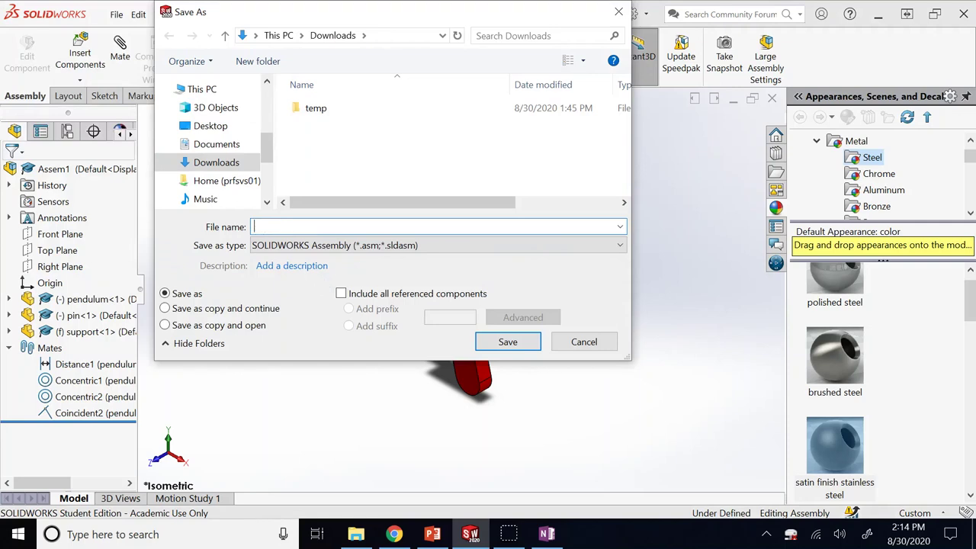
text(pendul)
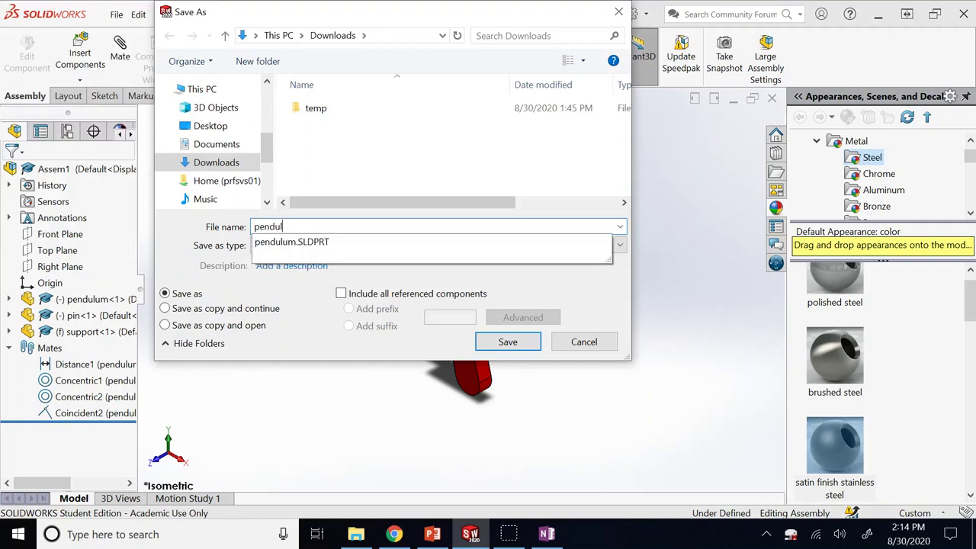
text(um assembly)
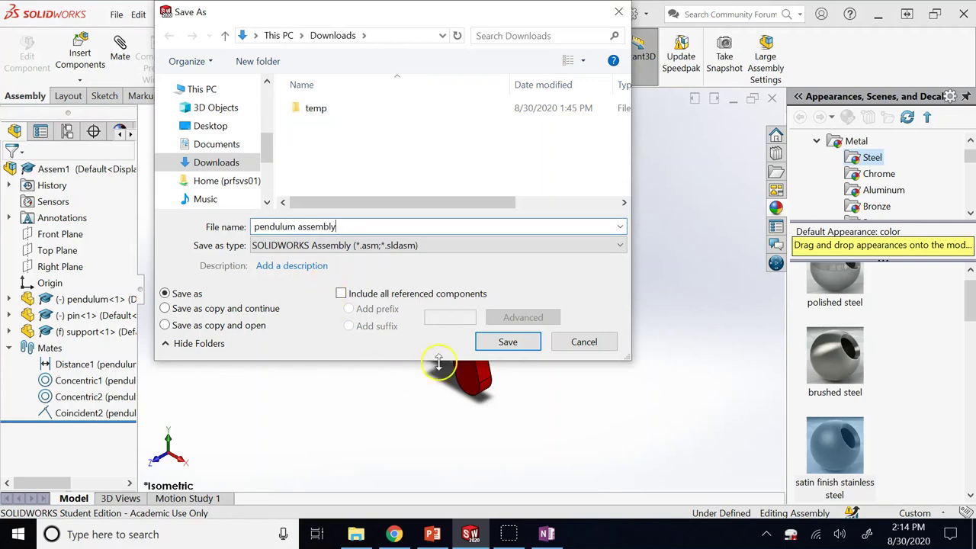
click(495, 341)
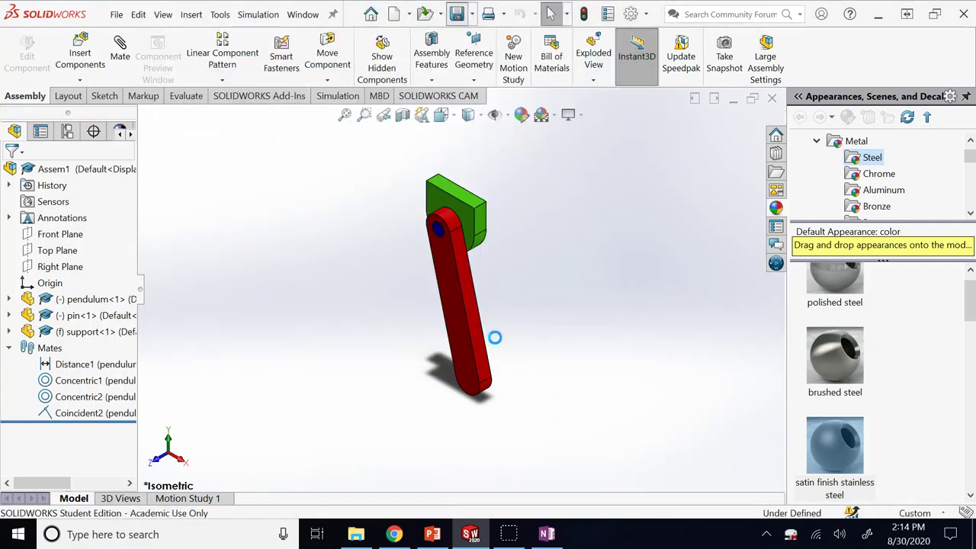
Review the edit, suppress and delete options available for the distance mate in the design tree.
right_click(97, 366)
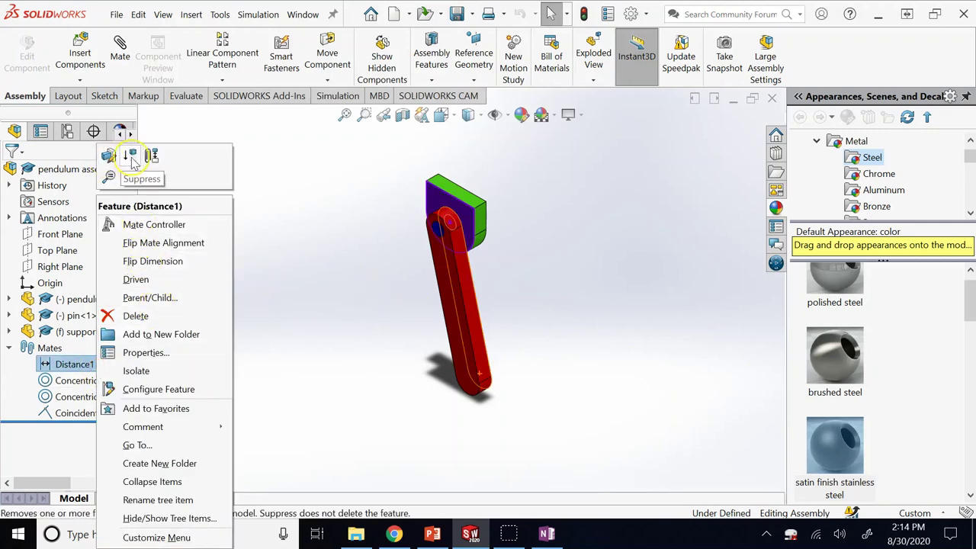
click(597, 221)
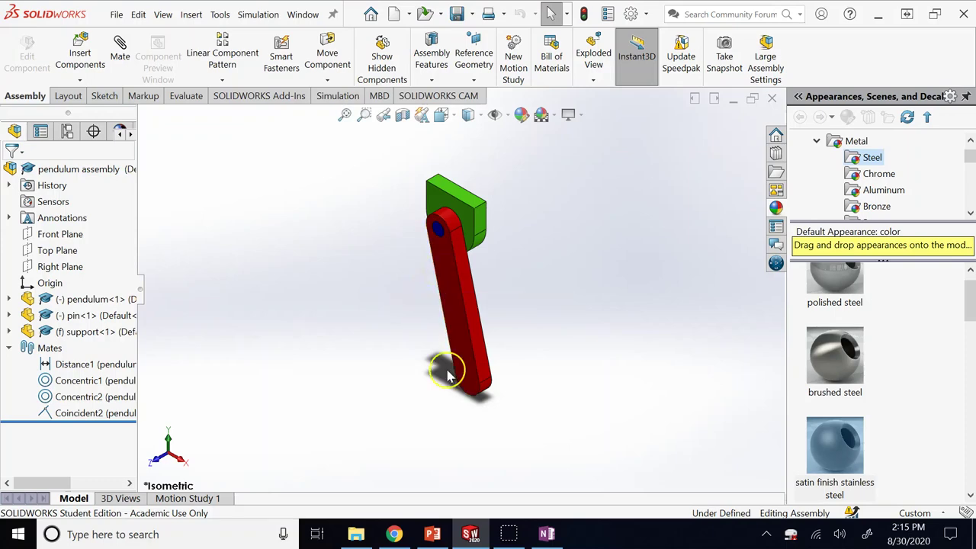
Switch to PowerPoint, show the "Mate the Components" slide and start inserting a text box on it.
click(432, 534)
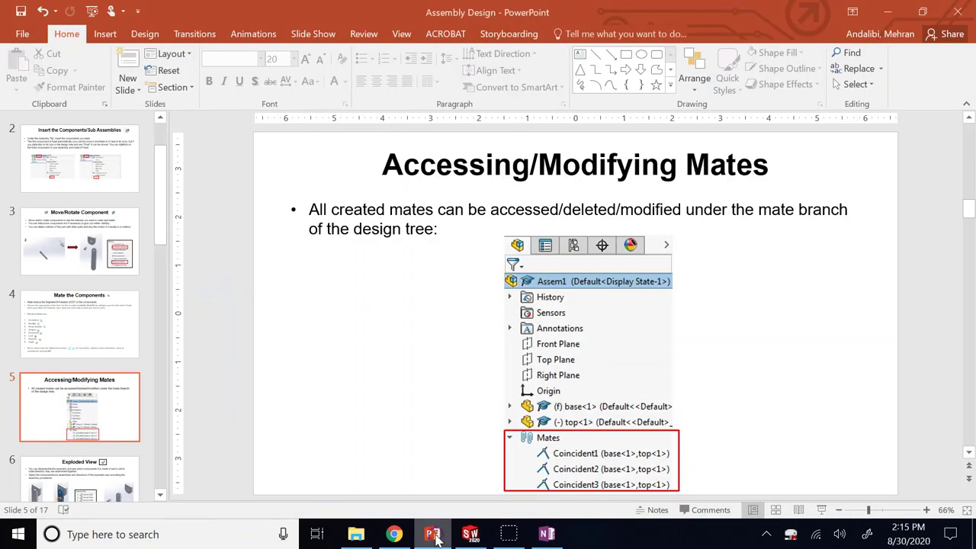
click(81, 324)
click(474, 278)
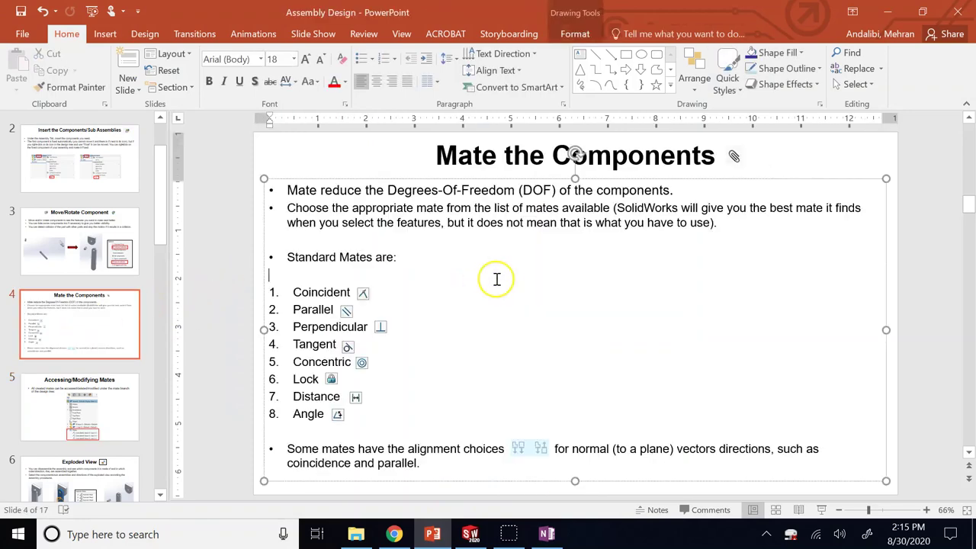
click(104, 34)
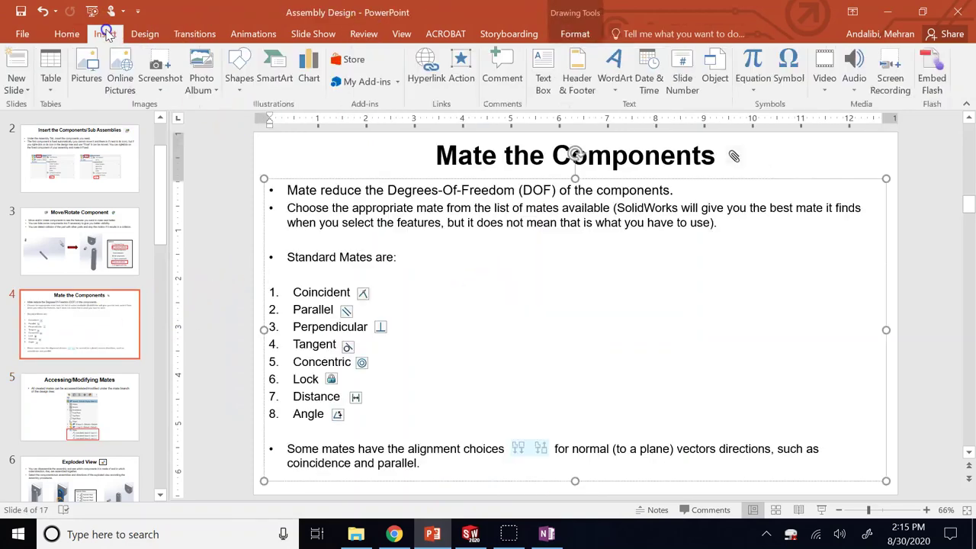
click(543, 67)
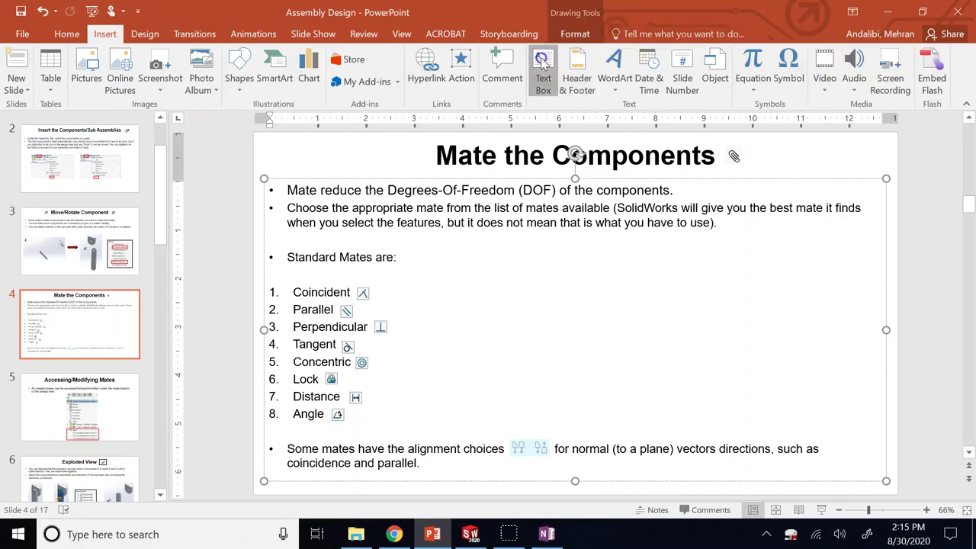
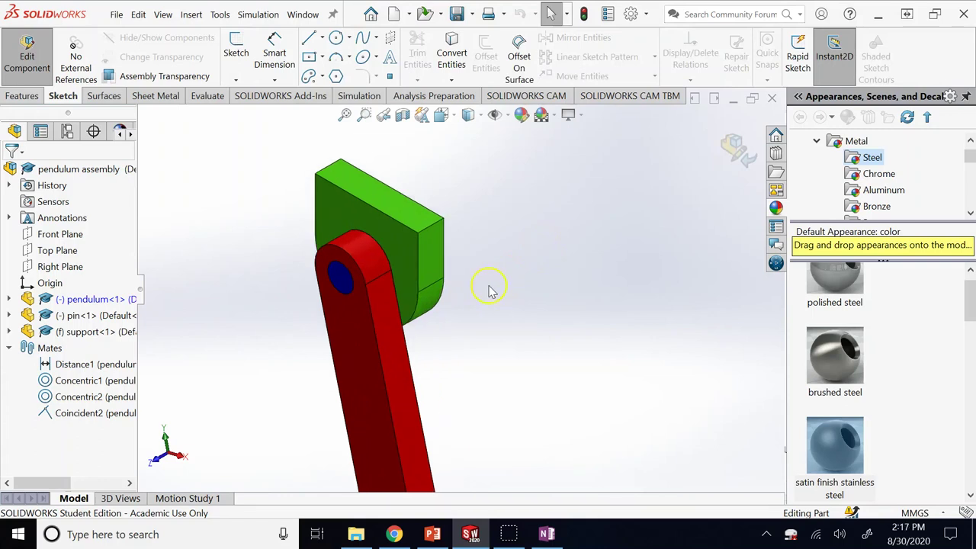
Check the distance between the pin's end face and the support's back face, and finish editing the component to return to the assembly.
click(343, 280)
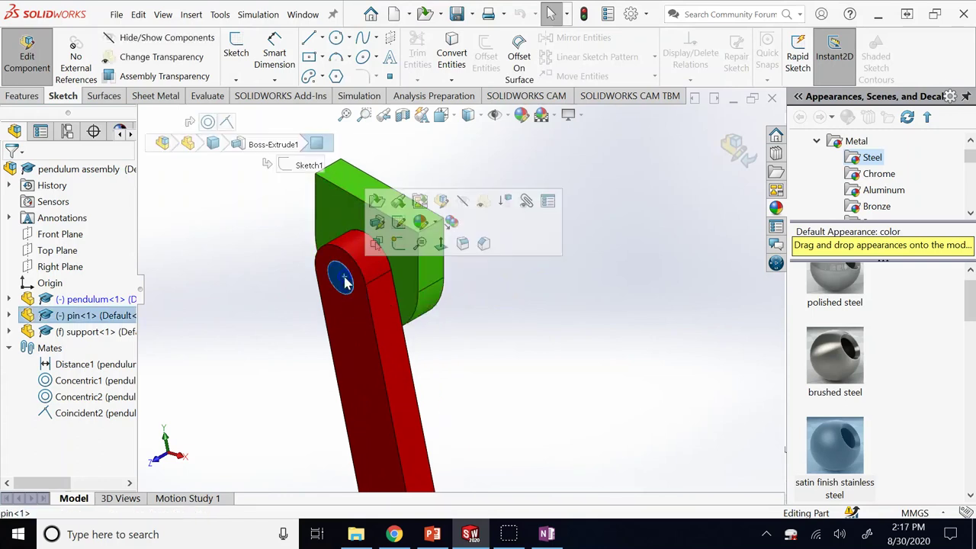
click(349, 328)
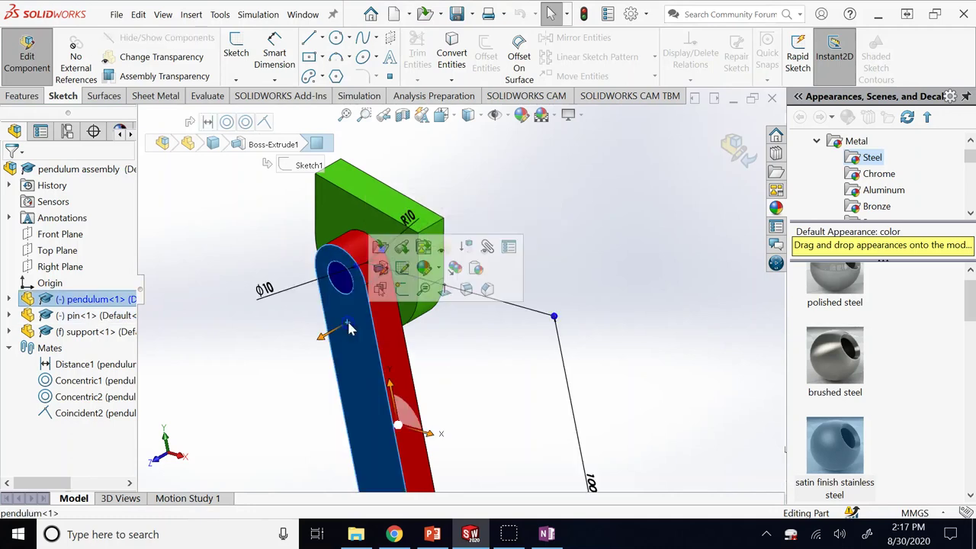
click(501, 175)
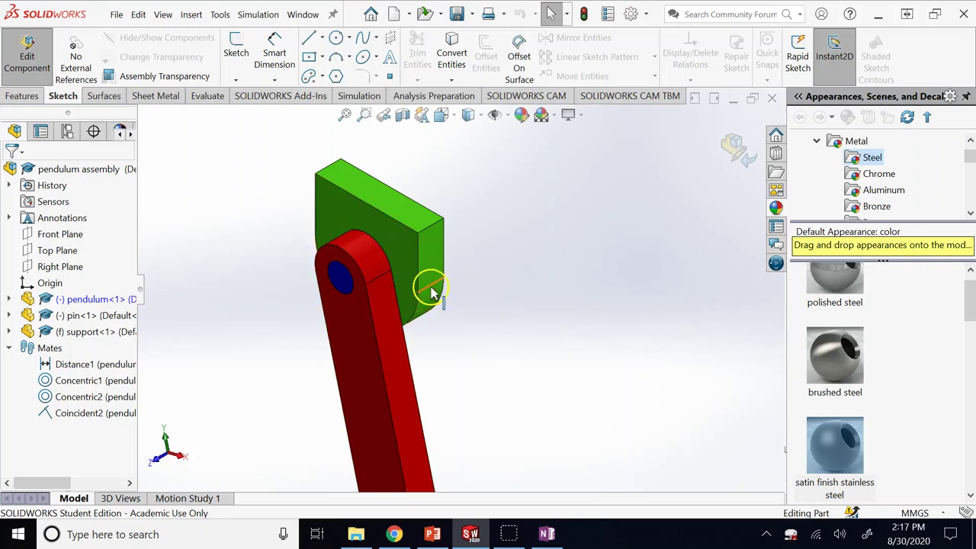
middle_drag(410, 290, 473, 260)
scroll(473, 259, down, 10)
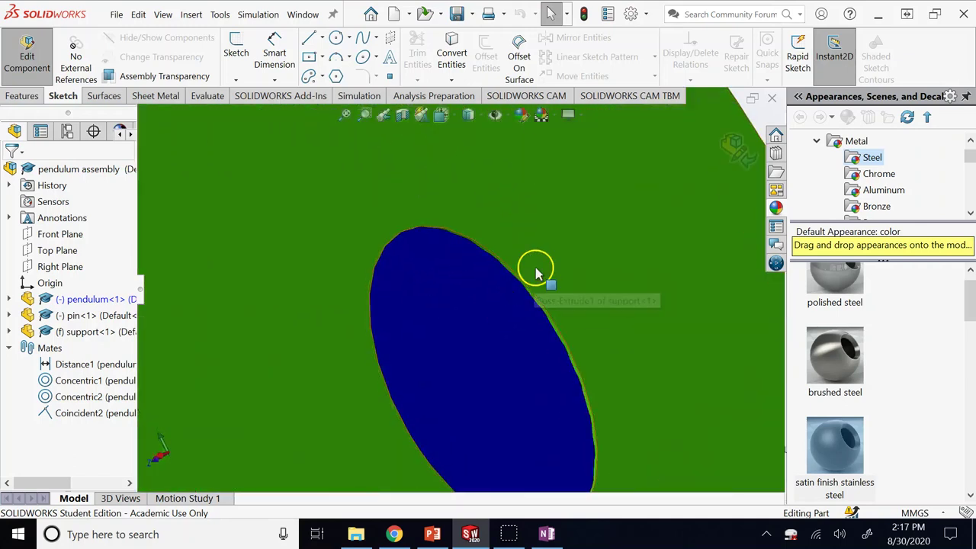
scroll(537, 272, up, 5)
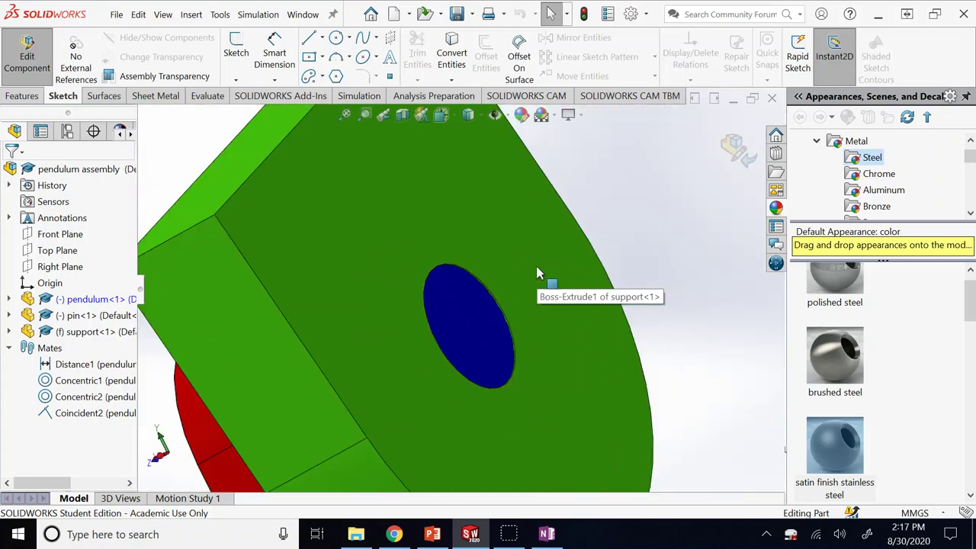
click(467, 311)
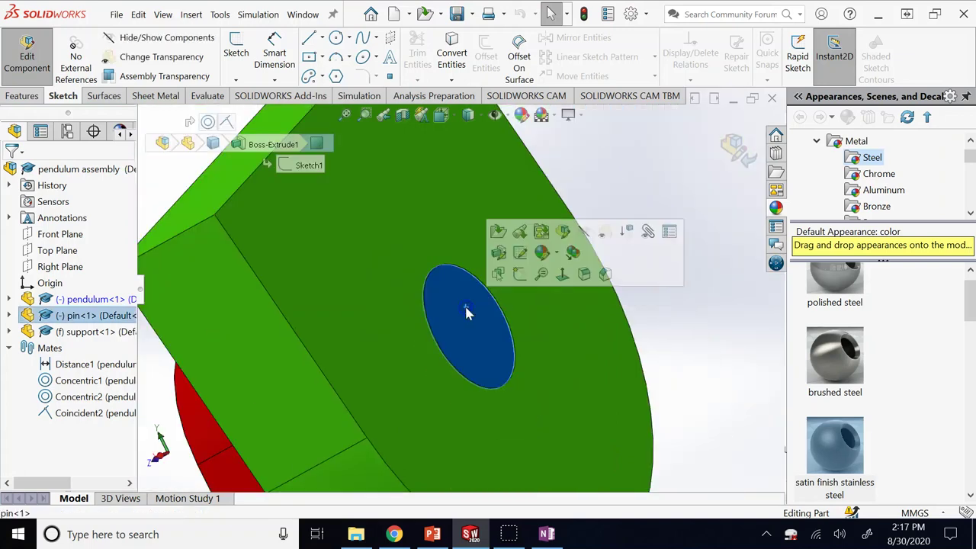
ctrl+click(414, 191)
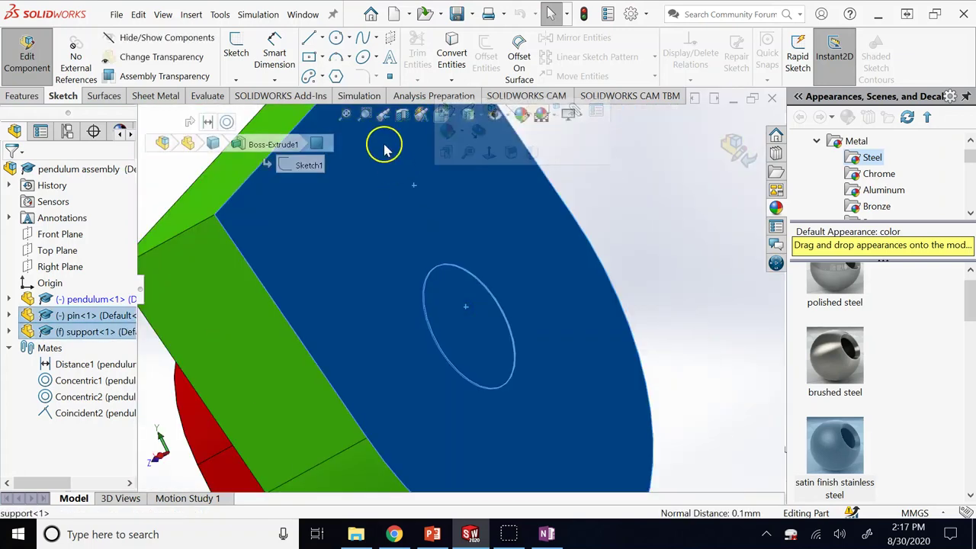
click(736, 145)
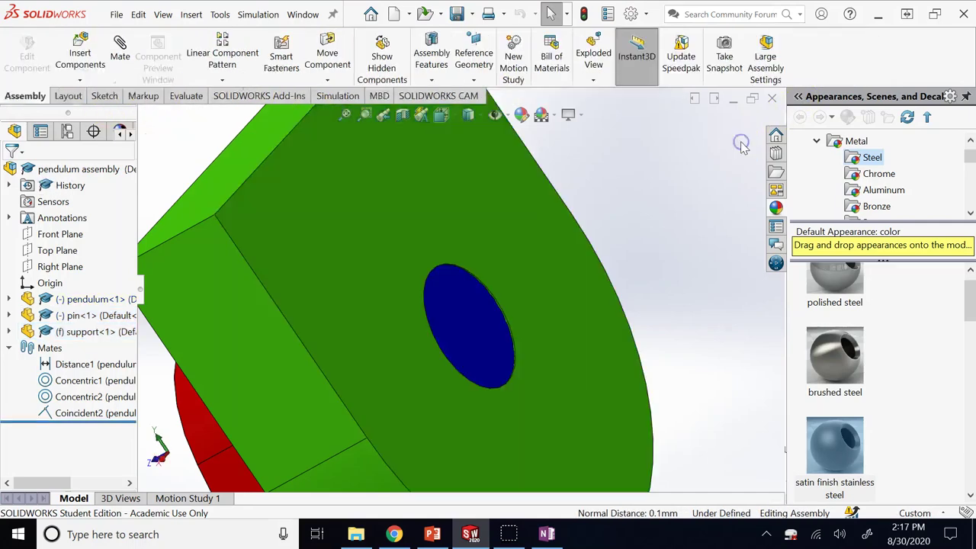
Try to add a coincident mate between the pin's end face and the support's back face.
click(120, 46)
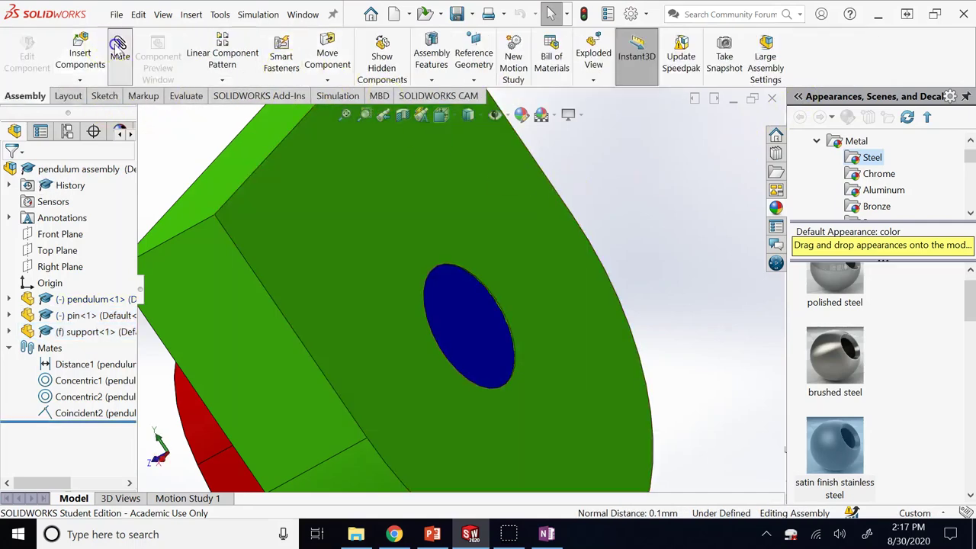
click(518, 330)
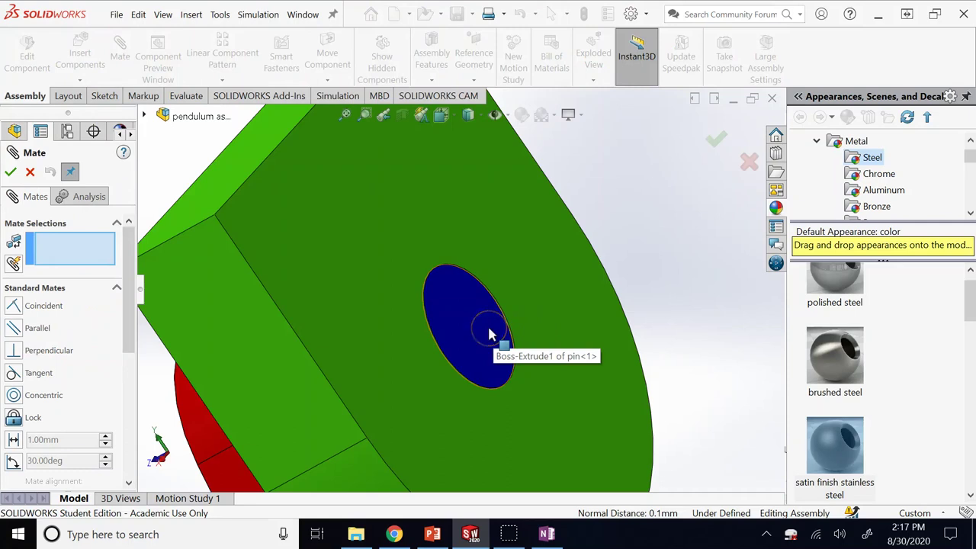
click(490, 334)
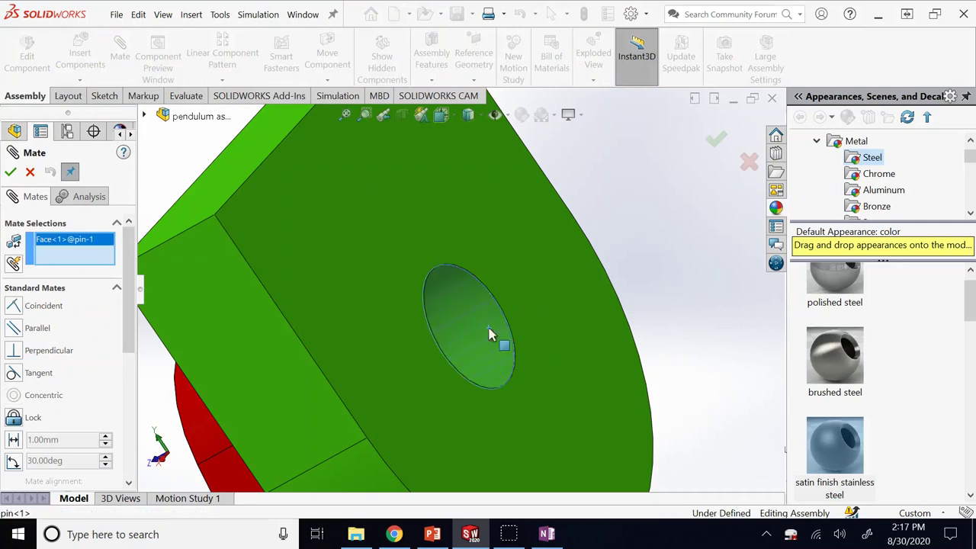
click(430, 221)
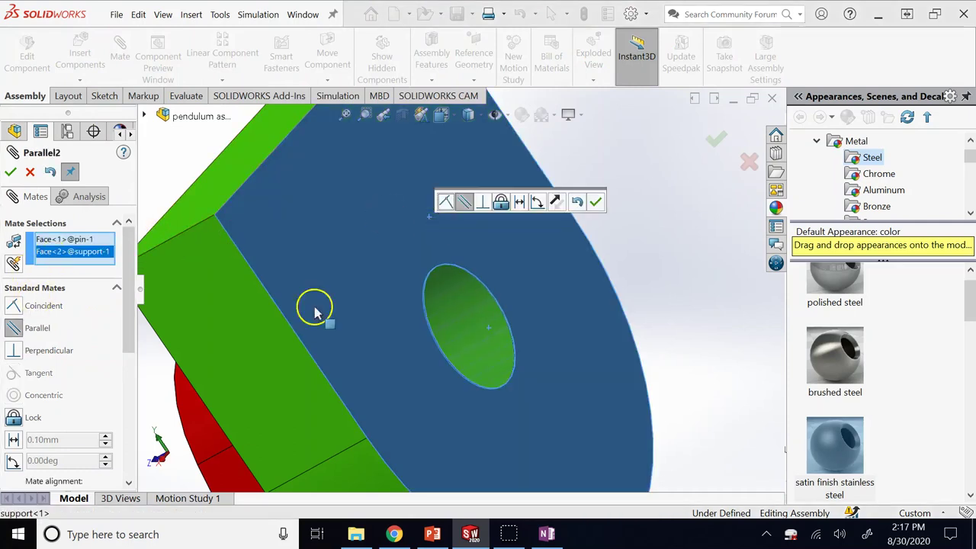
click(13, 305)
click(10, 172)
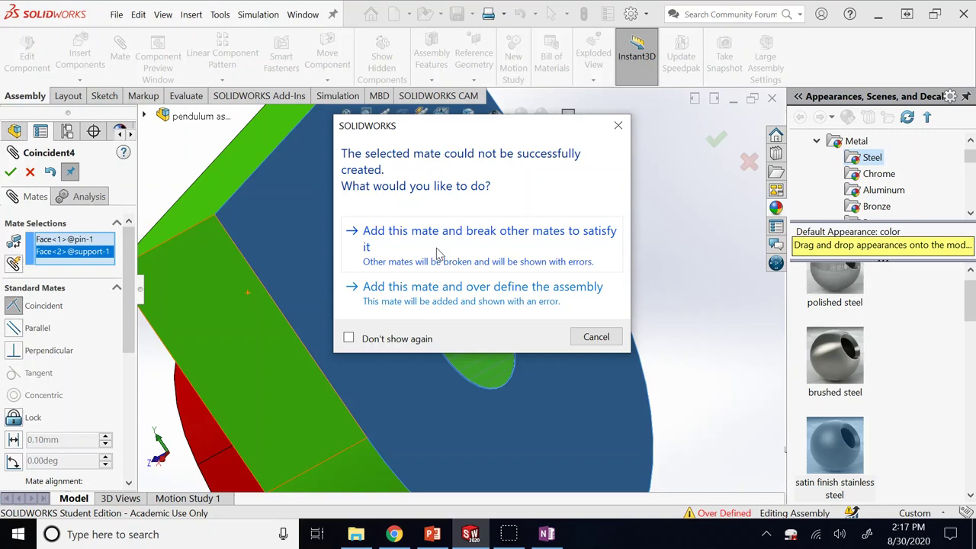
Add the conflicting coincident mate by over defining the assembly, dismiss the error report and inspect the Distance1 mate.
click(445, 303)
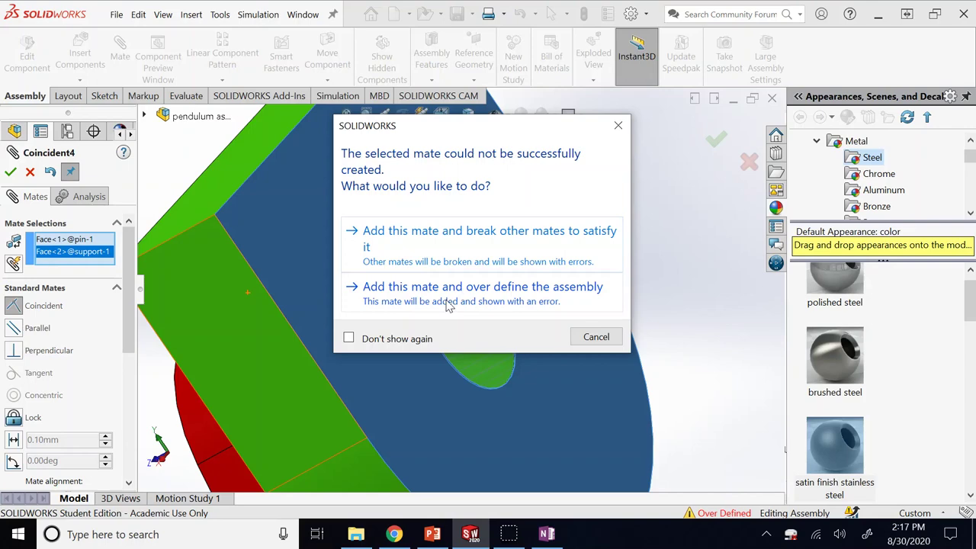
click(492, 253)
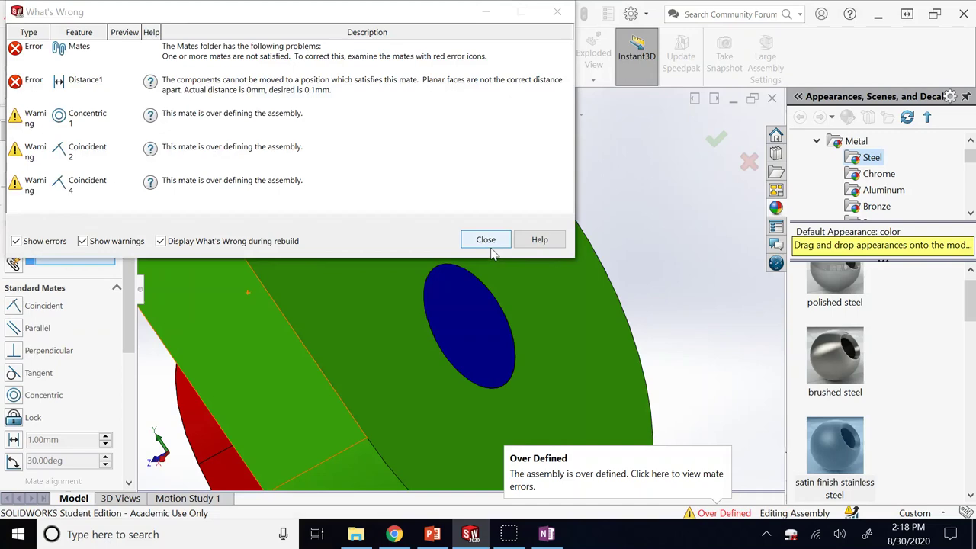
click(489, 244)
click(14, 171)
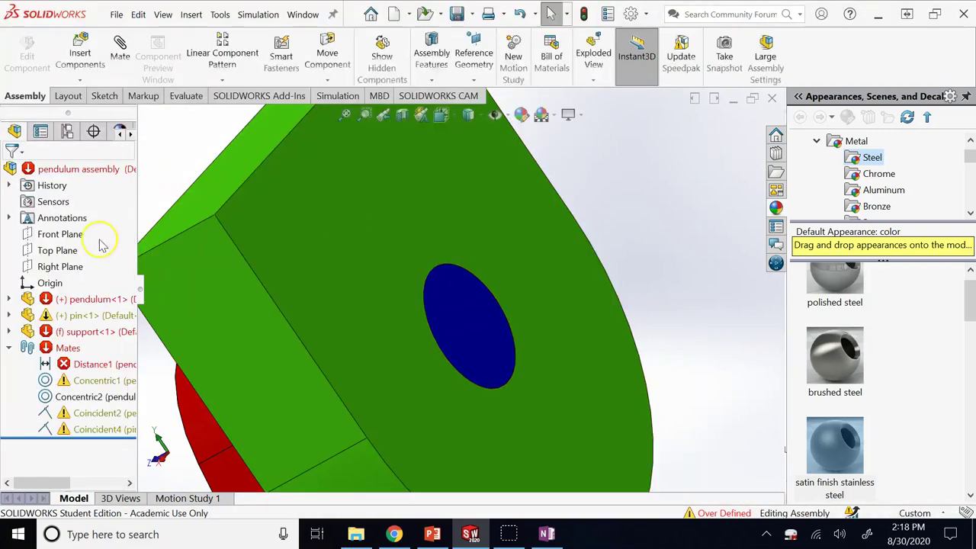
click(106, 365)
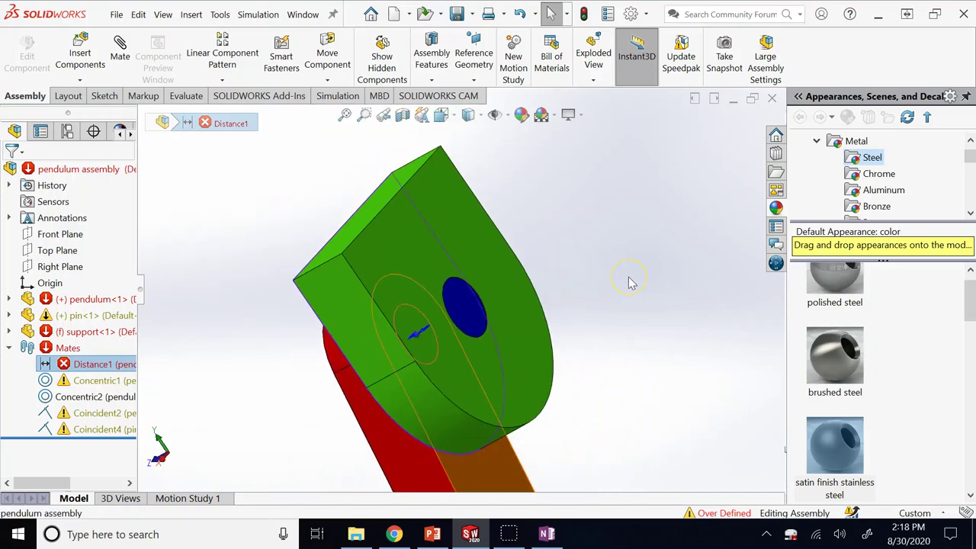
scroll(606, 295, up, 2)
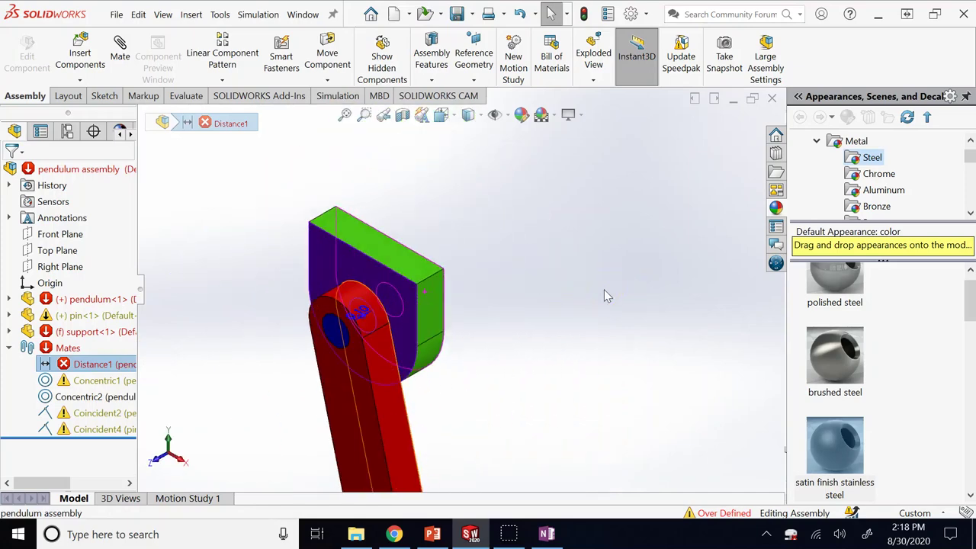
Switch to PowerPoint and review the slides on mating components, over-constrained assemblies, modifying mates and the exploded view.
mouse_move(449, 536)
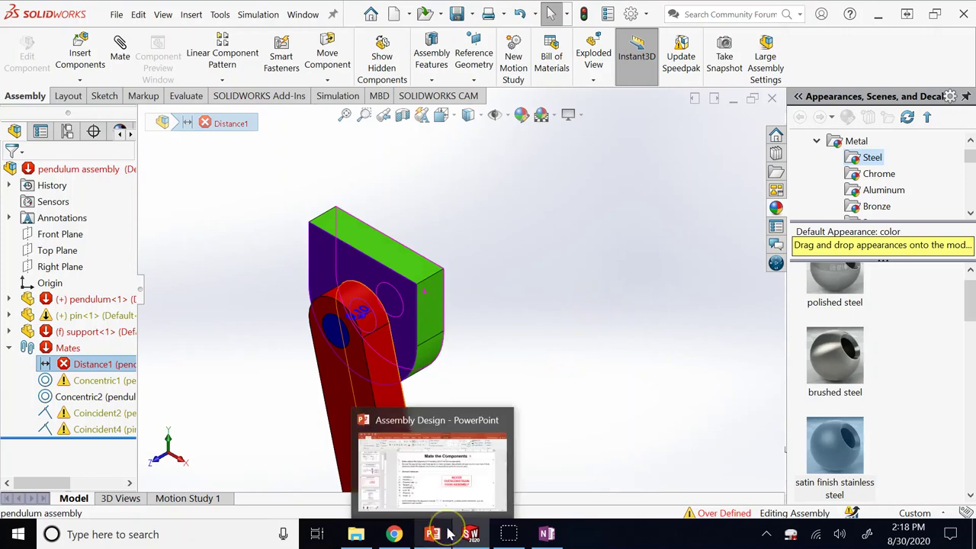
click(453, 494)
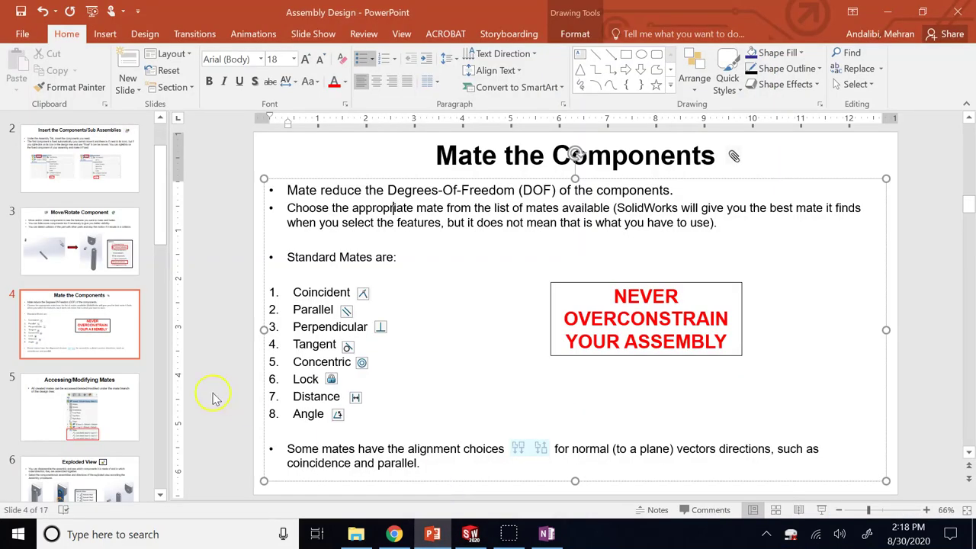
click(103, 399)
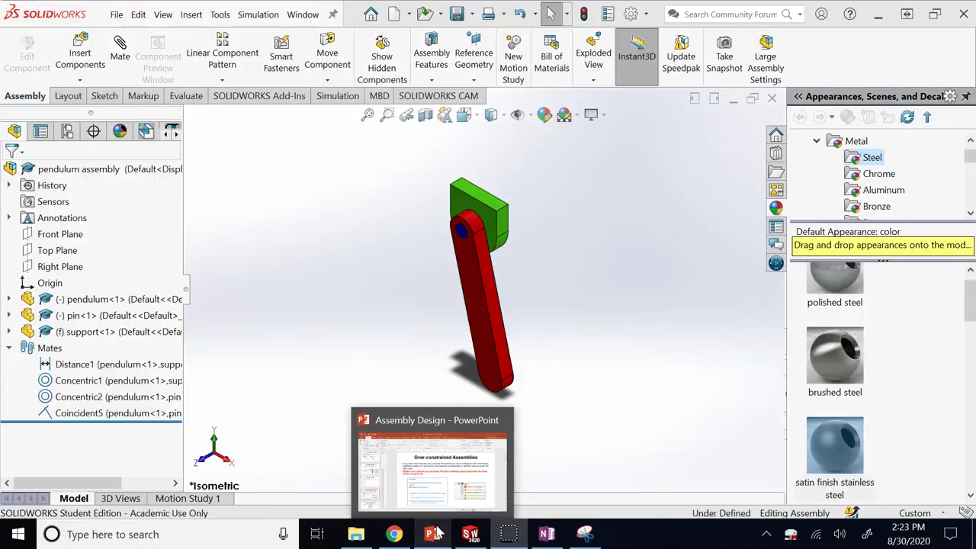
click(432, 534)
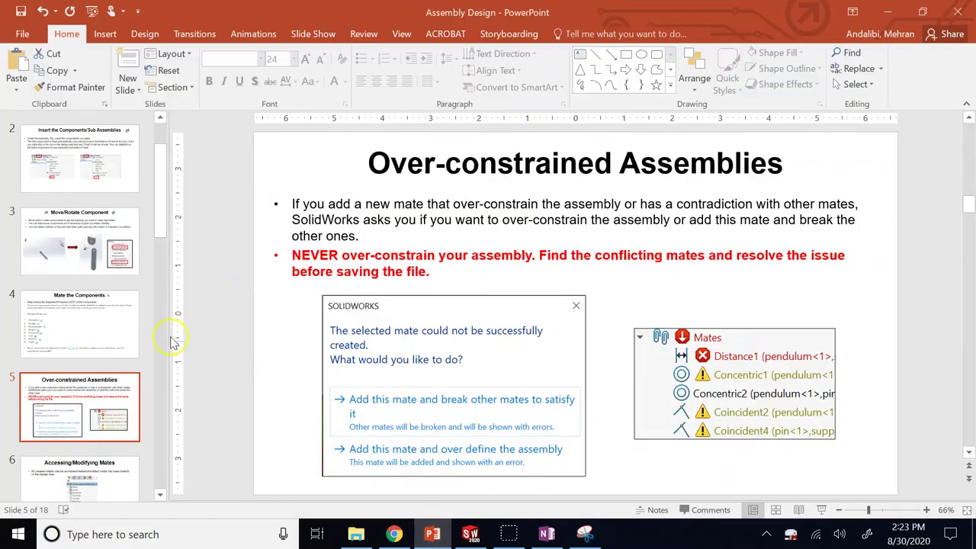
click(88, 335)
click(80, 406)
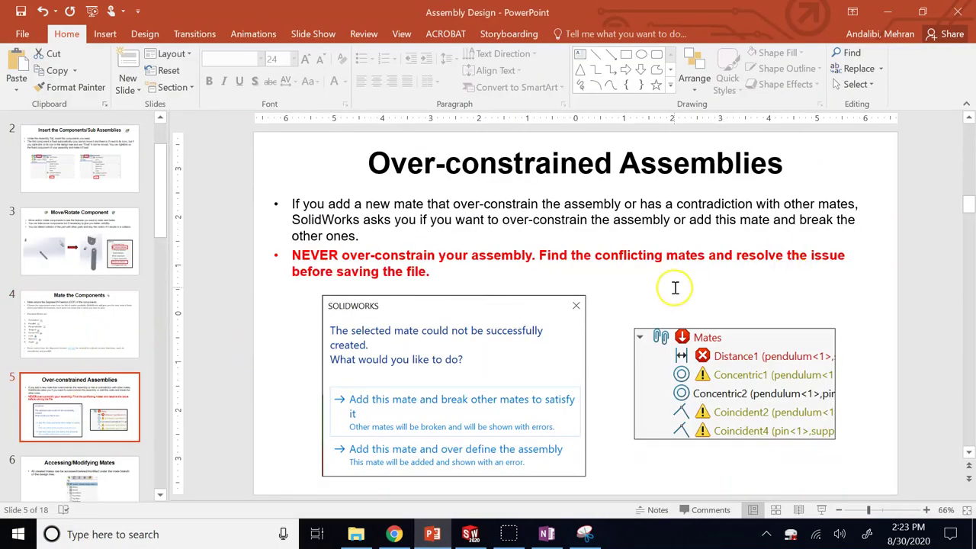
click(137, 313)
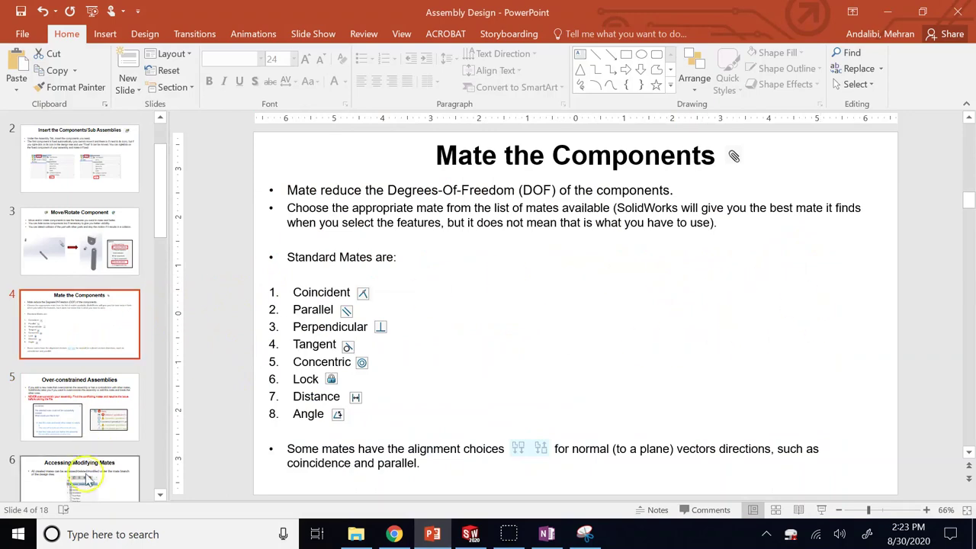
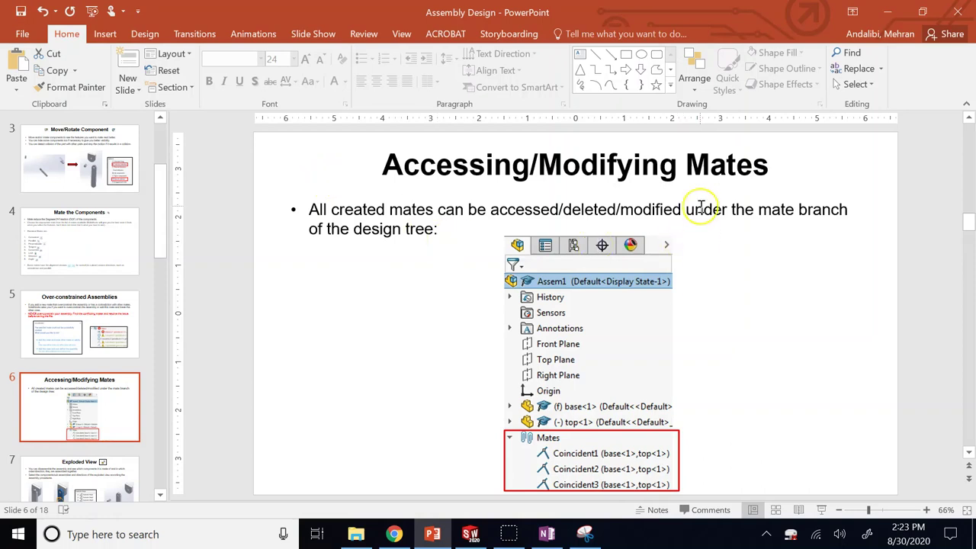
click(98, 478)
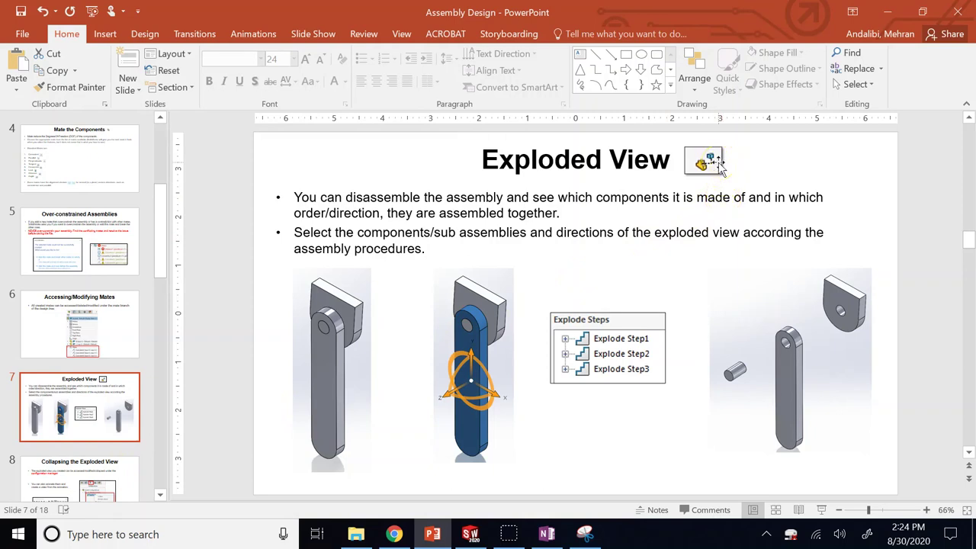
click(621, 232)
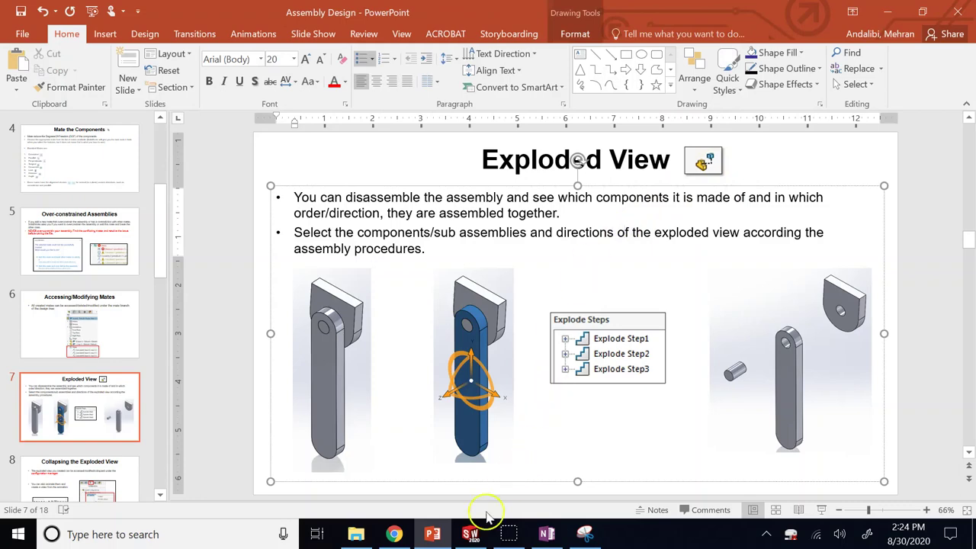
Switch back to SOLIDWORKS, collapse the Mates folder and start an exploded view of the pendulum assembly.
click(471, 533)
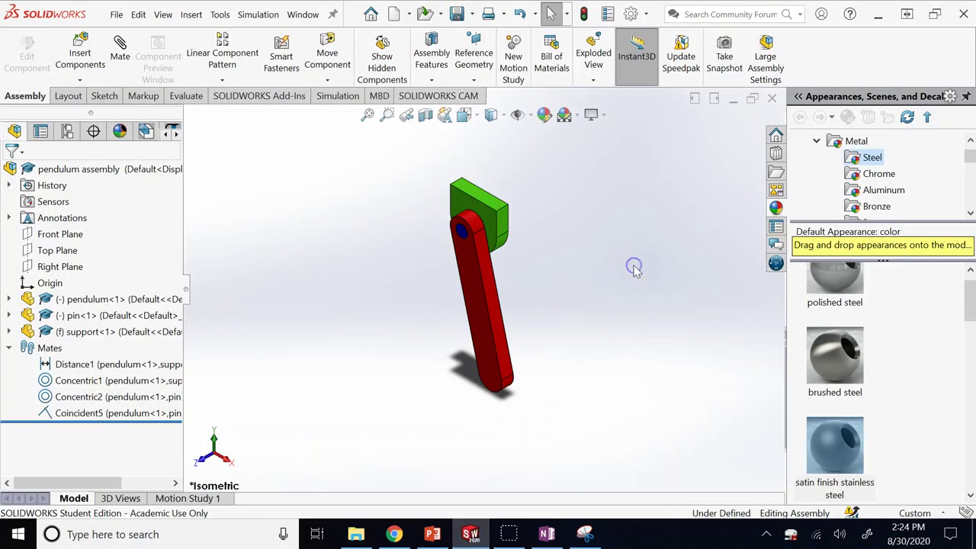
click(9, 348)
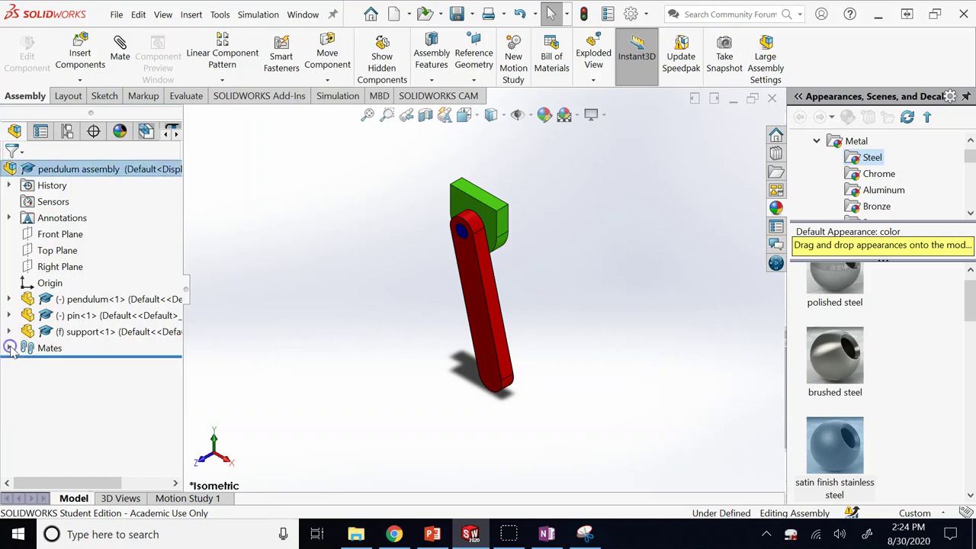
click(593, 41)
click(316, 389)
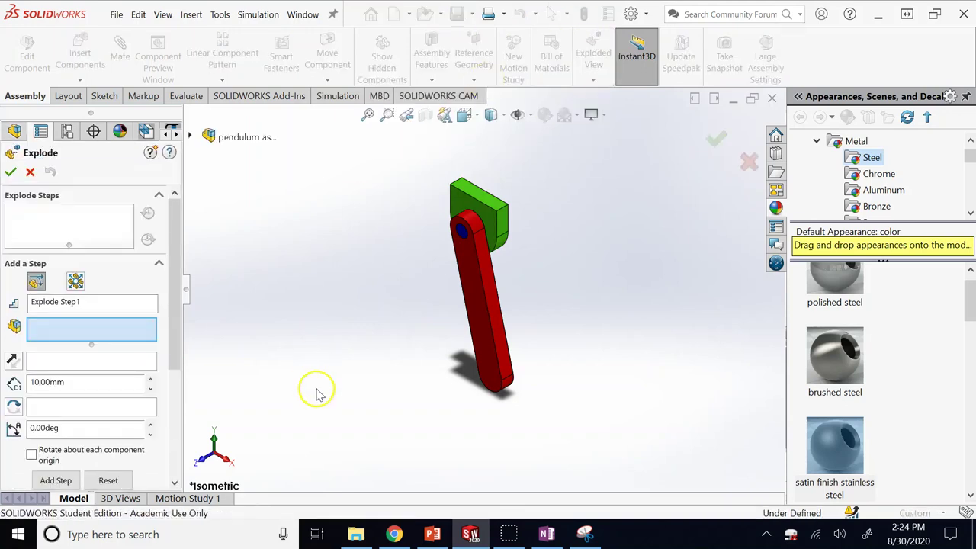
Try an explode step that moves the pin about 57 mm upward along the Y axis.
click(80, 341)
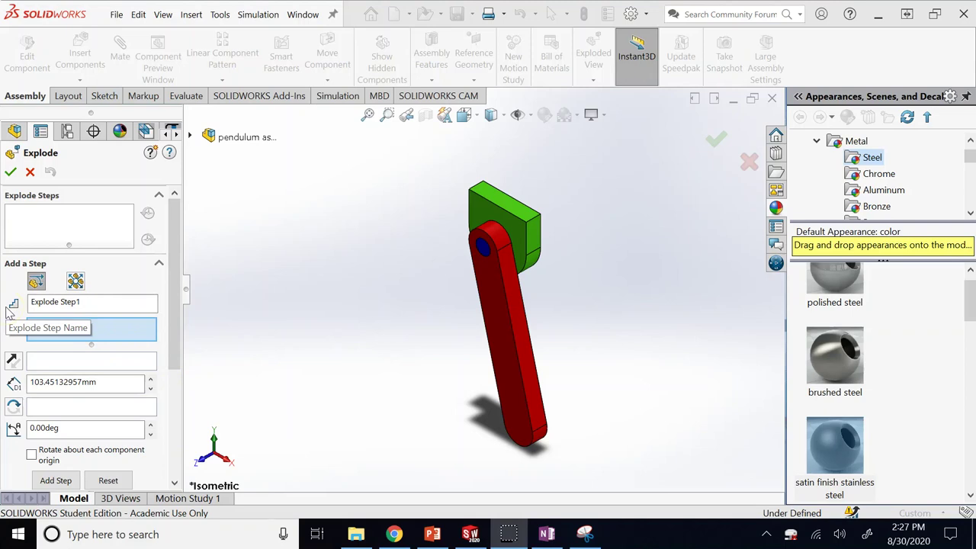
click(472, 251)
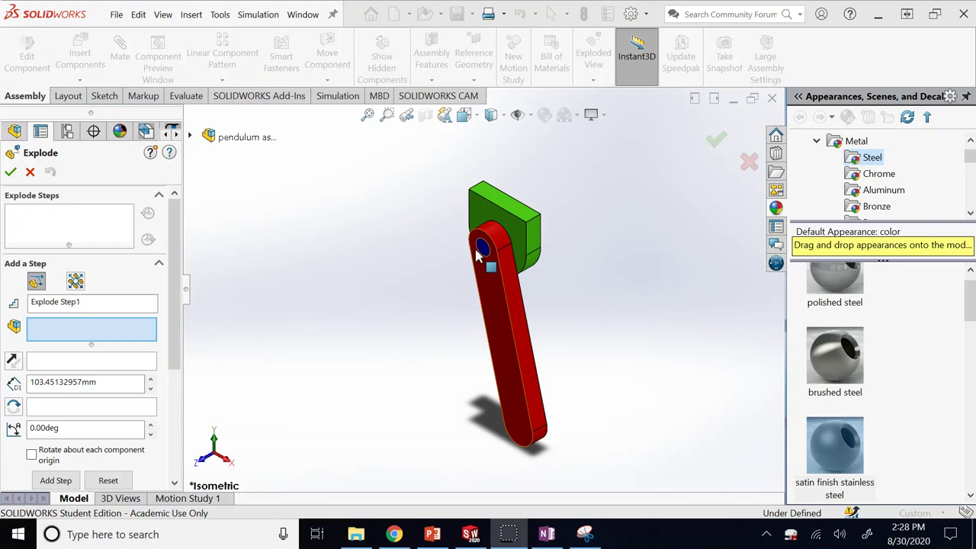
scroll(480, 260, down, 5)
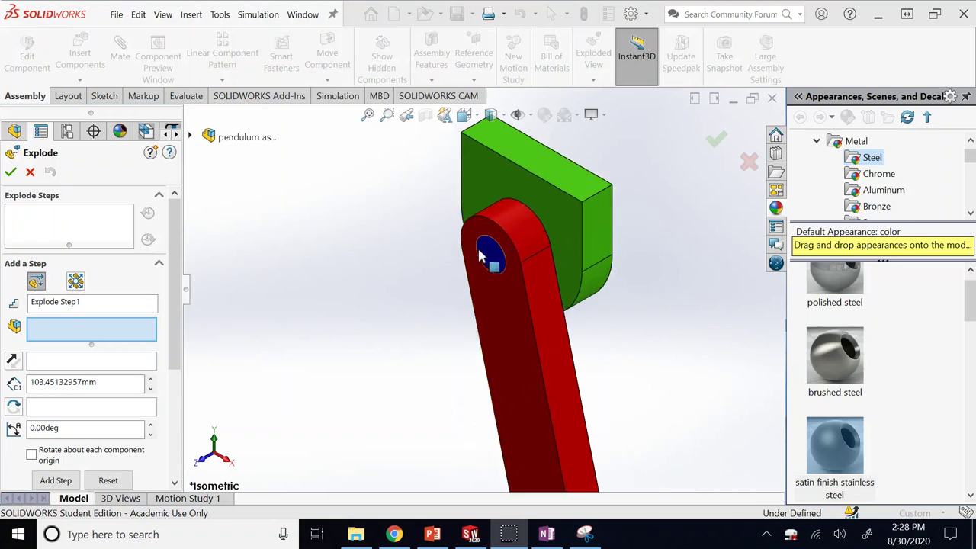
click(440, 300)
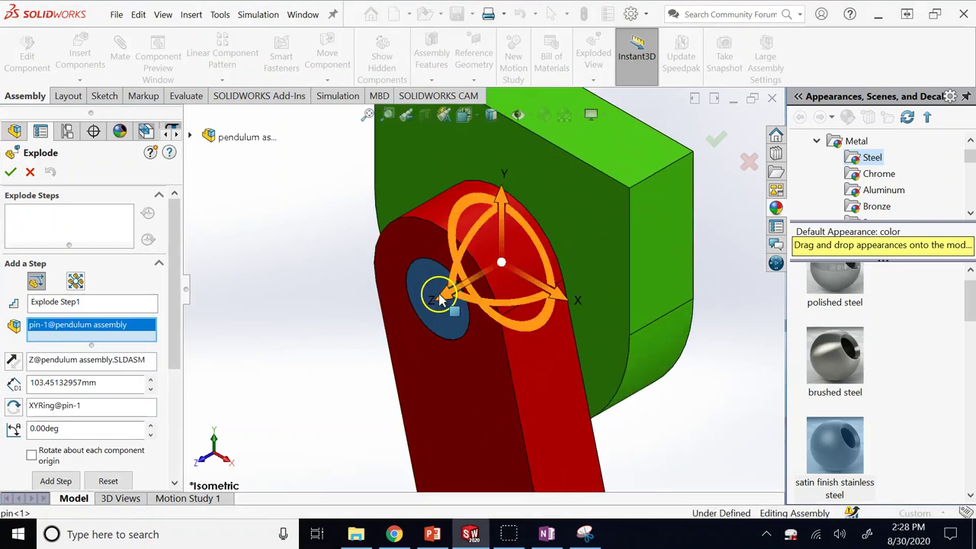
scroll(507, 227, up, 5)
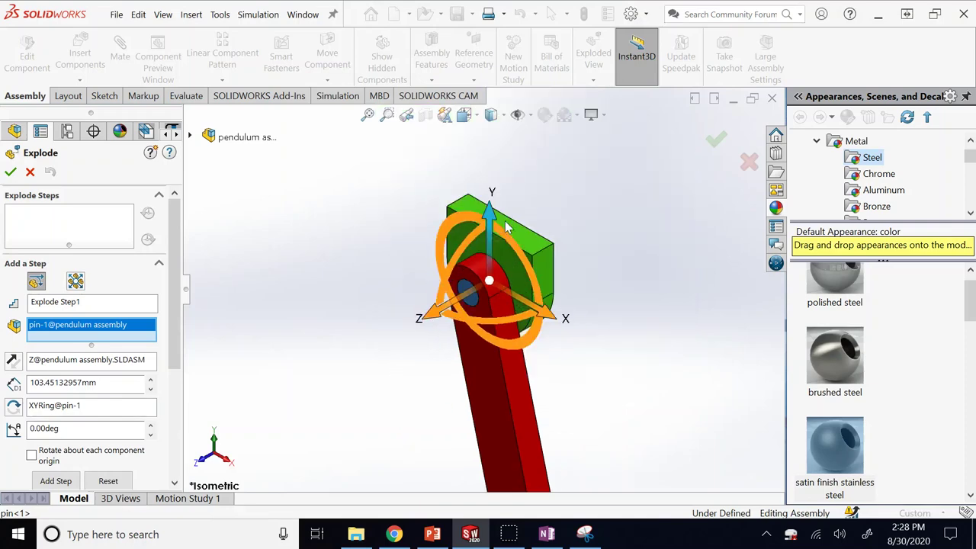
drag(489, 225, 562, 160)
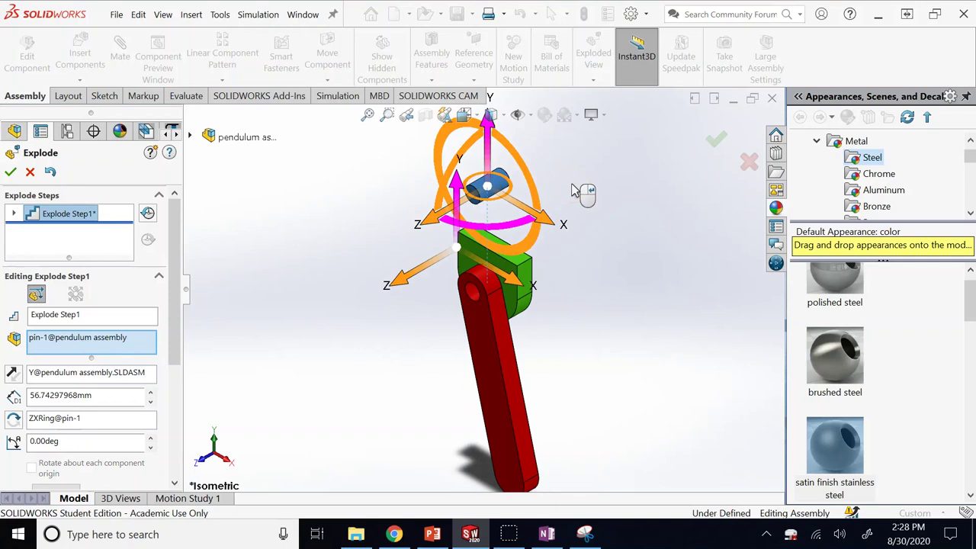
mouse_move(460, 297)
mouse_down()
mouse_move(475, 290)
mouse_move(492, 299)
mouse_up()
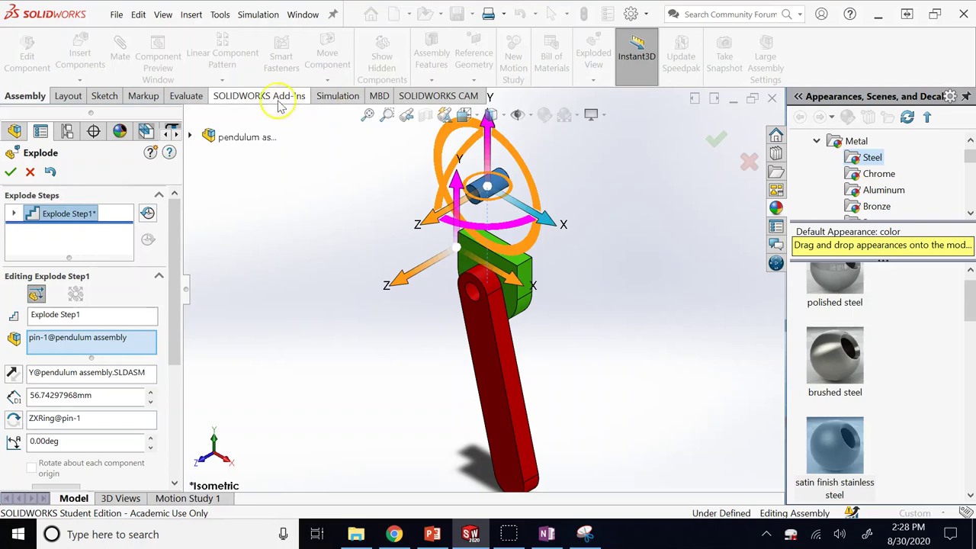
click(10, 172)
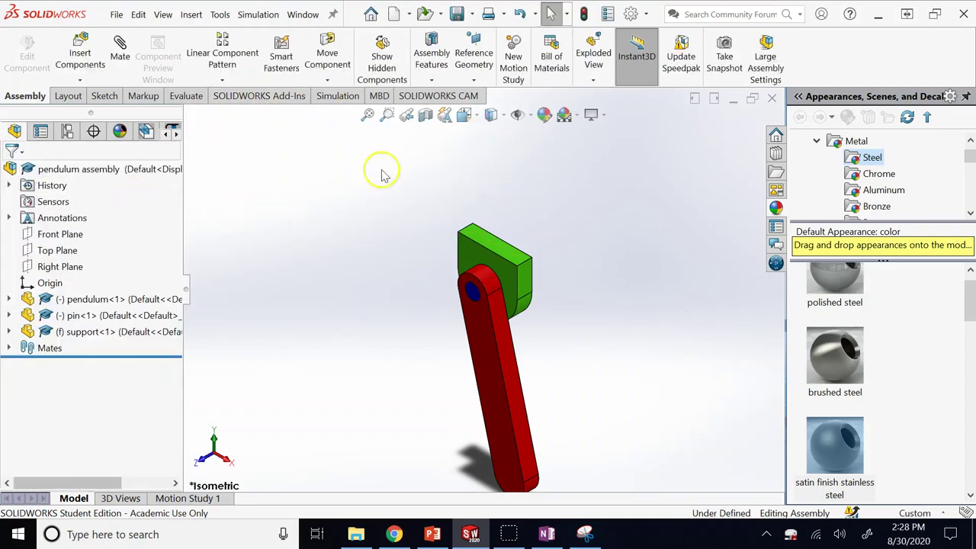
Try an explode step that pulls the pin about 71 mm out of the pendulum along the Z axis.
click(601, 65)
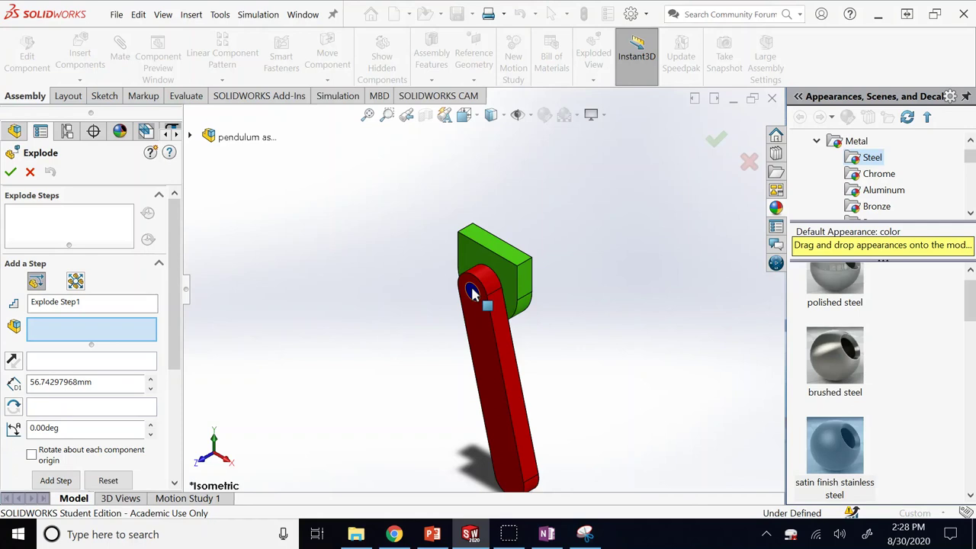
click(473, 295)
click(434, 321)
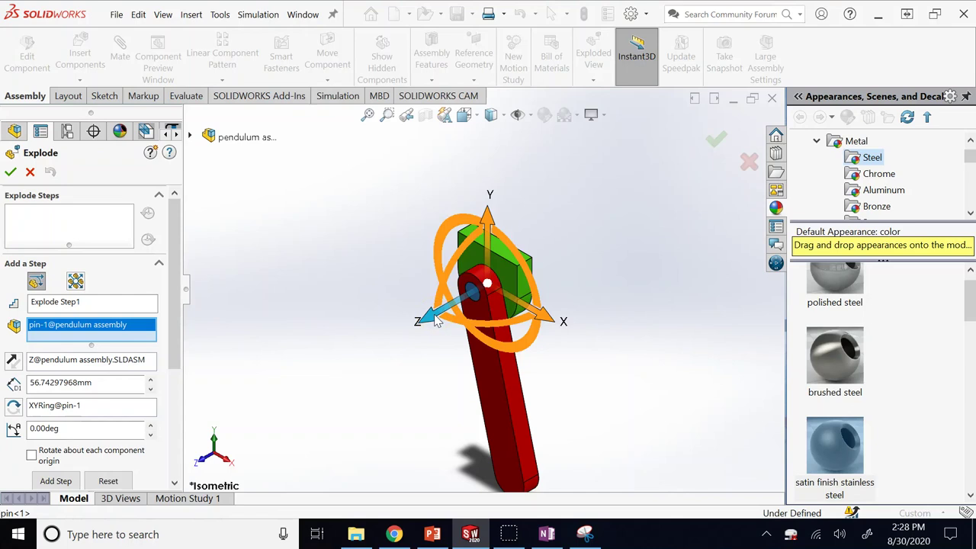
drag(435, 320, 329, 381)
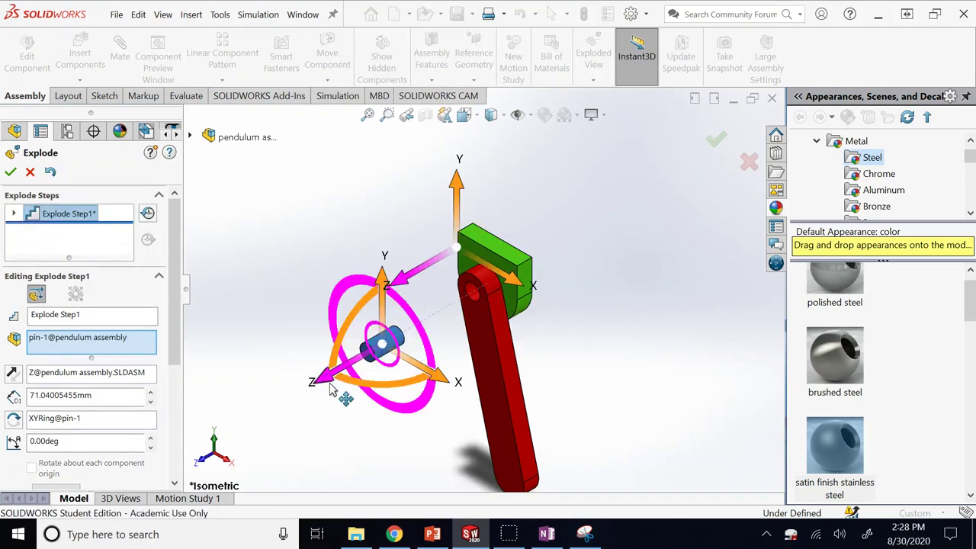
click(345, 197)
right_click(345, 197)
click(327, 170)
right_click(330, 187)
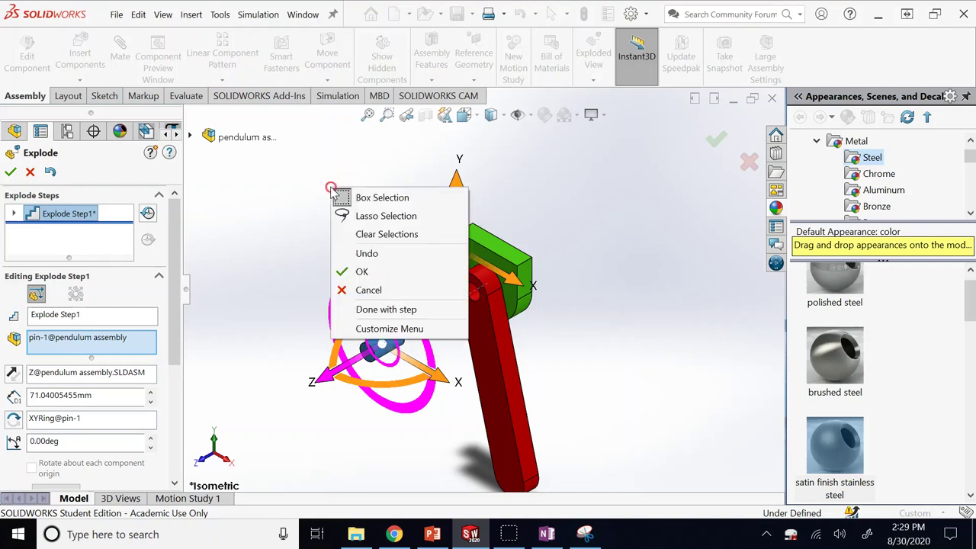
click(280, 193)
right_click(282, 194)
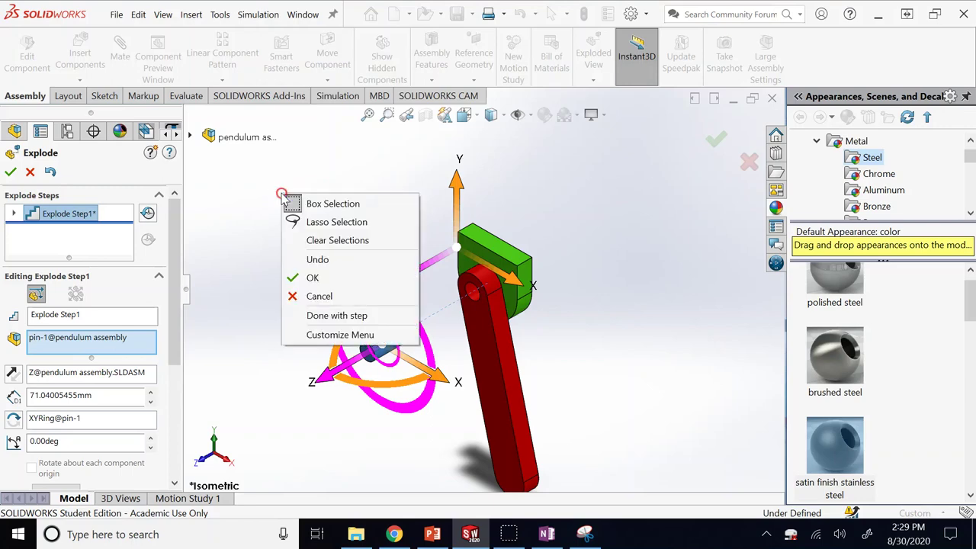
click(356, 277)
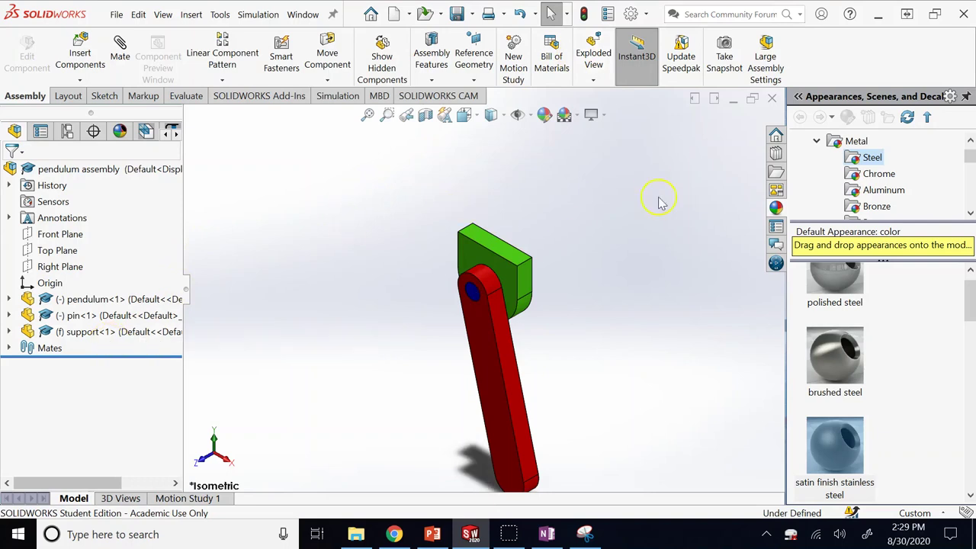
Create a new exploded view and move the pin about 123 mm out of the pendulum along the Z axis.
click(594, 55)
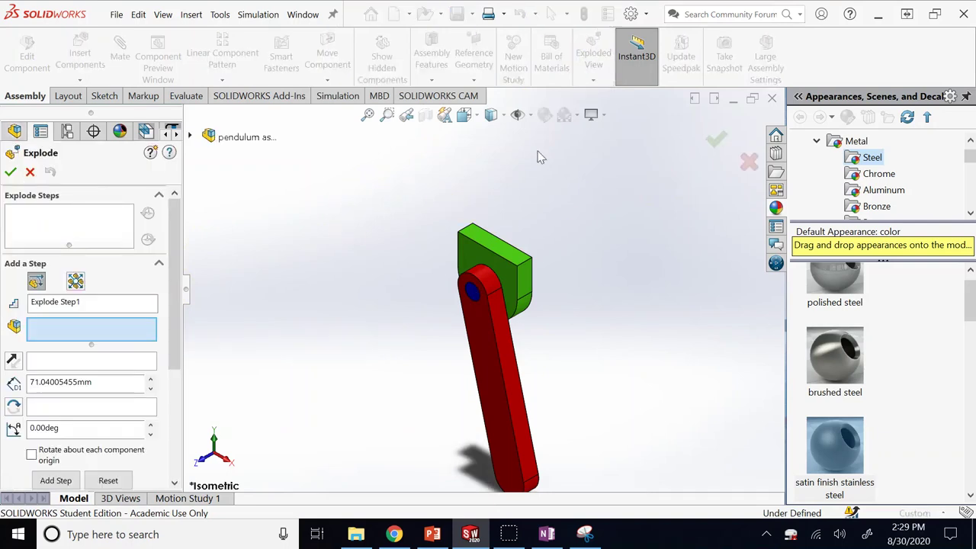
click(473, 296)
drag(446, 305, 337, 301)
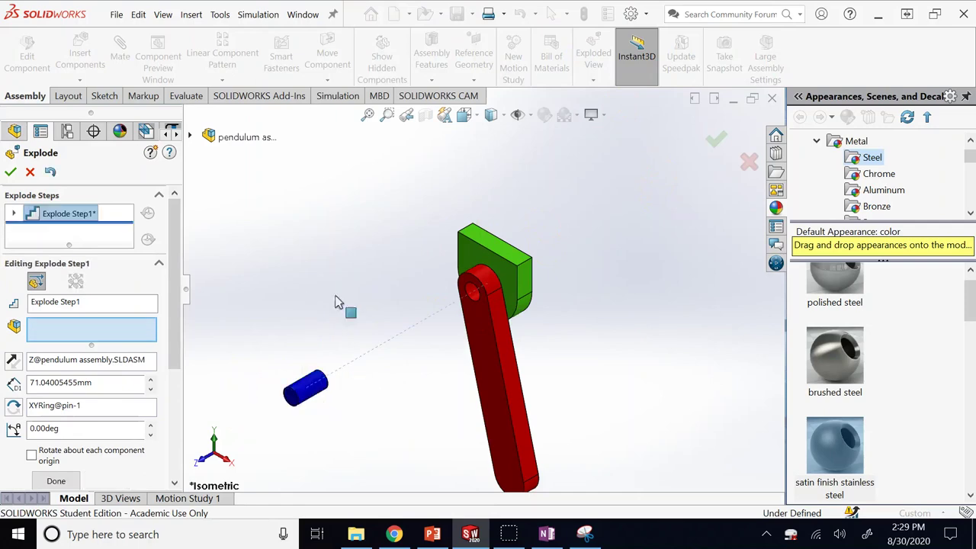
click(313, 214)
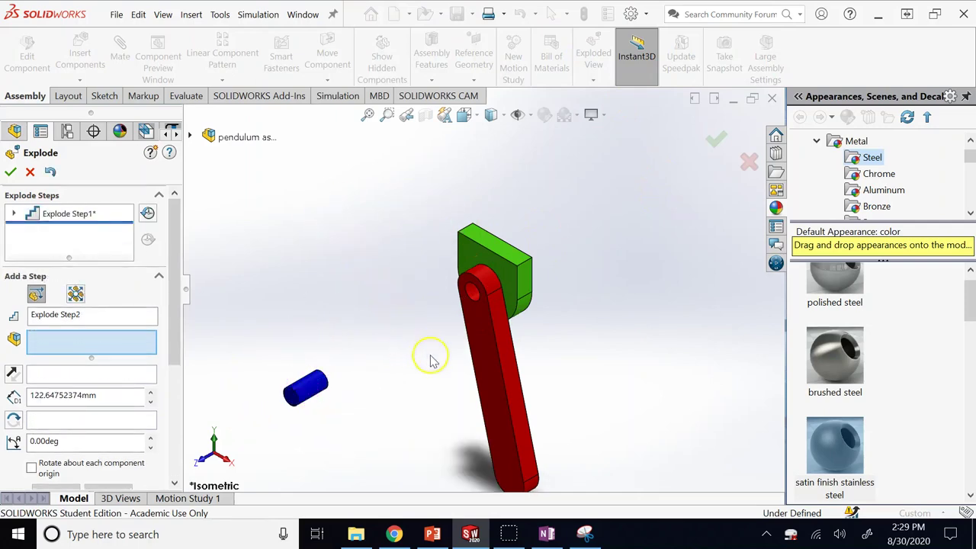
Add an explode step moving the pendulum about 99 mm along the X axis and finish the exploded view.
click(474, 370)
drag(560, 412, 702, 463)
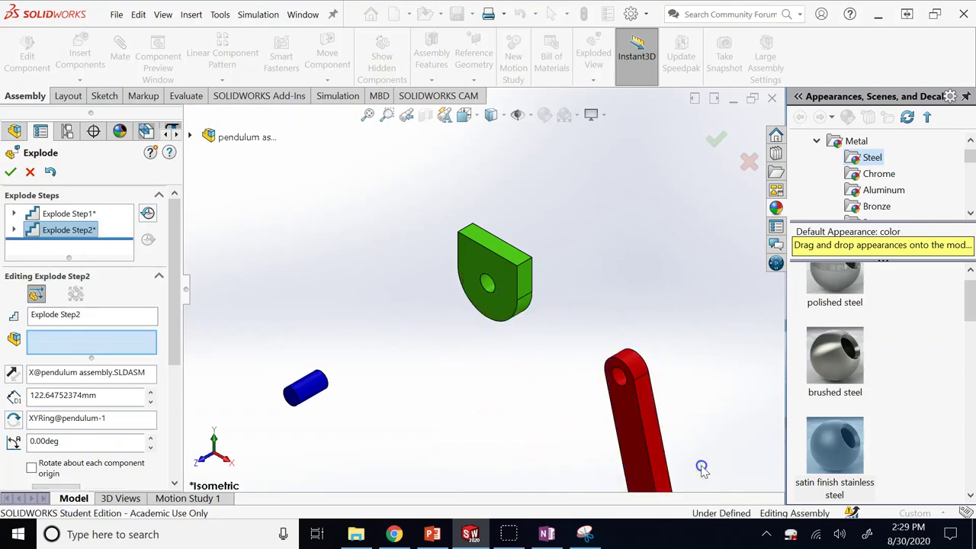
scroll(578, 375, up, 4)
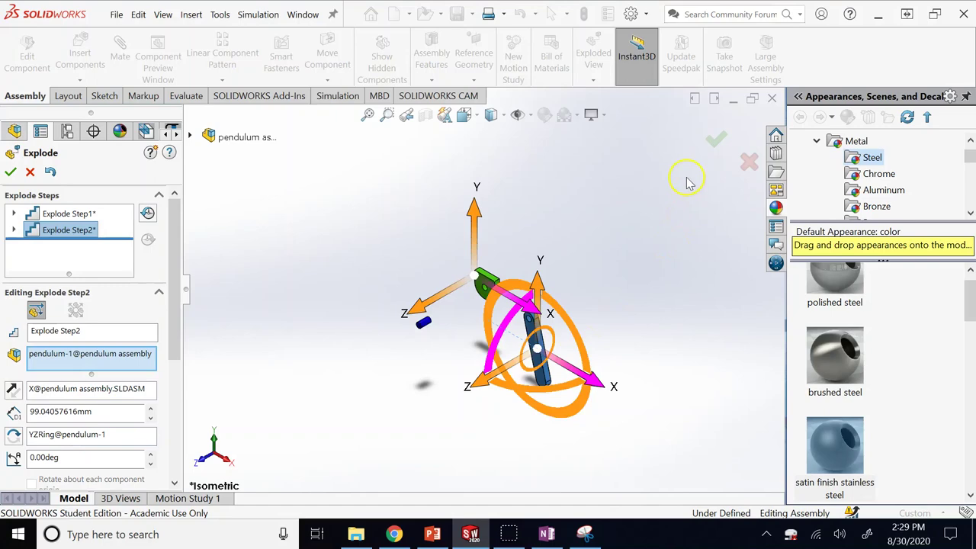
drag(174, 331, 180, 470)
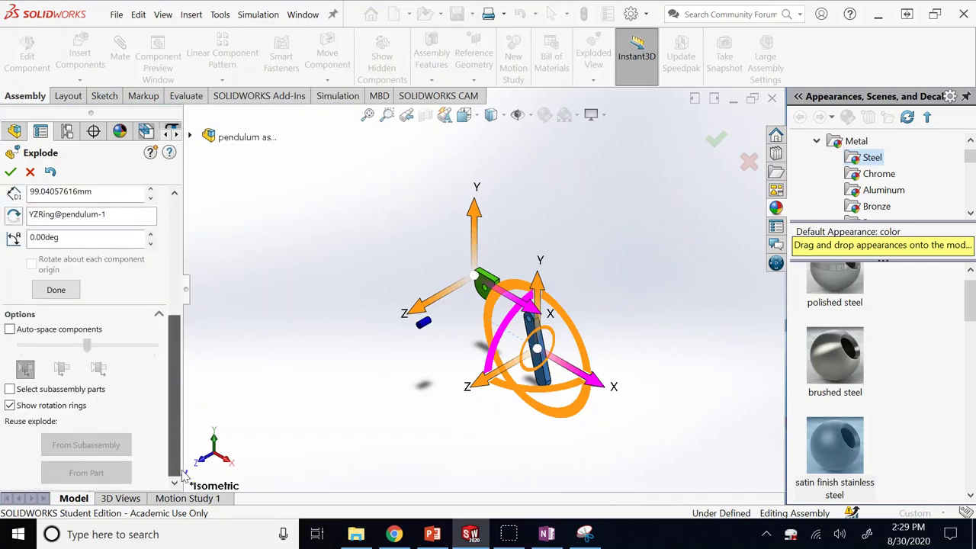
click(9, 172)
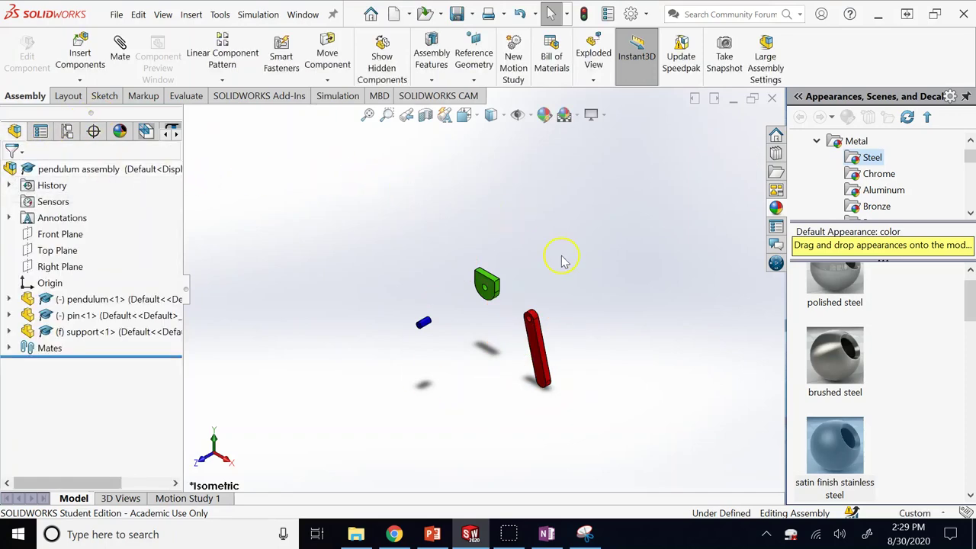
Inspect the exploded assembly's concentric and coincident mates in the Mates folder, and rebuild the assembly.
scroll(457, 278, down, 2)
scroll(519, 412, down, 4)
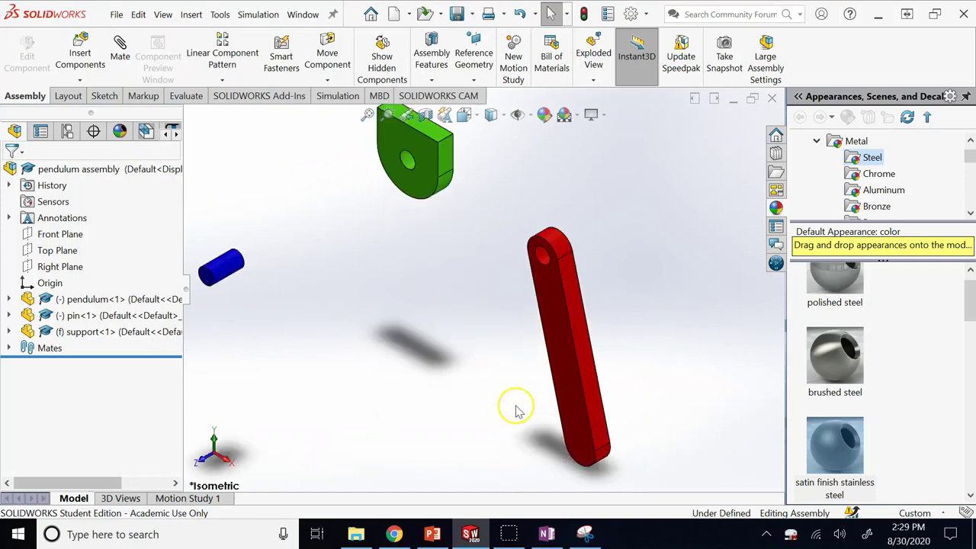
scroll(507, 416, up, 3)
scroll(424, 177, down, 1)
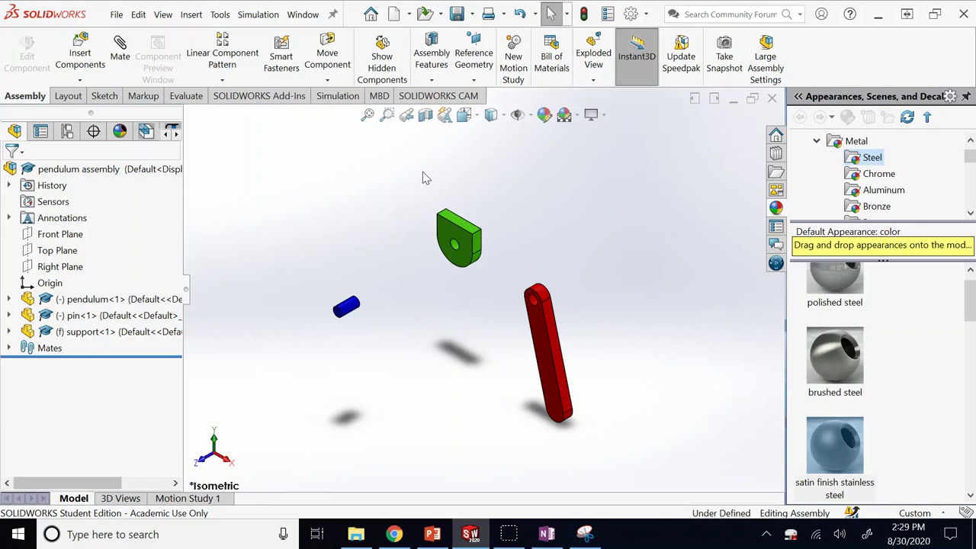
click(387, 194)
click(9, 348)
click(63, 381)
click(80, 397)
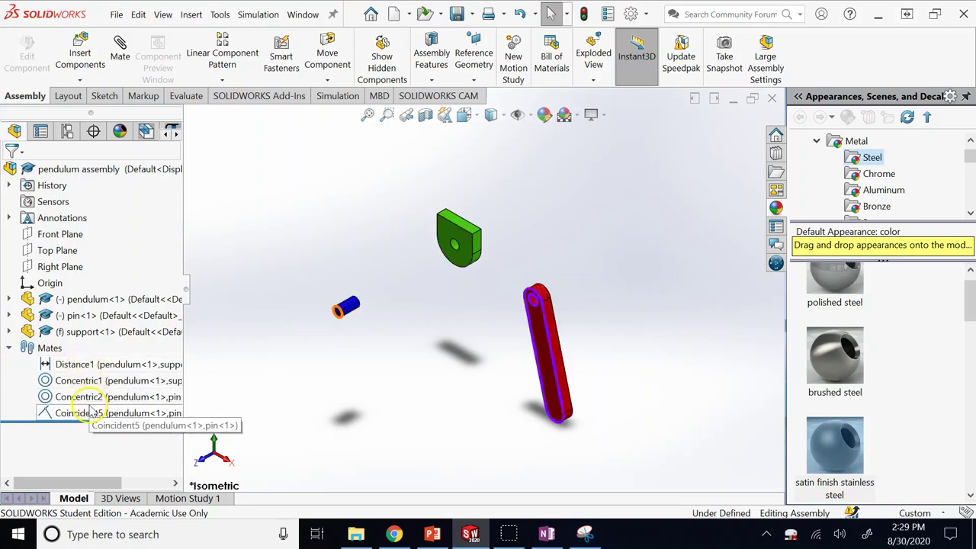
click(396, 286)
click(585, 17)
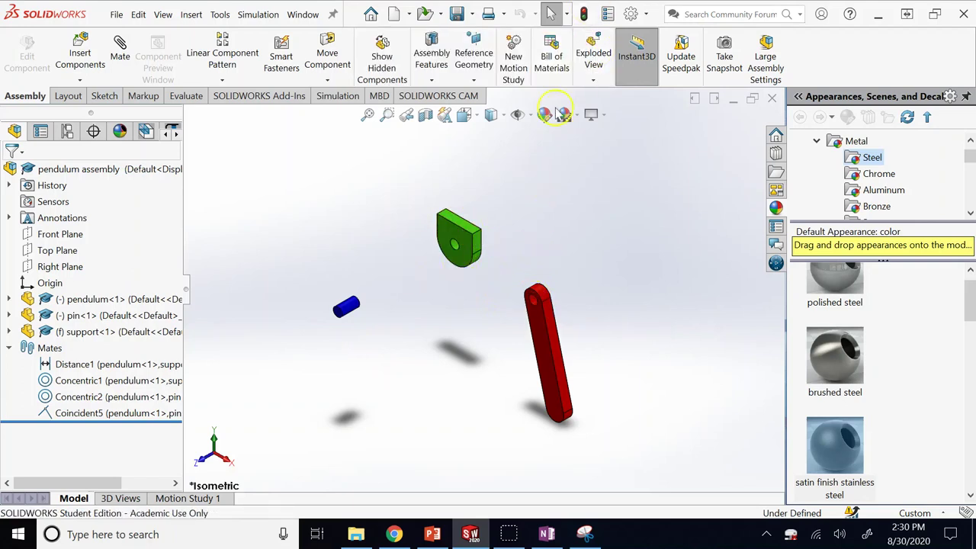
click(551, 14)
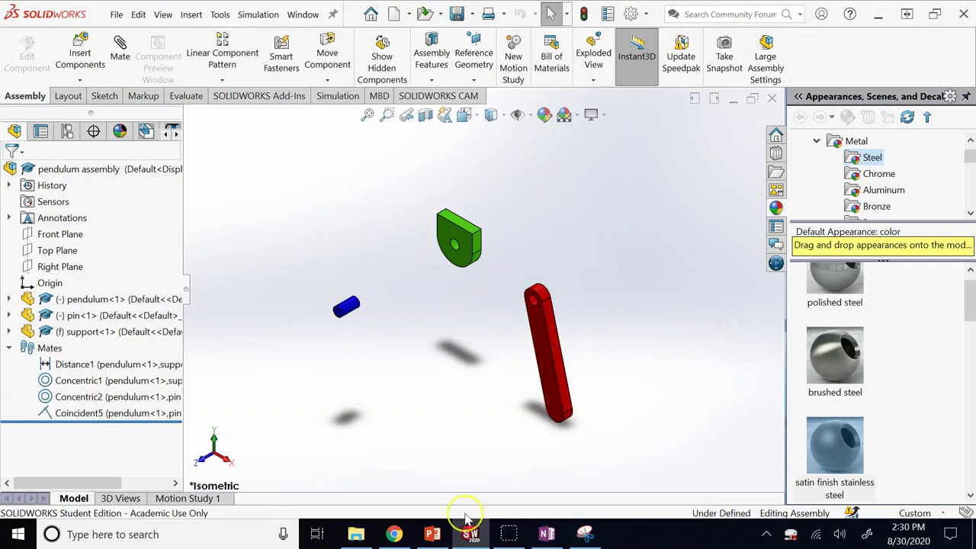
Switch to PowerPoint to review the Collapsing the Exploded View slide, and return to SOLIDWORKS.
click(432, 535)
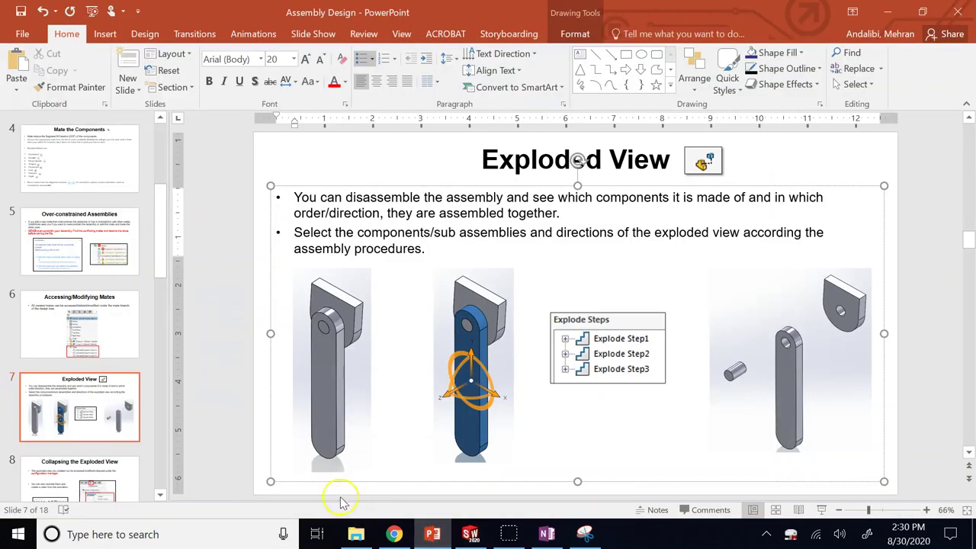
click(87, 481)
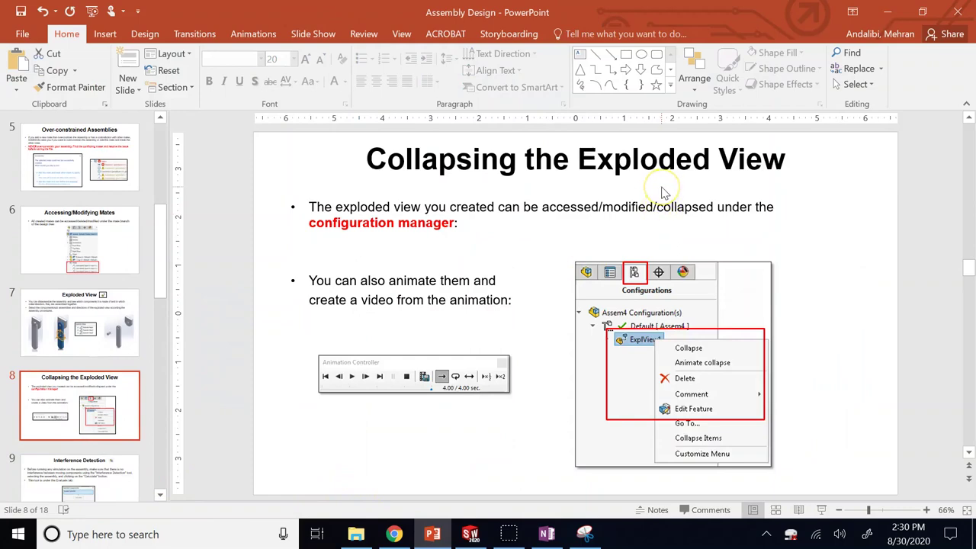
click(470, 534)
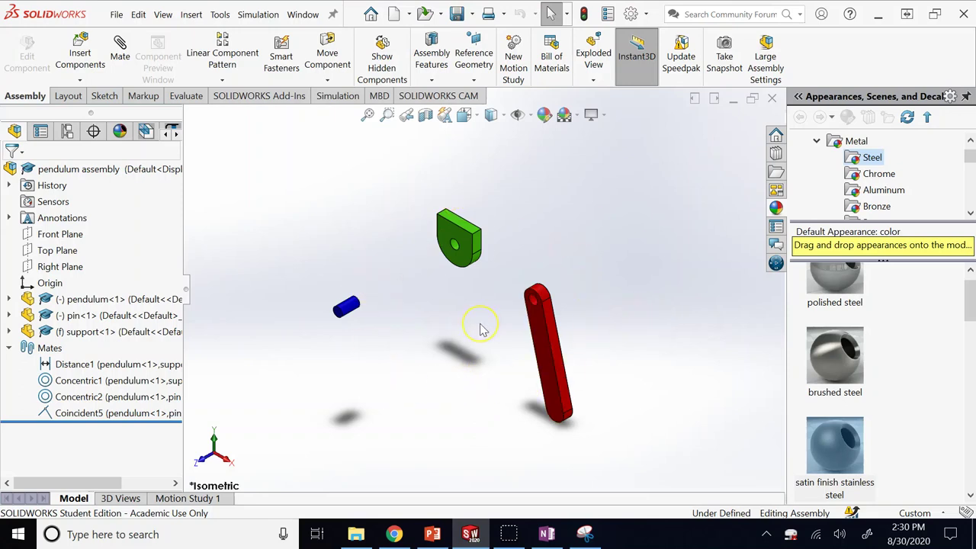
Expand the Default configuration of the pendulum assembly down to its explode steps and collapse Exploded View1.
click(374, 257)
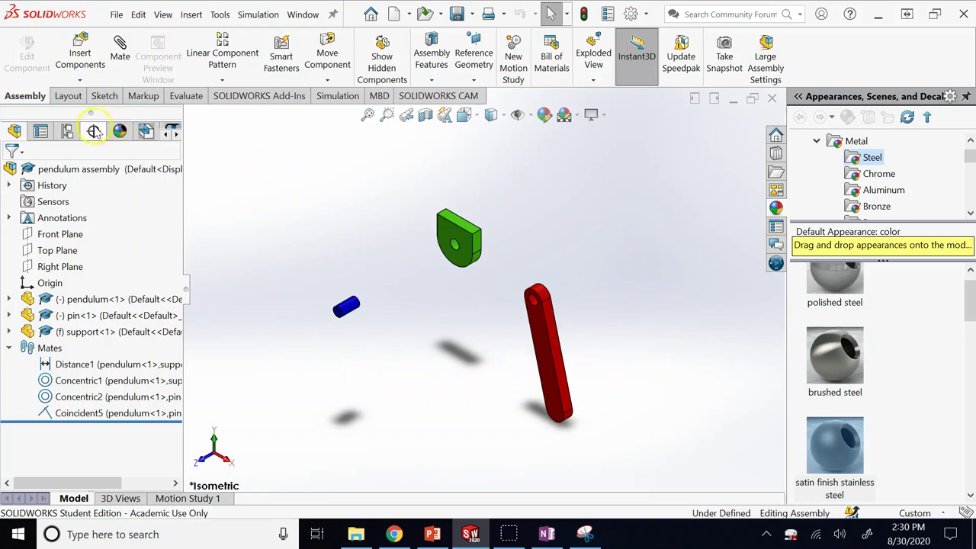
click(67, 131)
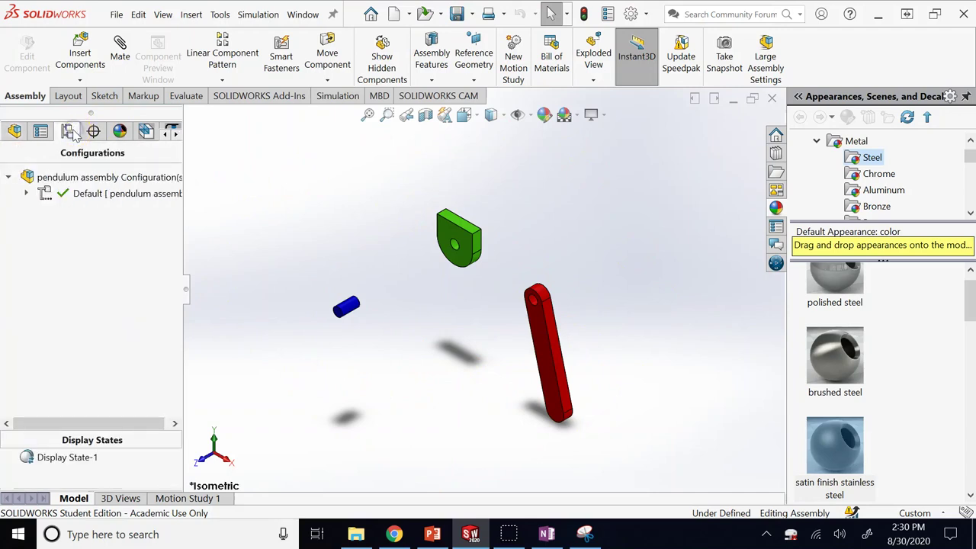
click(26, 193)
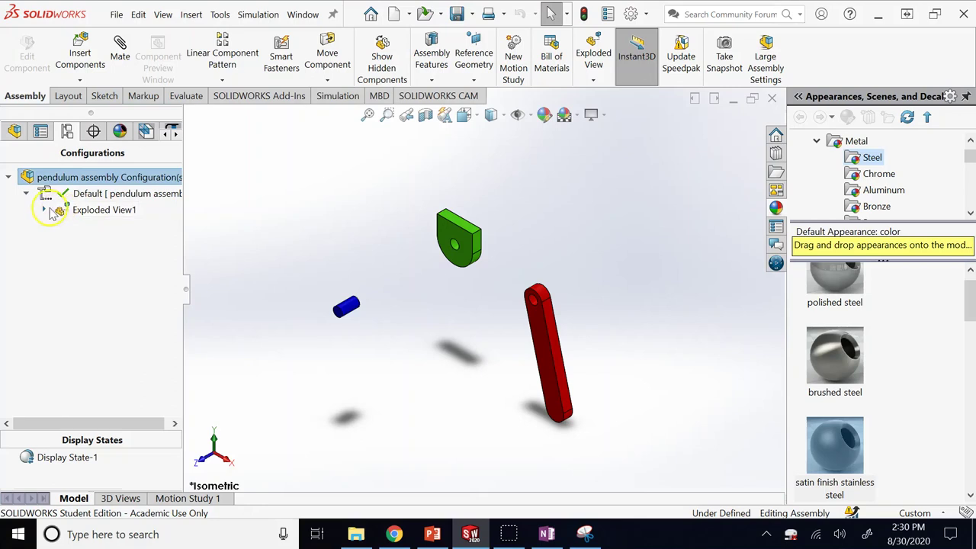
click(43, 210)
click(116, 210)
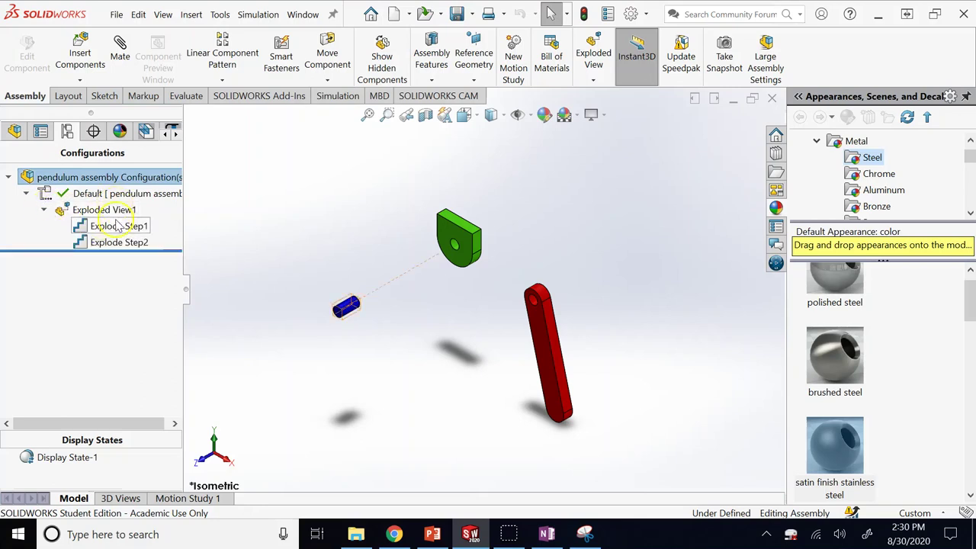
right_click(120, 217)
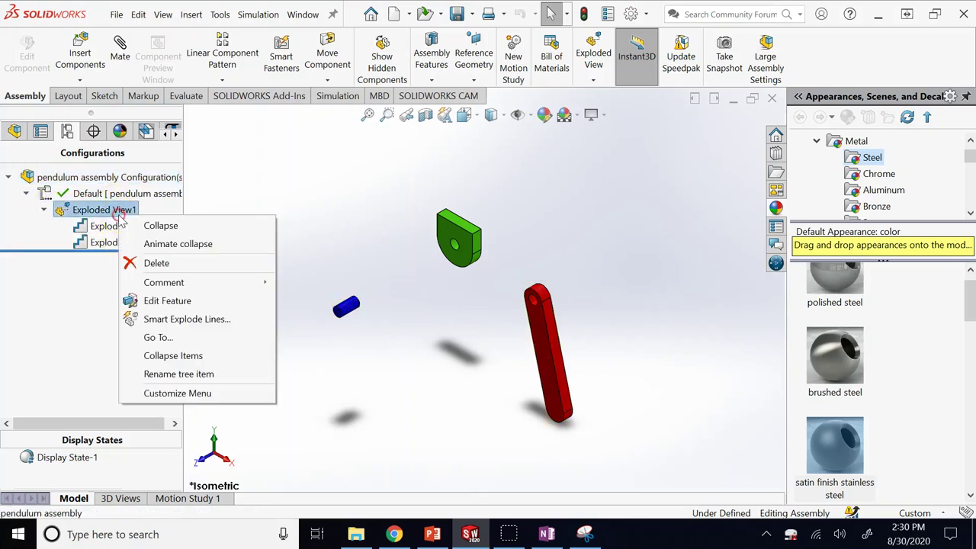
click(171, 233)
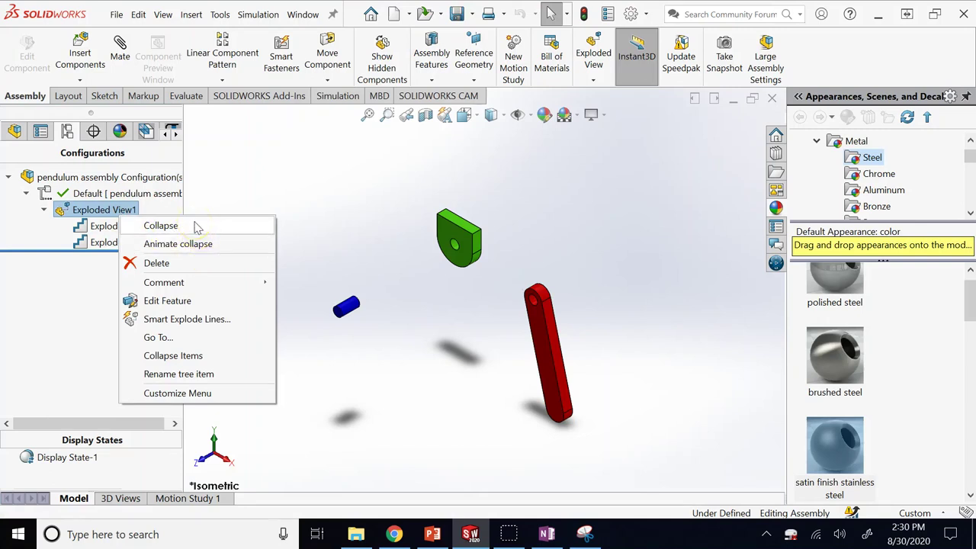
click(196, 226)
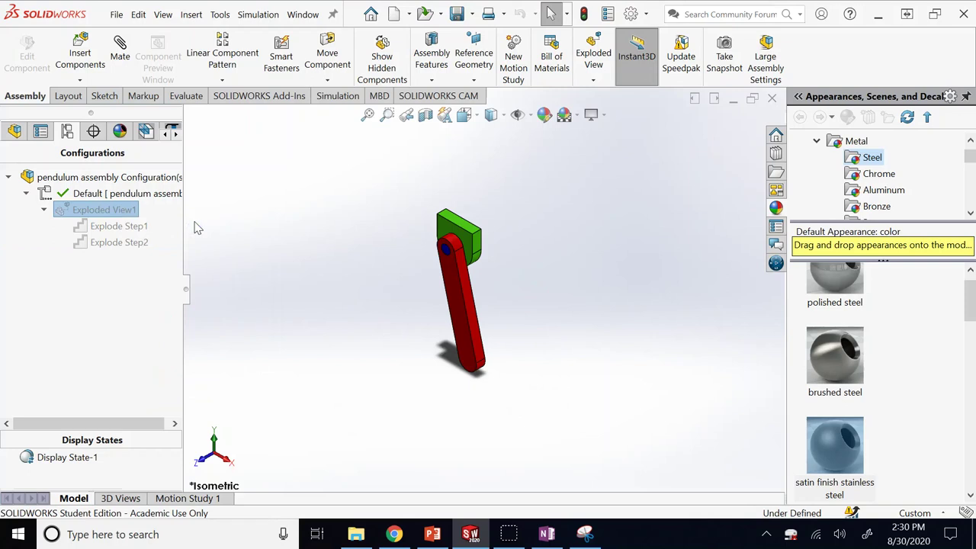
Explode Exploded View1 again, play its animated collapse, and close the Animation Controller.
right_click(130, 210)
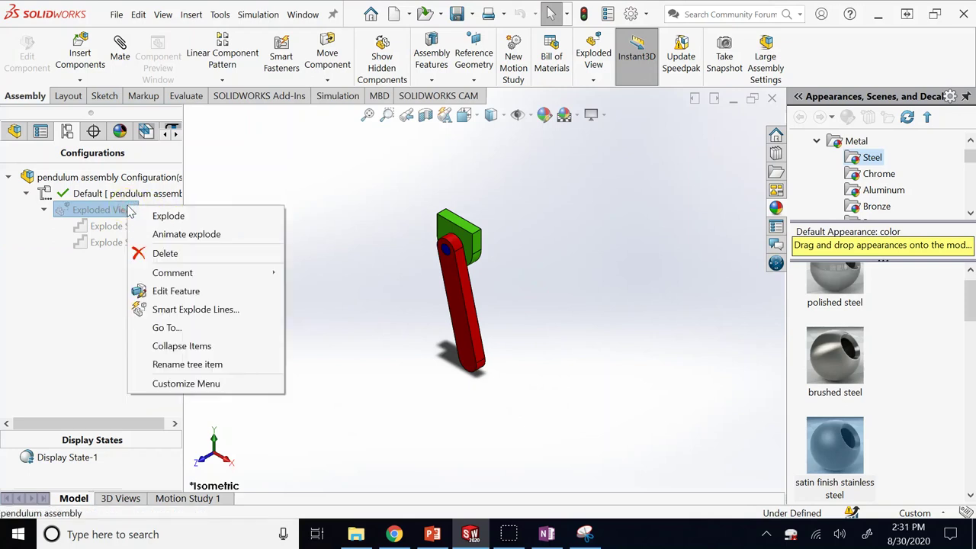
click(202, 191)
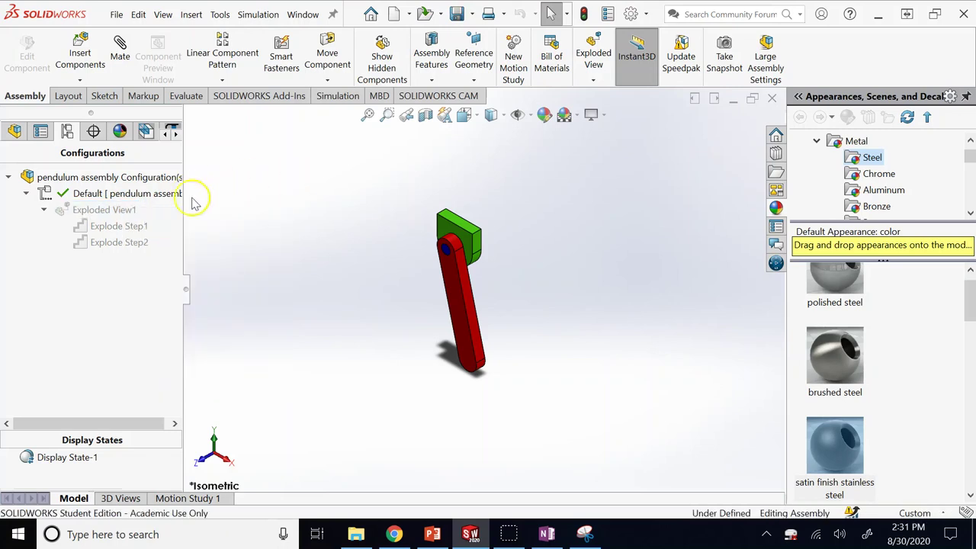
double_click(92, 212)
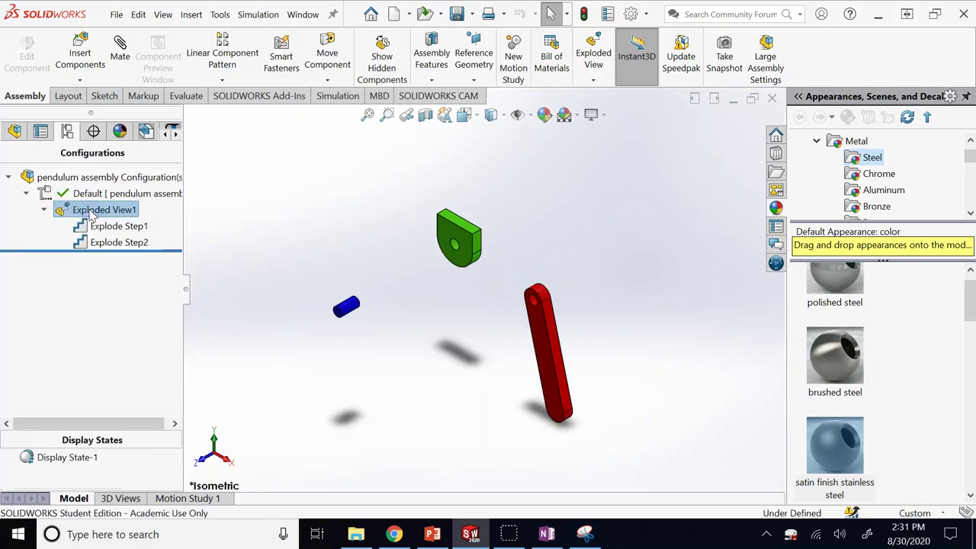
right_click(92, 213)
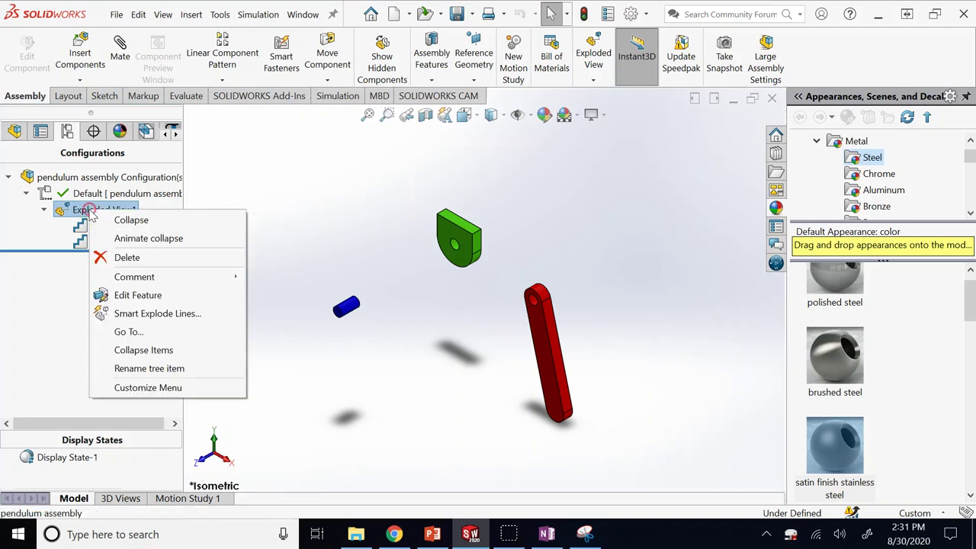
click(153, 238)
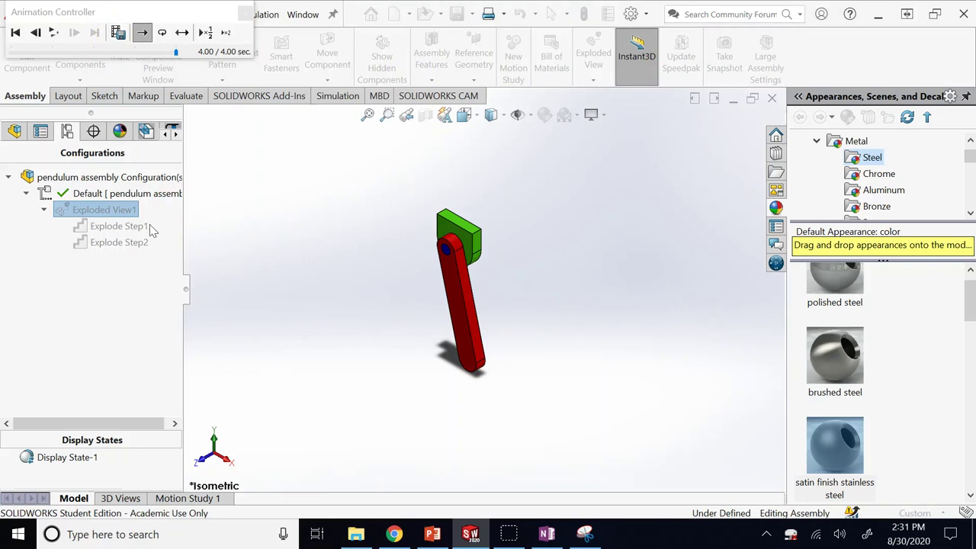
right_click(84, 194)
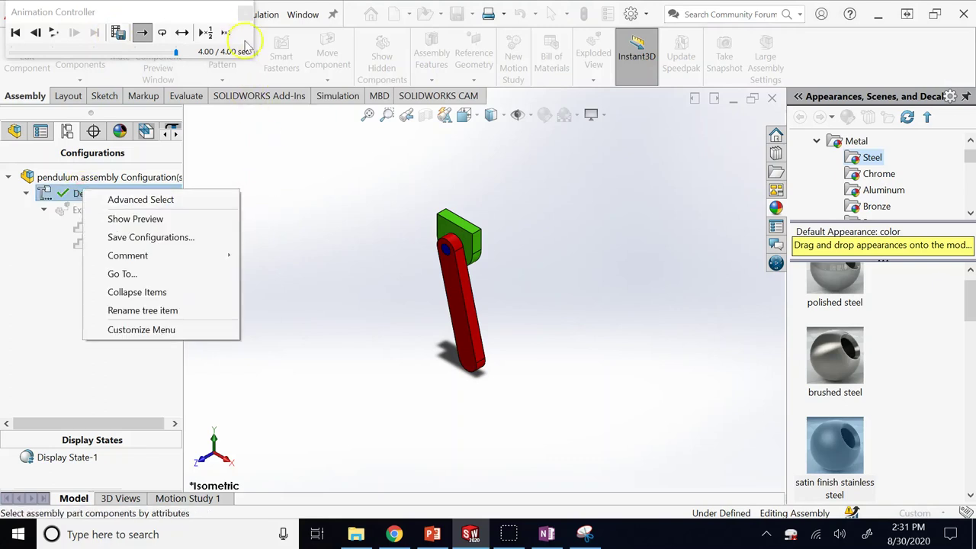
click(245, 13)
click(245, 14)
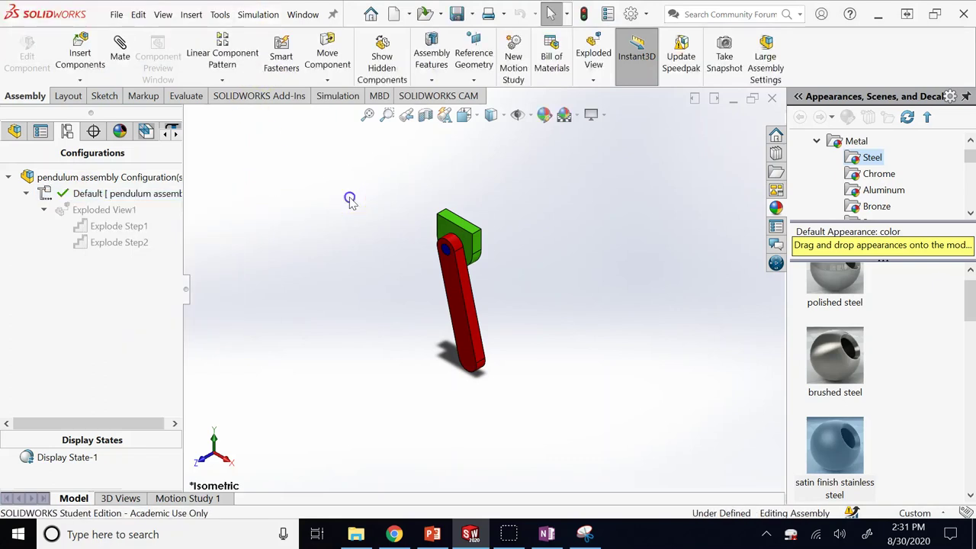
Explode and collapse Exploded View1 once more, and return to the assembly's feature tree.
right_click(142, 197)
click(257, 185)
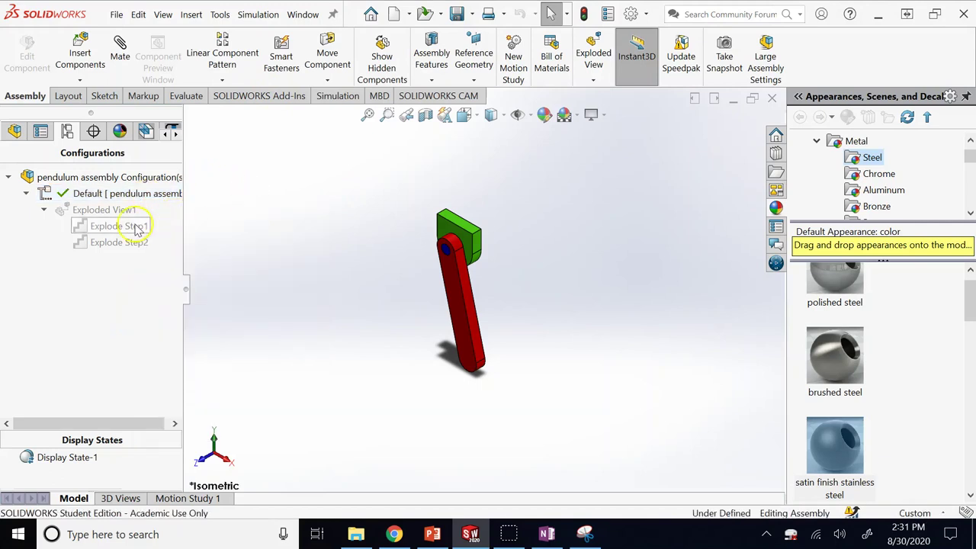
right_click(129, 217)
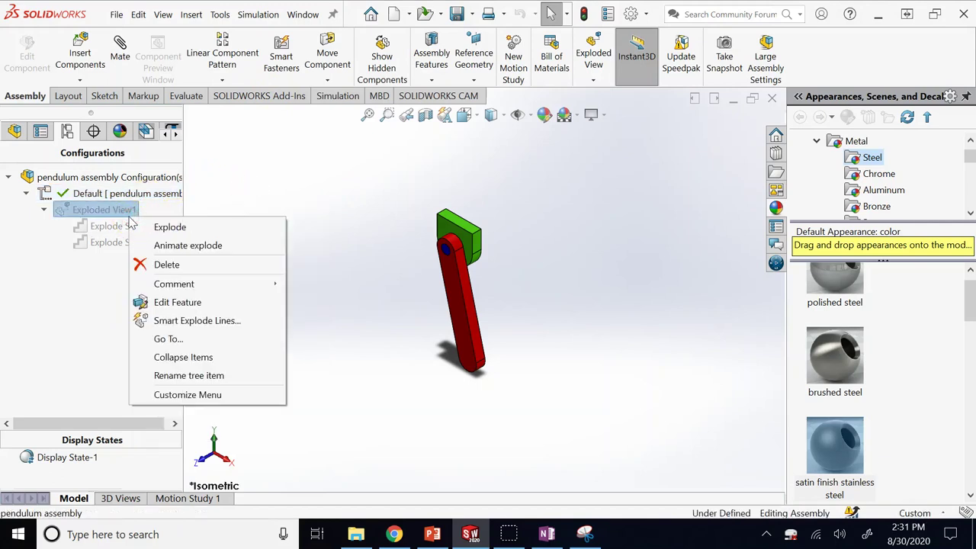
click(338, 192)
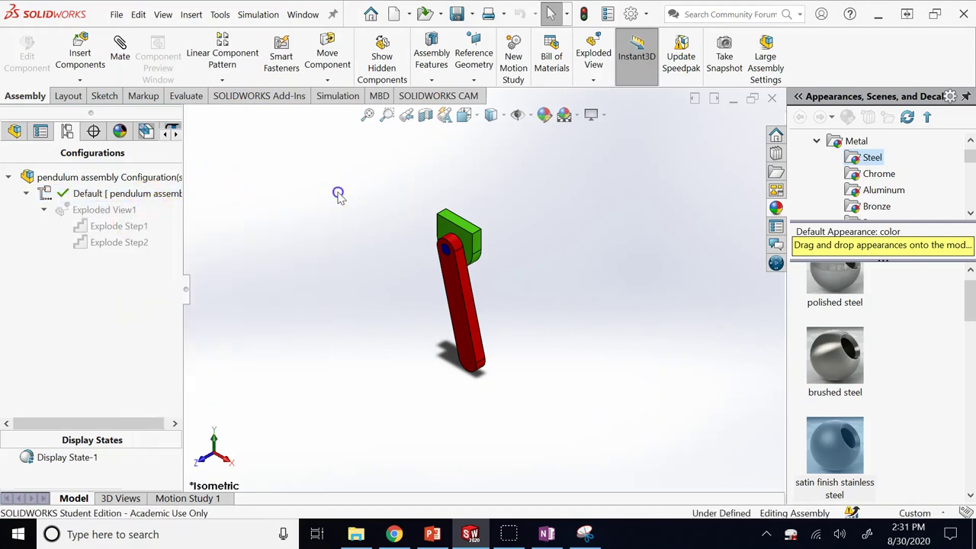
double_click(126, 211)
click(251, 203)
right_click(133, 210)
click(275, 216)
click(14, 131)
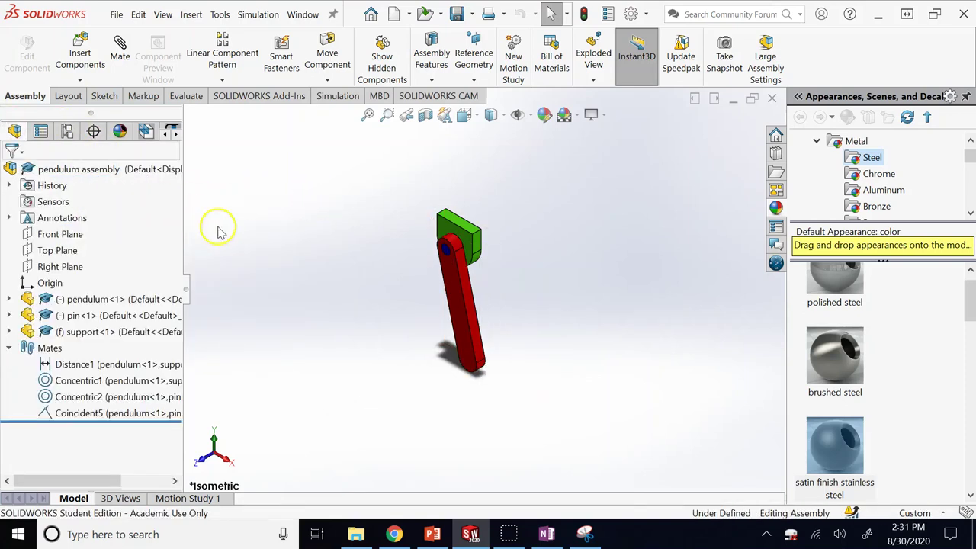
Switch to PowerPoint to review the Interference Detection slide, and return to SOLIDWORKS.
click(429, 534)
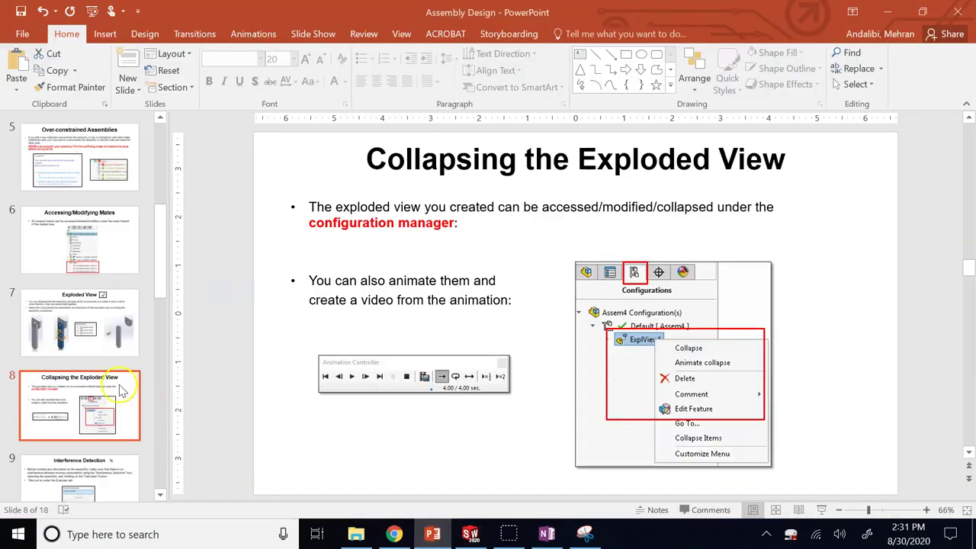
click(103, 478)
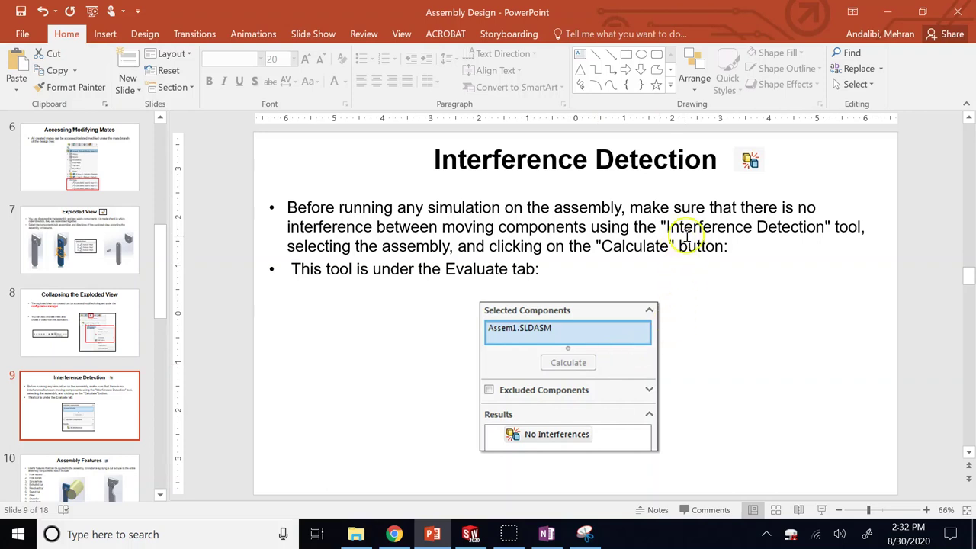
drag(687, 233, 789, 226)
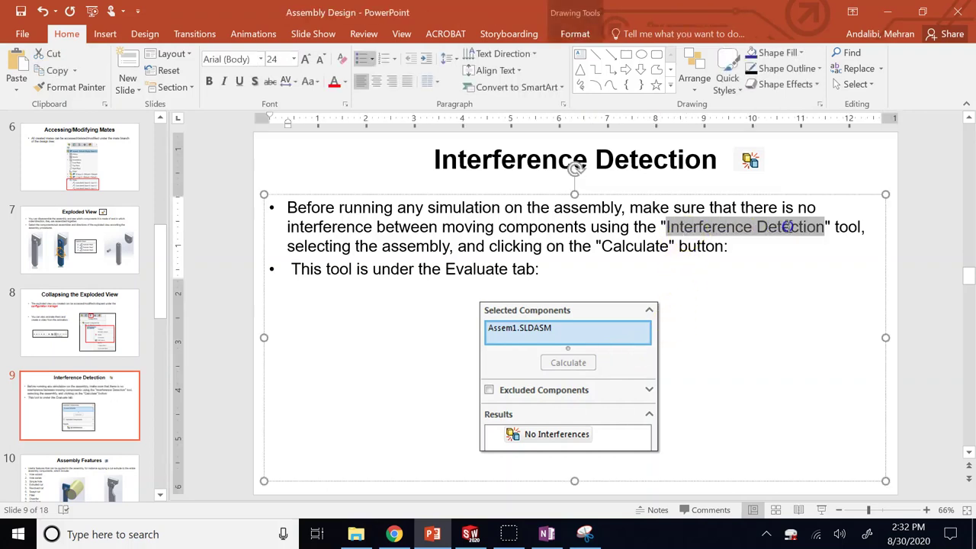
drag(557, 269, 373, 270)
click(470, 534)
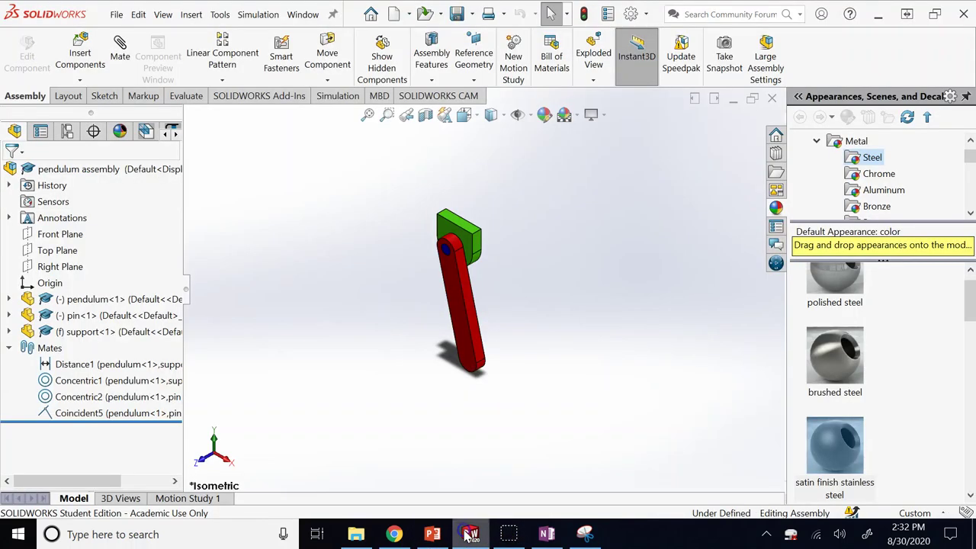
Calculate Interference Detection for the whole pendulum assembly, examine the results, and leave the tool.
click(195, 97)
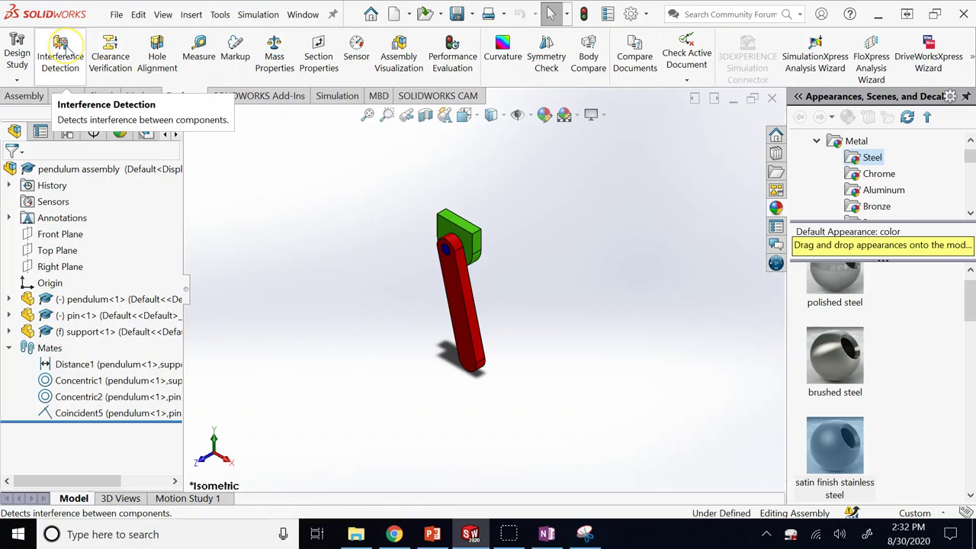
click(62, 50)
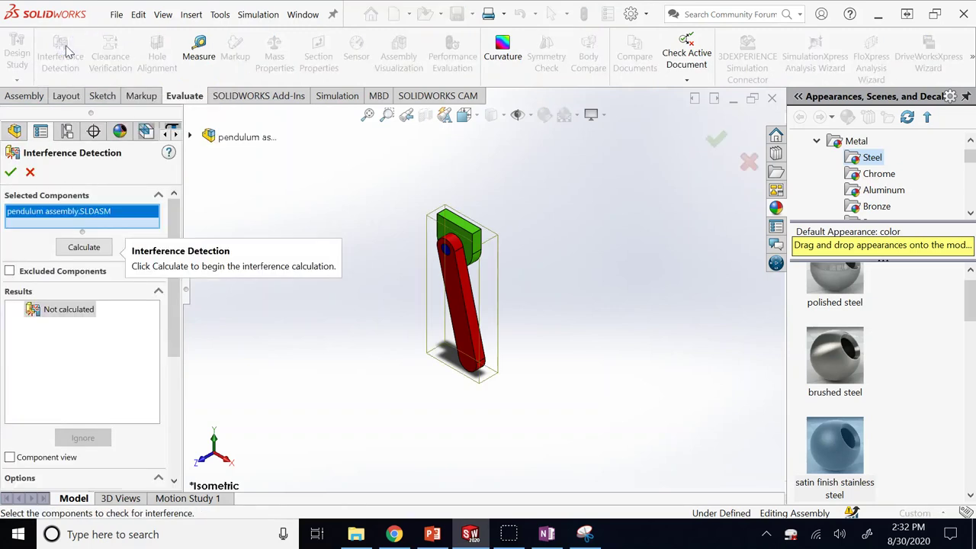
click(94, 254)
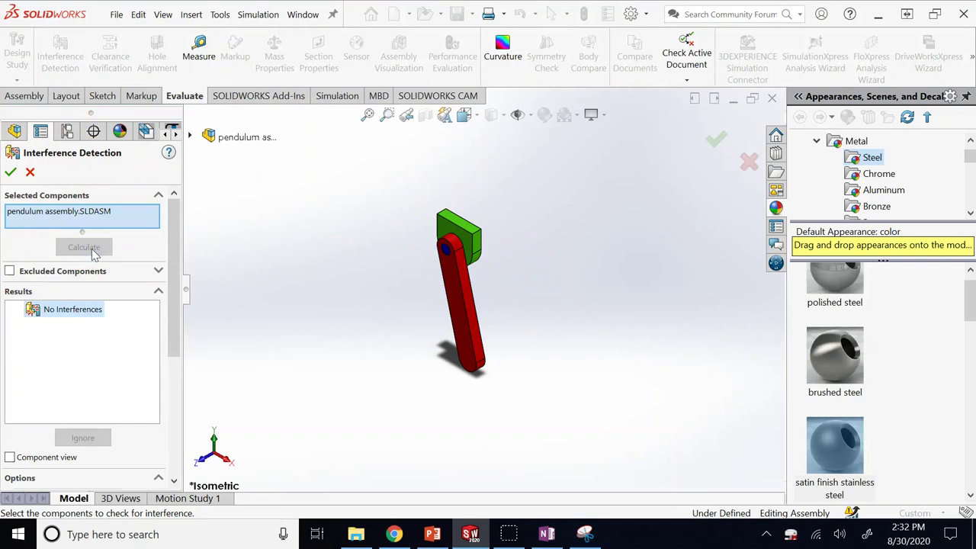
click(80, 313)
drag(174, 331, 188, 287)
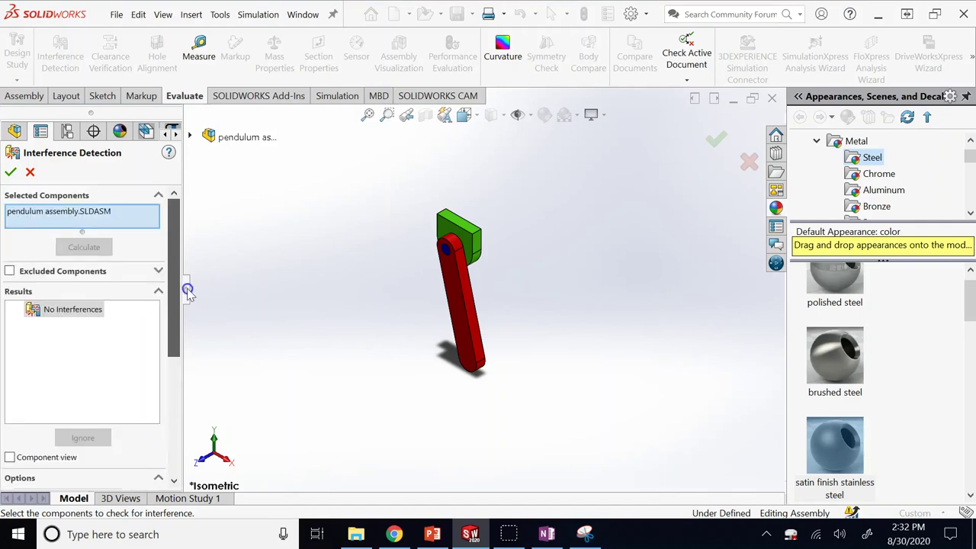
click(28, 172)
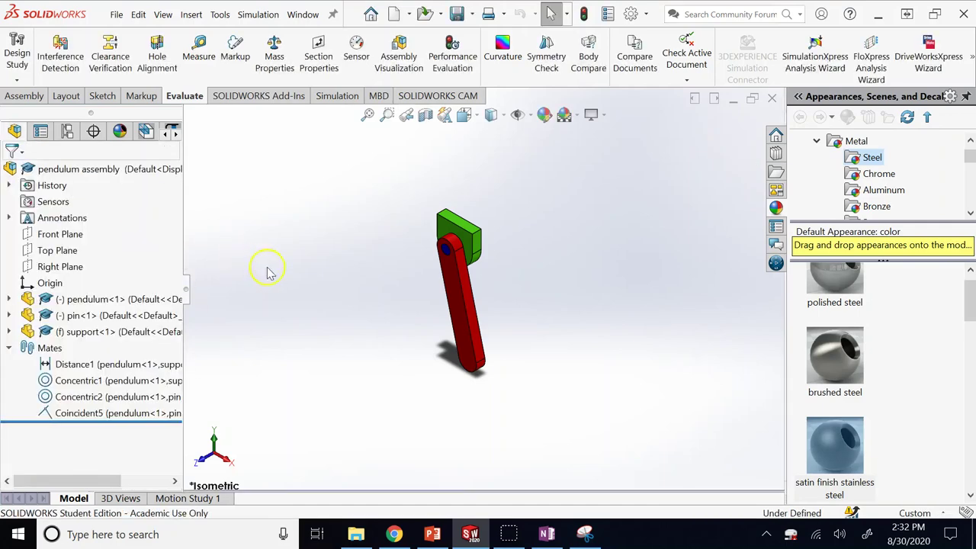
click(27, 95)
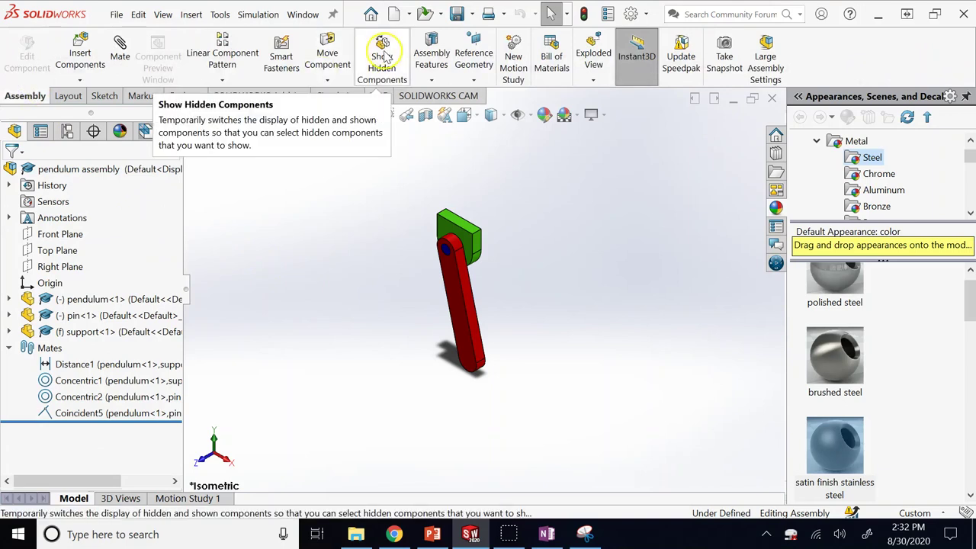
click(330, 51)
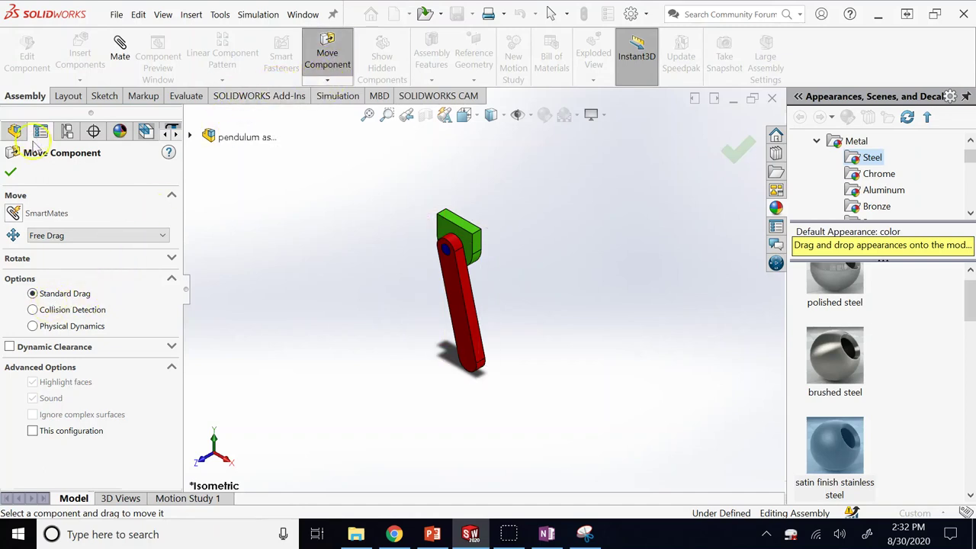
click(11, 172)
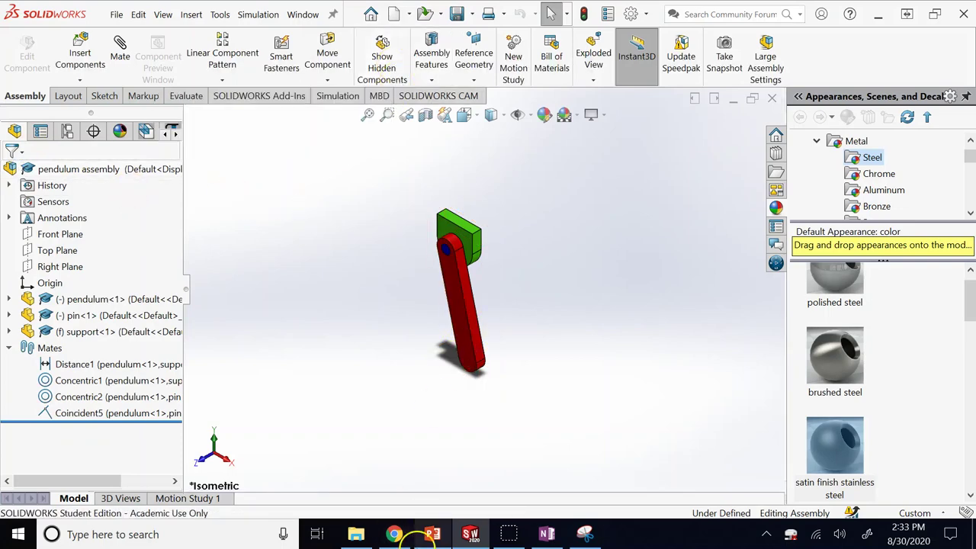
Switch to PowerPoint to review the collision detection options on the Move/Rotate Component slide, and return to the SOLIDWORKS assembly.
click(431, 533)
click(151, 251)
scroll(149, 251, up, 5)
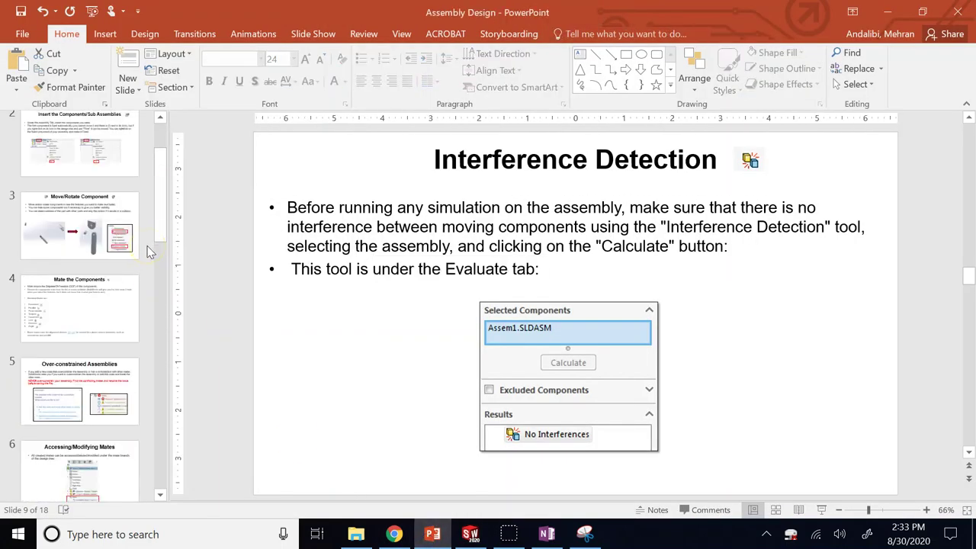
click(105, 324)
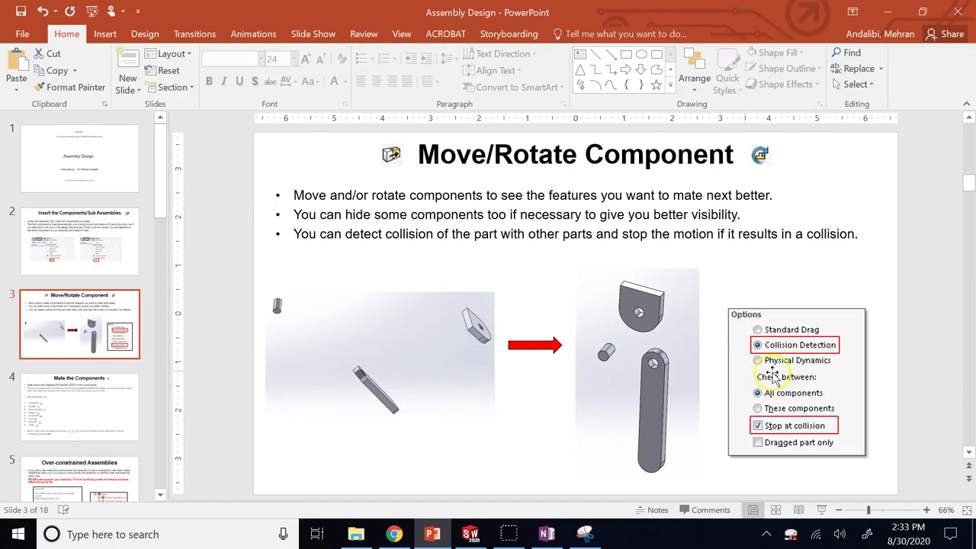
click(471, 534)
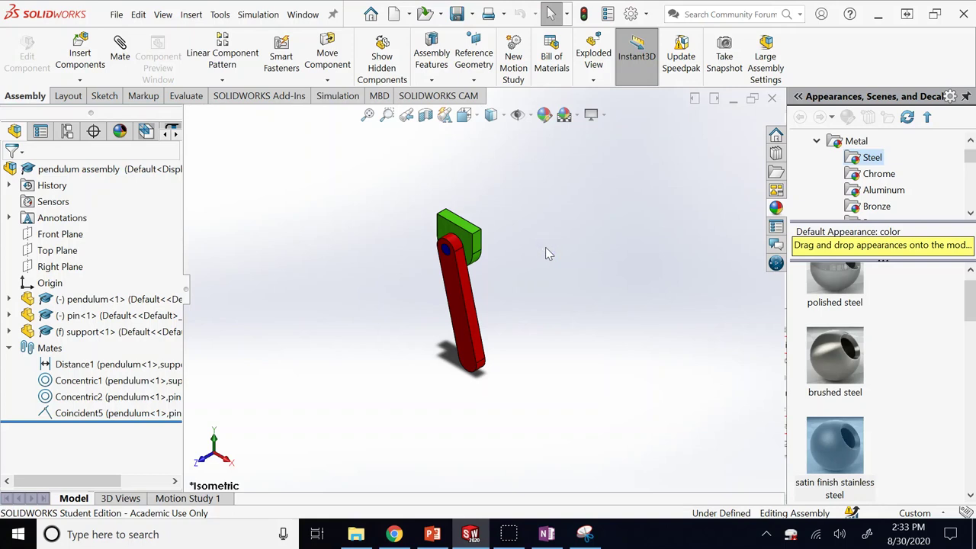
scroll(545, 247, down, 1)
scroll(487, 218, down, 1)
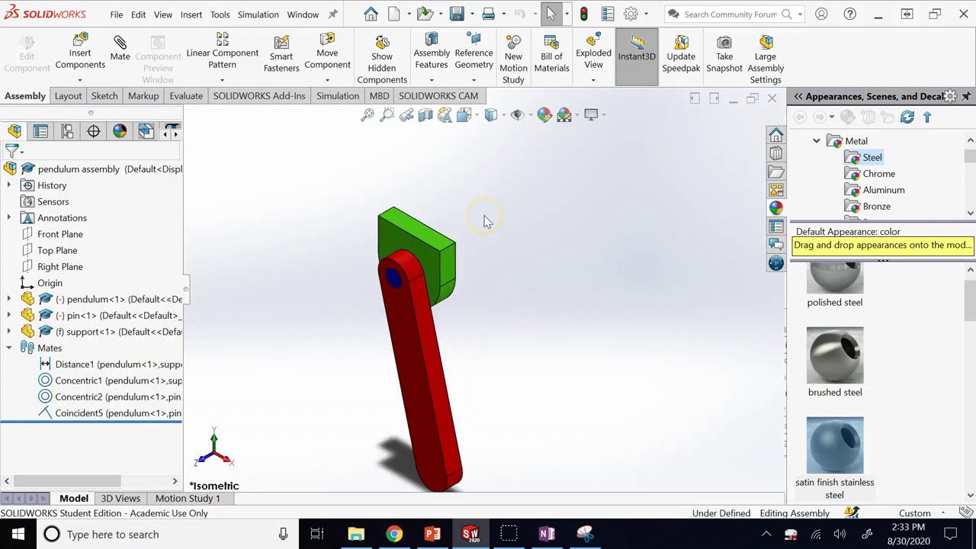
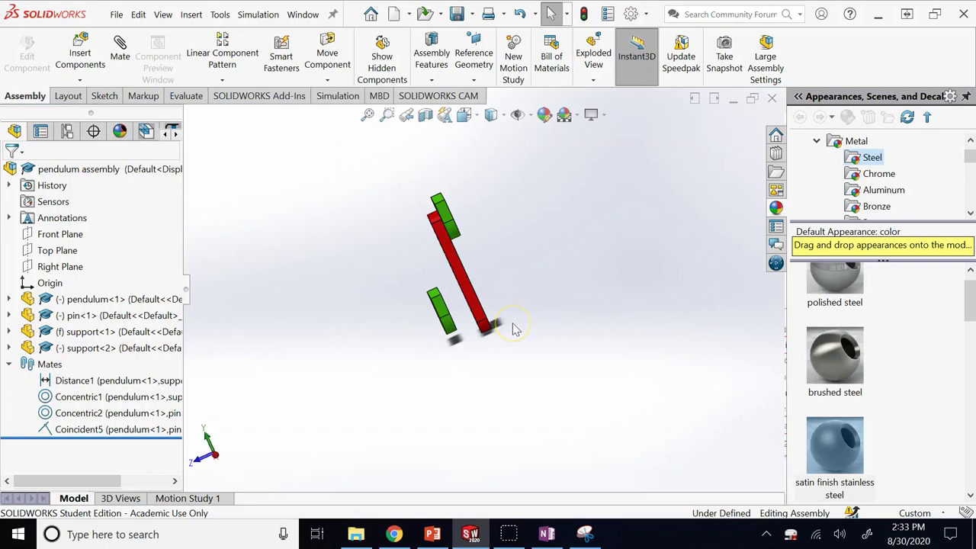
Move the second support up away from the pendulum's lower end, towards the fixed support.
middle_drag(514, 329, 434, 307)
click(431, 301)
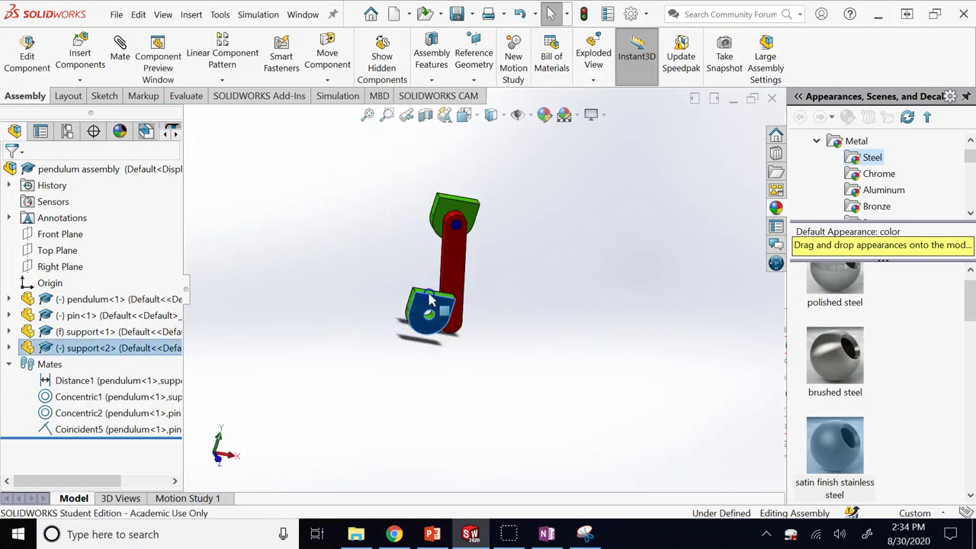
drag(431, 301, 373, 234)
key(Escape)
Add a coincident mate between the matching flat faces of the two supports.
key(shift+Right)
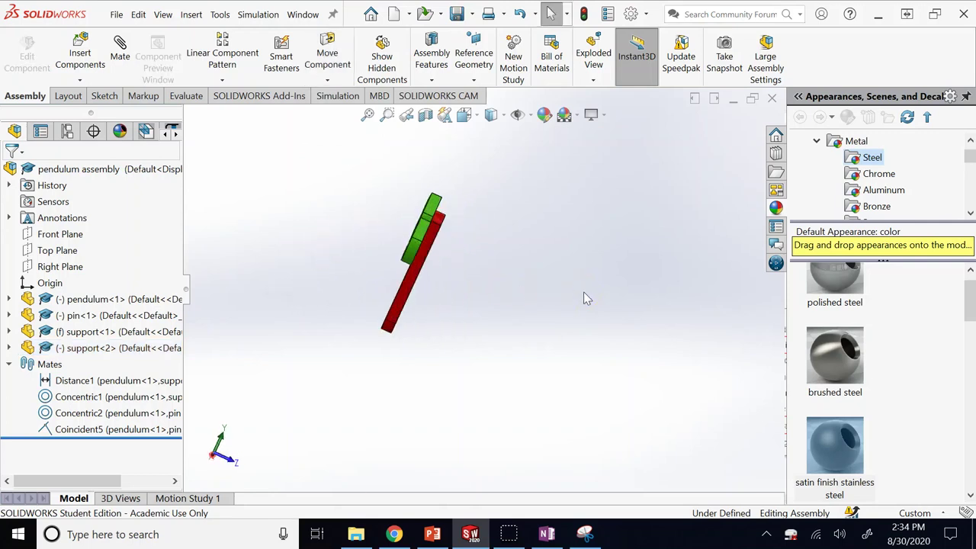
key(shift+Right)
key(shift+Right)
key(shift+Up)
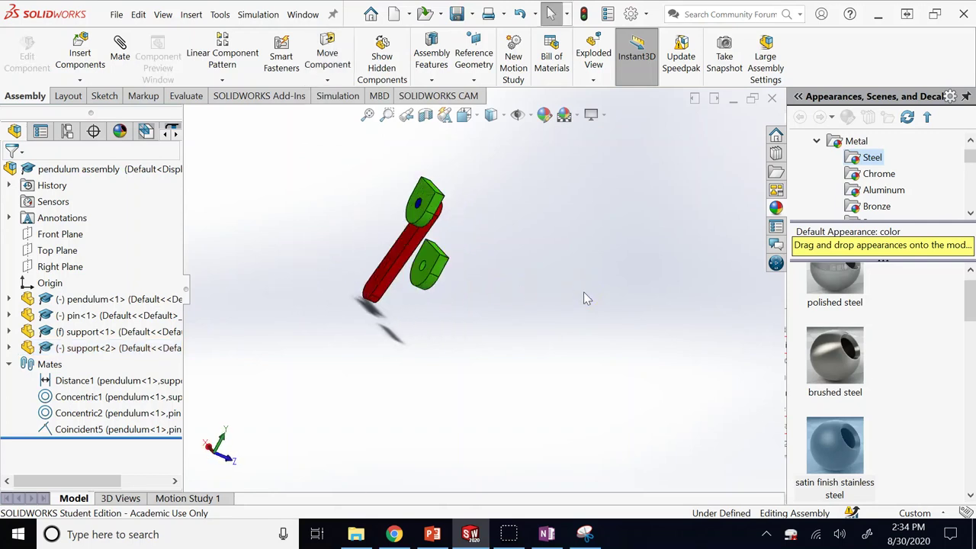
click(118, 48)
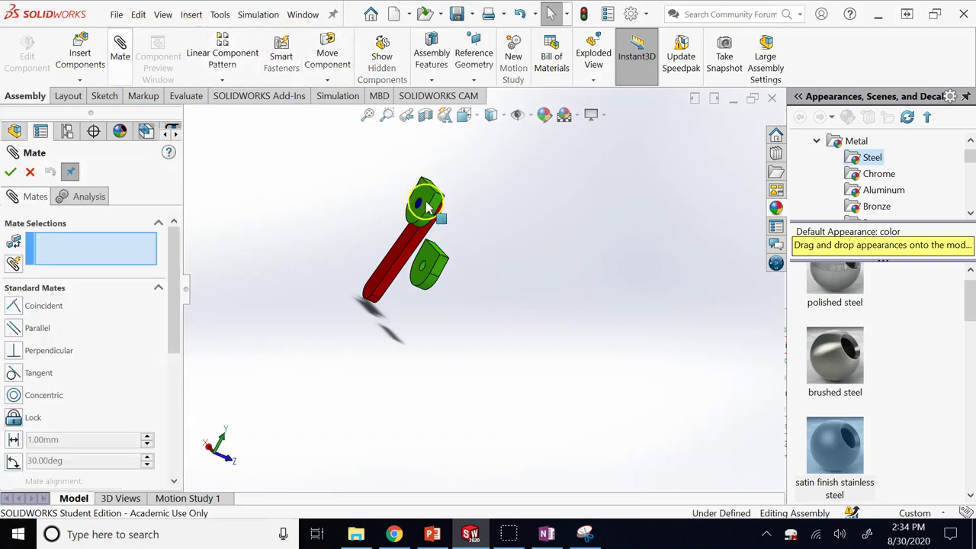
click(427, 204)
click(426, 259)
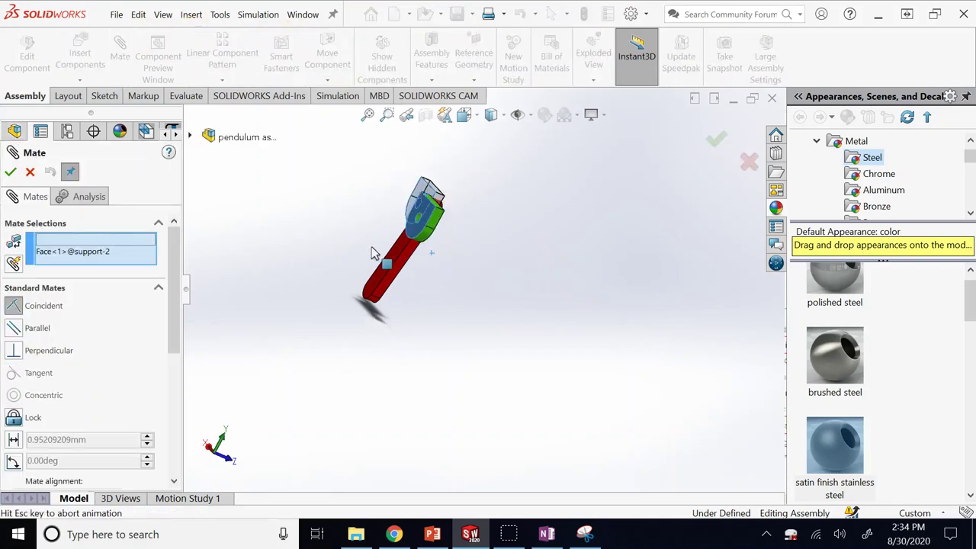
click(132, 161)
click(17, 173)
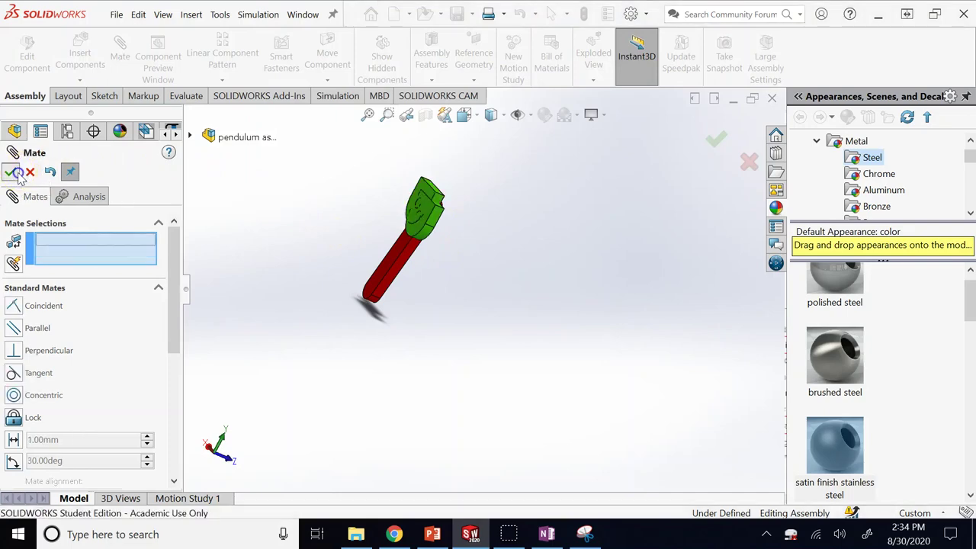
click(16, 173)
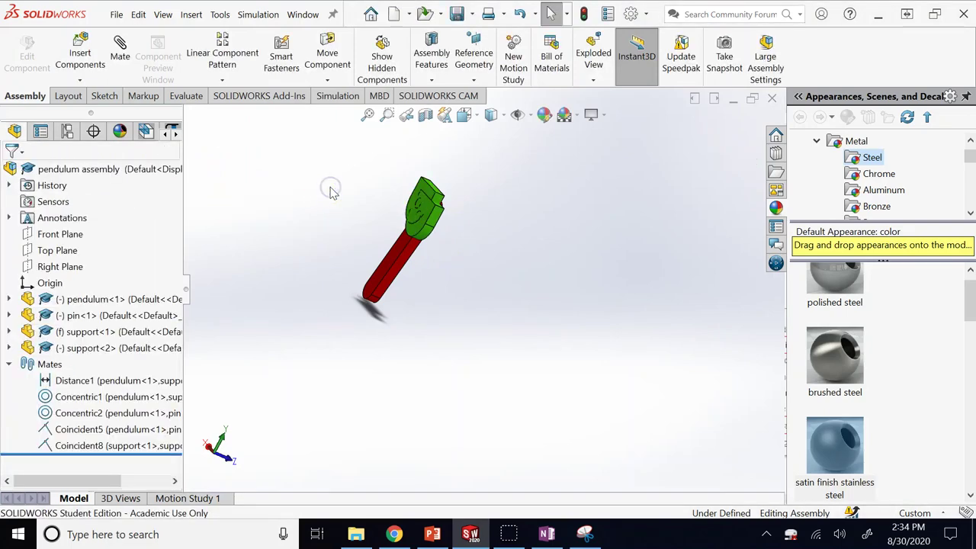
In the front view, move the second support clear of the fixed support on its left, and check both from the side.
key(space)
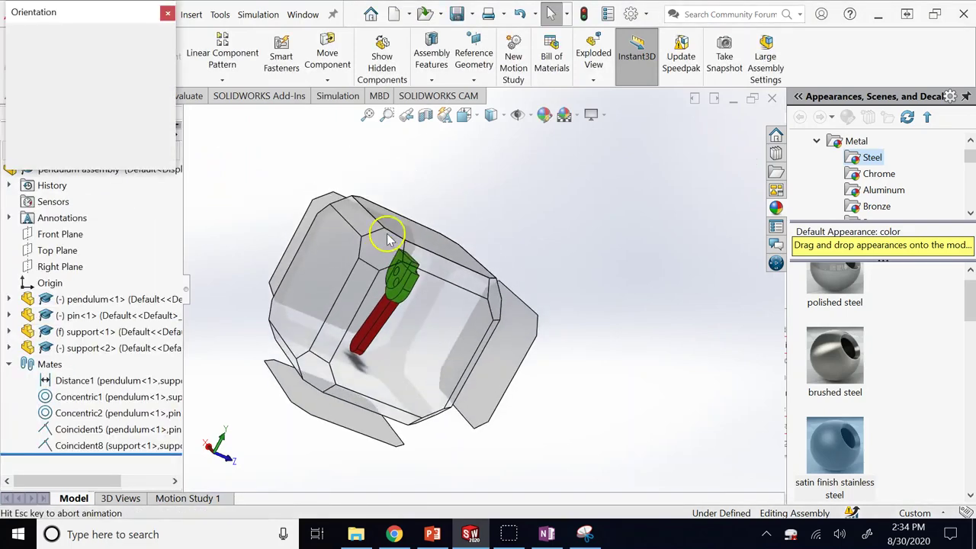
click(388, 237)
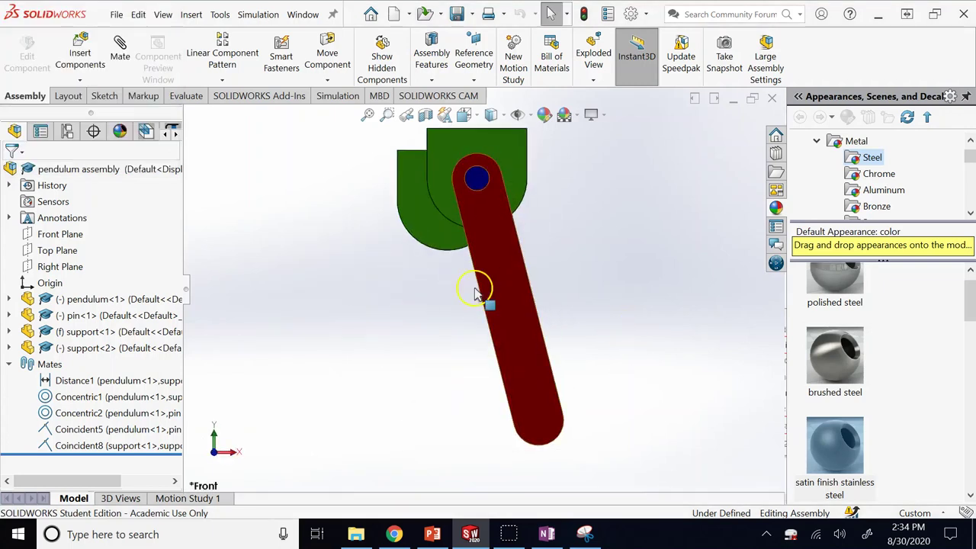
drag(407, 198, 272, 237)
click(656, 261)
key(ctrl+3)
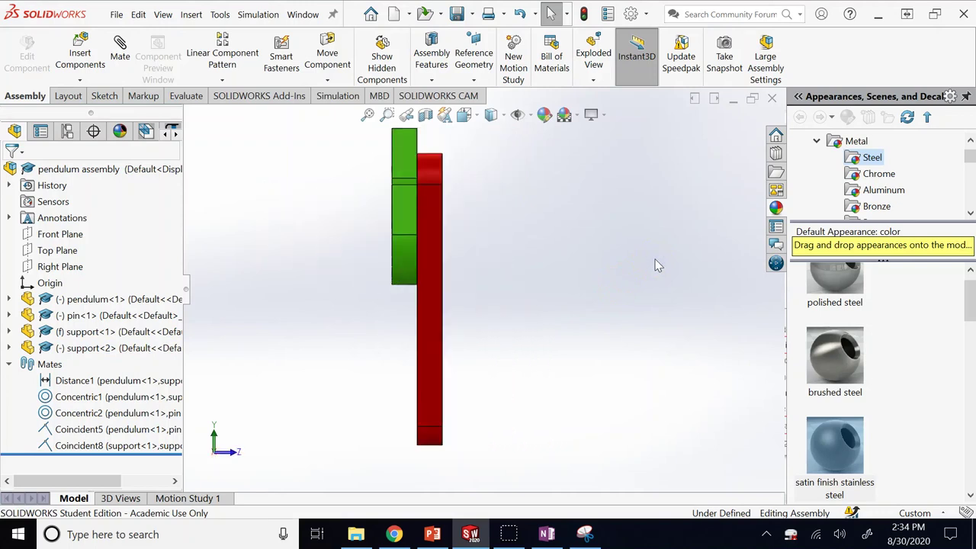
click(499, 256)
key(ctrl+7)
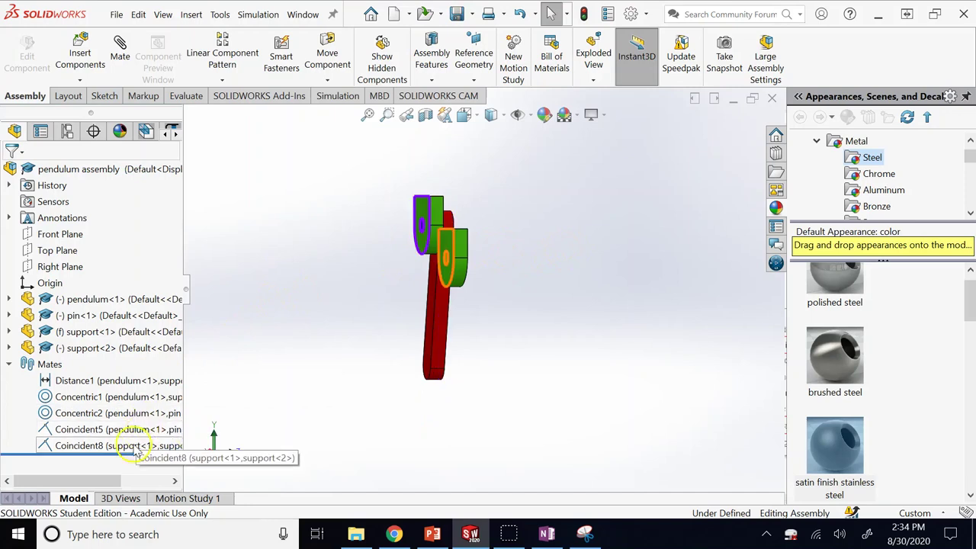
Edit the coincident mate between the two supports and change its type to a distance mate.
click(136, 451)
click(145, 406)
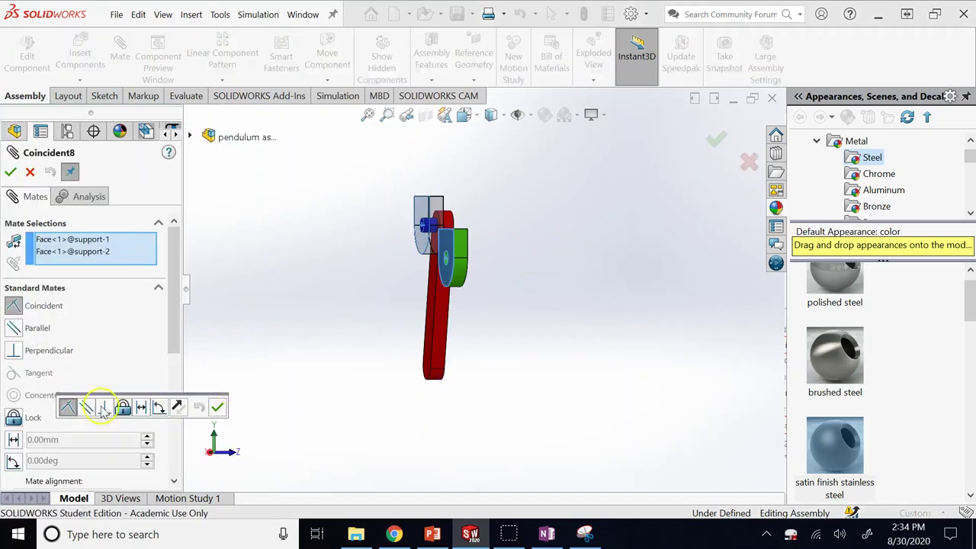
click(13, 461)
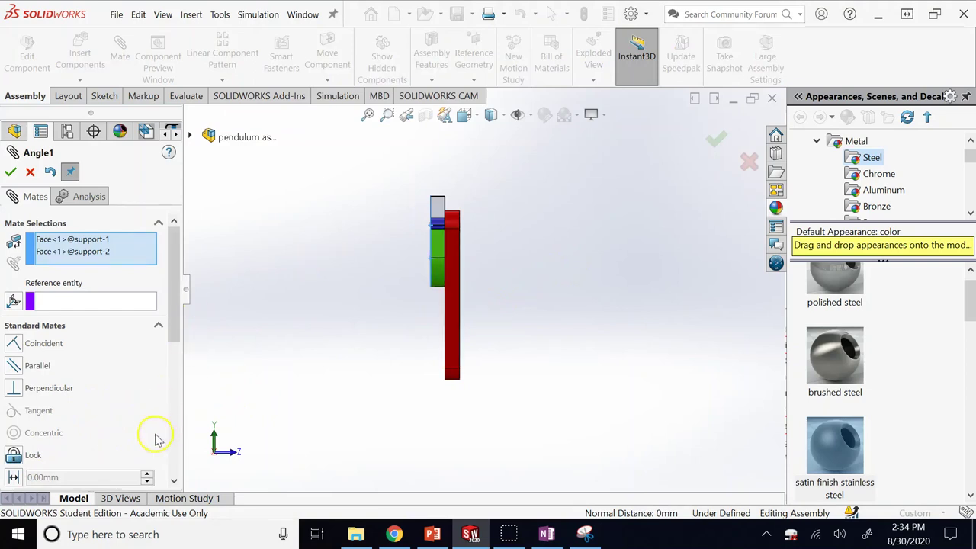
scroll(174, 475, down, 3)
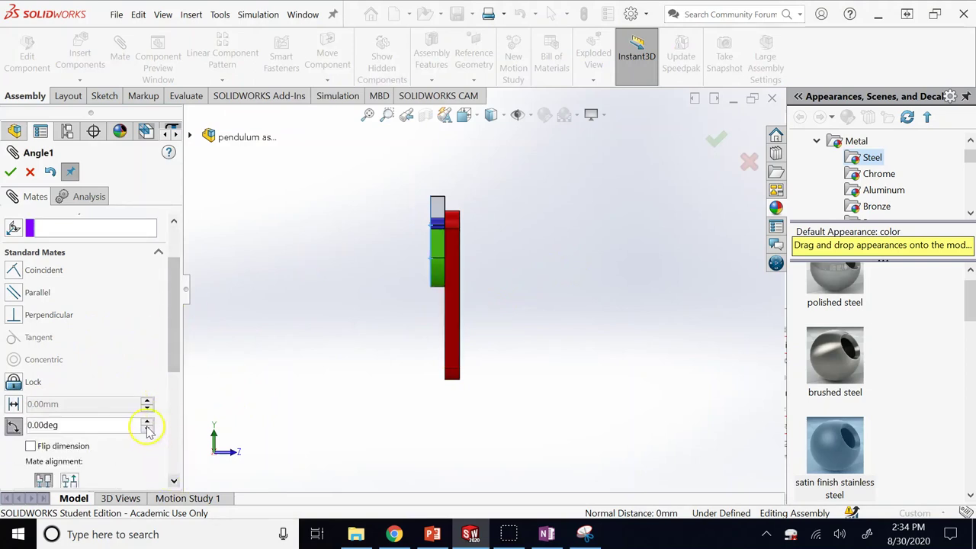
click(13, 405)
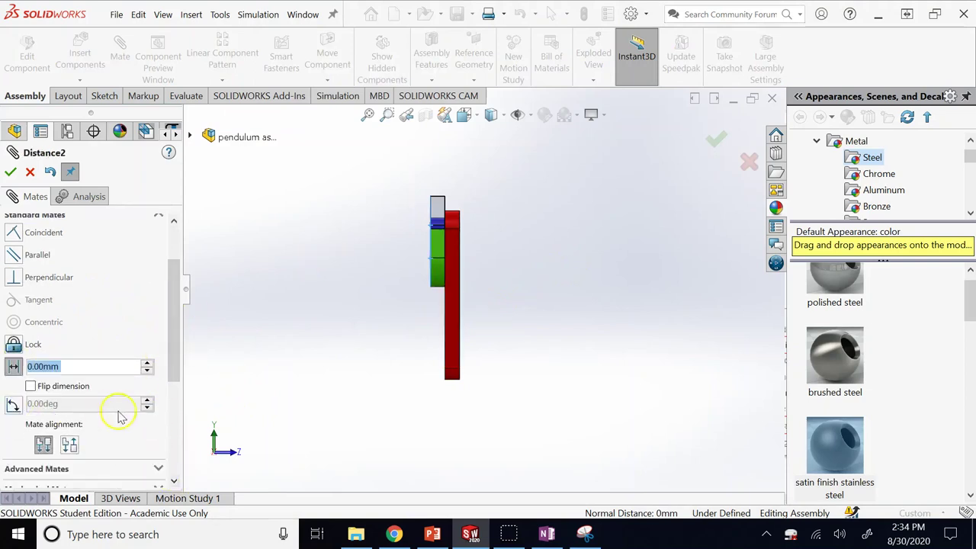
Set the distance between the supports' faces to 10 mm with the dimension flipped, and finish the mate.
click(147, 363)
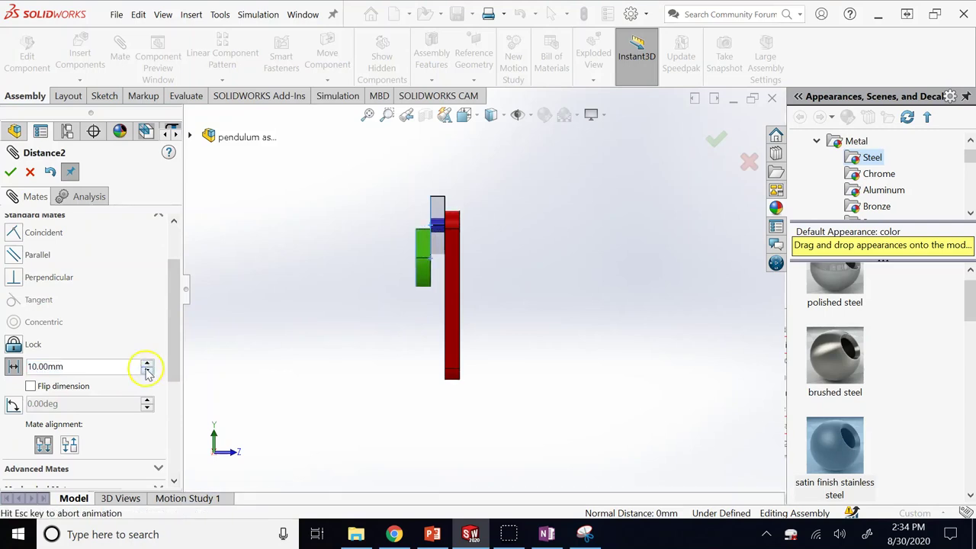
click(147, 371)
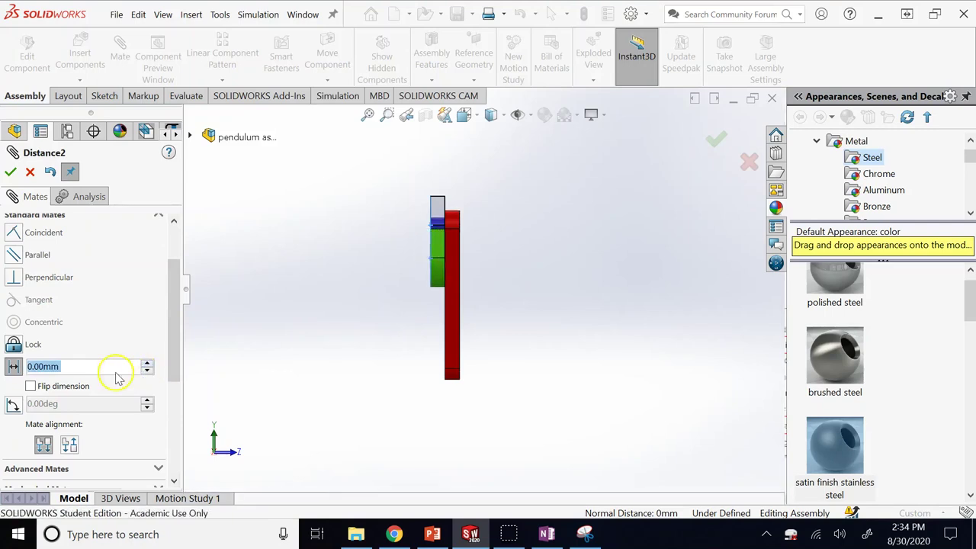
click(84, 386)
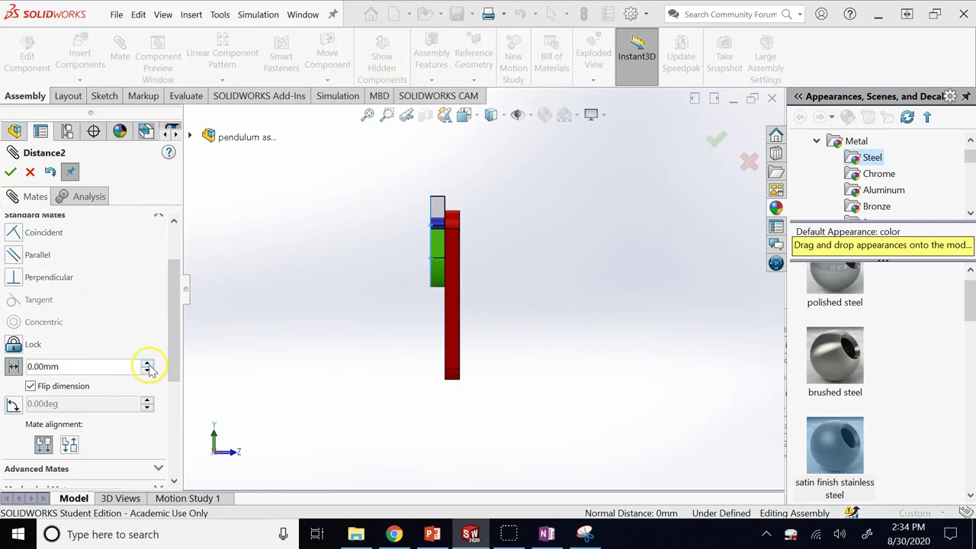
click(147, 363)
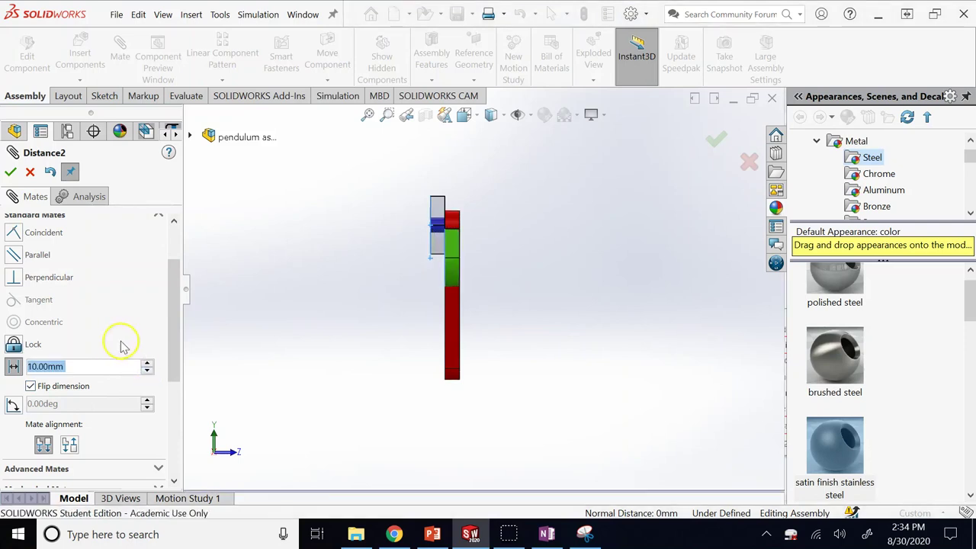
click(10, 172)
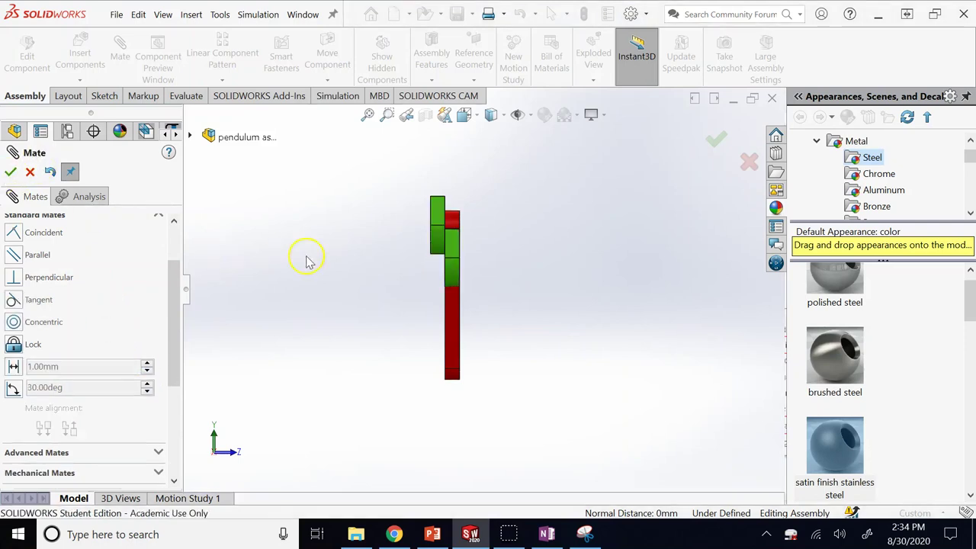
key(ctrl+1)
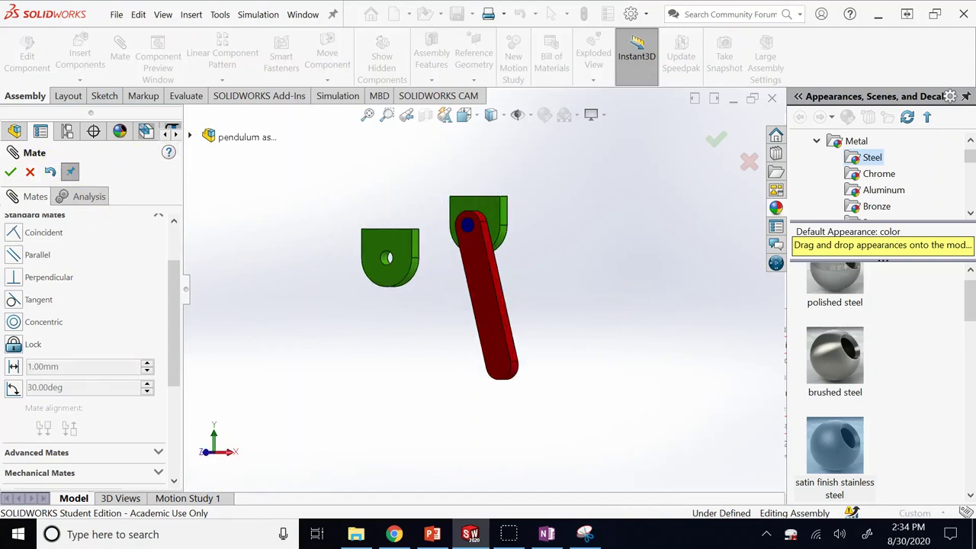
click(11, 172)
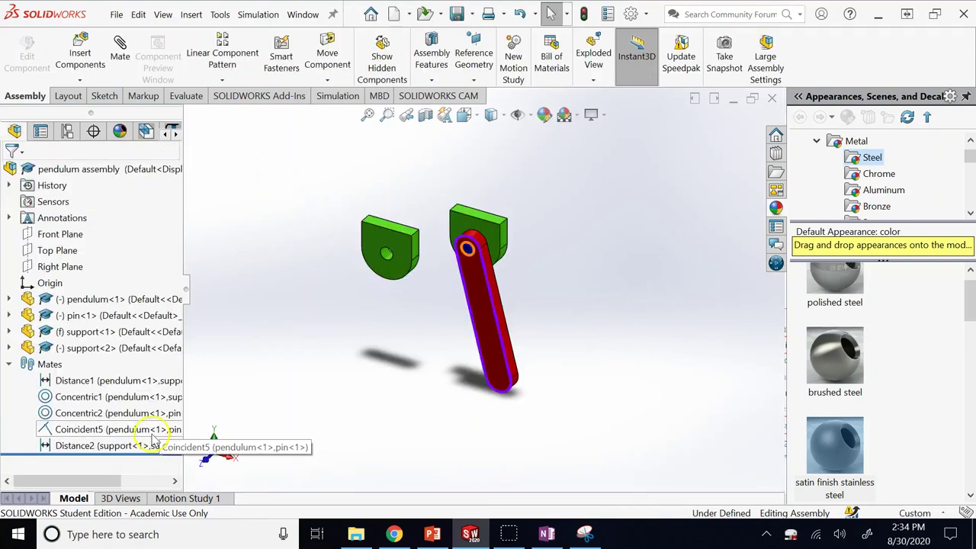
Fix the second support in place.
right_click(107, 348)
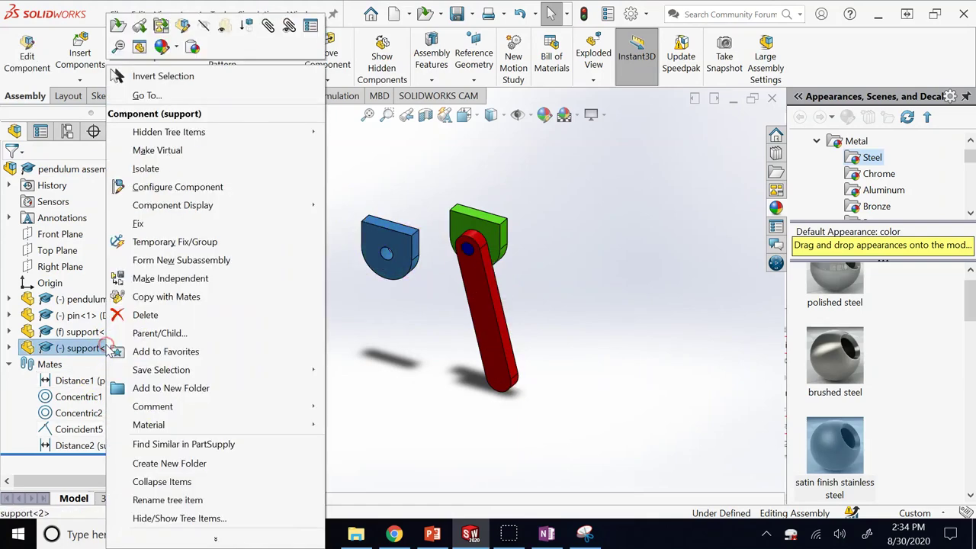
click(136, 225)
click(255, 206)
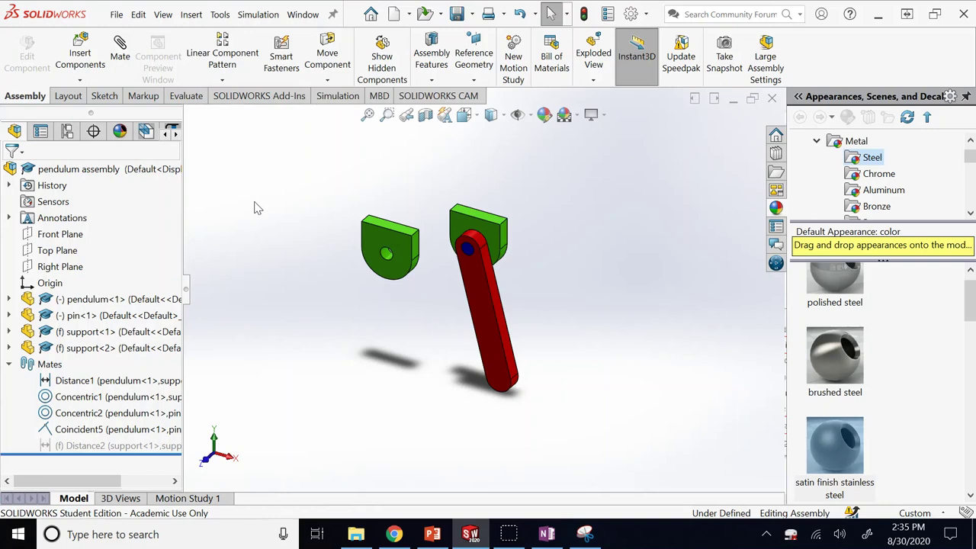
Start Move Component and swing the pendulum about its pin using Standard Drag.
click(327, 55)
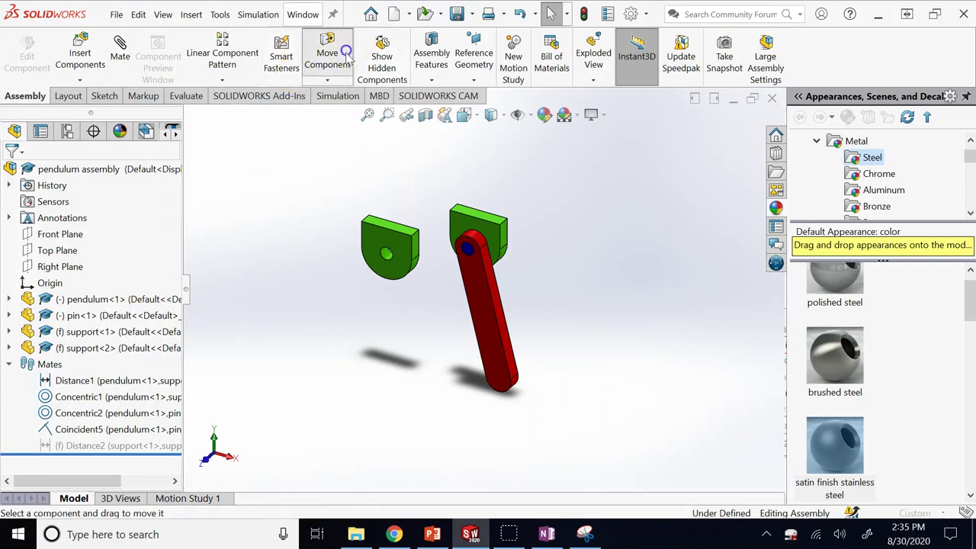
drag(482, 326, 486, 299)
click(313, 288)
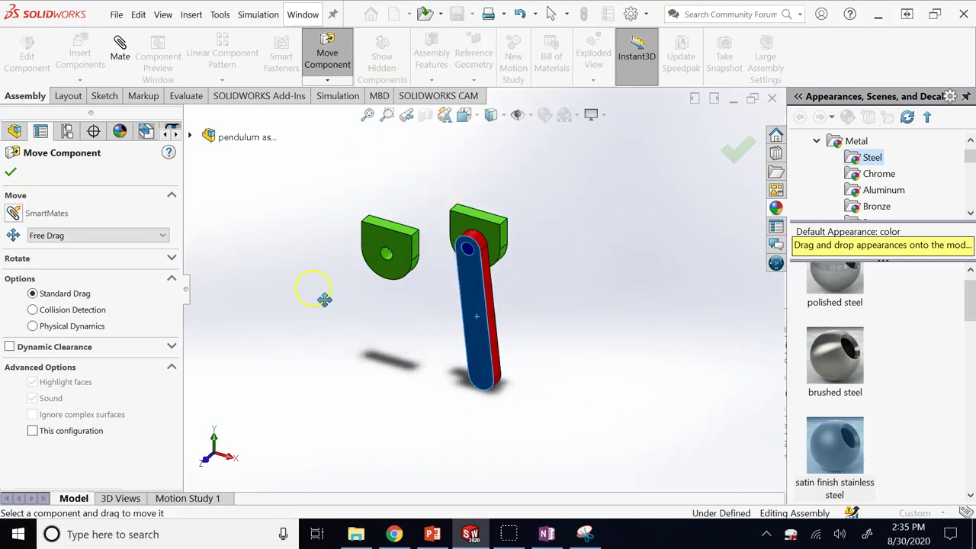
Enable Collision Detection between all components with Stop at collision, and swing the pendulum up against the second support's underside.
click(32, 311)
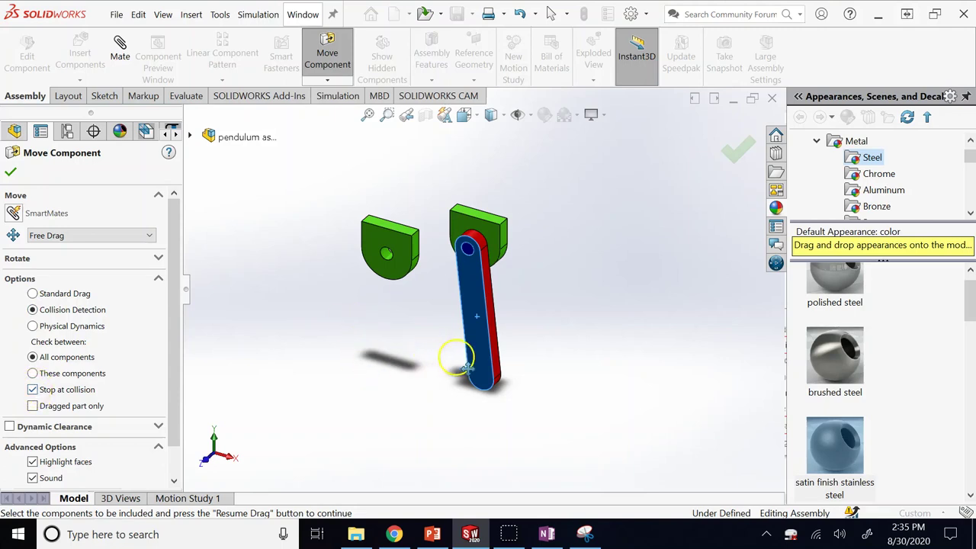
drag(475, 353, 389, 241)
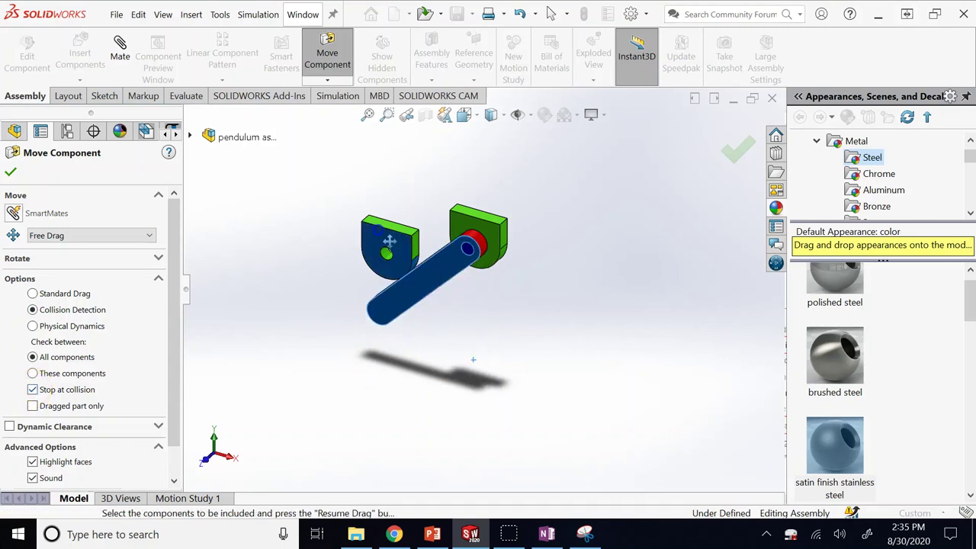
drag(425, 296, 363, 190)
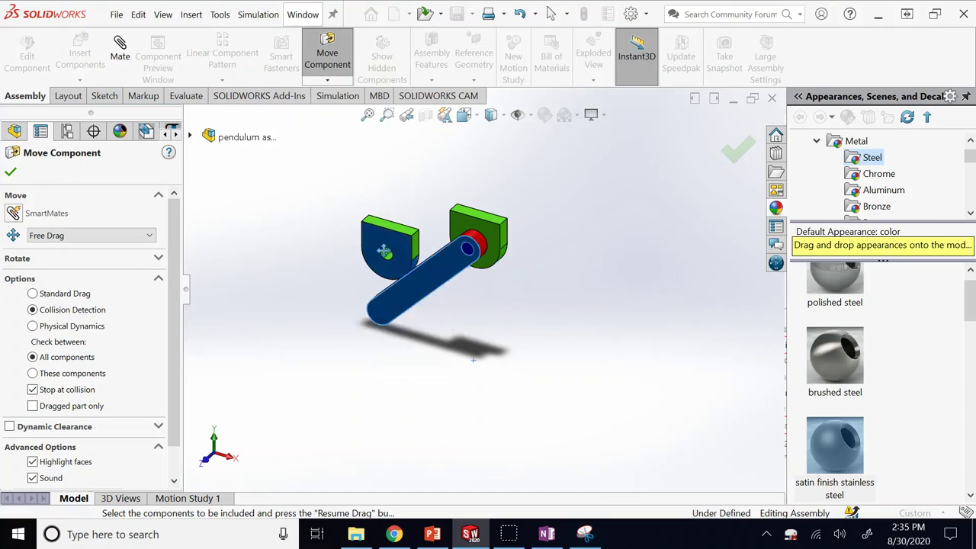
scroll(425, 296, down, 3)
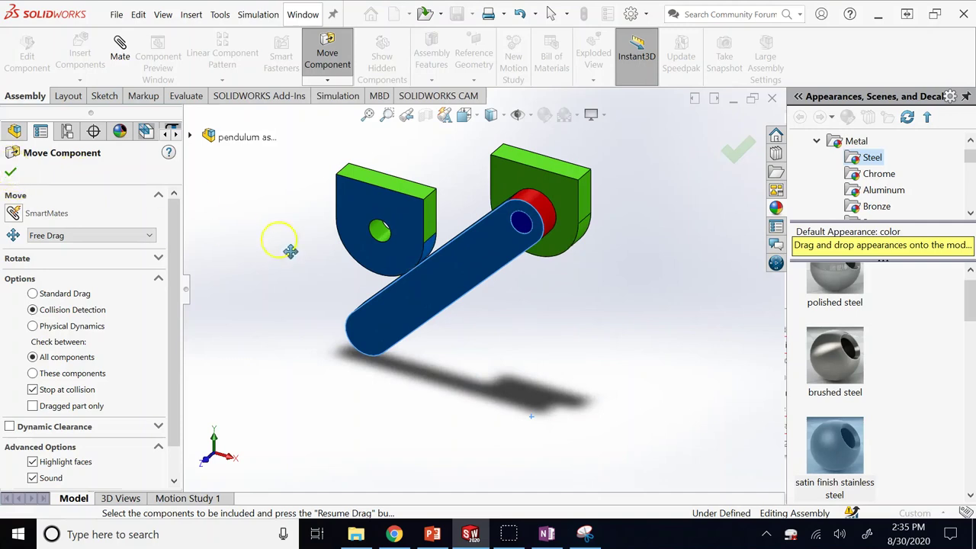
scroll(417, 340, up, 3)
drag(429, 306, 399, 261)
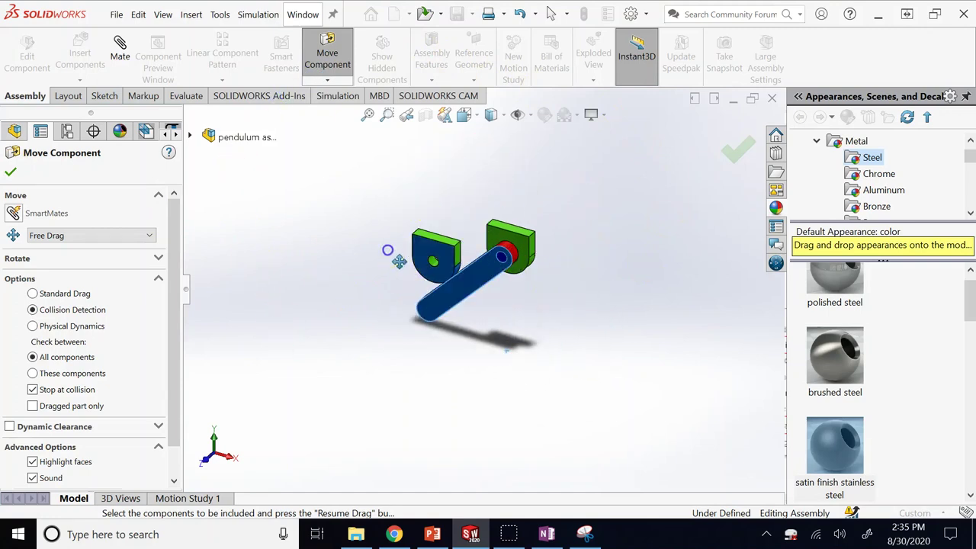
Swing the pendulum onto the second support's top, return it to hanging clear, and swing it back into the support's underside.
drag(452, 311, 331, 284)
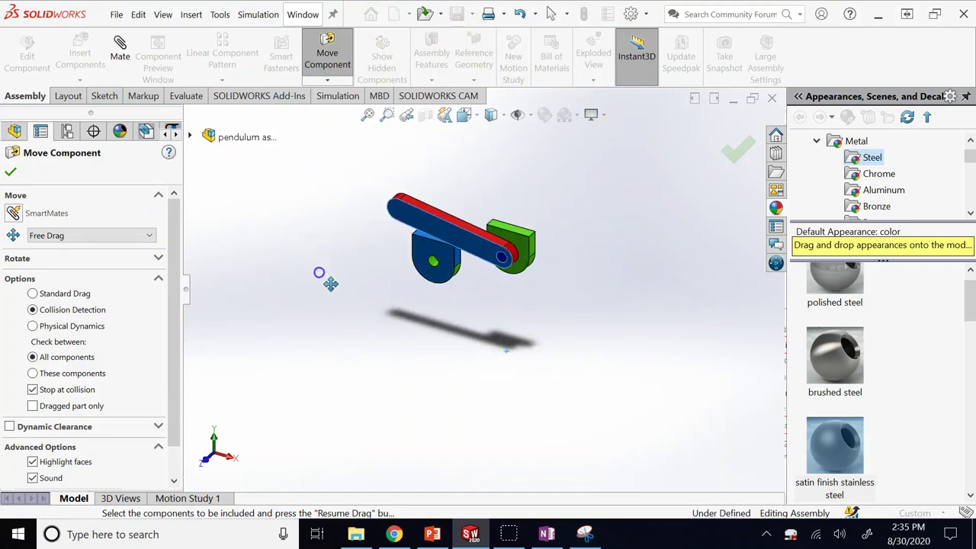
drag(345, 240, 556, 312)
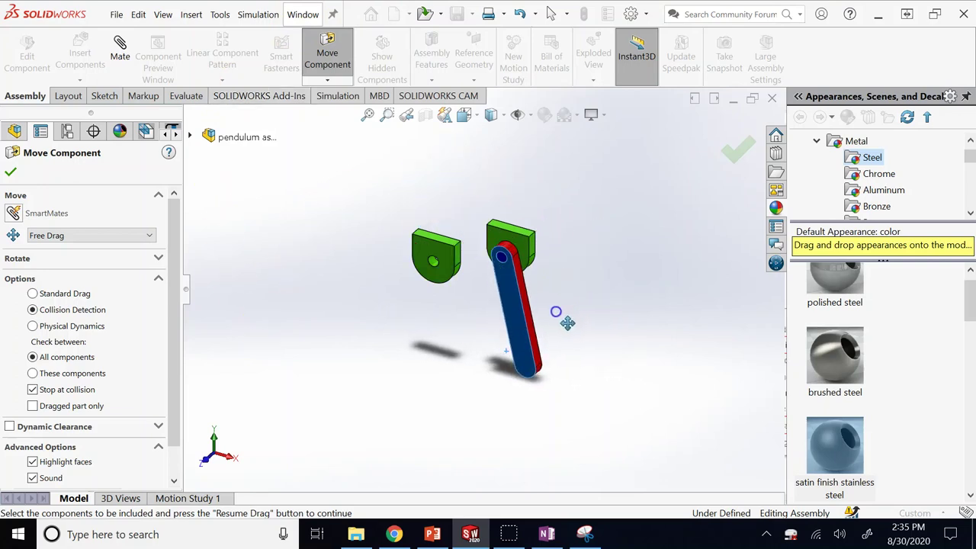
key(ctrl+1)
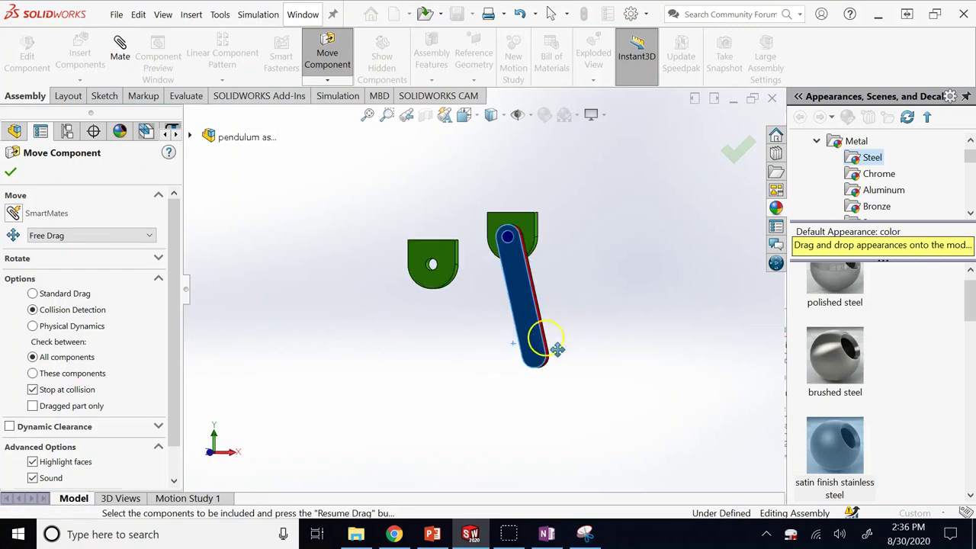
drag(539, 357, 394, 232)
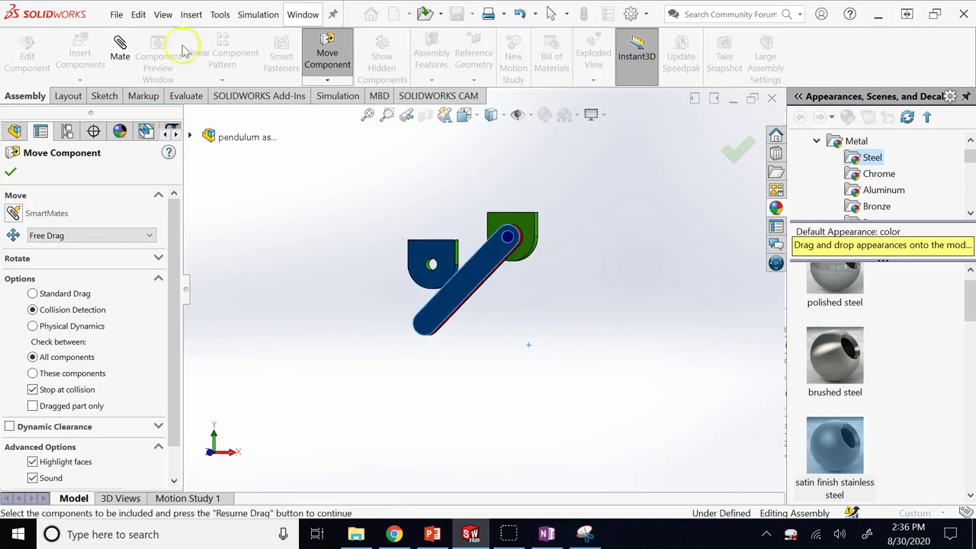
Close Move Component and measure the angle between the pendulum's lower long edge and the first support's outer vertical edge.
click(11, 172)
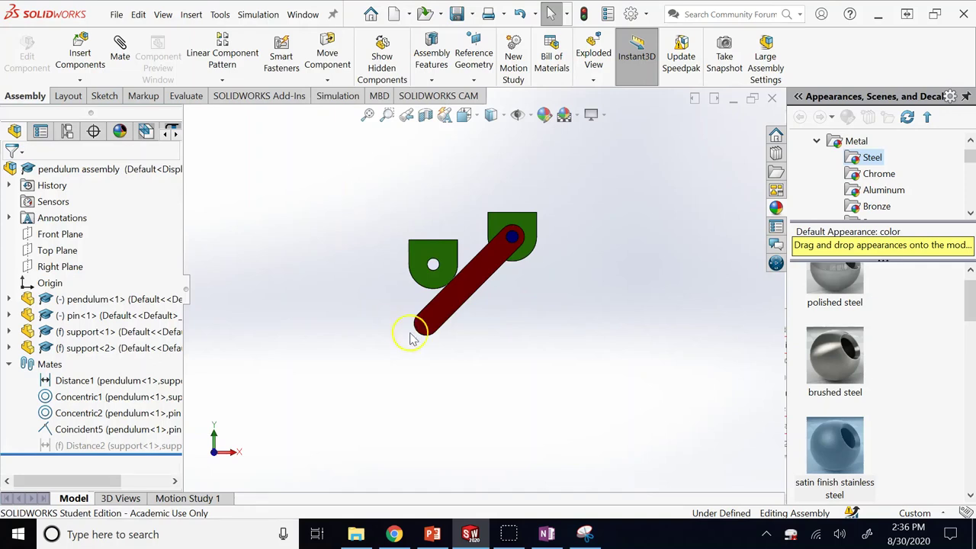
scroll(479, 296, down, 5)
scroll(479, 293, up, 3)
scroll(560, 194, down, 1)
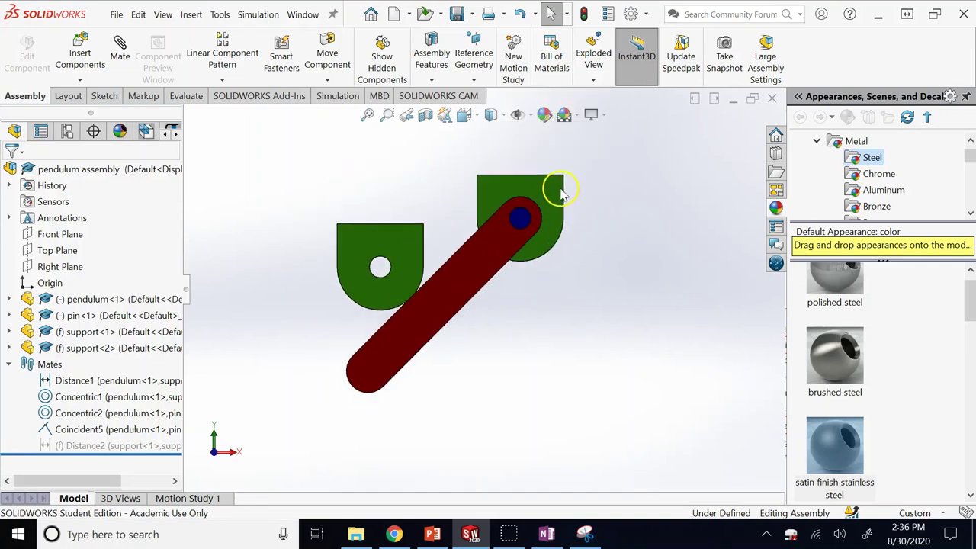
click(197, 96)
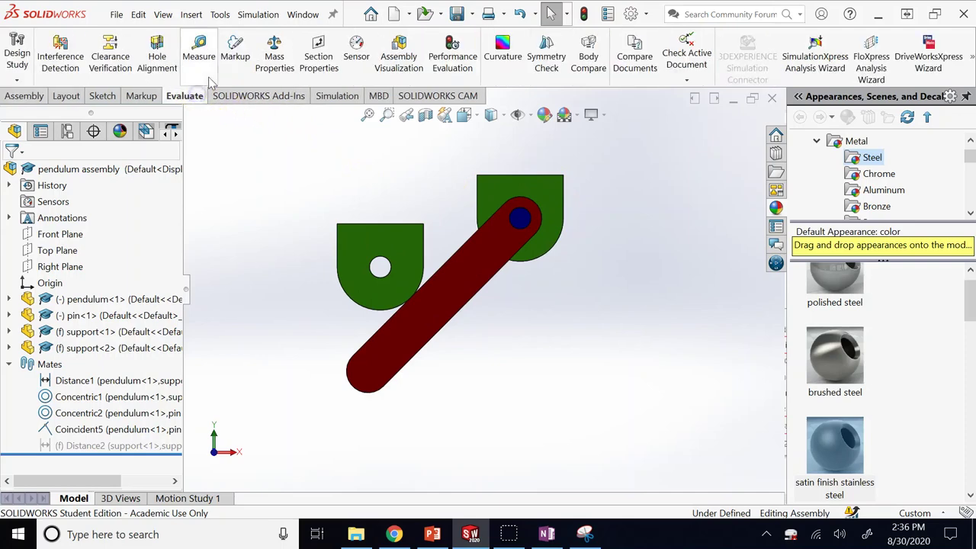
click(200, 57)
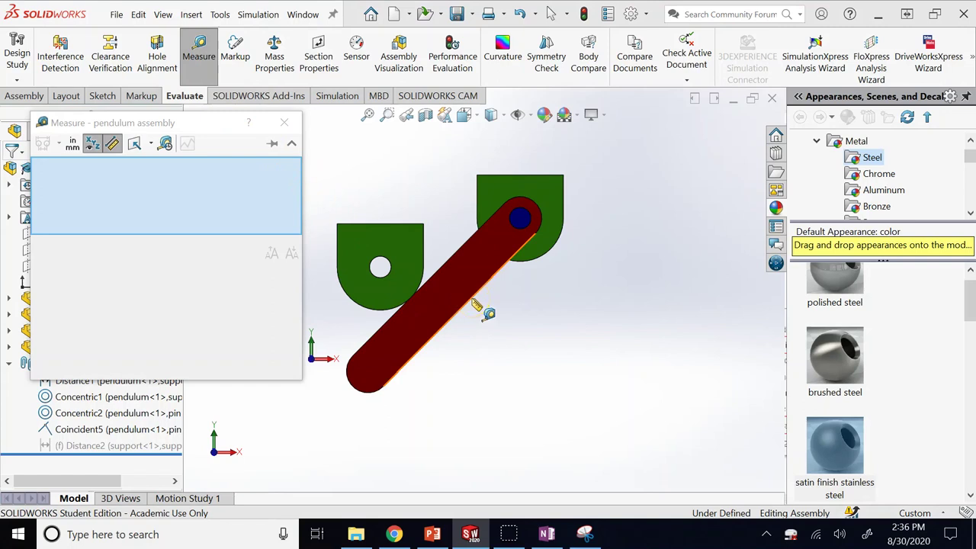
click(473, 300)
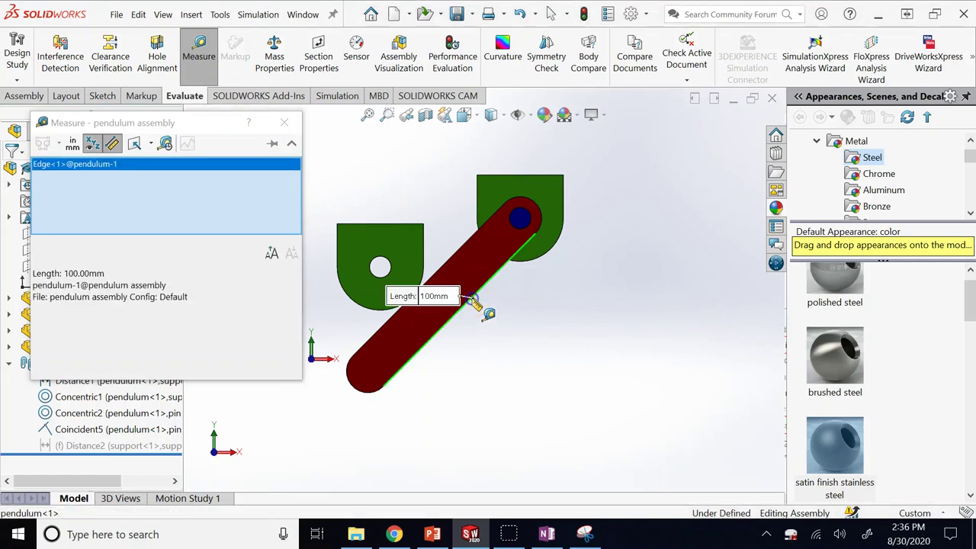
click(564, 201)
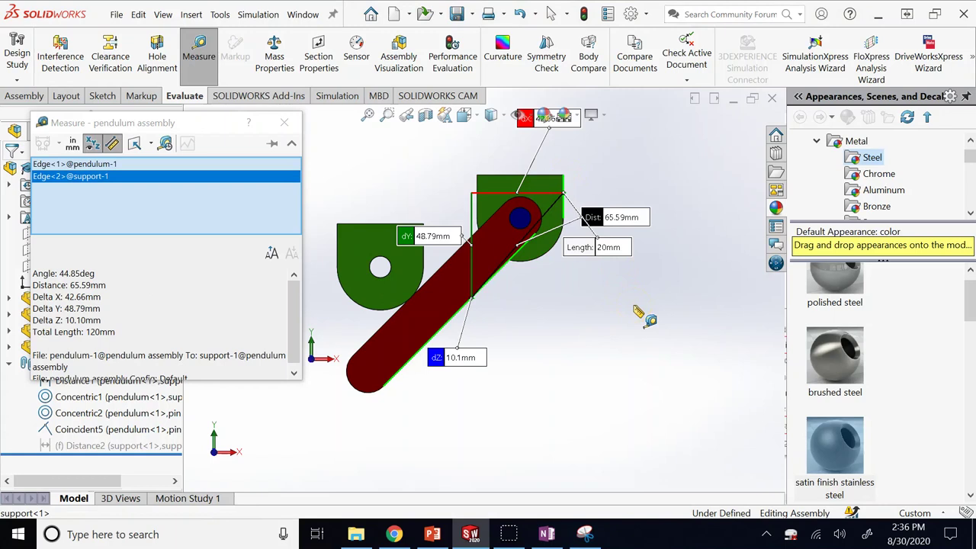
double_click(76, 273)
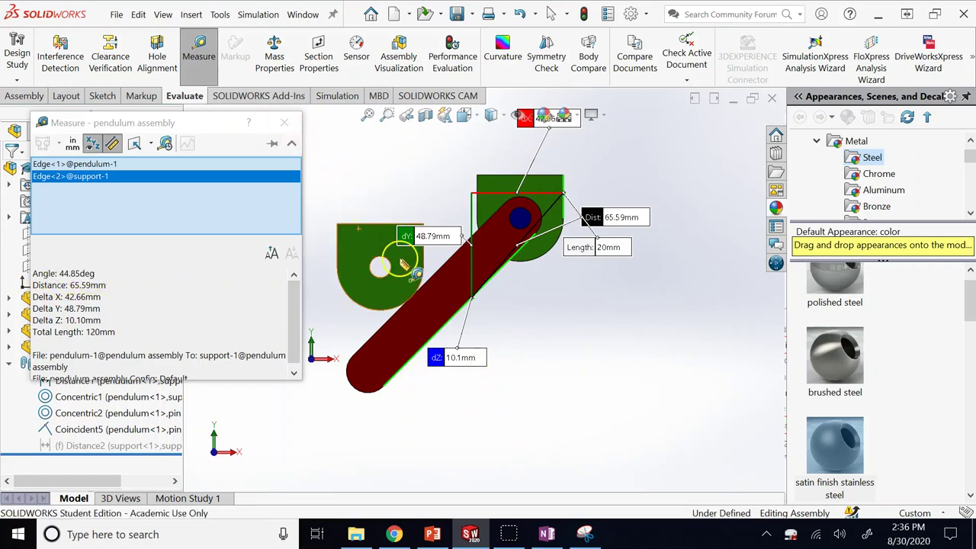
click(289, 128)
Run Interference Detection on the whole pendulum assembly in isometric view, with the pendulum resting against the second support.
key(ctrl+7)
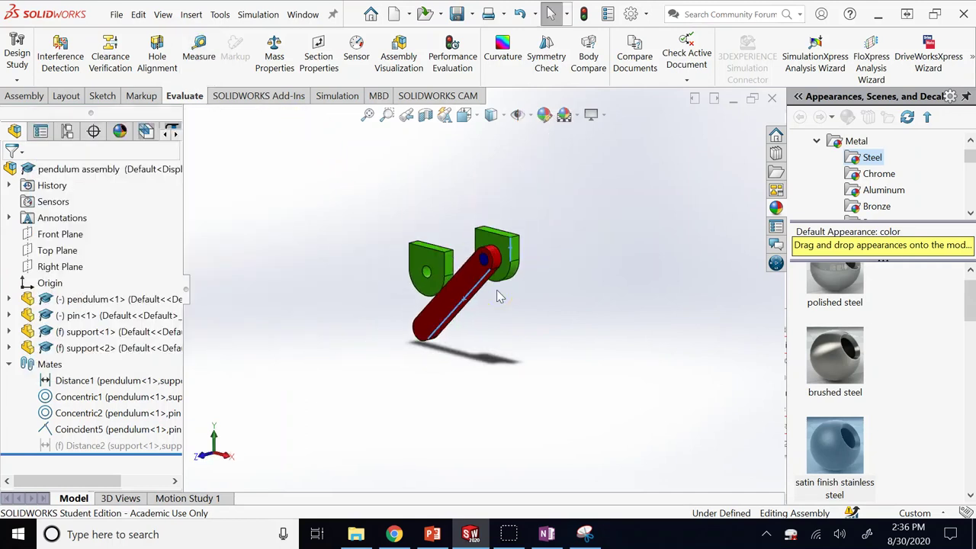
click(62, 55)
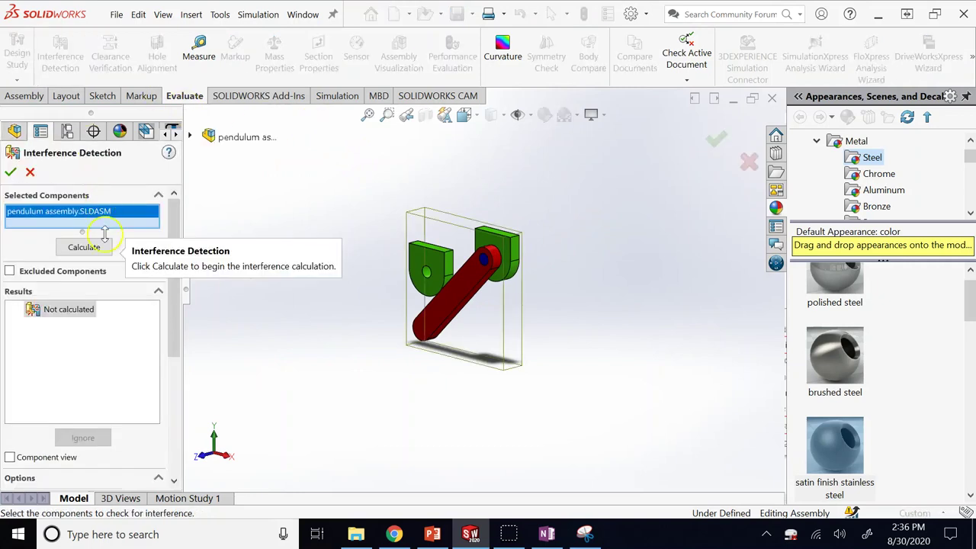
click(84, 248)
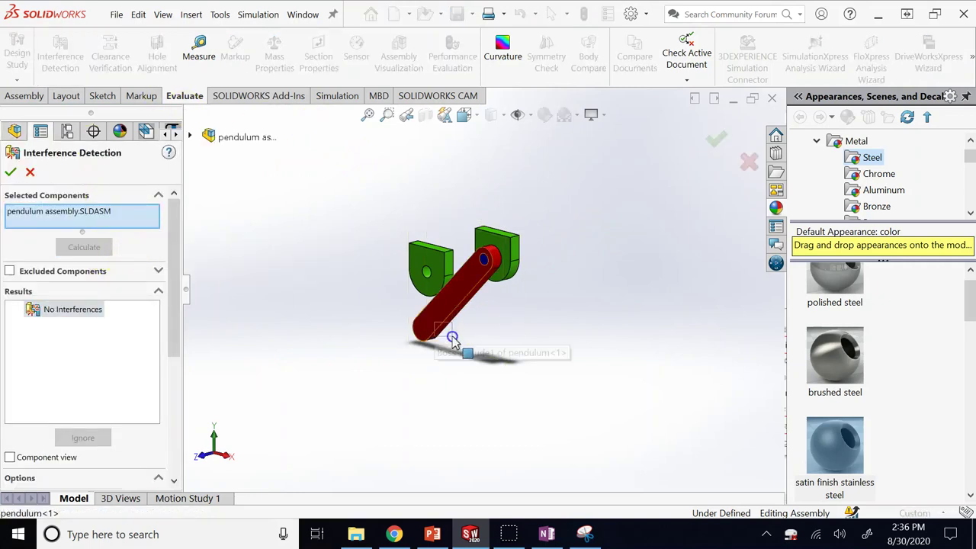
click(63, 213)
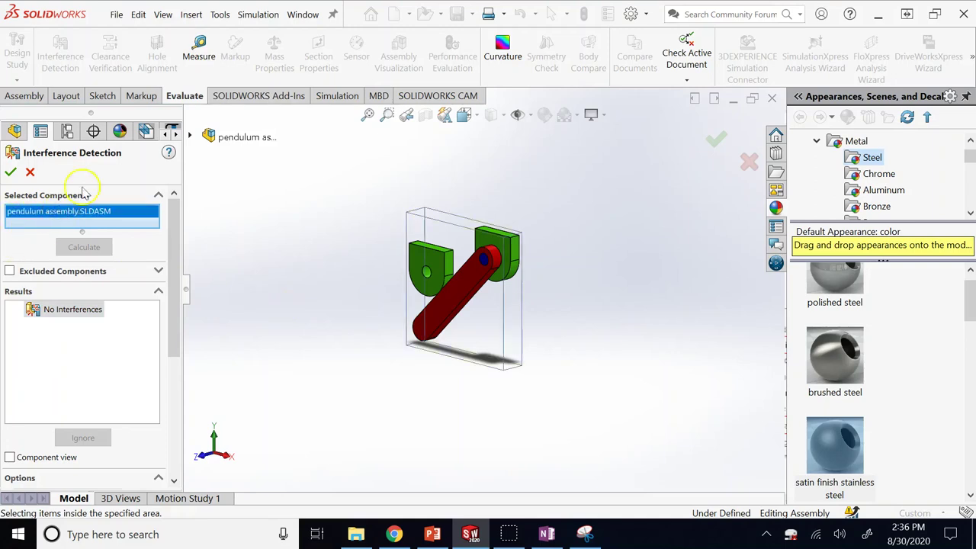
click(71, 316)
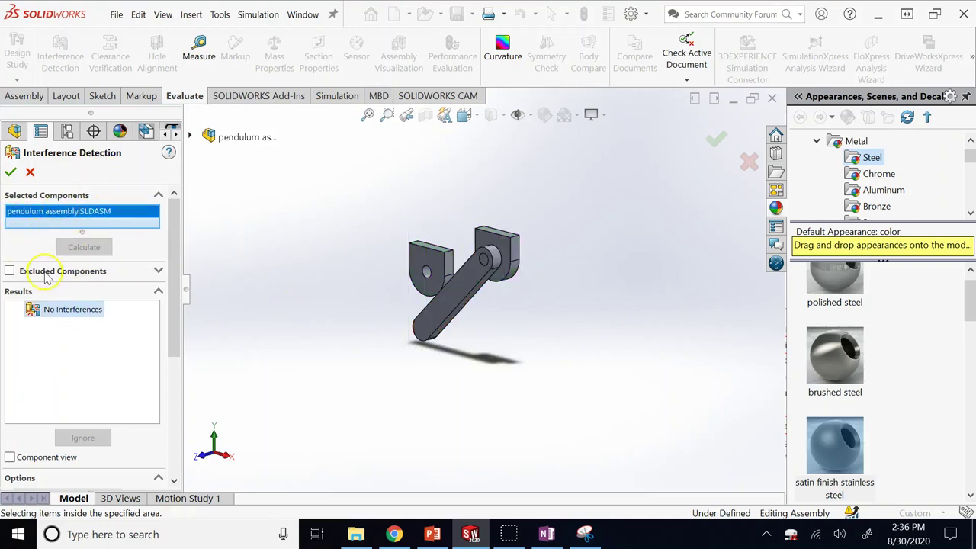
Recalculate the assembly's interferences with Excluded Components turned off, and close Interference Detection.
click(11, 271)
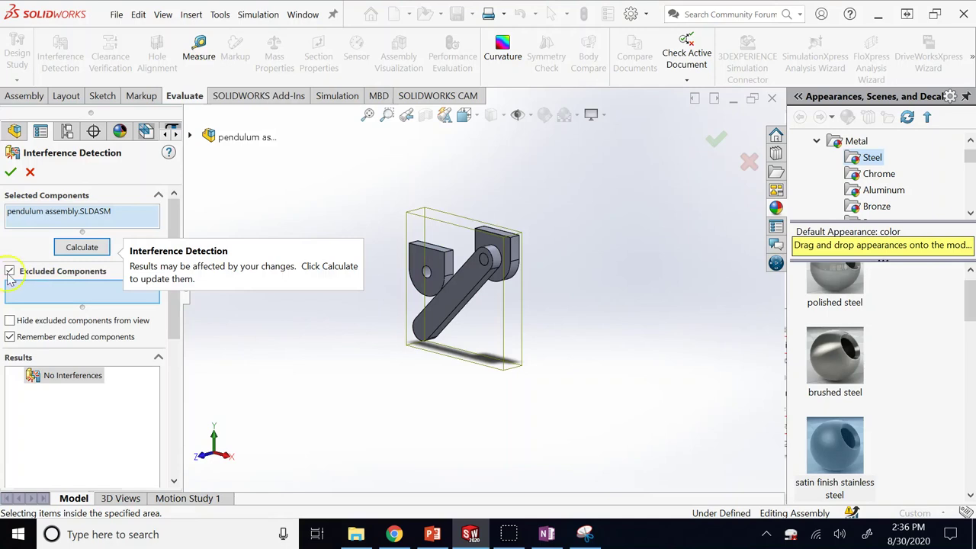
click(10, 271)
click(82, 247)
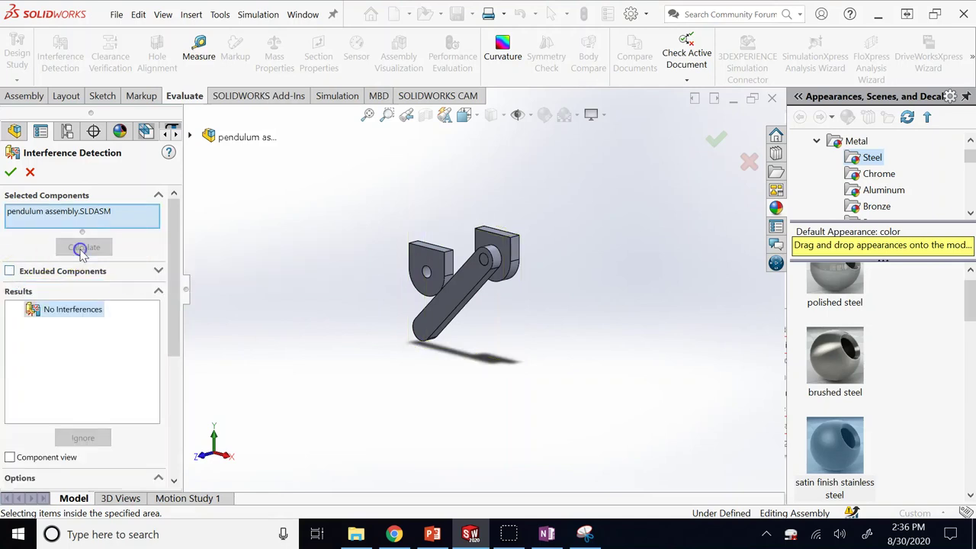
click(80, 217)
right_click(80, 212)
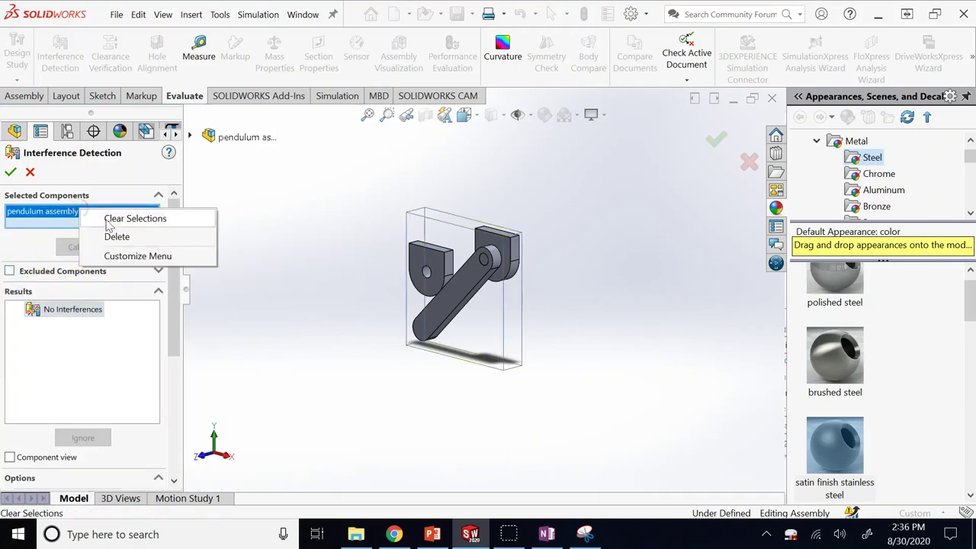
click(299, 220)
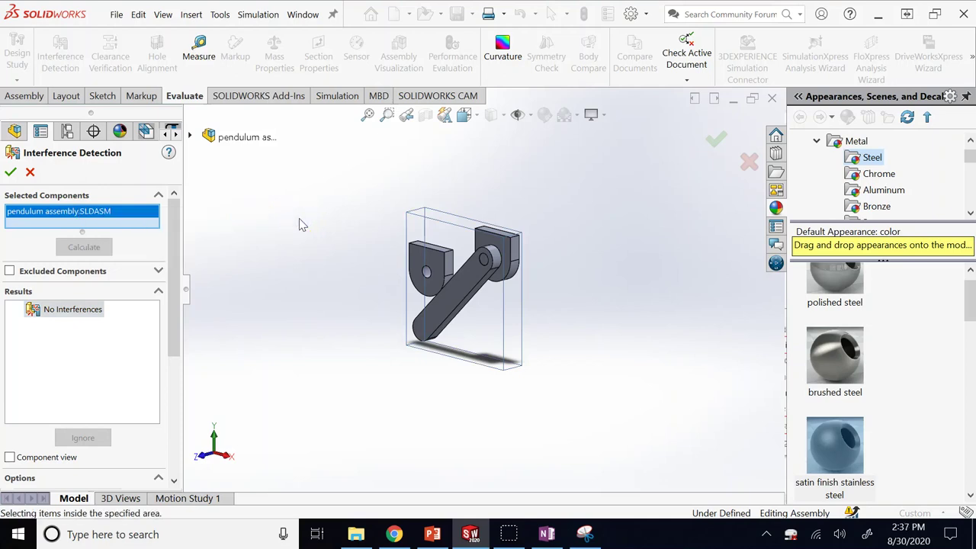
click(13, 172)
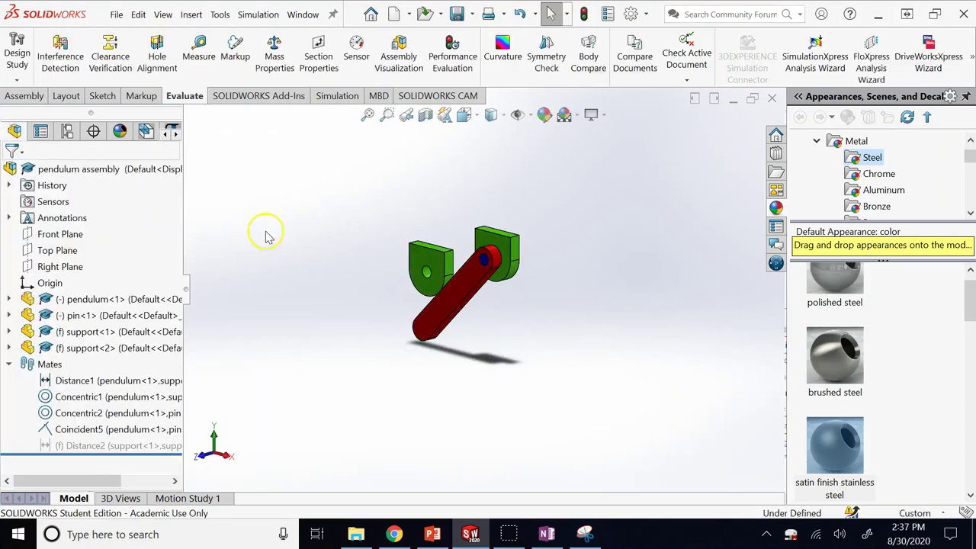
Collapse the Mates folder and swing the pendulum up so that it passes through the second support.
click(10, 364)
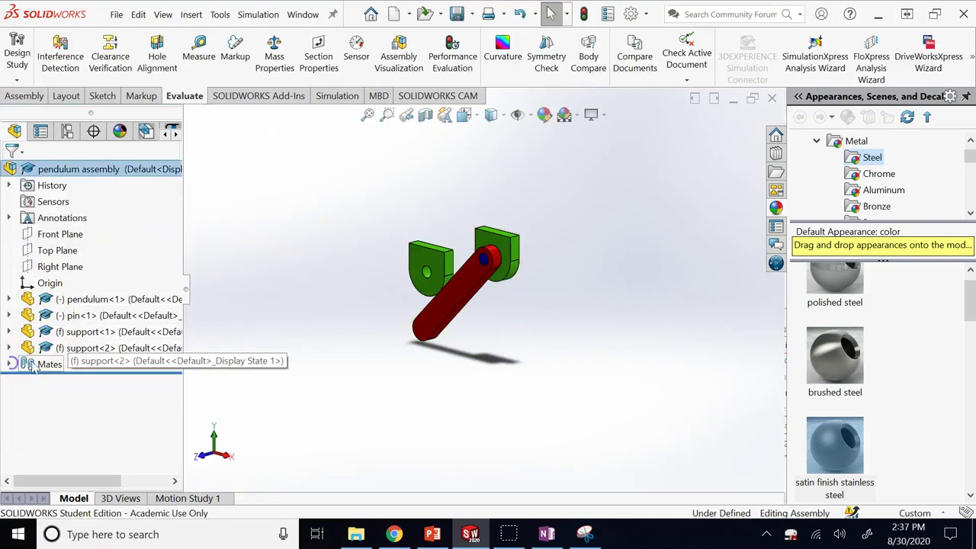
click(88, 348)
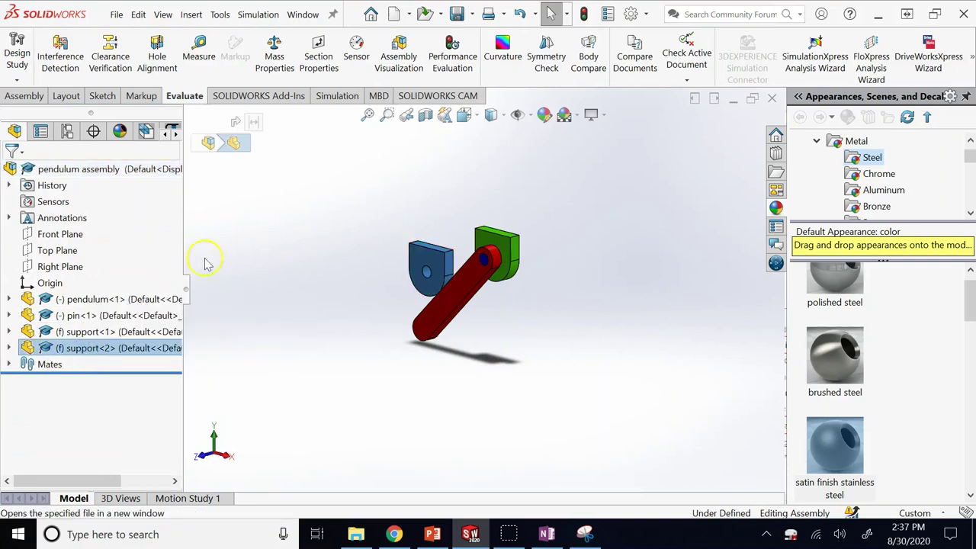
click(262, 213)
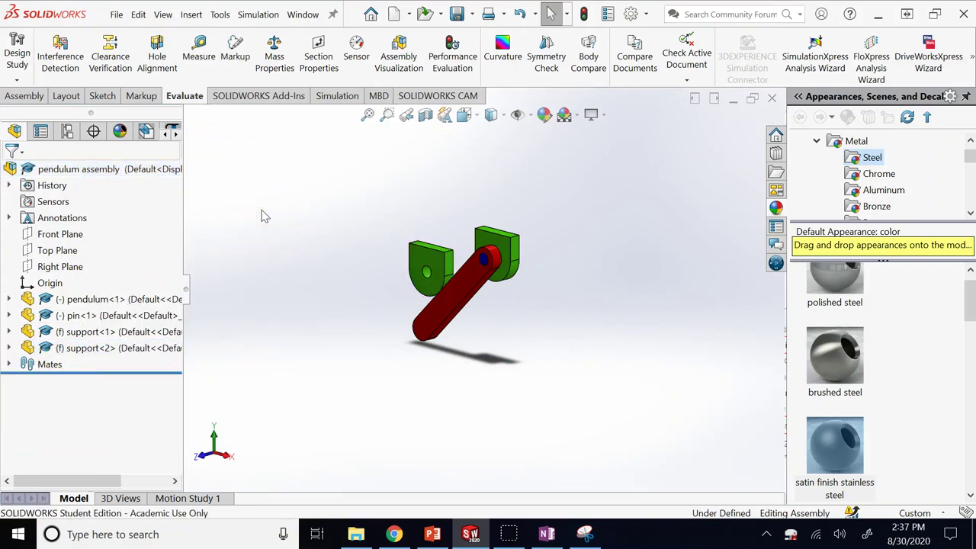
scroll(445, 260, down, 5)
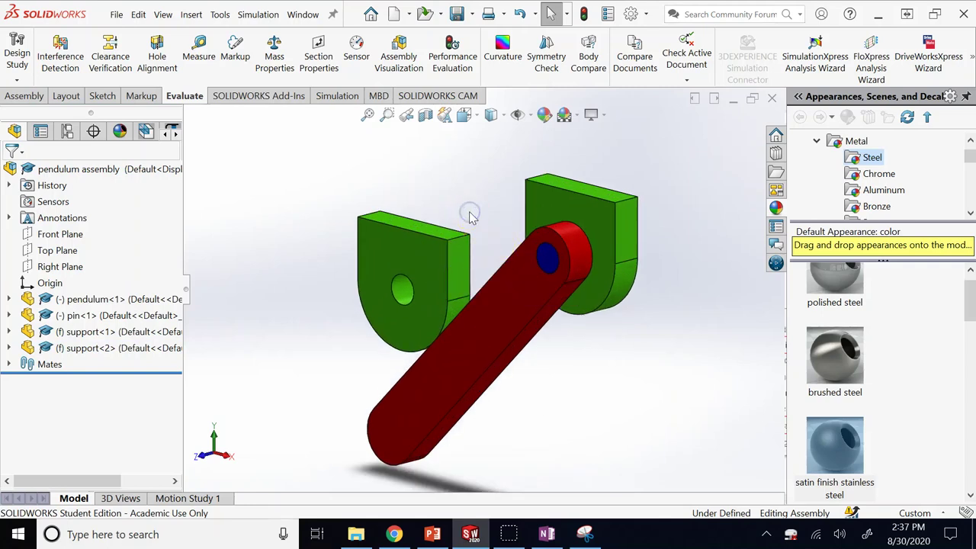
drag(496, 331, 425, 263)
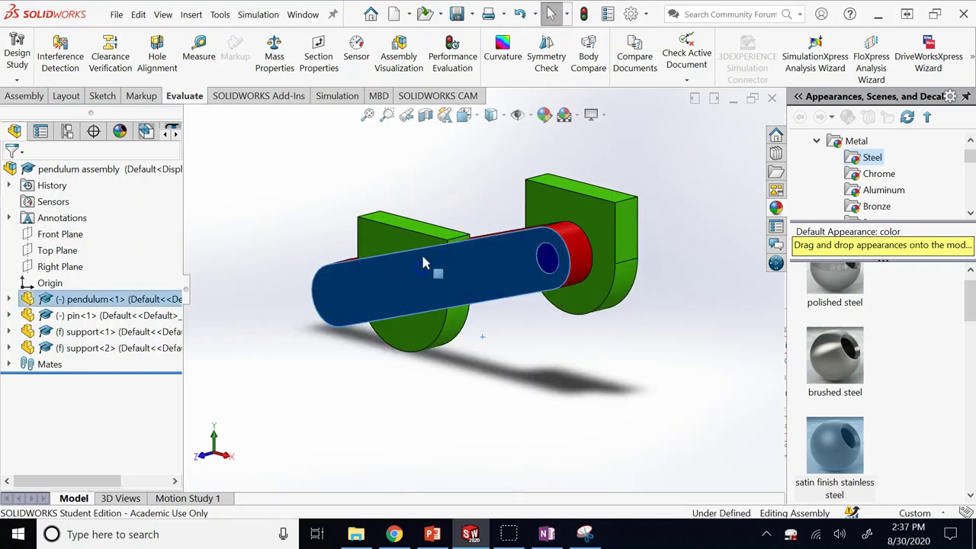
click(476, 164)
Examine the overlap between the pendulum and the second support from the side and from above.
key(Right)
key(Right)
key(Right)
key(Right)
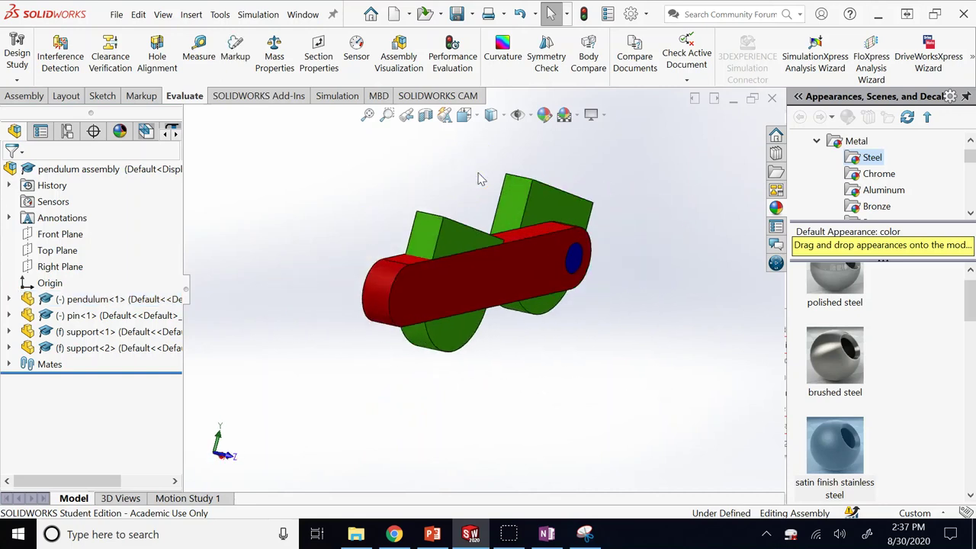
key(Left)
key(Left)
key(Left)
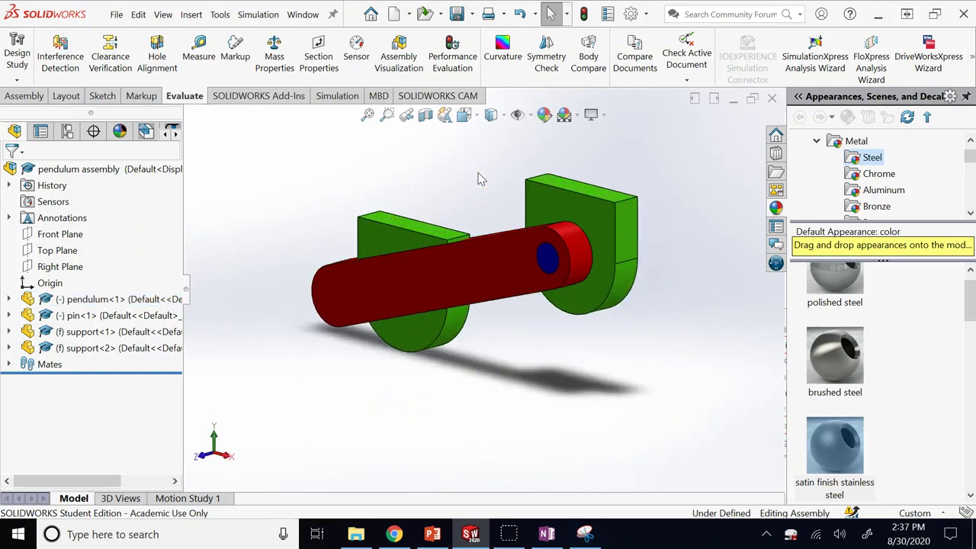
key(Down)
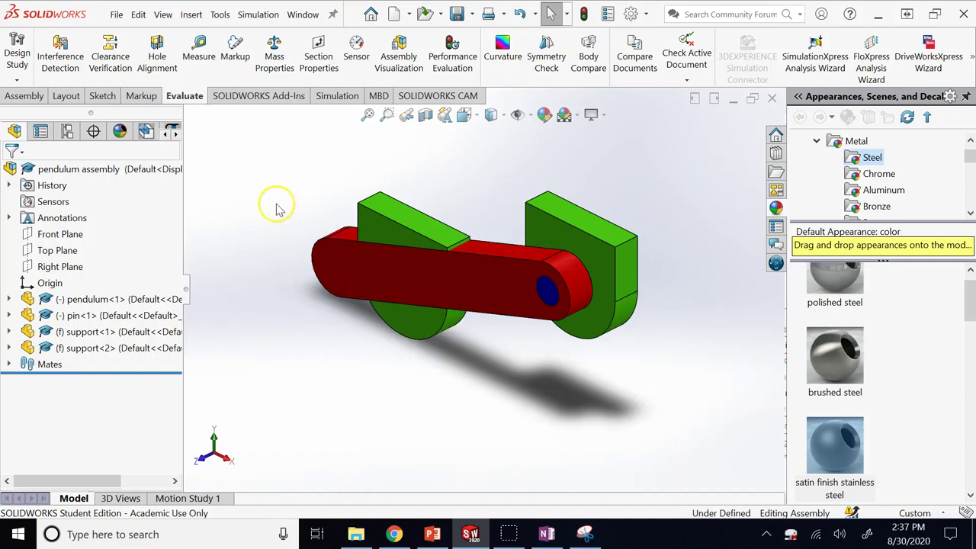
Calculate interferences for the whole assembly with the pendulum overlapping the second support, and close the check.
click(61, 55)
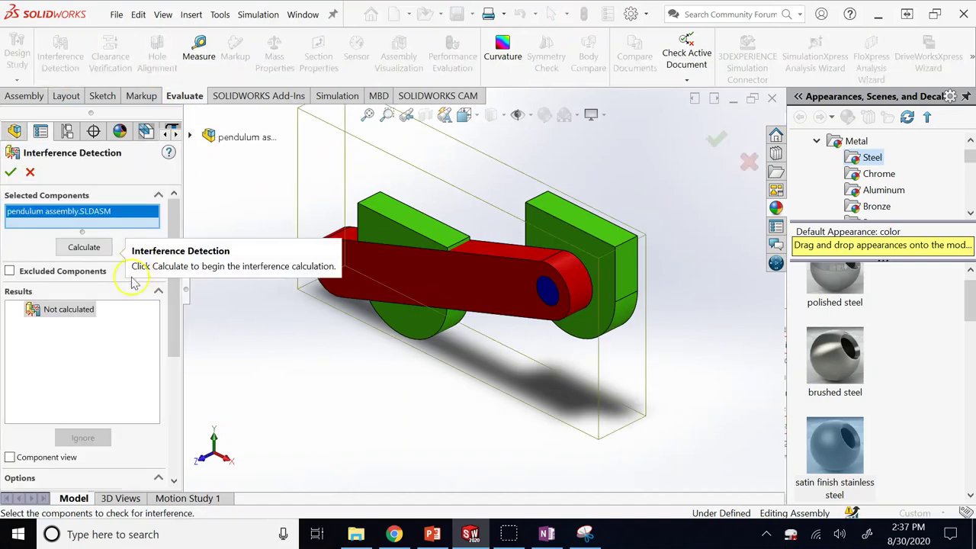
click(90, 252)
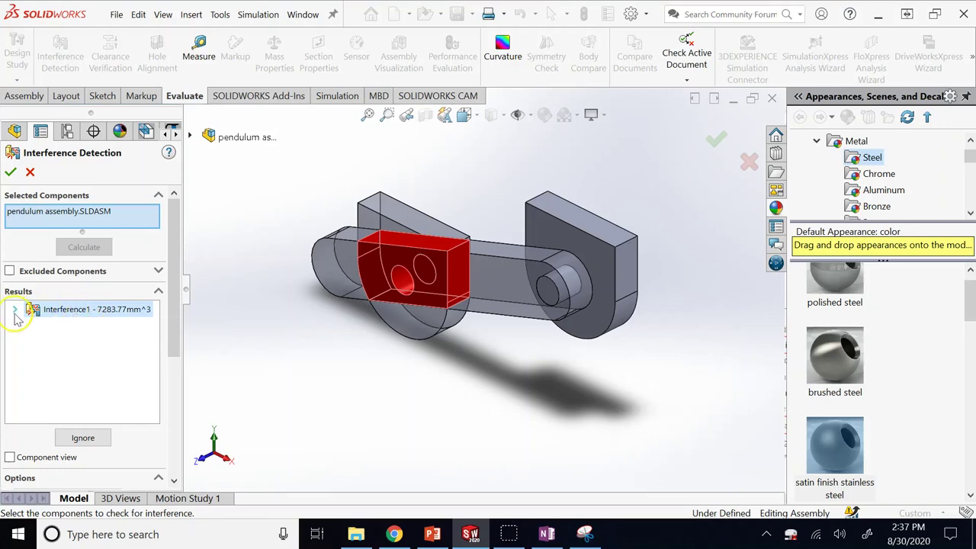
click(29, 172)
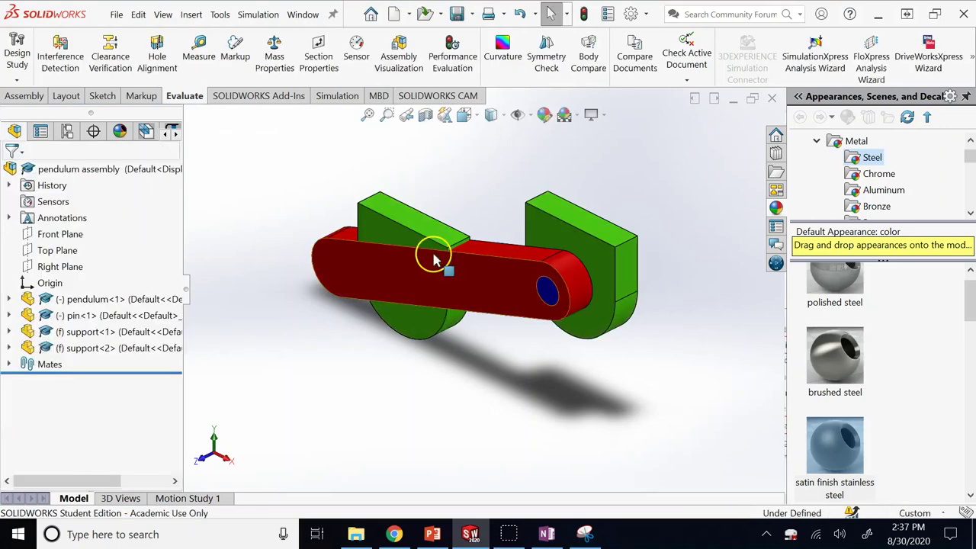
Swing the pendulum down clear of the second support and fit the whole assembly in view.
drag(398, 283, 429, 307)
click(475, 153)
click(456, 188)
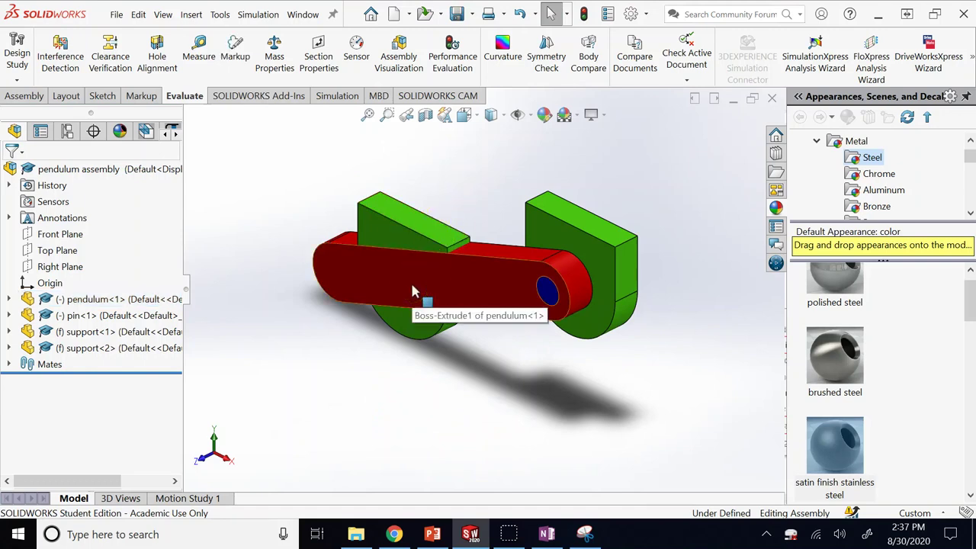
drag(412, 291, 529, 403)
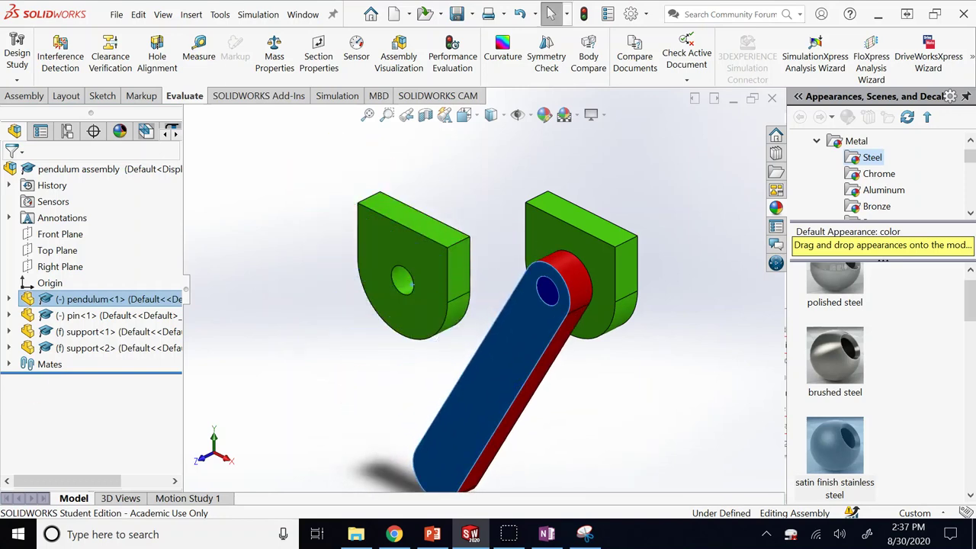
key(f)
click(561, 368)
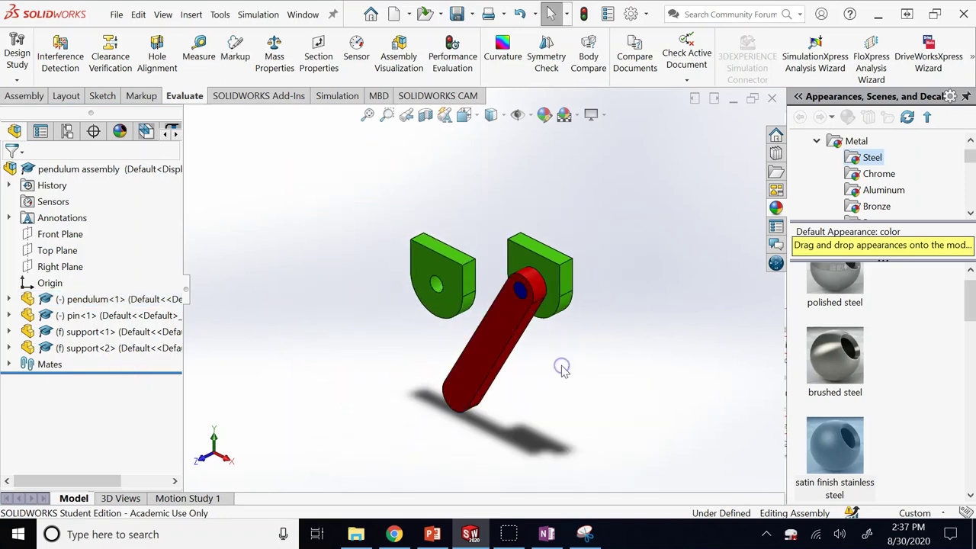
Calculate interferences for the whole assembly with the pendulum hanging clear of the second support, and close the check.
click(60, 56)
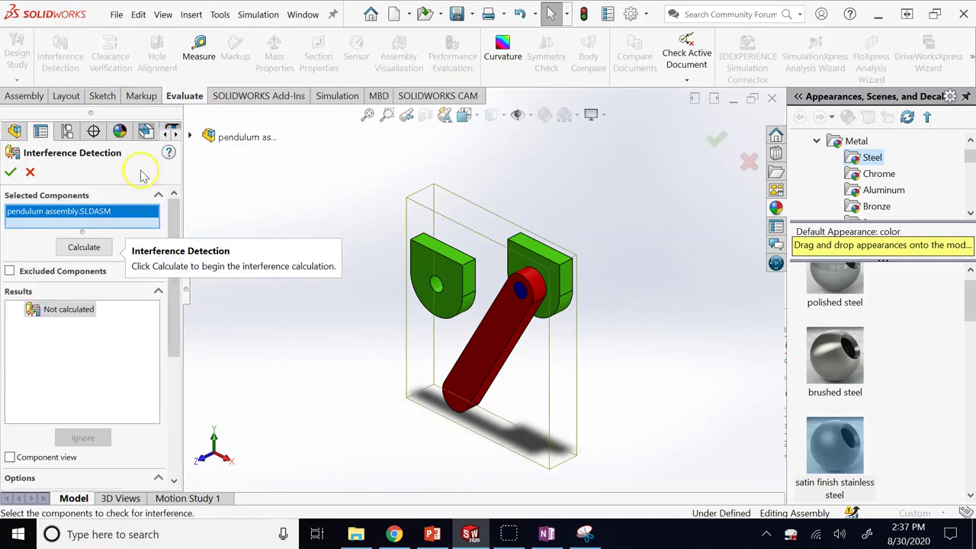
click(84, 248)
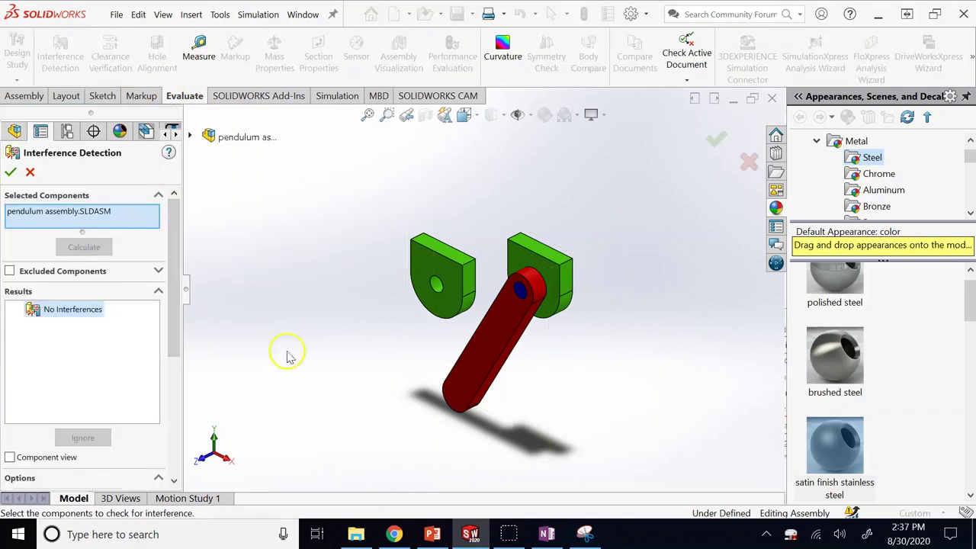
drag(519, 288, 441, 278)
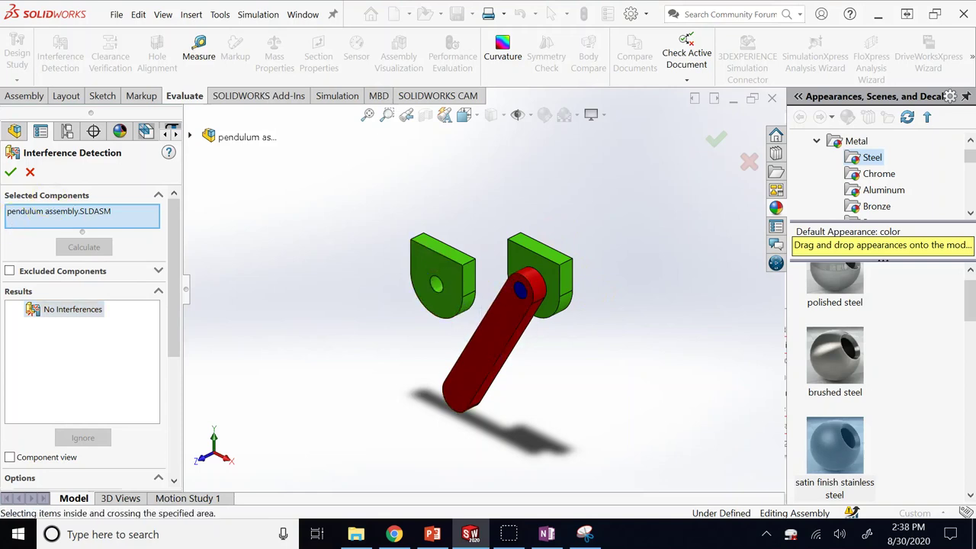
click(31, 172)
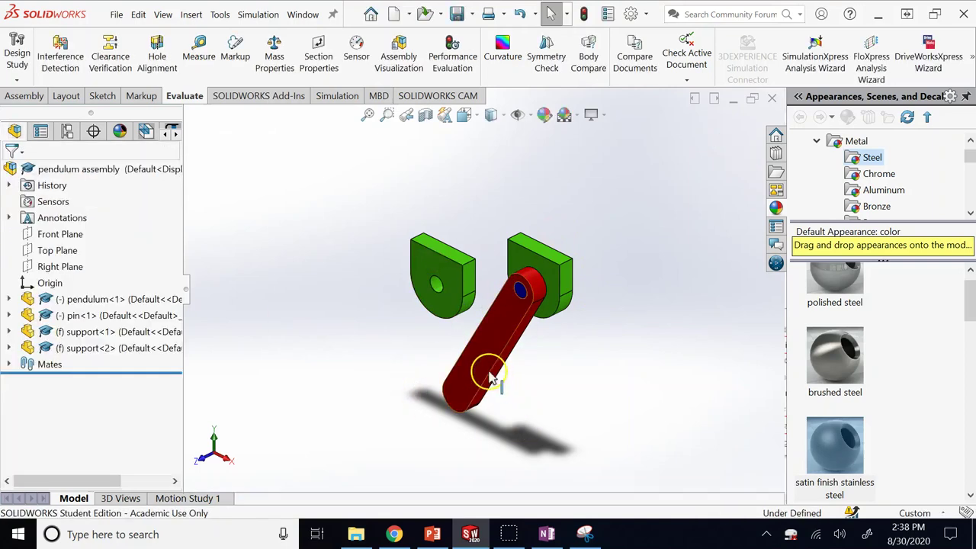
Swing the pendulum back up into the second support so that the two parts overlap.
drag(483, 386, 452, 289)
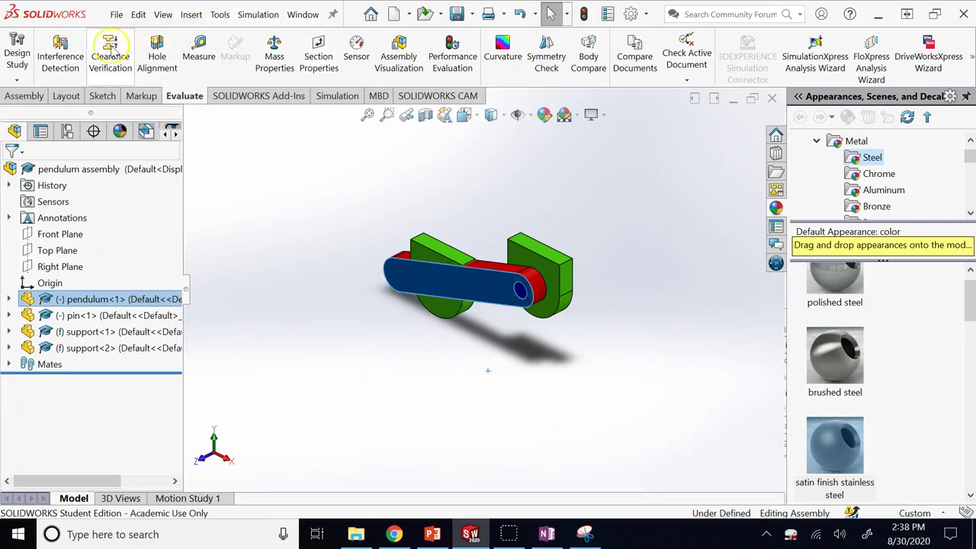
Run Interference Detection on the pendulum component, inspect the overlap with the support, and leave the check.
click(75, 47)
click(52, 321)
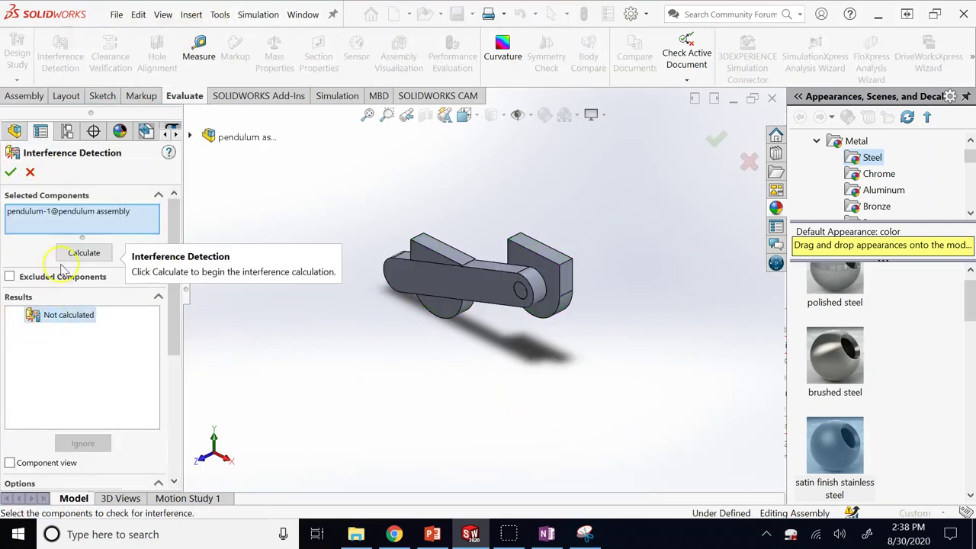
click(76, 246)
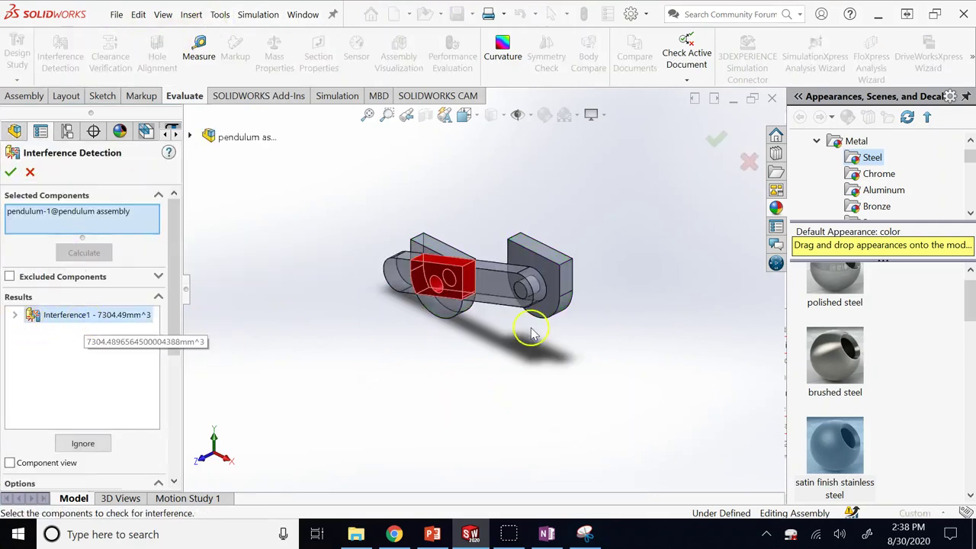
drag(473, 285, 422, 273)
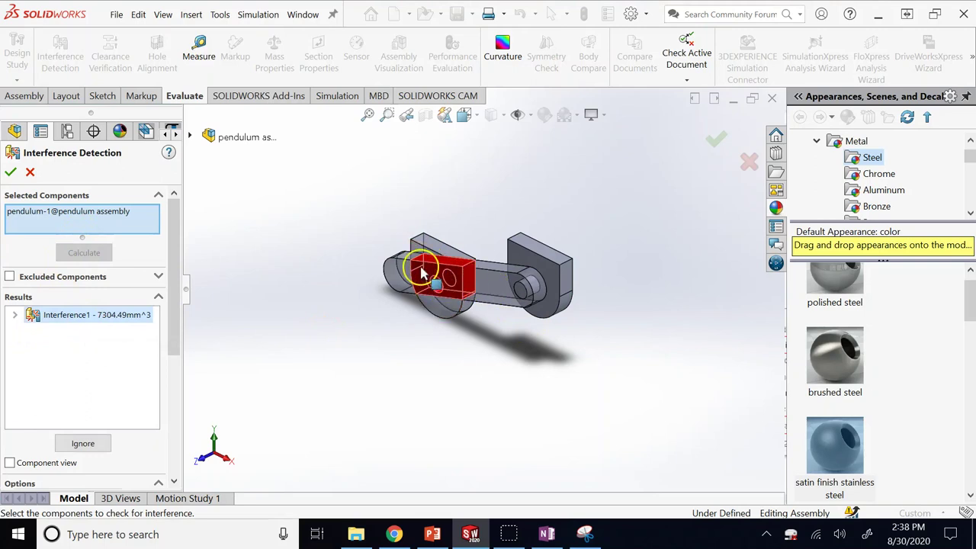
click(31, 172)
Swing the pendulum down about its pin so it hangs at an angle clear of the far support.
drag(488, 279, 508, 361)
click(545, 411)
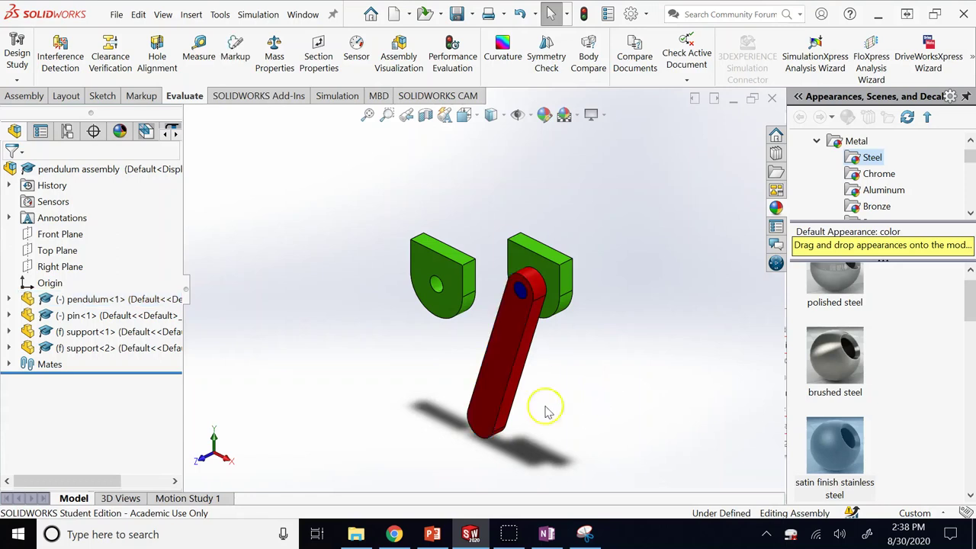
drag(483, 412, 523, 374)
click(303, 213)
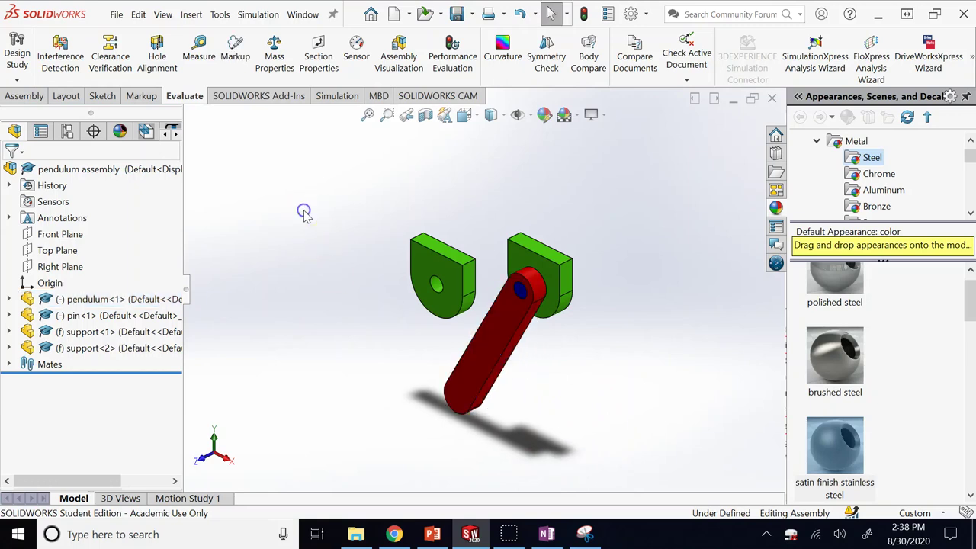
Swing the pendulum using Move Component with Collision Detection enabled, and finish the move.
click(33, 96)
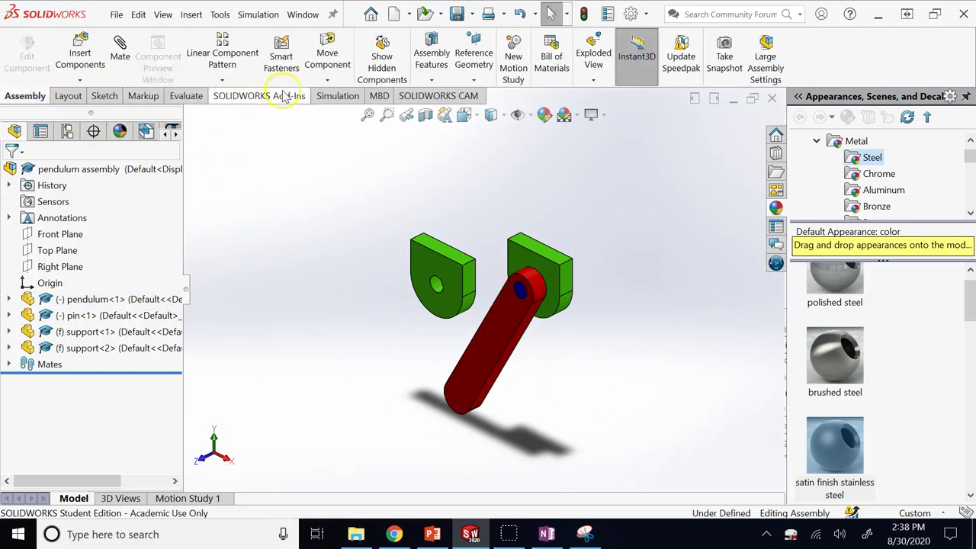
click(327, 65)
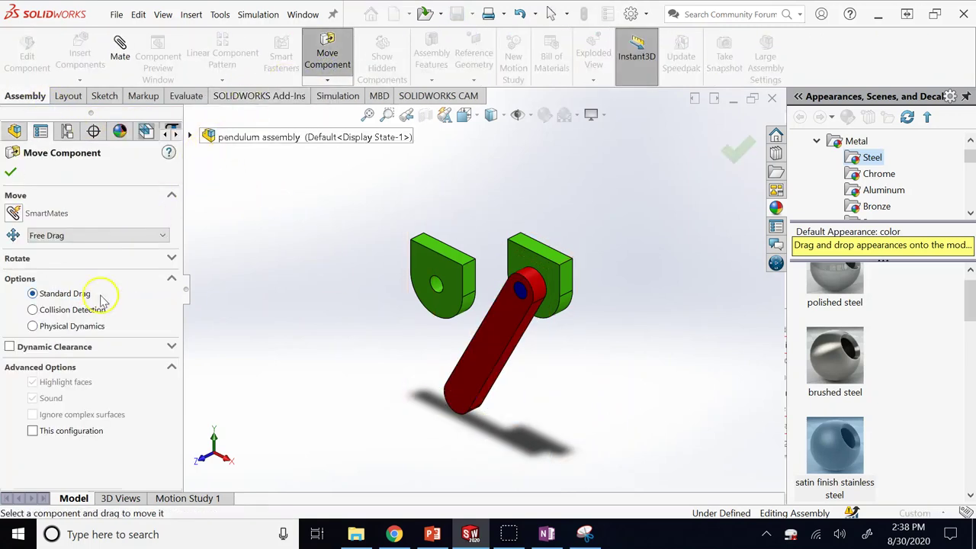
click(54, 310)
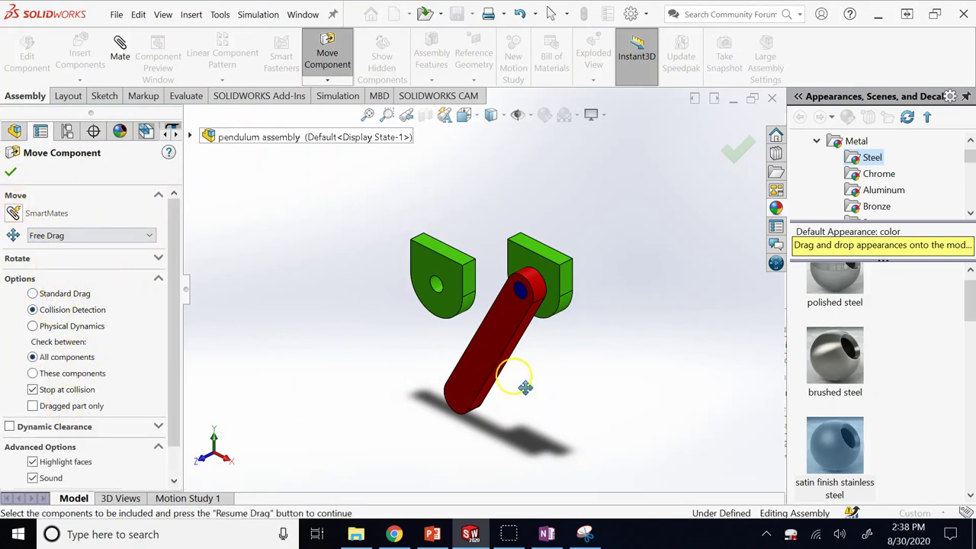
drag(475, 355, 419, 412)
click(10, 172)
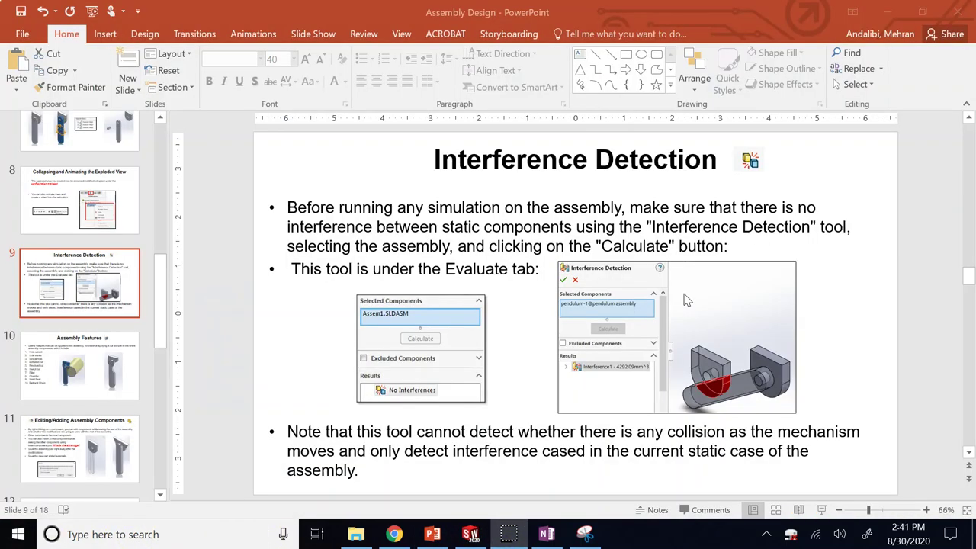
Go back to the Move/Rotate Component slide in the Assembly Design presentation.
scroll(114, 205, up, 4)
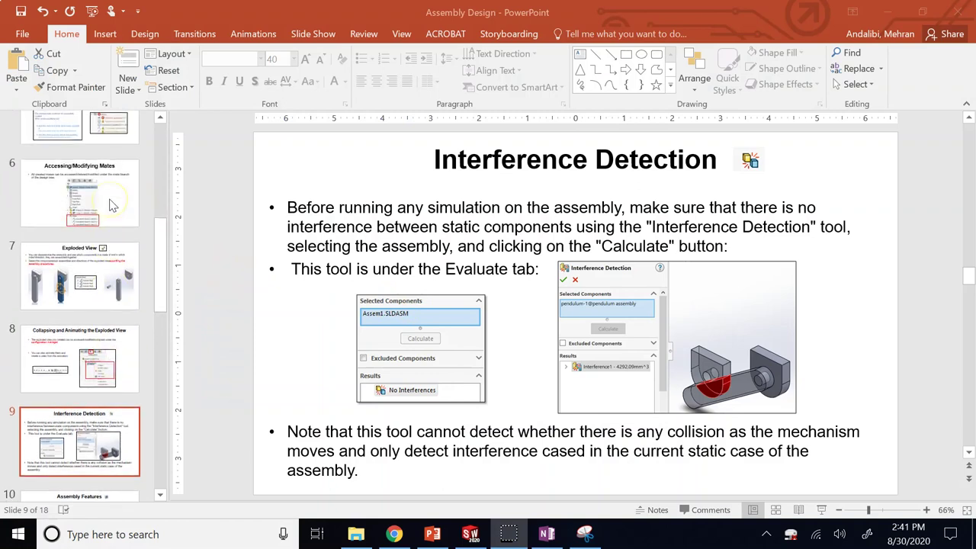
scroll(112, 204, up, 2)
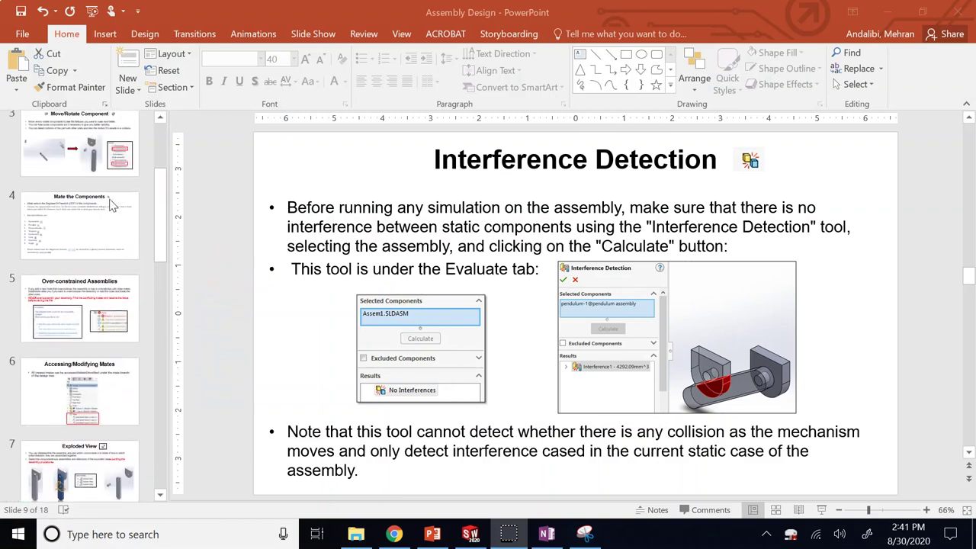
click(112, 201)
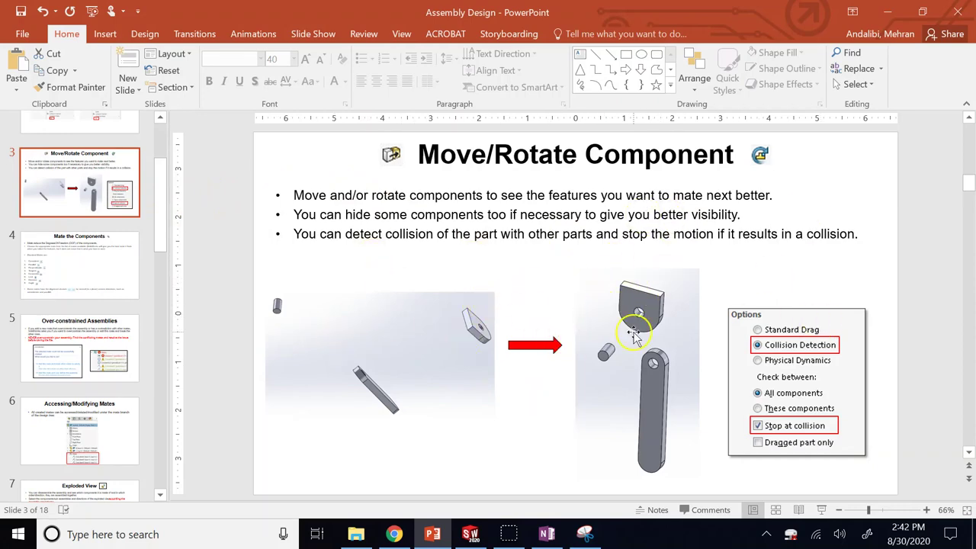
Switch to SOLIDWORKS, close the interference check, and insert a second pendulum part in empty space beside the supports.
click(471, 534)
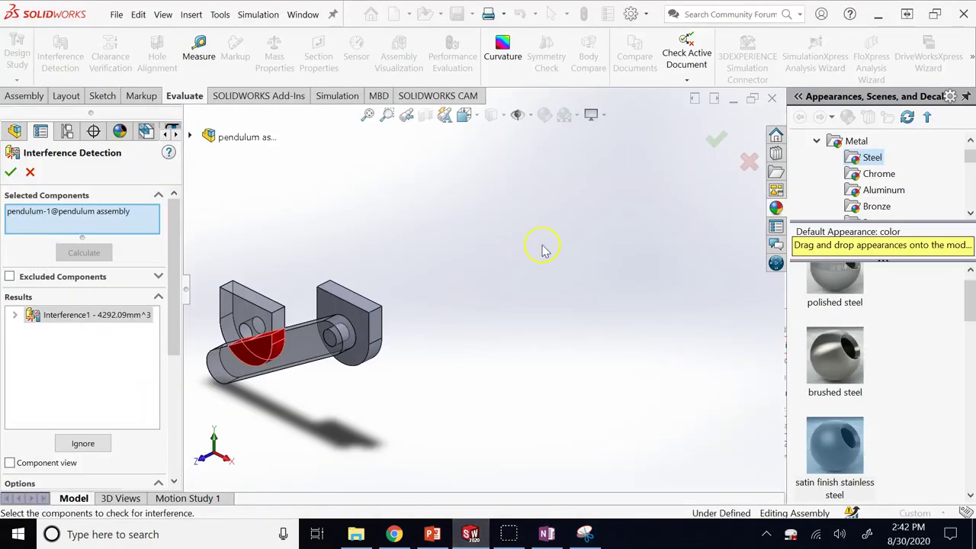
click(29, 171)
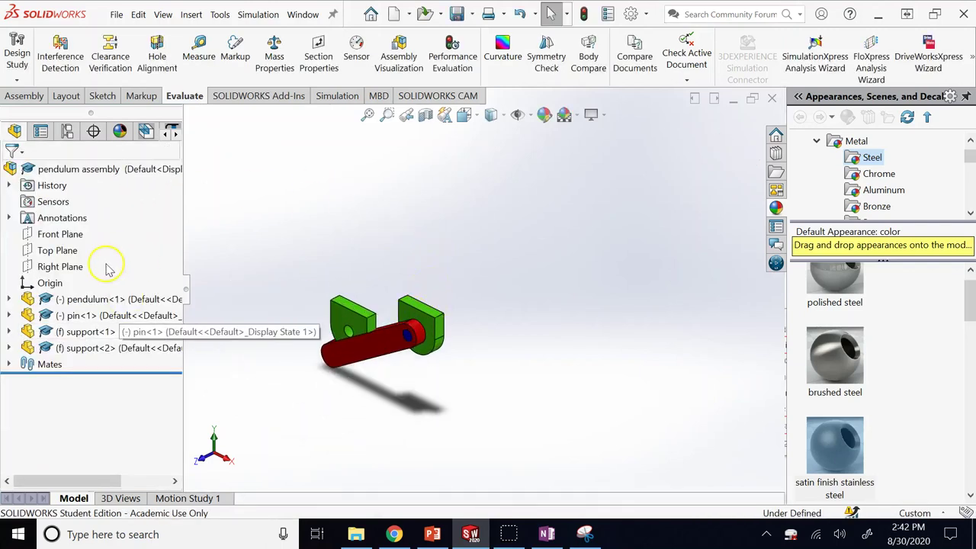
click(22, 95)
click(106, 67)
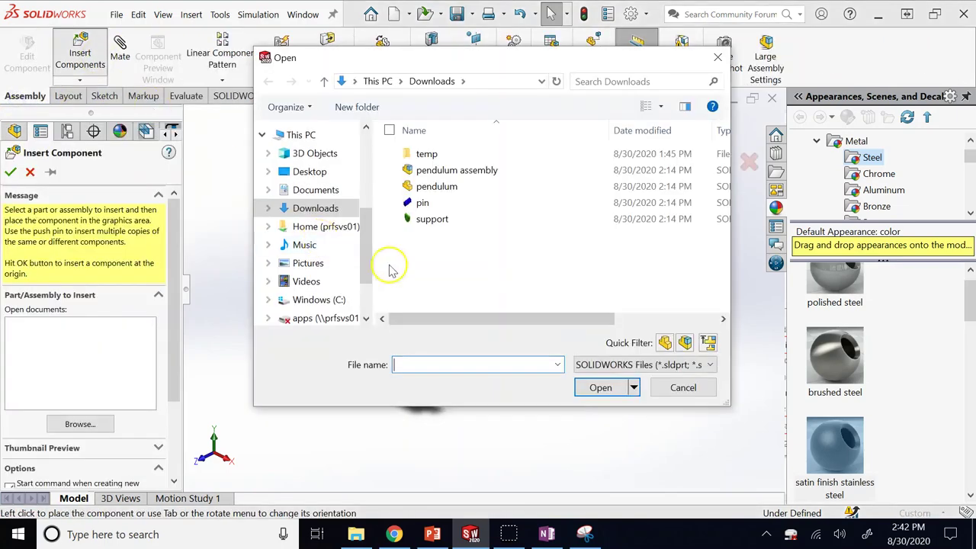
click(450, 219)
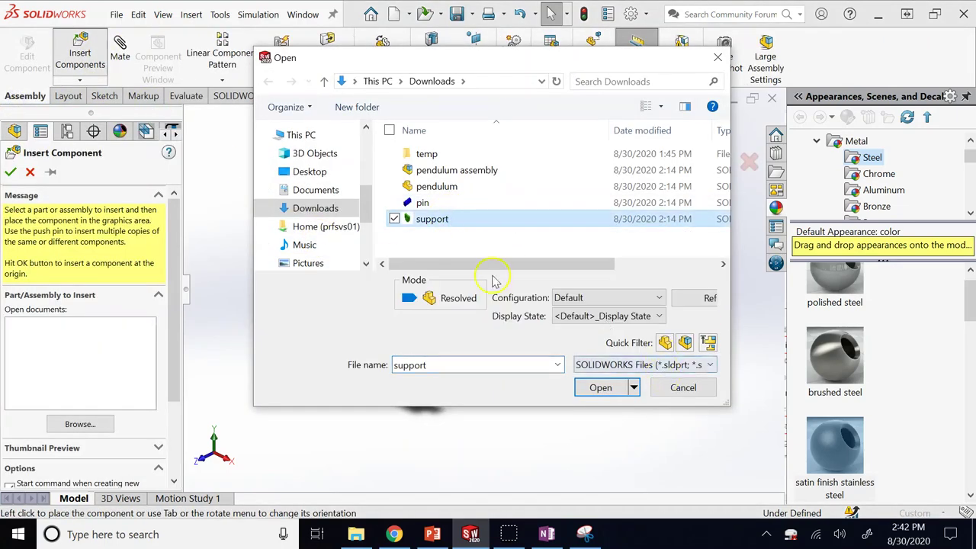
click(438, 188)
click(600, 387)
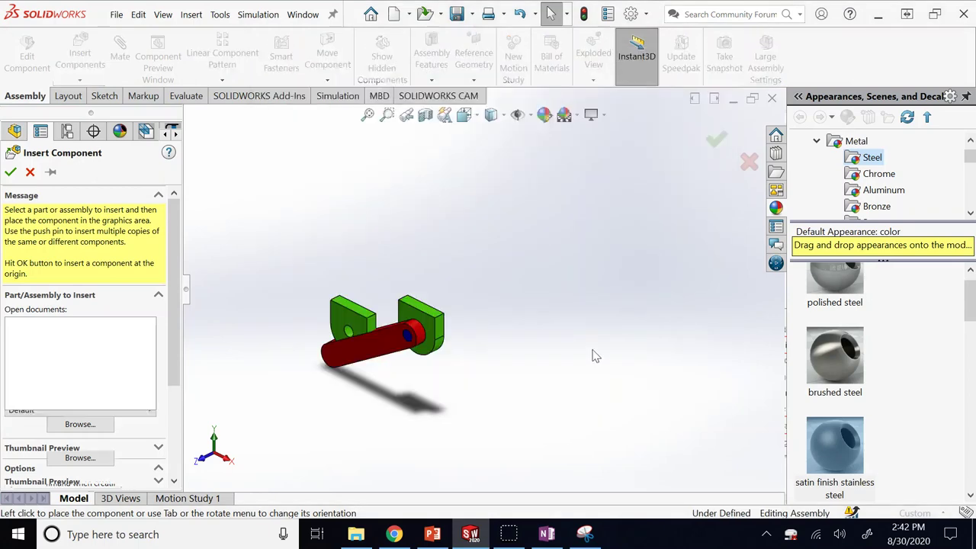
click(568, 323)
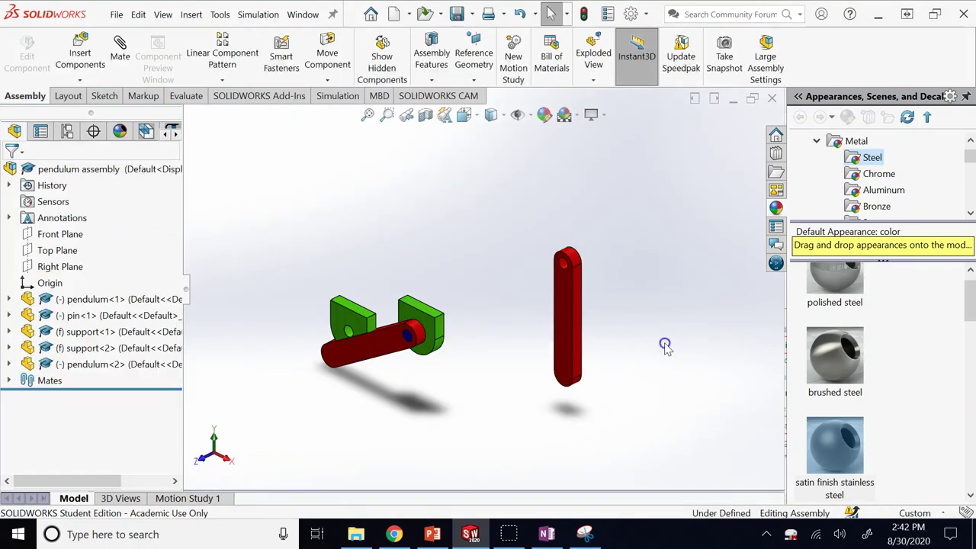
Move the second pendulum up and away with Free Drag, and shift it back slightly with Along Assembly XYZ.
click(316, 66)
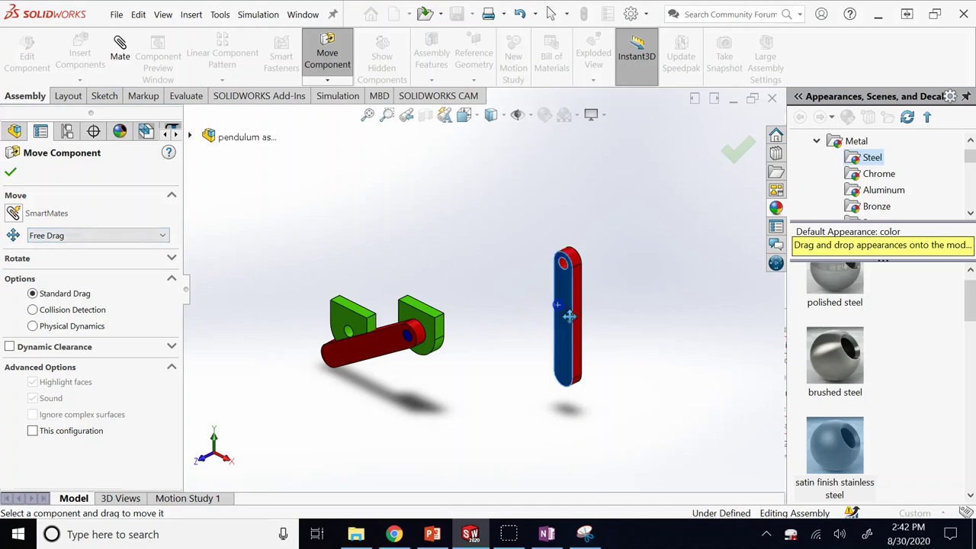
drag(568, 315, 613, 265)
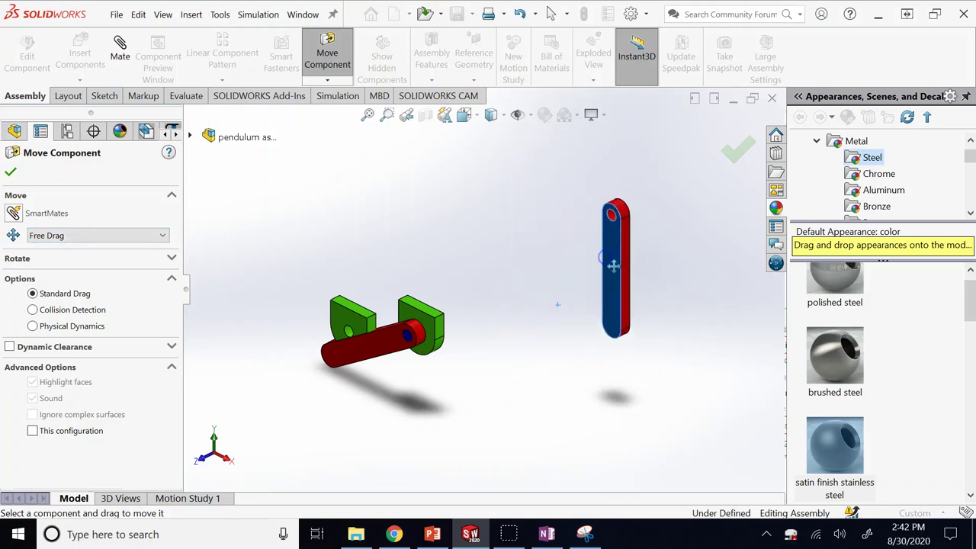
click(131, 236)
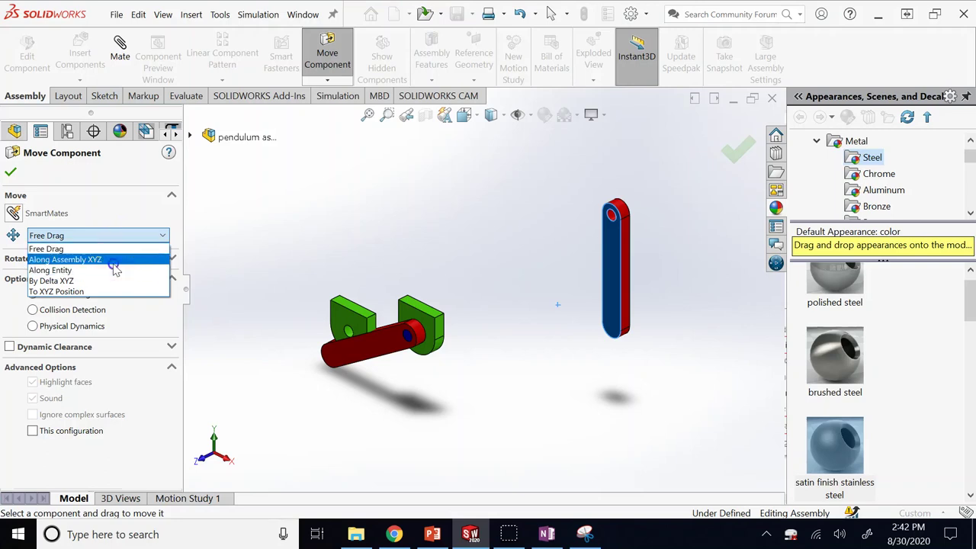
click(115, 260)
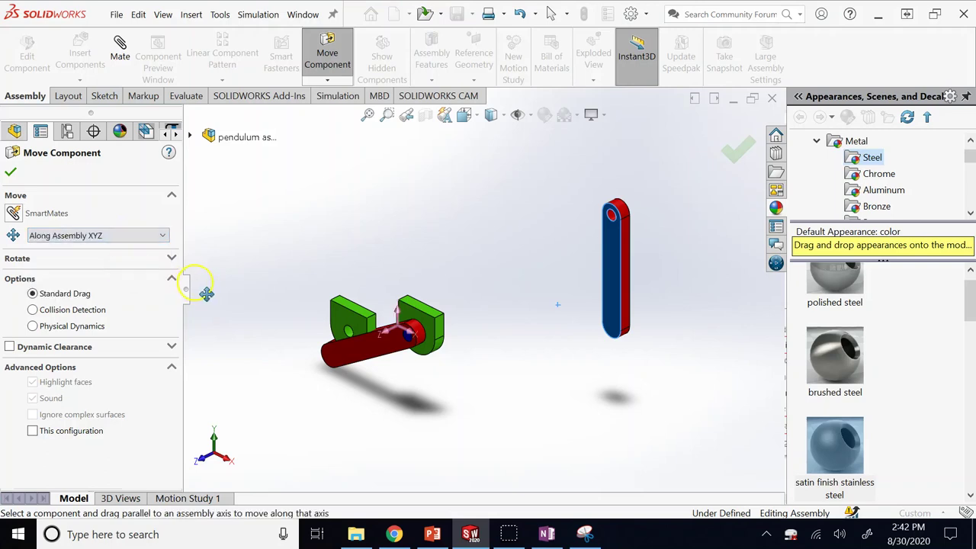
drag(614, 279, 568, 263)
right_click(532, 223)
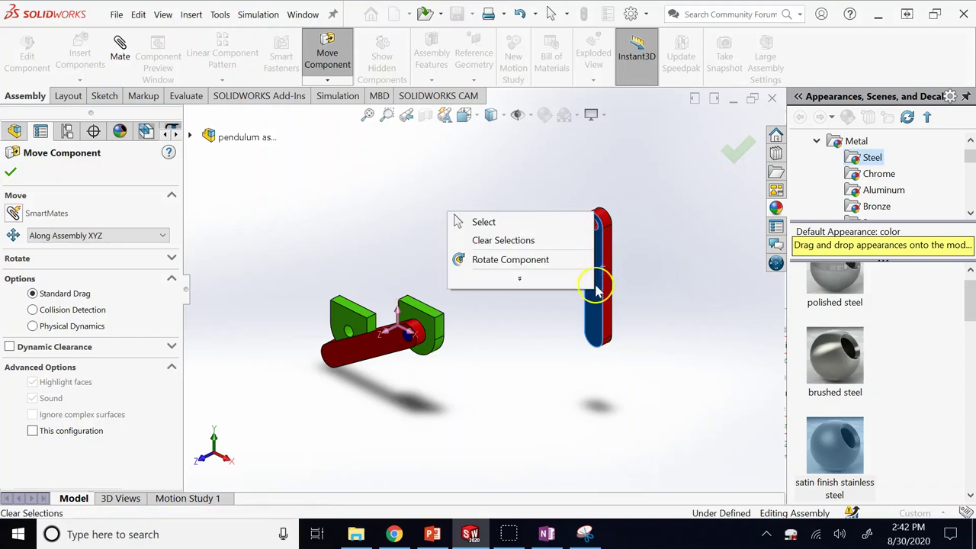
click(519, 279)
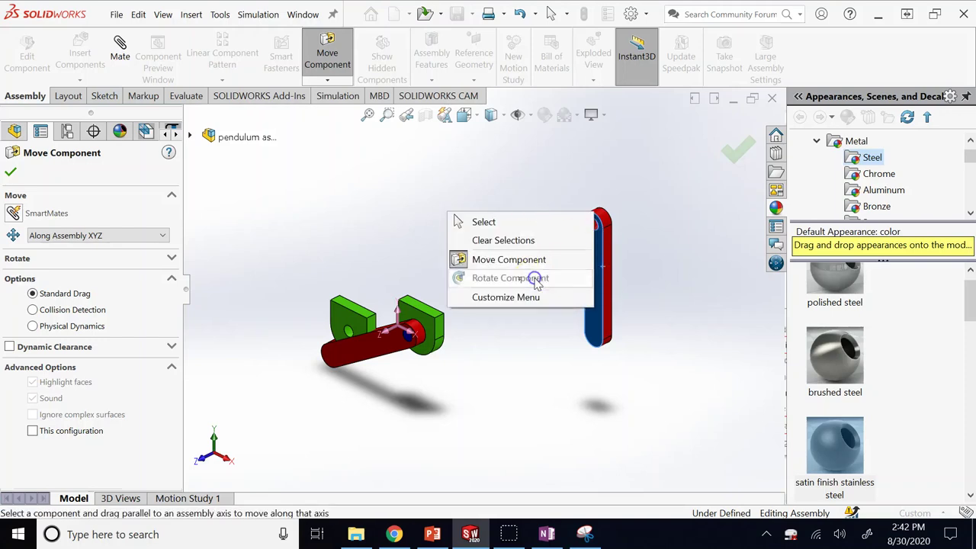
click(701, 344)
Raise and lower the second pendulum along the assembly's vertical axis to place it above the supports' height.
drag(602, 265, 471, 228)
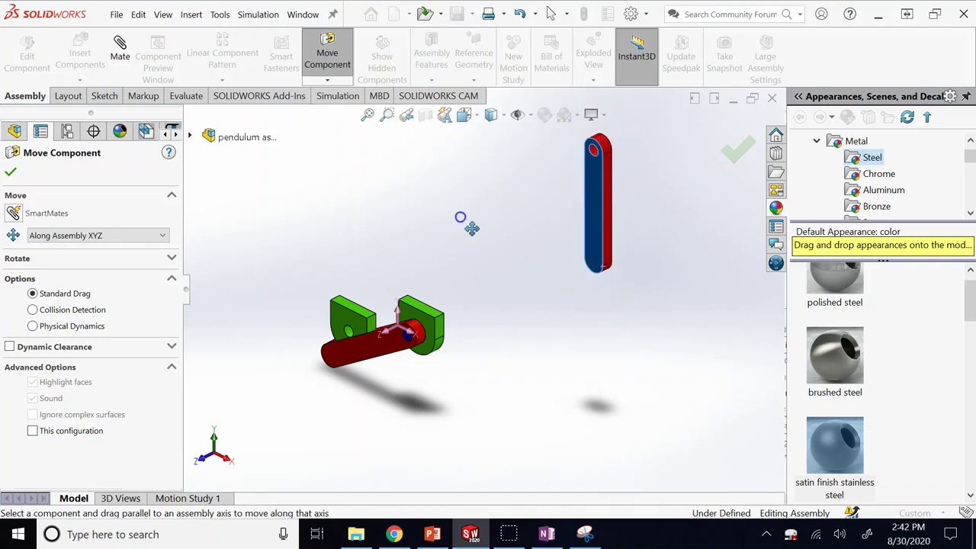
drag(618, 225, 584, 255)
click(580, 183)
mouse_move(614, 219)
mouse_down()
mouse_move(577, 218)
mouse_move(706, 331)
mouse_move(647, 279)
mouse_move(679, 211)
mouse_move(615, 238)
mouse_up()
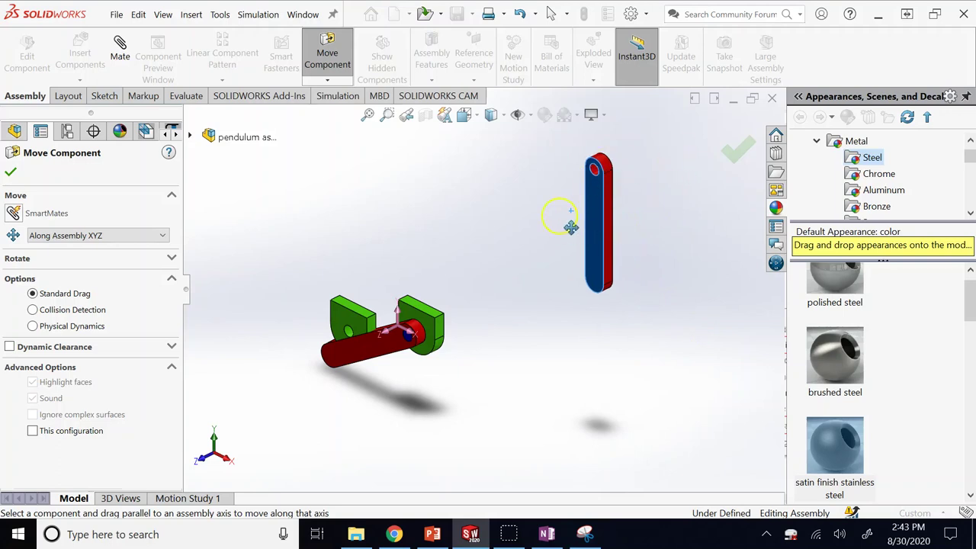
Move the second pendulum closer to the supports using Free Drag.
click(122, 235)
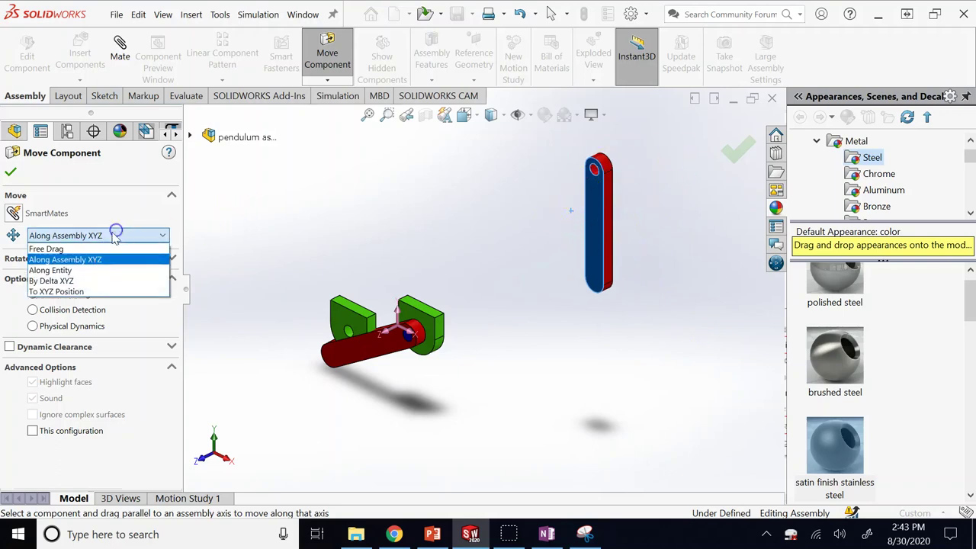
click(69, 246)
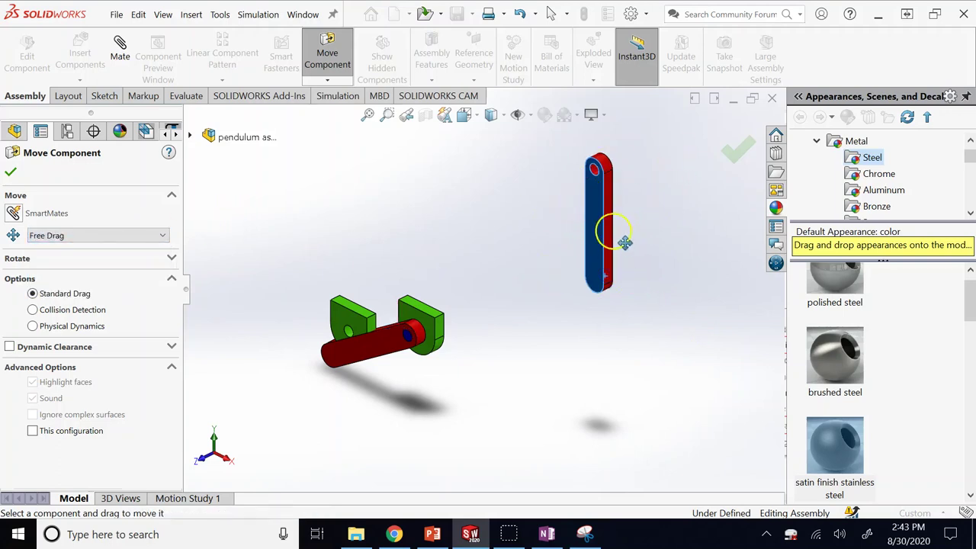
drag(612, 231, 546, 264)
Move the second pendulum By Delta XYZ with ΔX 9 mm and ΔY 5 mm.
click(132, 237)
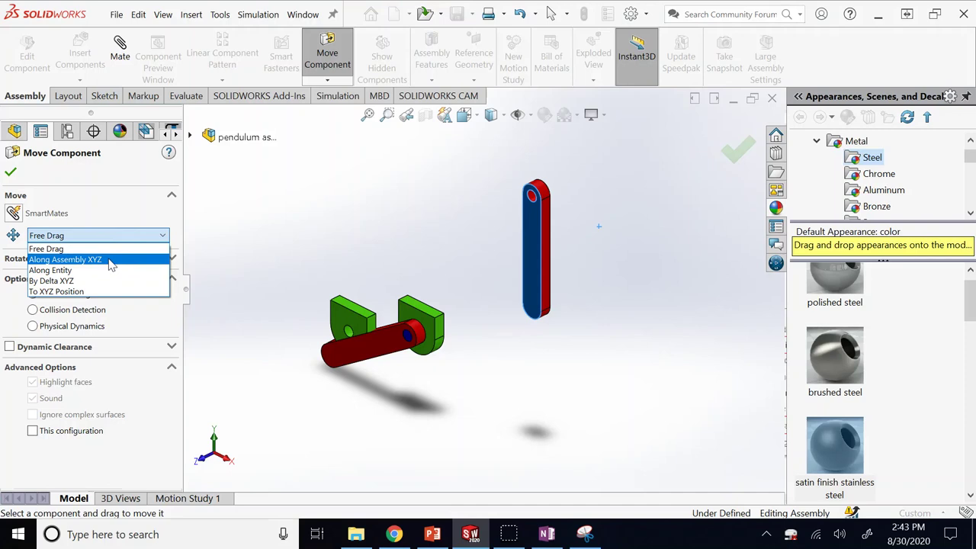
click(88, 281)
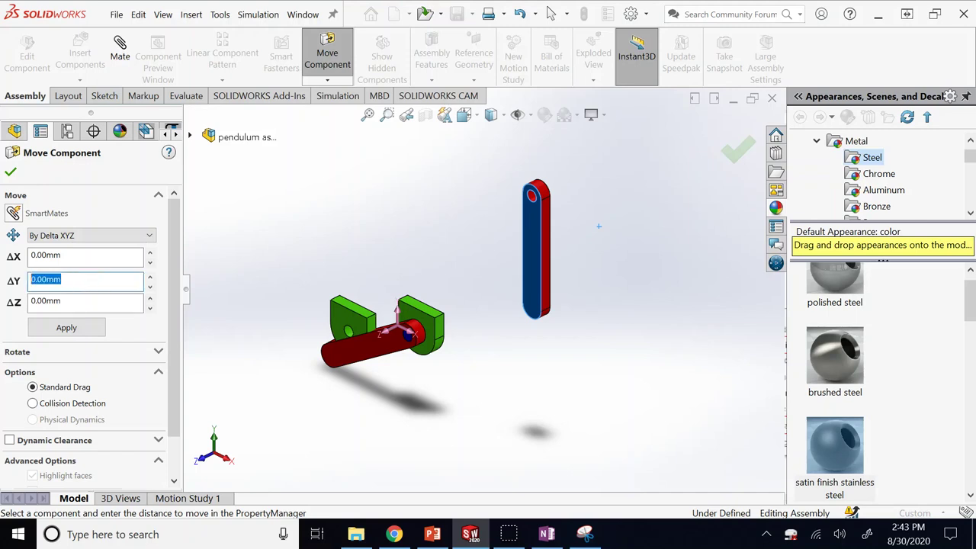
key(Return)
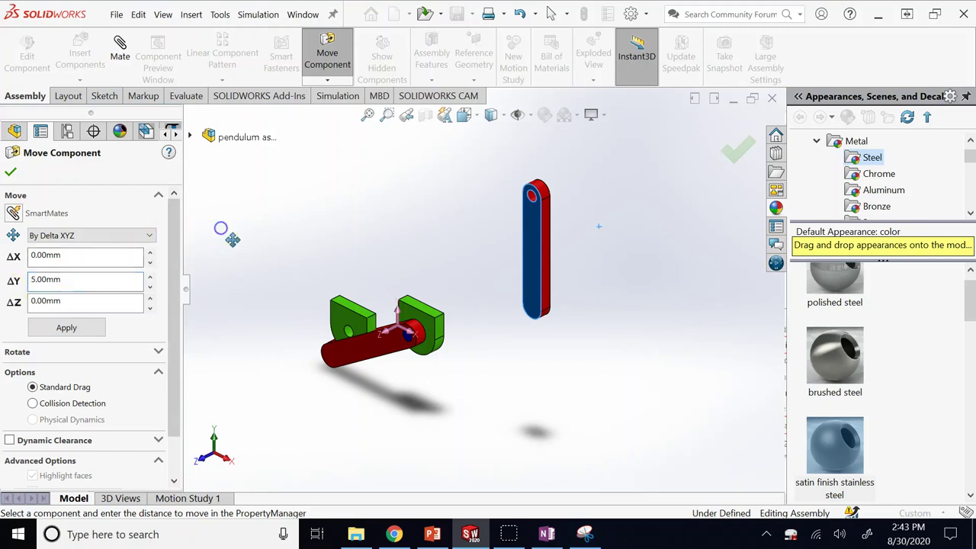
click(81, 259)
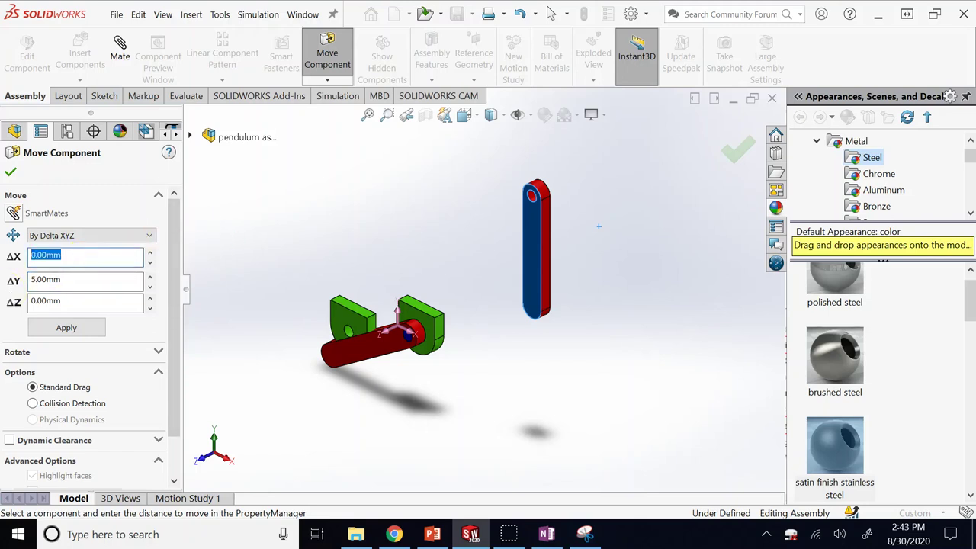
text(9)
key(Return)
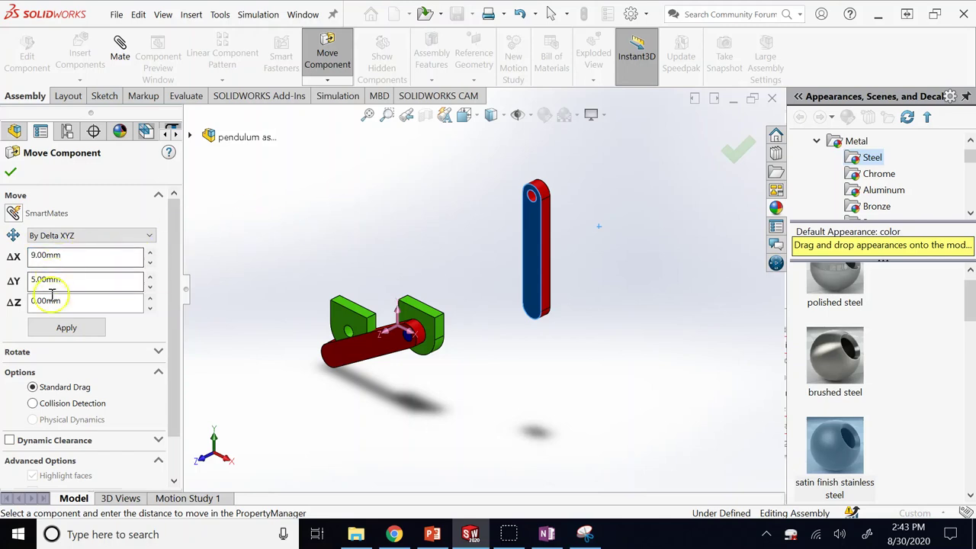
click(66, 329)
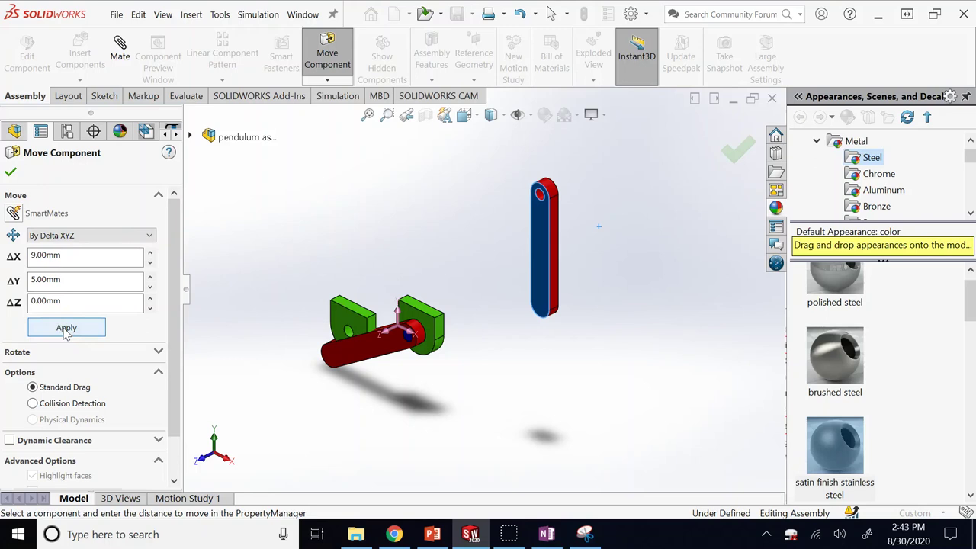
Switch the move method to To XYZ Position, examine the second pendulum's X coordinate, and close Move Component without repositioning it.
click(96, 235)
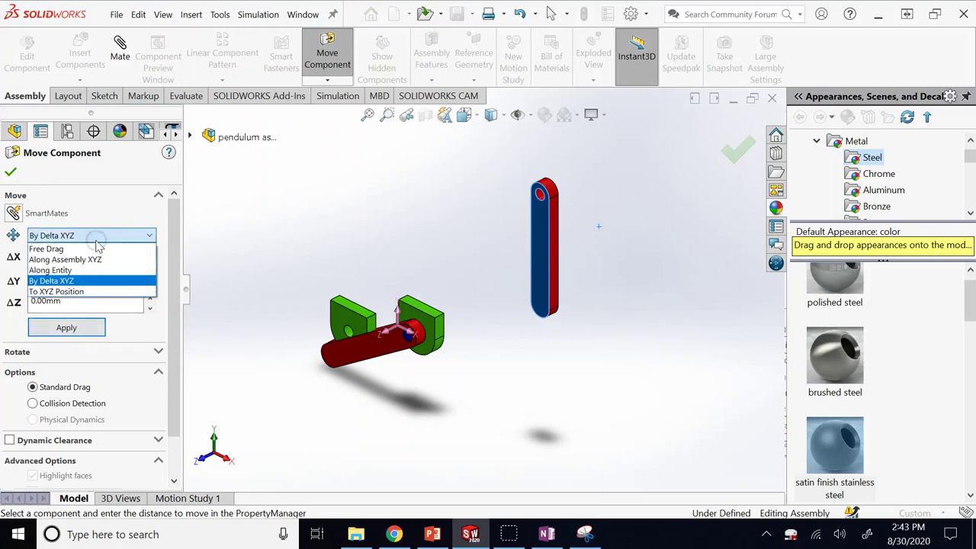
click(67, 292)
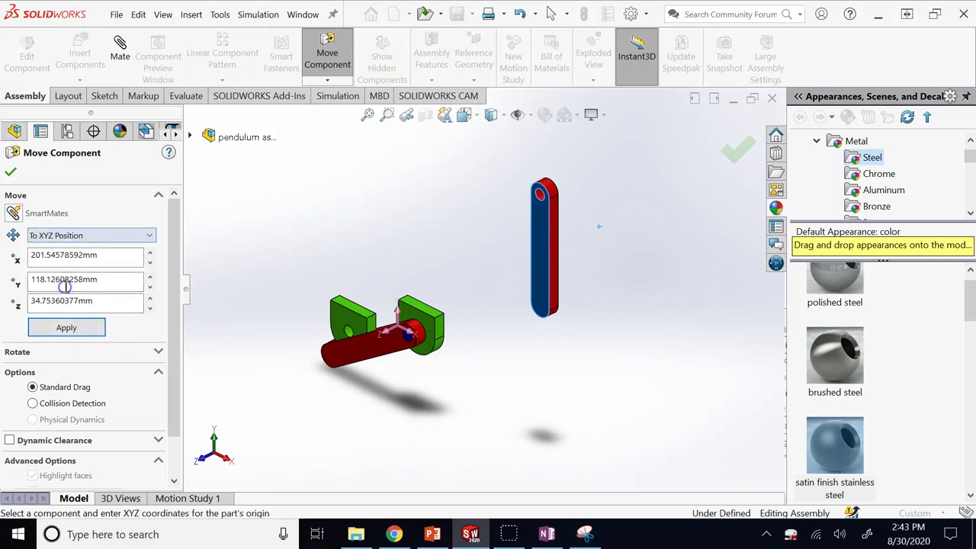
click(63, 255)
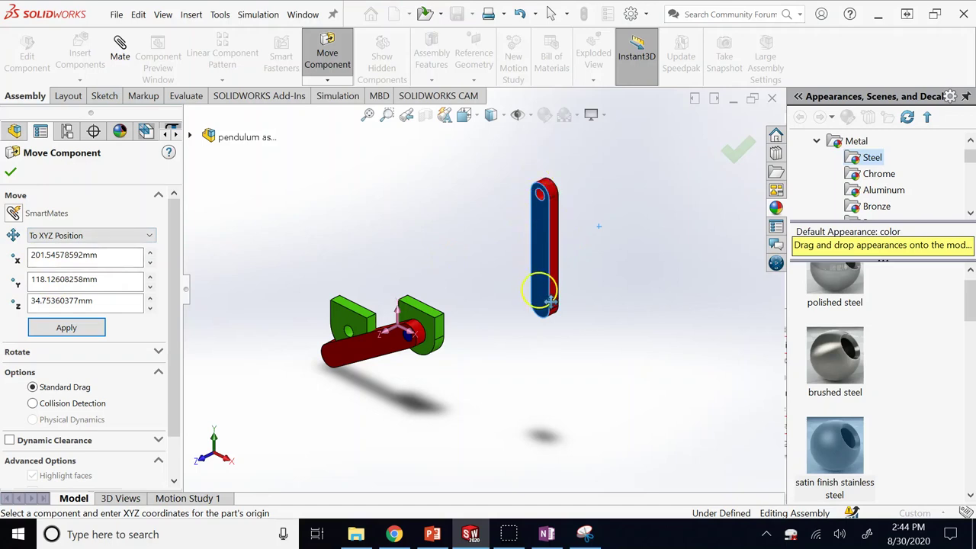
drag(85, 255, 24, 246)
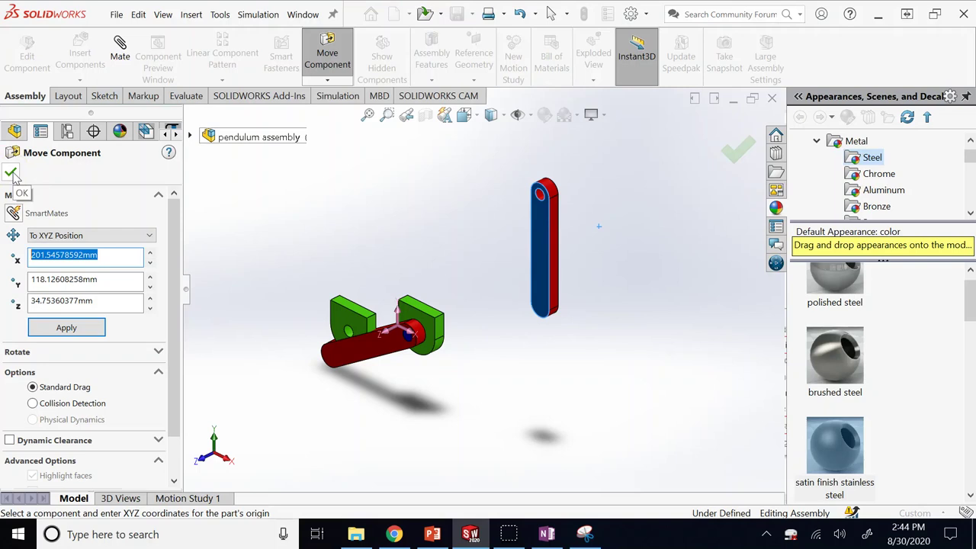
click(12, 173)
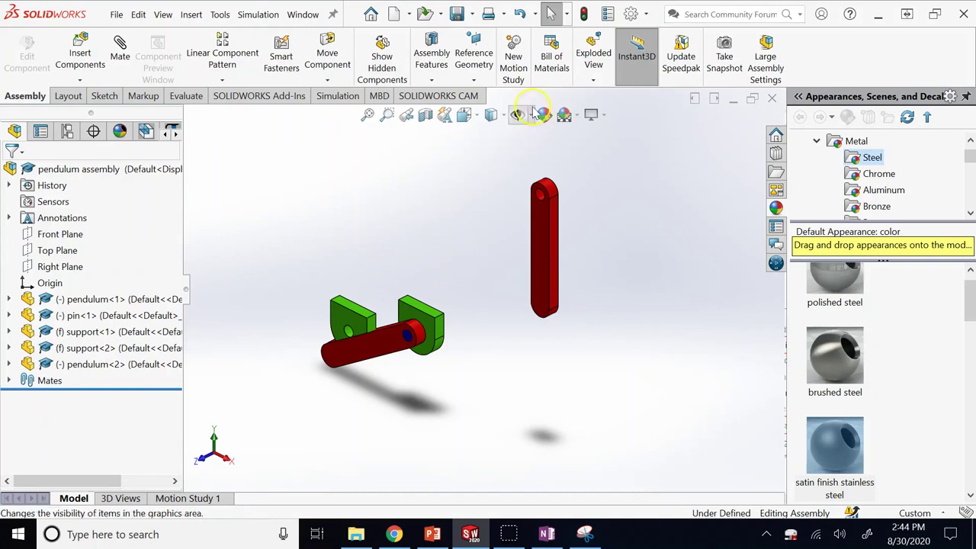
Open the support part from the Downloads folder and show it in isometric orientation.
click(424, 13)
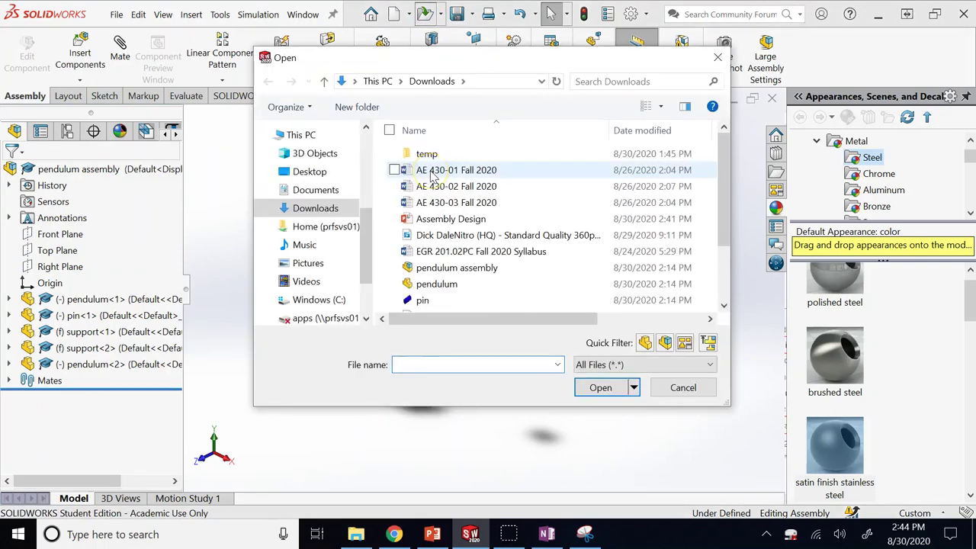
scroll(438, 217, down, 2)
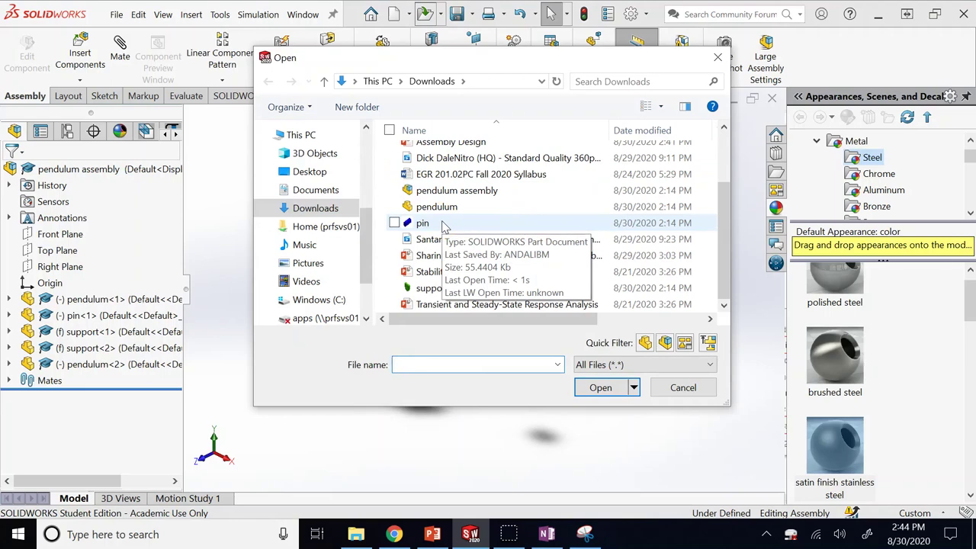
click(445, 287)
click(601, 388)
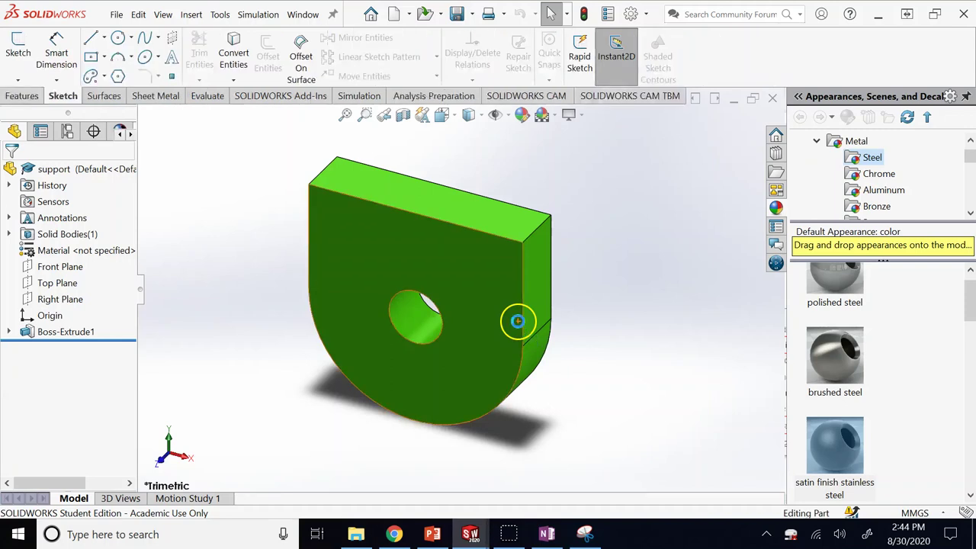
scroll(534, 183, up, 2)
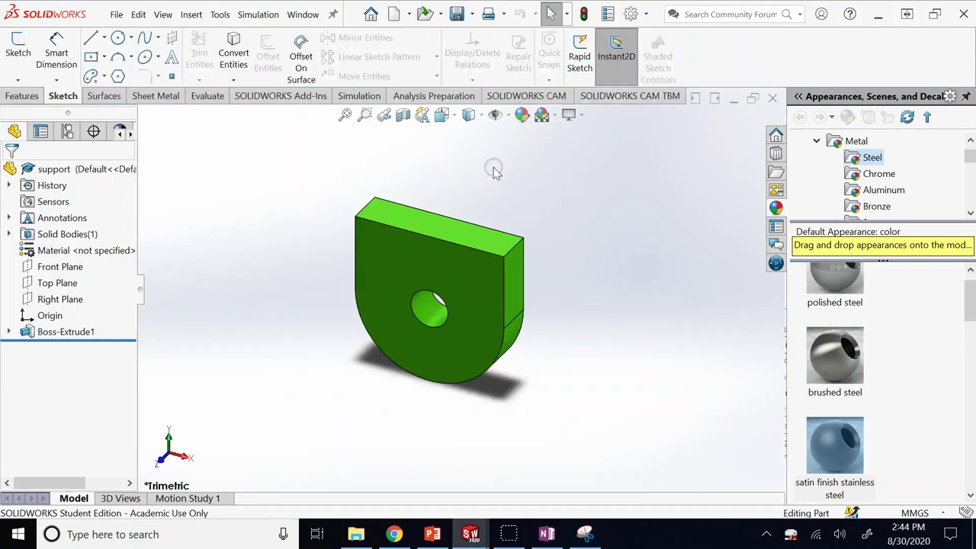
key(ctrl+4)
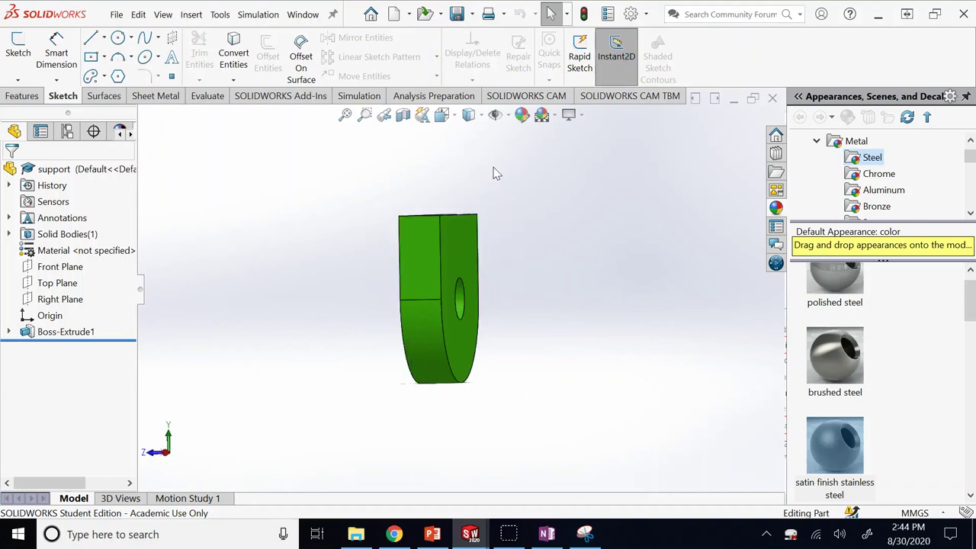
key(ctrl+7)
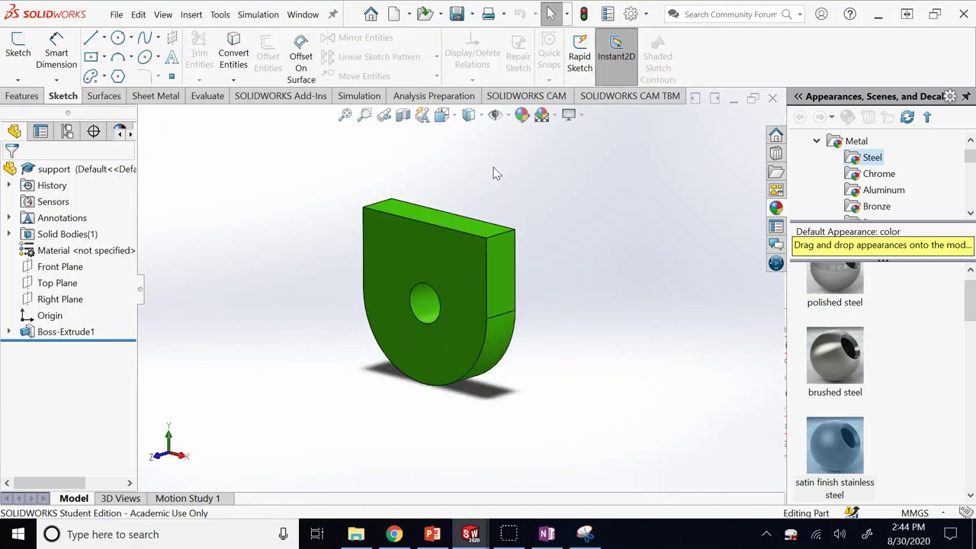
Examine the support's center of mass coordinates in its mass properties.
click(206, 96)
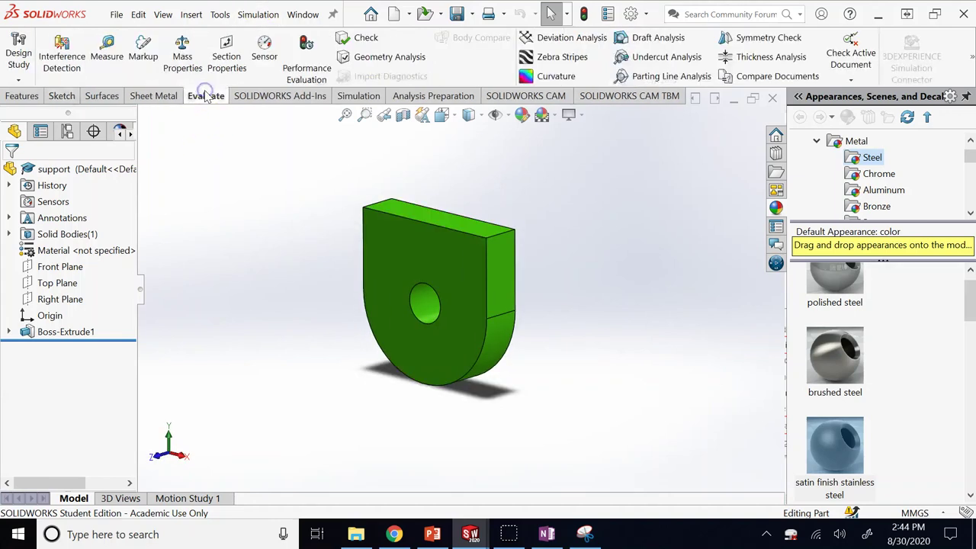
click(182, 49)
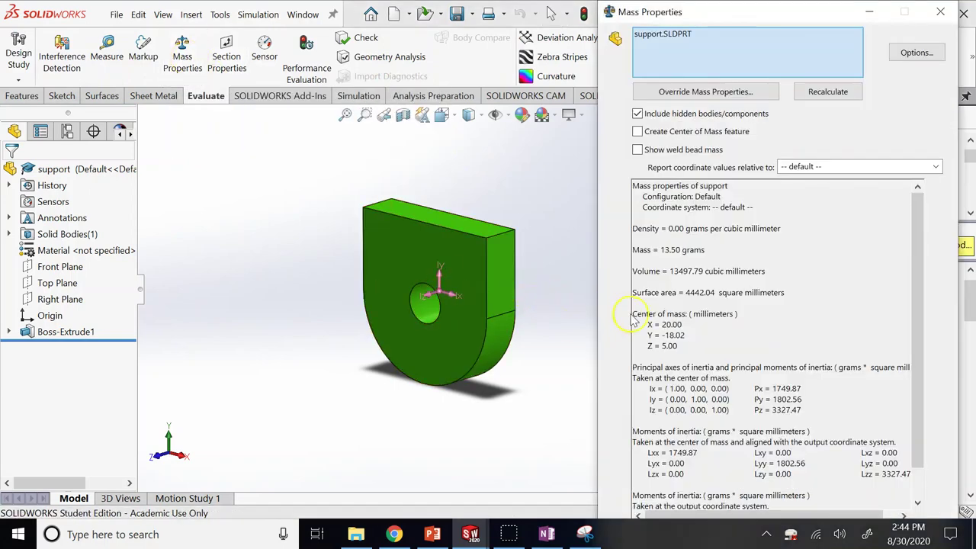
drag(633, 315, 697, 351)
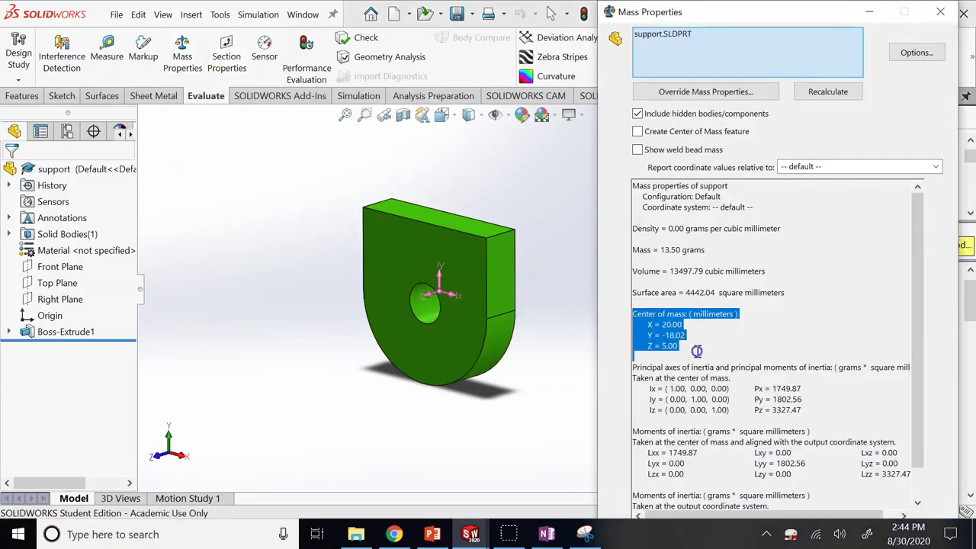
click(940, 11)
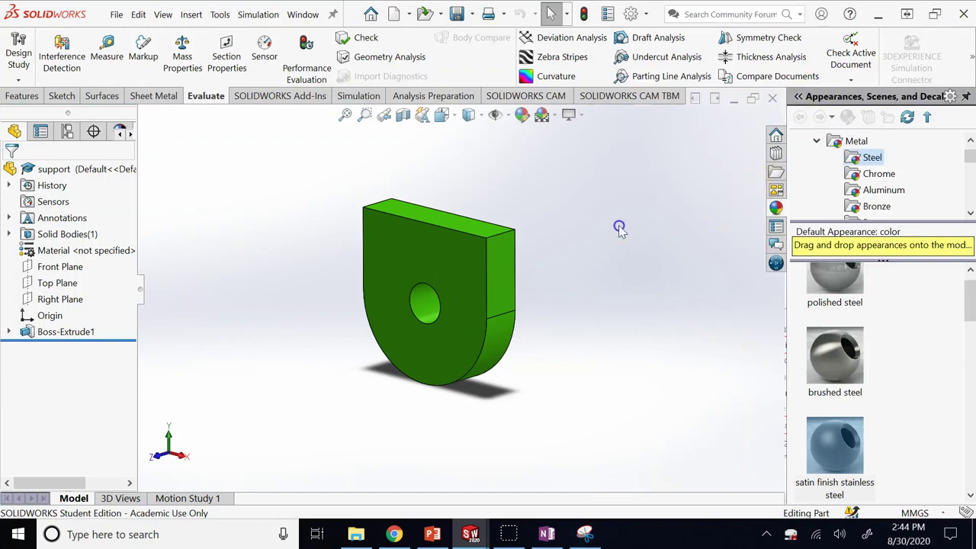
click(457, 388)
click(601, 305)
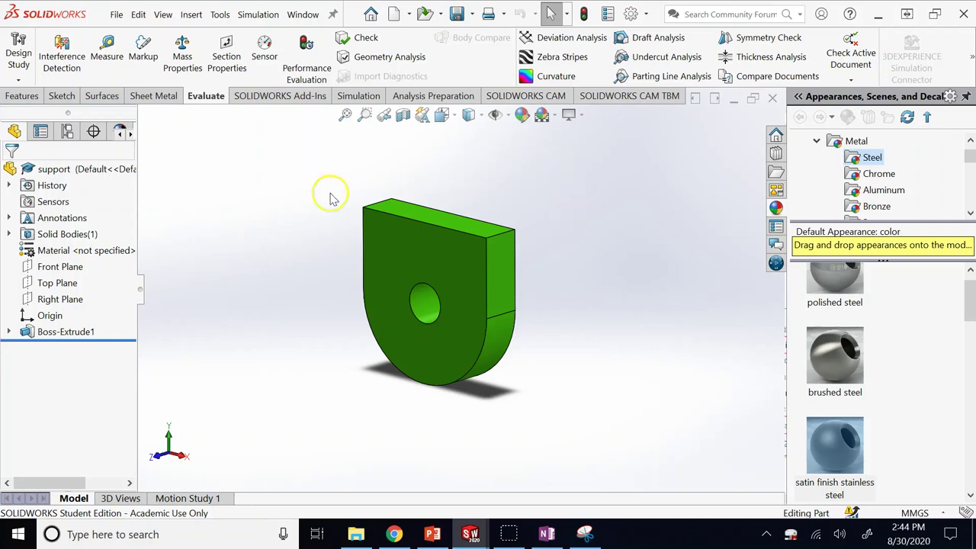
right_click(76, 172)
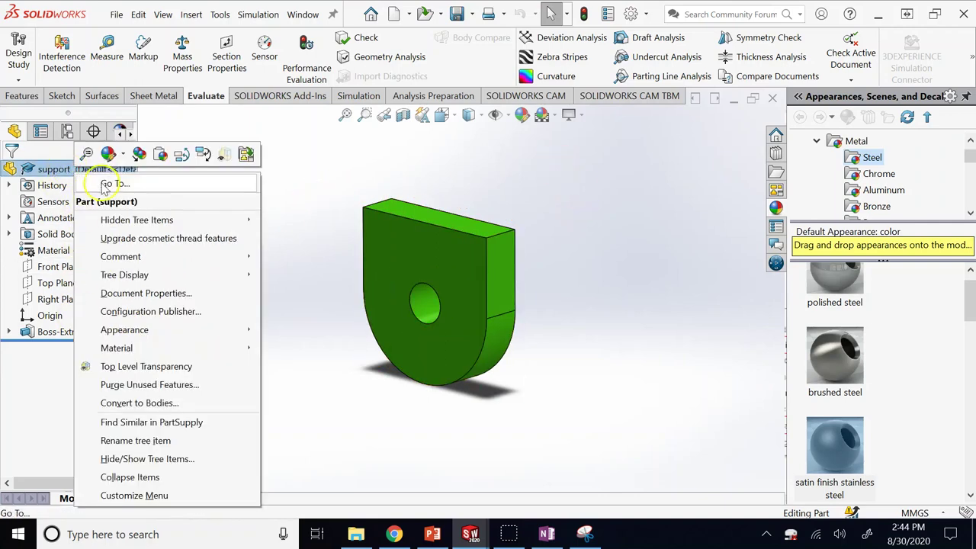
click(261, 211)
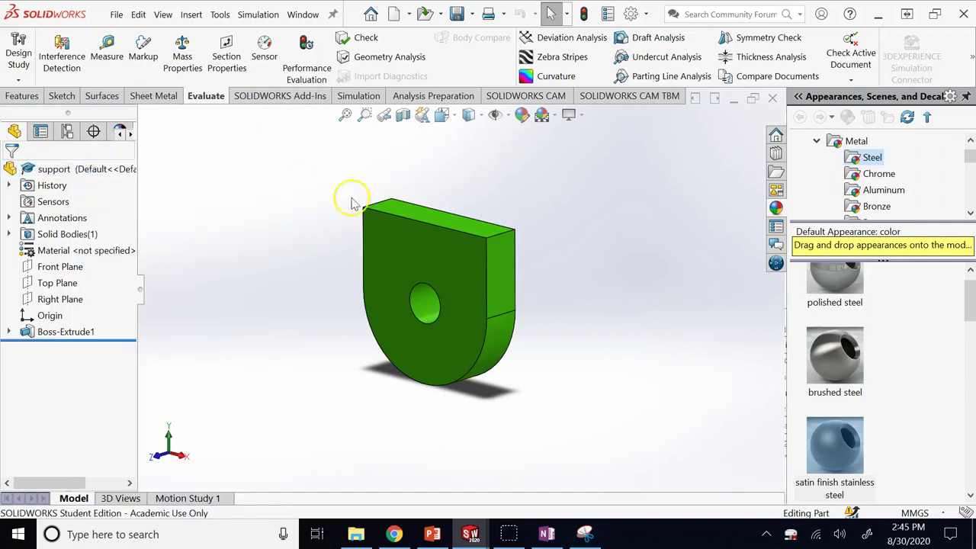
Turn on the visibility of center of mass markers for the support part.
click(506, 114)
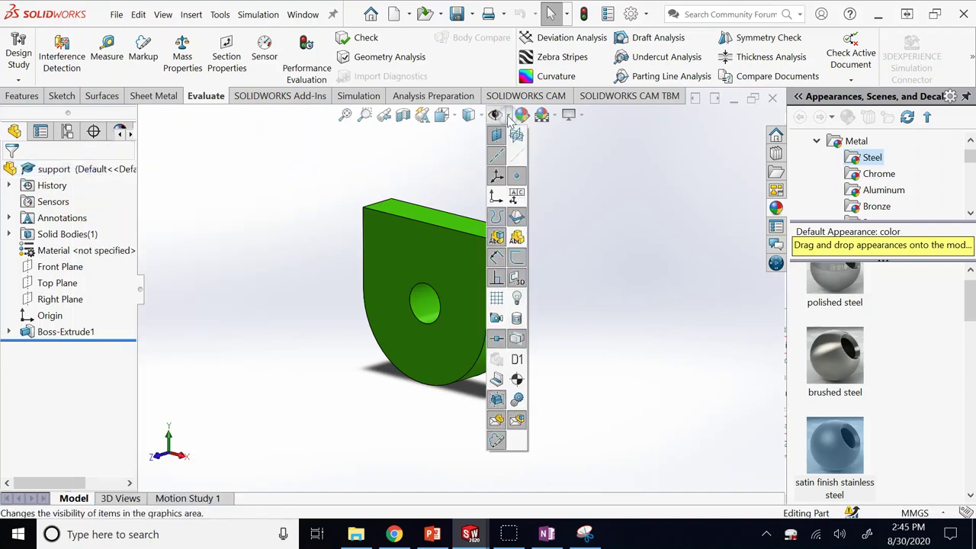
click(517, 381)
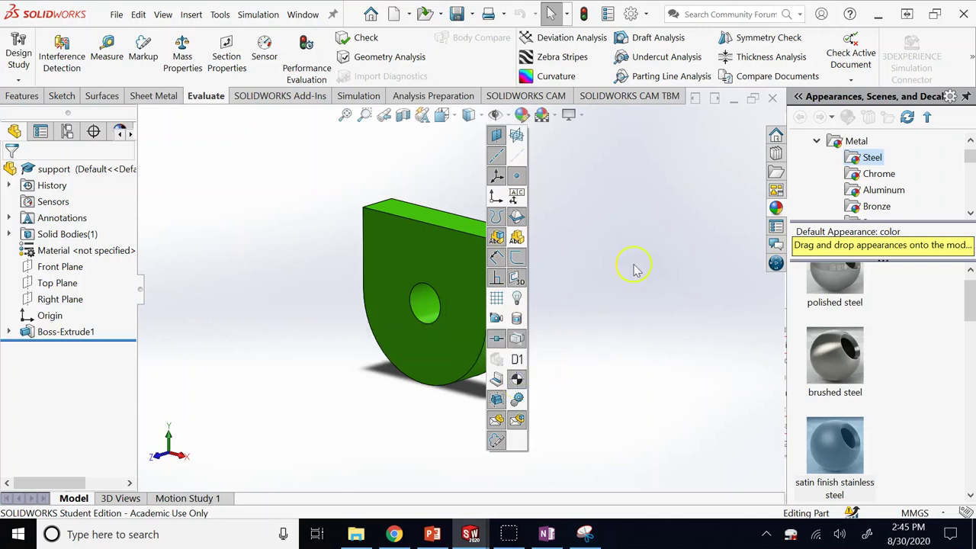
click(631, 231)
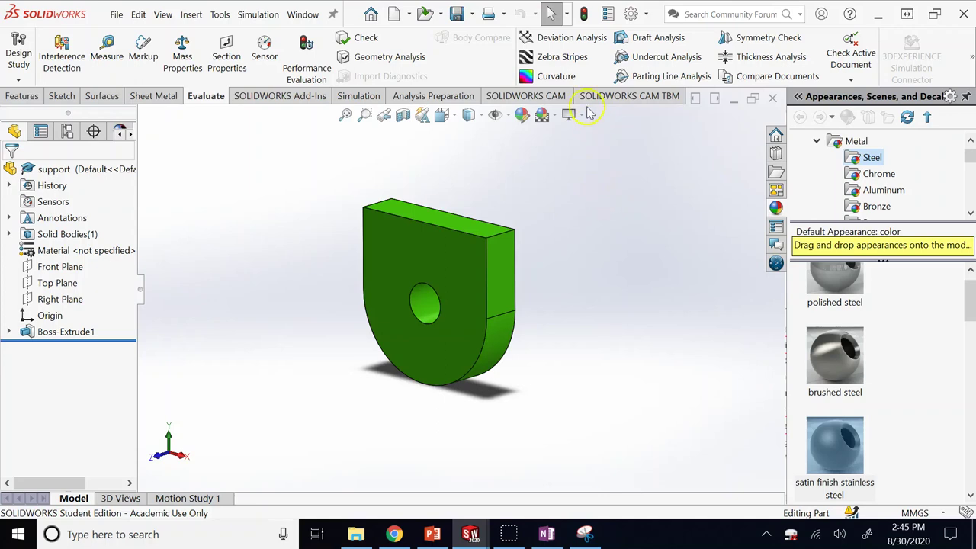
mouse_move(552, 118)
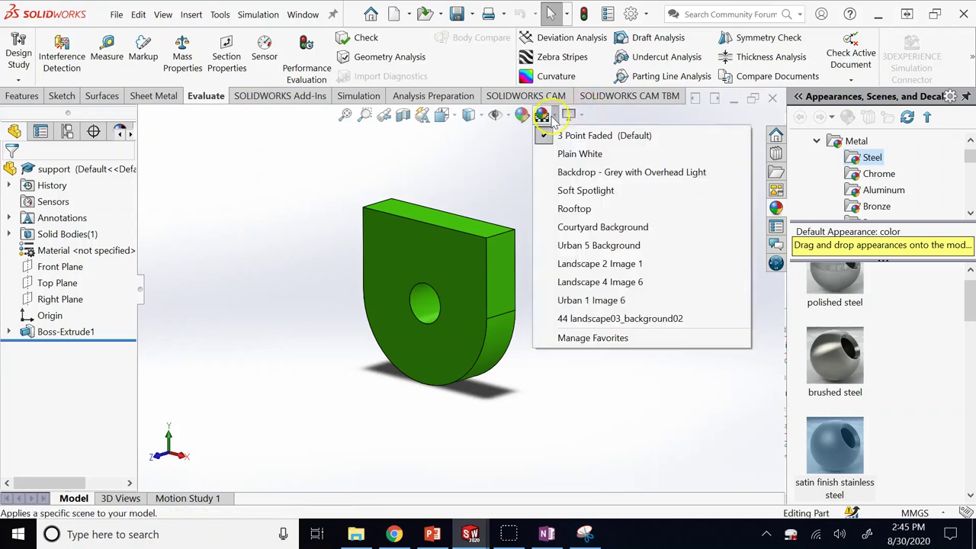
mouse_move(499, 116)
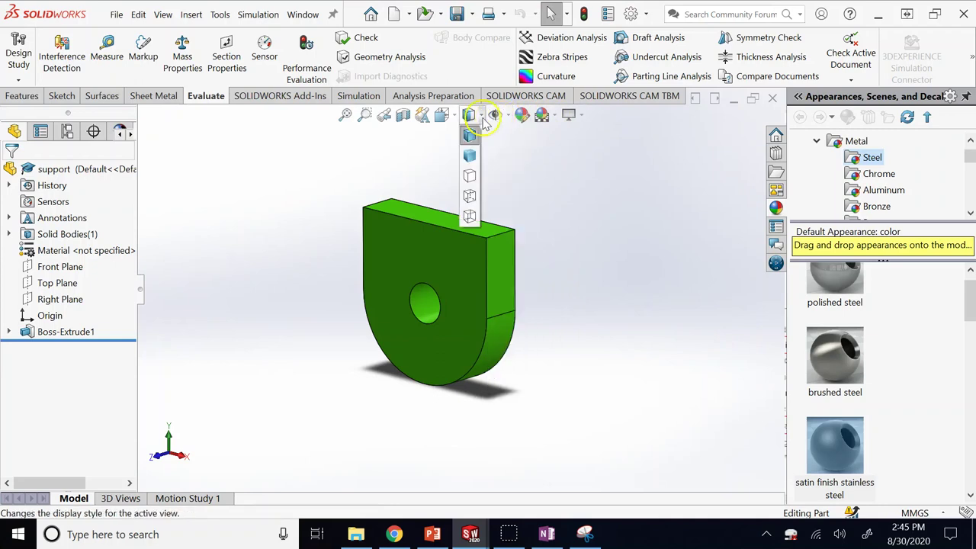
mouse_move(455, 120)
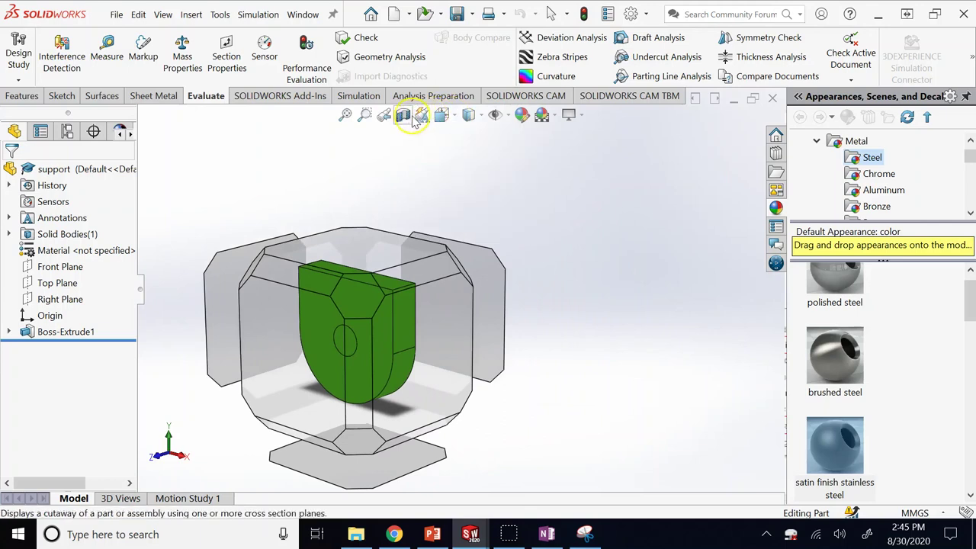
click(23, 97)
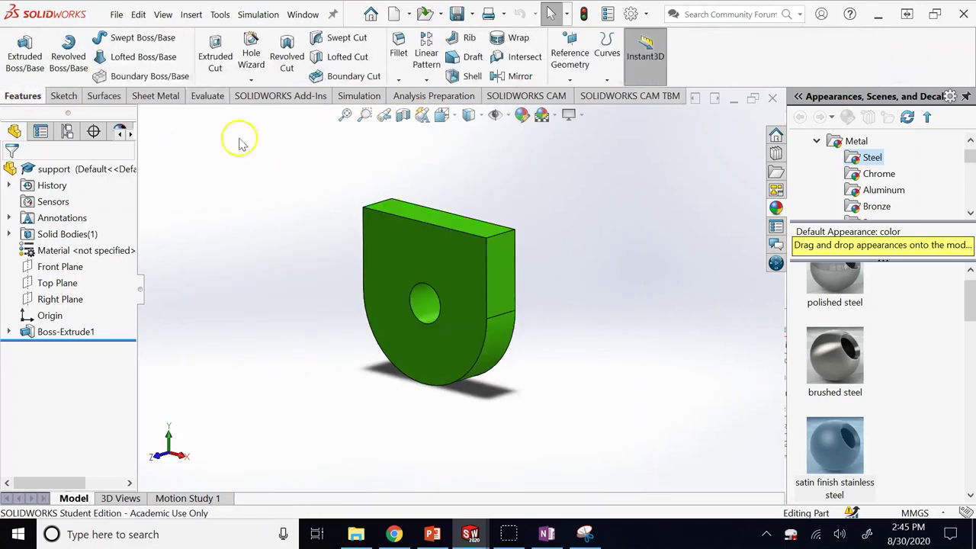
right_click(561, 186)
click(370, 213)
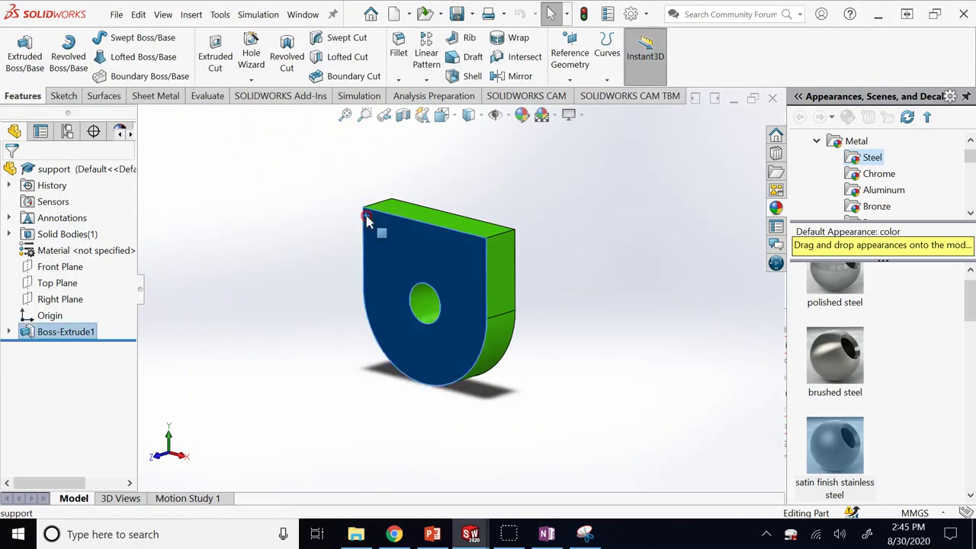
right_click(367, 219)
click(305, 242)
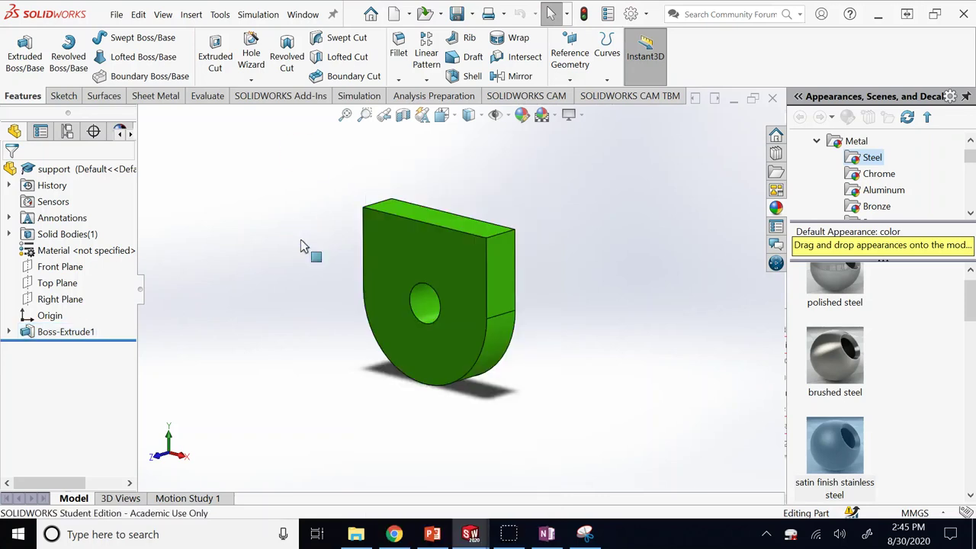
click(496, 114)
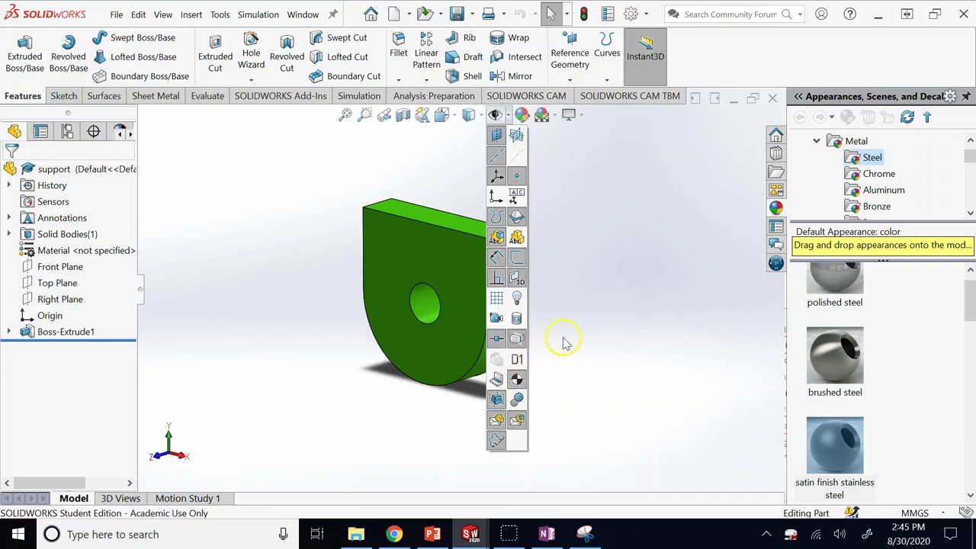
click(616, 262)
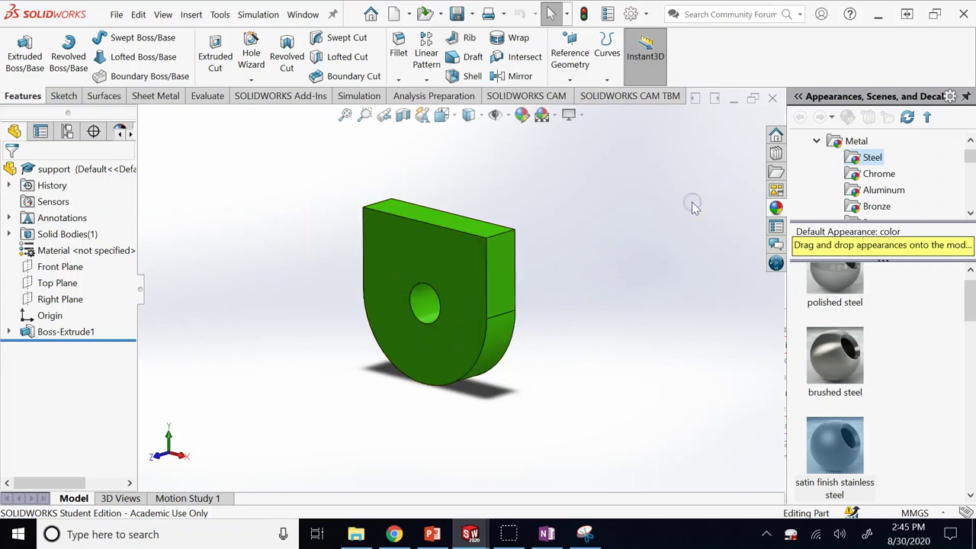
Add a Center of Mass reference feature to the support part.
click(579, 79)
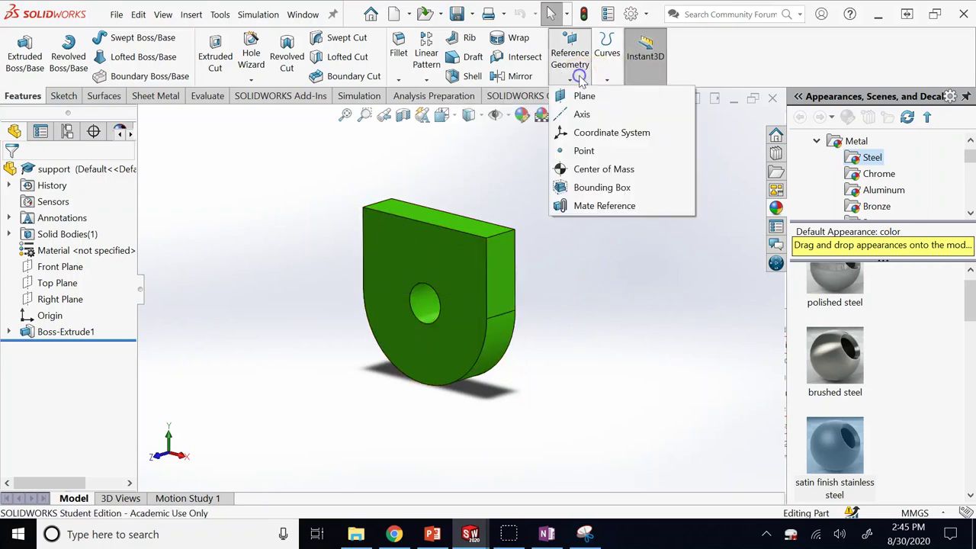
click(627, 177)
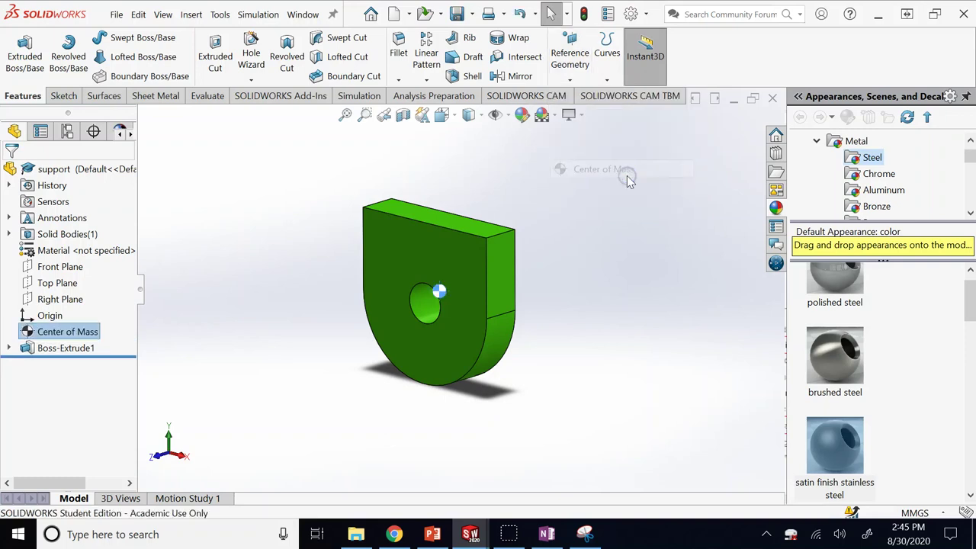
click(558, 282)
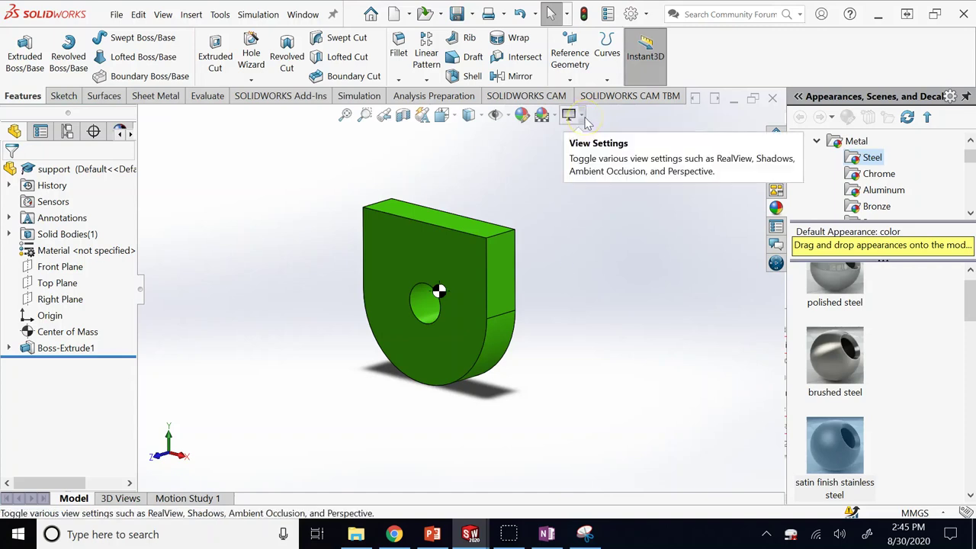
click(570, 60)
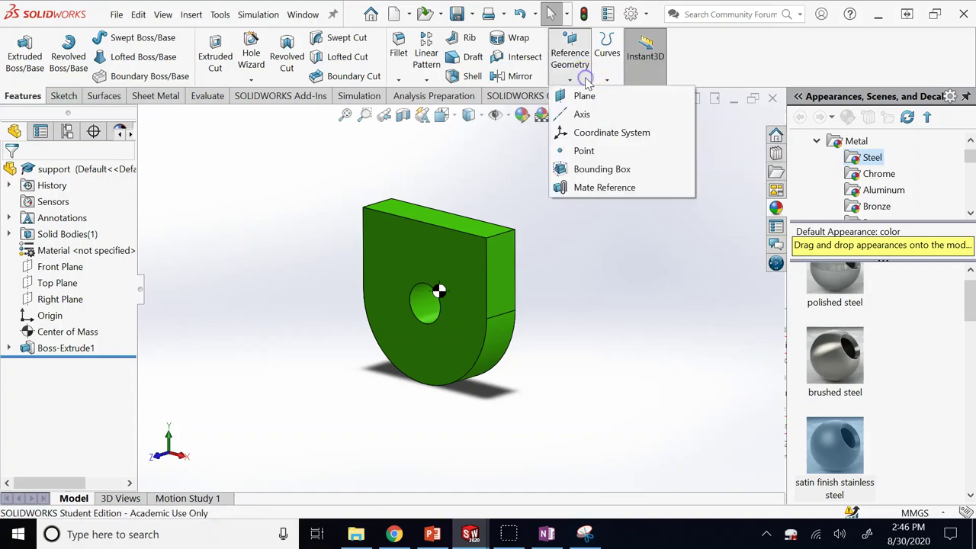
click(610, 252)
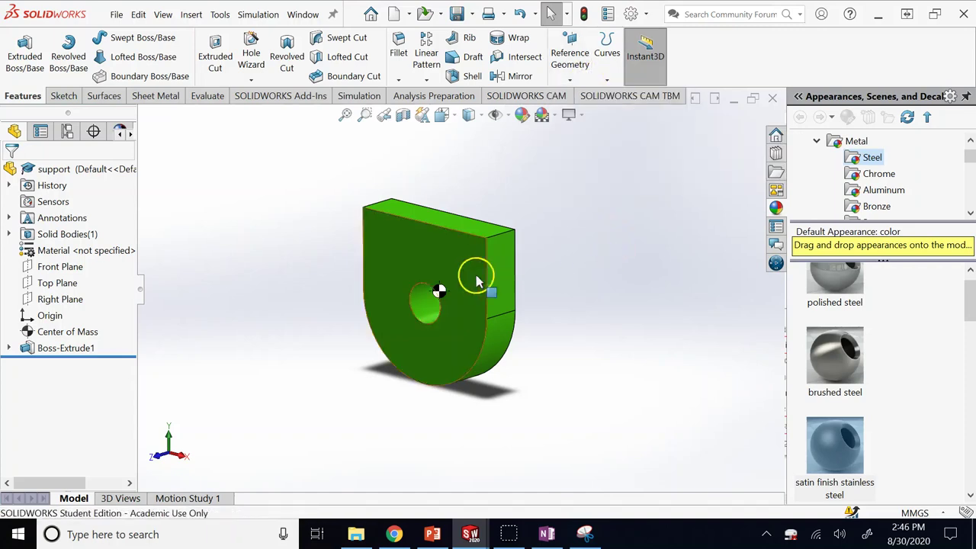
click(571, 59)
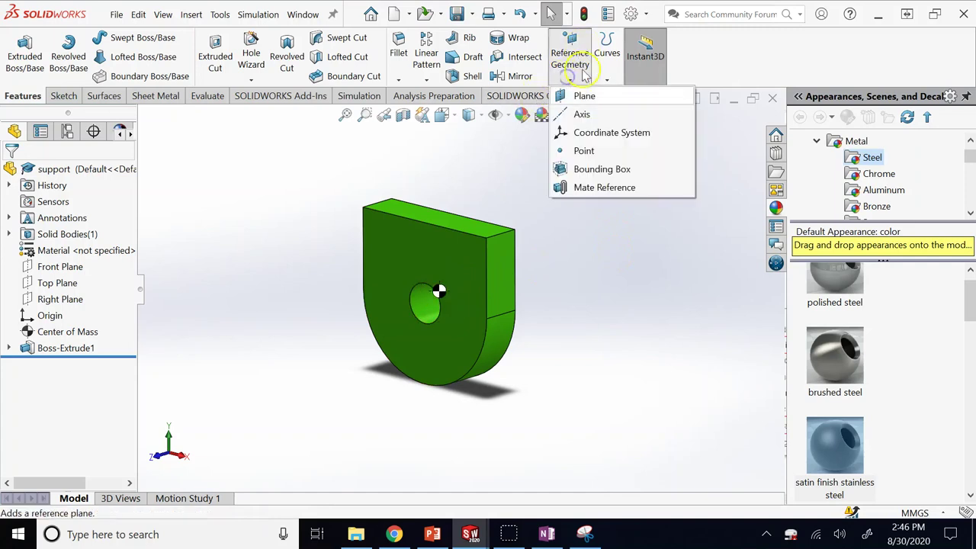
click(637, 347)
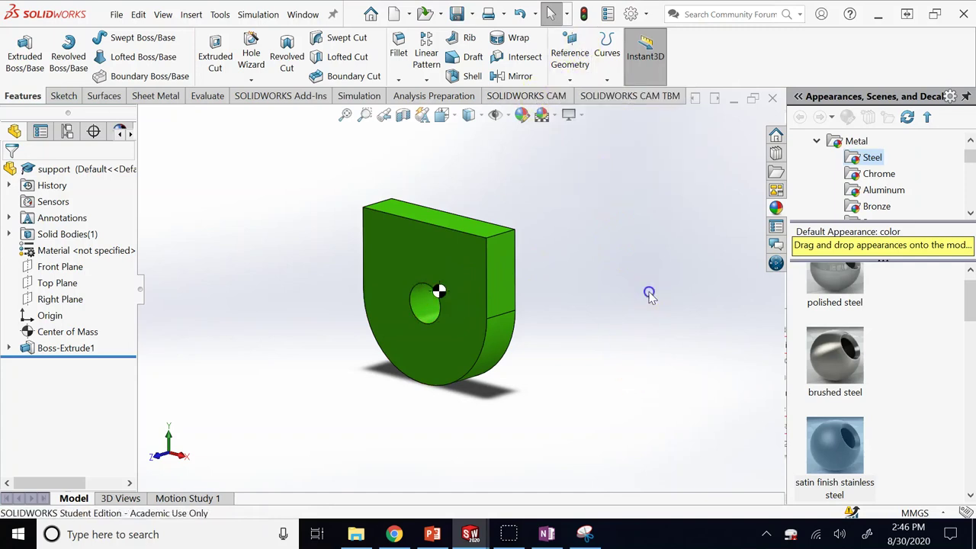
click(504, 116)
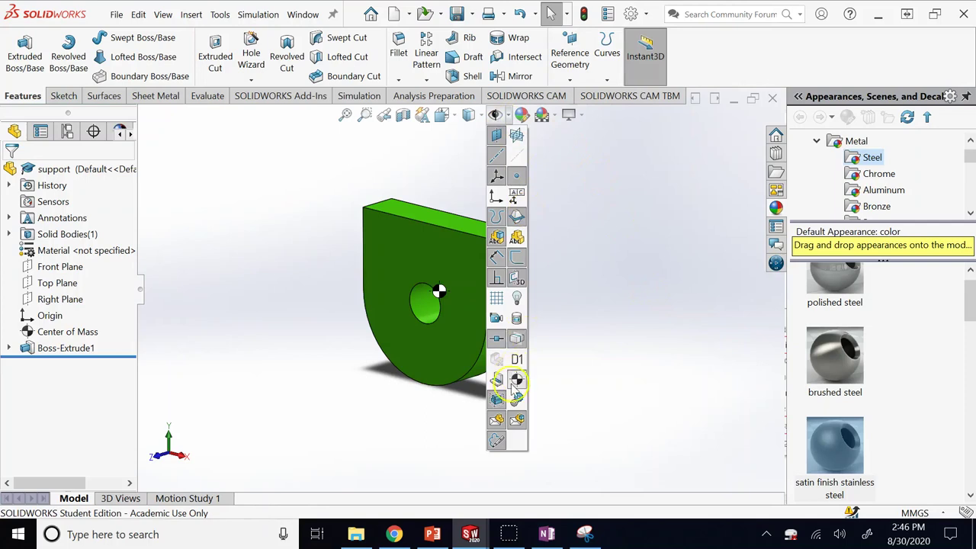
Examine the center of mass marker on the support part from several viewing angles.
key(Left)
key(Left)
key(Left)
key(Left)
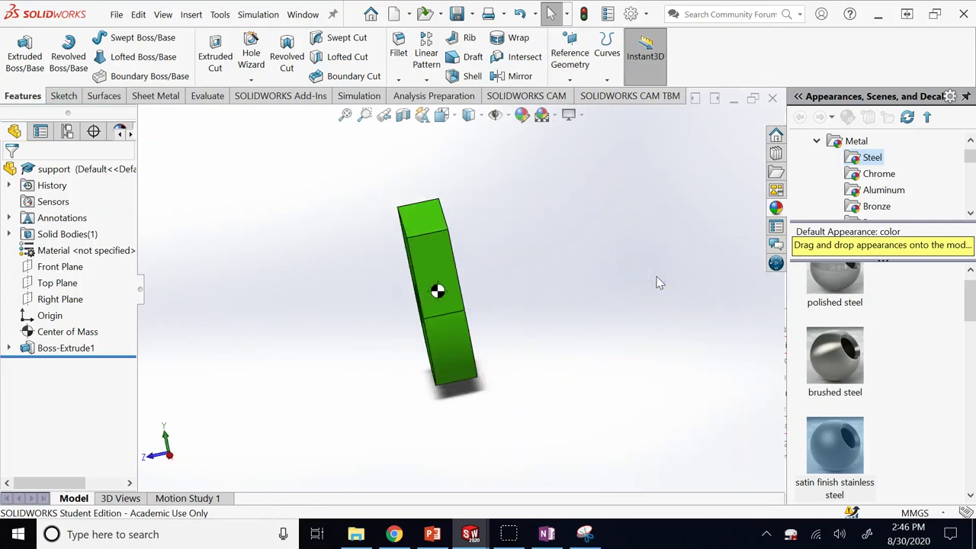
key(Right)
key(Right)
key(Right)
key(Left)
key(Left)
key(Left)
key(Right)
key(Right)
key(Right)
key(Right)
key(Right)
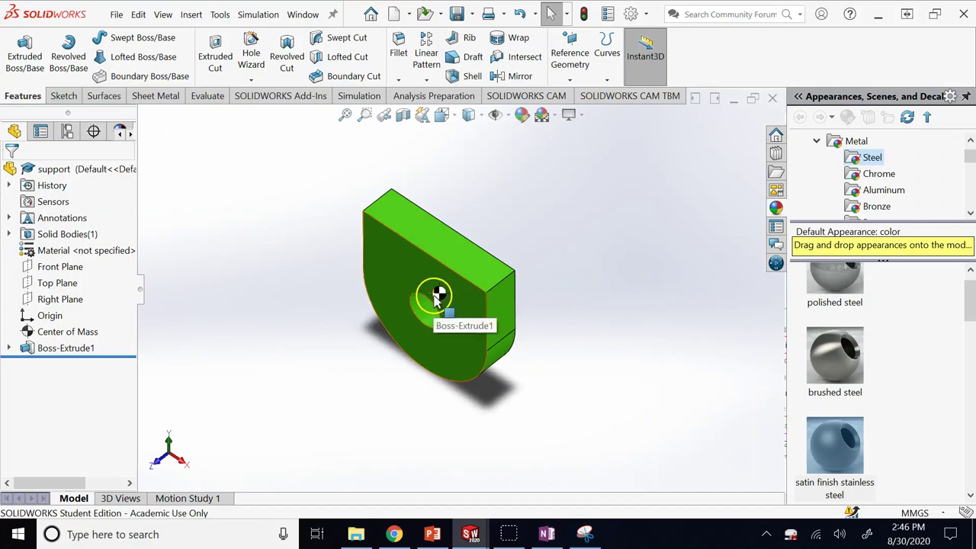
key(Left)
key(Left)
key(Left)
key(Left)
key(Right)
key(Right)
key(Right)
key(Right)
key(Right)
key(Right)
key(Left)
key(Left)
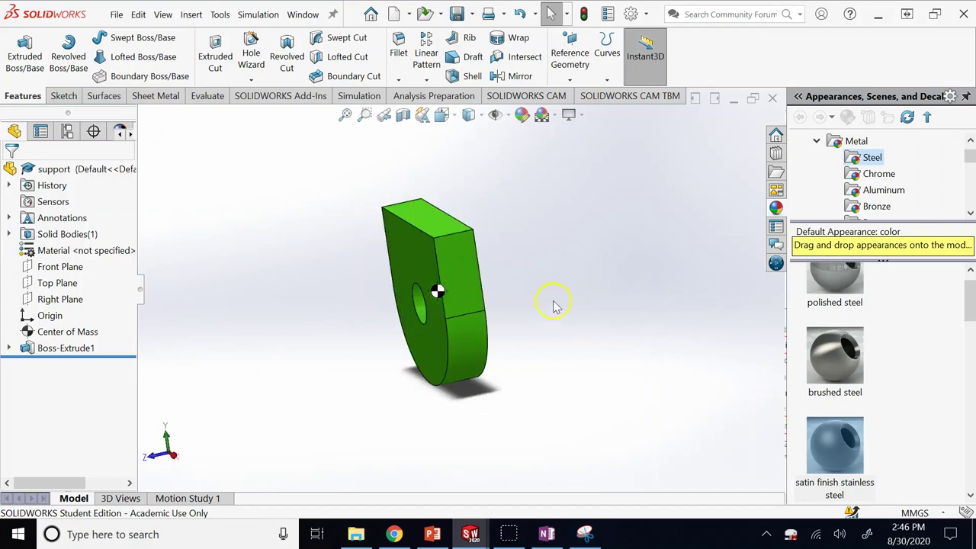
key(Down)
key(Down)
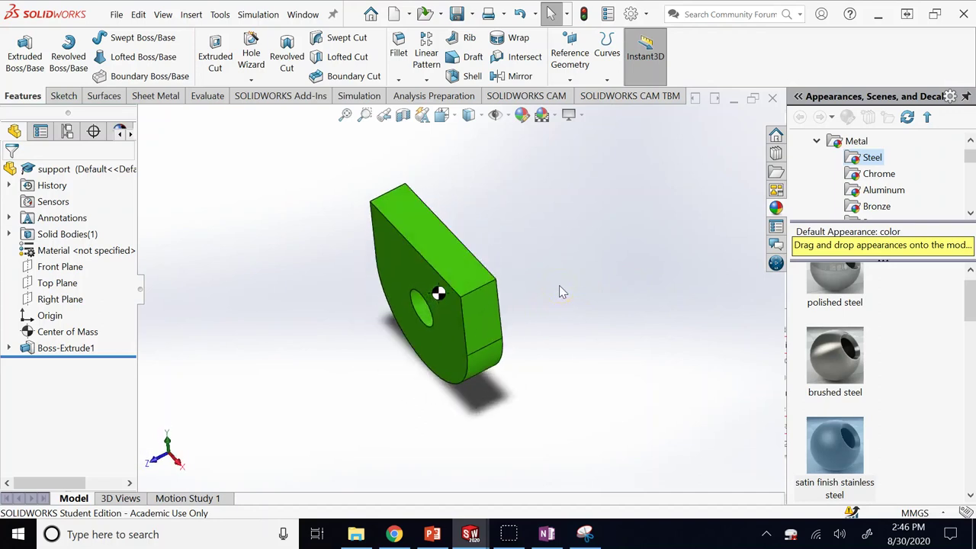
key(Right)
key(Right)
key(Right)
In the front view, set the hole diameter in the support's extrusion sketch to 25 mm.
key(space)
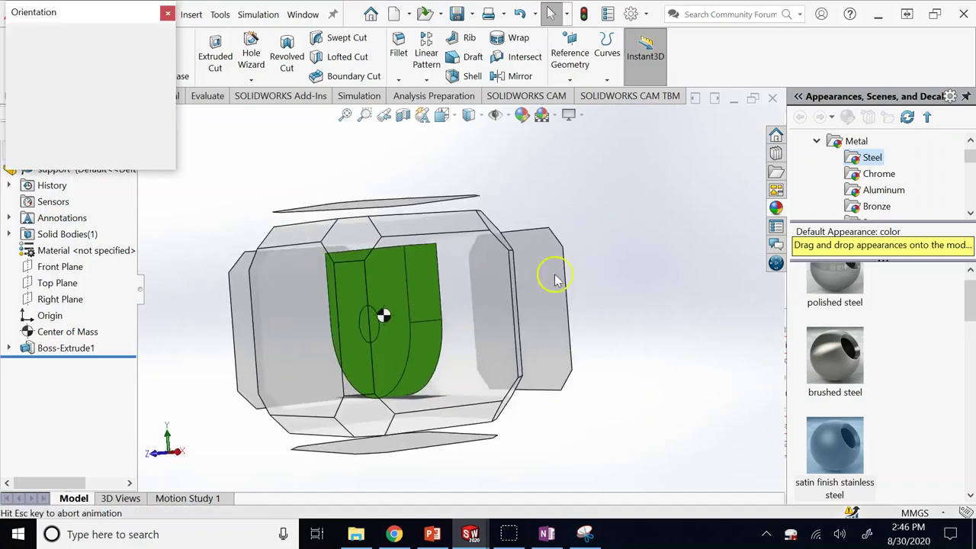
click(252, 356)
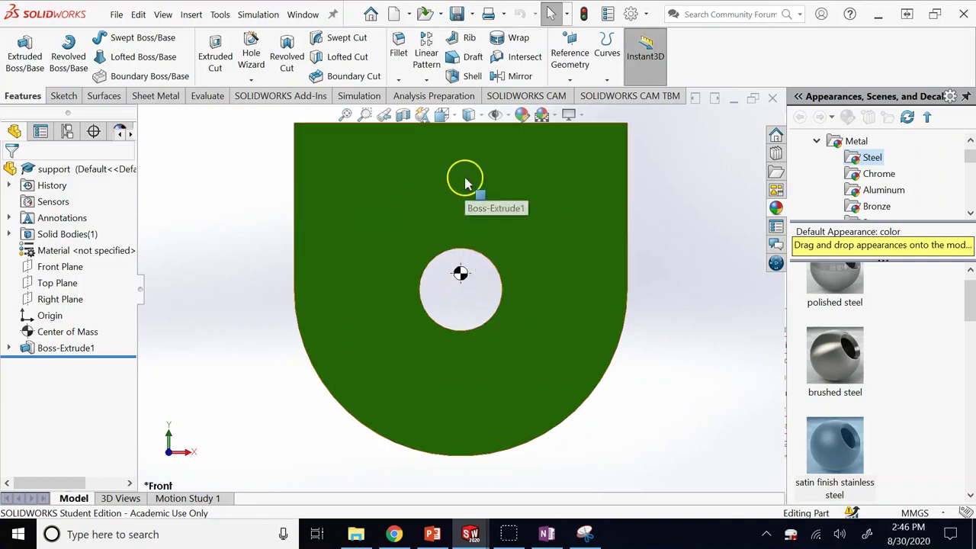
click(9, 348)
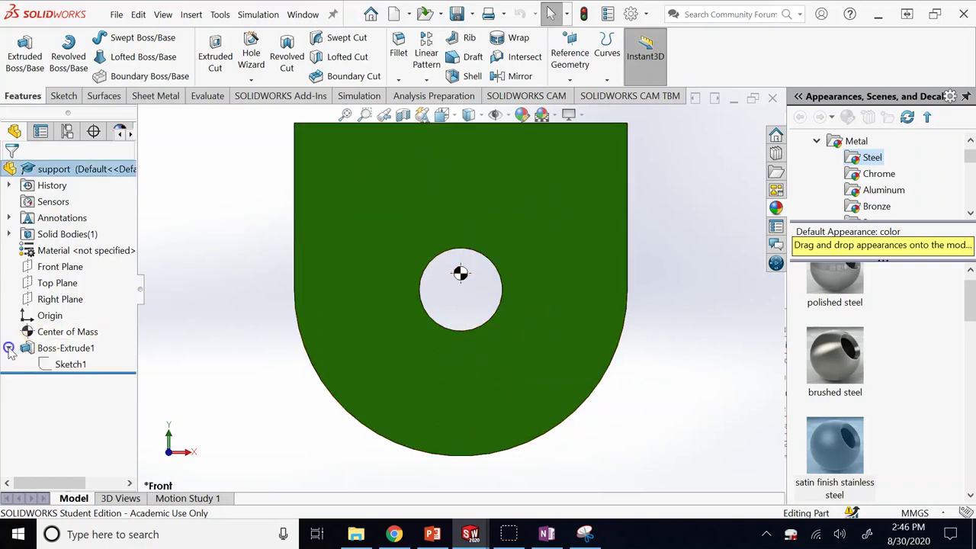
click(70, 364)
scroll(359, 374, up, 5)
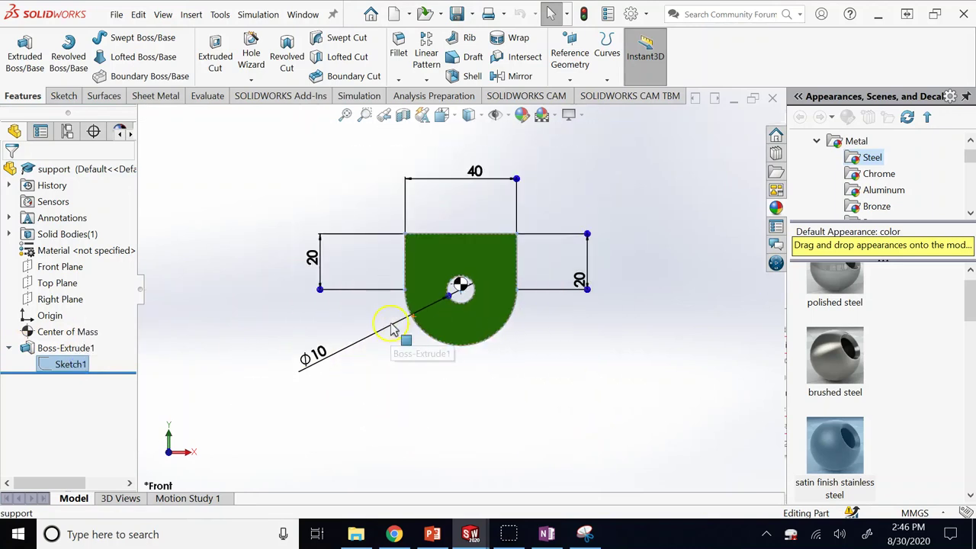
click(313, 354)
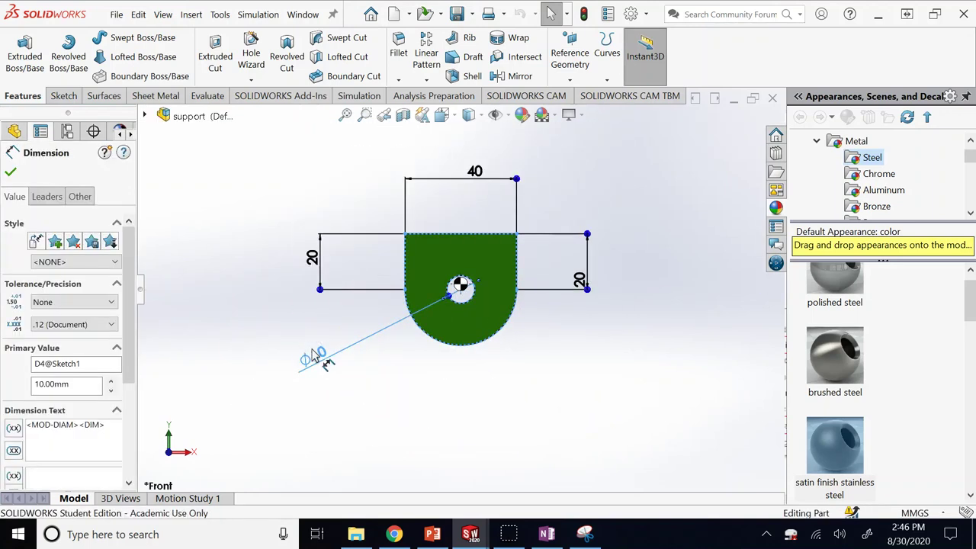
double_click(313, 356)
text(25)
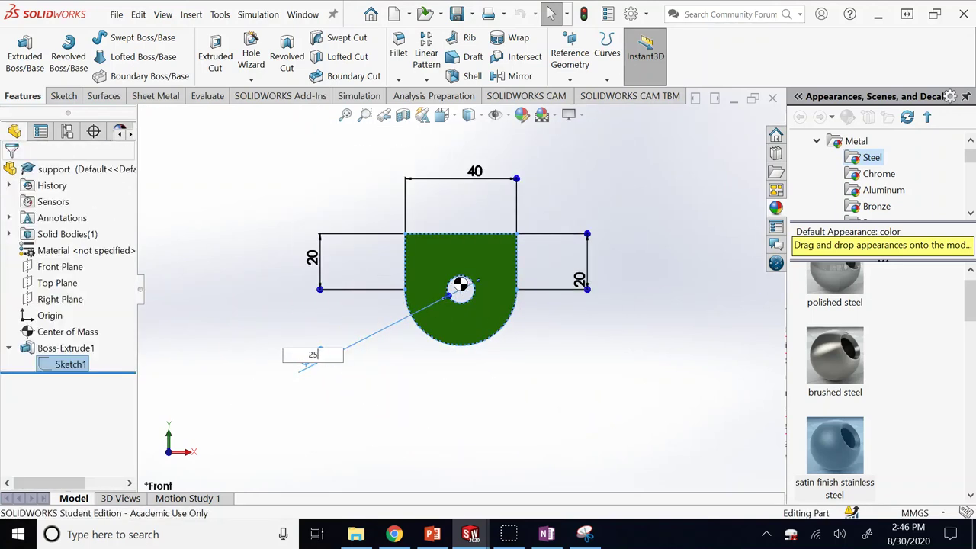
key(Return)
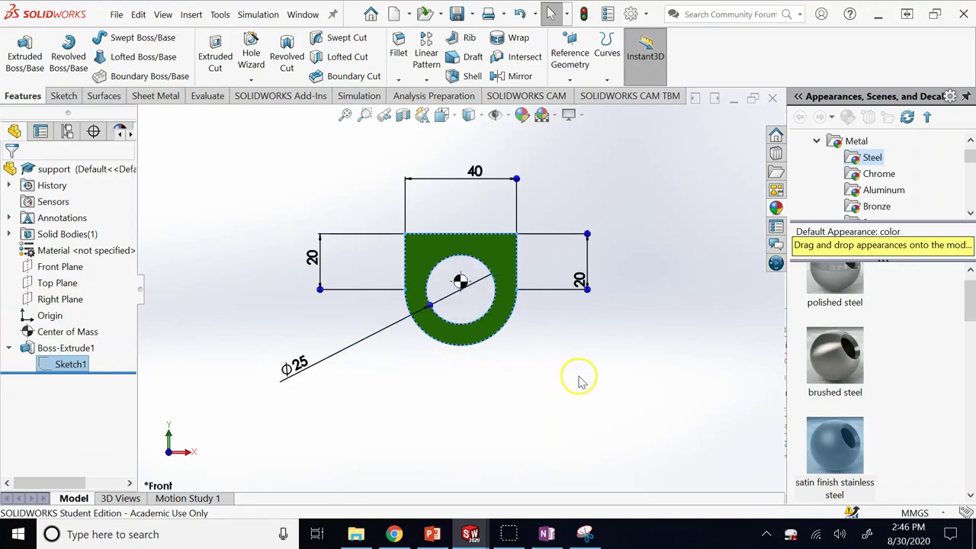
Set the support's hole diameter to 5 mm.
scroll(459, 283, up, 5)
scroll(468, 312, down, 4)
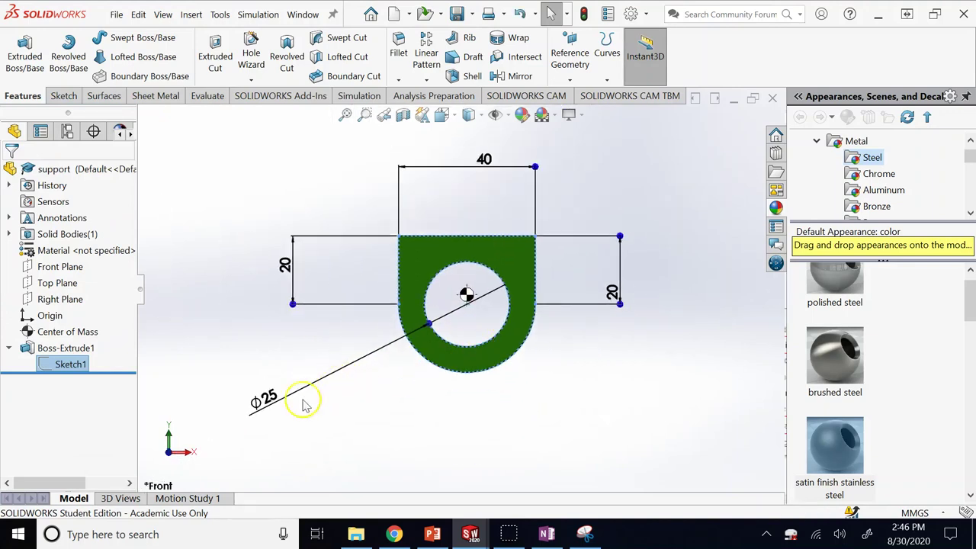
double_click(261, 399)
text(5)
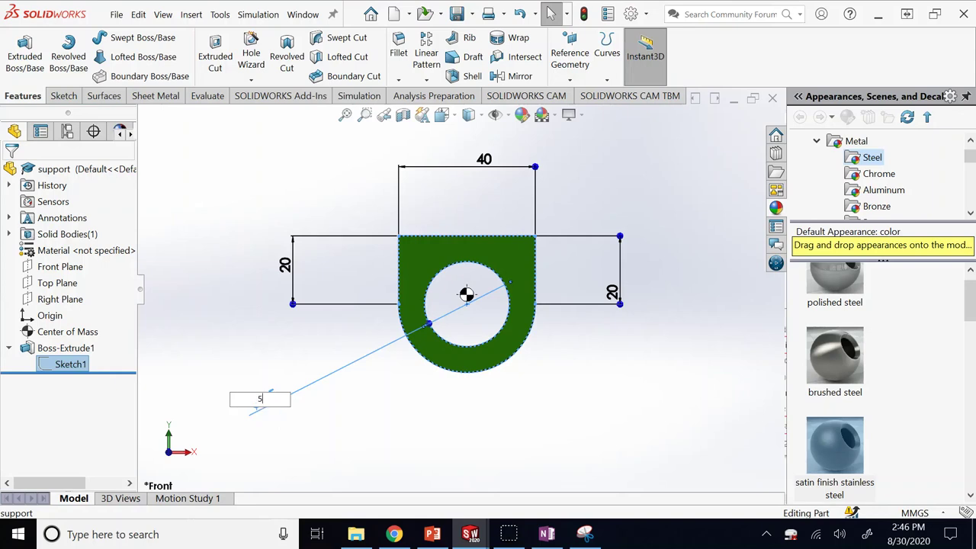
key(Return)
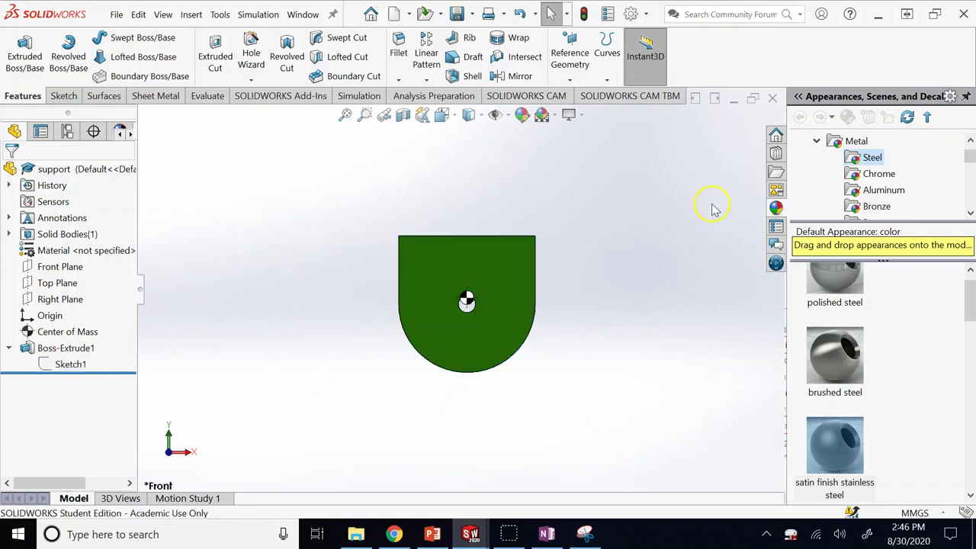
Turn off the visibility of the center of mass marker on the support part.
key(Left)
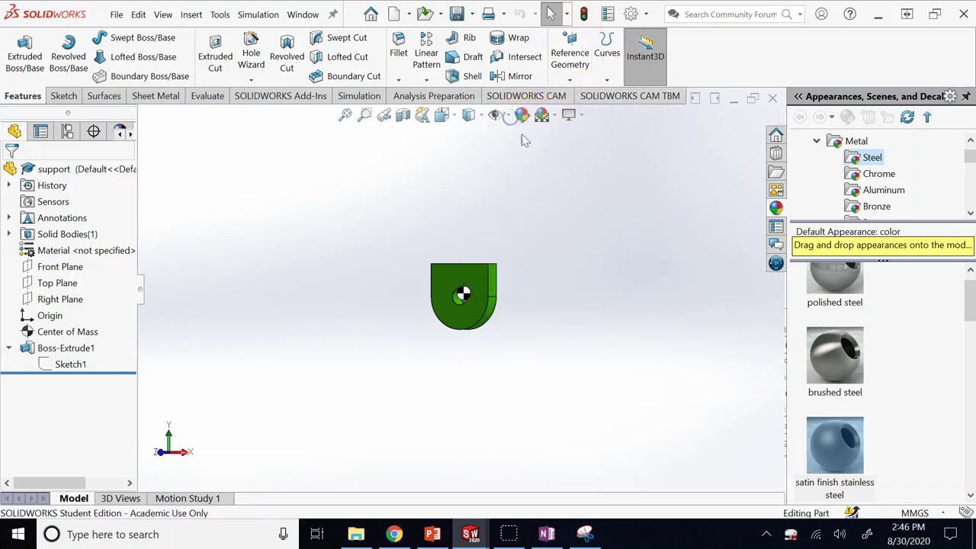
click(496, 114)
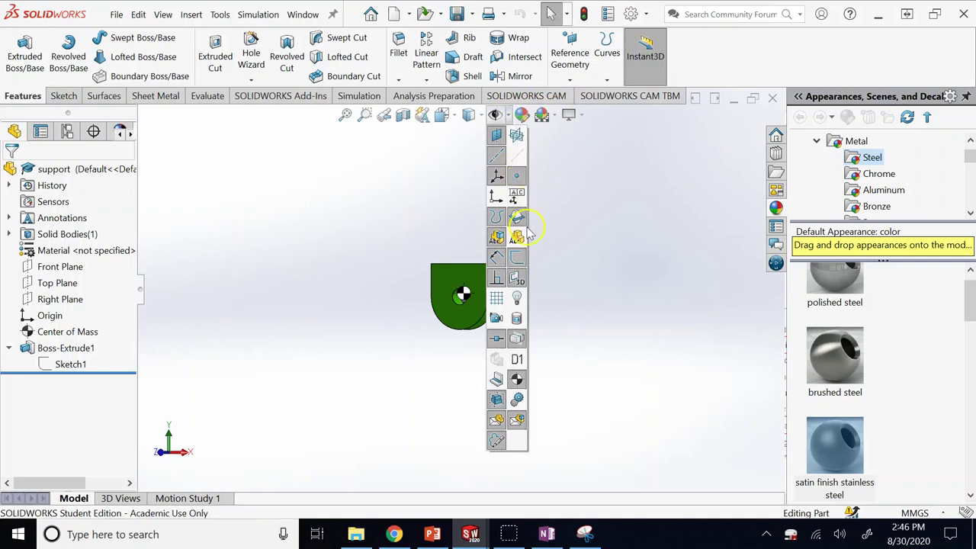
click(520, 375)
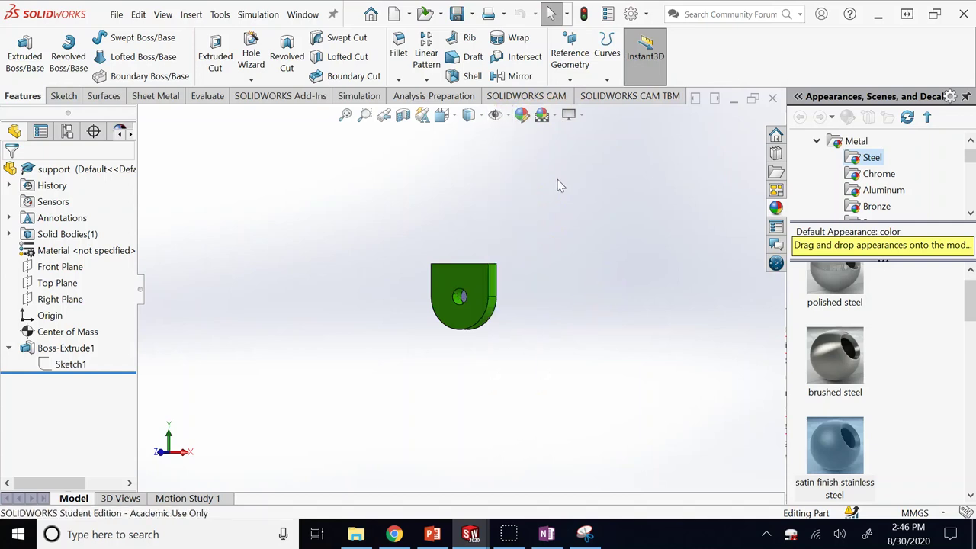
Inspect the support part from the front, back and angled directions, fitting the whole part in view.
key(ctrl+1)
key(ctrl+4)
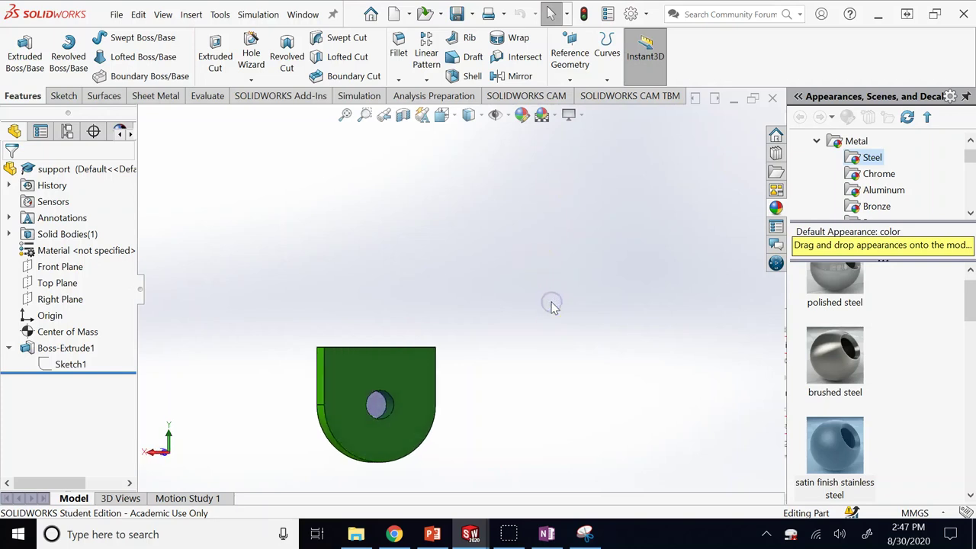
middle_drag(554, 307, 423, 373)
key(Down)
key(Down)
key(Down)
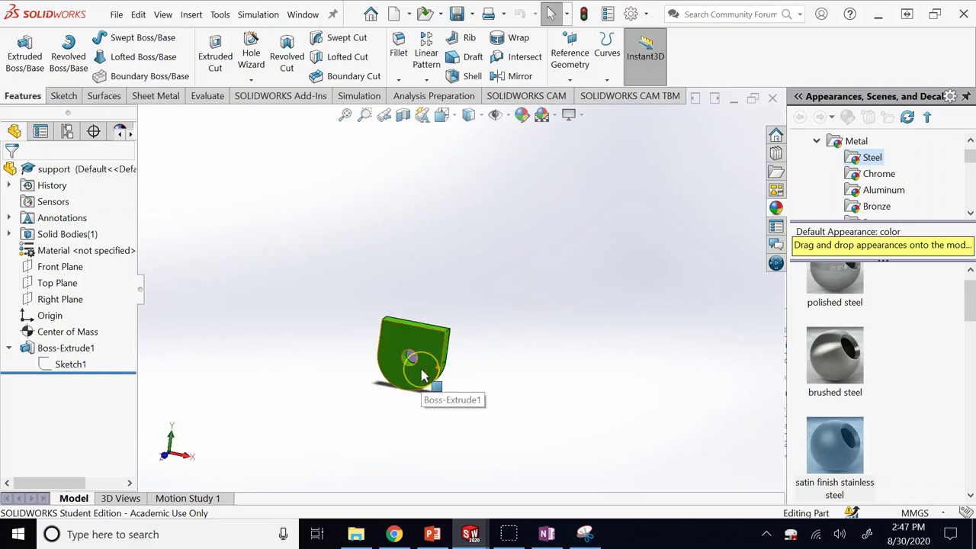
key(f)
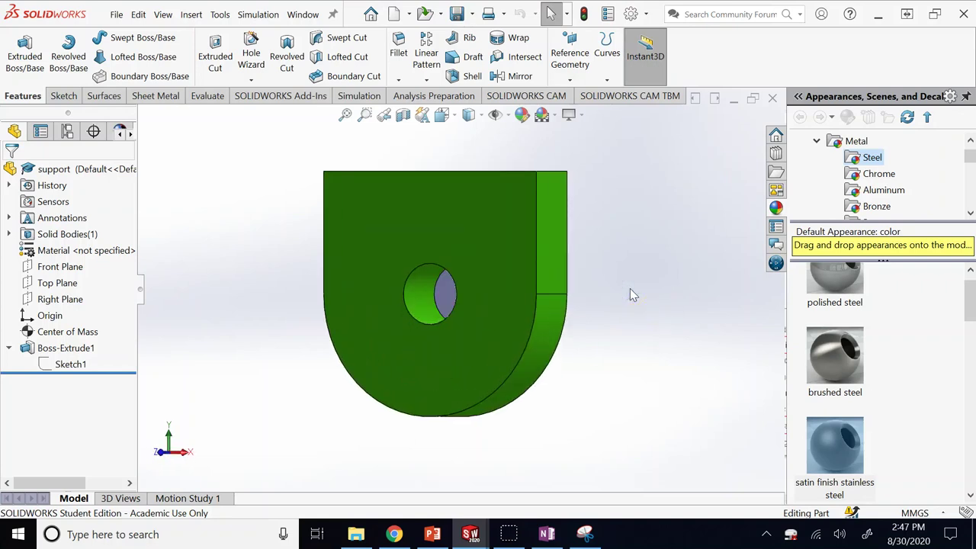
key(Left)
key(Left)
key(Left)
key(Left)
key(Left)
key(Left)
key(Left)
key(Left)
key(Left)
key(Left)
key(Left)
key(Left)
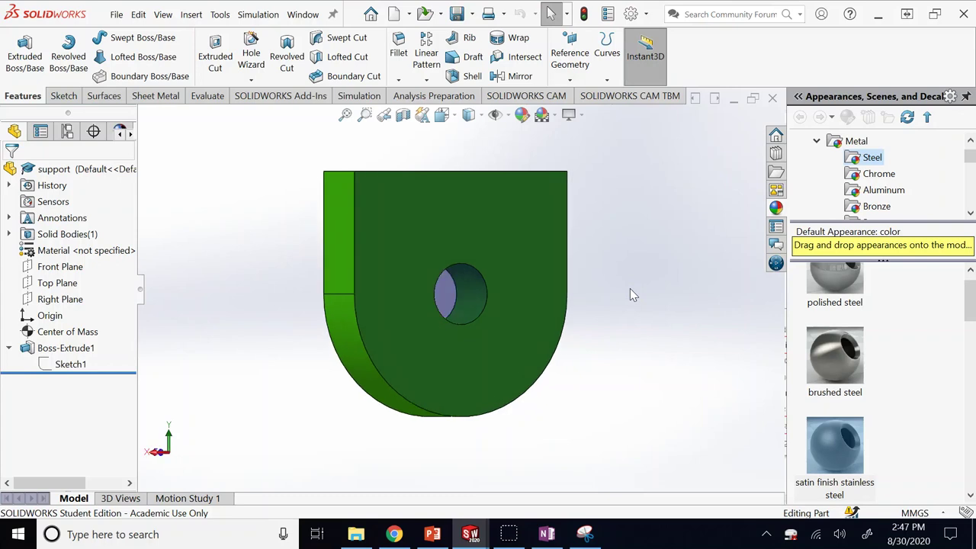
key(ctrl+1)
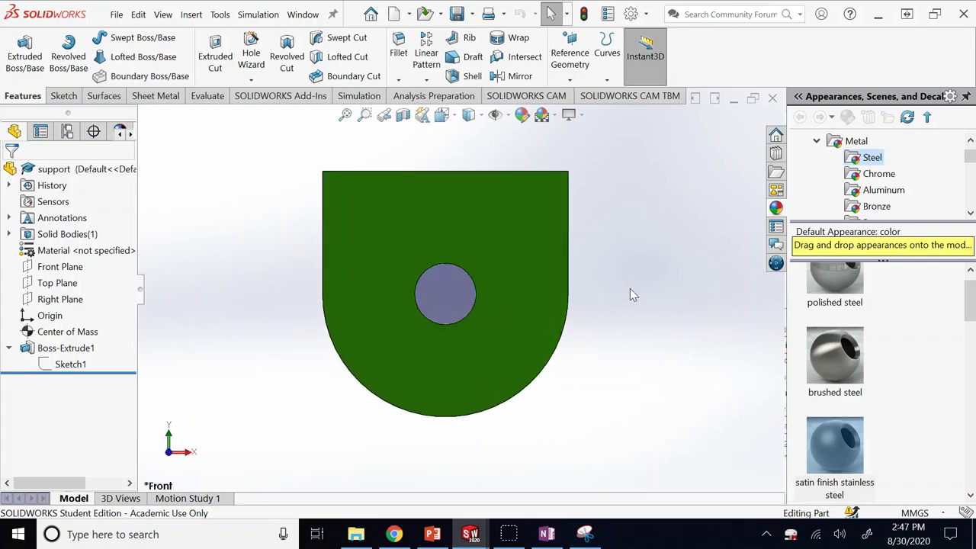
key(Left)
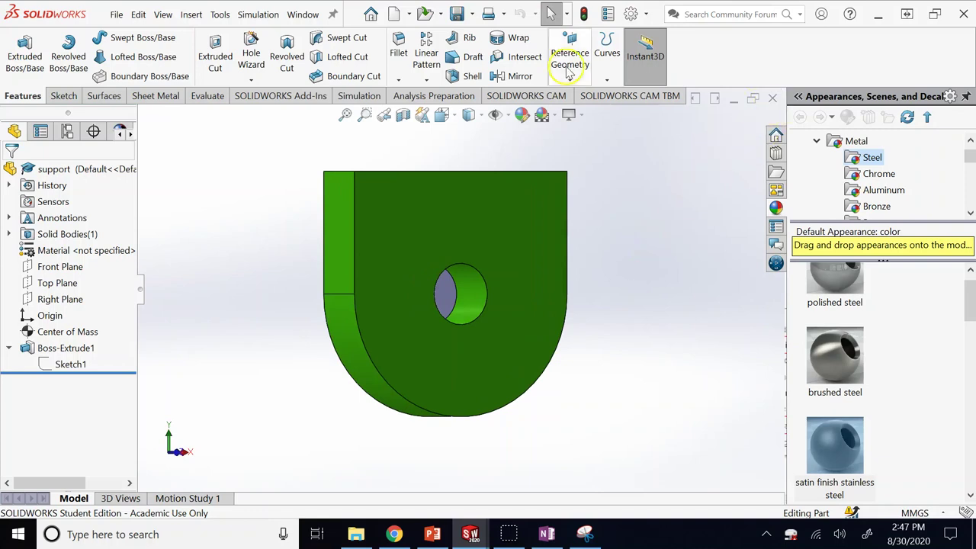
Close the support part without saving and discard its changes in the pendulum assembly.
click(771, 99)
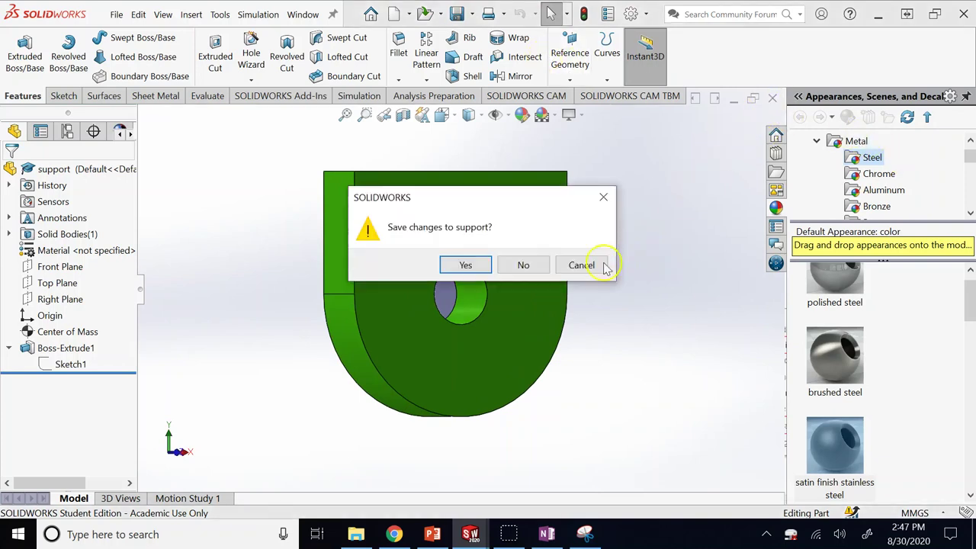
click(518, 265)
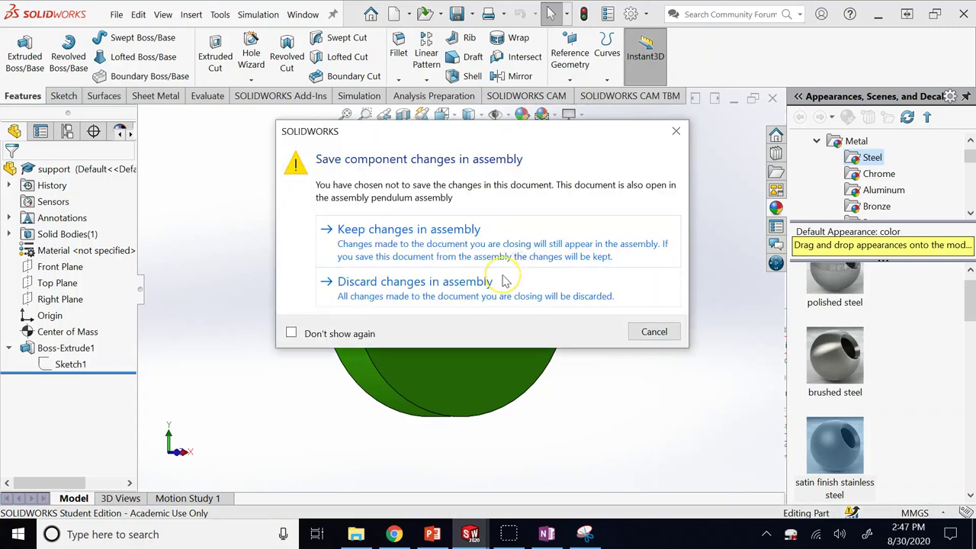
click(497, 292)
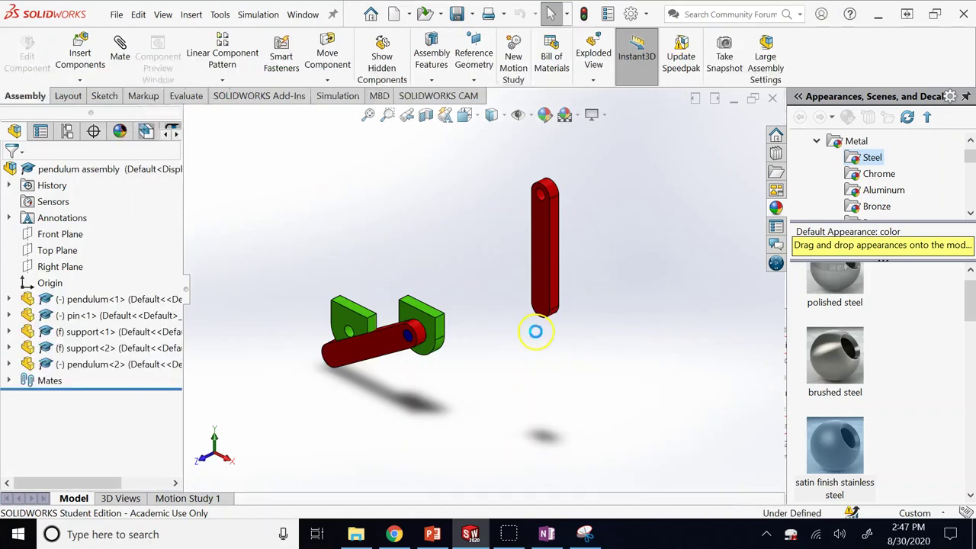
Review the To XYZ Position and By Delta XYZ options of Move Component for the loose pendulum, then close the command.
scroll(556, 250, down, 5)
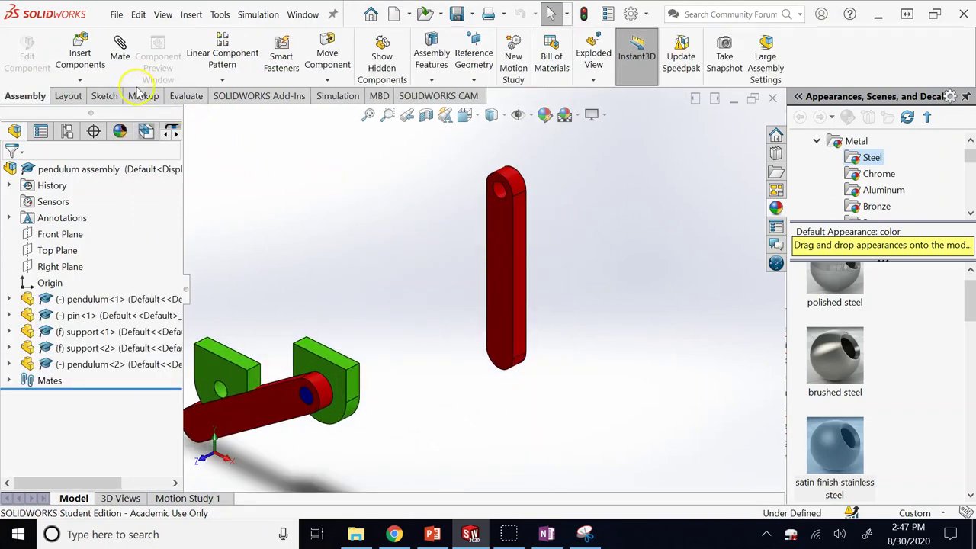
click(327, 58)
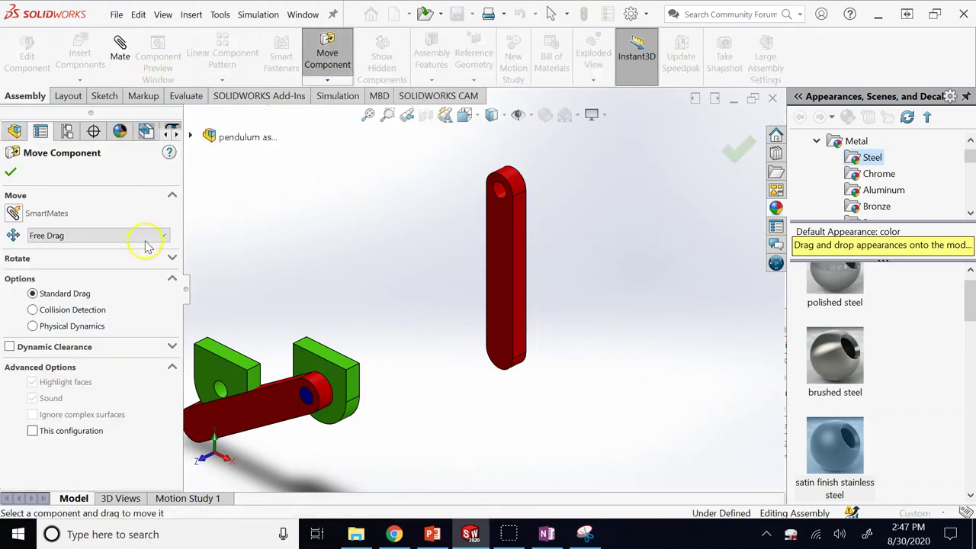
click(136, 242)
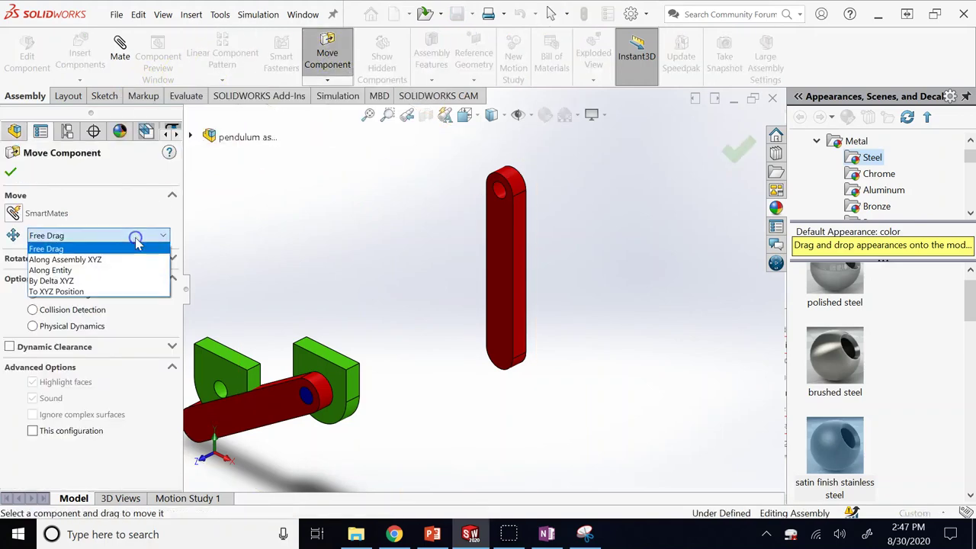
click(66, 292)
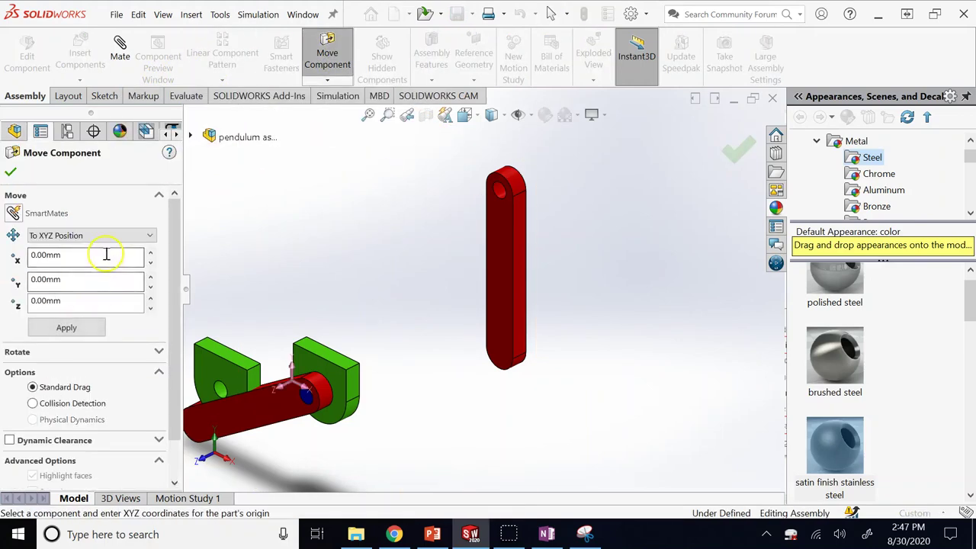
click(500, 291)
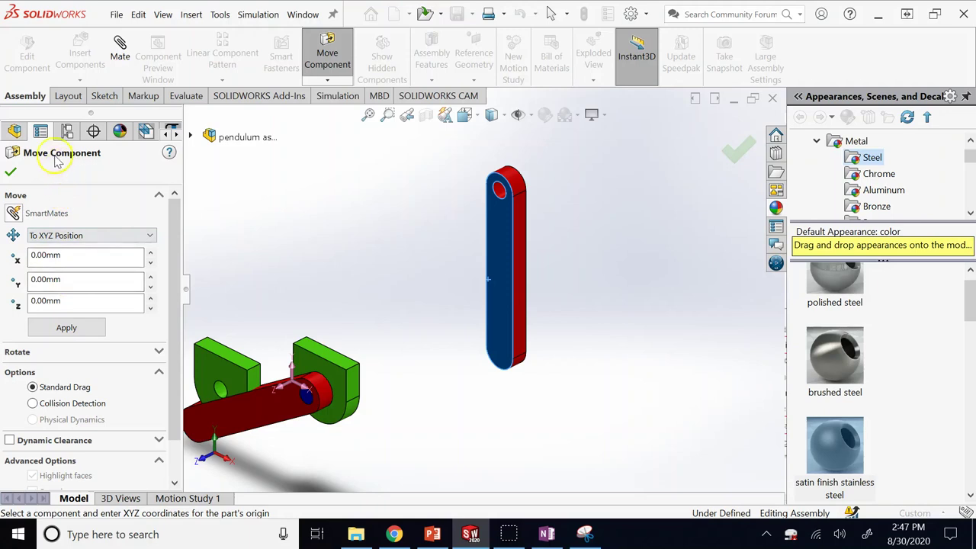
click(74, 236)
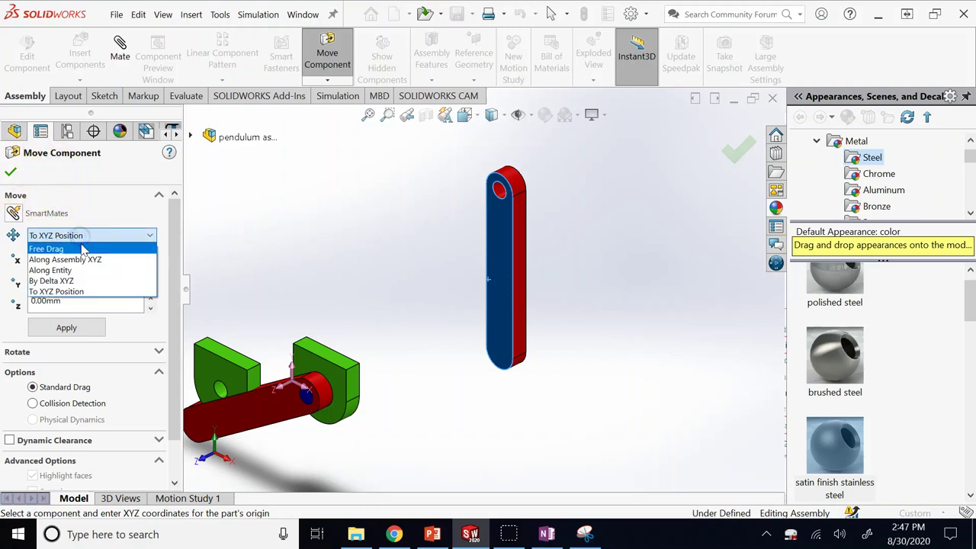
click(74, 281)
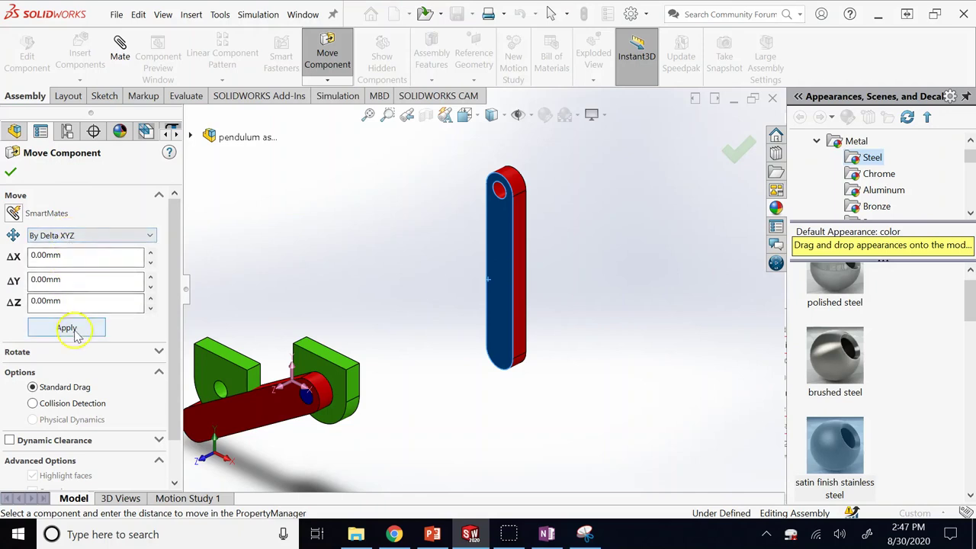
click(96, 235)
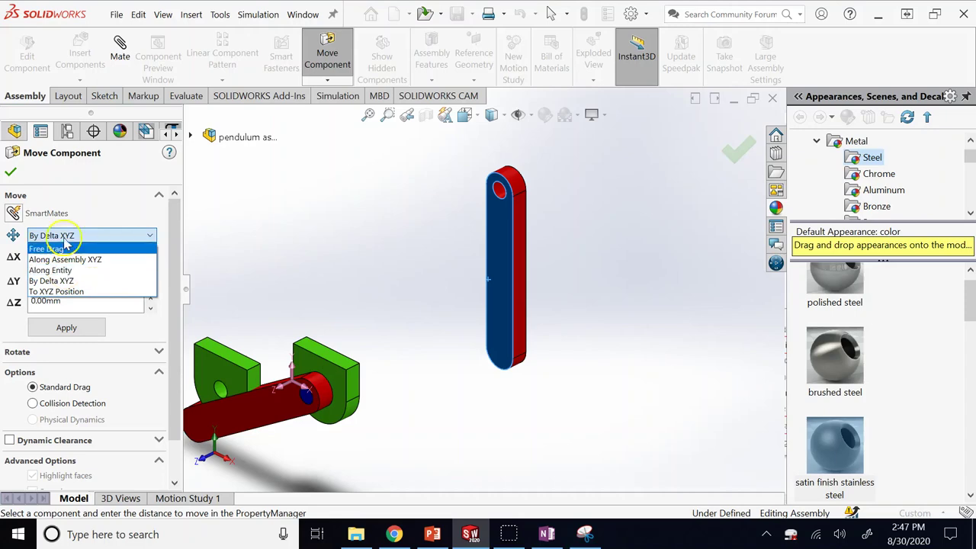
click(10, 174)
click(11, 174)
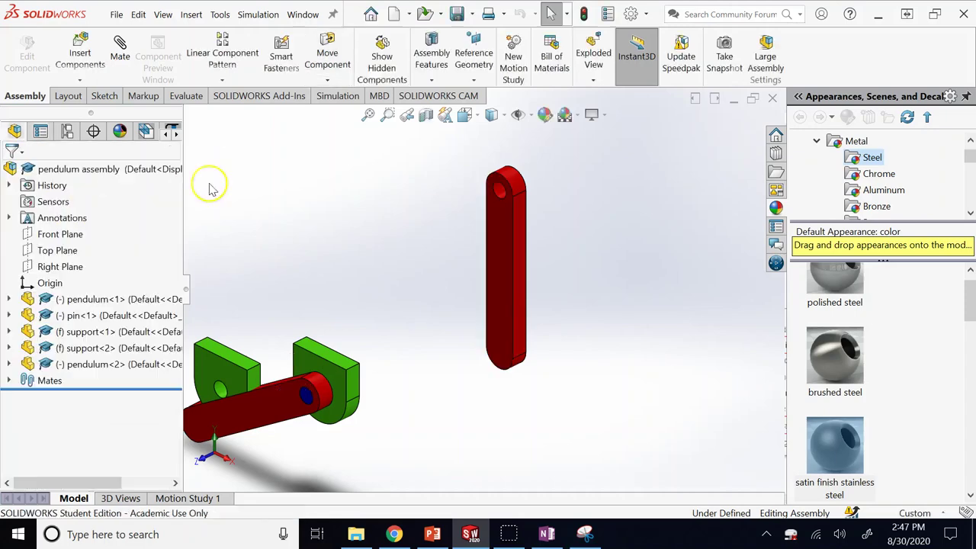
Delete the second support component, support<2>, from the pendulum assembly.
scroll(309, 221, down, 3)
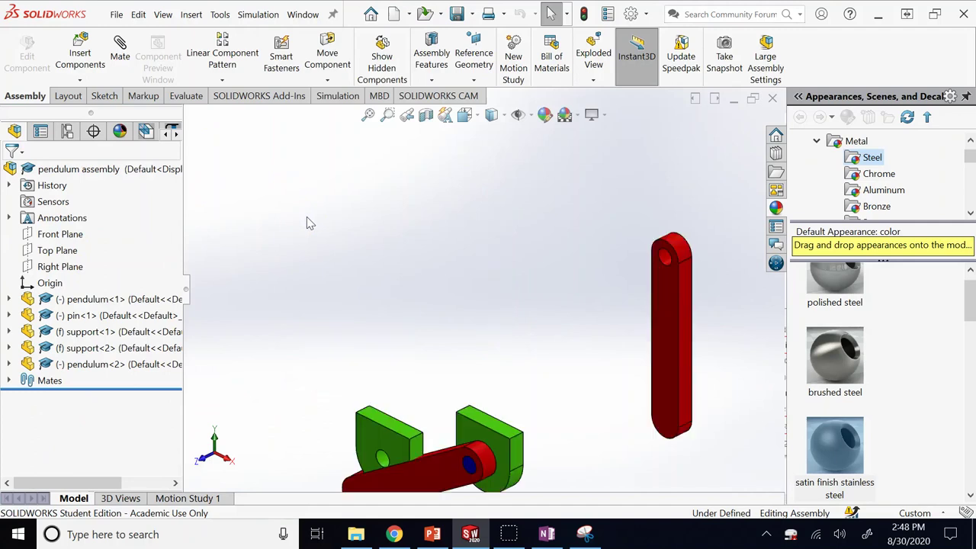
scroll(327, 206, up, 5)
scroll(532, 387, down, 2)
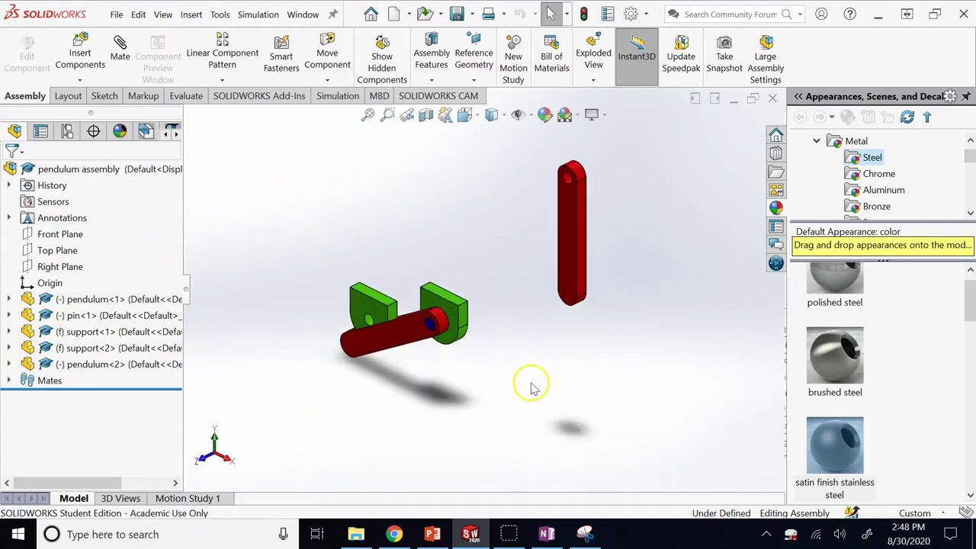
scroll(437, 313, down, 3)
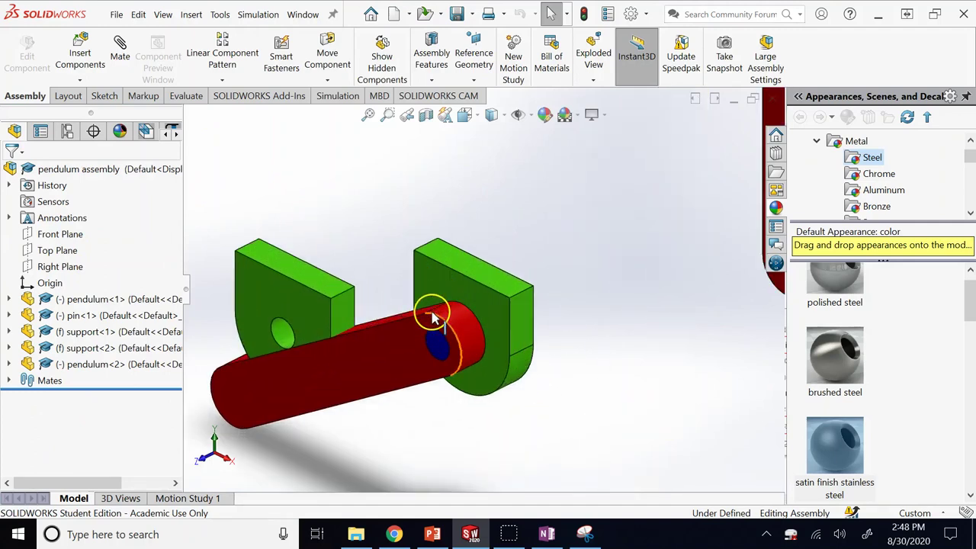
scroll(435, 314, up, 3)
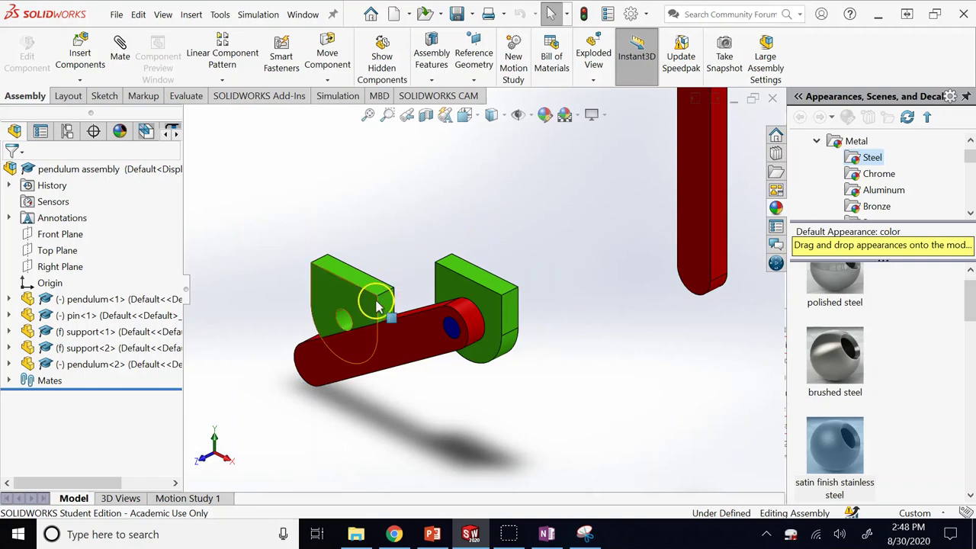
right_click(109, 358)
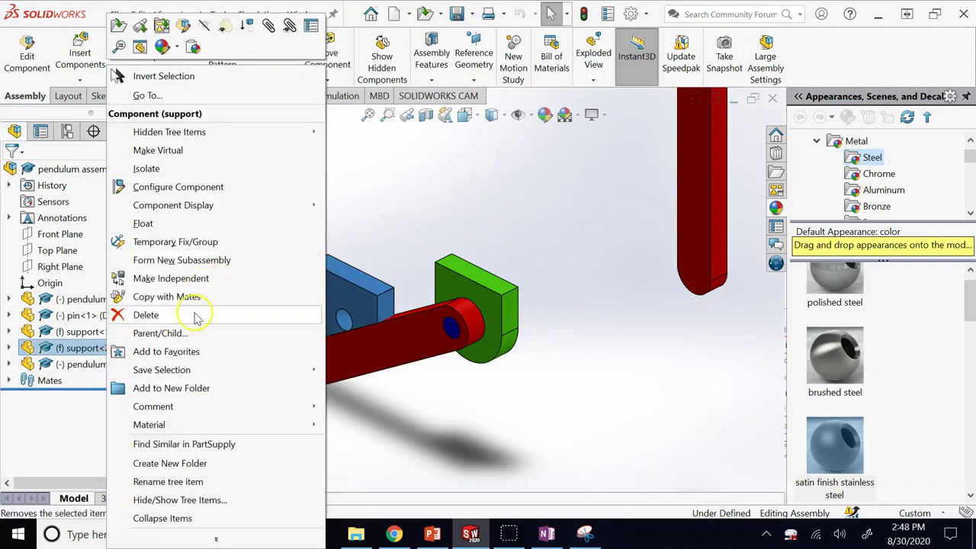
click(156, 315)
click(885, 230)
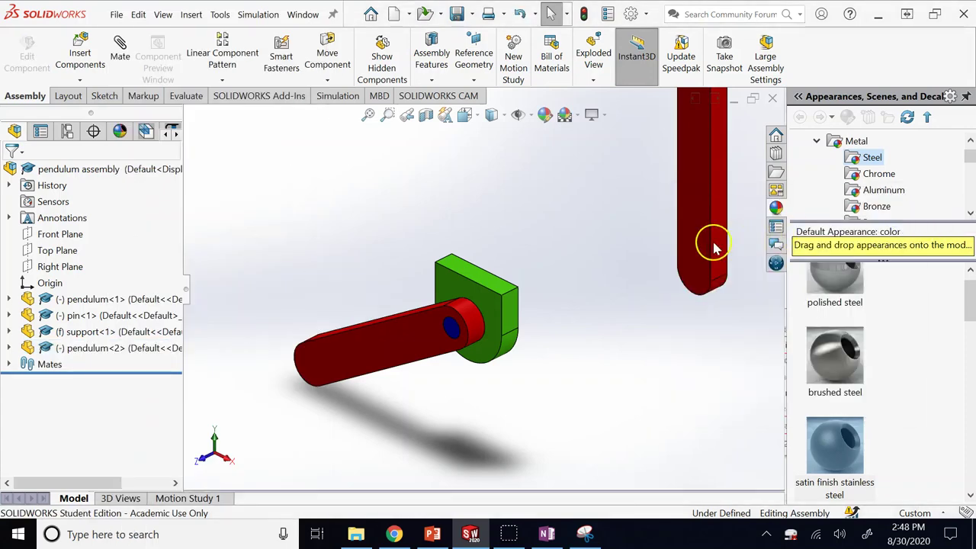
Delete the loose second pendulum component, pendulum<2>, from the assembly.
right_click(705, 227)
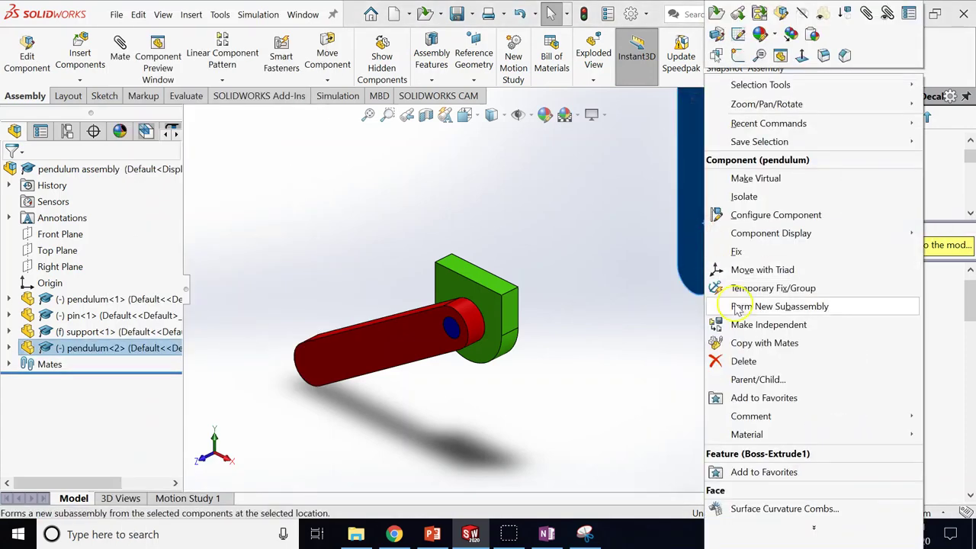
click(751, 358)
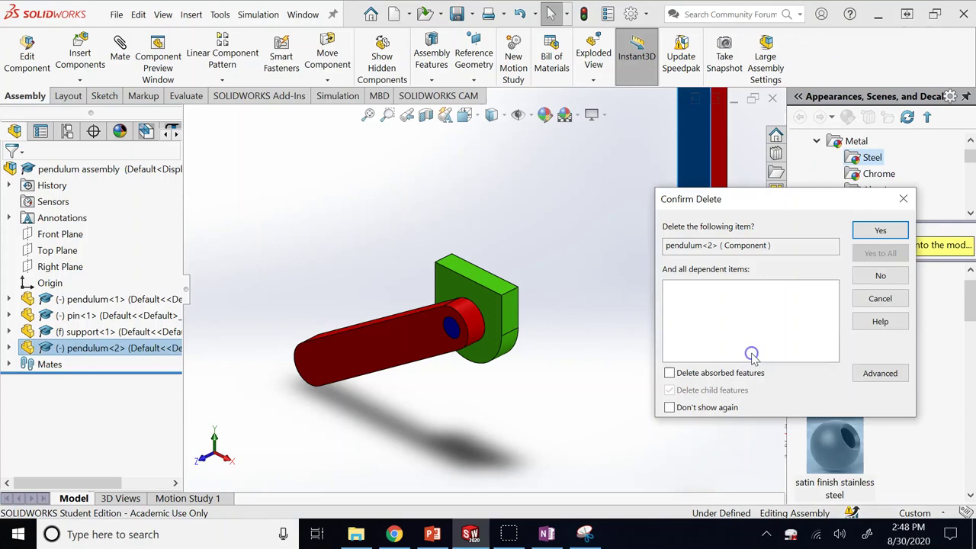
click(878, 229)
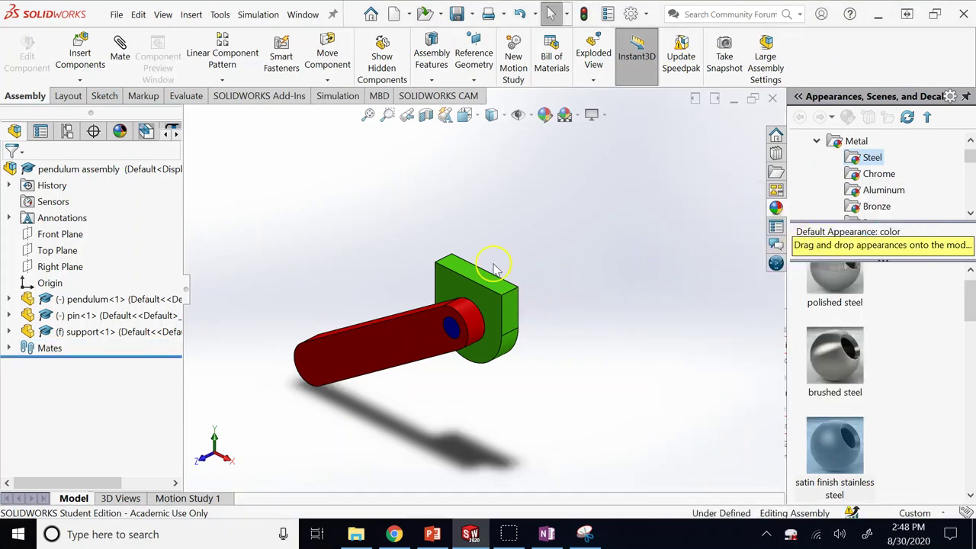
Swing the remaining pendulum about its pin using Rotate Component in Free Drag mode with the Standard Drag option.
middle_drag(453, 362, 343, 396)
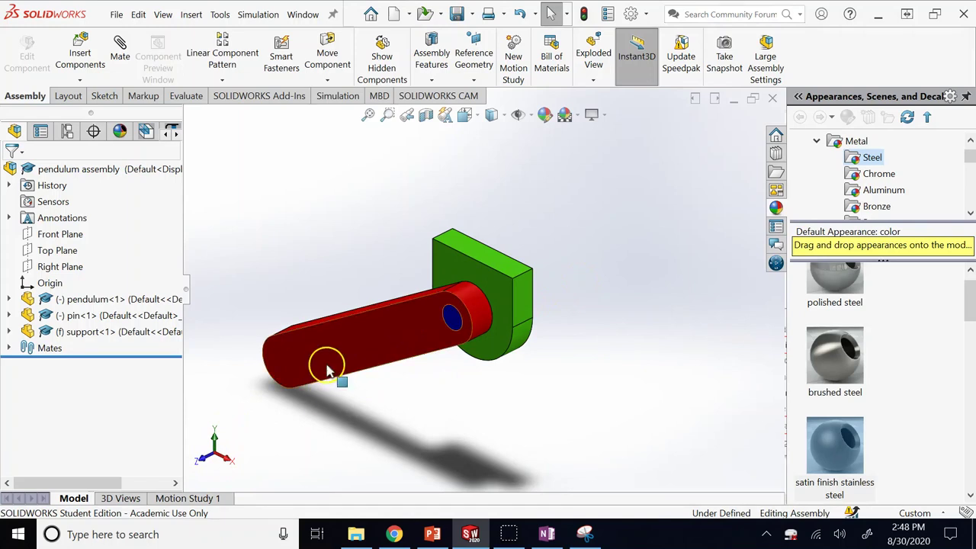
click(327, 79)
click(340, 113)
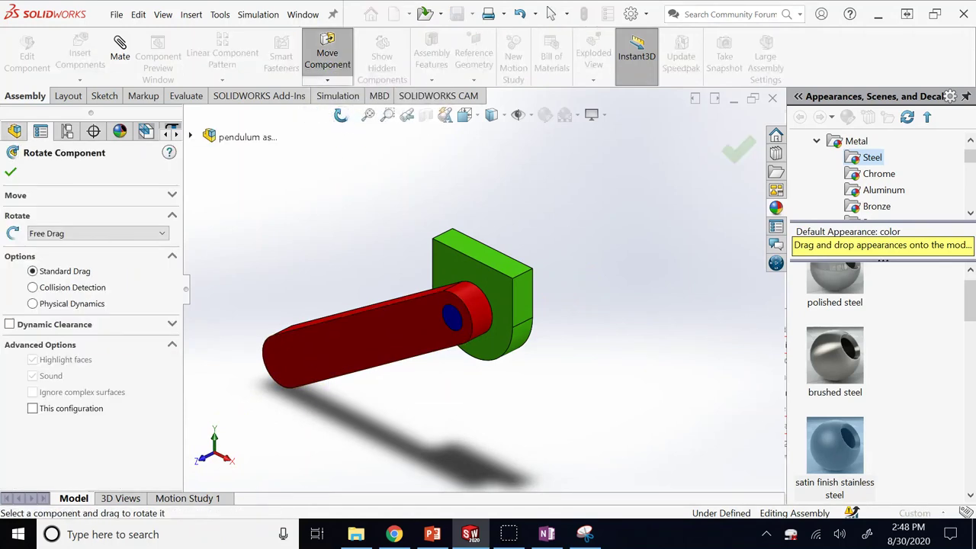
drag(367, 346, 317, 150)
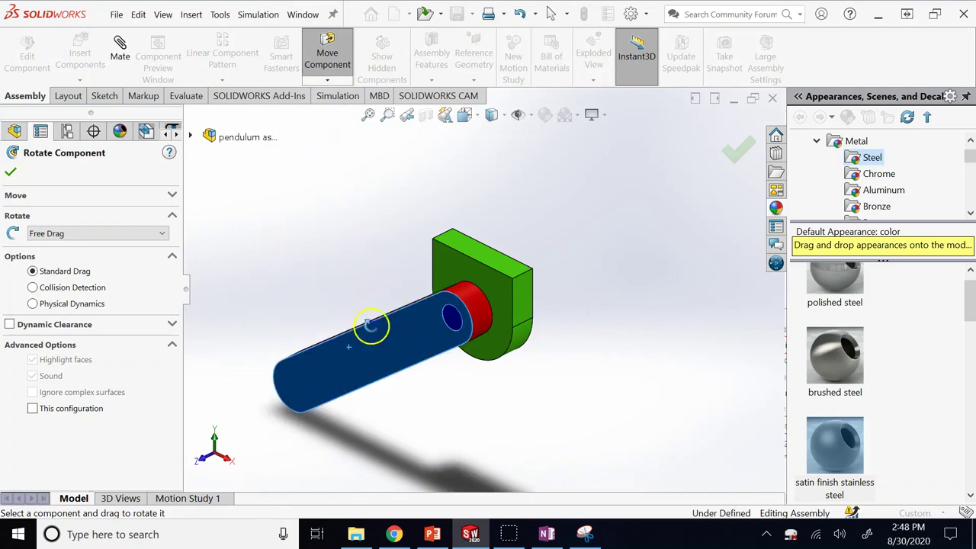
drag(368, 316, 252, 283)
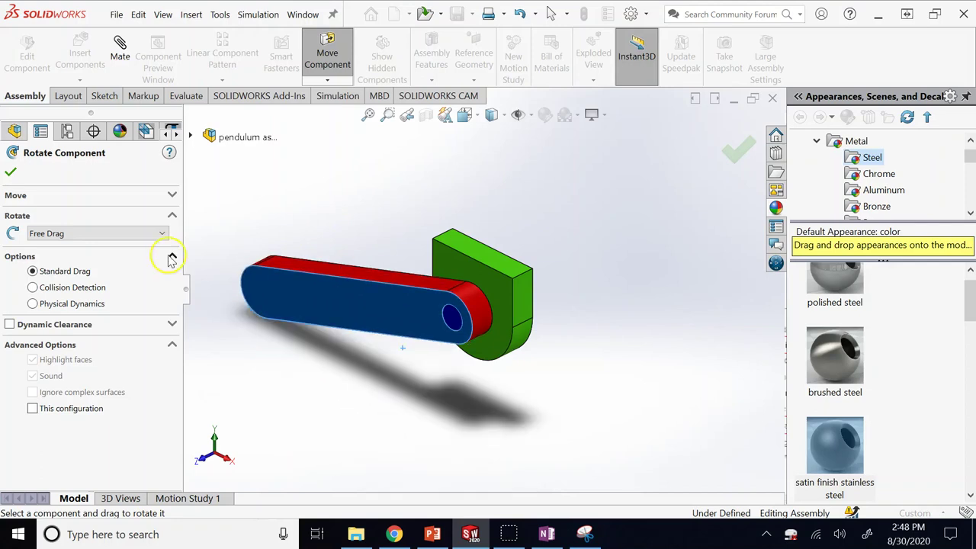
Rotate the pendulum by 45° about the Z axis using the By Delta XYZ rotation method.
click(158, 233)
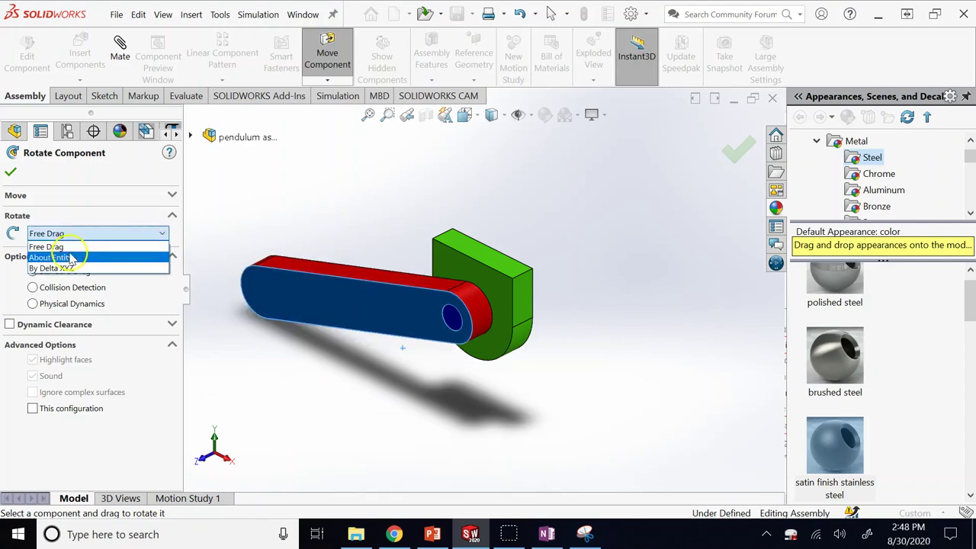
click(68, 268)
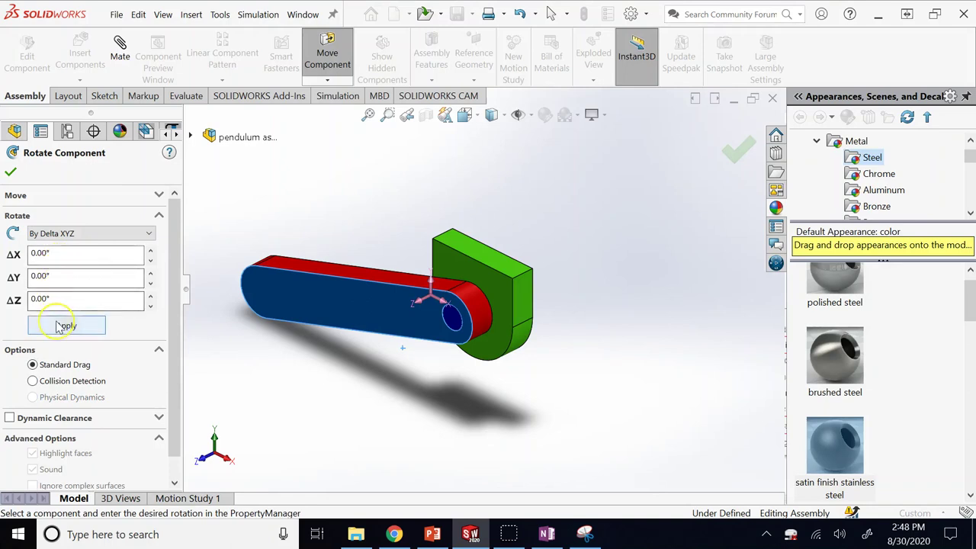
click(77, 303)
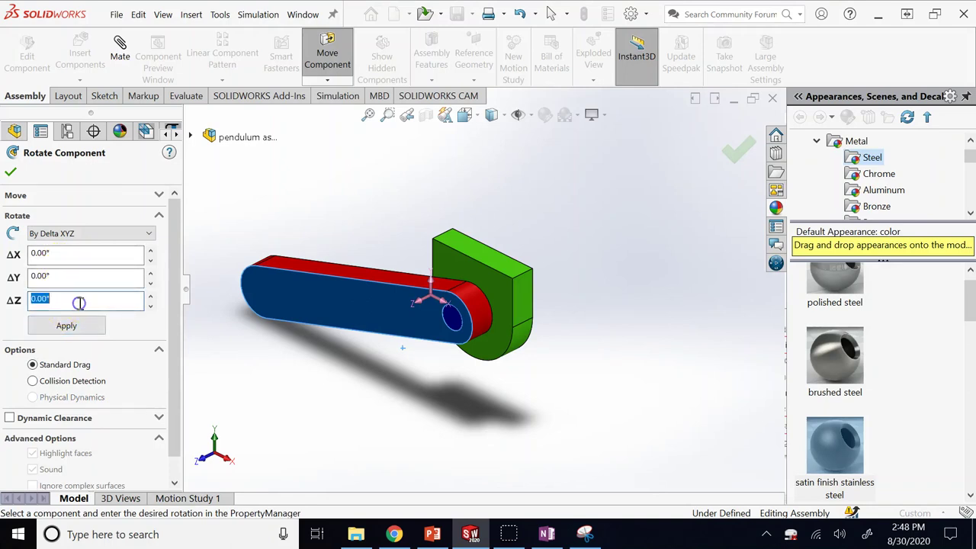
text(45)
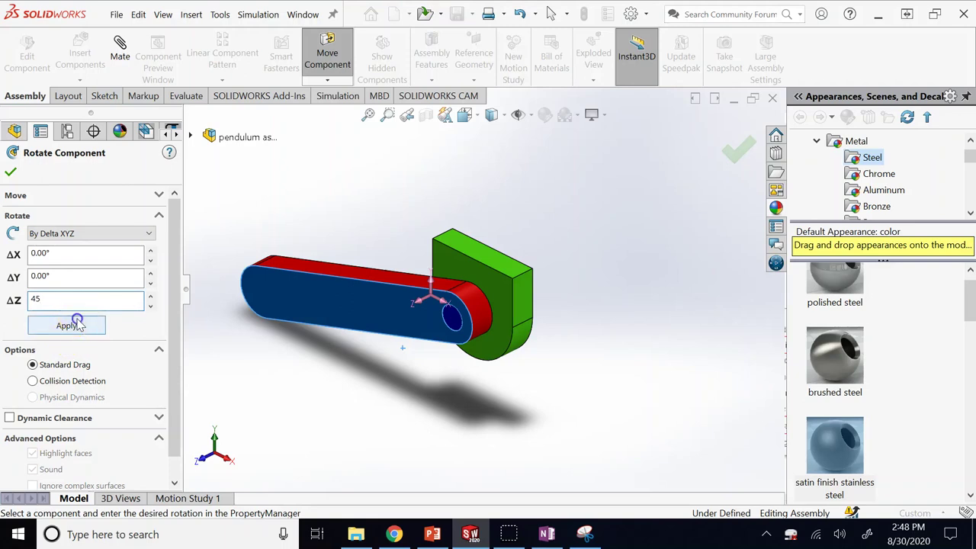
click(76, 324)
drag(402, 313, 283, 299)
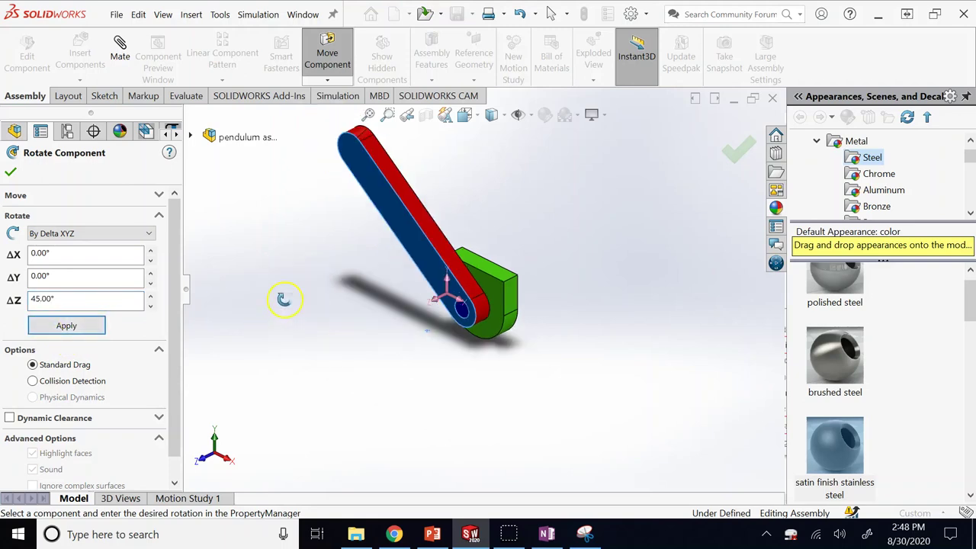
drag(324, 221, 348, 175)
Try to rotate the pendulum with the About Entity method, picking an axis entity around its pin joint.
click(141, 237)
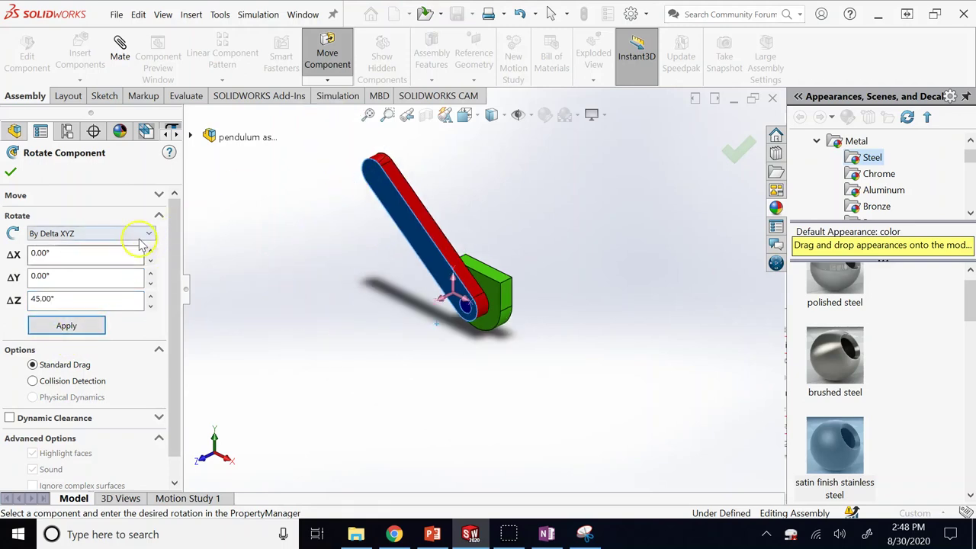
click(74, 258)
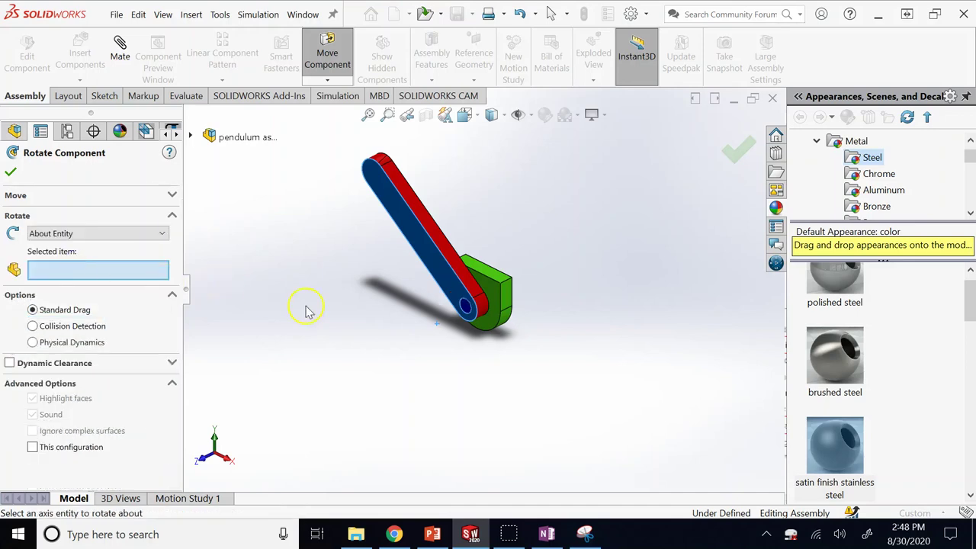
click(426, 332)
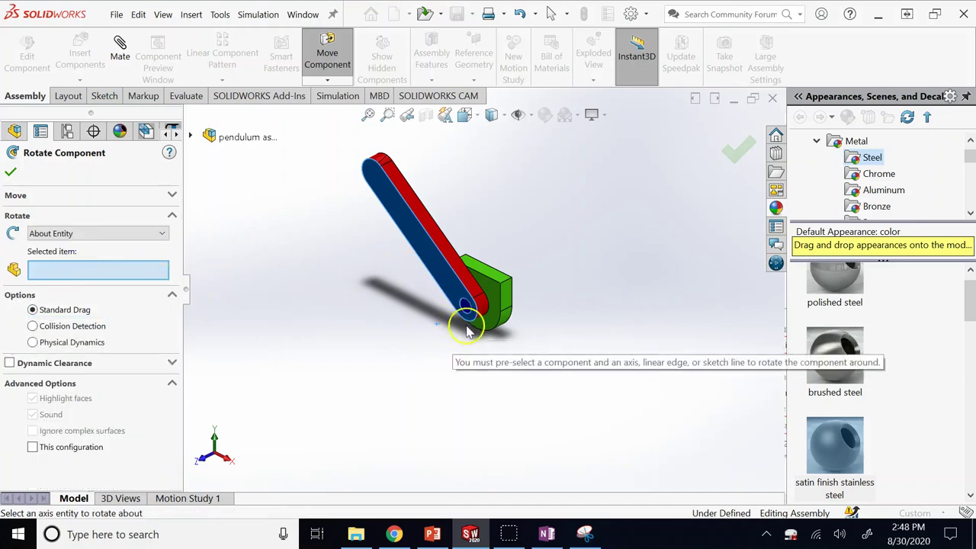
scroll(464, 327, down, 3)
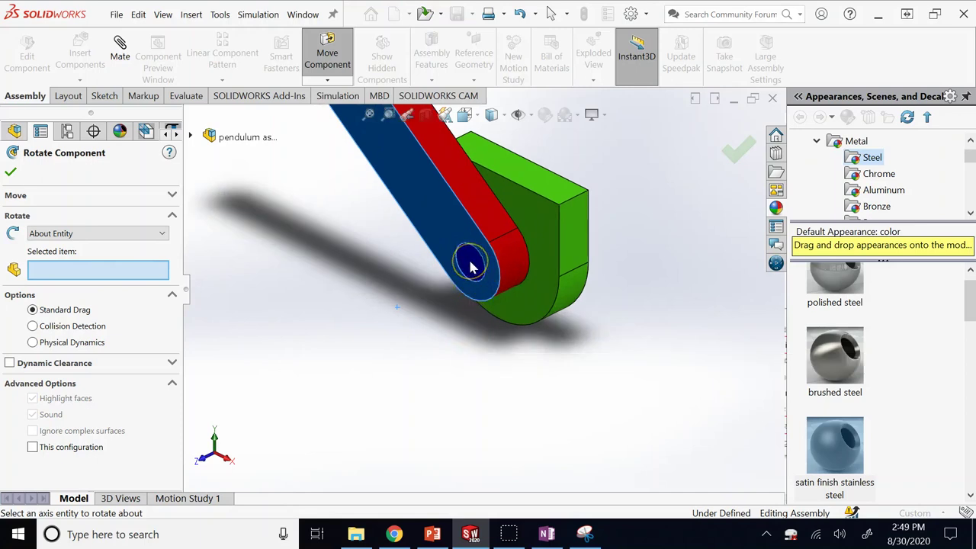
drag(518, 241, 531, 239)
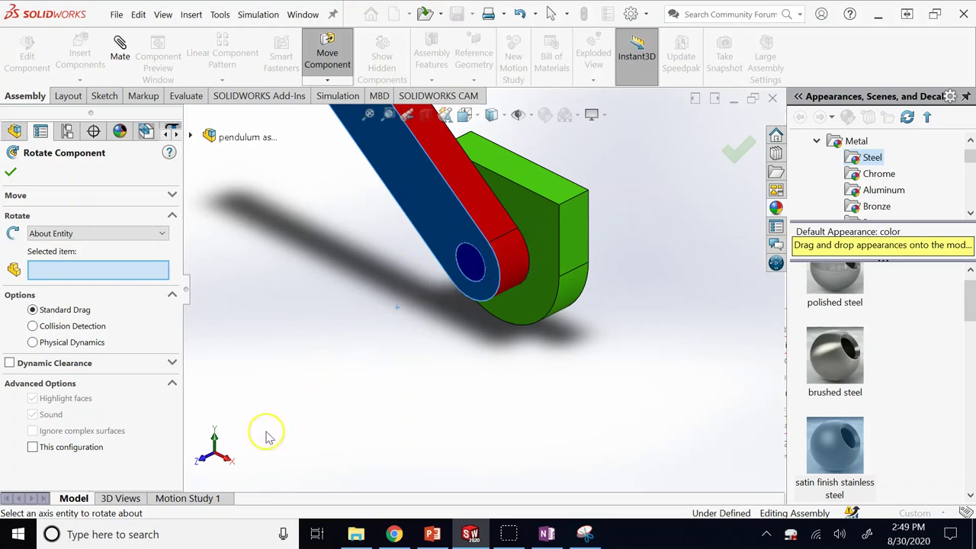
drag(407, 155, 396, 254)
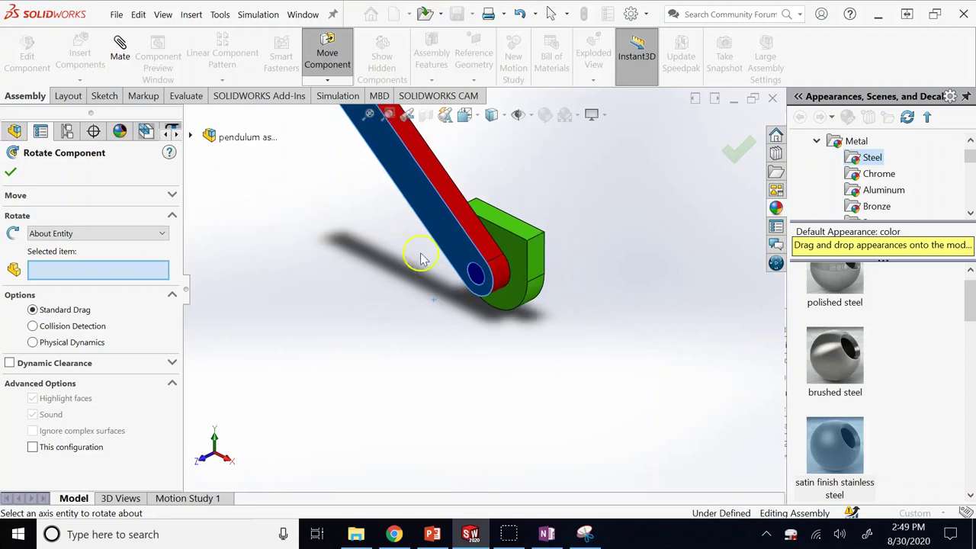
click(444, 267)
drag(503, 282, 503, 246)
click(124, 232)
click(91, 268)
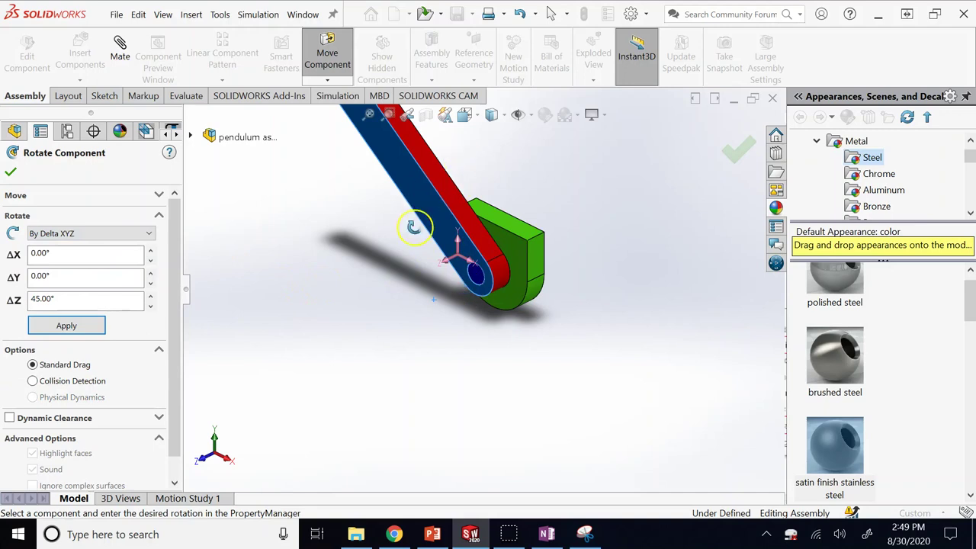
click(120, 233)
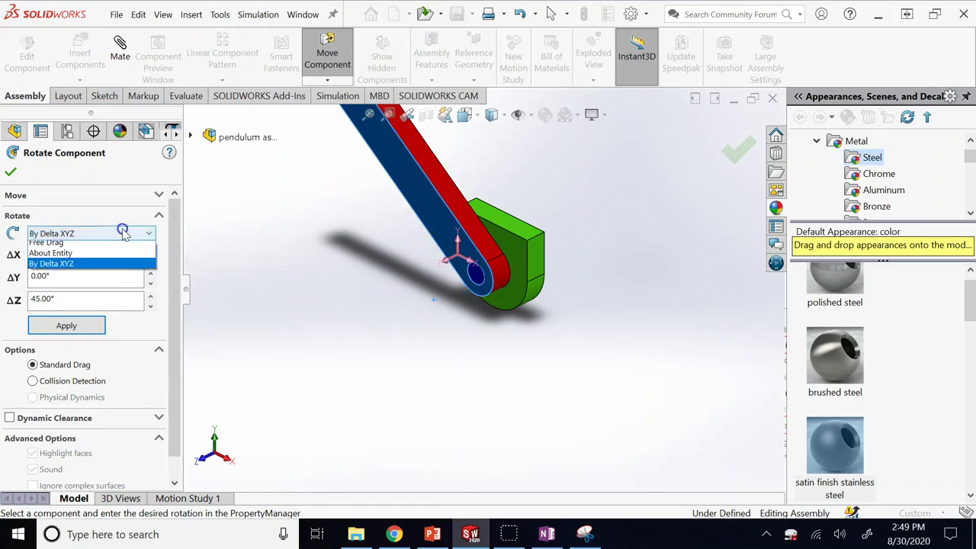
click(91, 258)
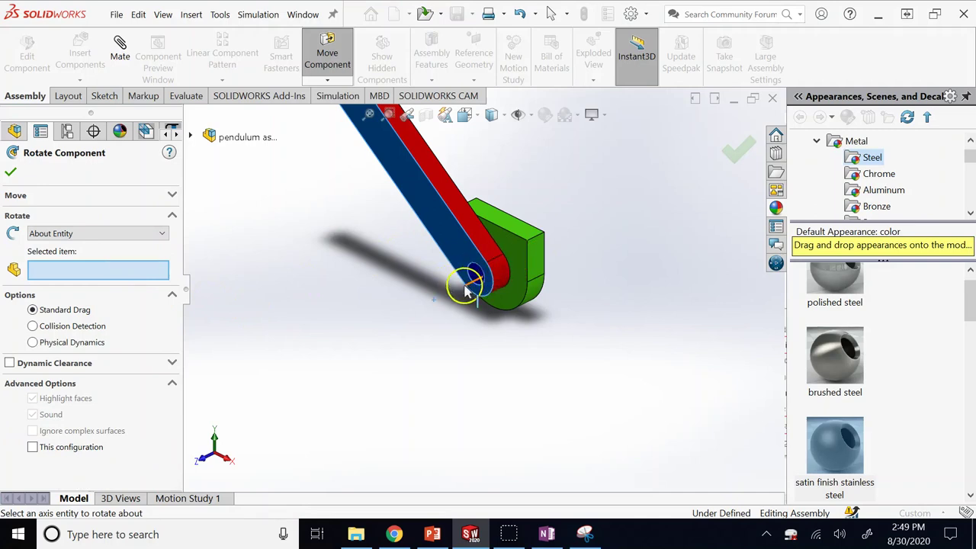
Show the temporary axes in the assembly so that the pin's axis can be picked.
scroll(480, 263, down, 5)
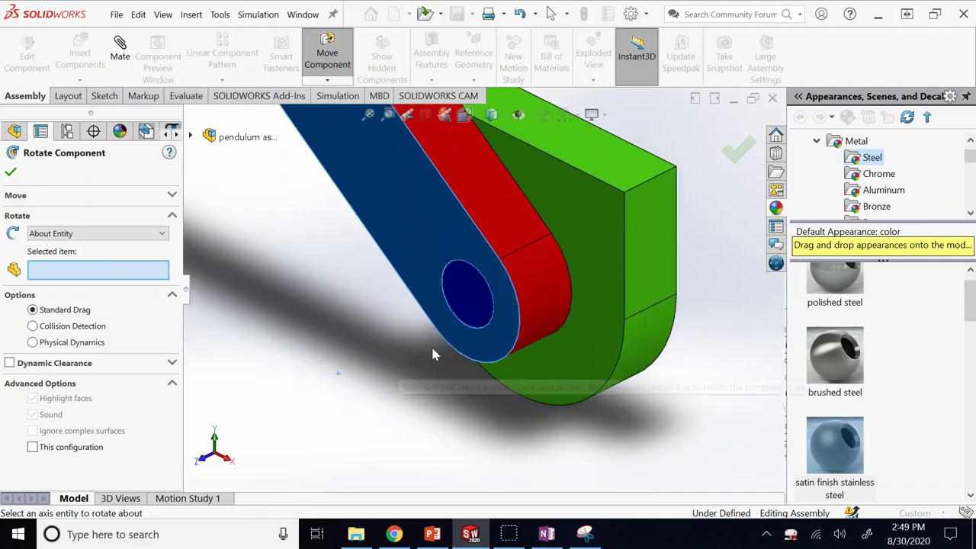
click(518, 114)
click(545, 158)
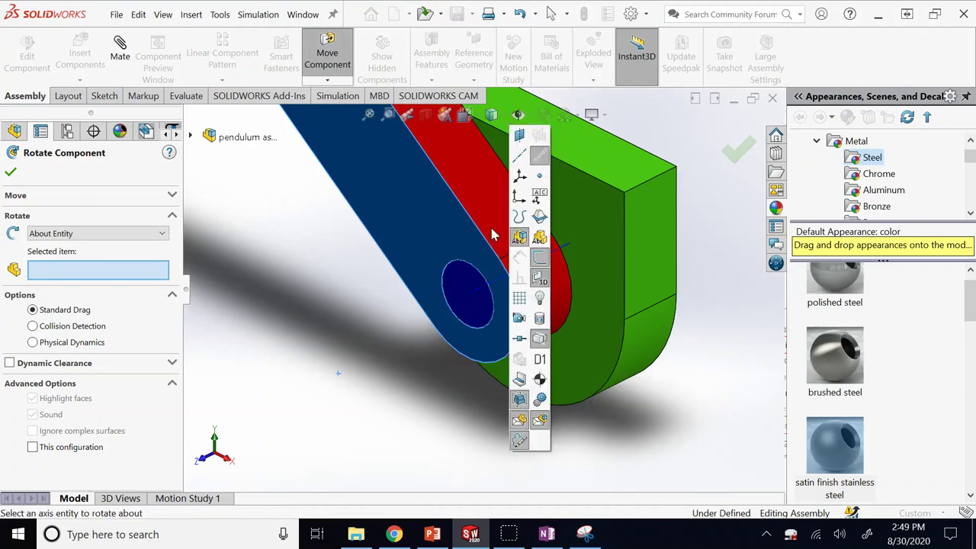
click(373, 343)
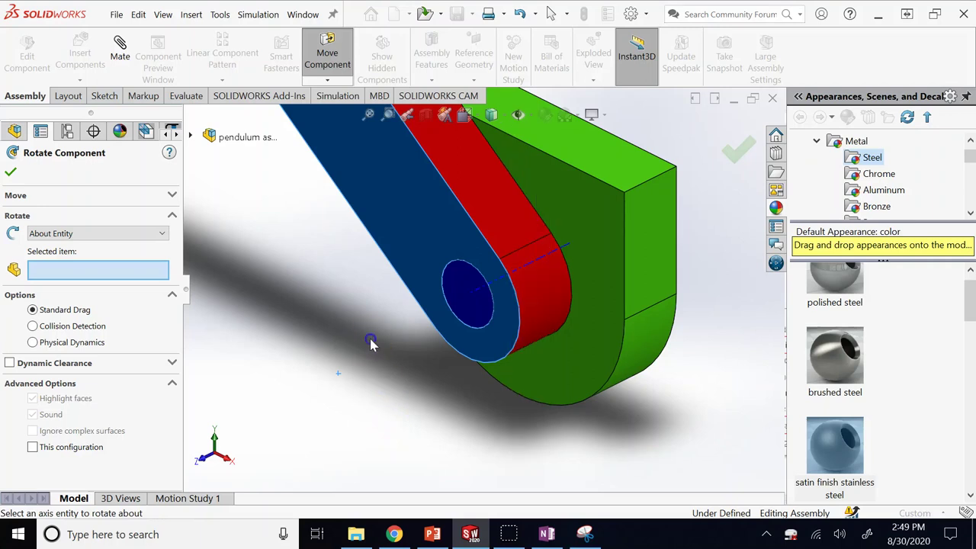
Rotate the pendulum about the pin's temporary axis with the About Entity method and finish Rotate Component.
click(528, 269)
drag(436, 342, 469, 297)
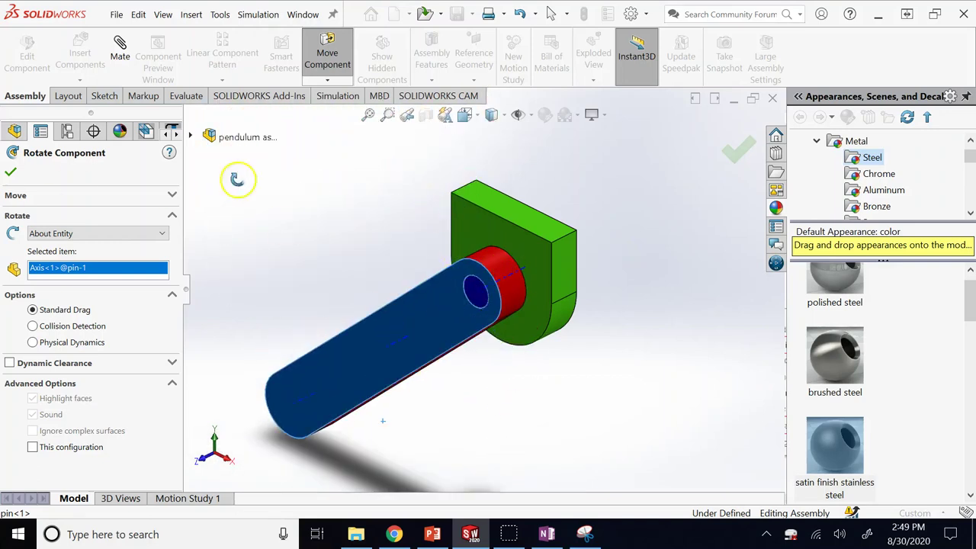
click(13, 173)
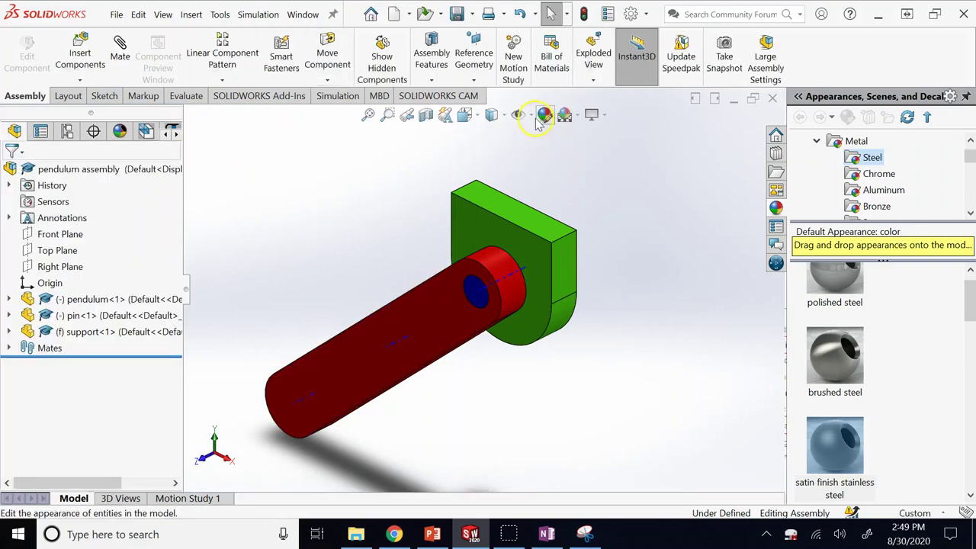
Hide the temporary axes, fit the assembly in view, and switch to the Move/Rotate Component slide in PowerPoint.
click(533, 114)
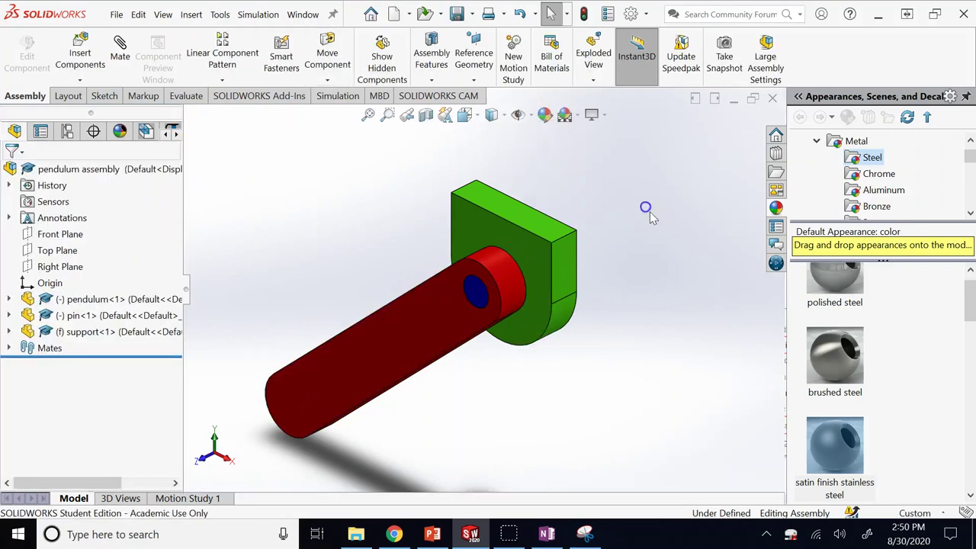
key(f)
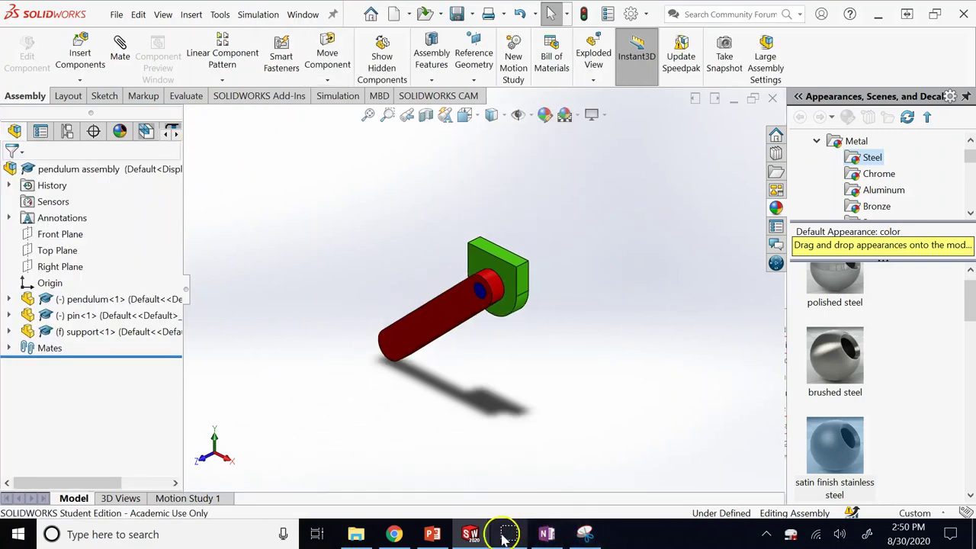
click(449, 534)
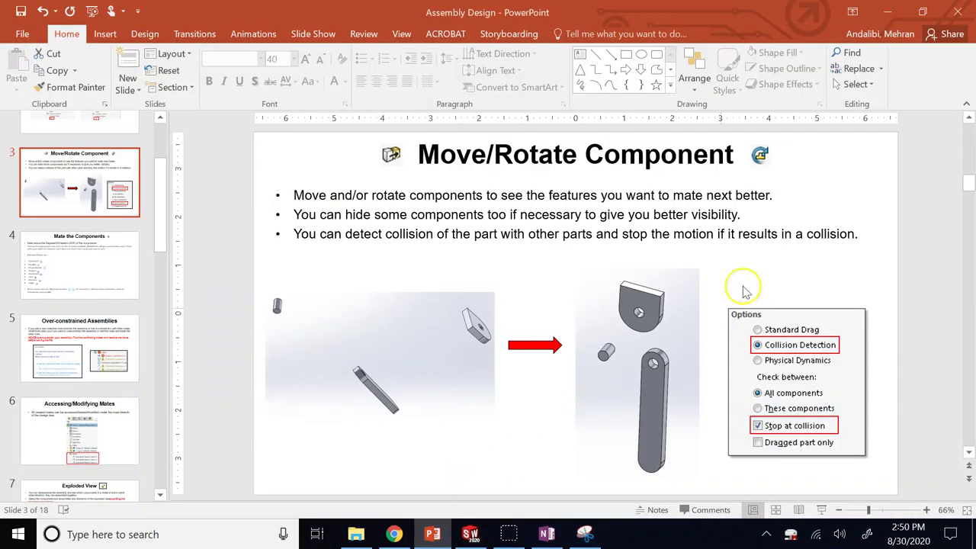
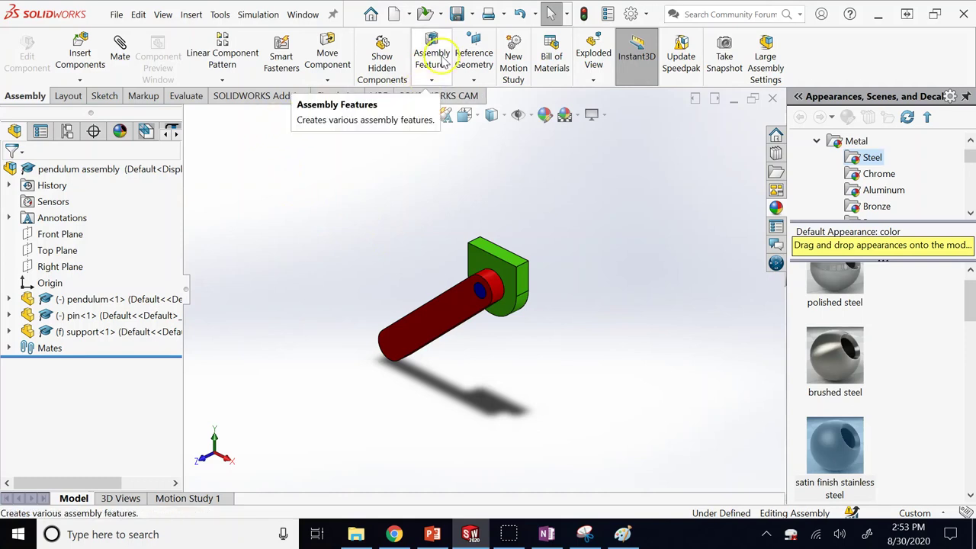
Look over the available assembly features and the feature trees of the pendulum and support components.
click(433, 76)
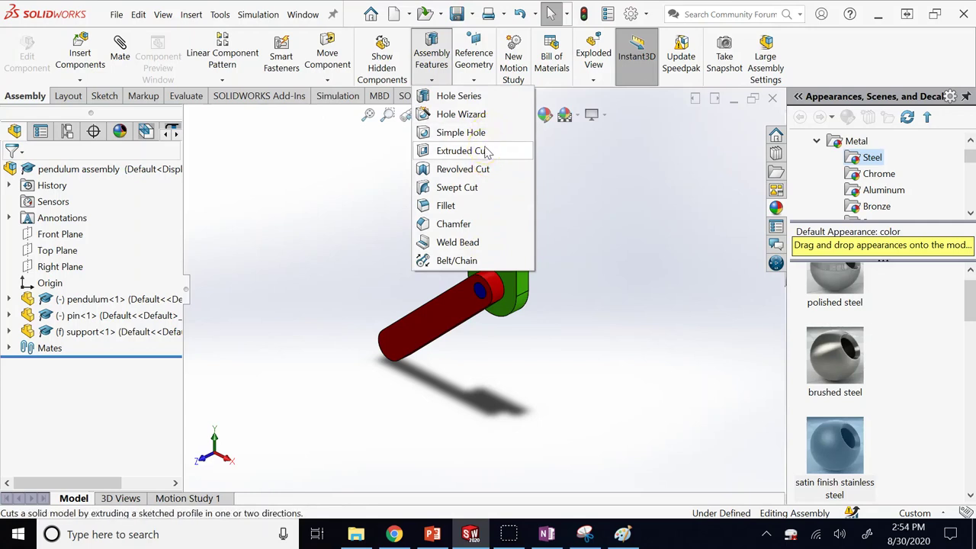
click(336, 153)
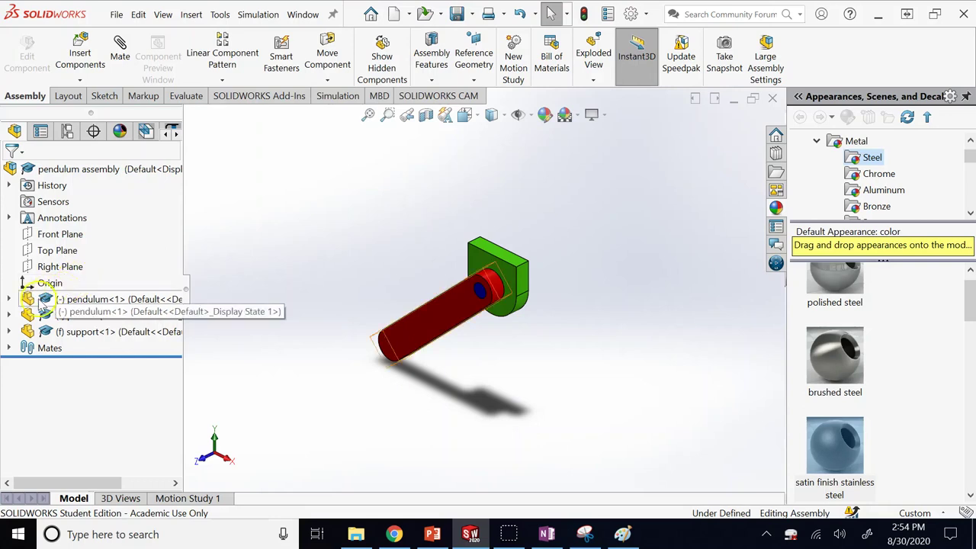
click(9, 299)
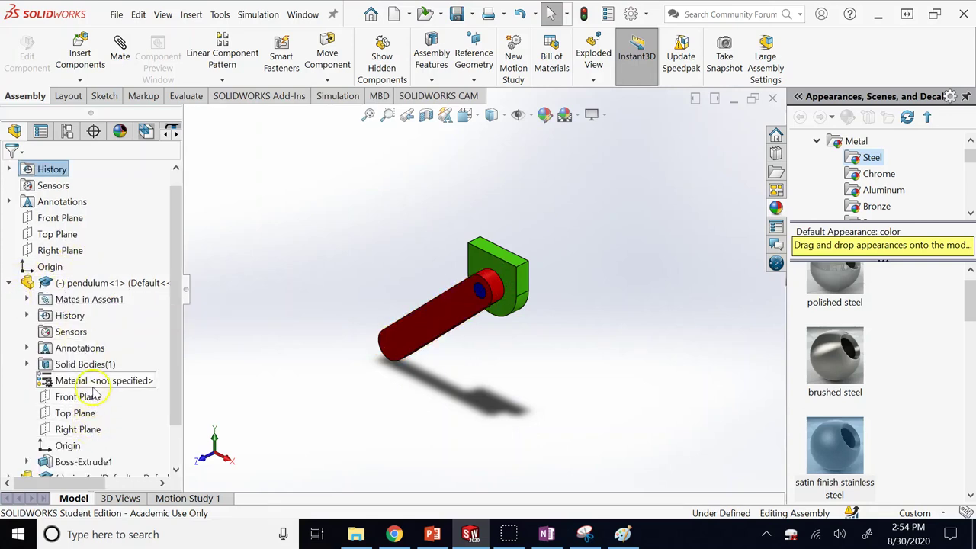
click(10, 284)
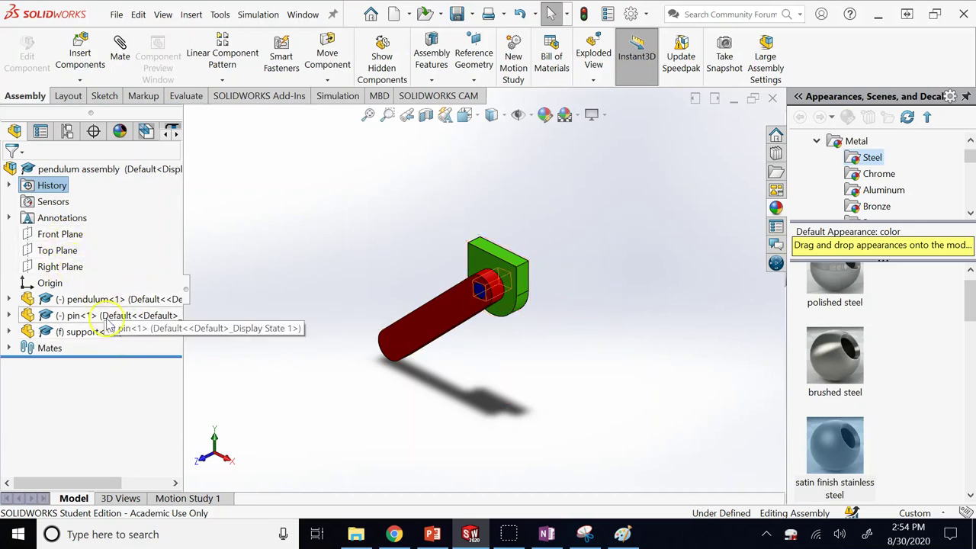
click(9, 331)
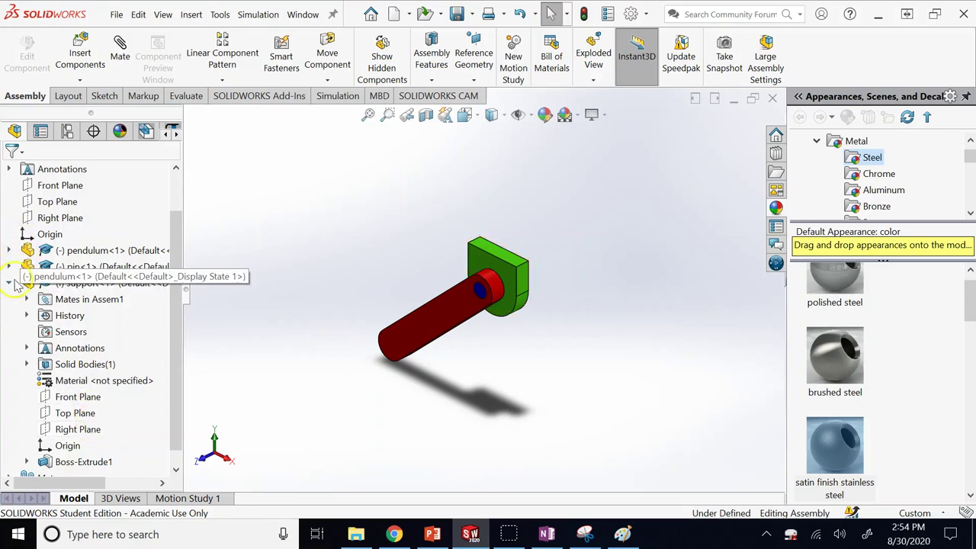
click(9, 284)
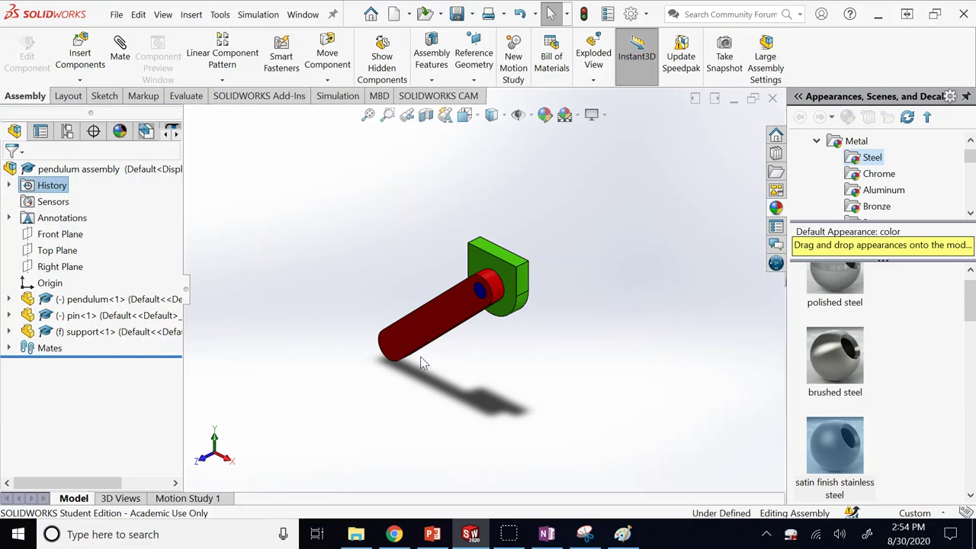
Add a Parallel mate between the pendulum's Right Plane and the assembly's Right Plane.
click(9, 299)
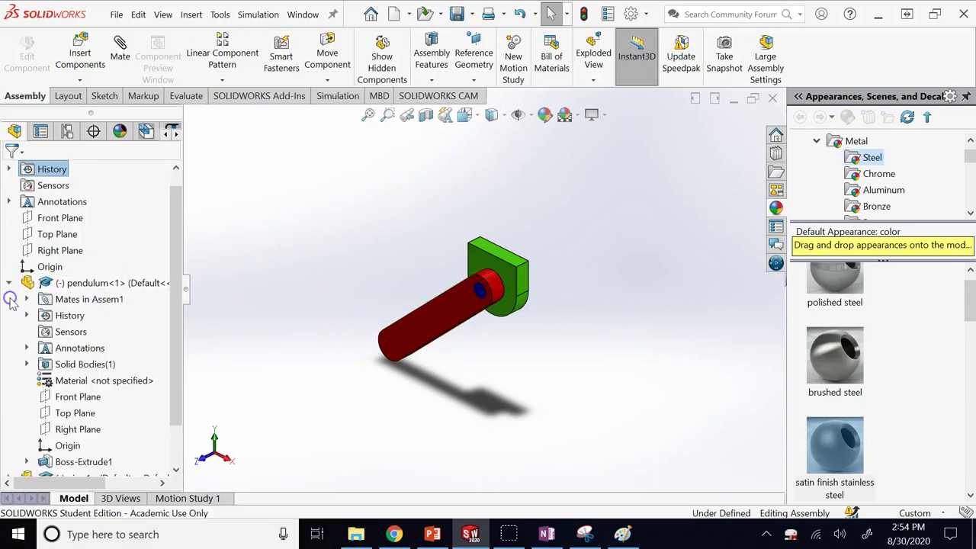
click(77, 429)
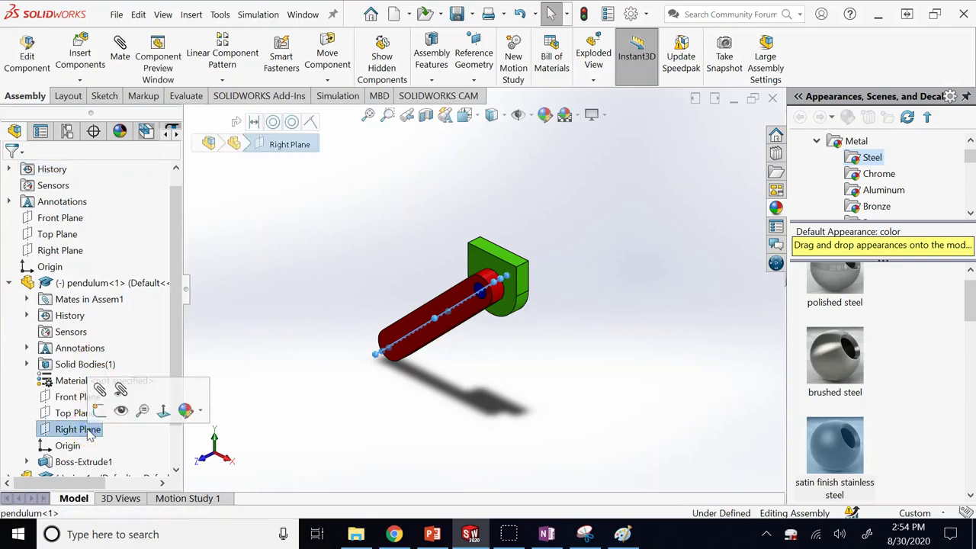
click(119, 55)
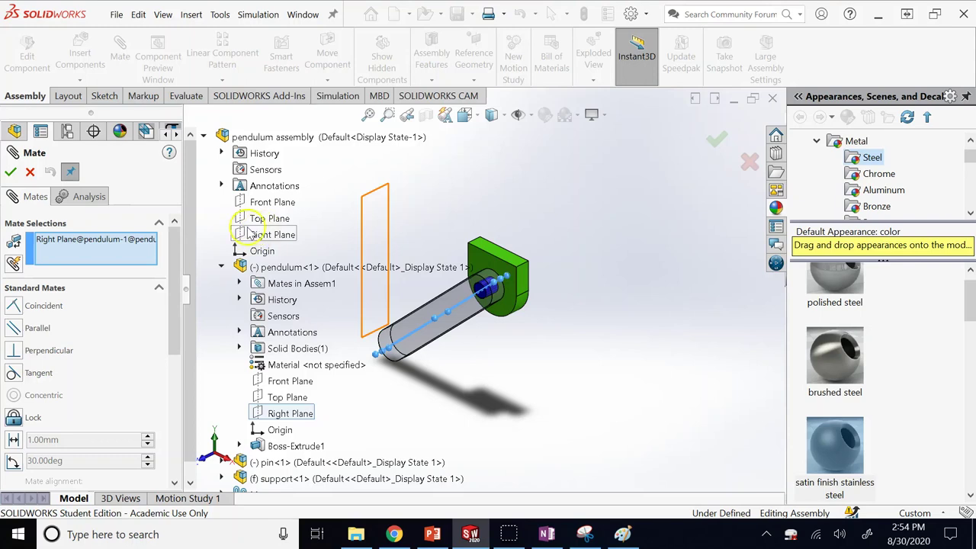
click(261, 235)
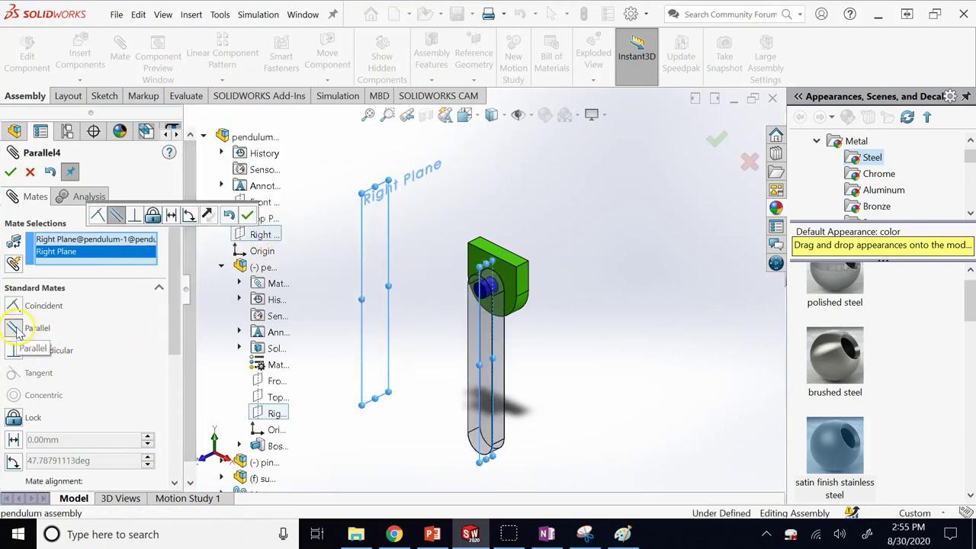
click(12, 173)
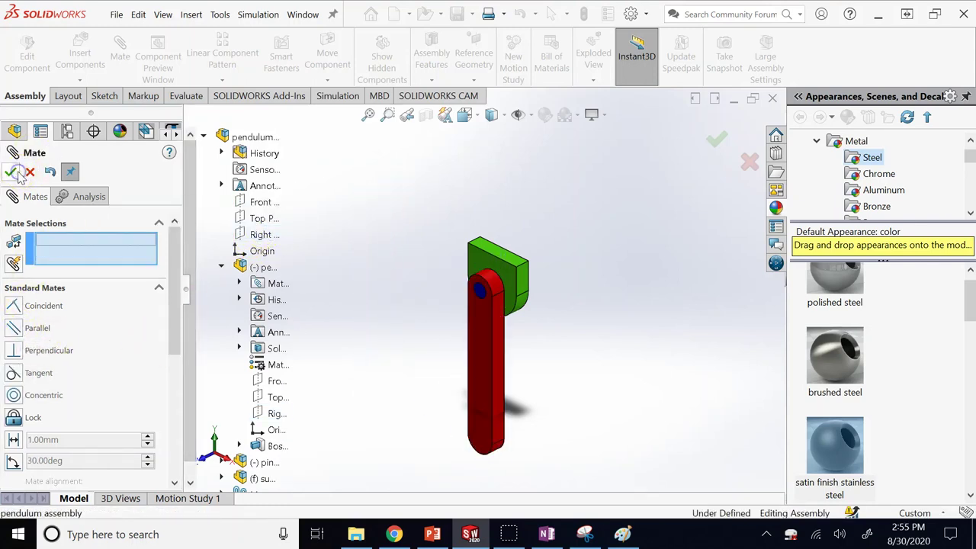
click(11, 174)
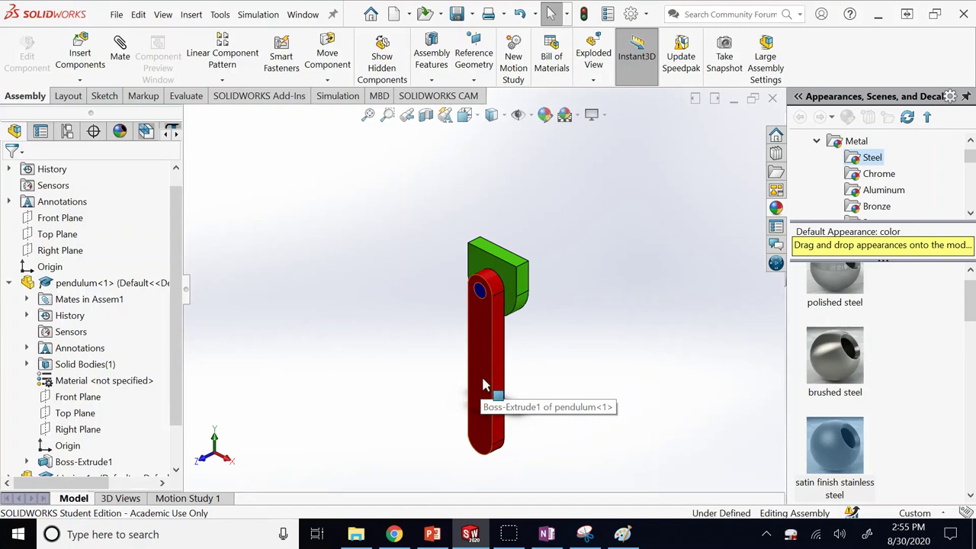
Try to move the pendulum, directly and with Move Component in Free Drag mode using Standard Drag.
mouse_move(482, 385)
mouse_down()
mouse_move(420, 344)
mouse_move(533, 359)
mouse_move(483, 344)
mouse_move(475, 373)
mouse_up()
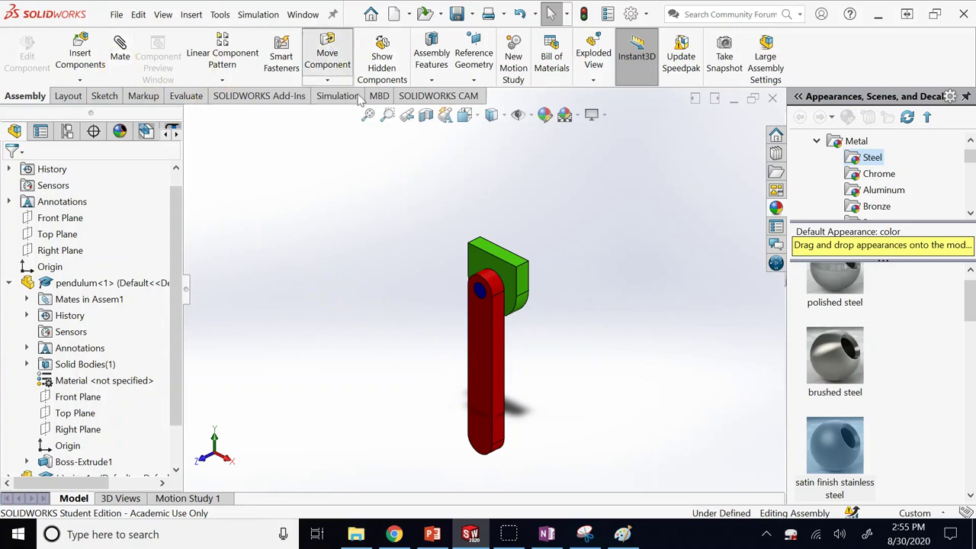
click(327, 55)
drag(513, 402, 523, 356)
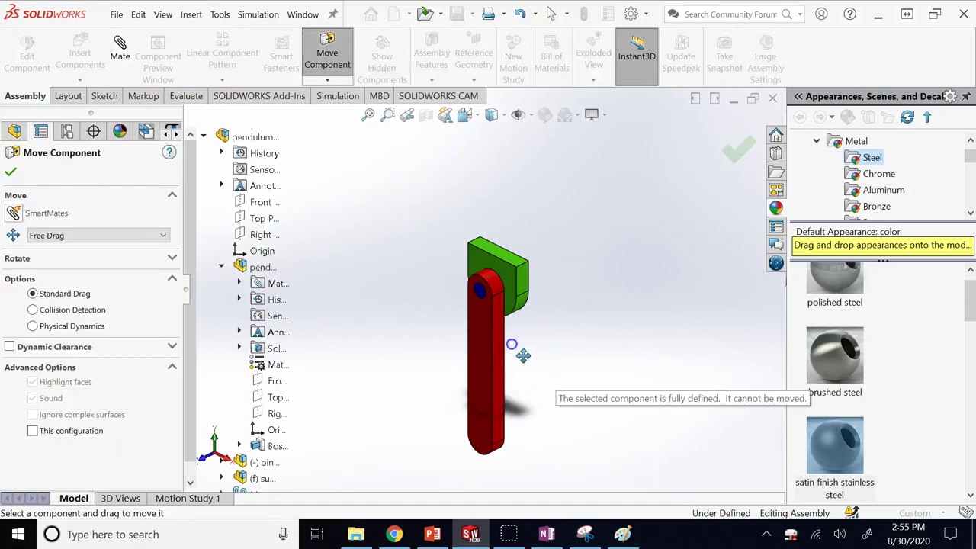
drag(460, 338, 494, 345)
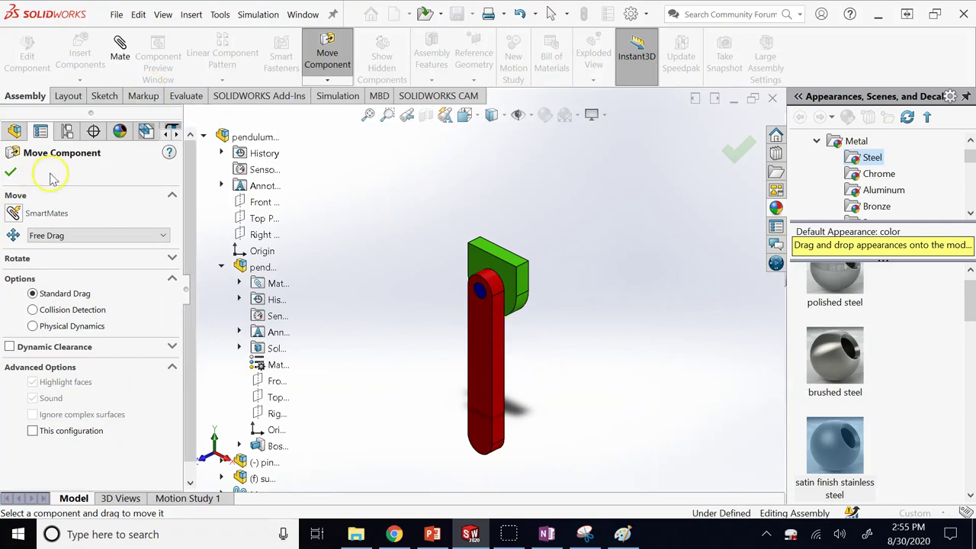
click(11, 172)
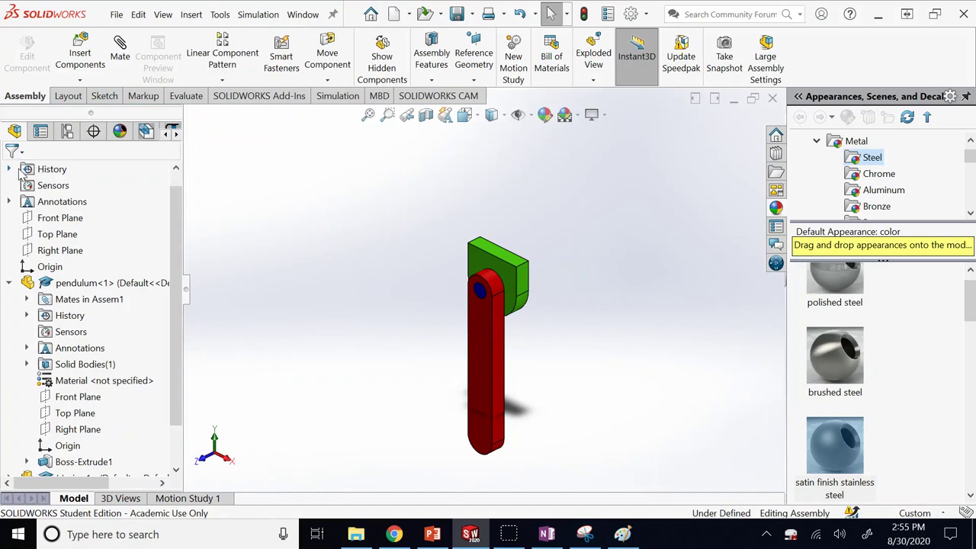
Examine the reference planes in the feature trees of the pendulum and pin components.
scroll(181, 440, down, 1)
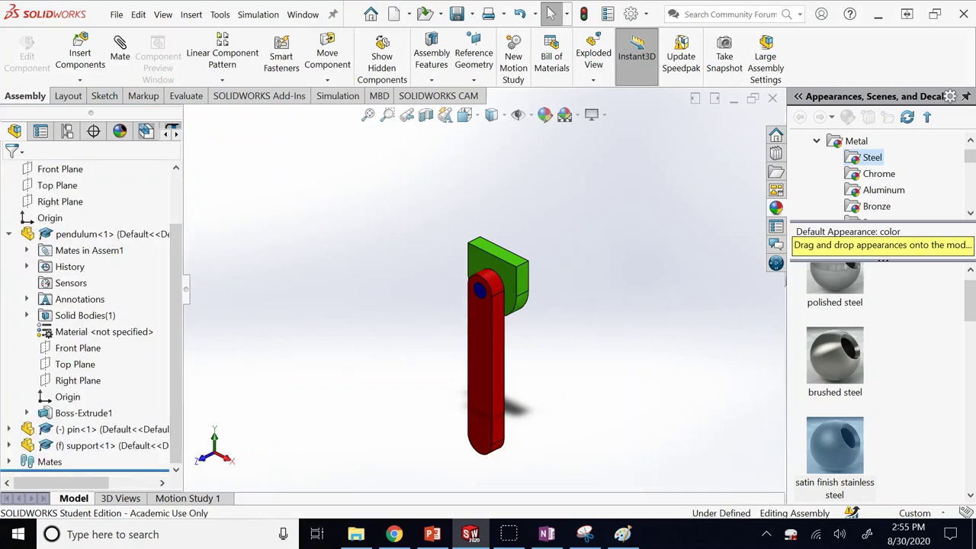
click(27, 234)
click(82, 363)
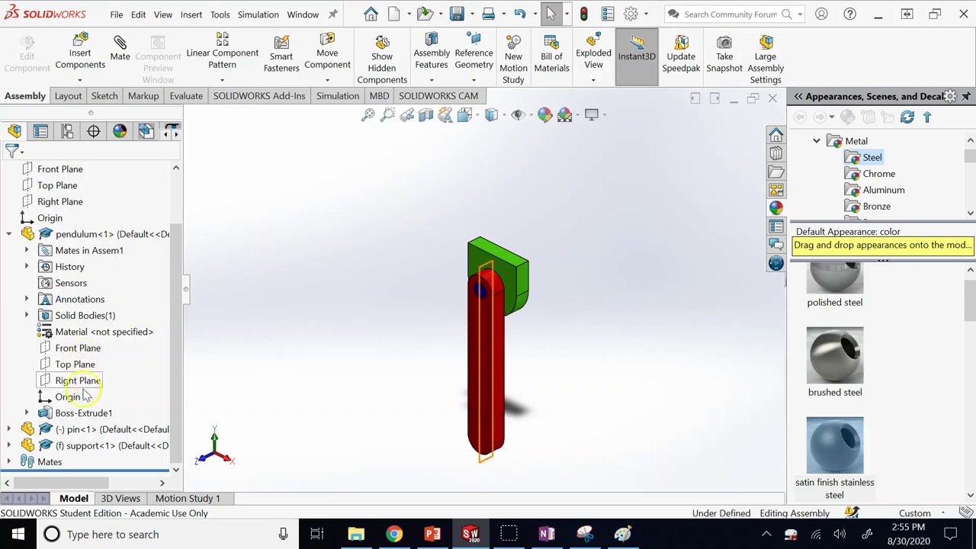
click(9, 429)
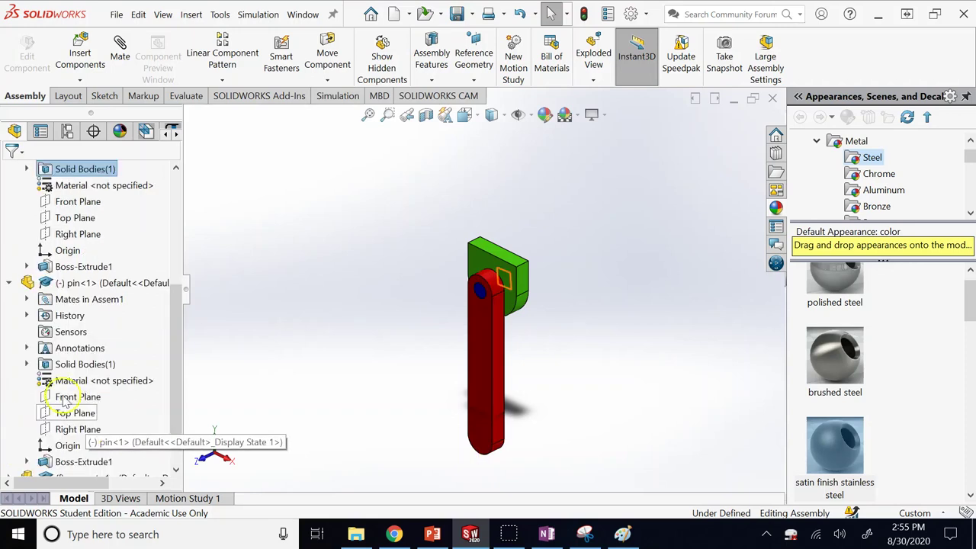
click(9, 284)
scroll(9, 286, up, 2)
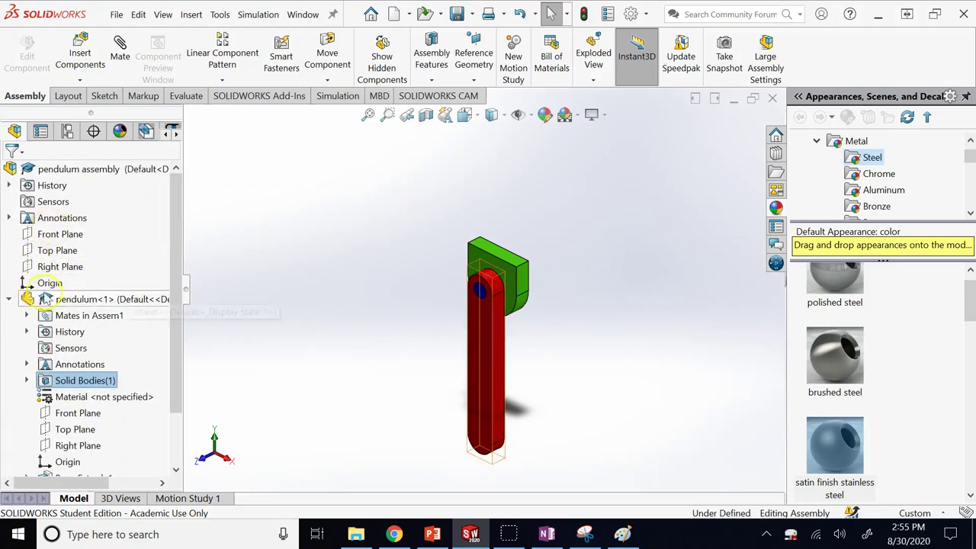
click(10, 301)
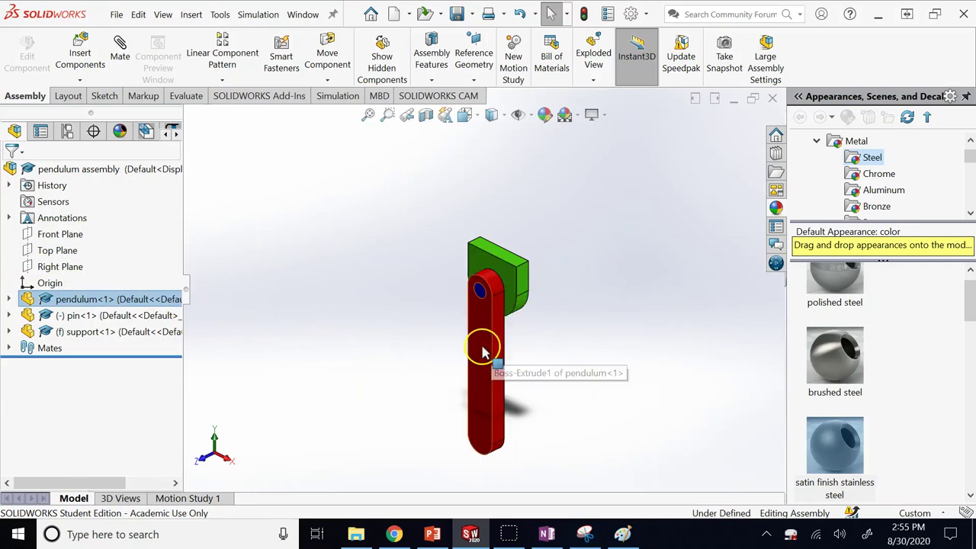
Delete the parallel mate between the pendulum's and the assembly's Right Planes.
click(9, 347)
right_click(88, 429)
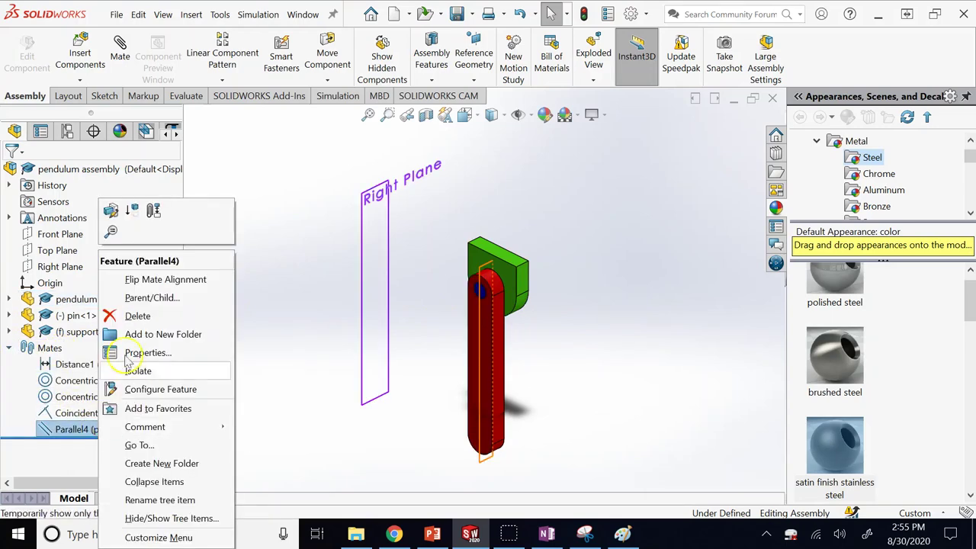
click(130, 317)
click(877, 230)
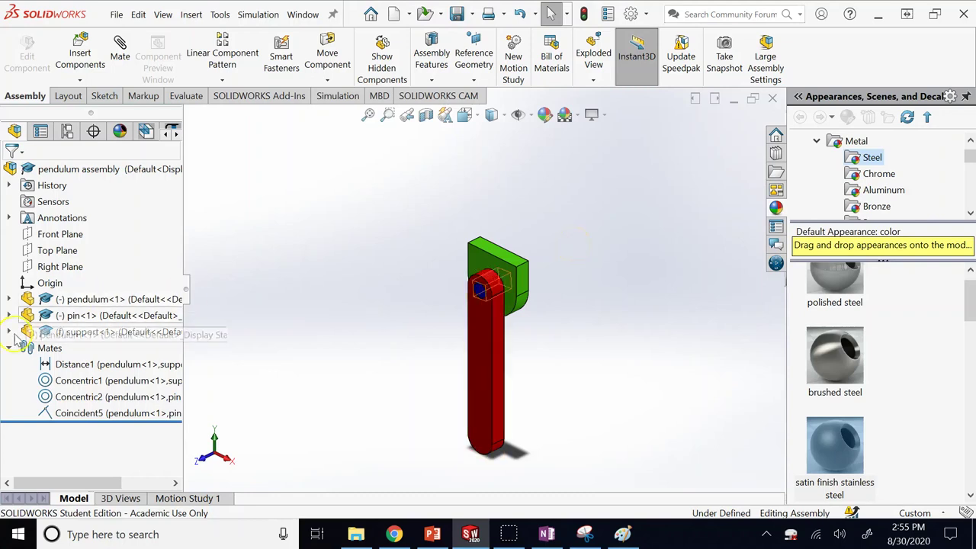
Review the available assembly features, consult the Assembly Features slide in PowerPoint, and return to SOLIDWORKS.
click(237, 143)
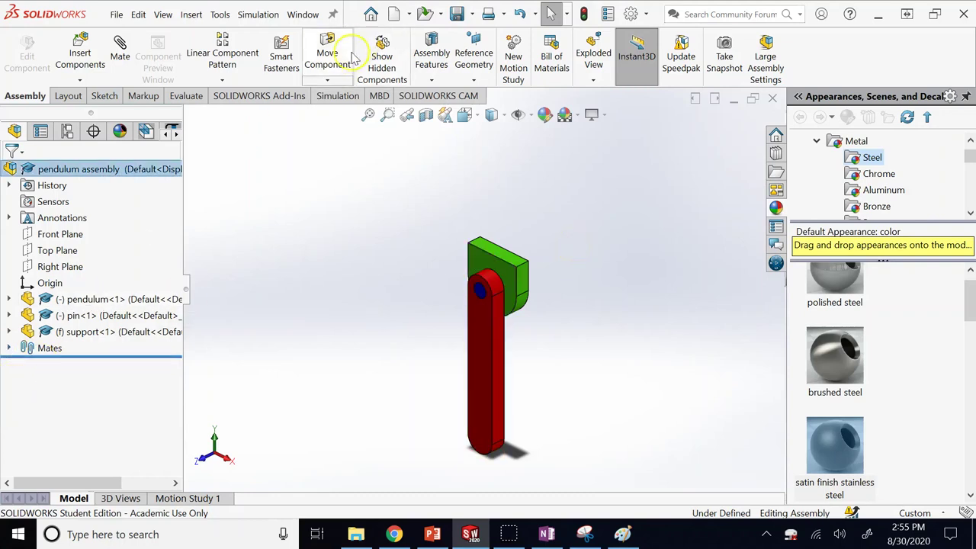
click(446, 81)
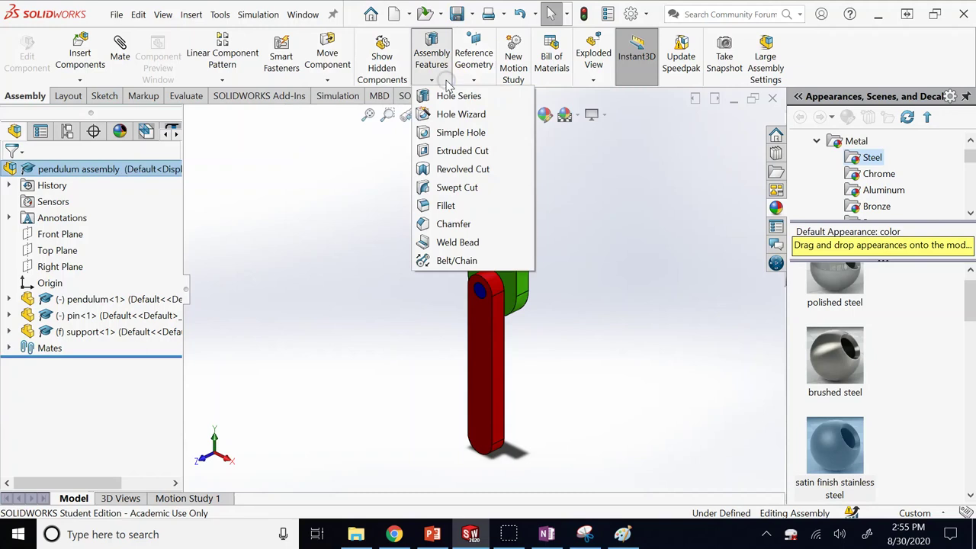
click(623, 314)
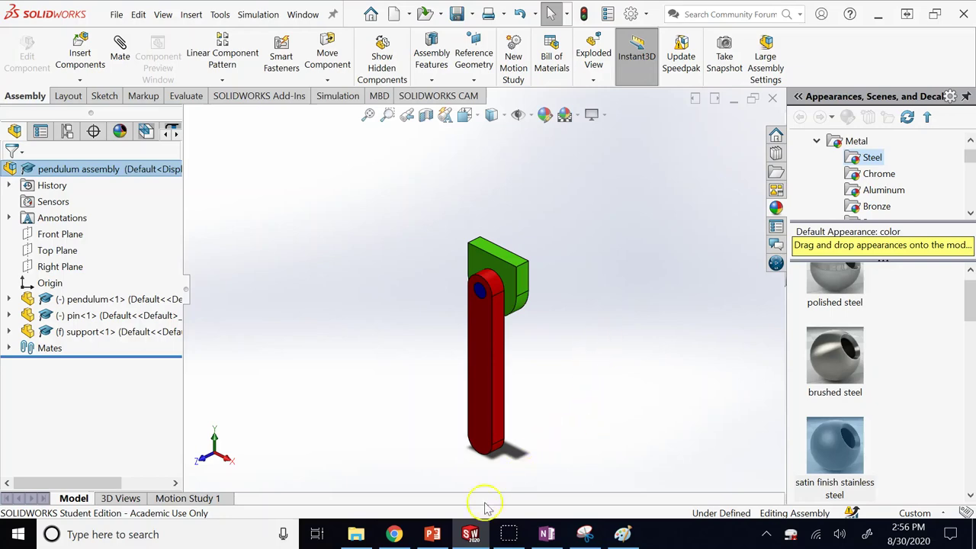
click(432, 534)
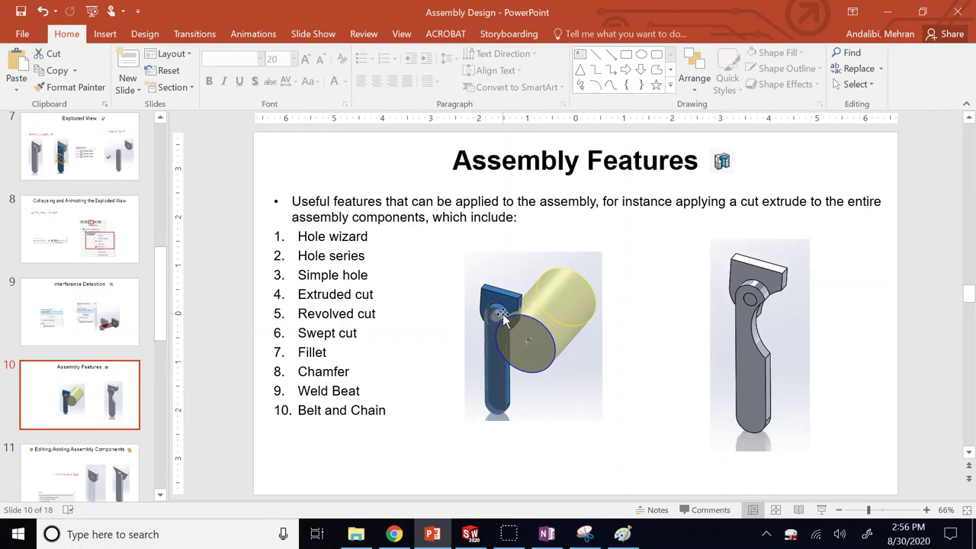
click(469, 534)
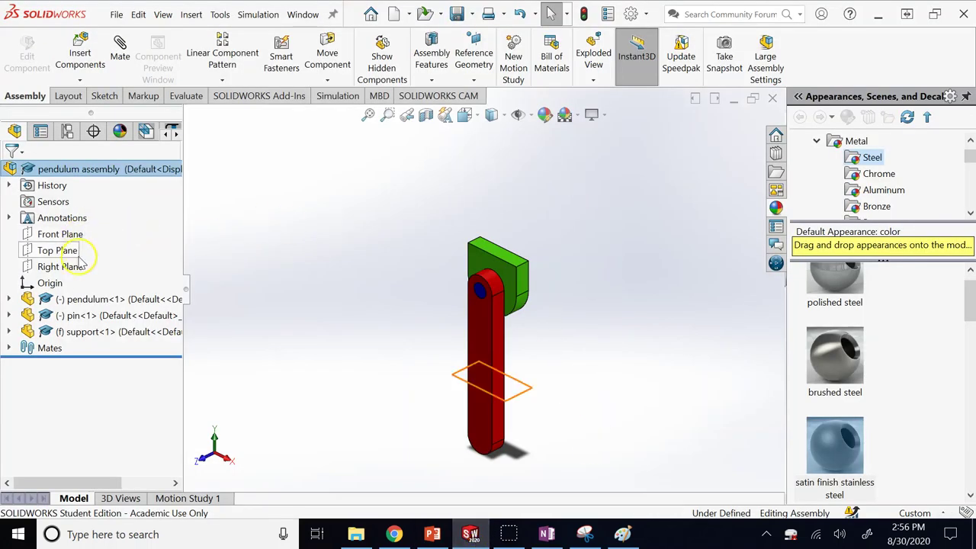
Examine the pendulum component's features and front face, and the support's front face, as part-level geometry within the assembly.
click(9, 299)
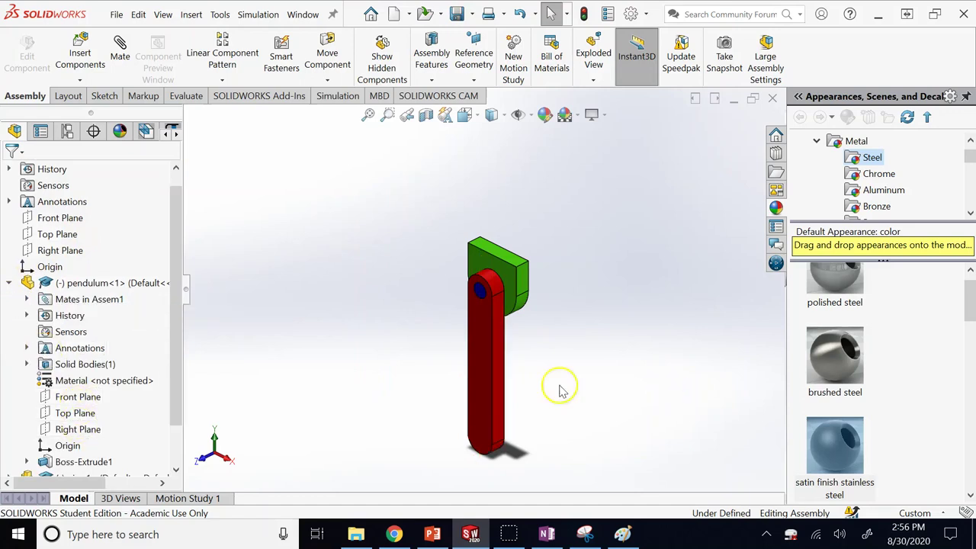
click(489, 363)
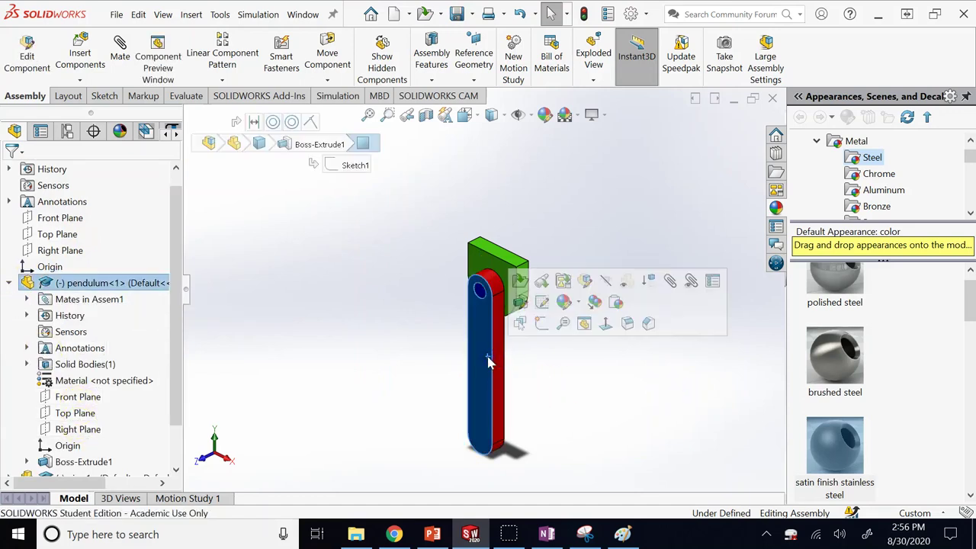
click(541, 208)
click(484, 343)
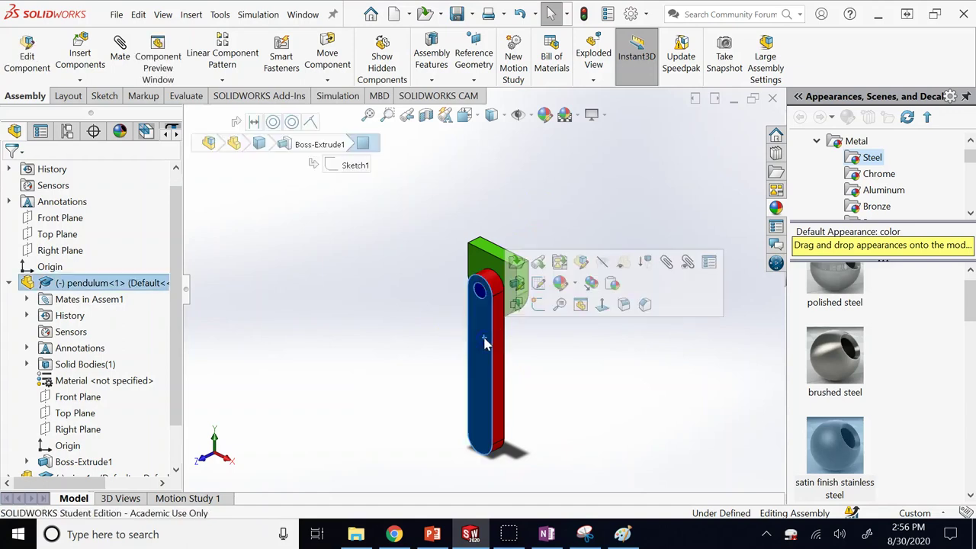
click(122, 292)
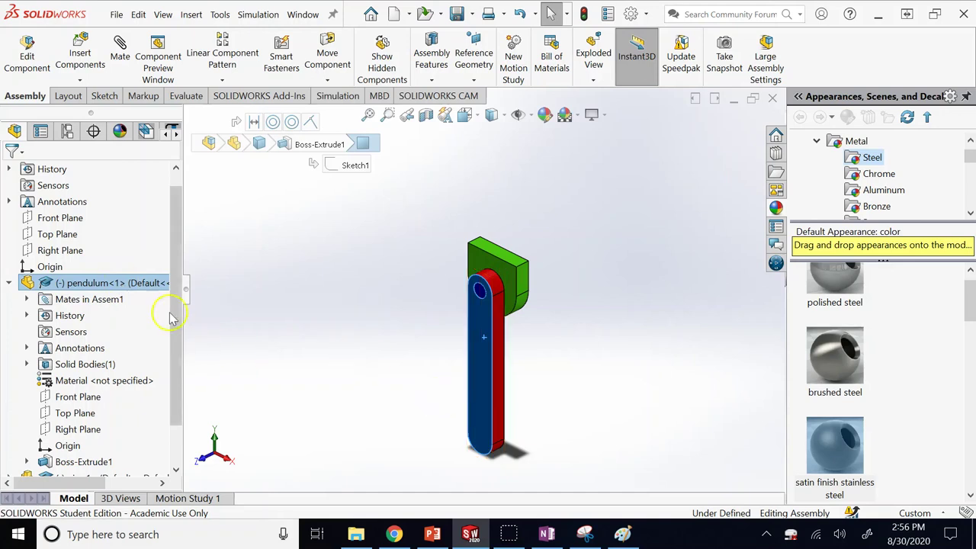
click(191, 279)
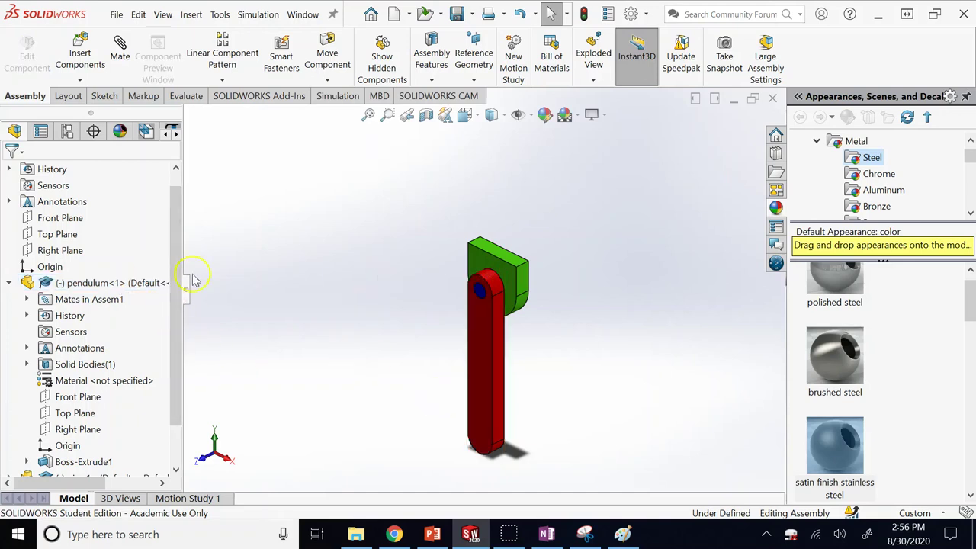
click(9, 283)
click(76, 299)
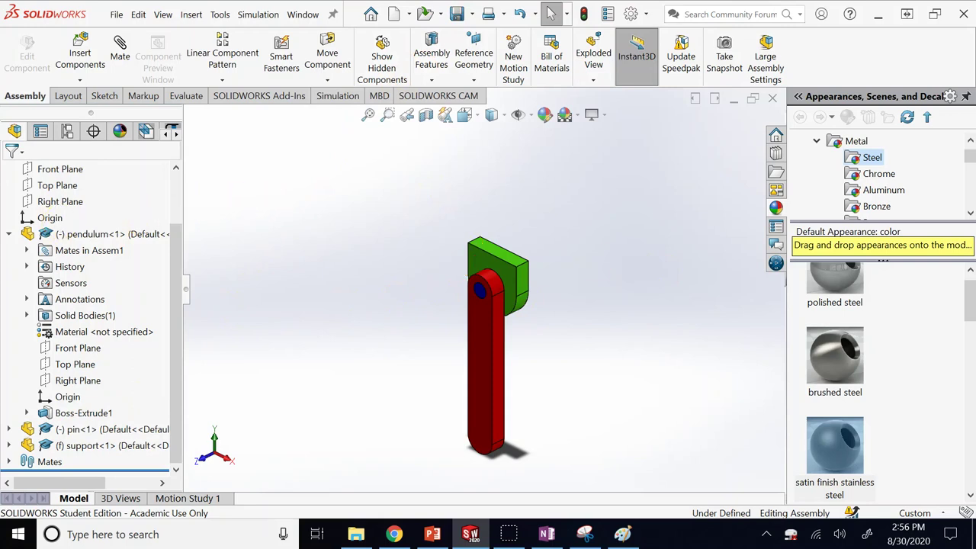
click(9, 234)
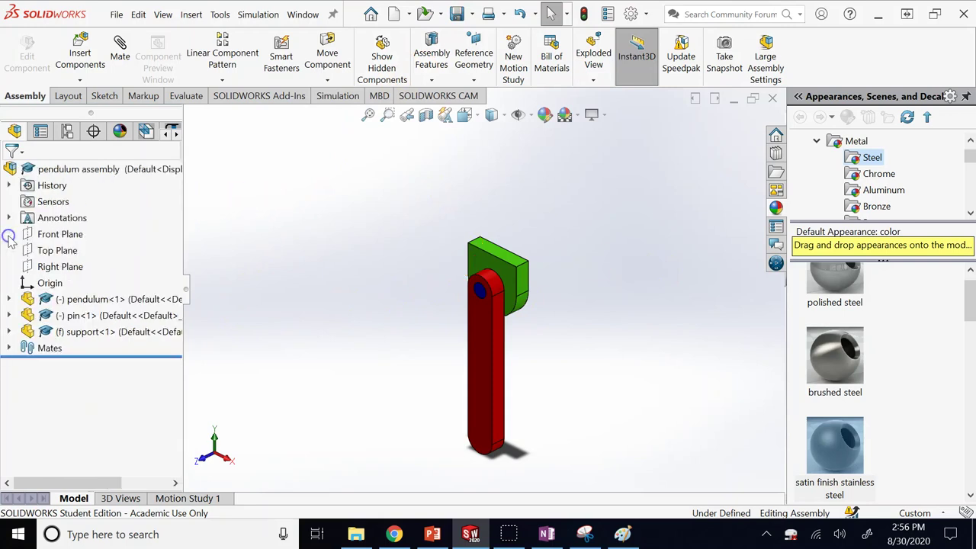
click(487, 265)
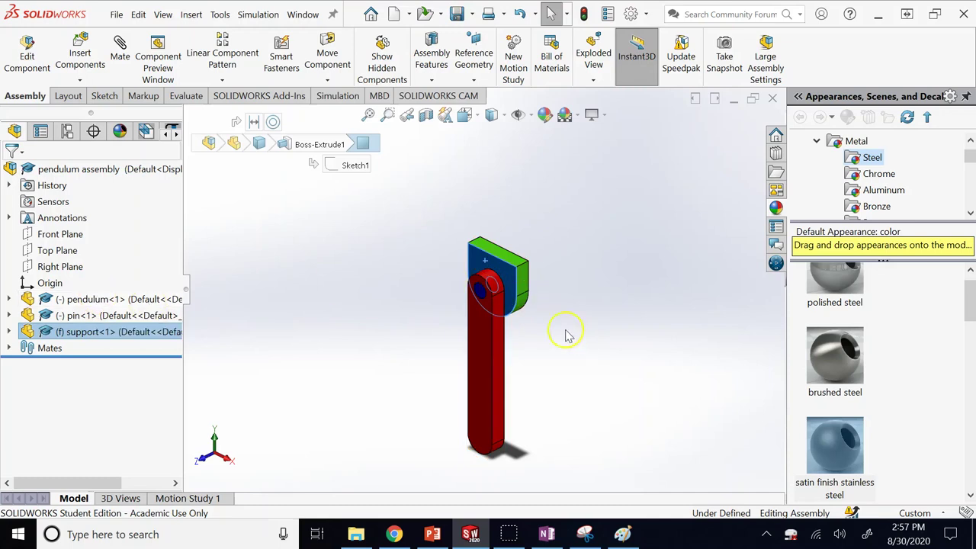
click(408, 323)
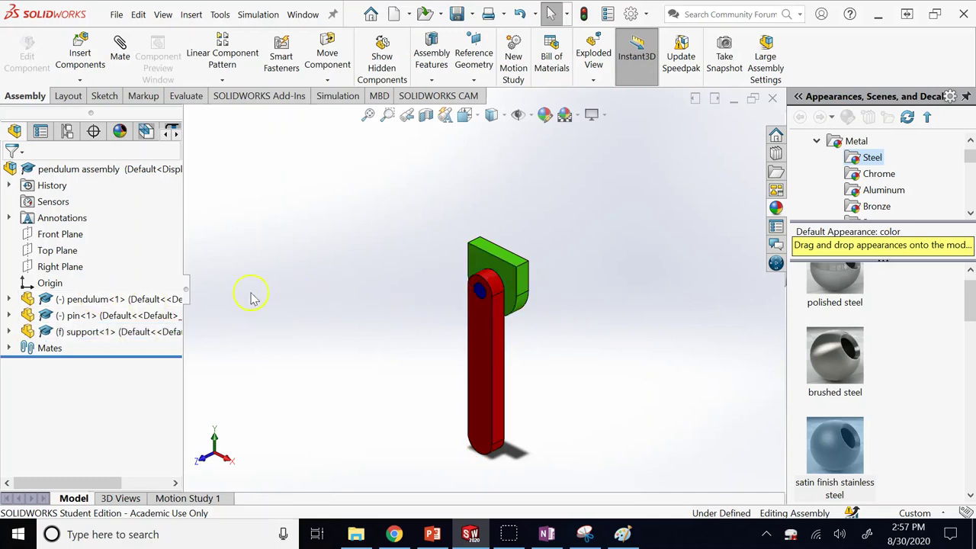
click(83, 238)
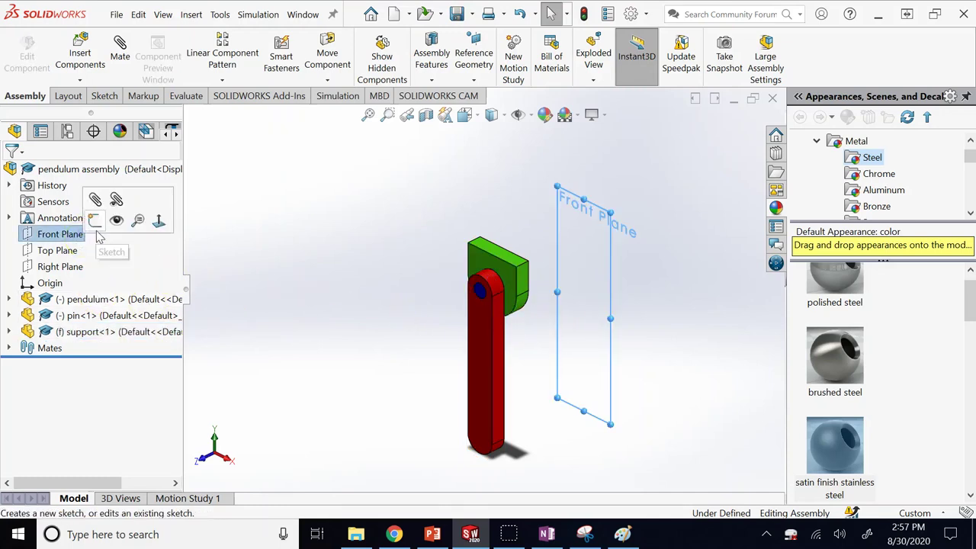
click(97, 225)
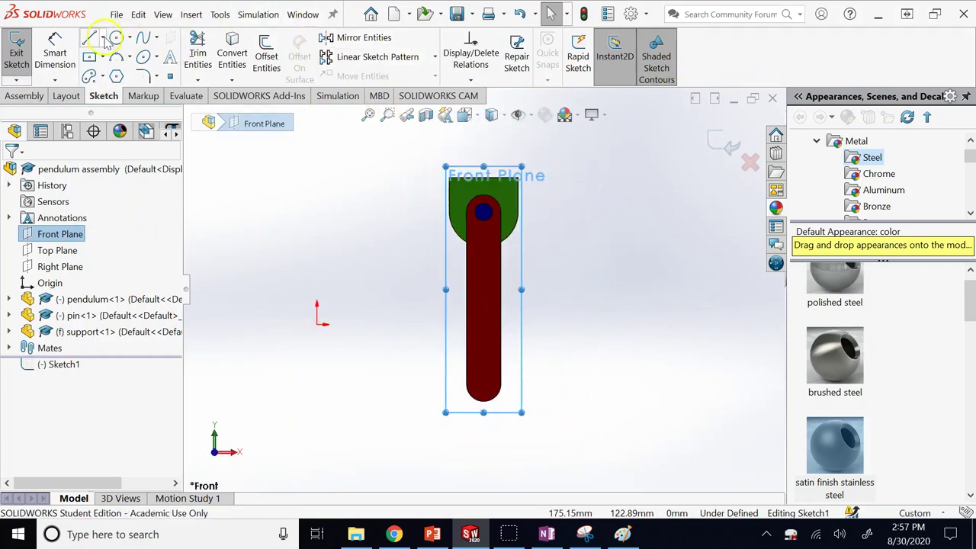
click(748, 160)
click(547, 278)
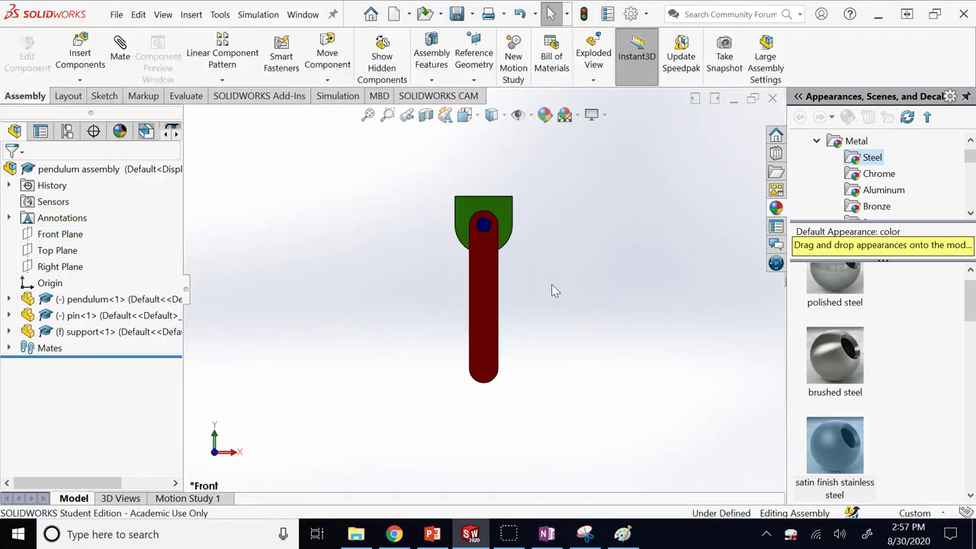
Start a reference plane offset from the assembly's Front Plane toward the pendulum, with a 90 mm offset distance.
click(60, 234)
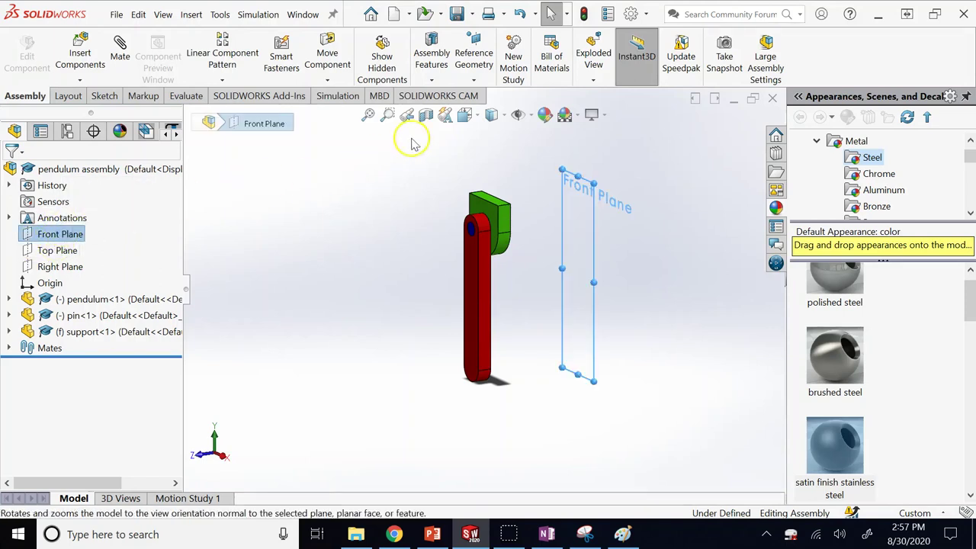
click(474, 80)
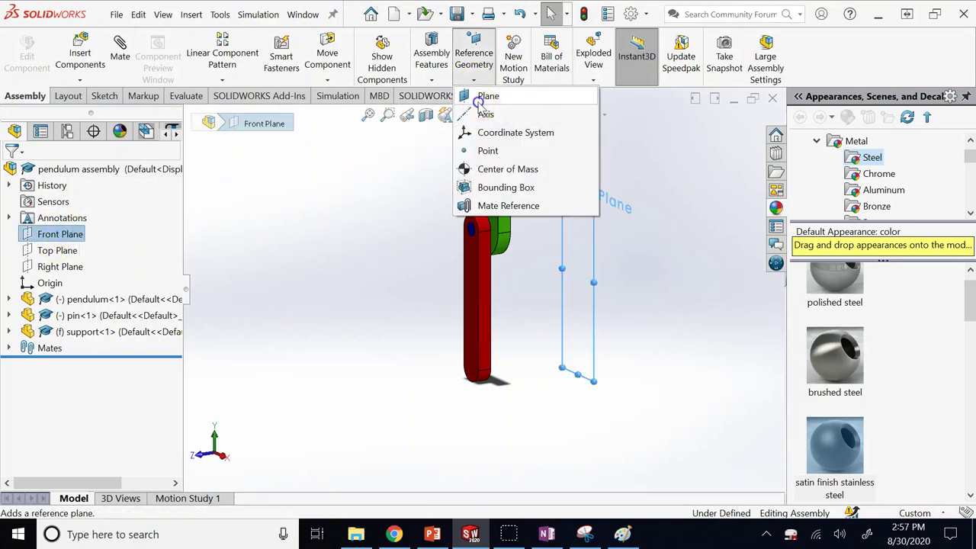
click(481, 97)
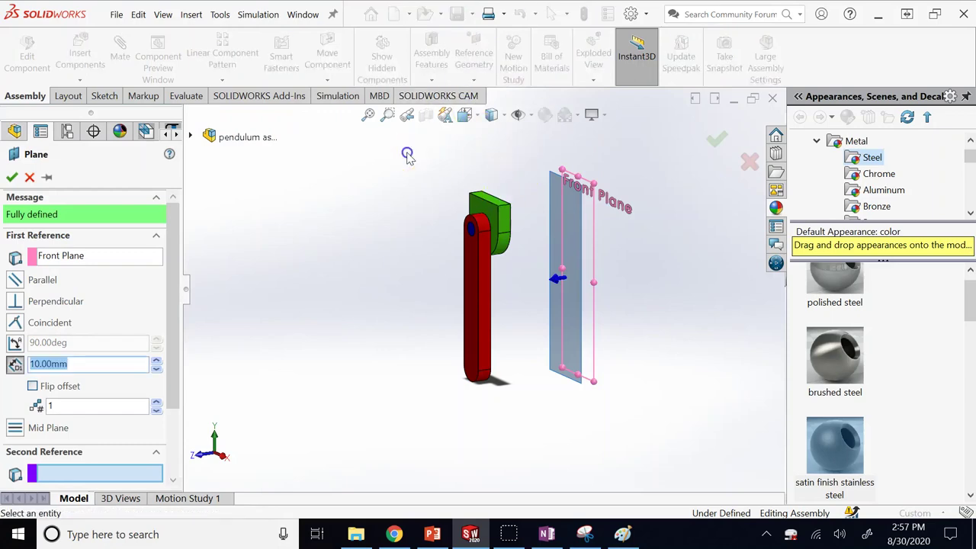
key(space)
key(Escape)
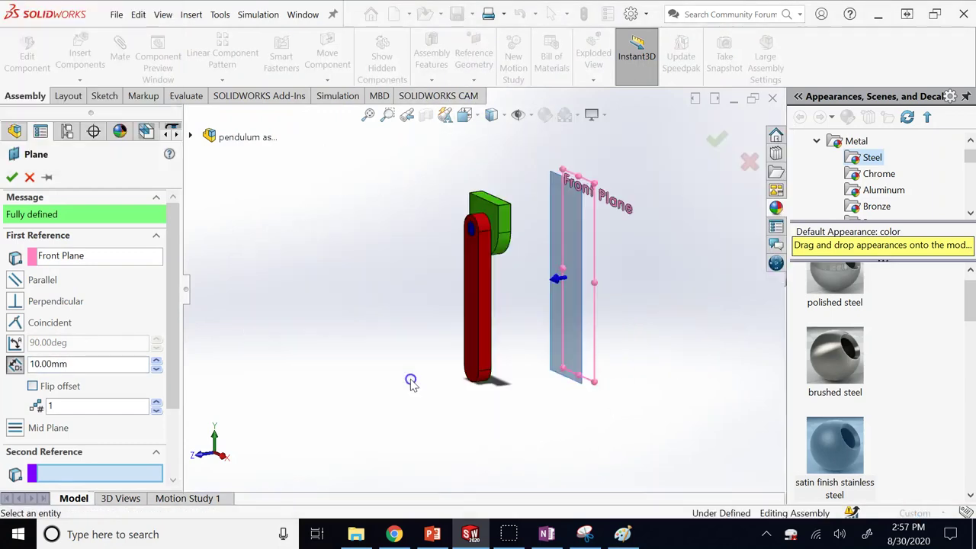
key(ctrl+4)
click(155, 360)
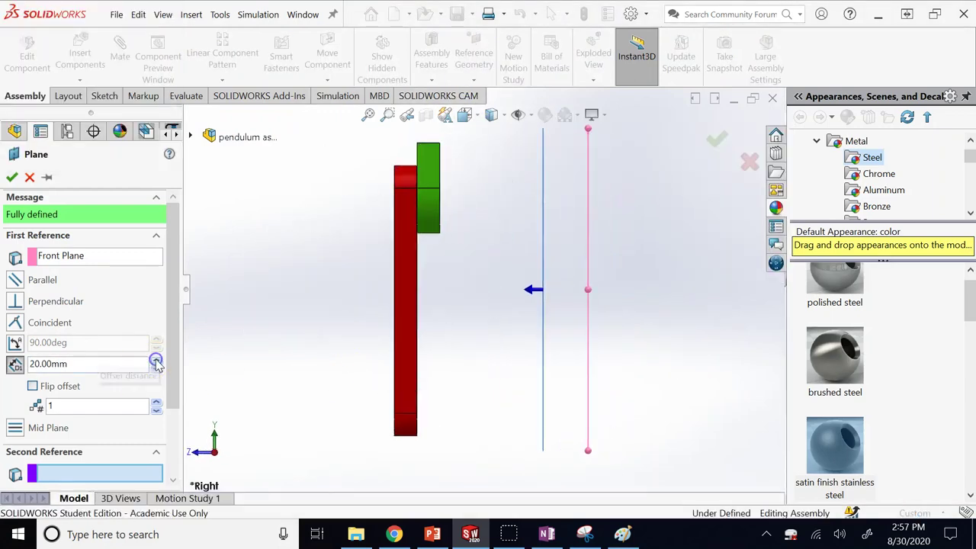
drag(156, 360, 155, 360)
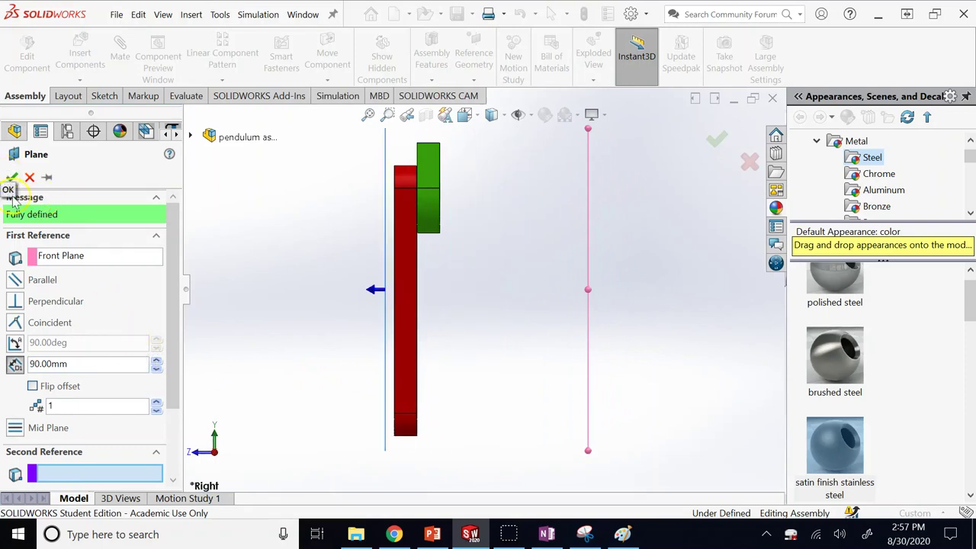
Set the reference plane's offset distance to 86 mm and create the plane.
double_click(73, 363)
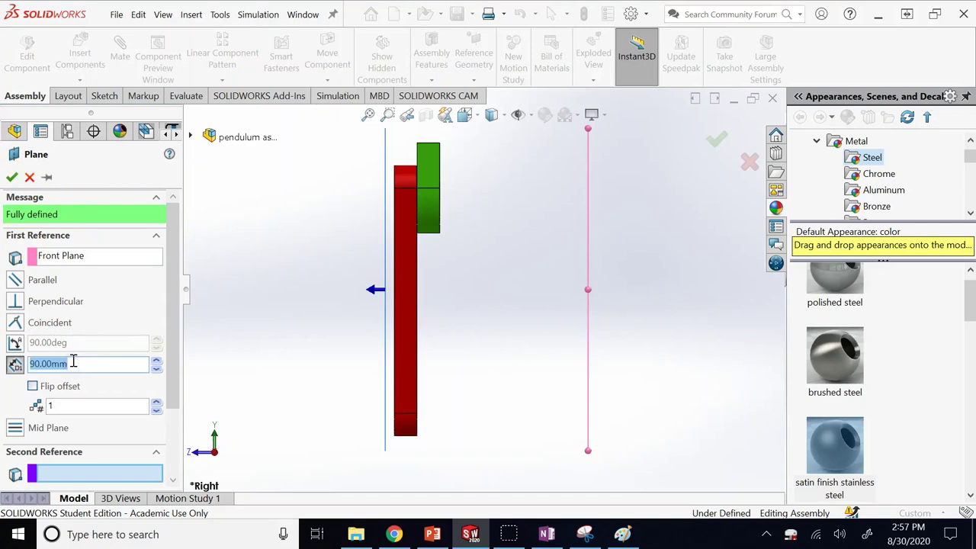
text(85)
key(Return)
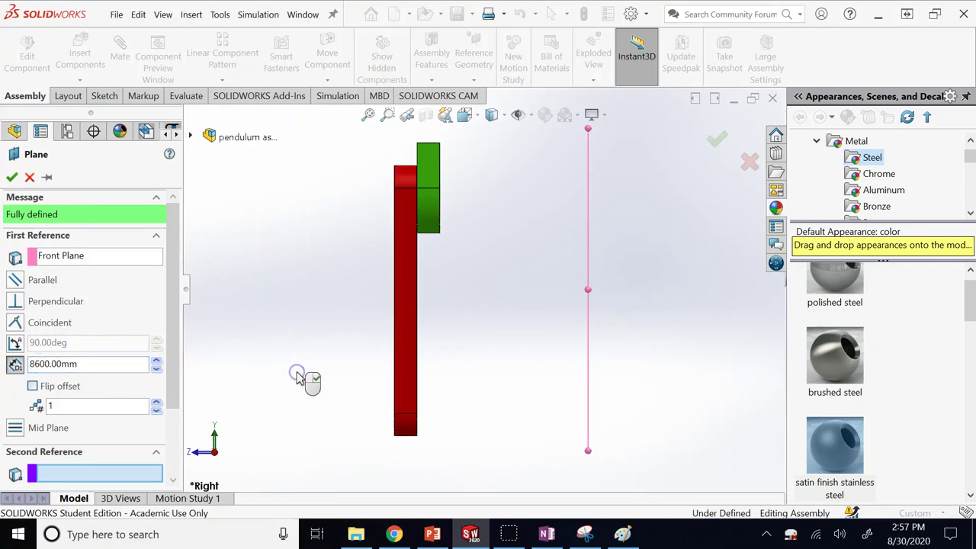
key(Return)
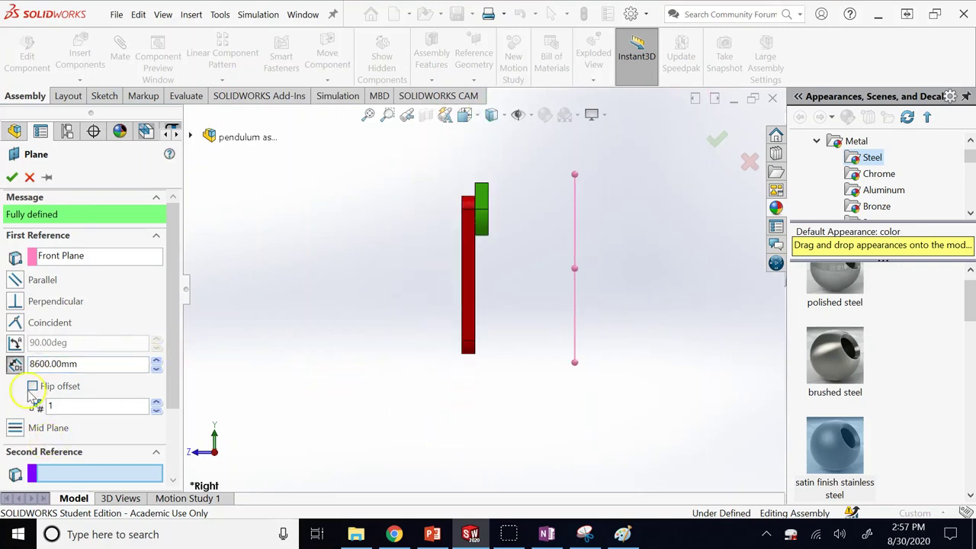
text(.)
click(272, 349)
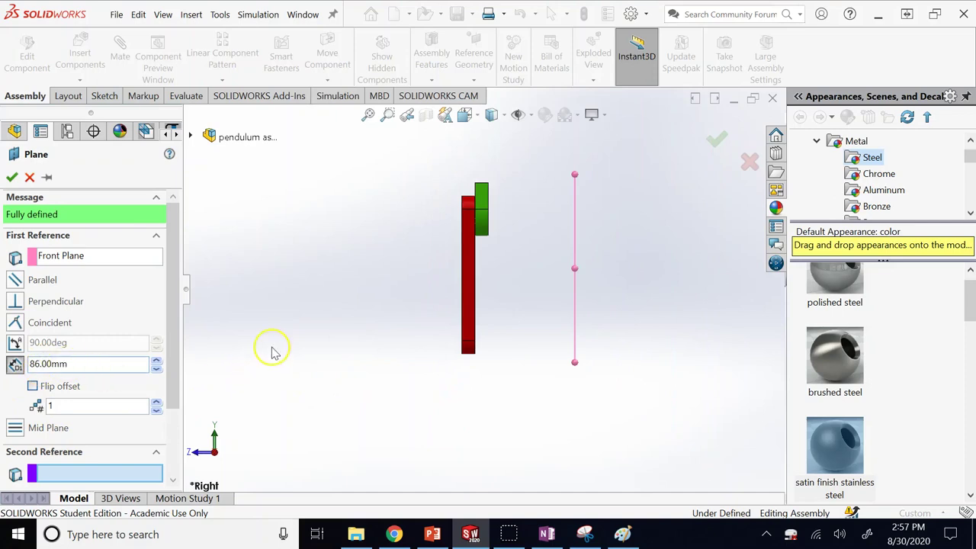
click(12, 177)
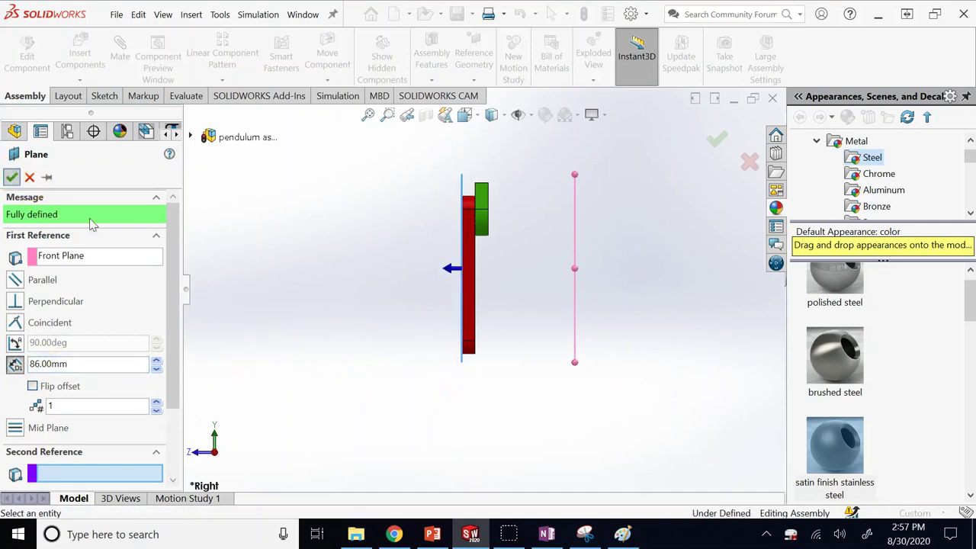
Check the new offset plane's position against the pendulum's front face.
click(257, 252)
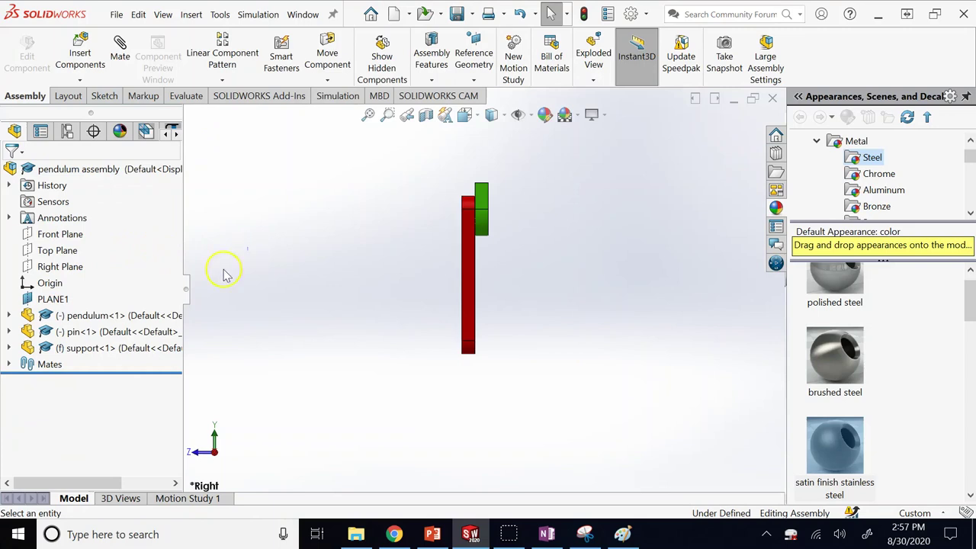
click(47, 300)
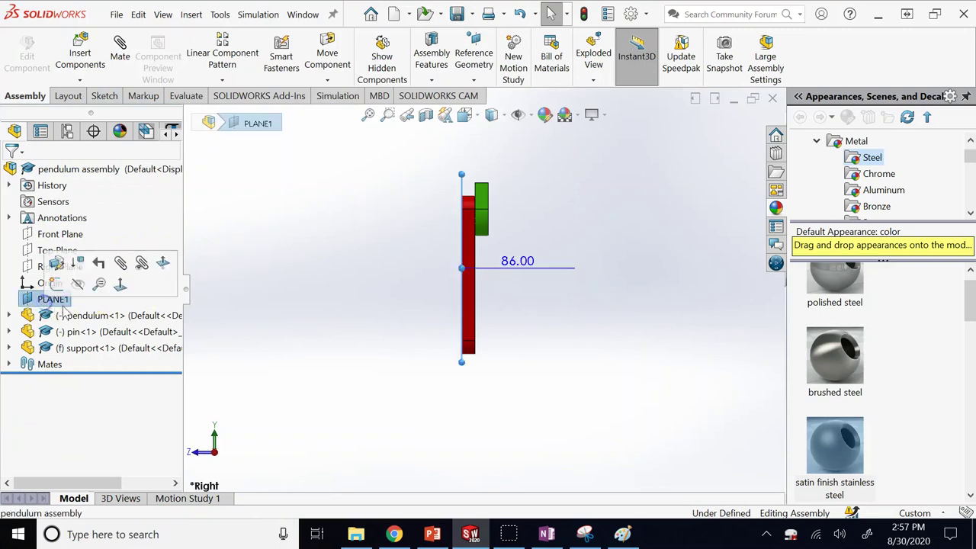
click(512, 405)
key(Left)
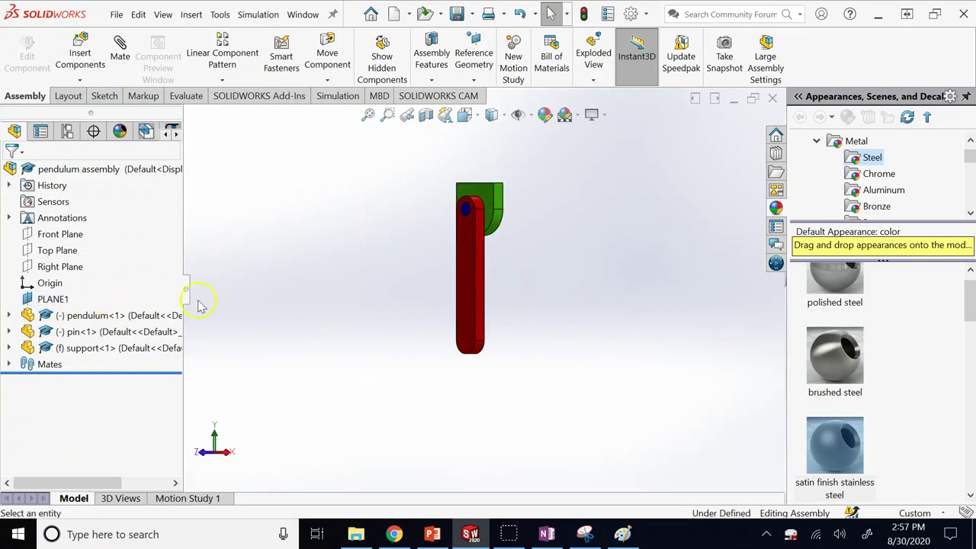
Sketch a circle of about 15.4 mm radius on PLANE1, centred on the support beside the pin and overlapping the pendulum.
click(52, 299)
click(63, 279)
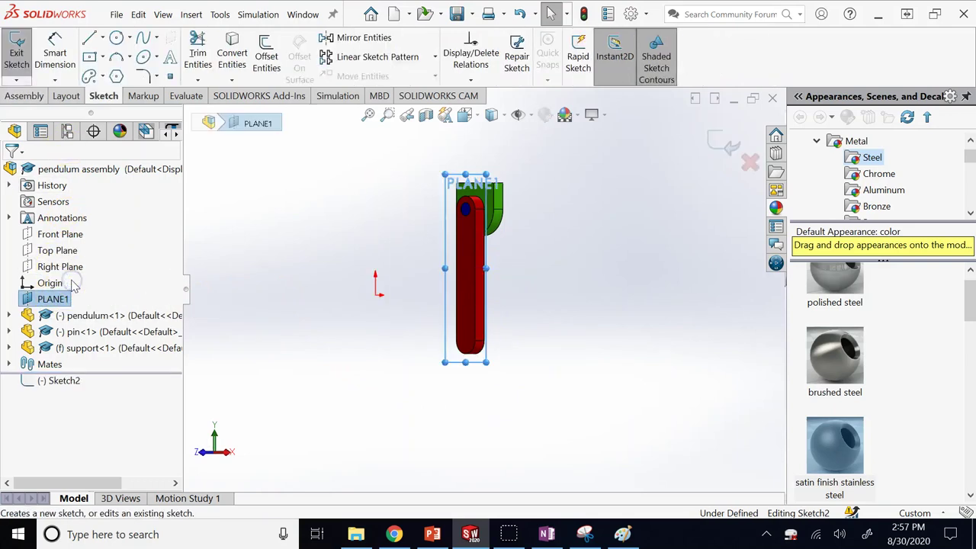
click(116, 38)
scroll(543, 217, down, 2)
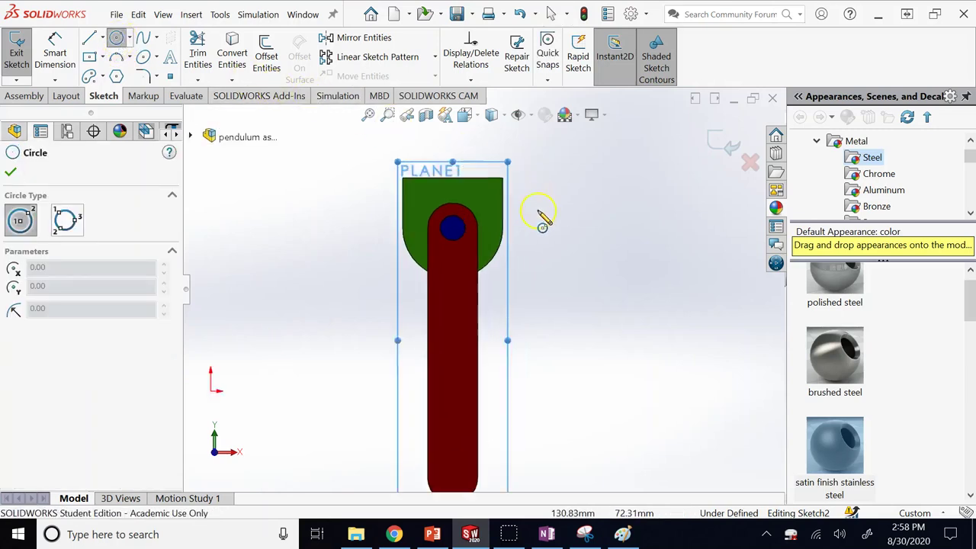
scroll(543, 217, down, 1)
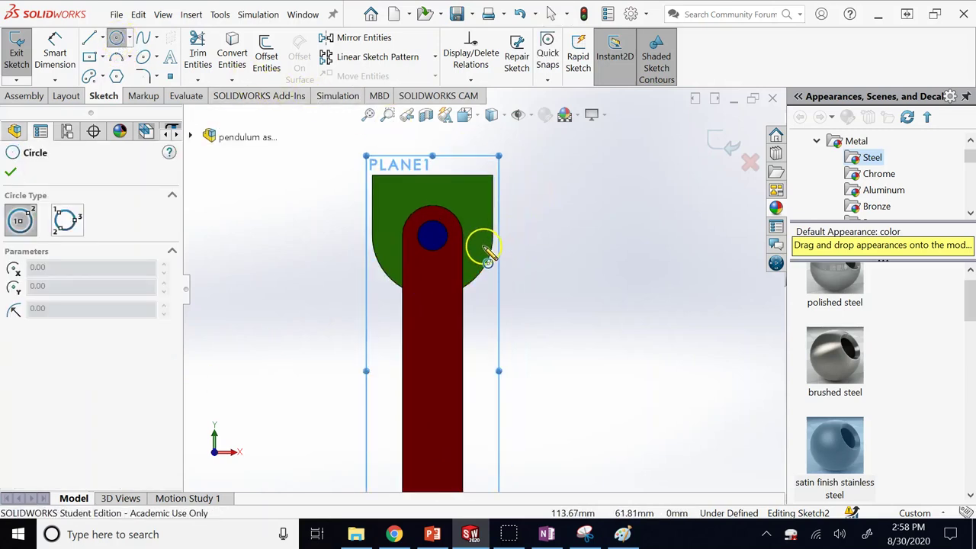
click(483, 246)
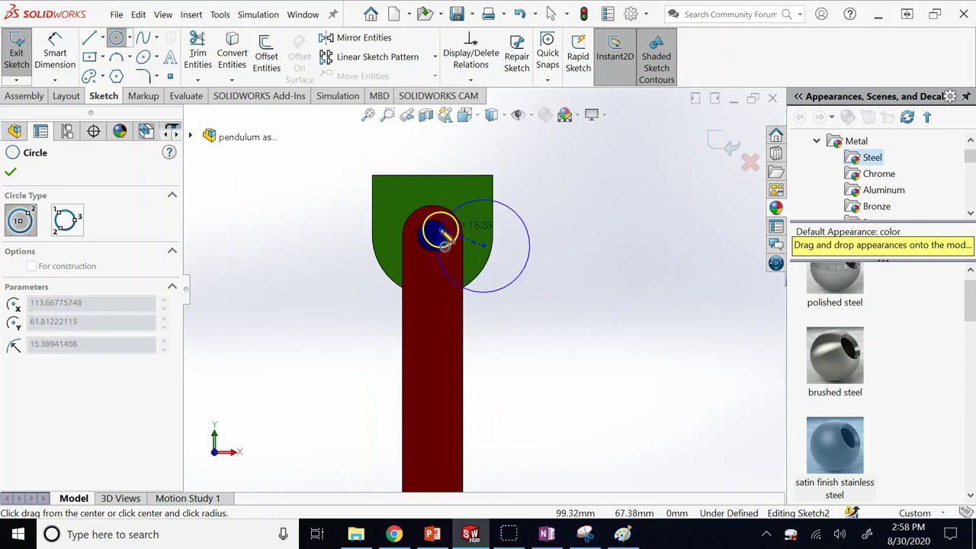
click(441, 232)
key(Escape)
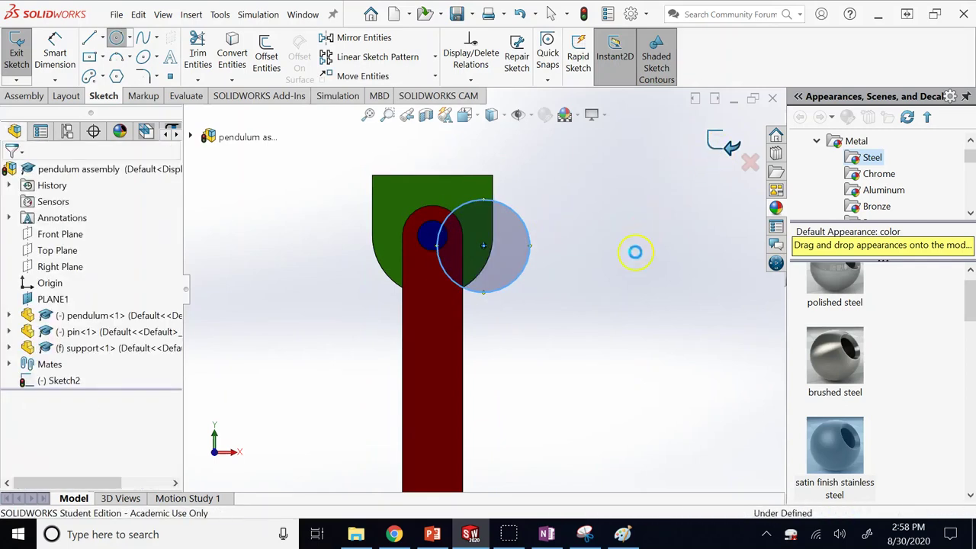
key(ctrl+b)
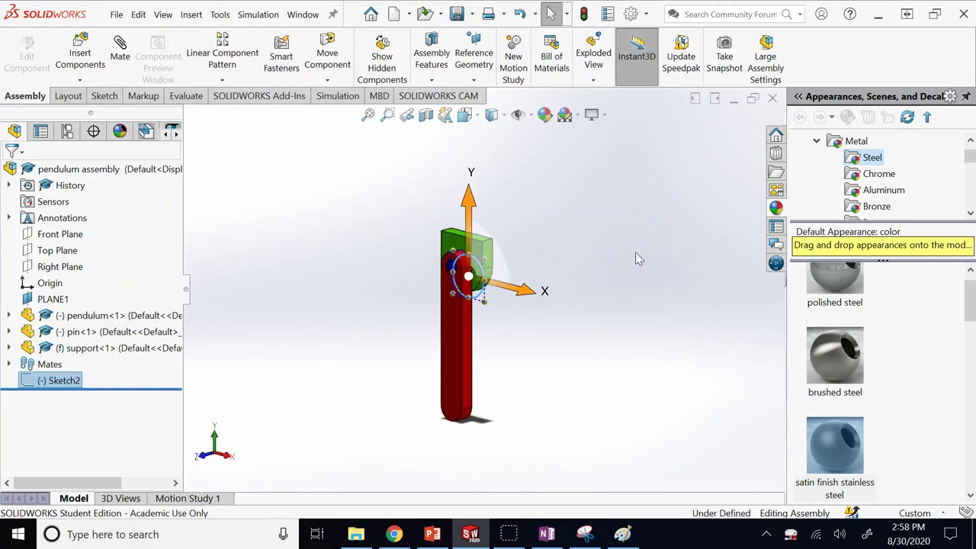
Create an assembly-level Extruded Cut from the circle sketch with a Through All end condition.
click(431, 76)
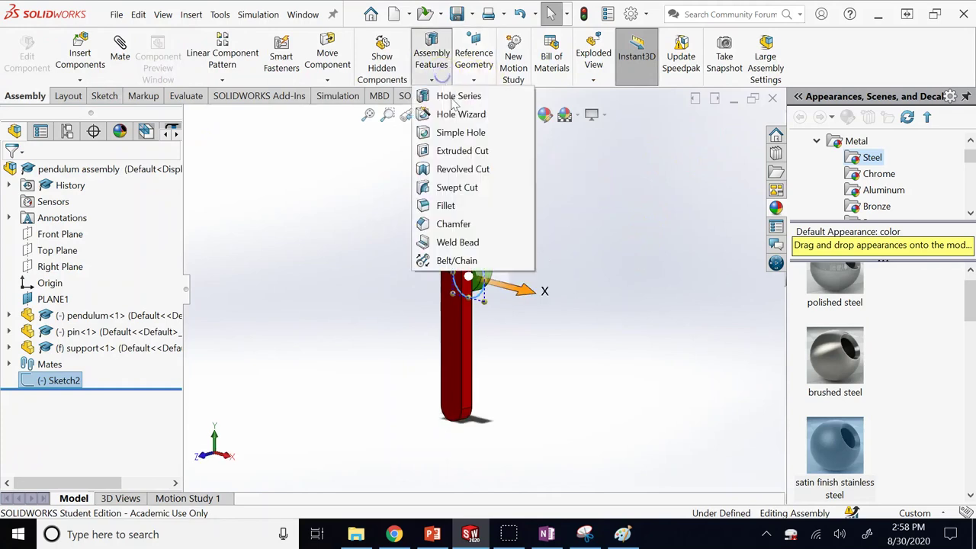
click(476, 153)
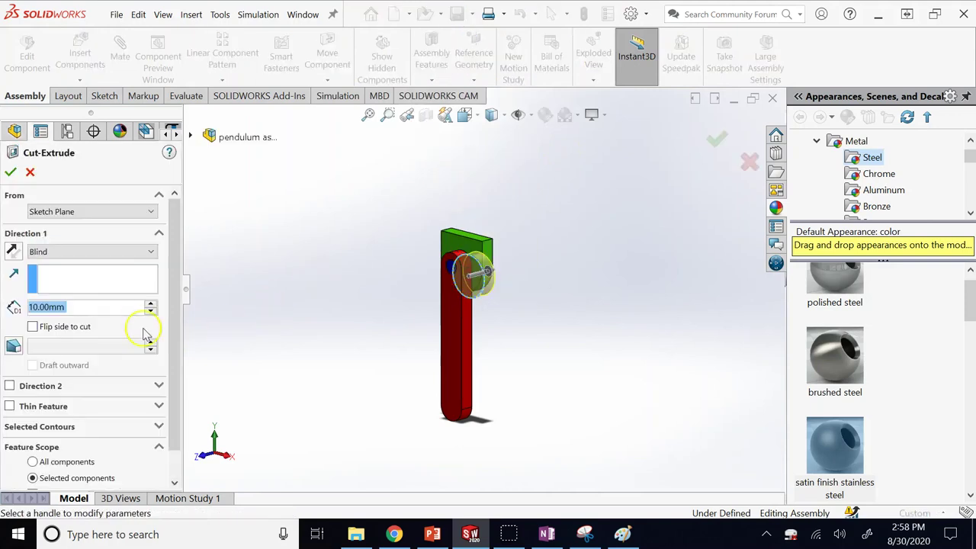
click(113, 251)
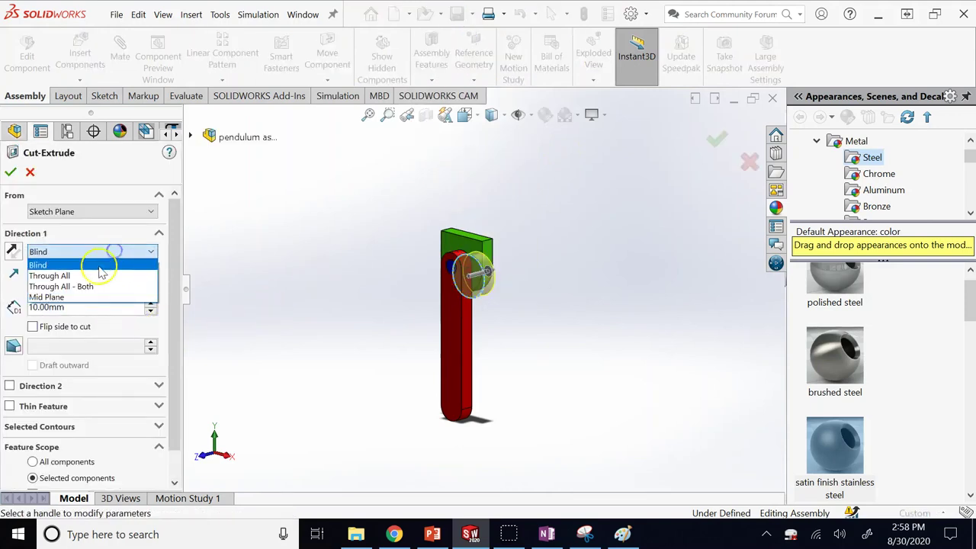
click(100, 274)
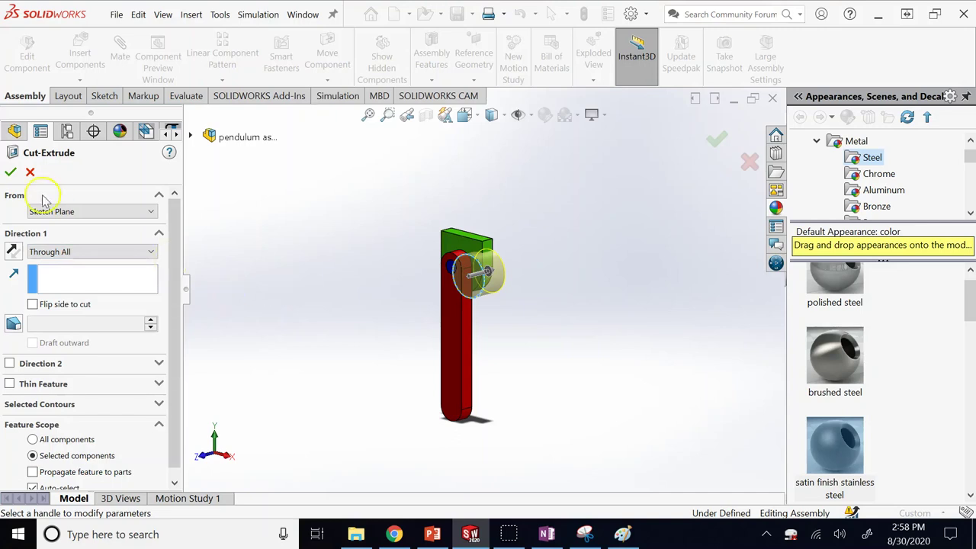
click(9, 173)
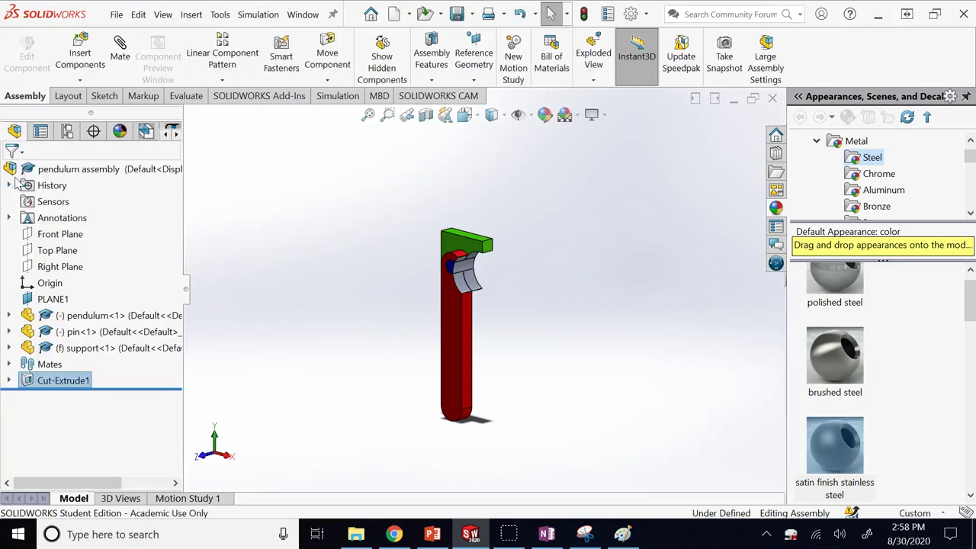
Examine the extruded cut through the pendulum, pin and support from all around the assembly.
click(312, 263)
key(shift+Left)
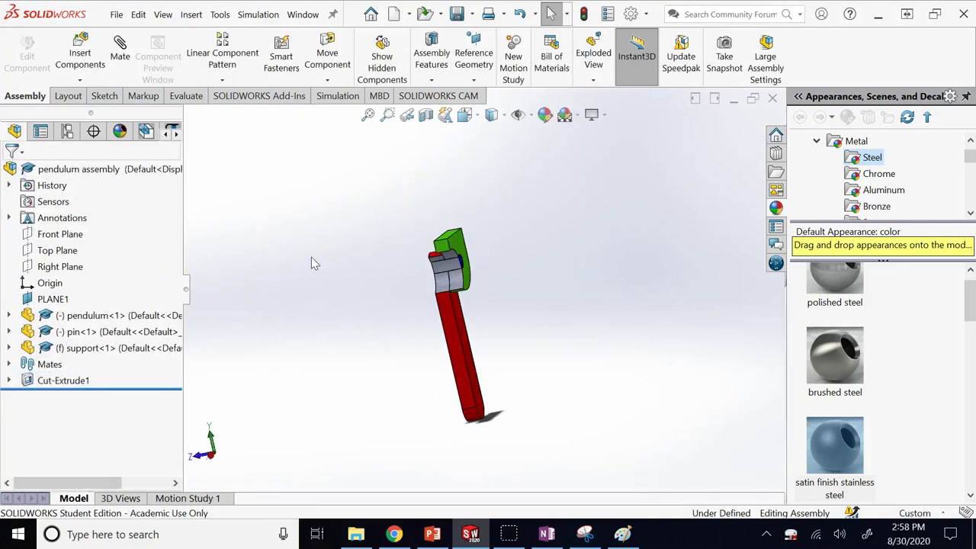
key(Left)
key(shift+Left)
key(shift+Left)
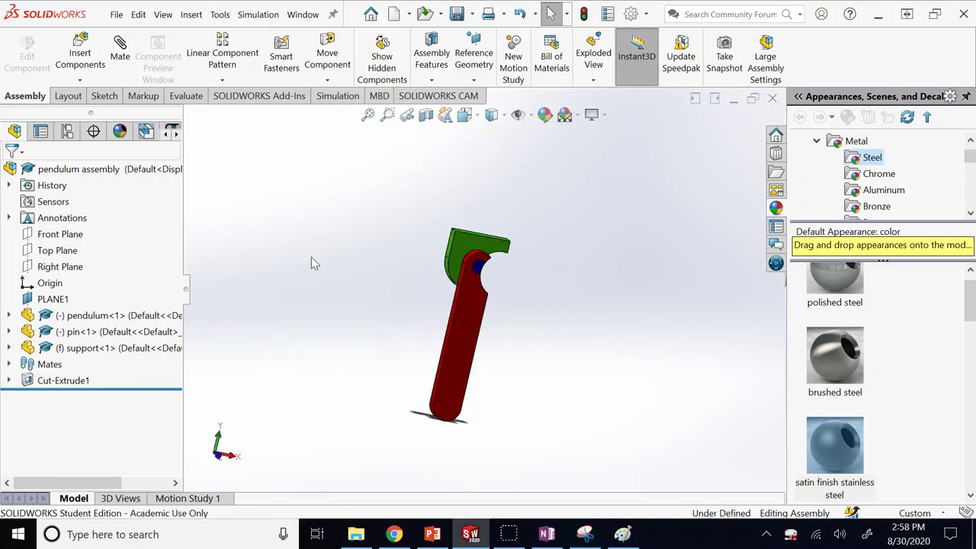
key(shift+Left)
key(shift+Left)
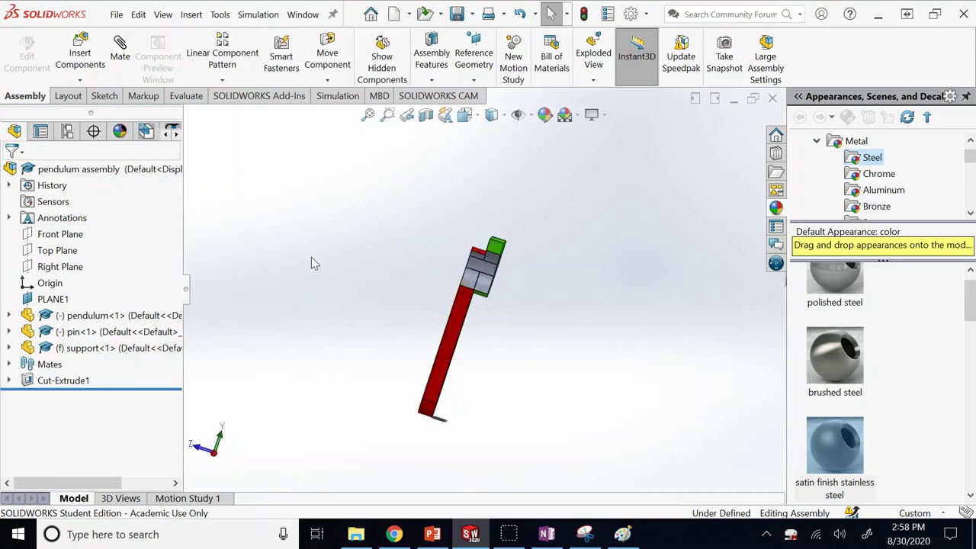
key(shift+Left)
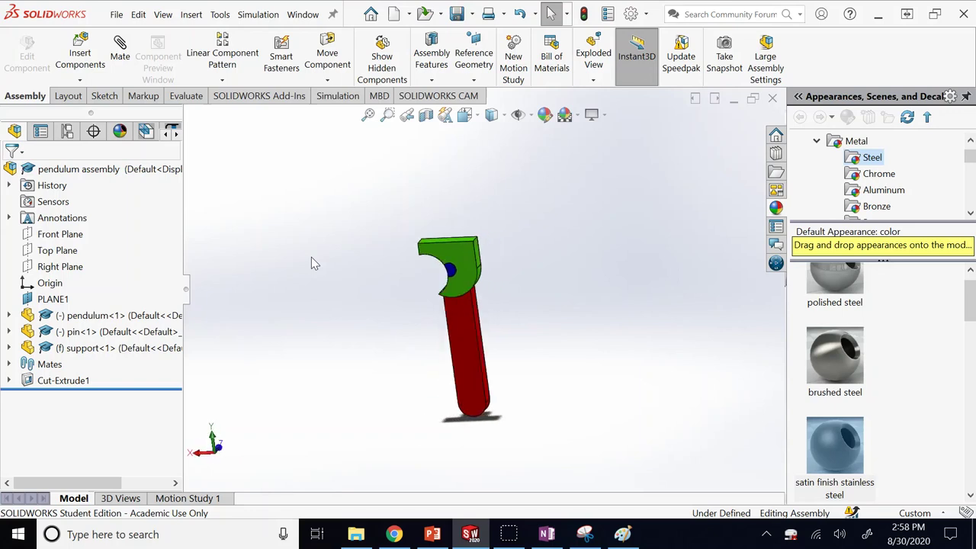
key(shift+Left)
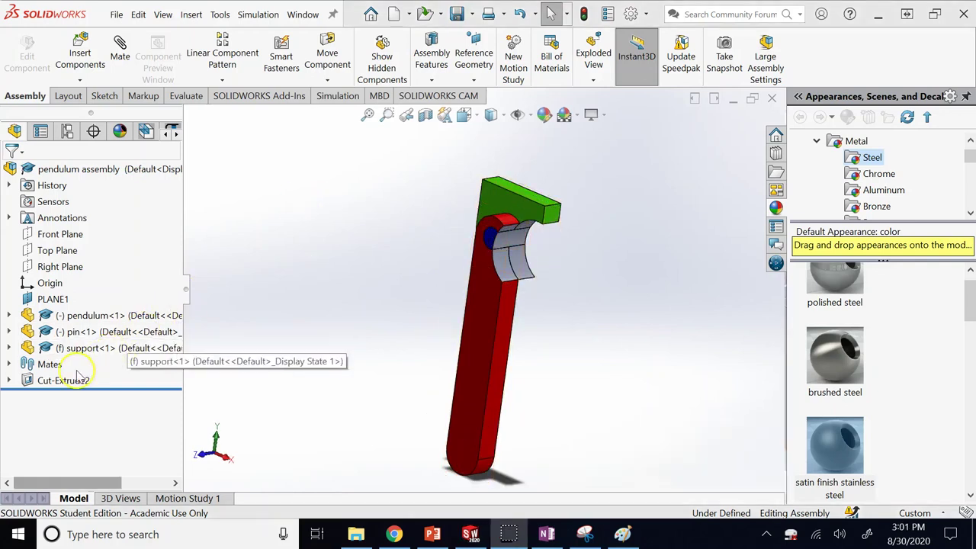
Delete the assembly's extruded cut, and delete PLANE1 together with its dependent circle sketch.
right_click(58, 380)
click(104, 354)
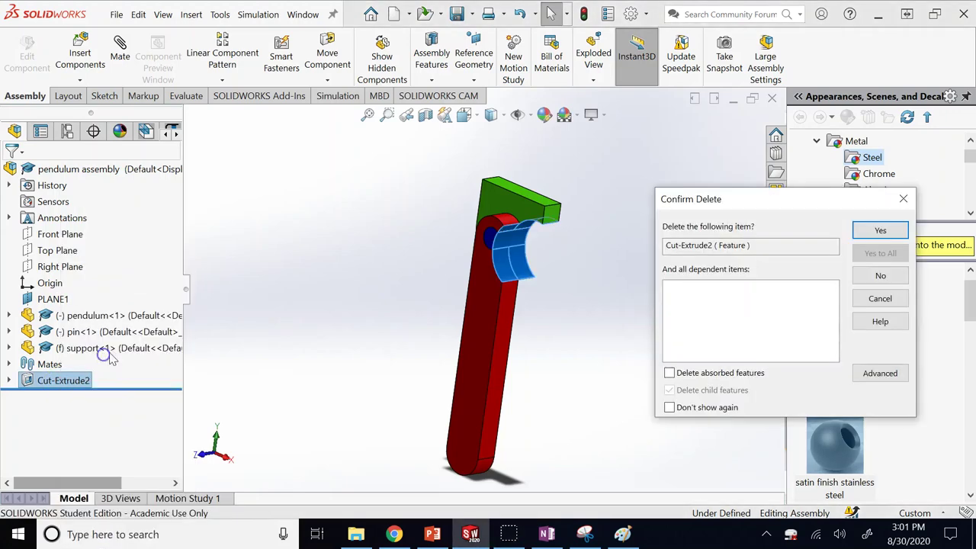
click(880, 230)
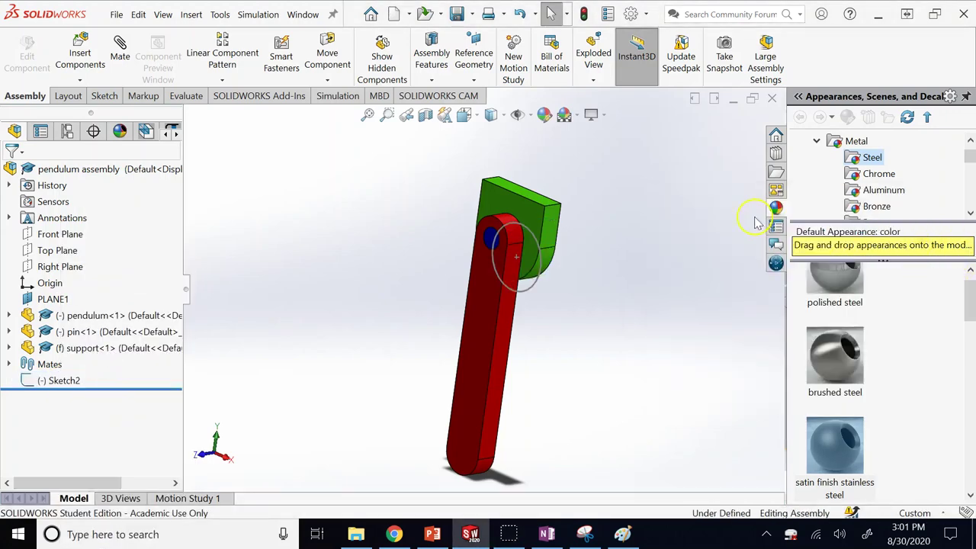
right_click(53, 298)
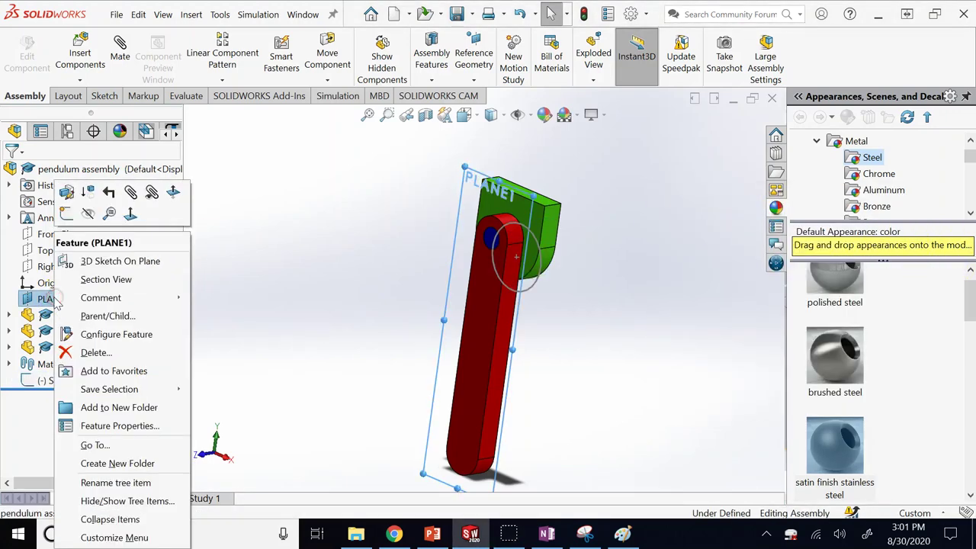
click(84, 353)
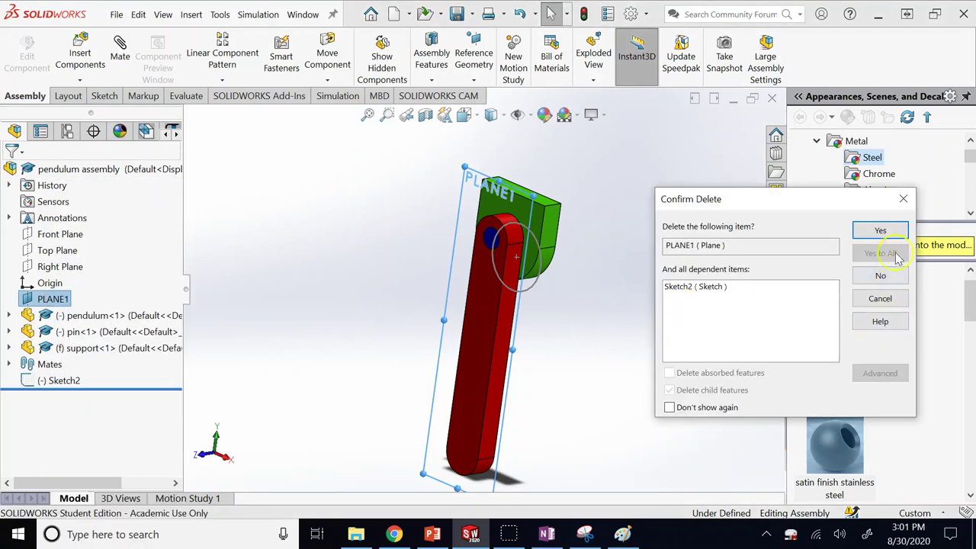
click(880, 231)
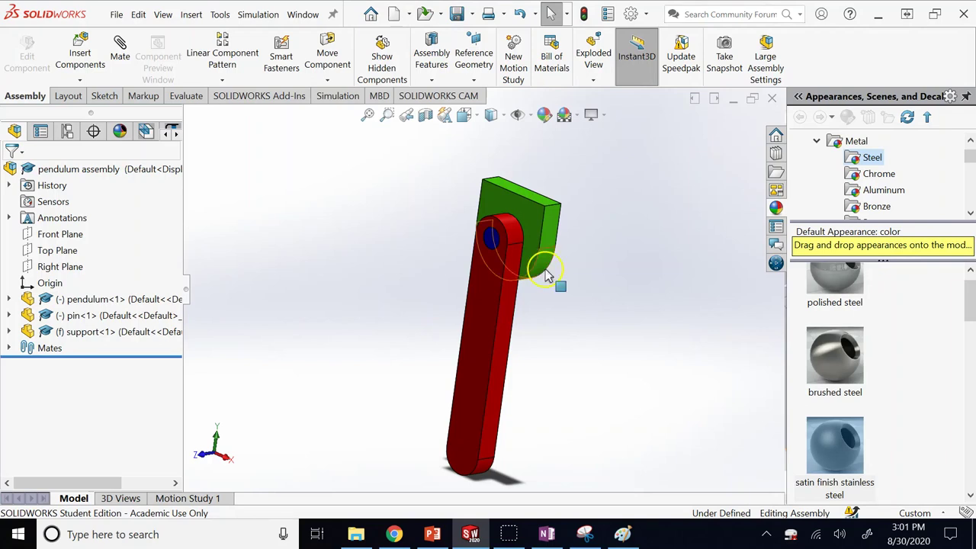
Examine how the pendulum and support faces meet along their shared side, using the Right view and angled close-ups.
scroll(496, 251, down, 4)
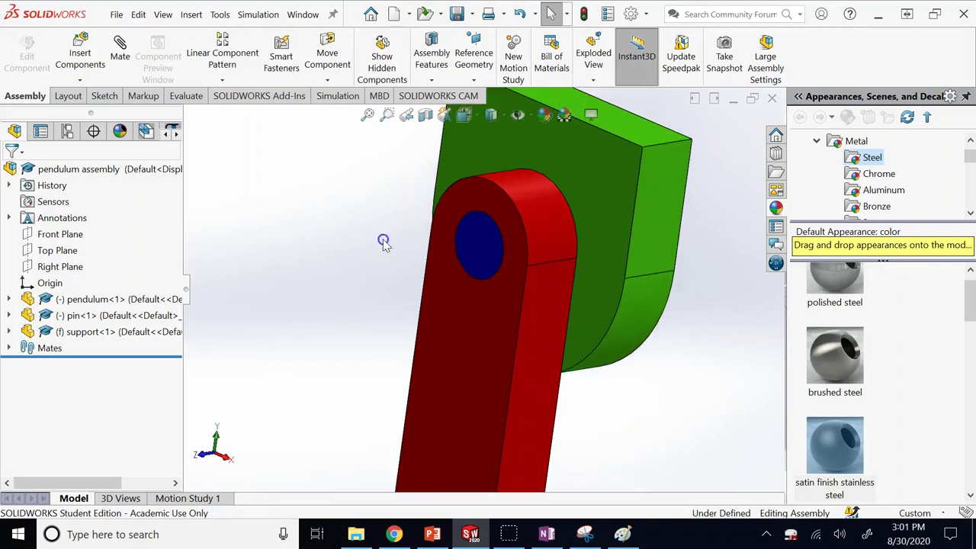
middle_drag(597, 314, 523, 312)
scroll(518, 328, down, 5)
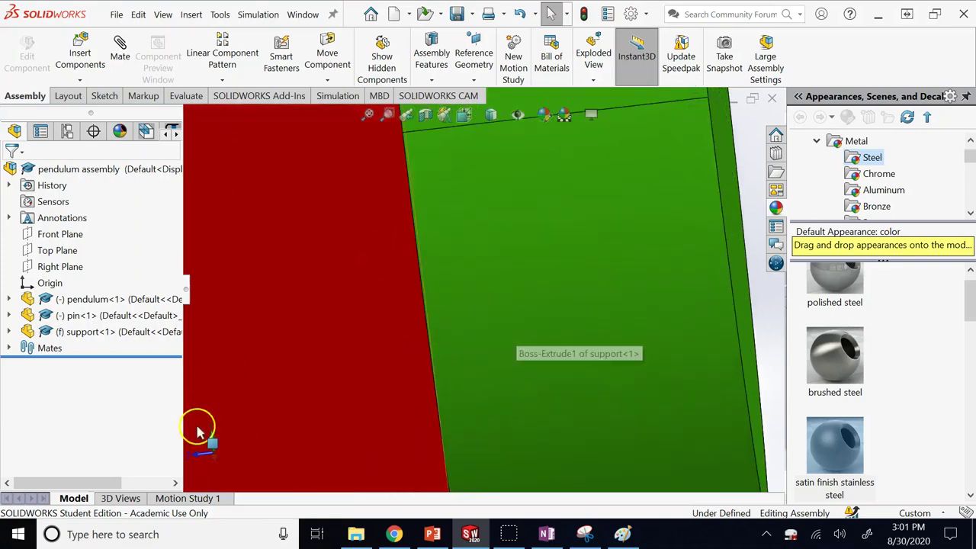
key(space)
click(347, 395)
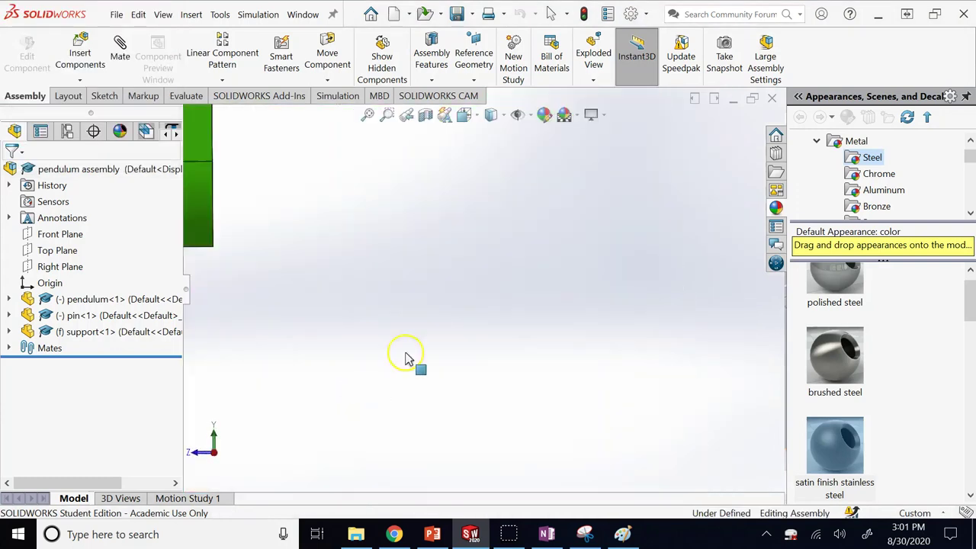
scroll(453, 201, down, 3)
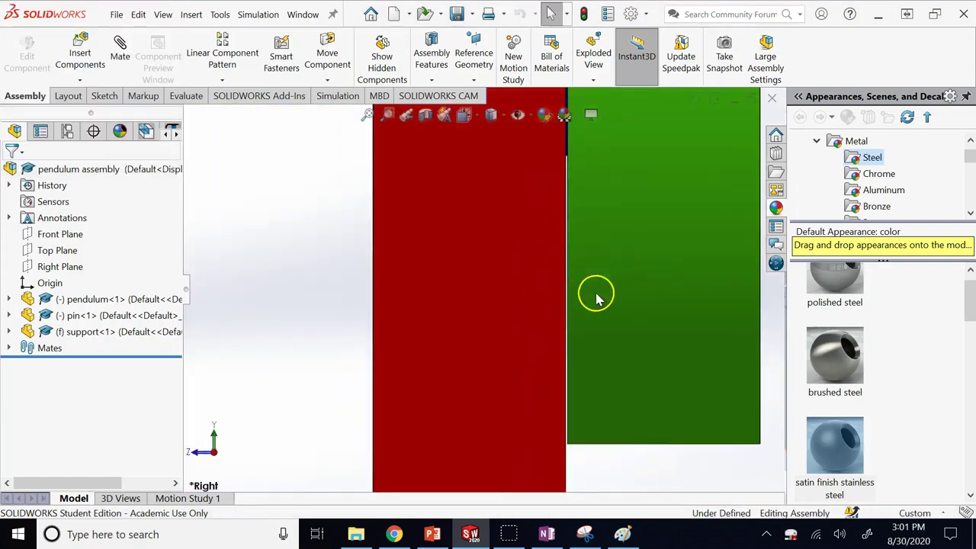
scroll(471, 226, up, 4)
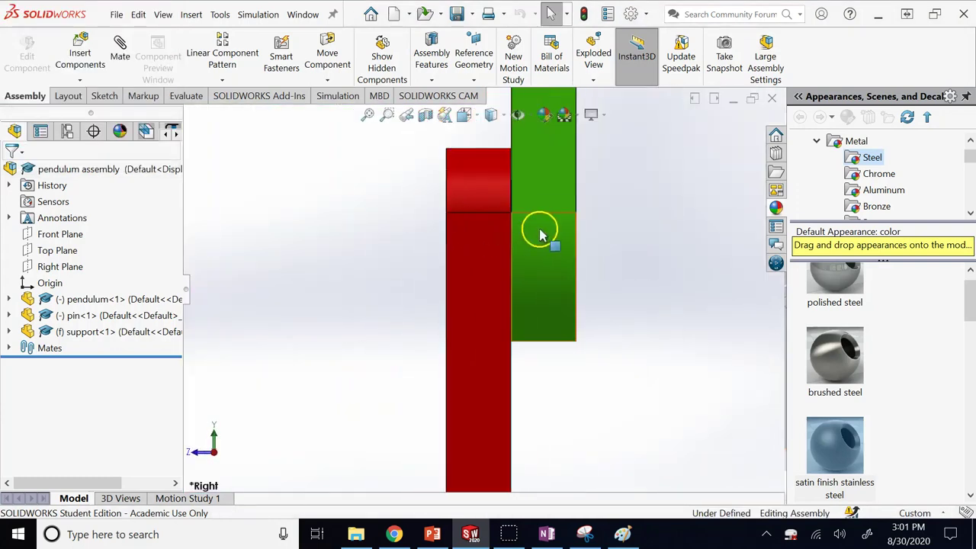
key(Right)
key(Right)
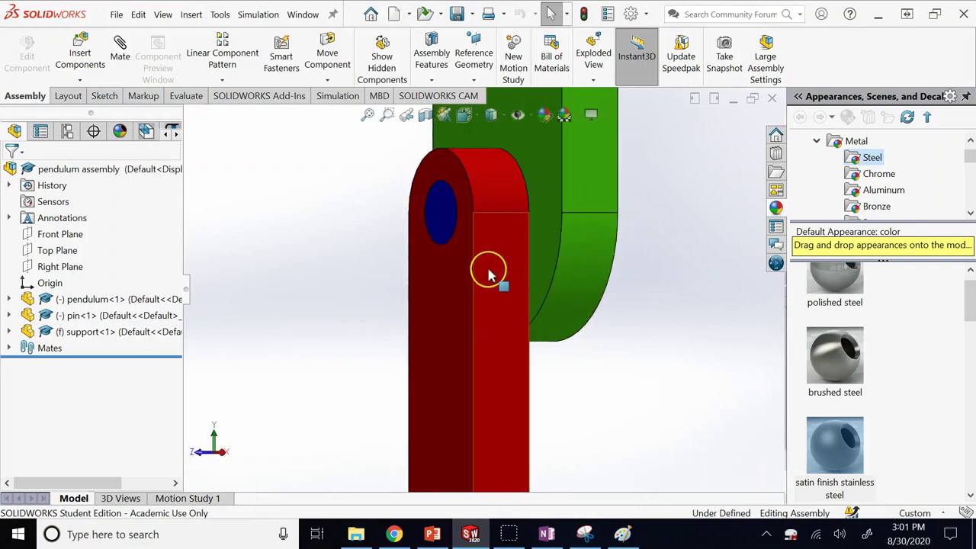
click(453, 300)
key(Left)
key(Left)
key(Left)
key(Left)
key(Left)
key(Left)
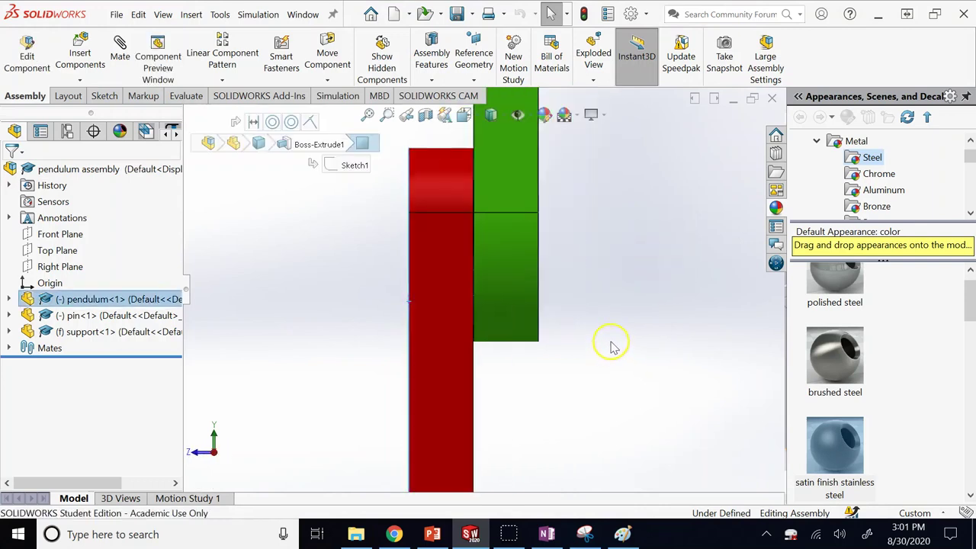
Bring up the Evaluate tools and examine the fit between the pin and the support's hole from the support's back side.
click(508, 300)
scroll(582, 330, down, 5)
scroll(447, 148, up, 4)
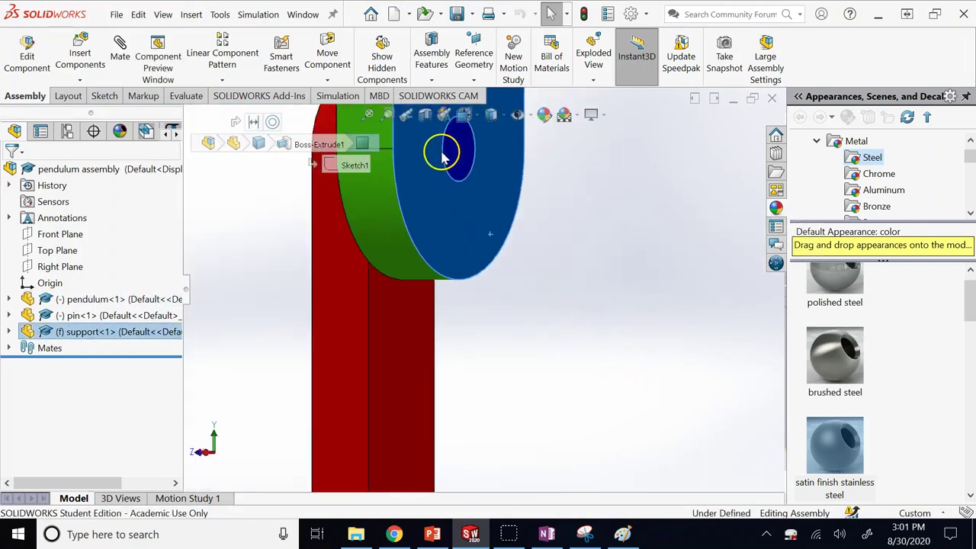
scroll(430, 98, down, 4)
scroll(450, 156, down, 5)
scroll(469, 174, down, 2)
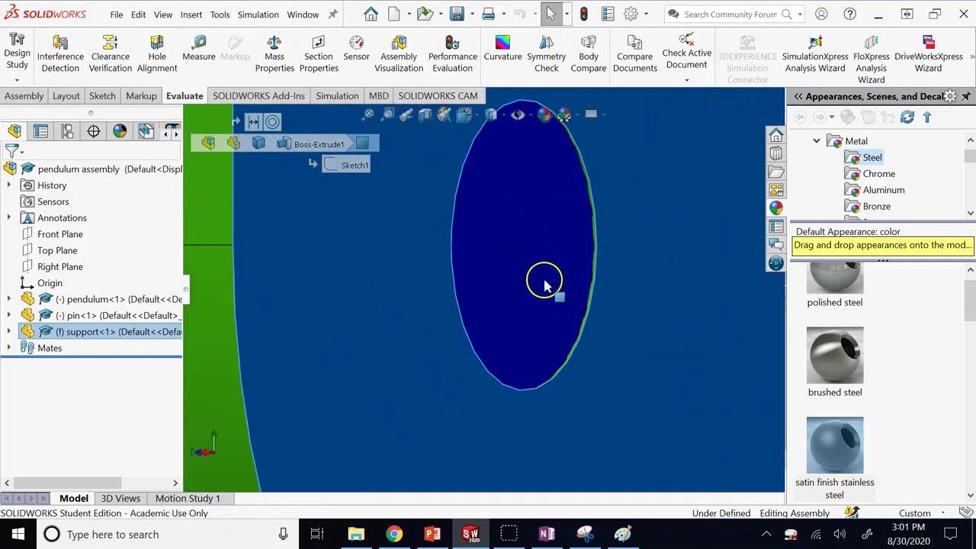
key(s)
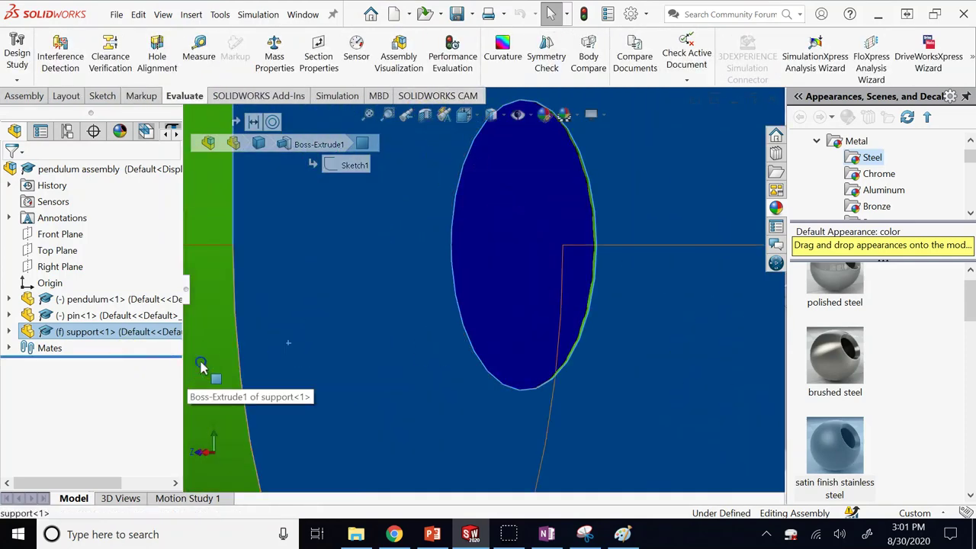
click(414, 338)
scroll(594, 232, down, 5)
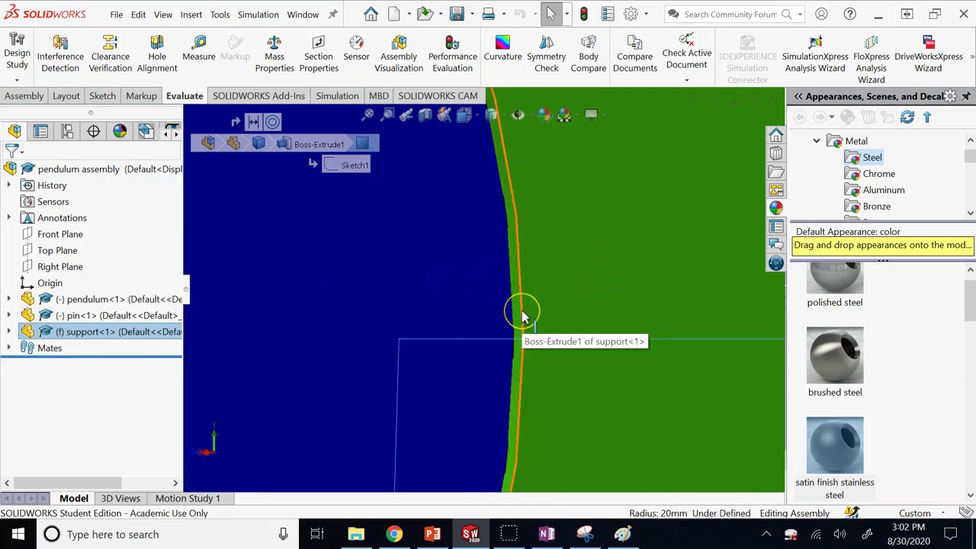
scroll(522, 312, up, 5)
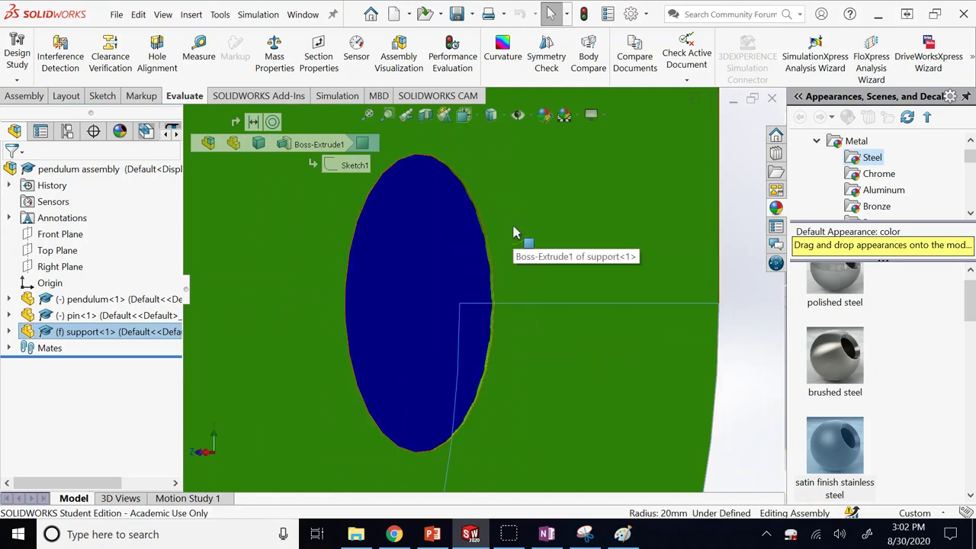
click(490, 263)
scroll(491, 263, up, 8)
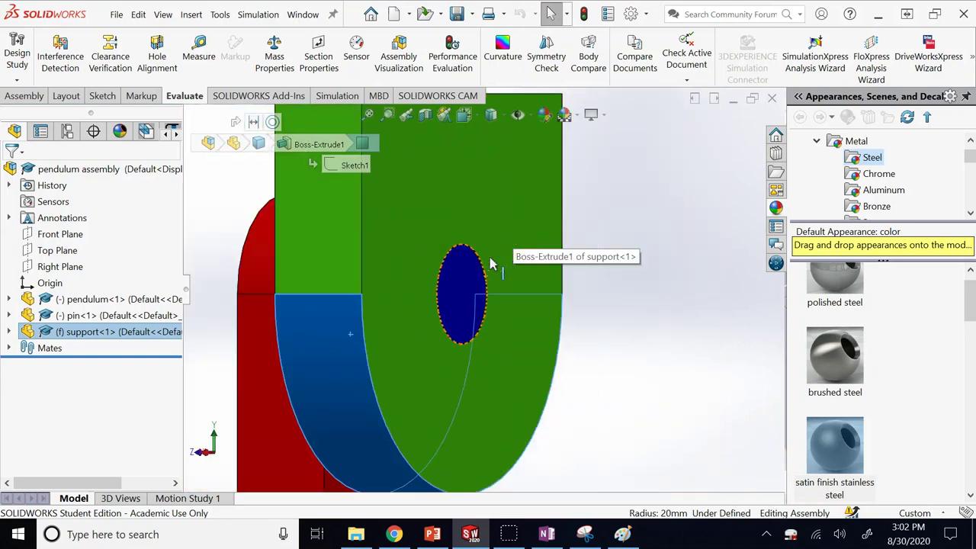
click(599, 288)
middle_drag(599, 289, 326, 305)
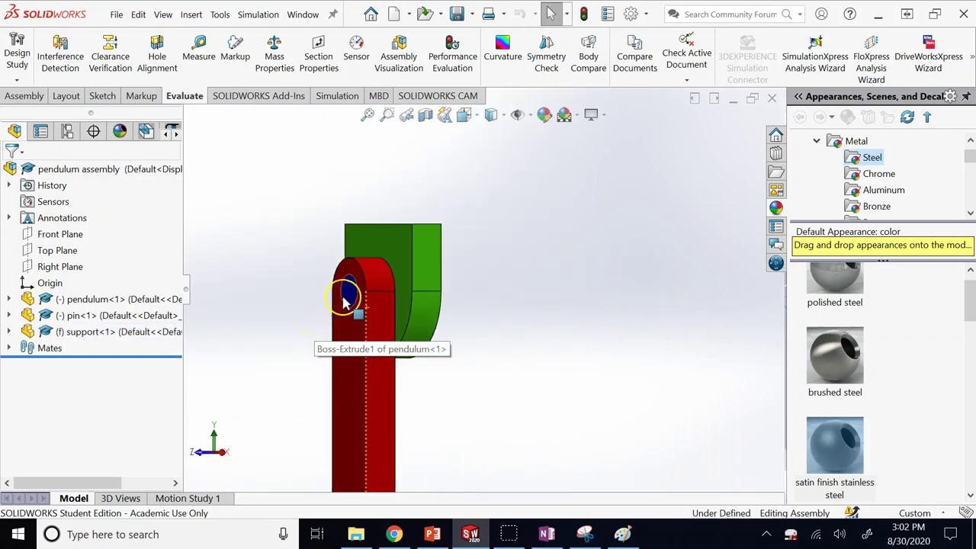
Edit the pin in the context of the assembly, set its extrusion length to 20.1 mm, and return to the assembly.
scroll(343, 298, down, 3)
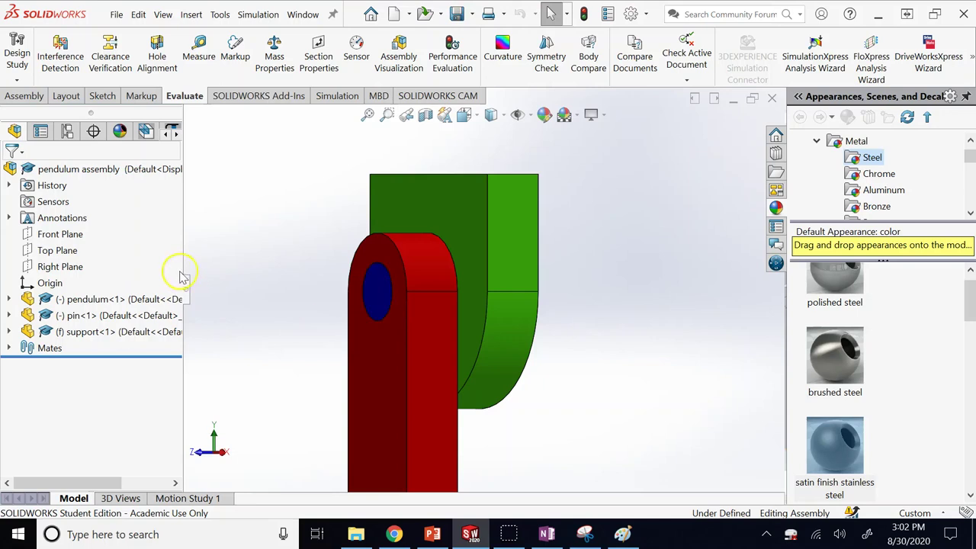
right_click(87, 320)
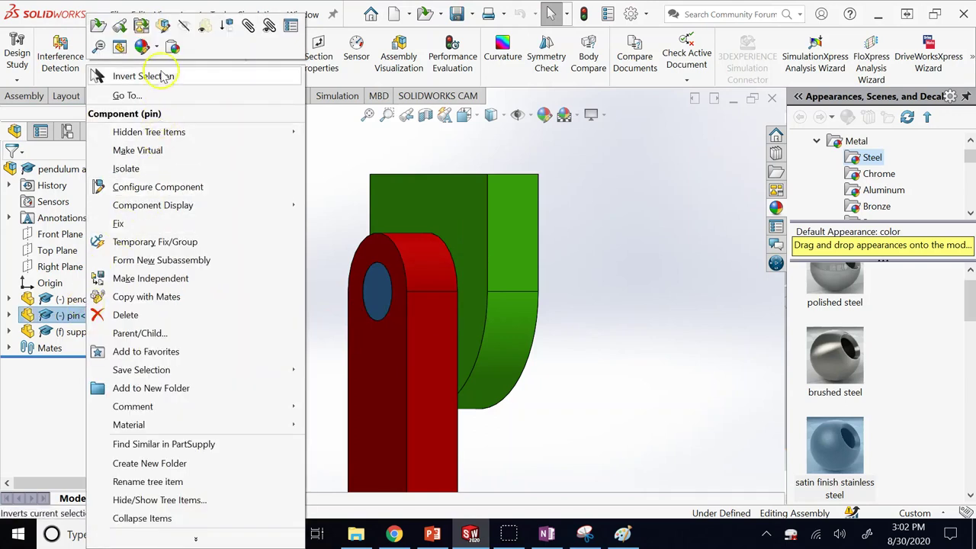
click(164, 26)
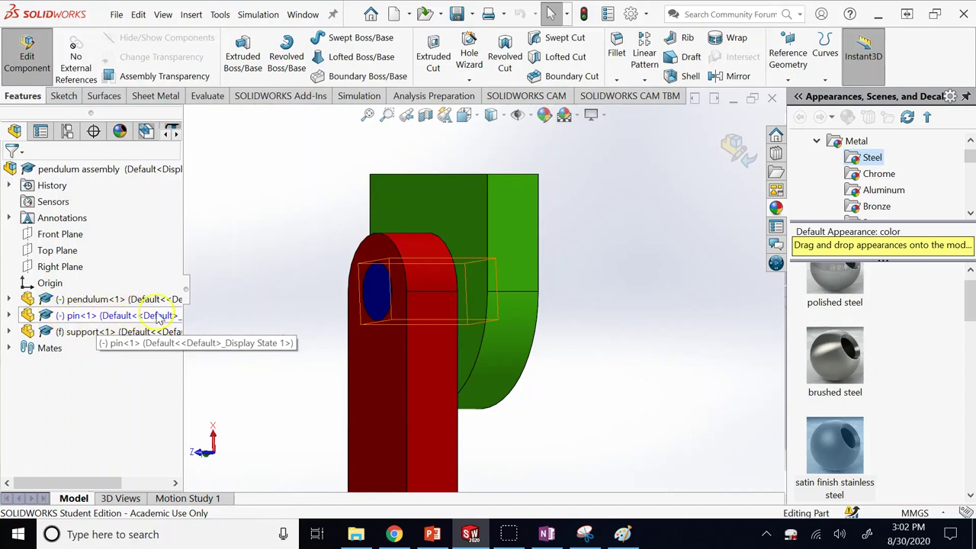
click(8, 315)
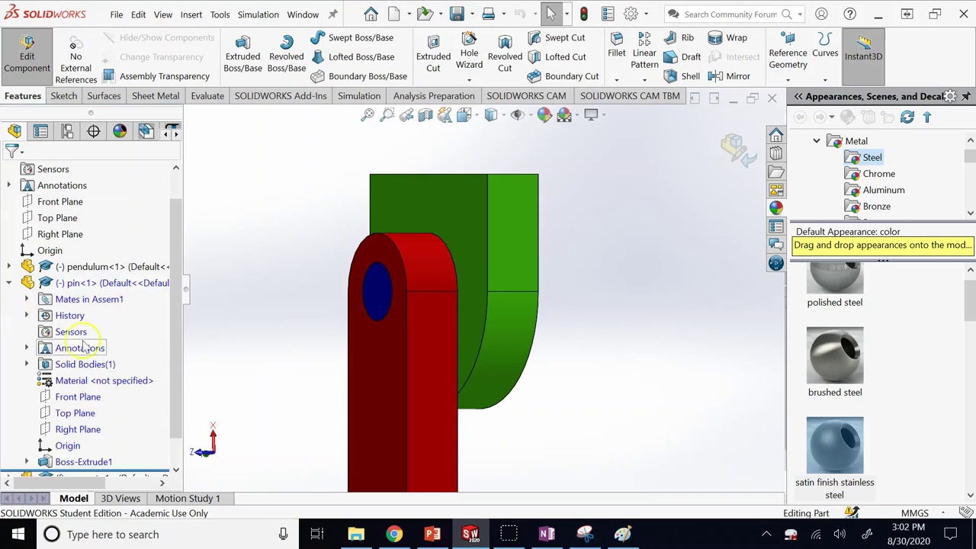
scroll(92, 343, down, 1)
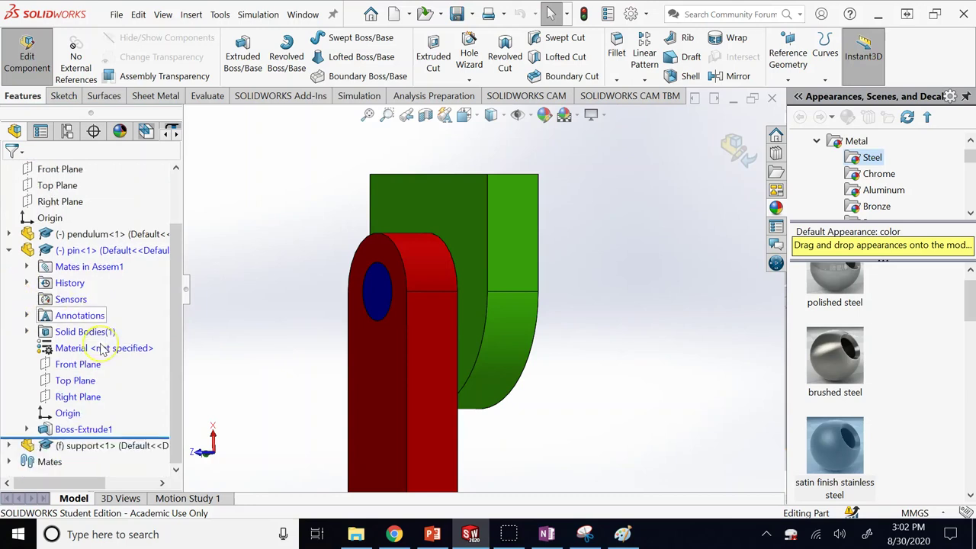
click(76, 429)
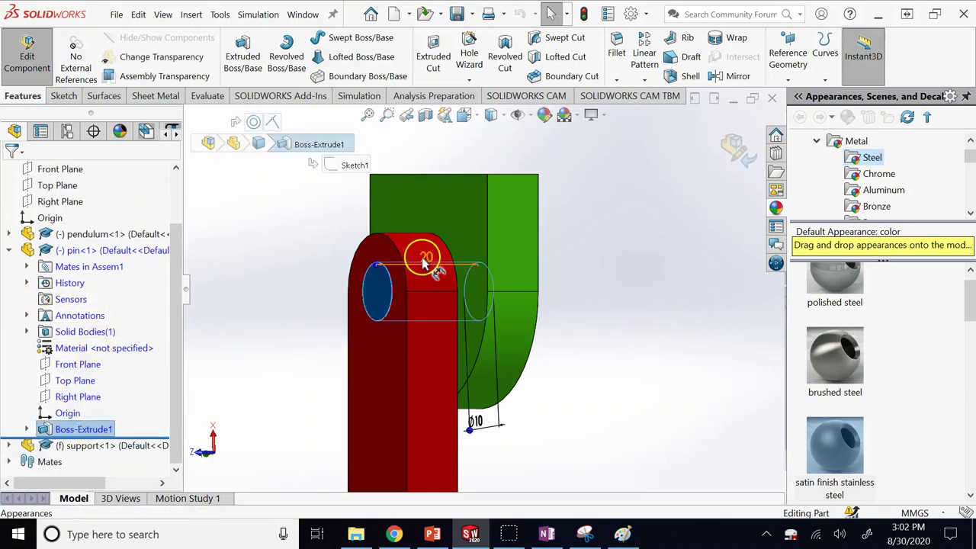
click(422, 258)
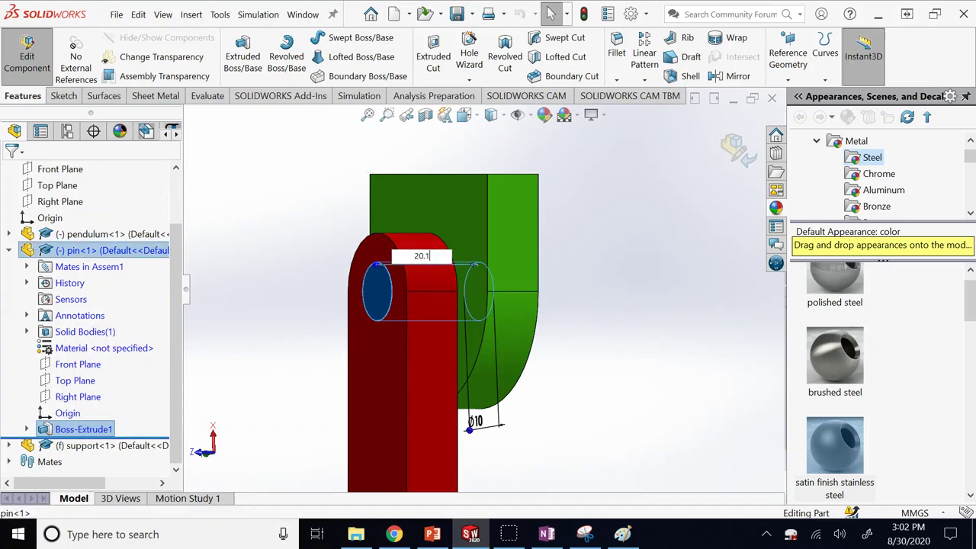
text(20.1)
key(Return)
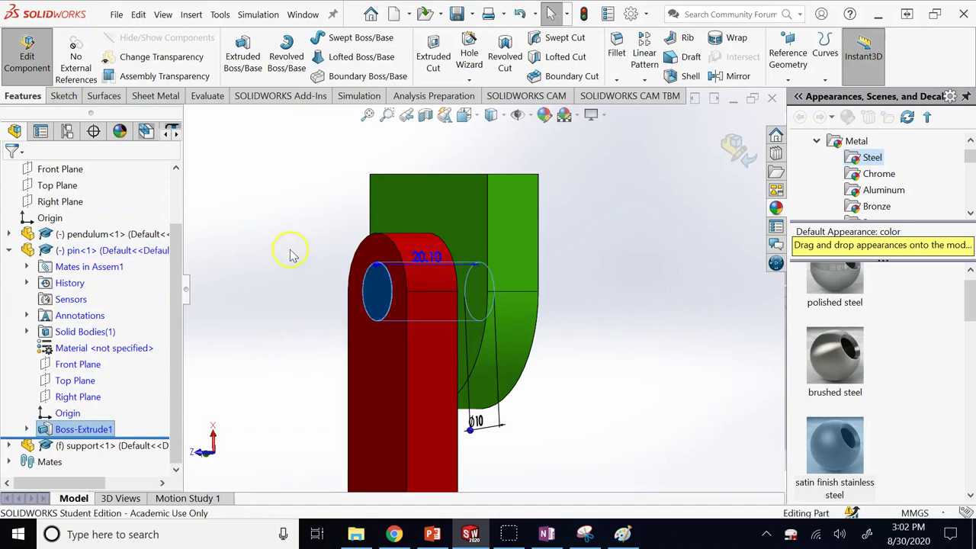
click(289, 256)
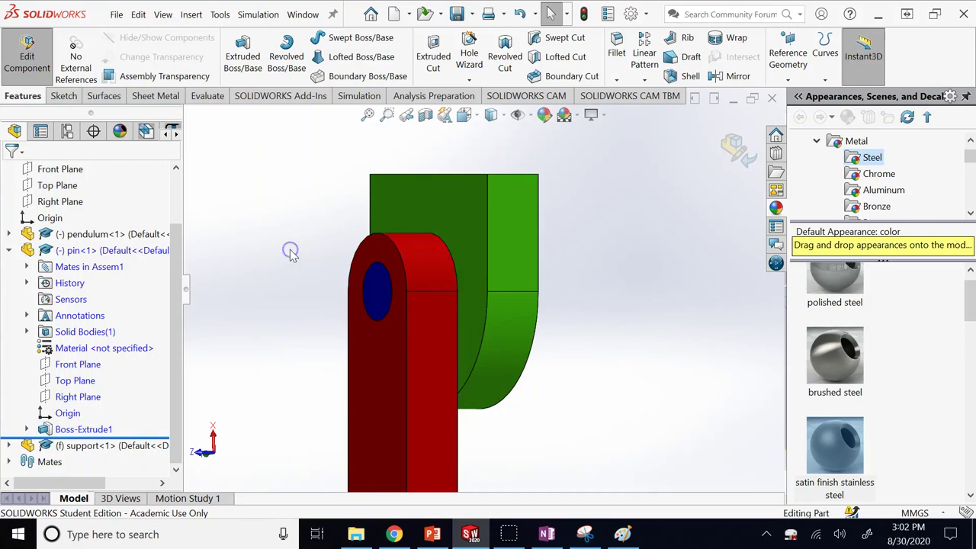
click(737, 149)
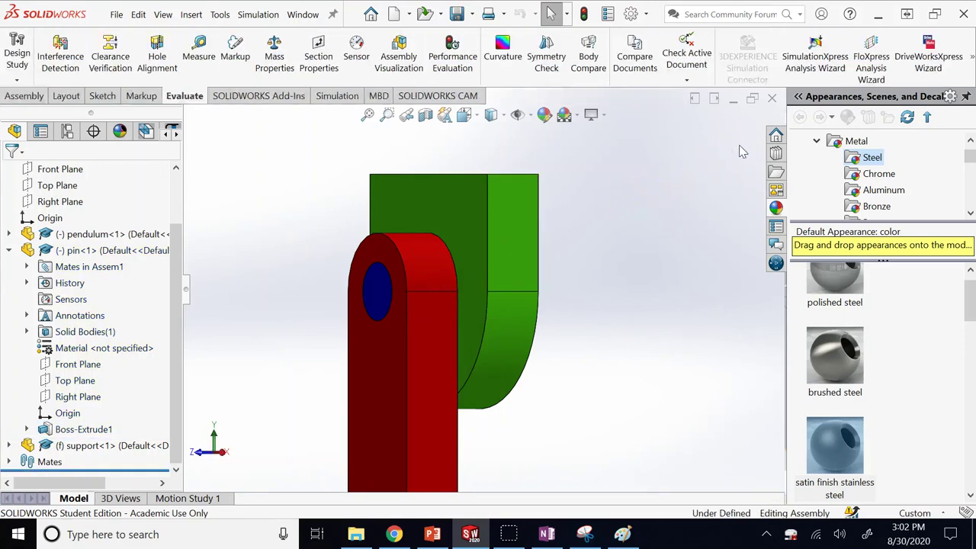
Save the pendulum assembly together with the modified pin part.
click(552, 25)
click(457, 14)
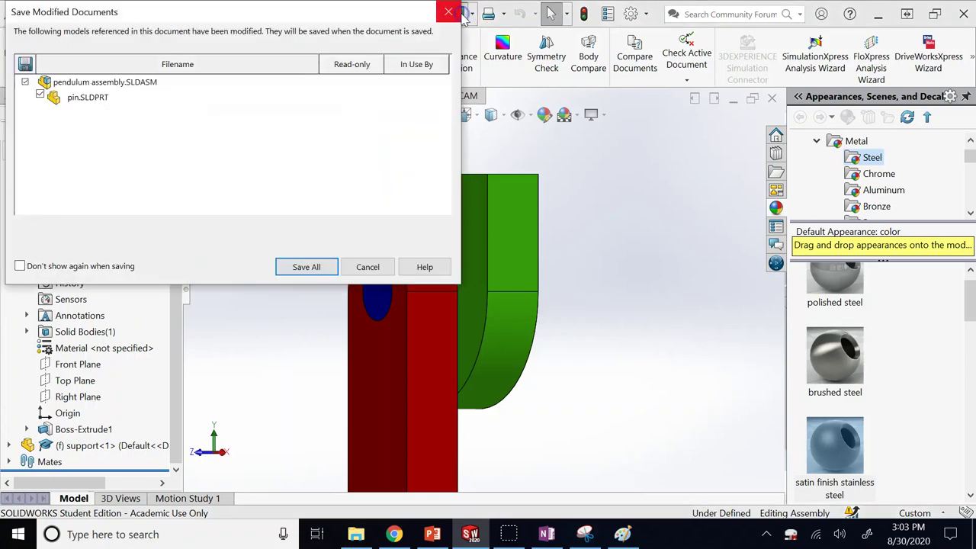
click(297, 268)
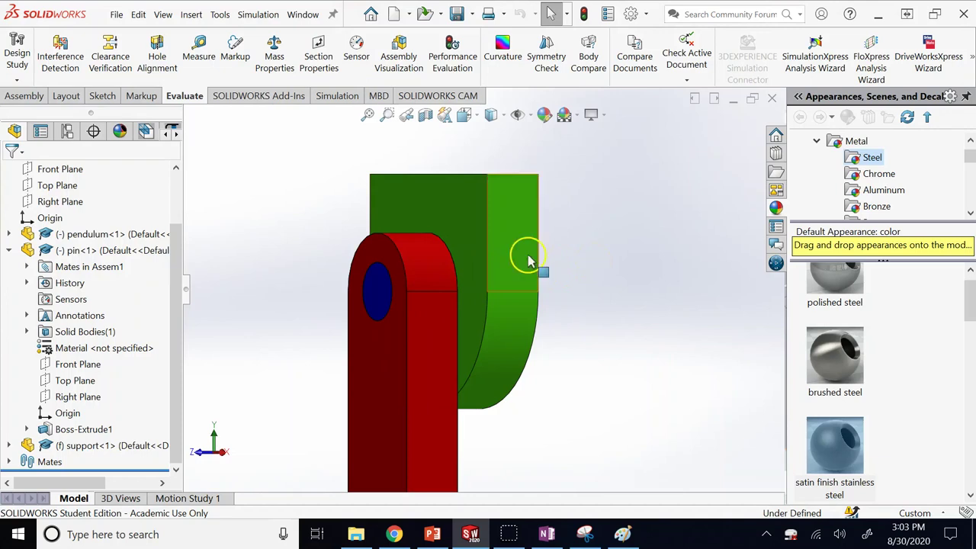
Examine both ends of the pin up close where they meet the pendulum's front face and the support's back face.
scroll(392, 305, down, 6)
scroll(509, 299, up, 6)
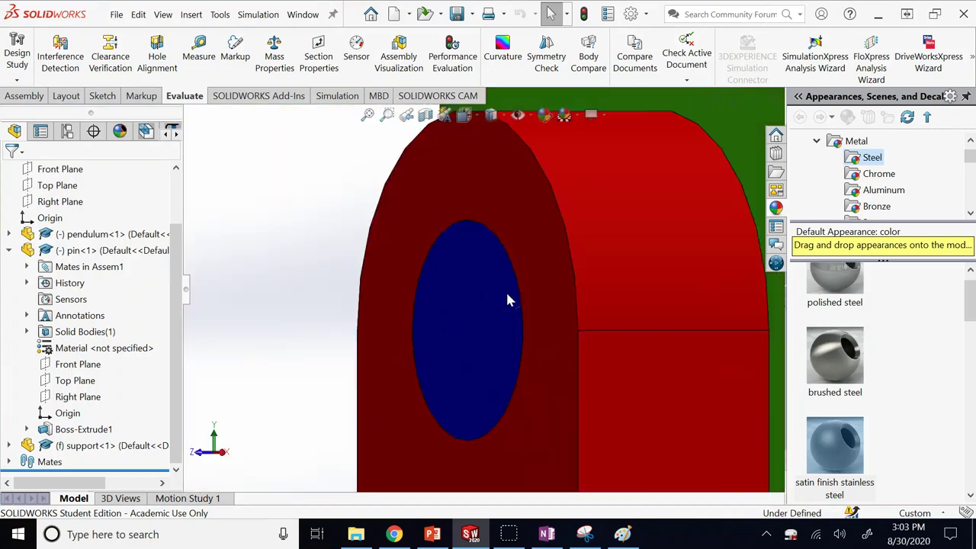
scroll(565, 312, down, 6)
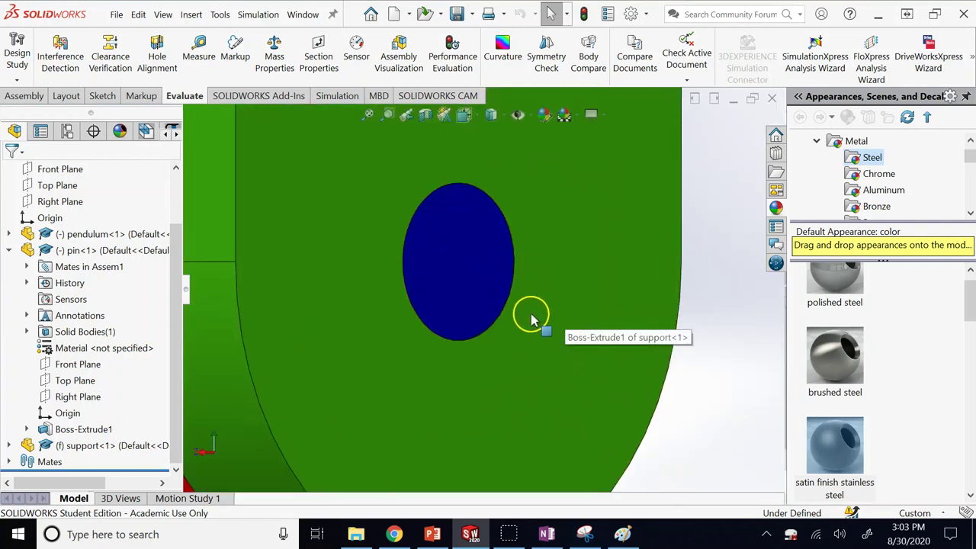
scroll(451, 315, down, 2)
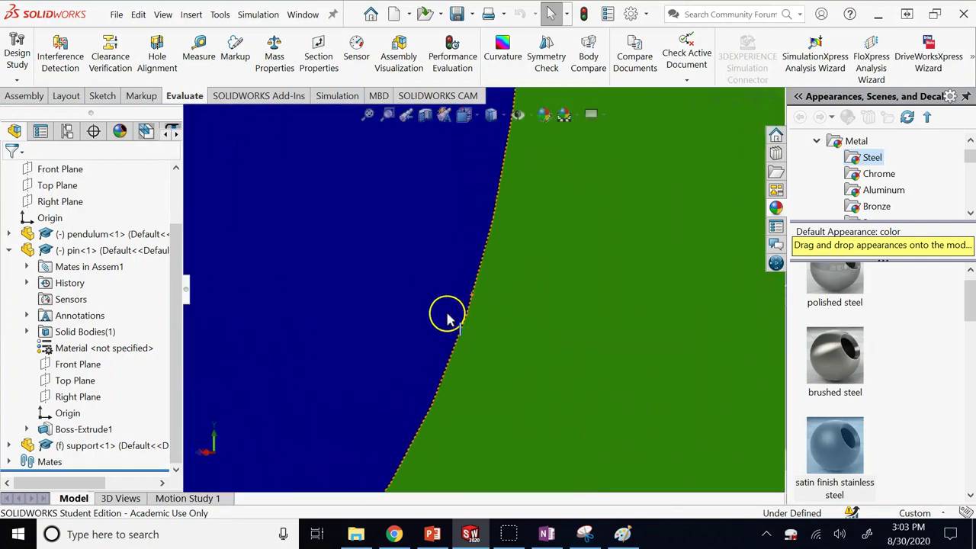
scroll(469, 387, up, 3)
scroll(470, 387, up, 4)
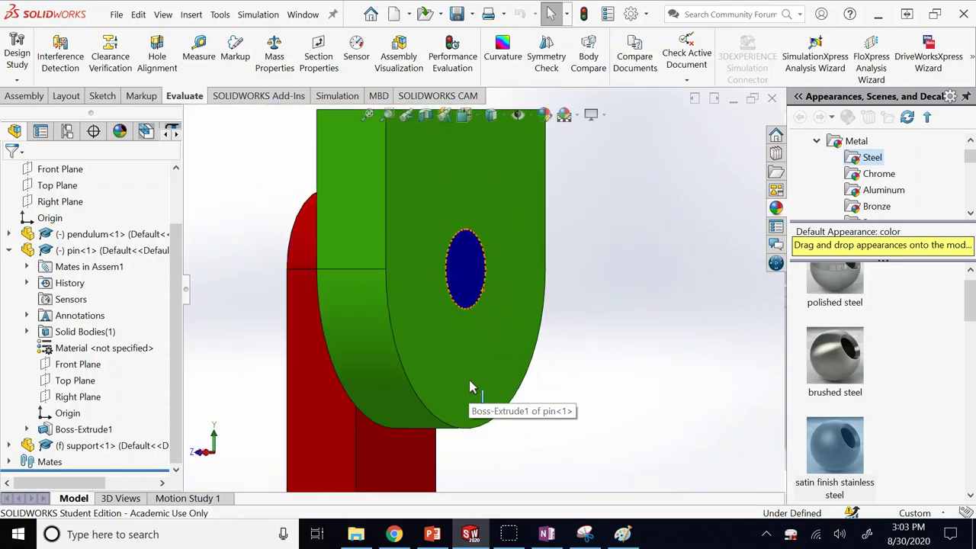
middle_drag(621, 343, 473, 319)
scroll(473, 318, up, 3)
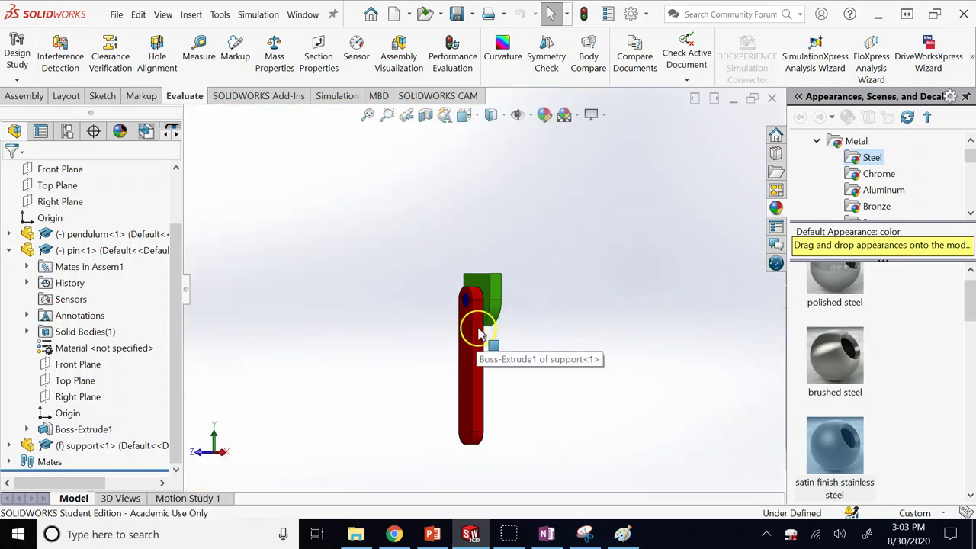
scroll(483, 327, down, 1)
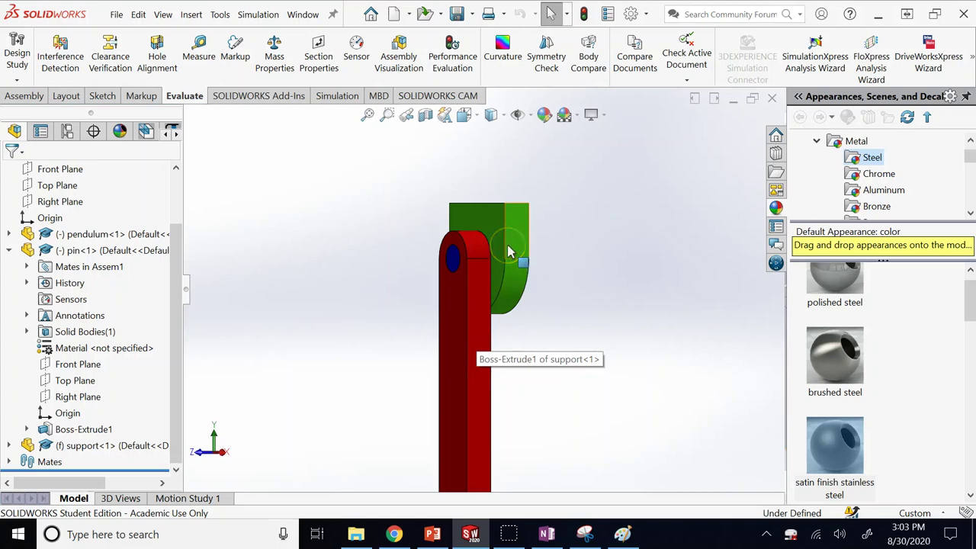
Edit the support in the context of the assembly and apply a yellow part-level color (RGB 255, 255, 0) to it.
click(9, 250)
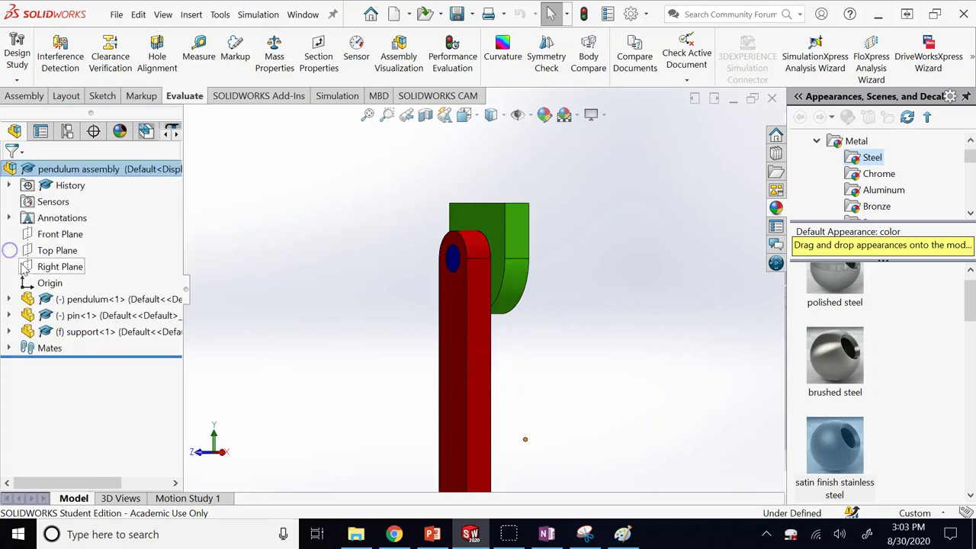
right_click(95, 331)
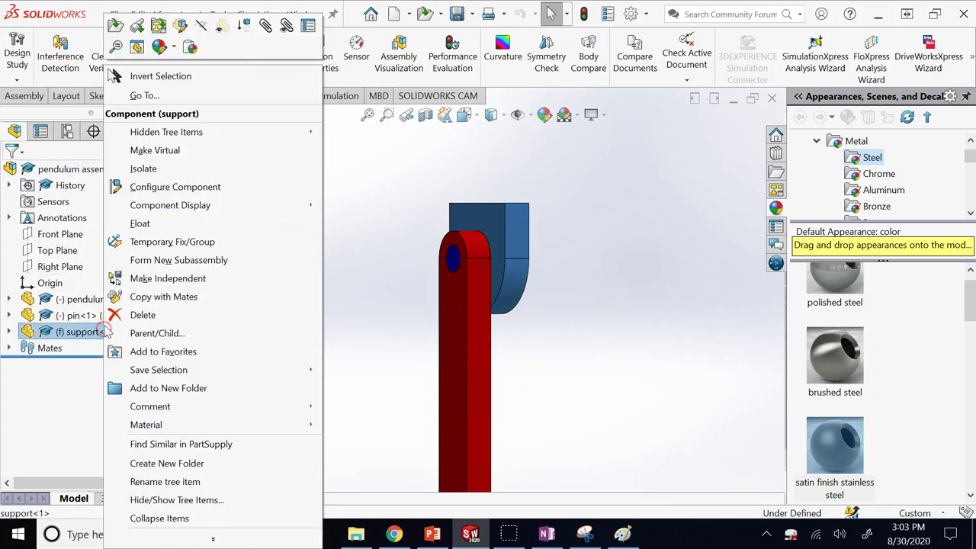
click(178, 28)
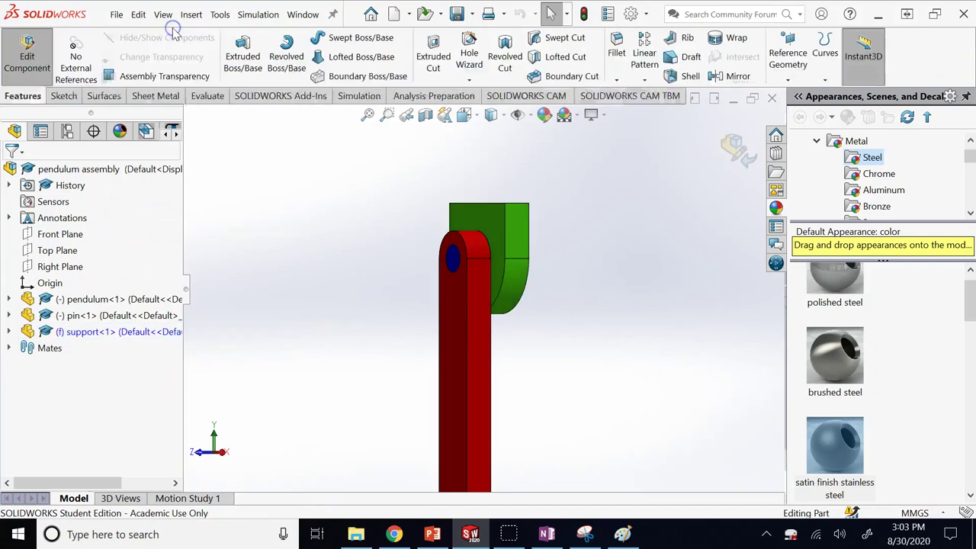
click(8, 331)
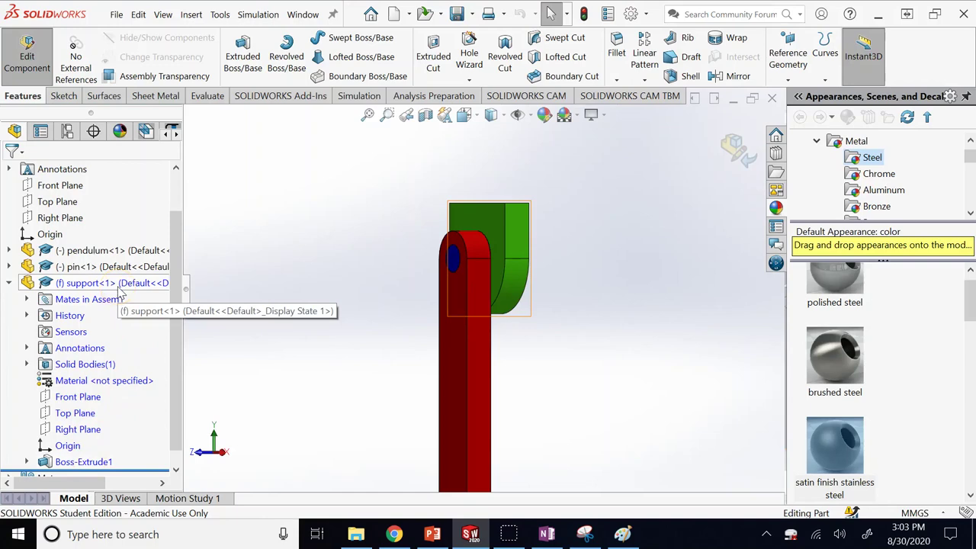
right_click(119, 288)
click(152, 158)
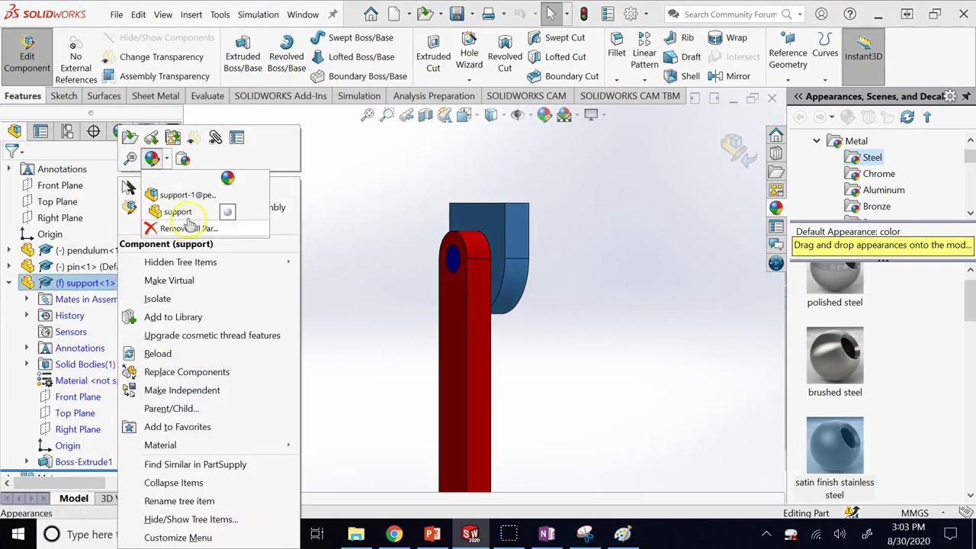
click(183, 212)
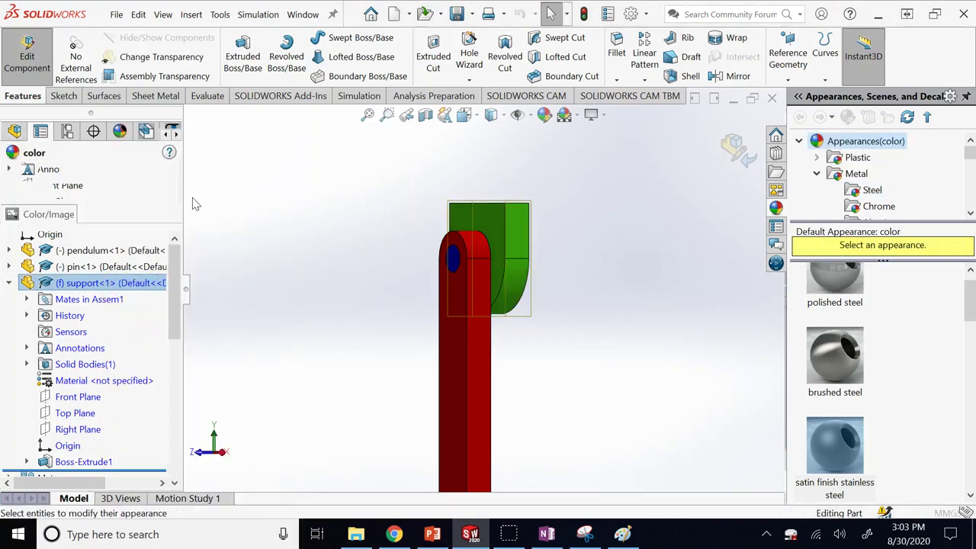
scroll(175, 374, down, 5)
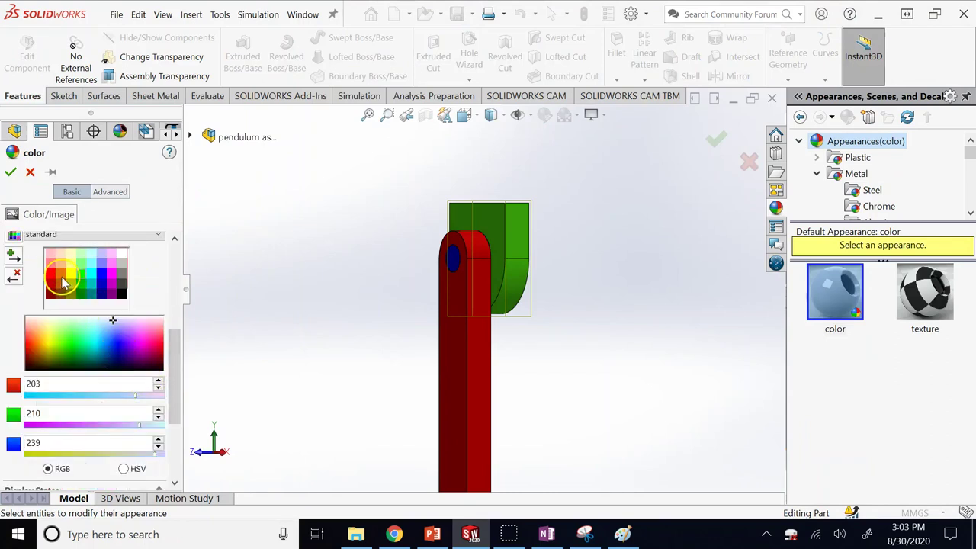
click(69, 280)
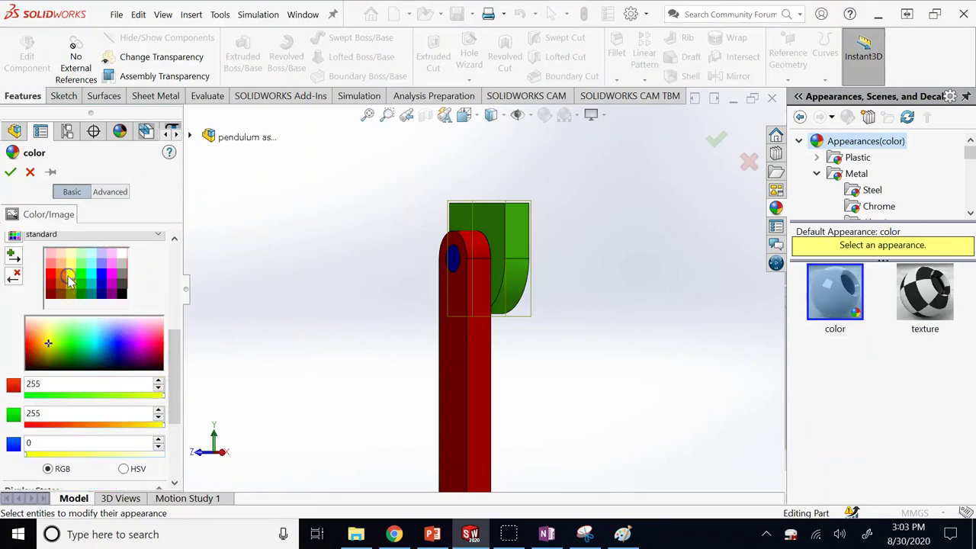
click(11, 174)
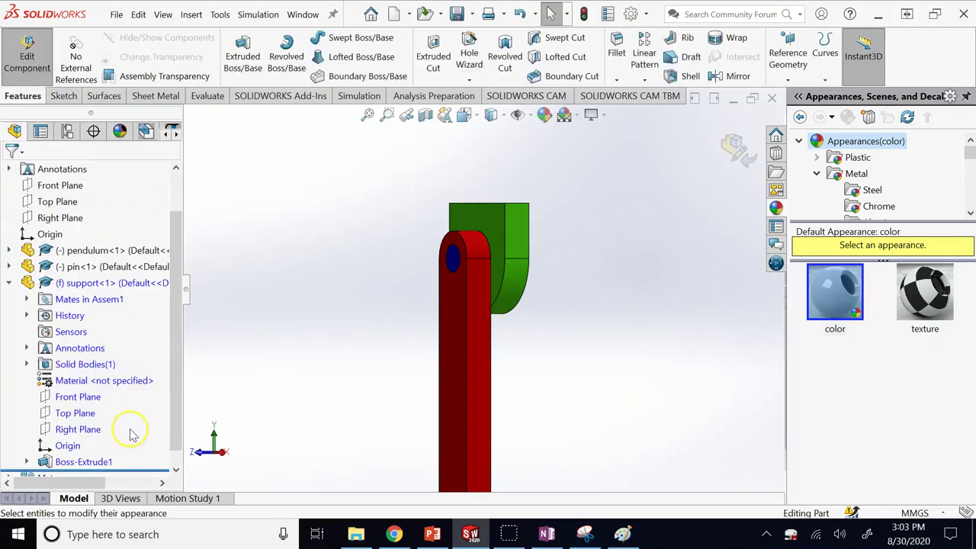
Remove the green appearance from this instance of the support's Boss-Extrude1 and return to editing the assembly.
right_click(78, 461)
click(157, 233)
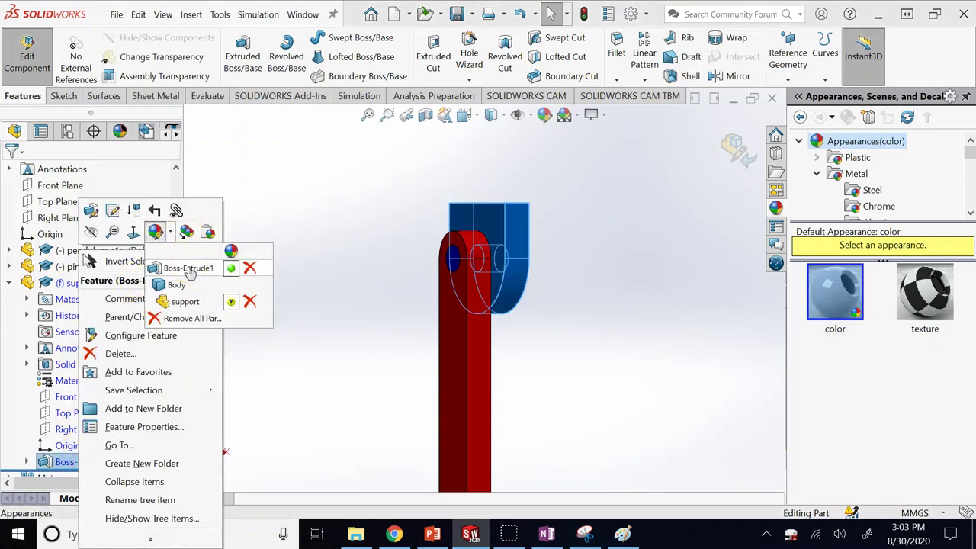
click(256, 270)
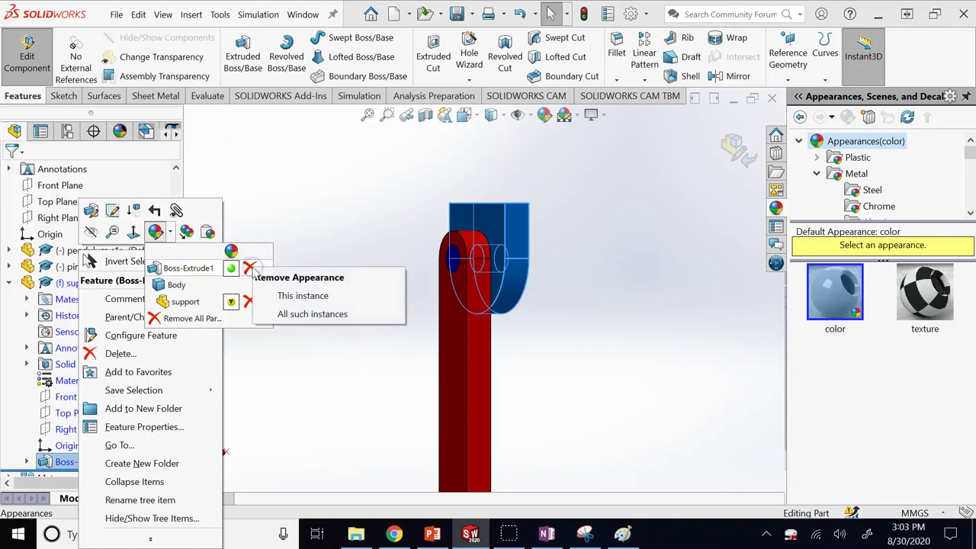
click(272, 297)
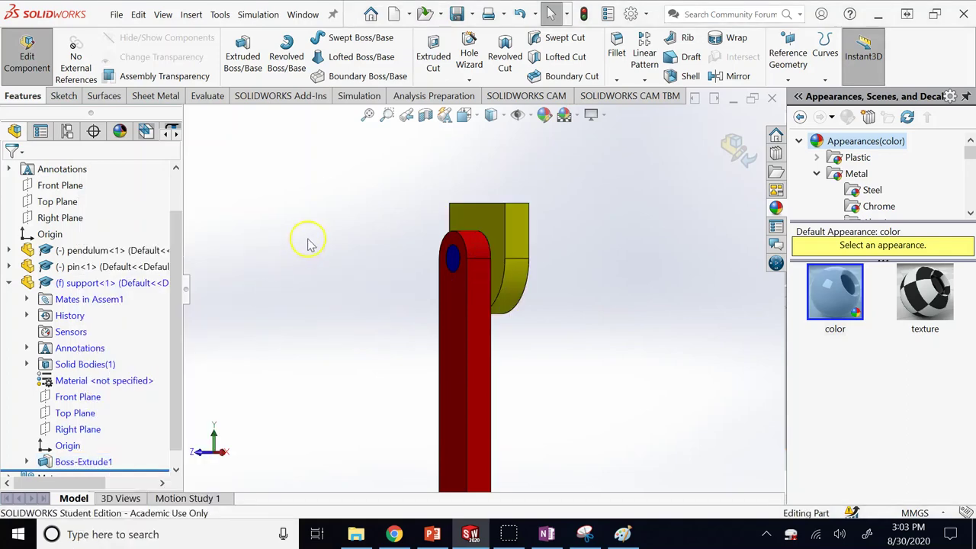
click(736, 148)
Save the pendulum assembly together with the modified support part.
key(ctrl+1)
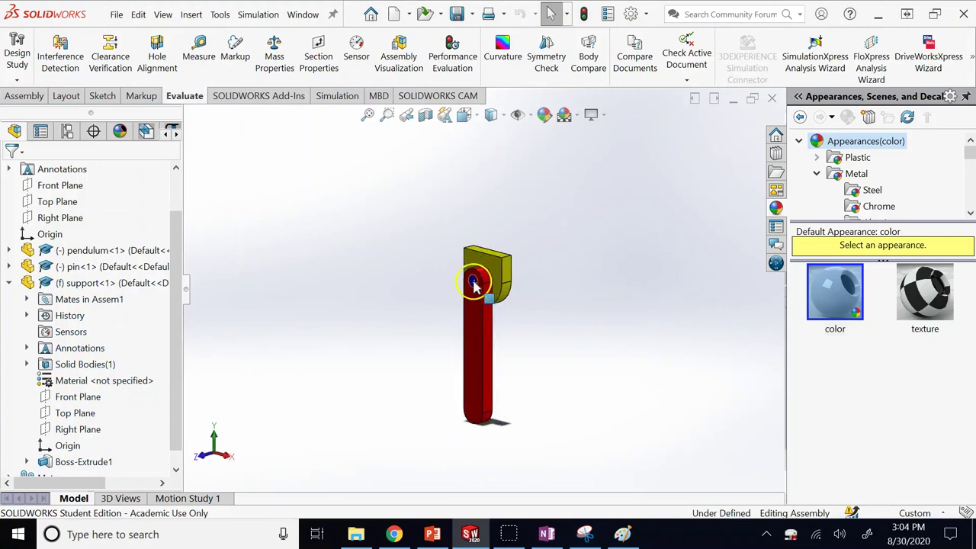
scroll(488, 301, down, 5)
scroll(490, 309, up, 5)
click(456, 14)
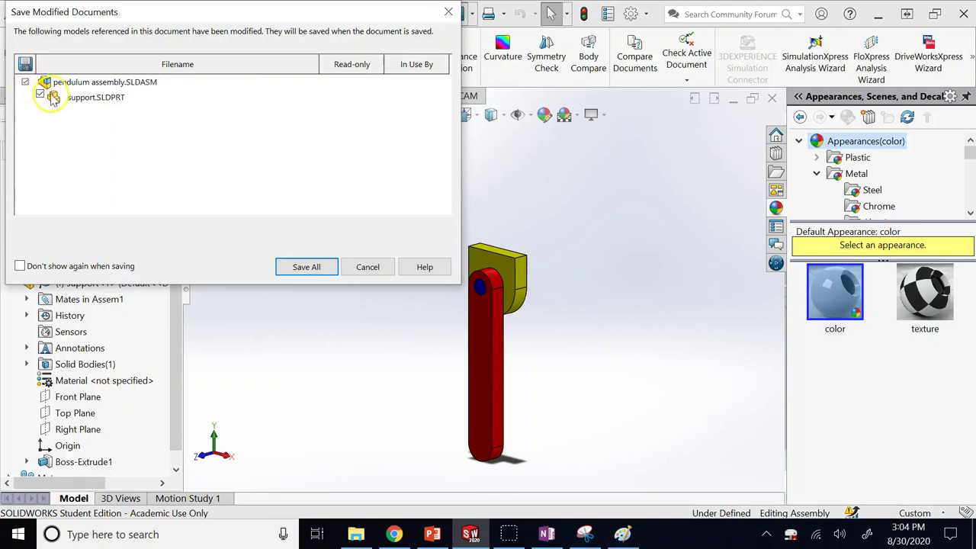
click(308, 269)
scroll(532, 326, down, 5)
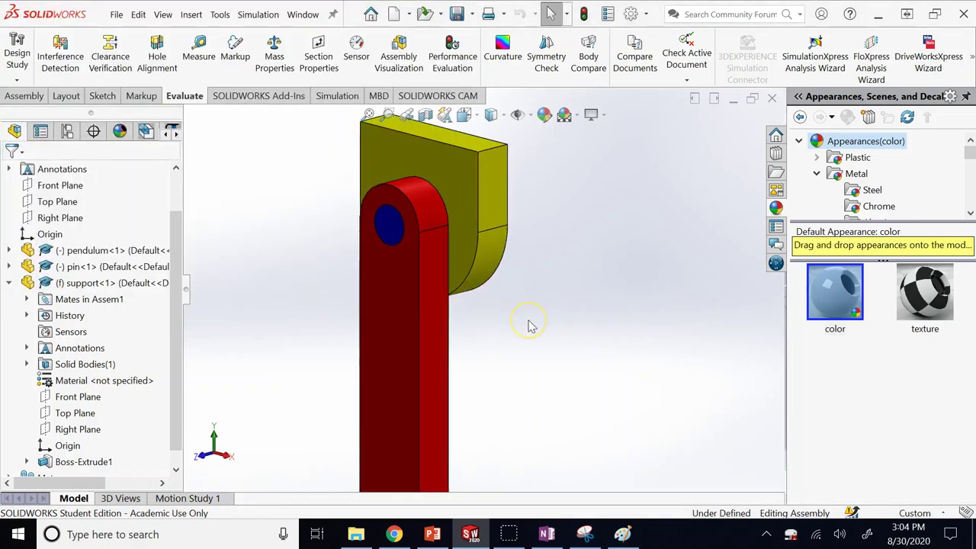
scroll(531, 326, up, 3)
key(ctrl+1)
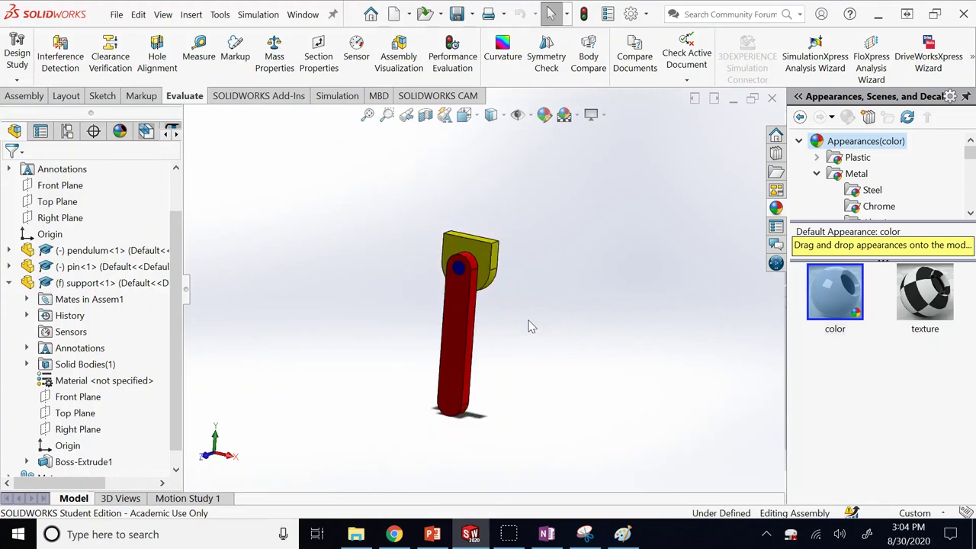
key(Left)
key(Down)
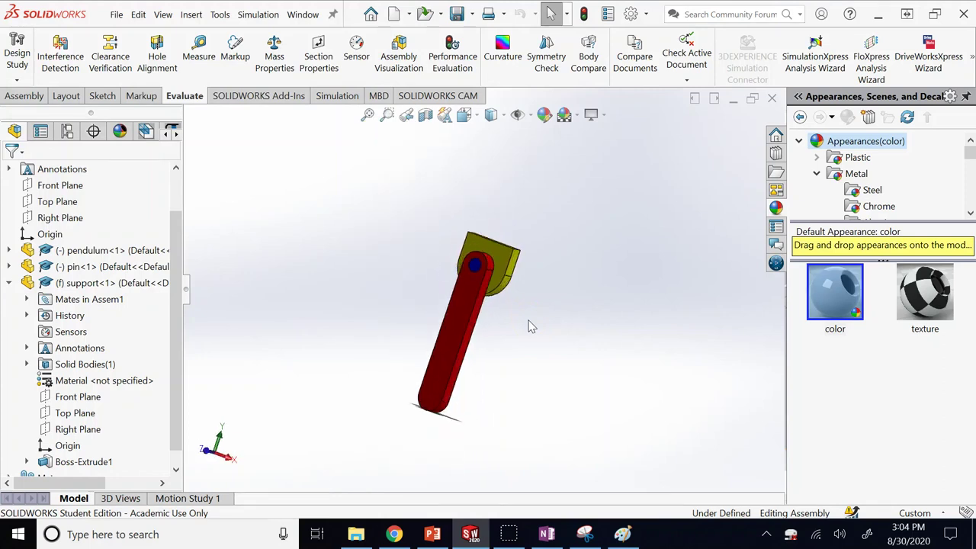
Examine the recolored pendulum assembly from several angles and close up.
key(Up)
key(Right)
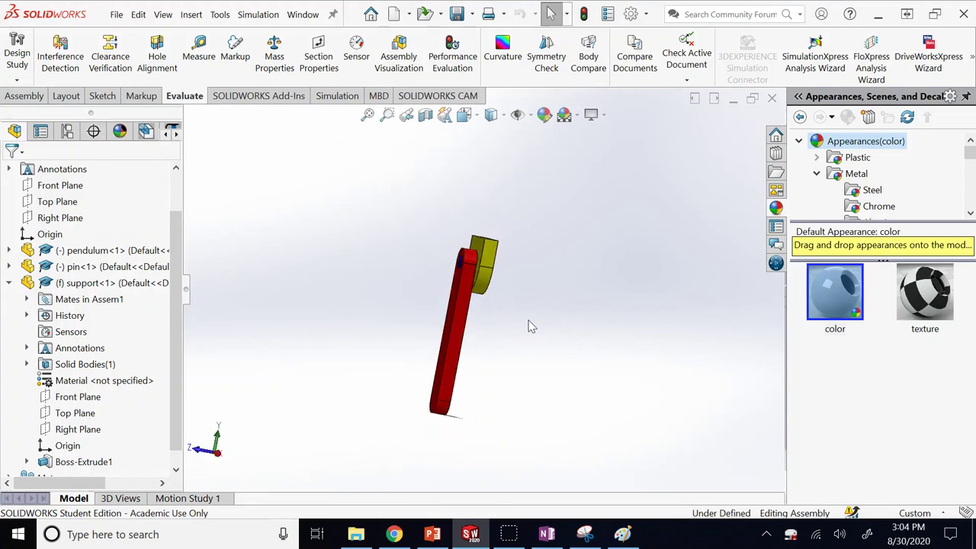
key(alt+Left)
key(alt+Left)
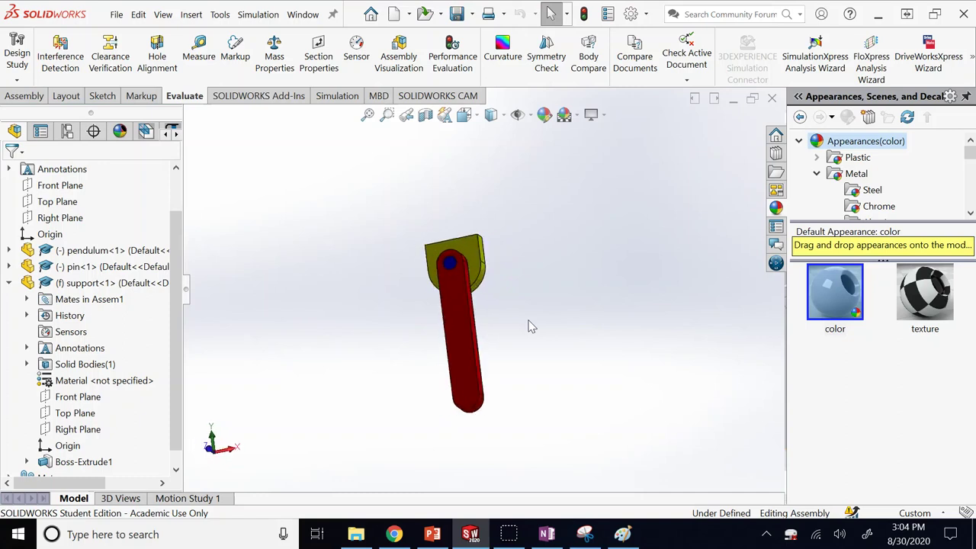
key(alt+Right)
key(alt+Right)
key(Left)
key(Left)
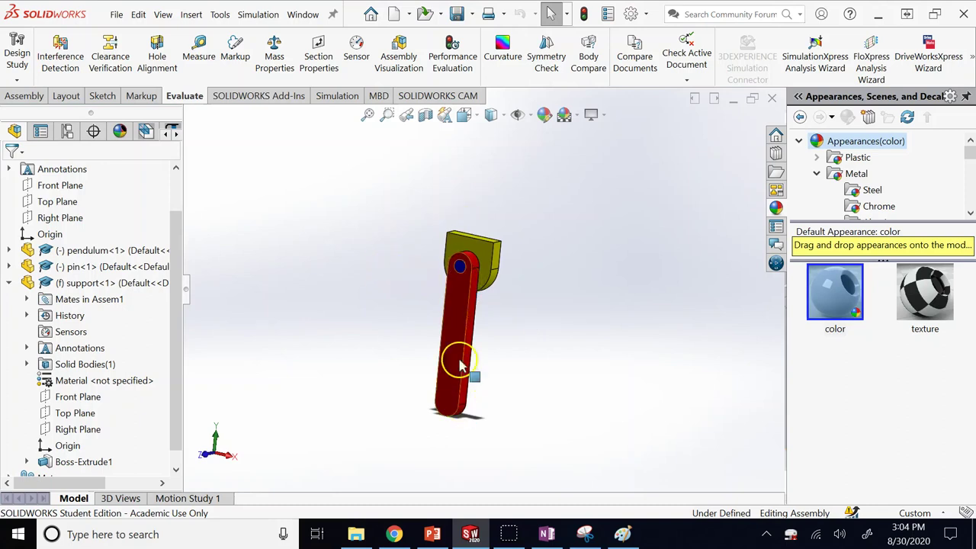
scroll(457, 276, down, 4)
scroll(513, 259, up, 4)
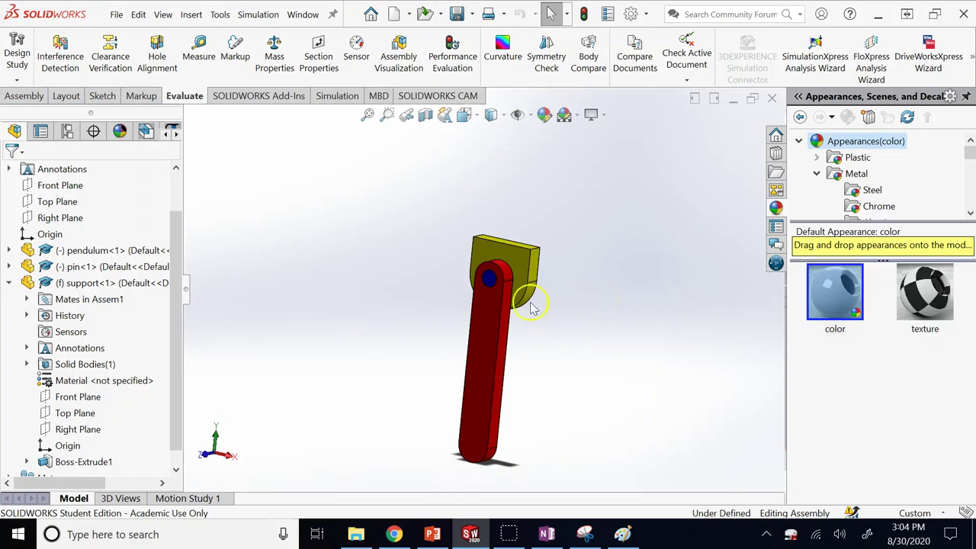
Edit the pin in the context of the assembly and set its extrusion length to 21 mm.
click(8, 283)
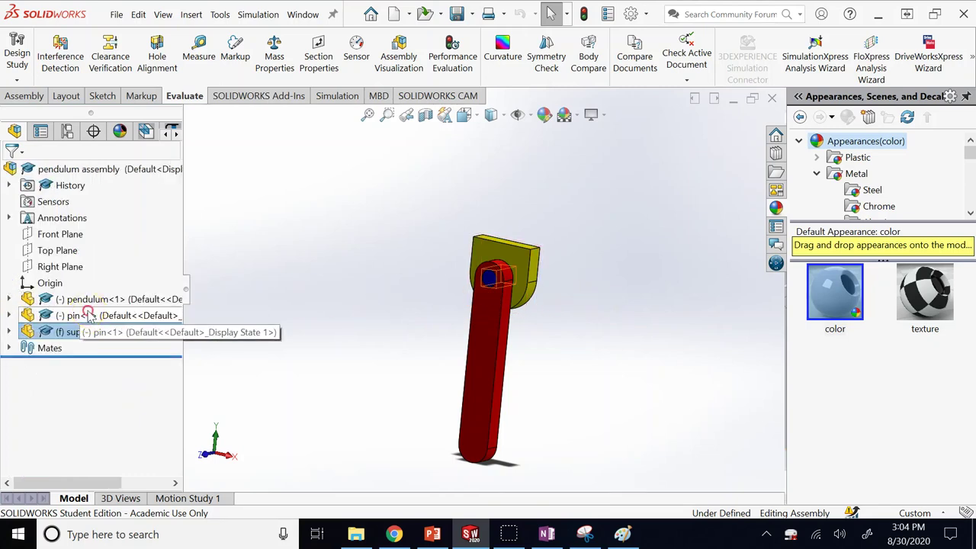
right_click(89, 315)
click(168, 24)
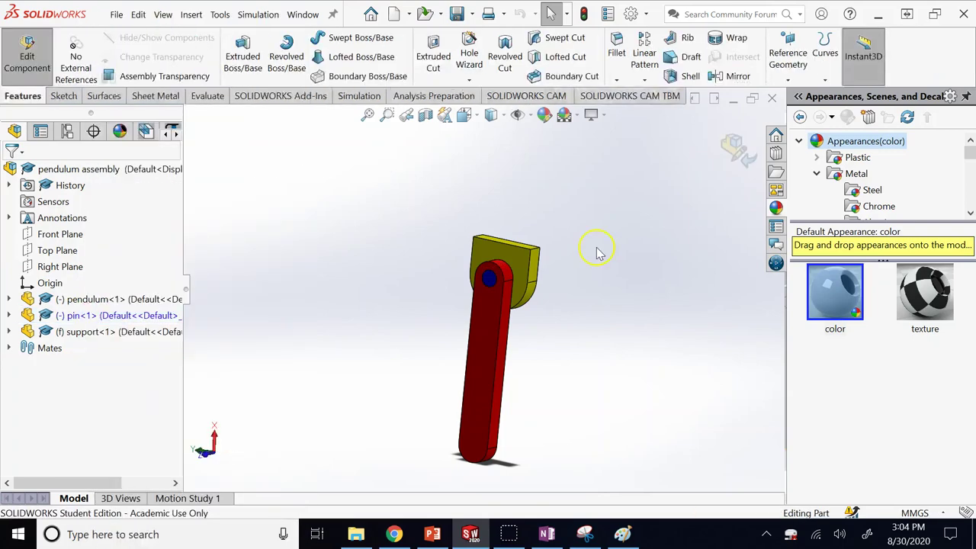
click(8, 315)
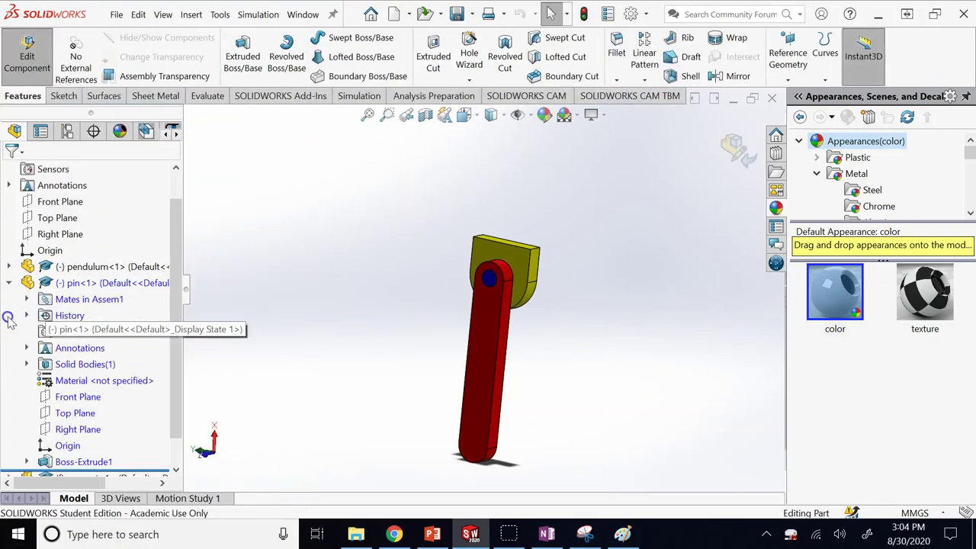
click(84, 462)
scroll(495, 283, down, 5)
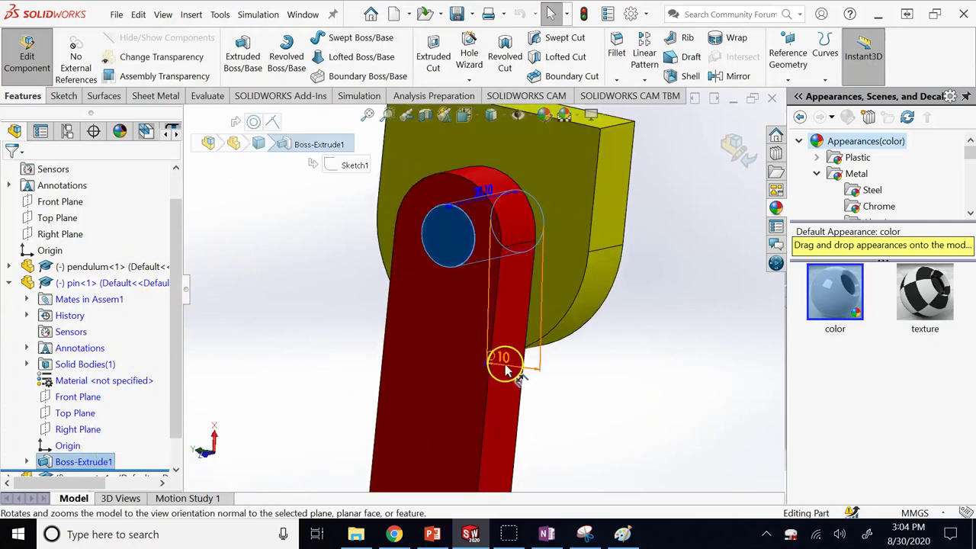
click(483, 192)
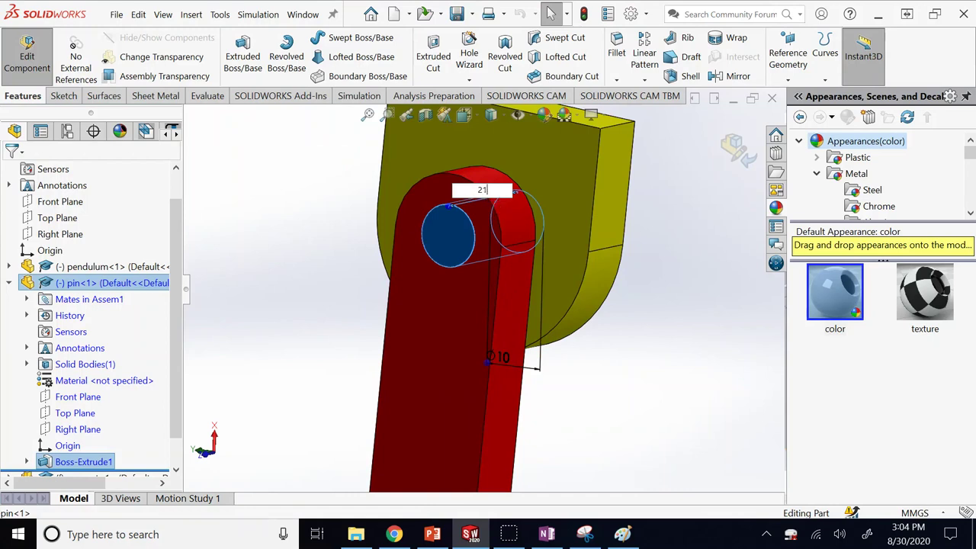
text(21)
key(Return)
click(676, 402)
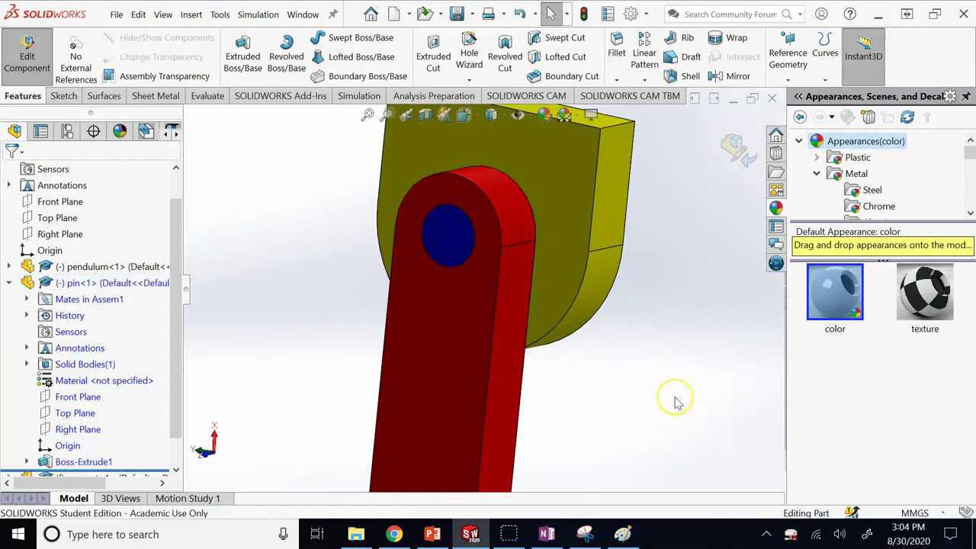
Examine the end of the pin up close where it meets the support's back face.
key(Left)
key(Left)
key(Left)
scroll(523, 272, down, 4)
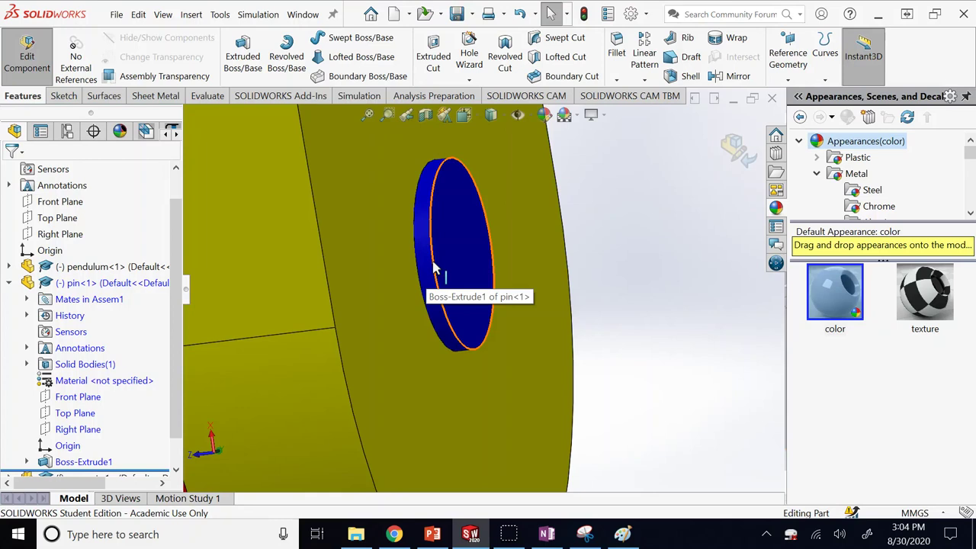
scroll(433, 268, up, 4)
scroll(433, 268, up, 2)
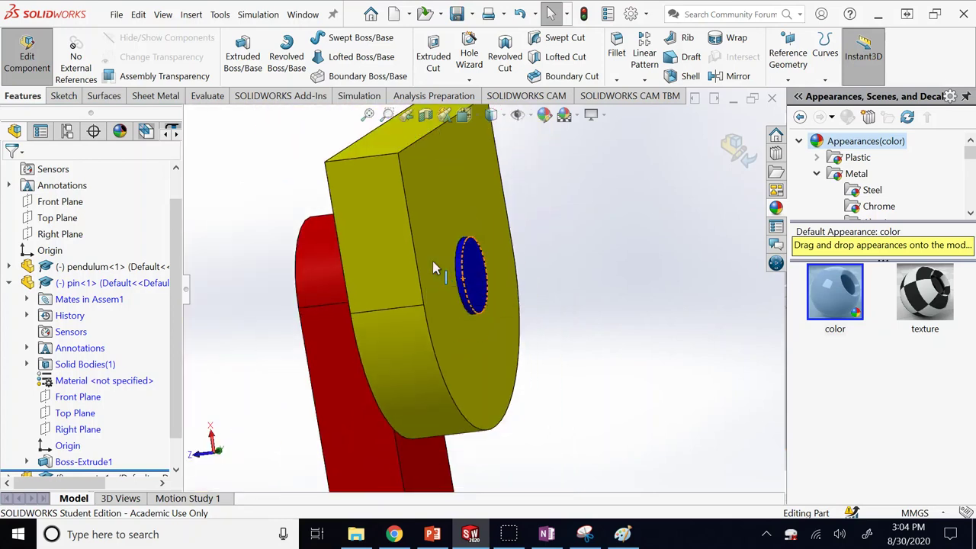
scroll(433, 268, up, 3)
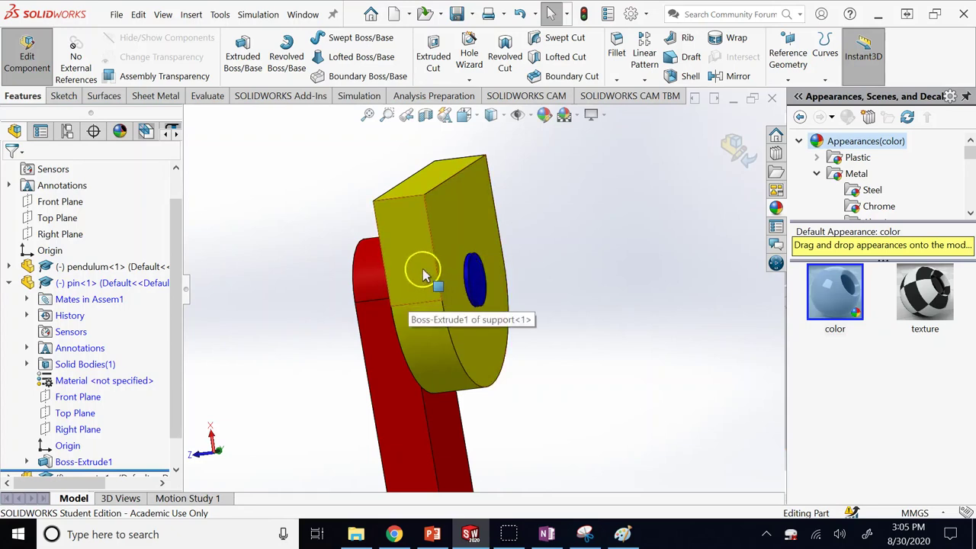
Set the pin's extrusion length to 20.1 mm.
click(93, 462)
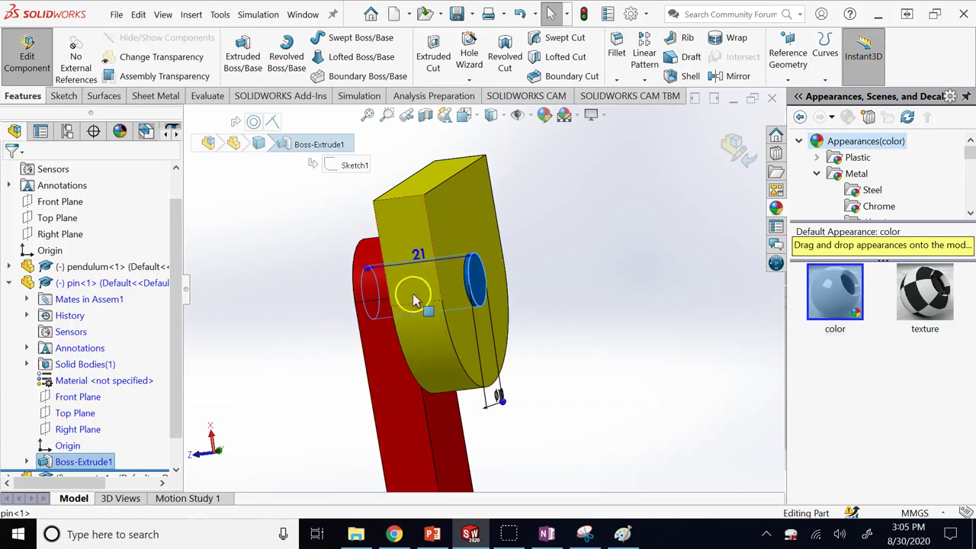
double_click(415, 254)
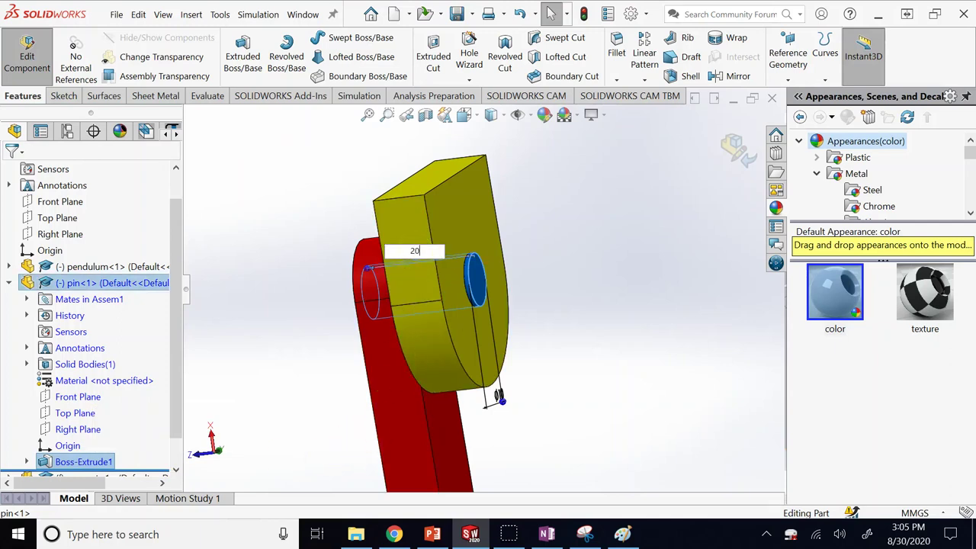
text(20.1)
key(Return)
click(661, 241)
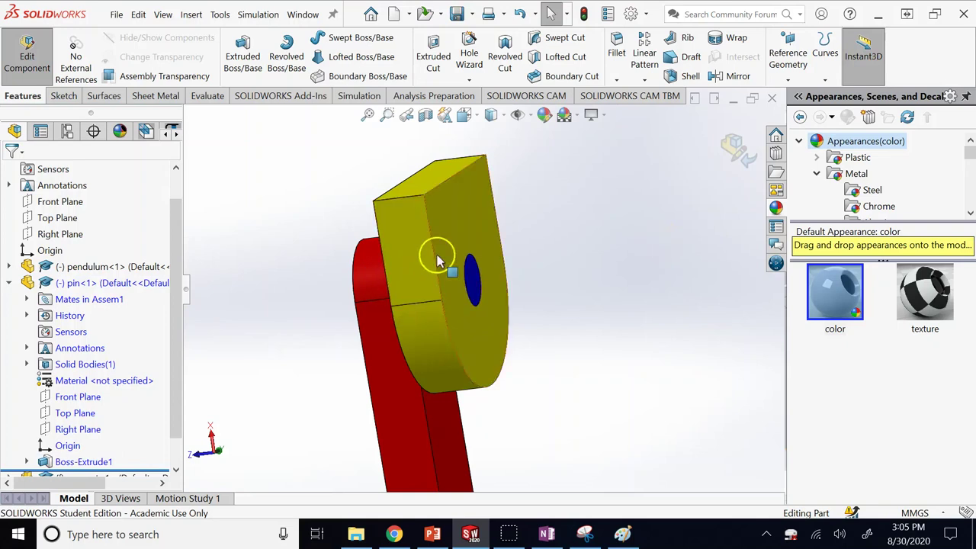
Check both ends of the pin against the support and the pendulum, and return to editing the assembly.
scroll(534, 259, down, 2)
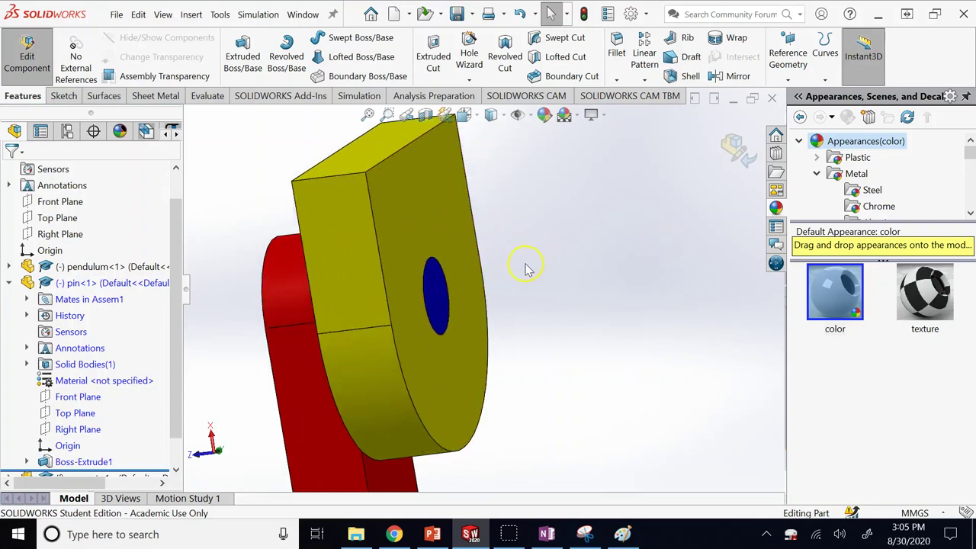
scroll(526, 269, up, 3)
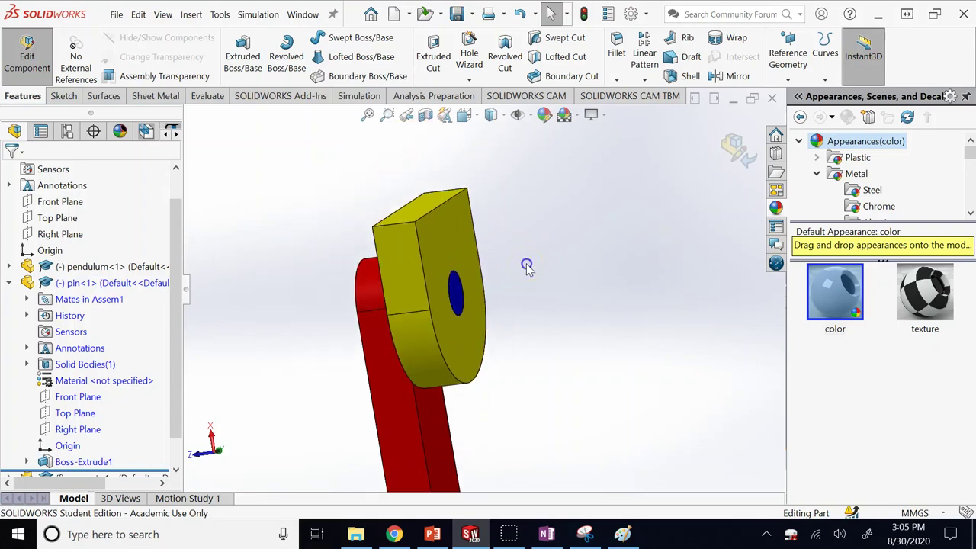
key(Left)
key(Left)
key(Left)
key(Left)
key(Left)
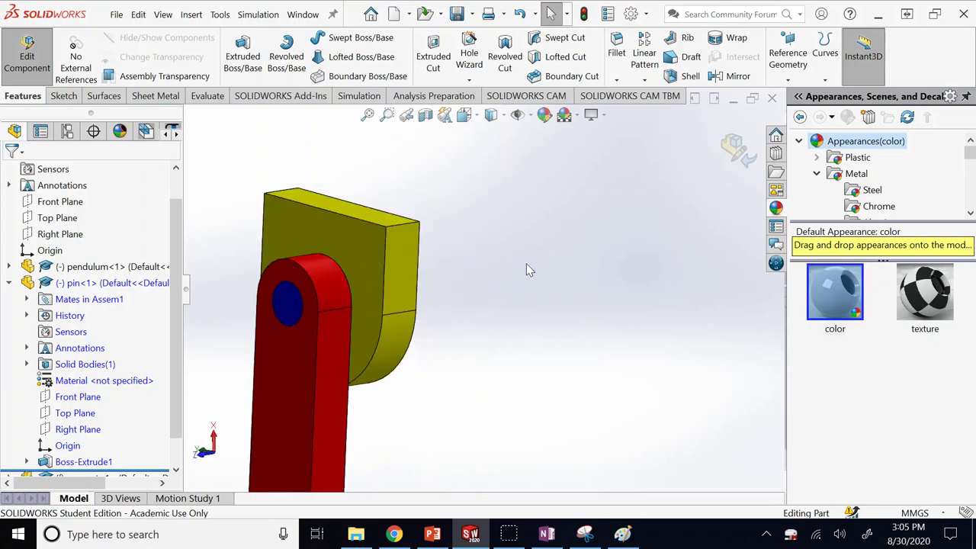
scroll(526, 264, up, 2)
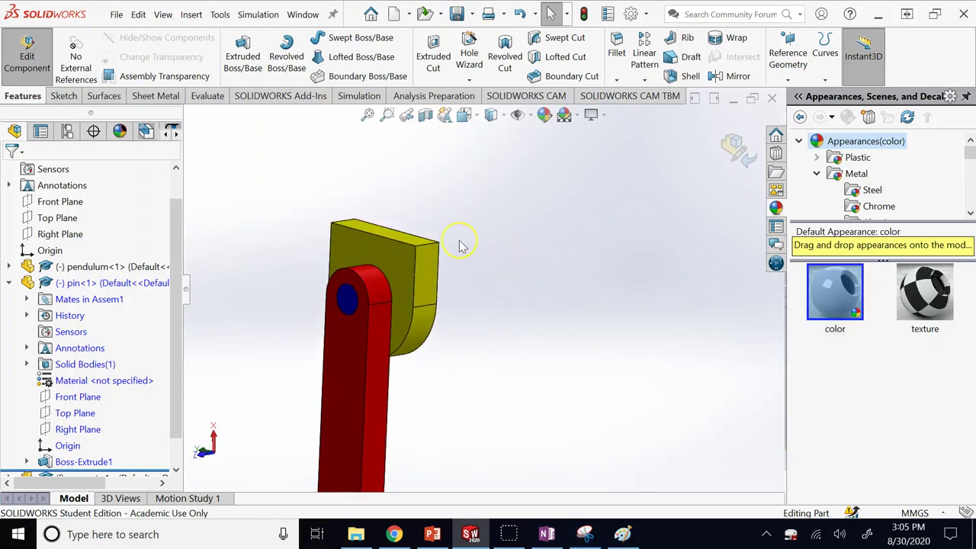
click(736, 149)
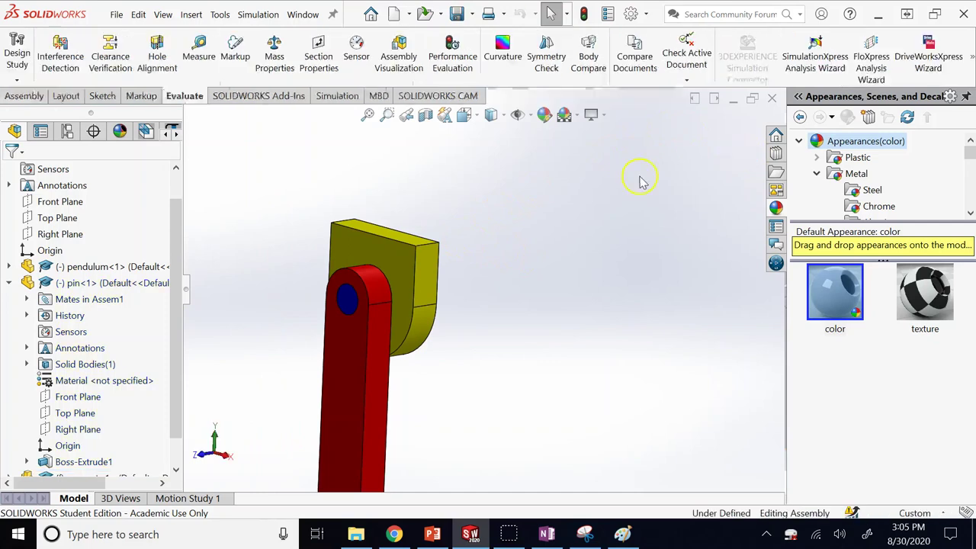
Edit the support in the context of the assembly to enlarge its 10 mm hole, and return to editing the assembly.
scroll(492, 228, up, 2)
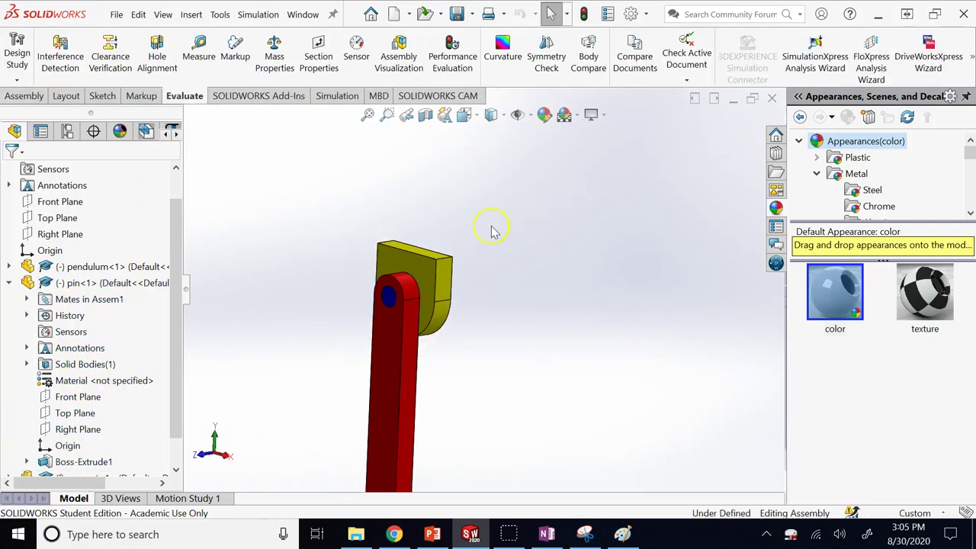
scroll(381, 297, down, 3)
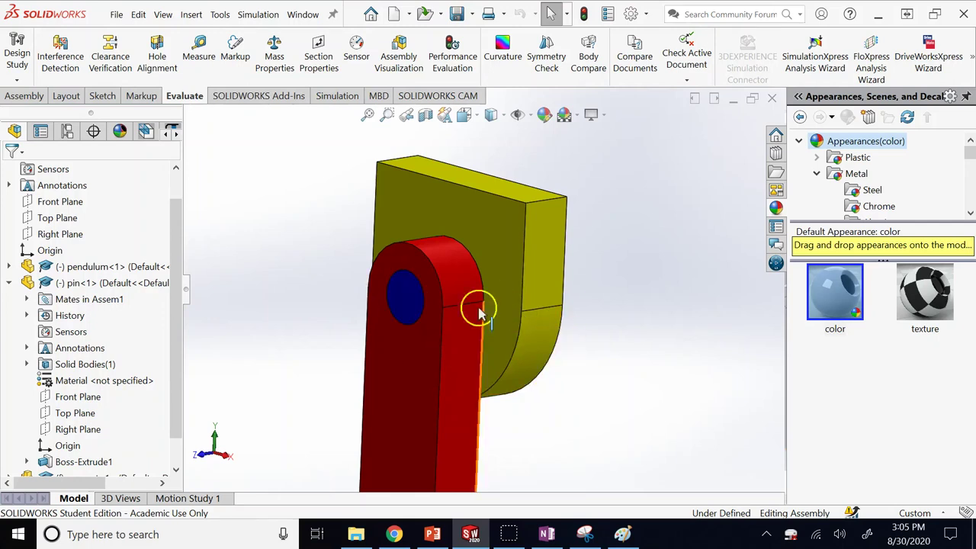
click(416, 302)
click(497, 299)
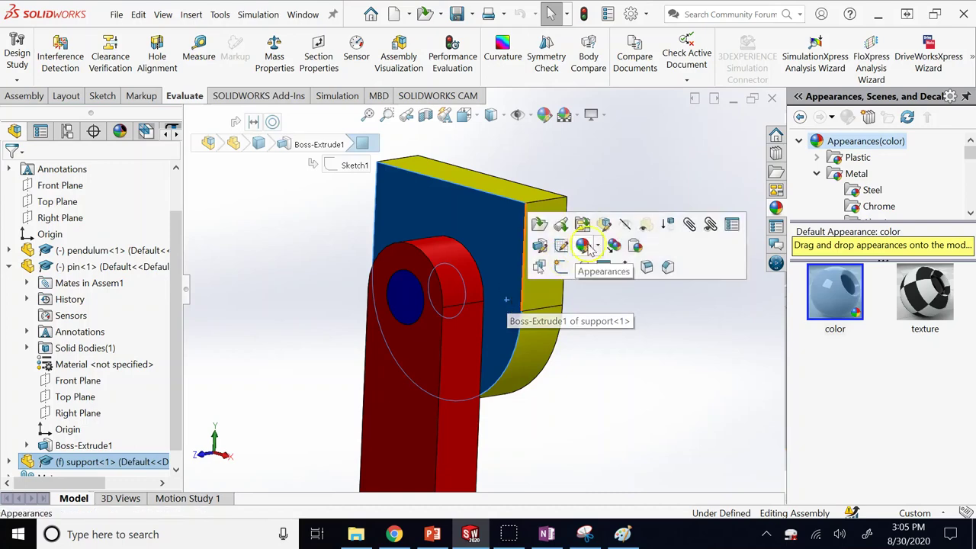
click(608, 226)
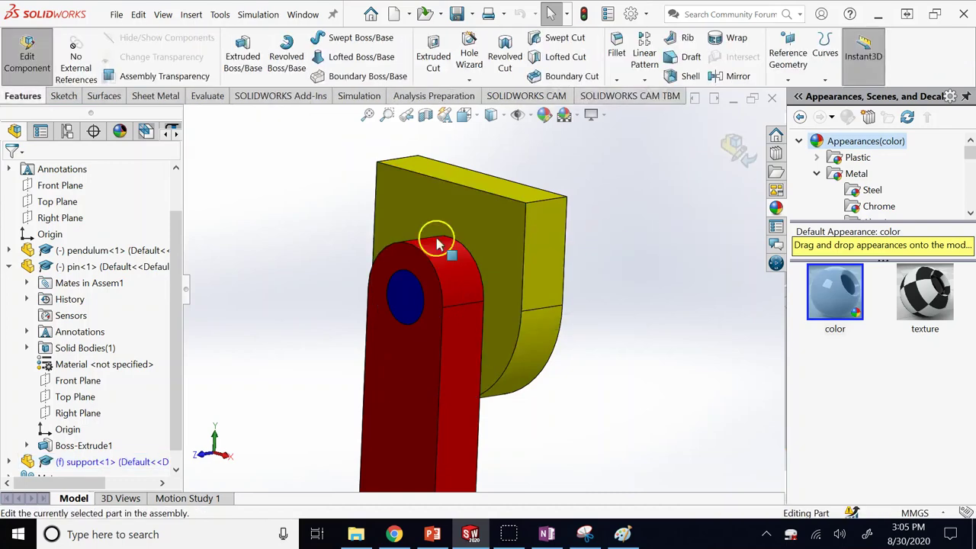
click(10, 266)
click(10, 331)
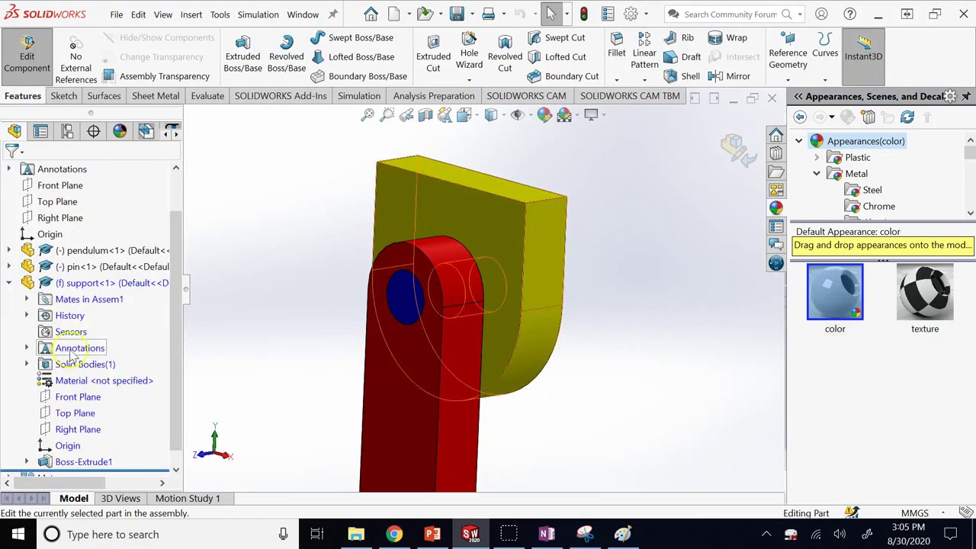
click(84, 461)
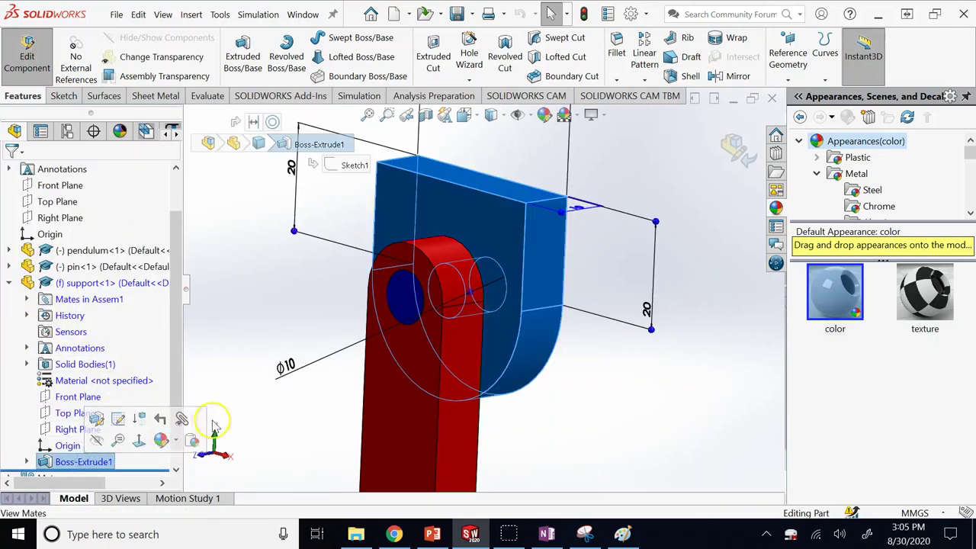
click(287, 371)
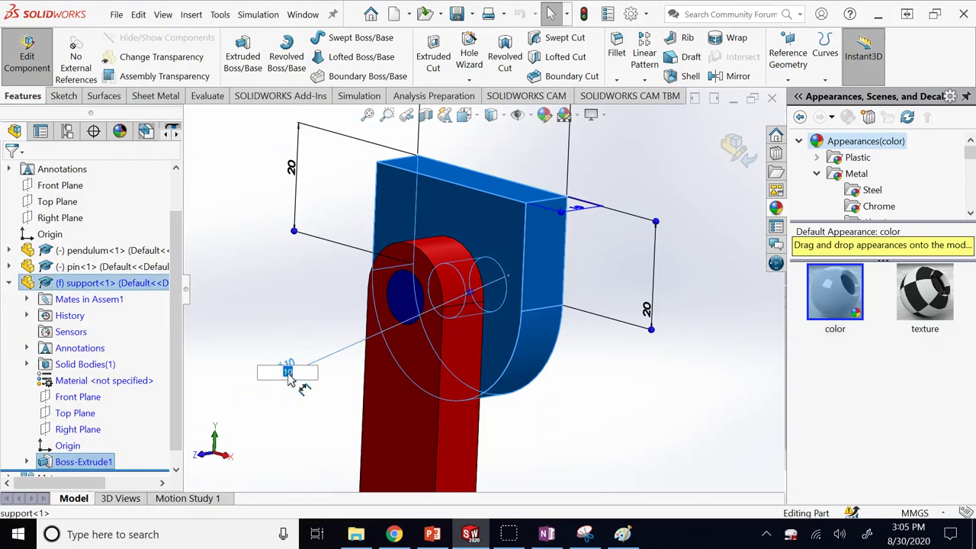
click(592, 406)
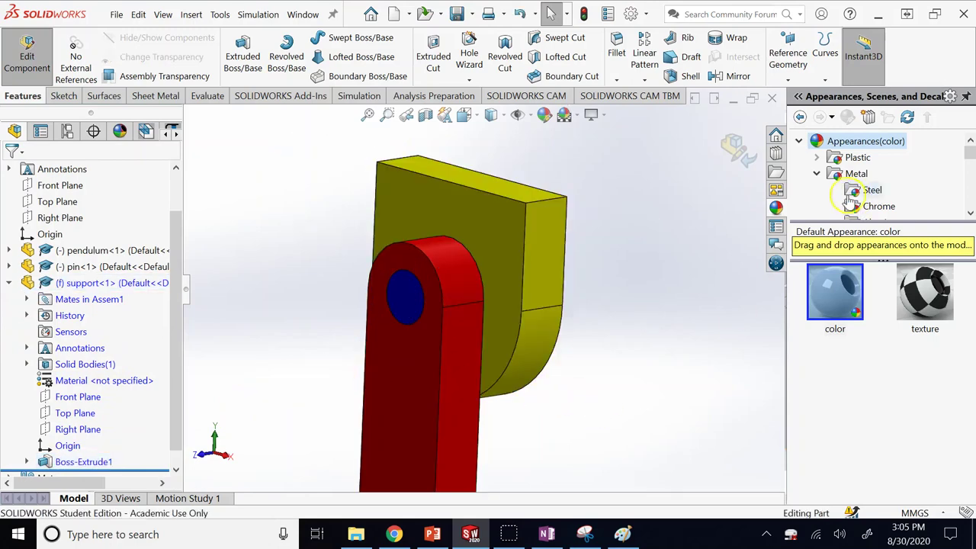
click(733, 150)
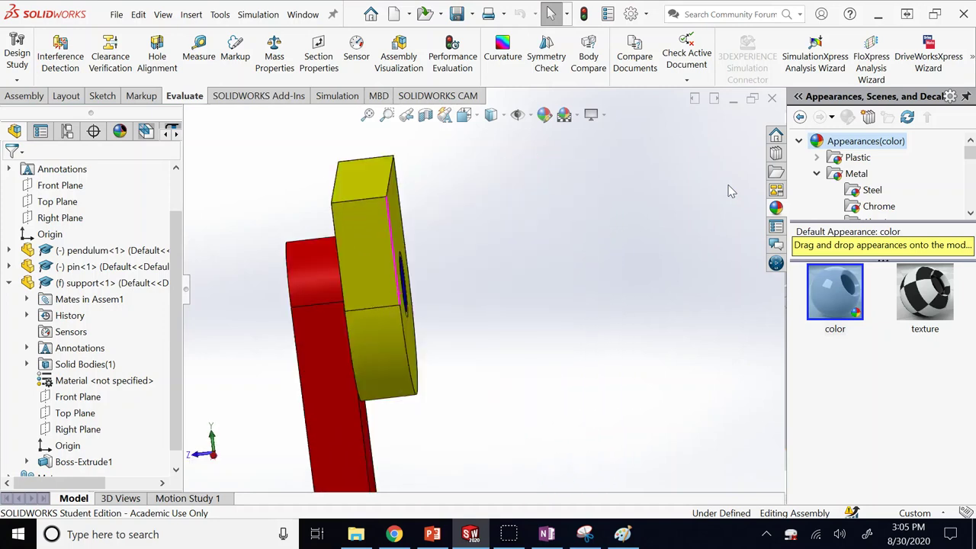
Run Clearance Verification between the pin and the support, and inspect the calculated gap from the support's back side.
click(374, 156)
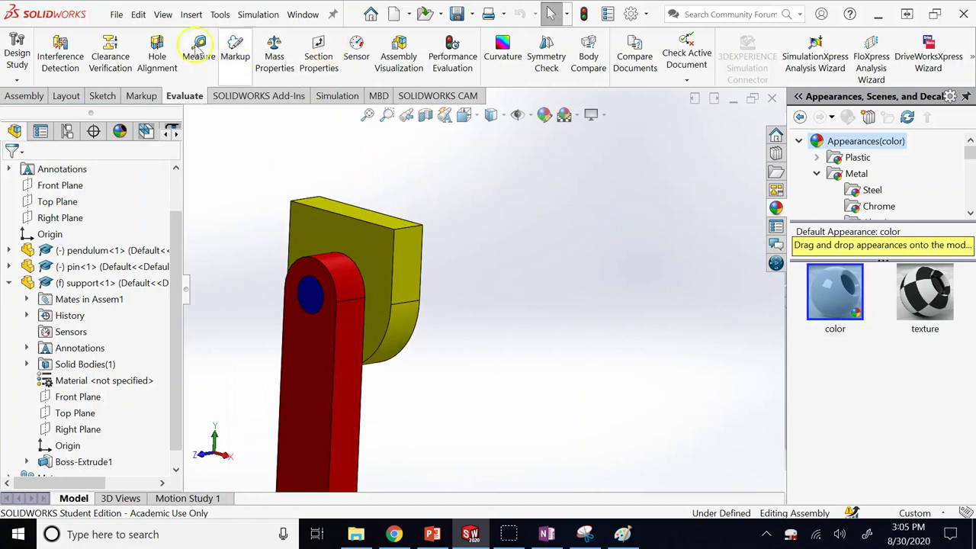
click(118, 72)
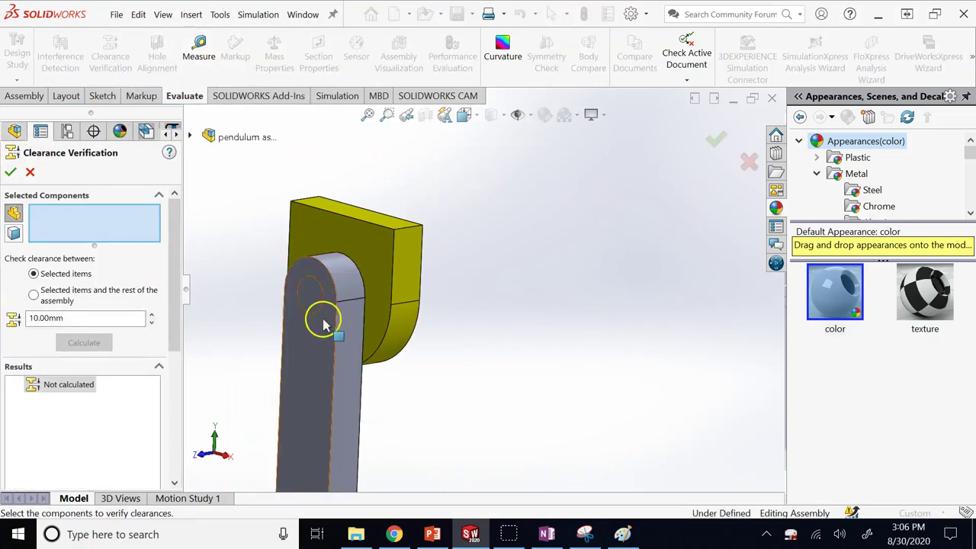
click(301, 301)
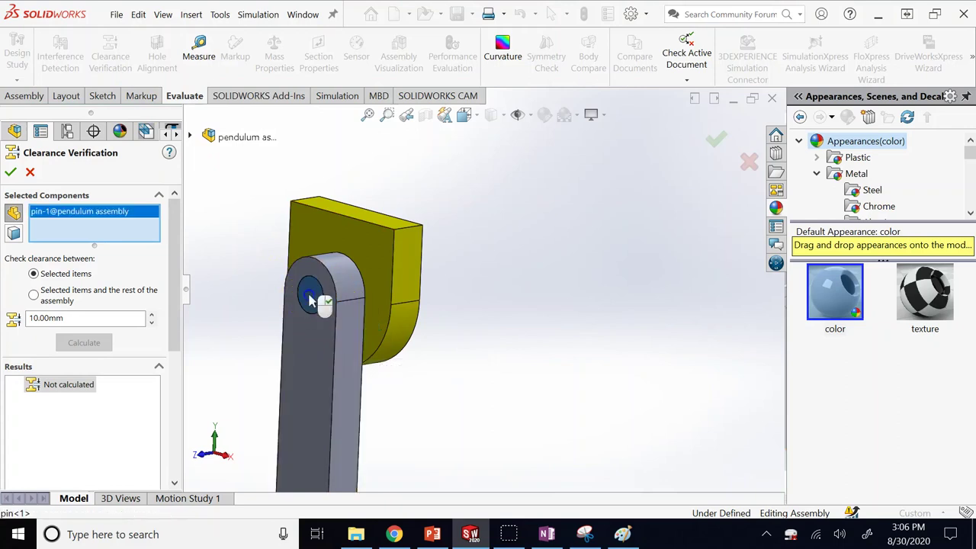
click(388, 269)
click(65, 342)
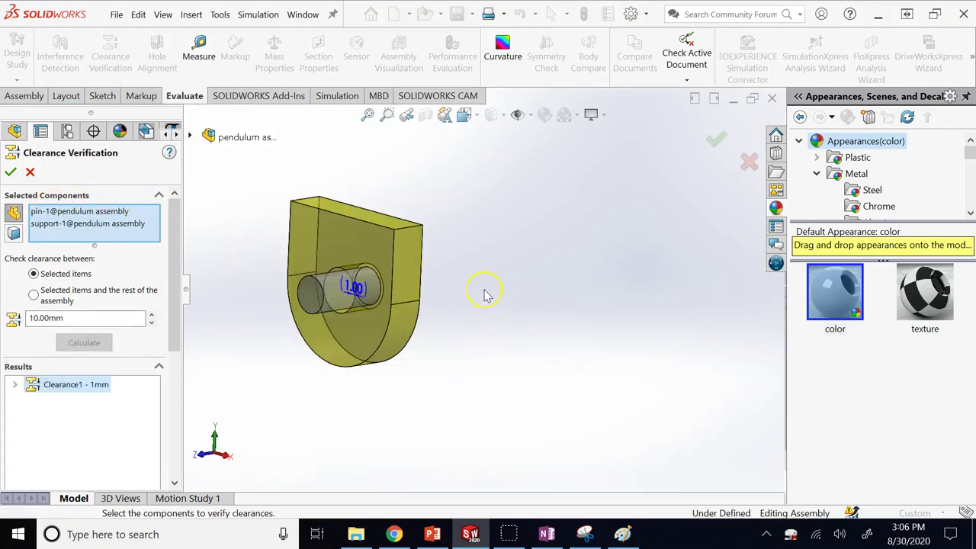
key(Right)
key(Right)
key(Right)
key(Right)
key(Right)
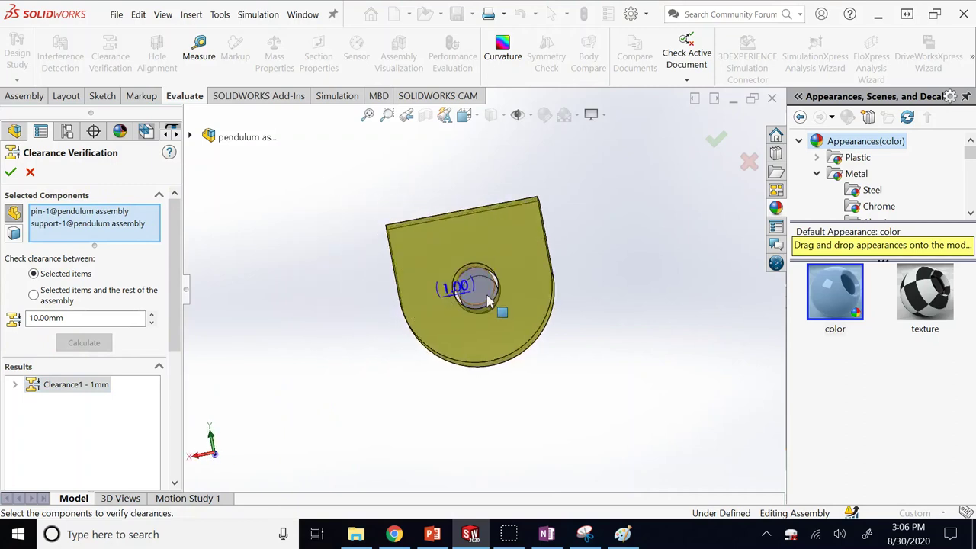
Inspect the gap around the pin, close Clearance Verification, and view the pin's end on the pendulum side.
scroll(461, 276, down, 5)
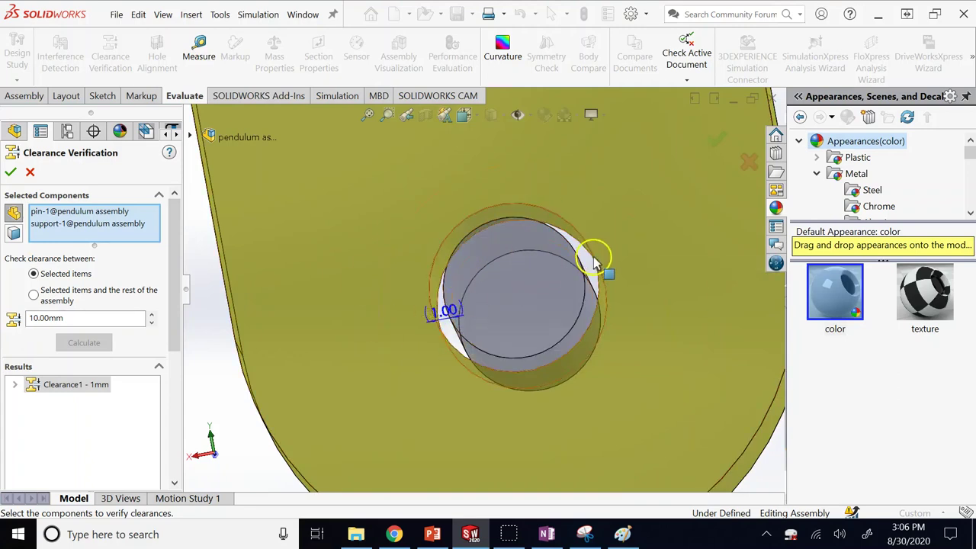
click(30, 173)
scroll(523, 389, up, 6)
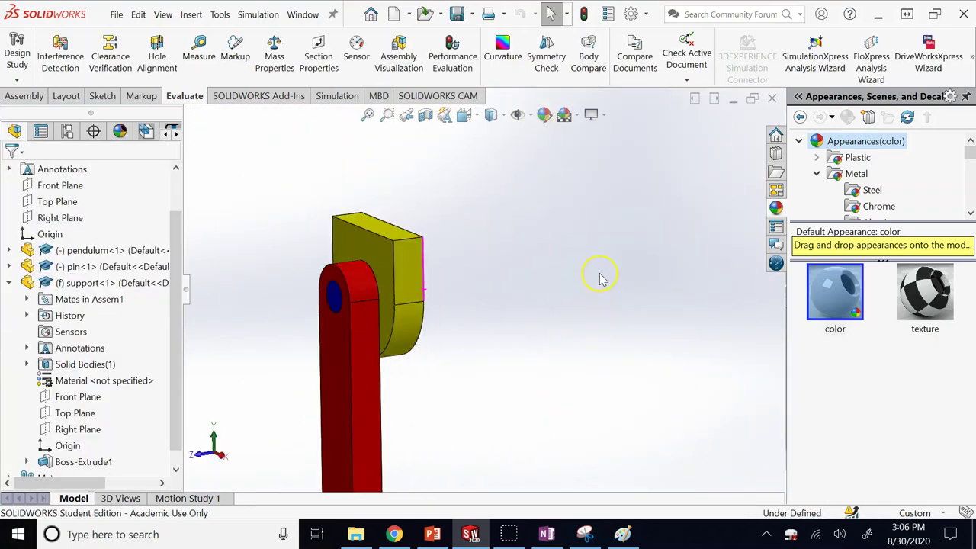
middle_drag(359, 283, 355, 305)
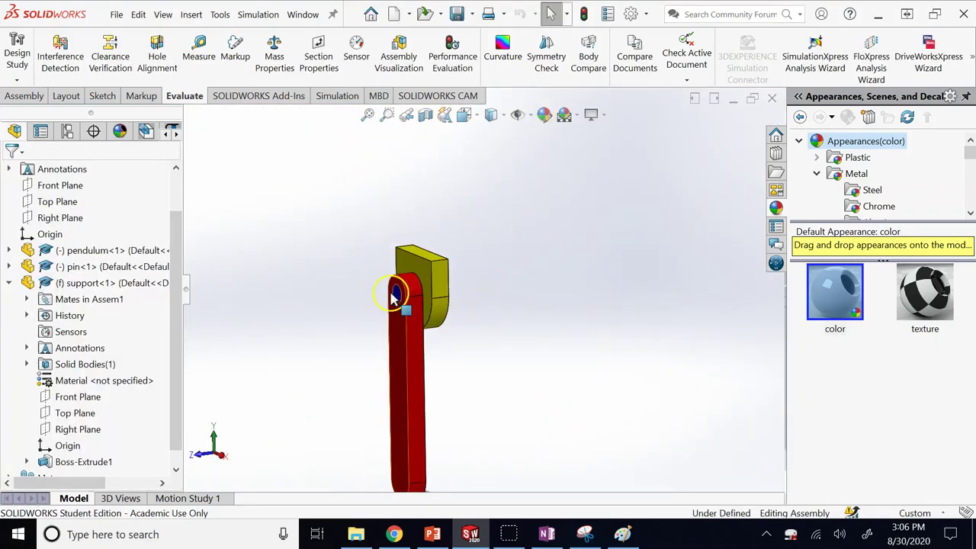
scroll(398, 296, down, 4)
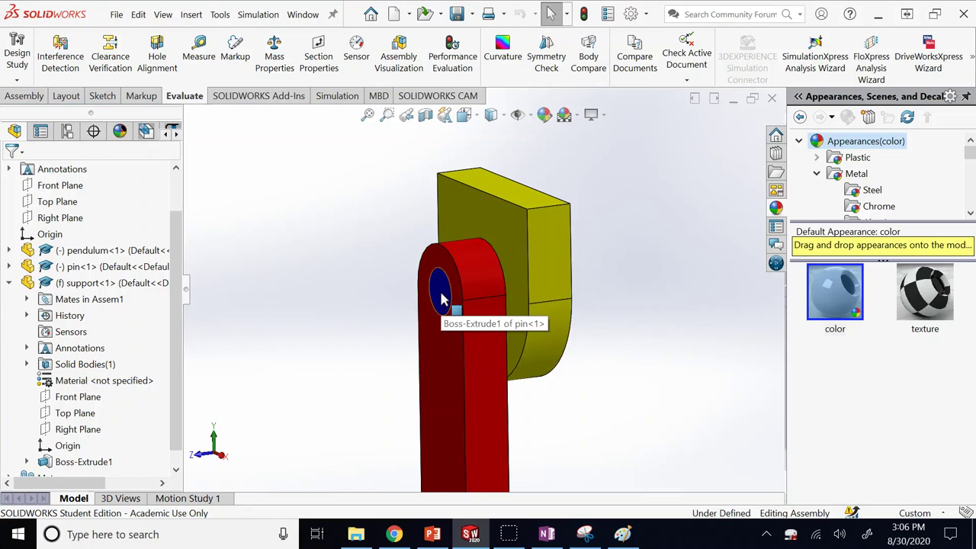
Start editing the pin in the context of the assembly.
click(9, 283)
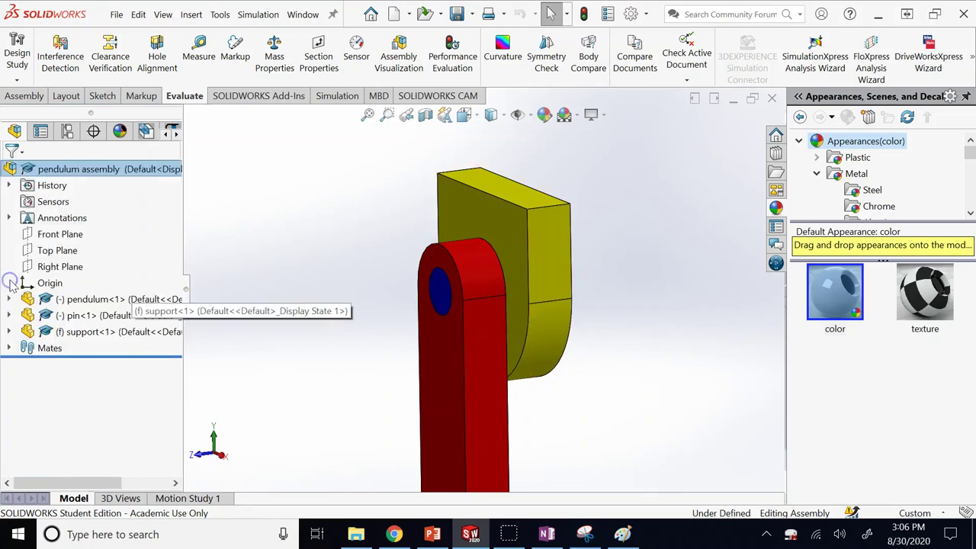
right_click(68, 319)
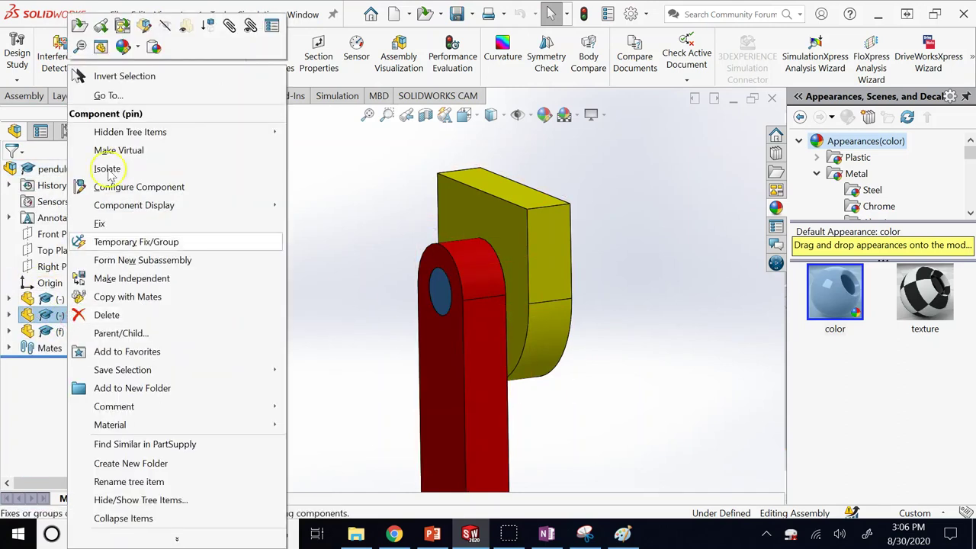
click(146, 26)
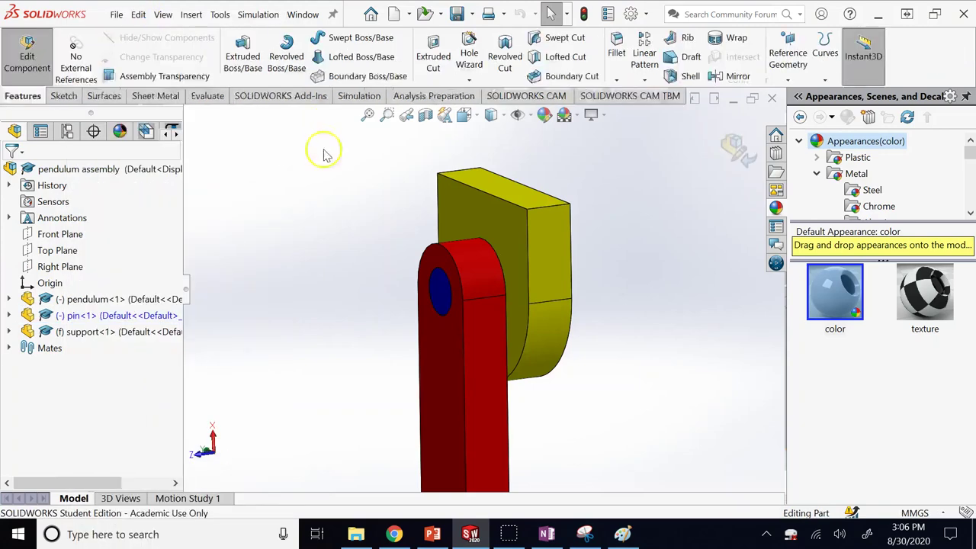
Open the circle sketch of the pin's extrusion for editing.
click(10, 315)
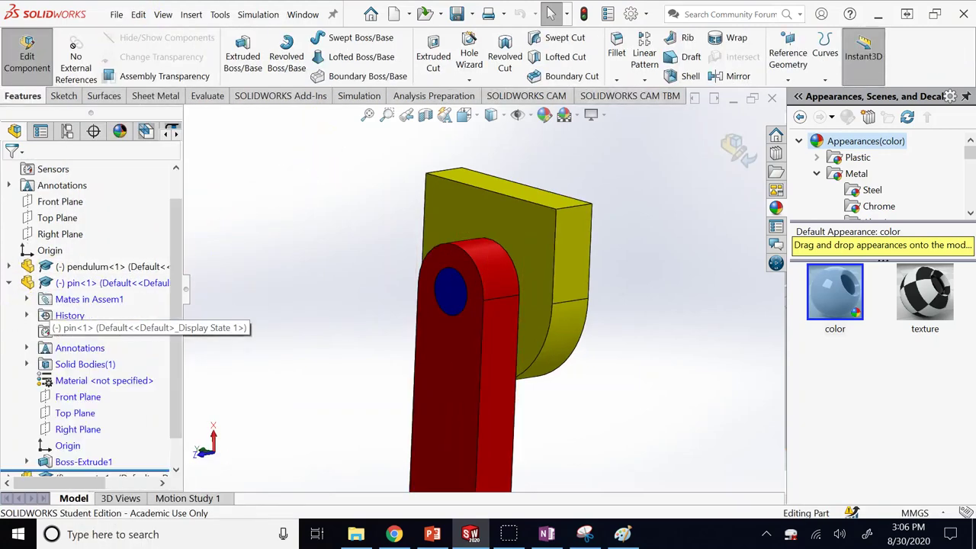
click(27, 461)
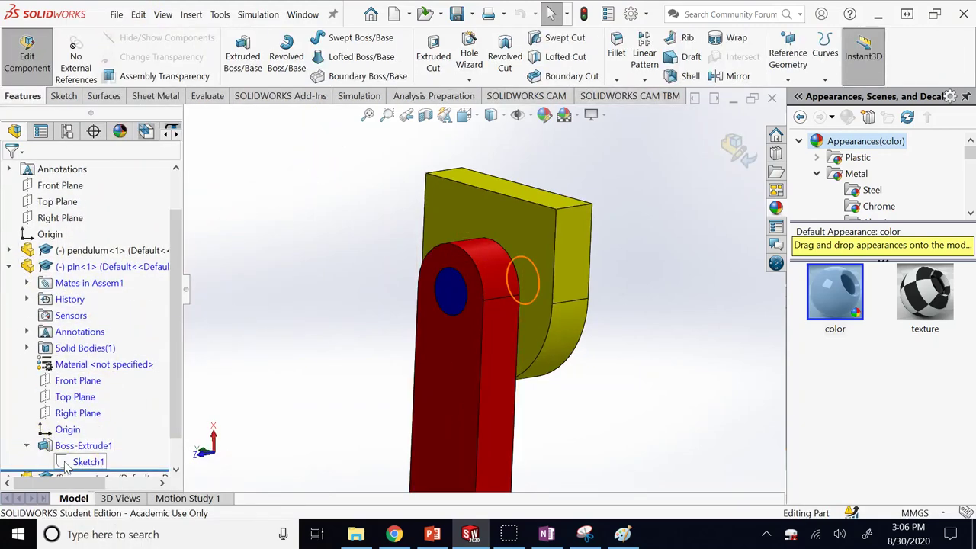
click(90, 462)
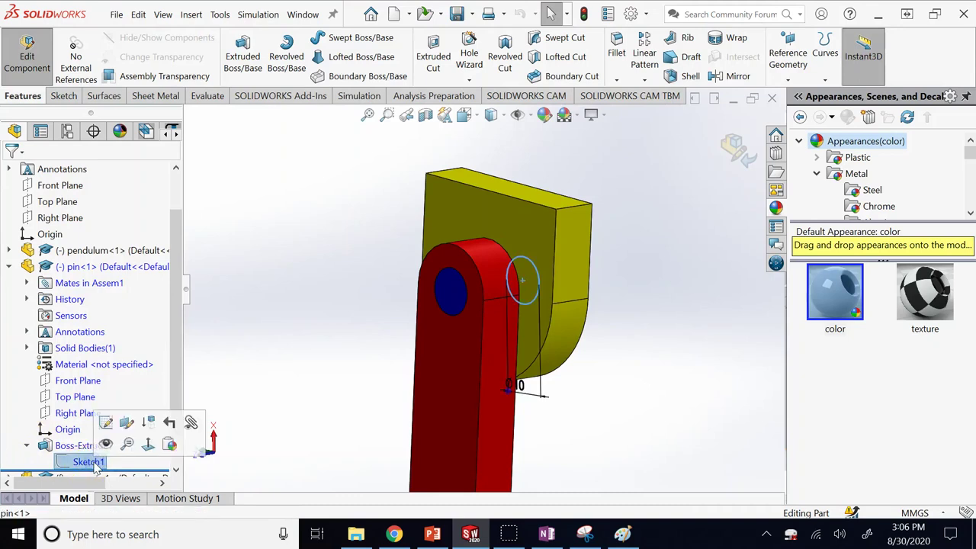
mouse_move(508, 399)
mouse_down()
mouse_move(542, 383)
mouse_move(525, 391)
mouse_up()
click(246, 452)
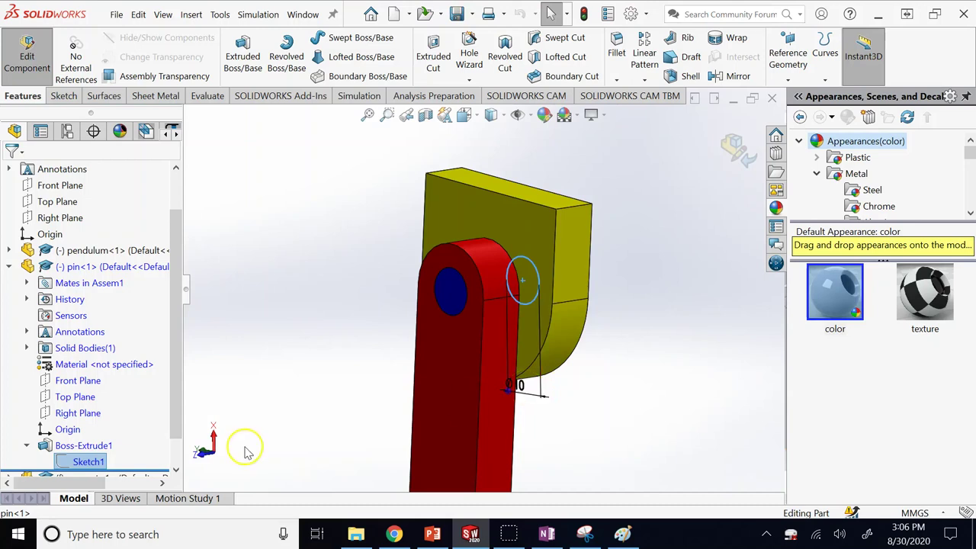
click(90, 462)
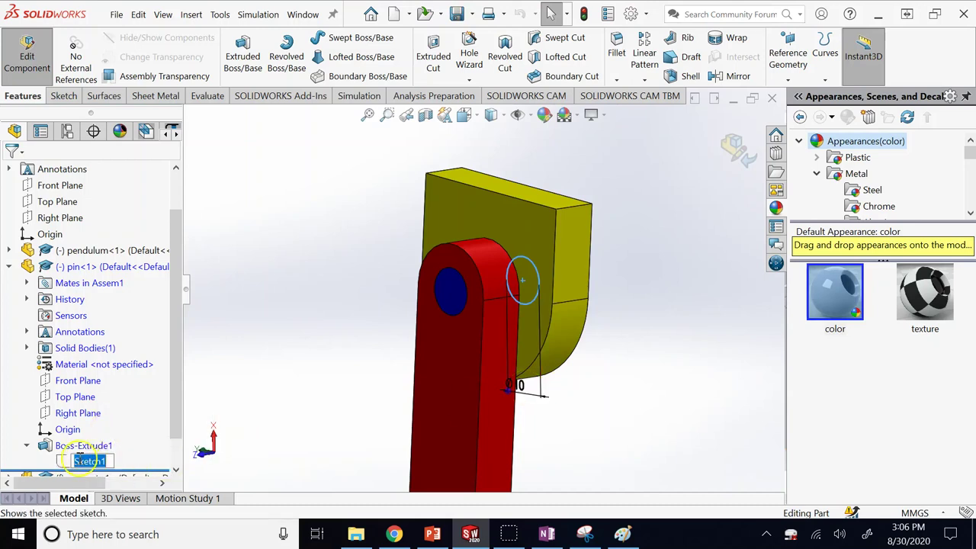
click(70, 462)
click(79, 421)
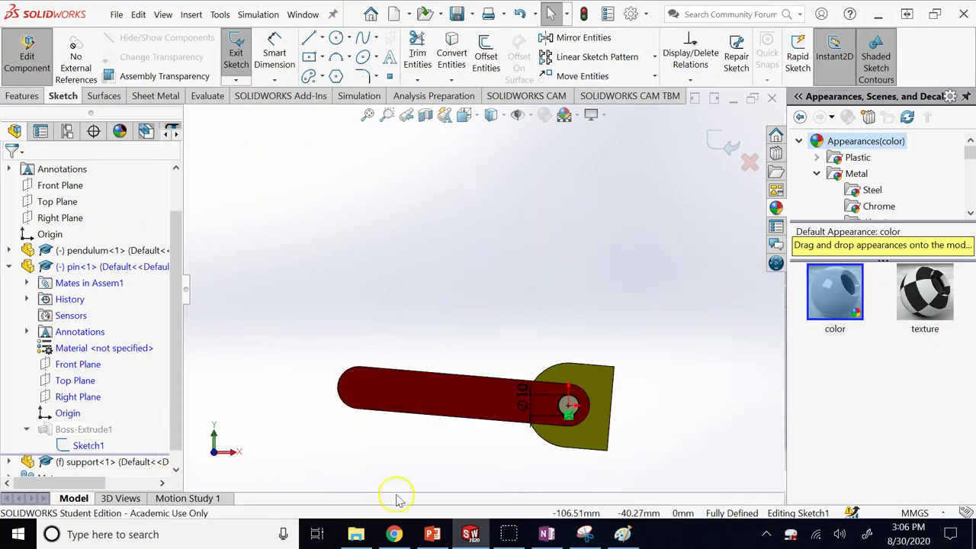
Hide the pendulum to expose the support's hole around the pin's sketch circle.
scroll(532, 412, down, 3)
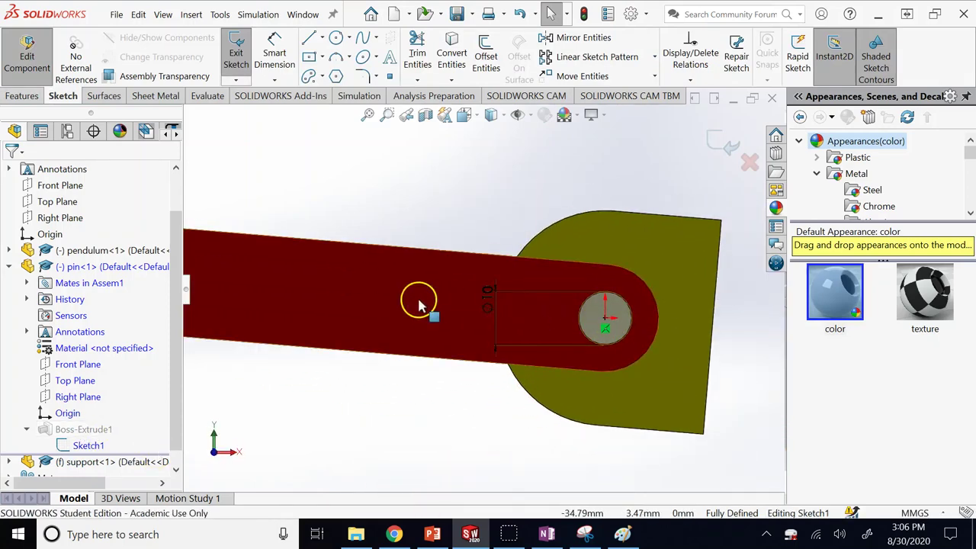
right_click(393, 296)
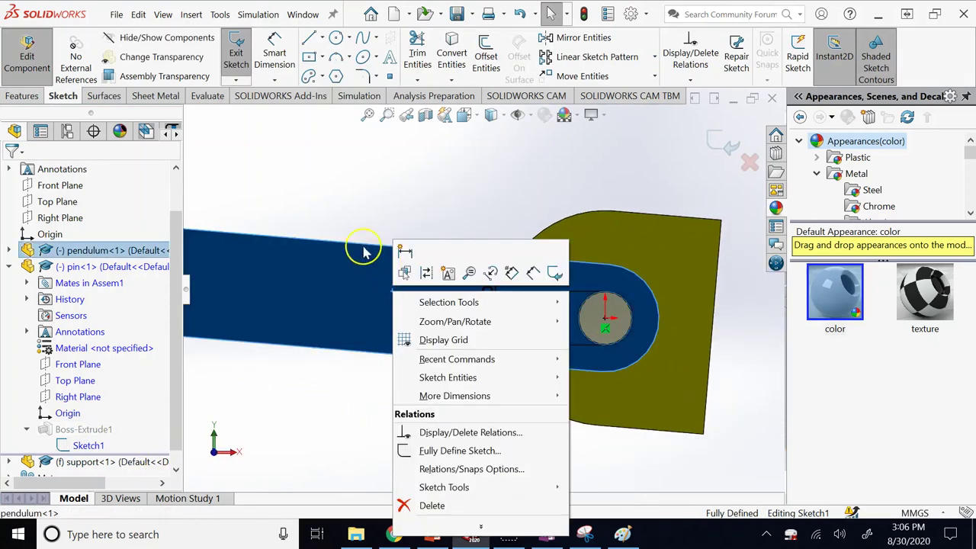
click(218, 261)
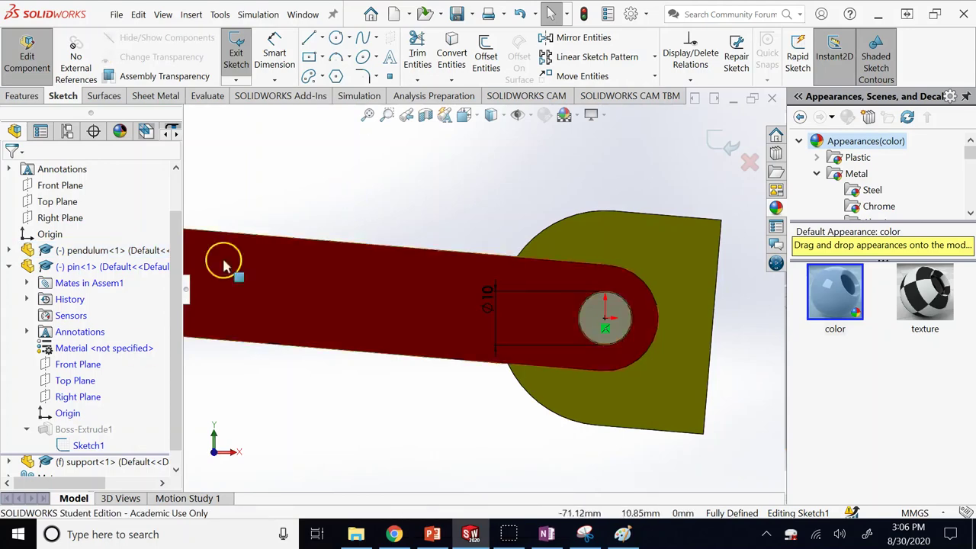
right_click(112, 254)
click(187, 119)
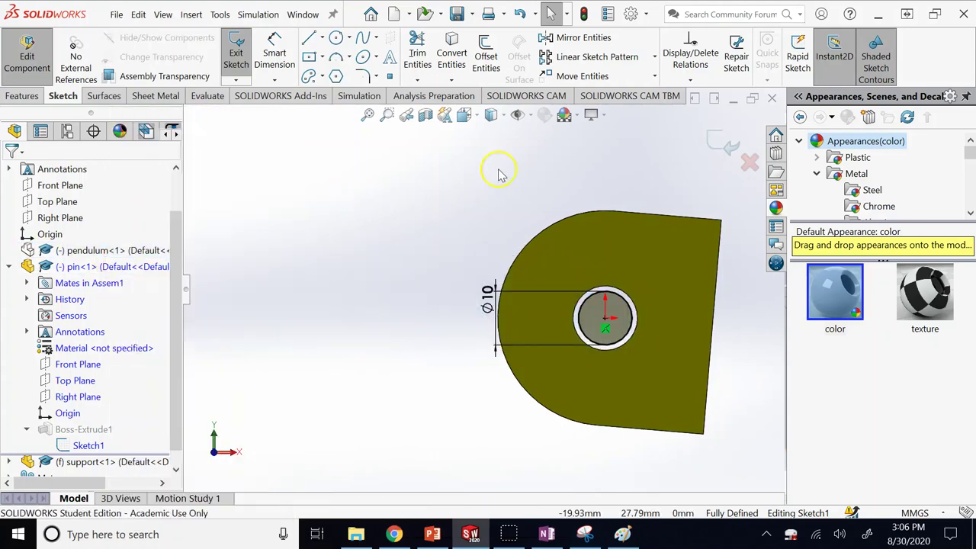
Delete the 10 mm diameter dimension from the pin's sketch circle.
scroll(640, 368, down, 3)
scroll(643, 371, up, 4)
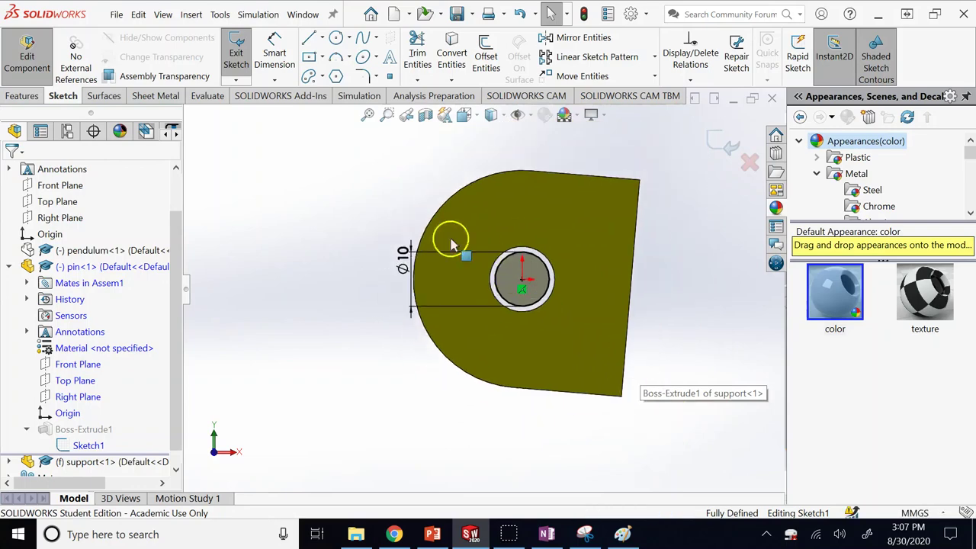
click(404, 256)
right_click(404, 256)
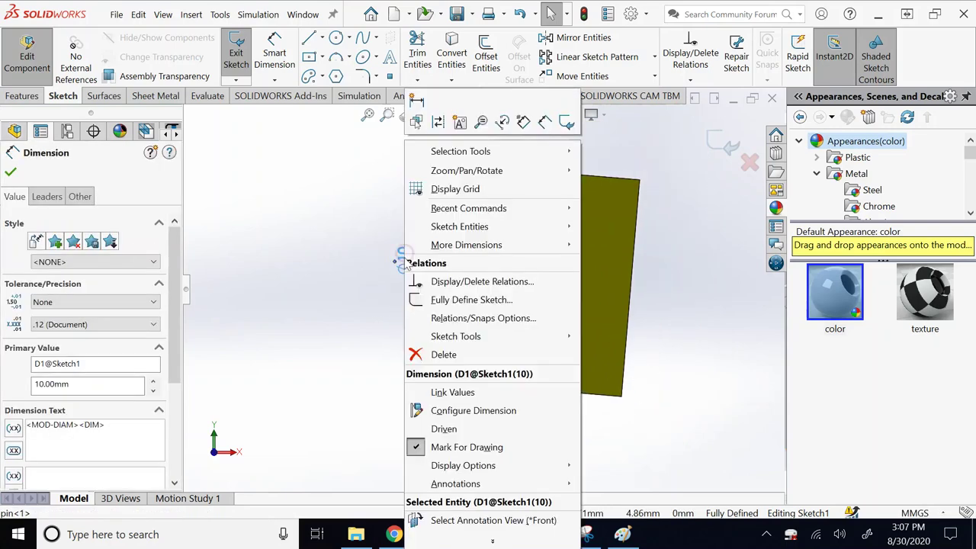
click(451, 353)
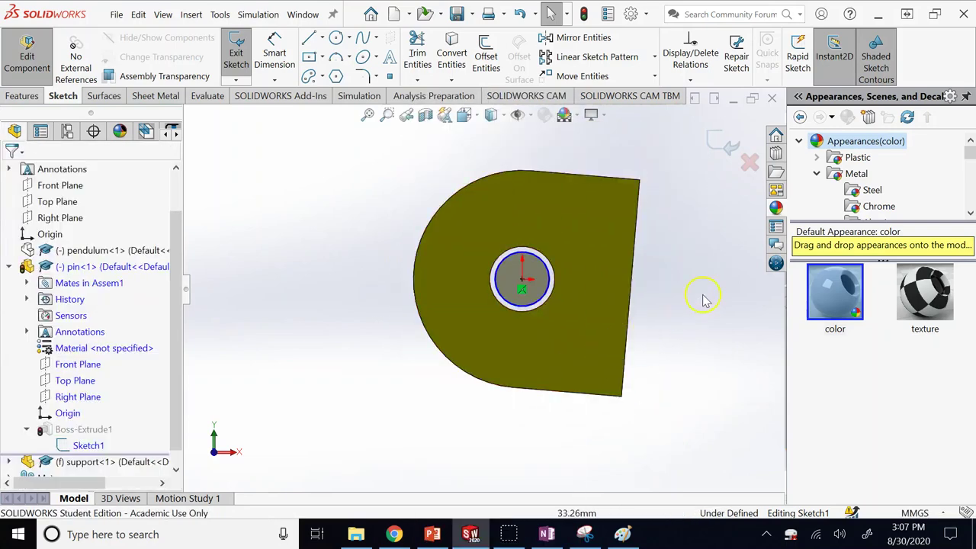
Add a Coradial relation between the pin's sketch circle and the edge of the support's hole.
click(533, 259)
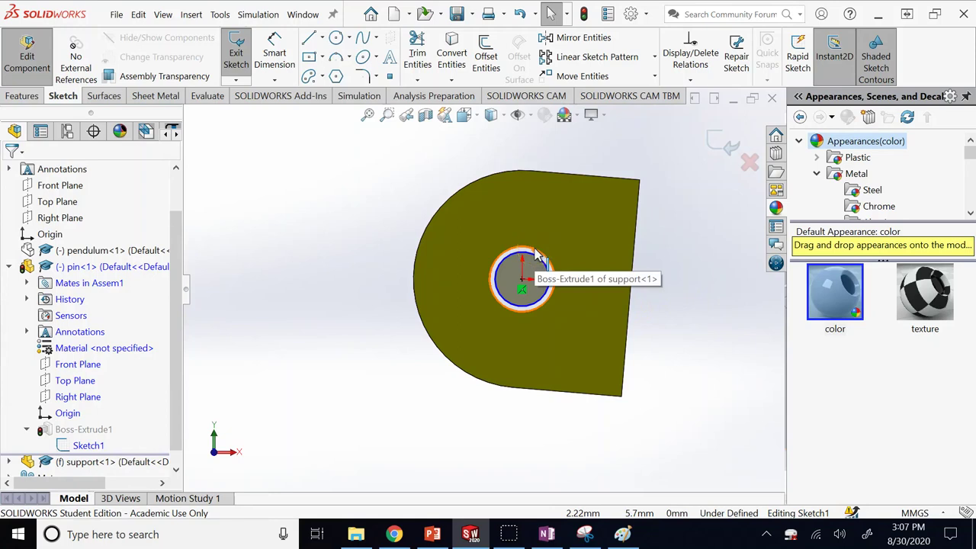
scroll(538, 258, up, 3)
click(296, 191)
click(431, 267)
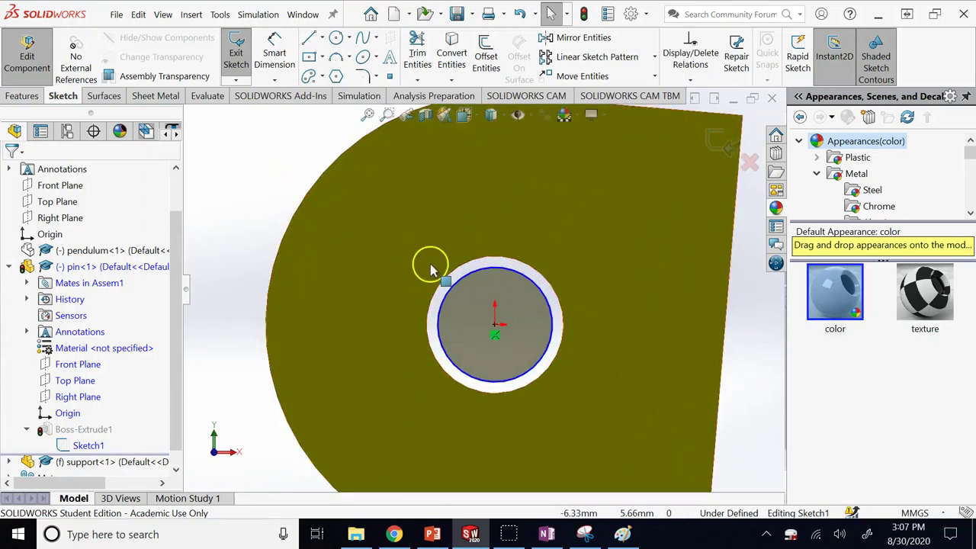
click(446, 285)
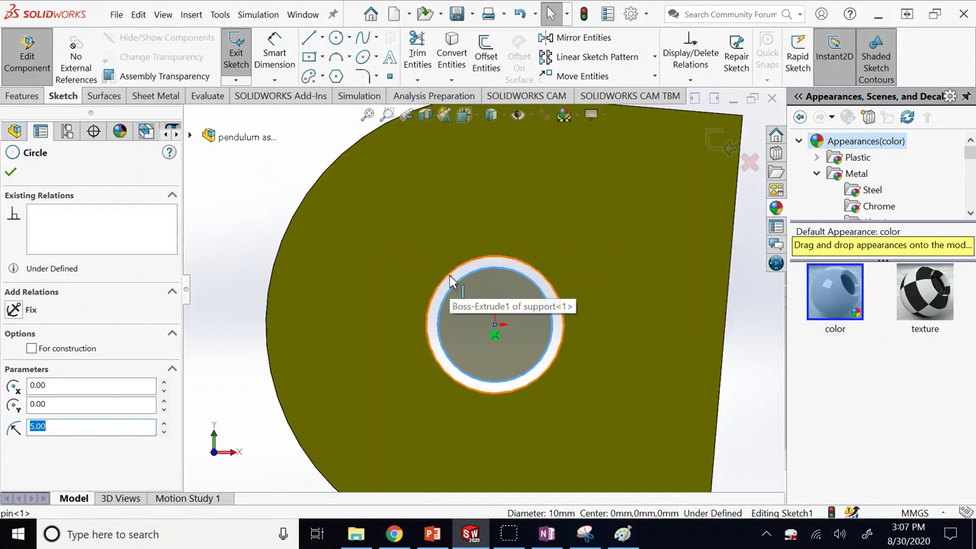
ctrl+click(449, 282)
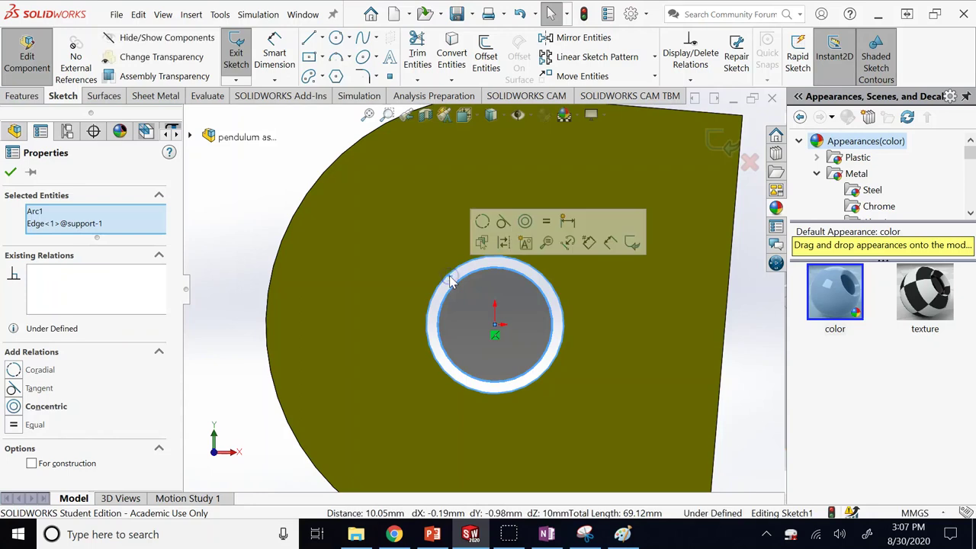
click(14, 370)
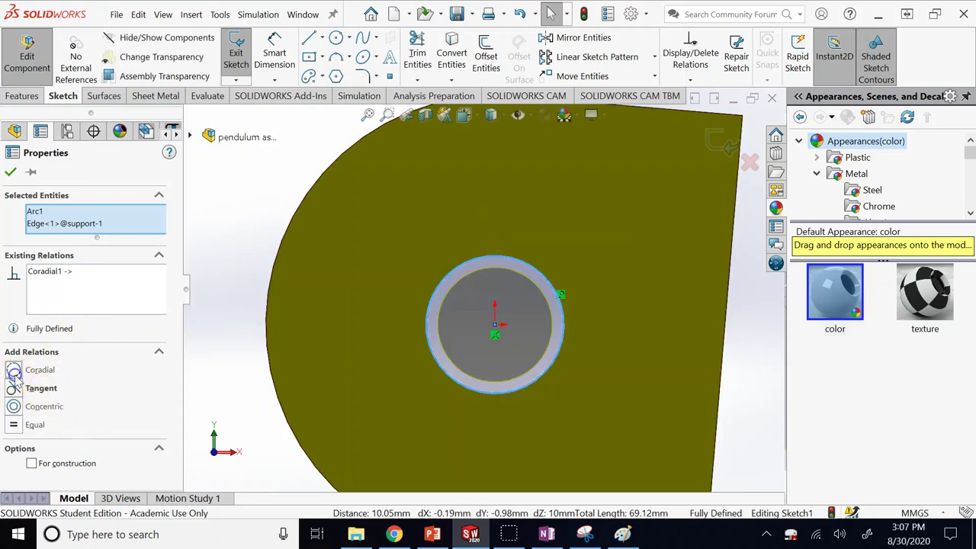
click(12, 174)
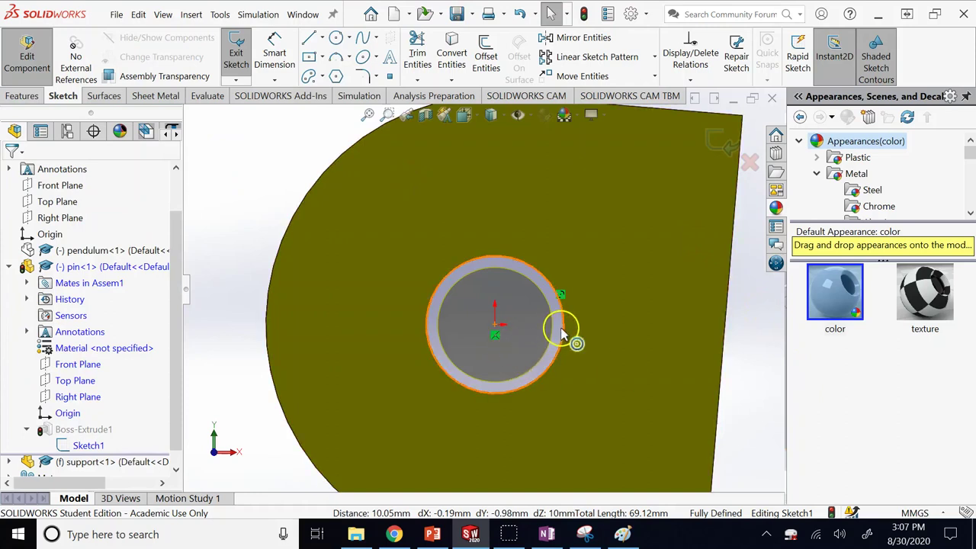
Exit the pin's sketch, check the rebuilt pin in the support, and return to editing the assembly.
click(719, 142)
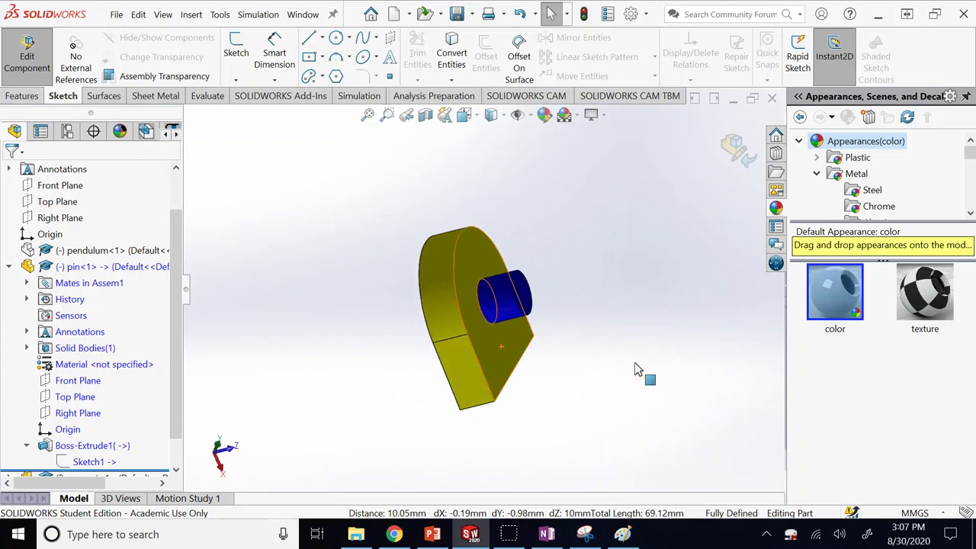
click(660, 347)
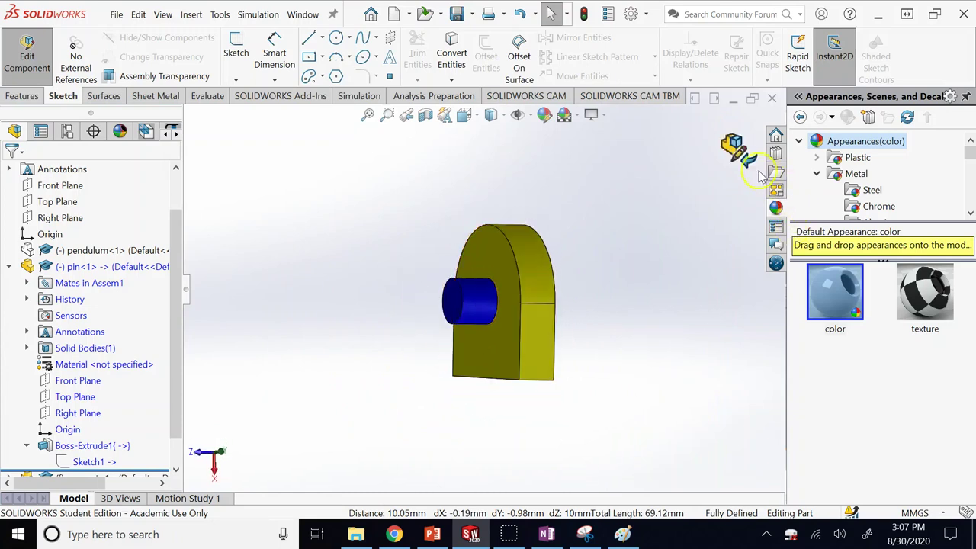
click(749, 161)
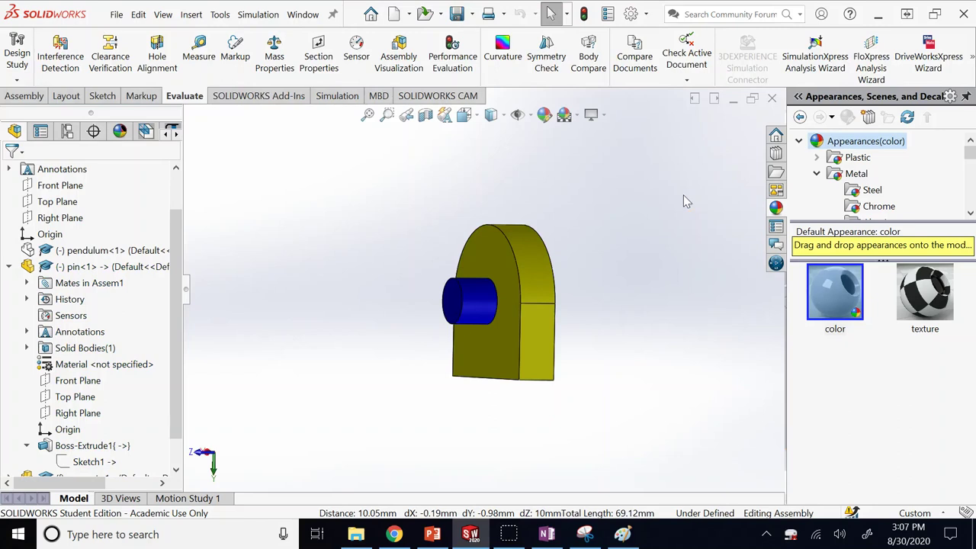
Show the pendulum again and inspect how the pin fits its hole.
click(619, 352)
key(Left)
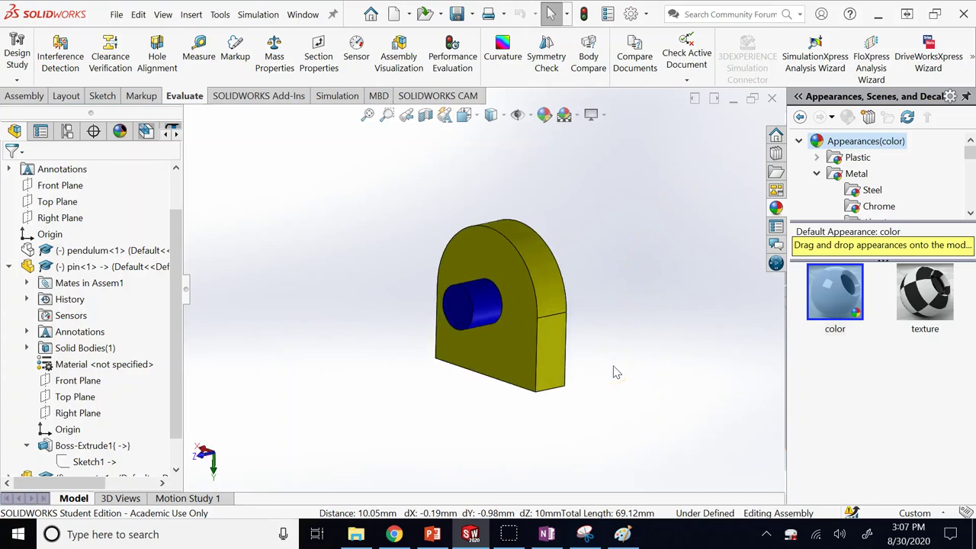
right_click(99, 250)
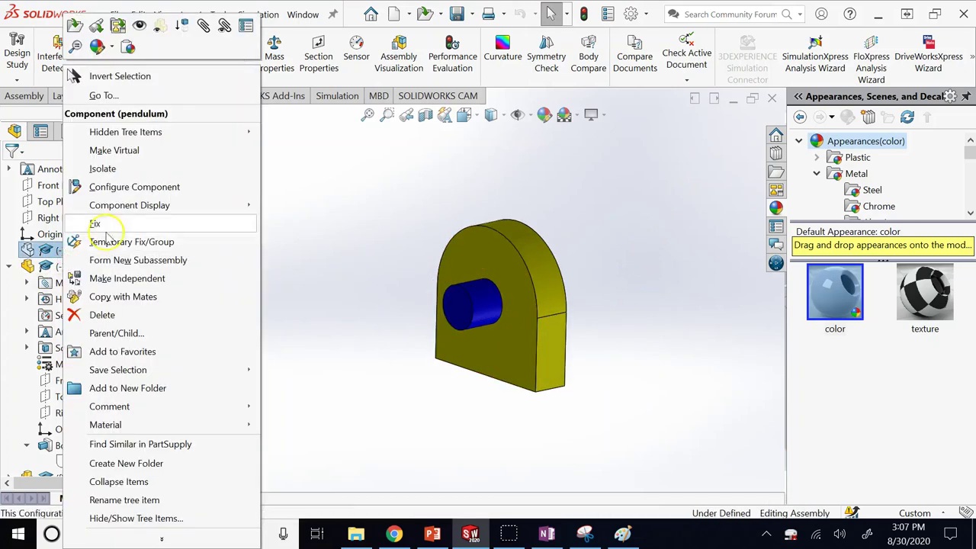
click(138, 25)
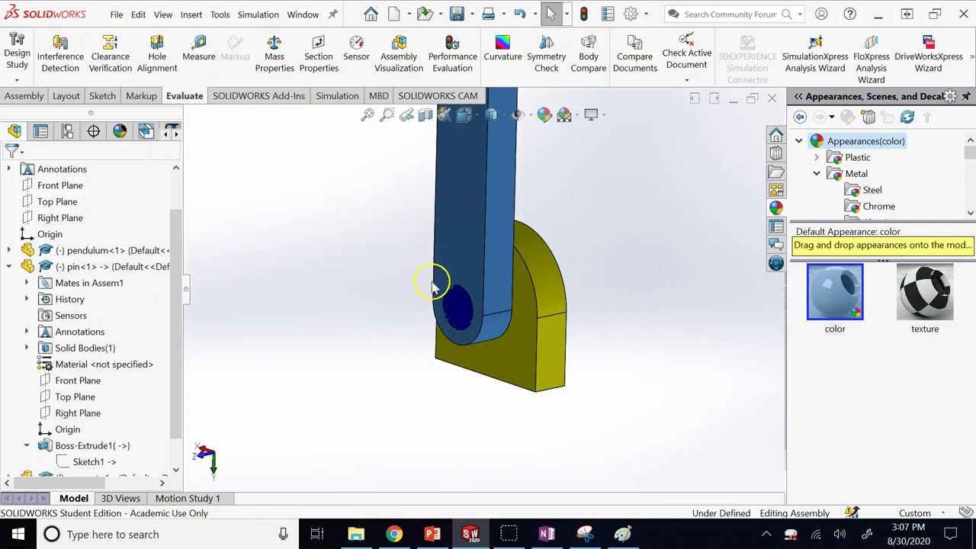
scroll(445, 309, down, 5)
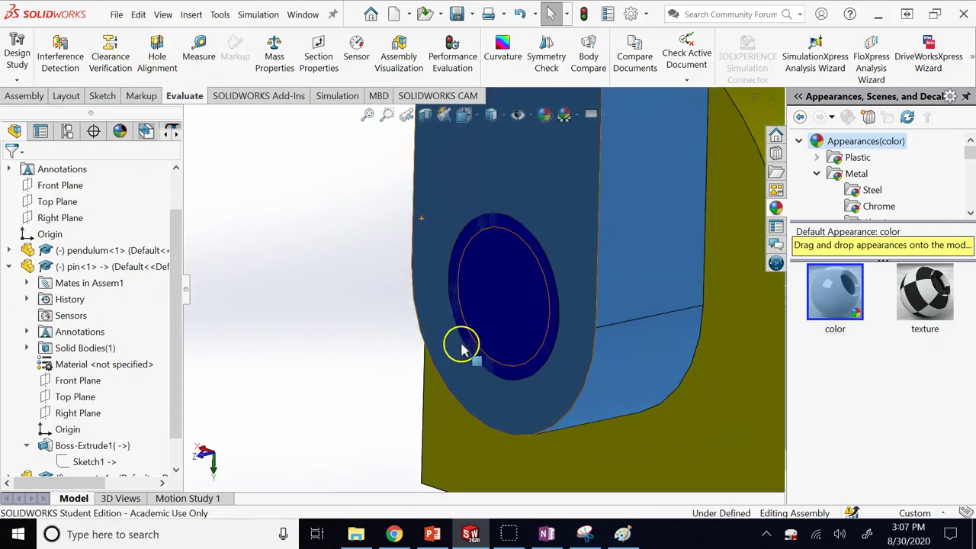
click(267, 192)
click(10, 266)
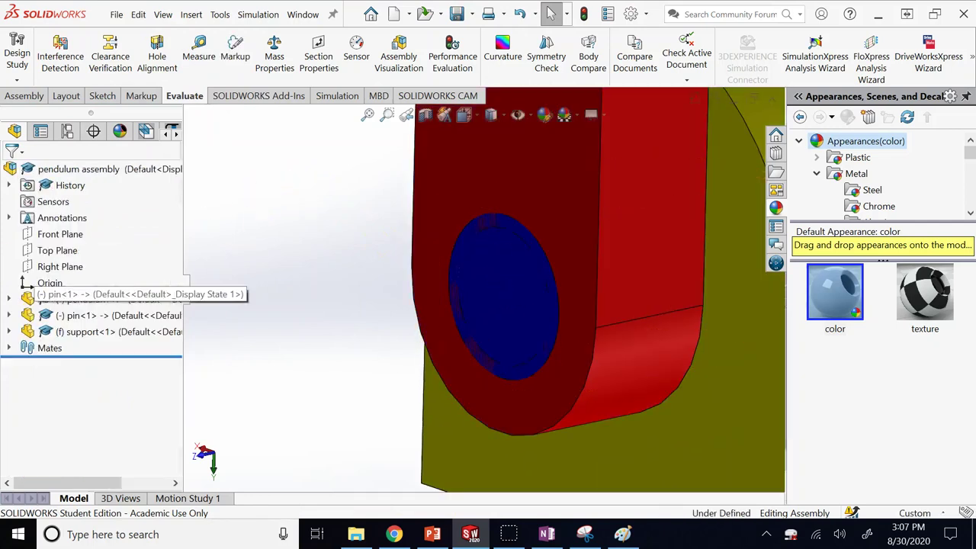
Edit the pendulum part within the assembly and open Sketch1 under its Boss-Extrude1.
click(478, 193)
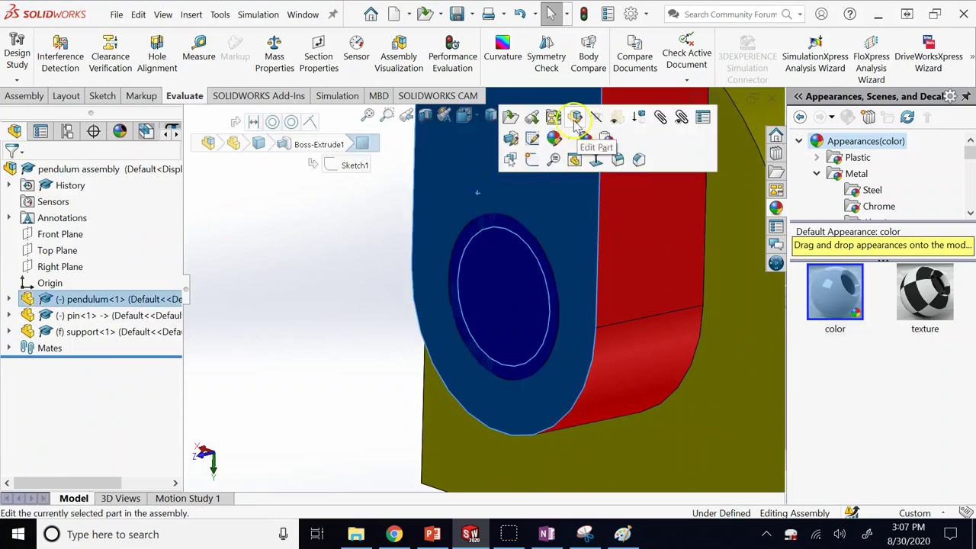
click(575, 121)
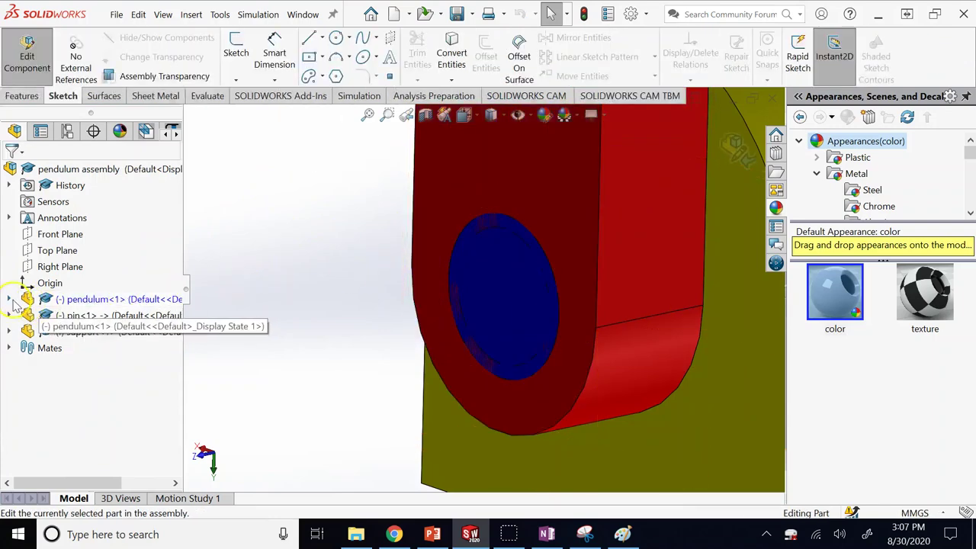
click(10, 299)
scroll(34, 461, down, 1)
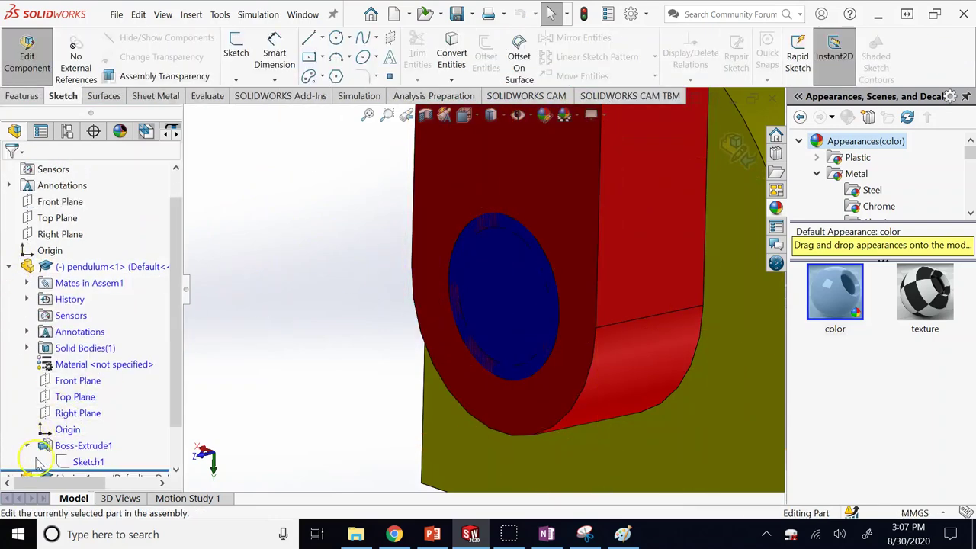
click(76, 461)
click(82, 418)
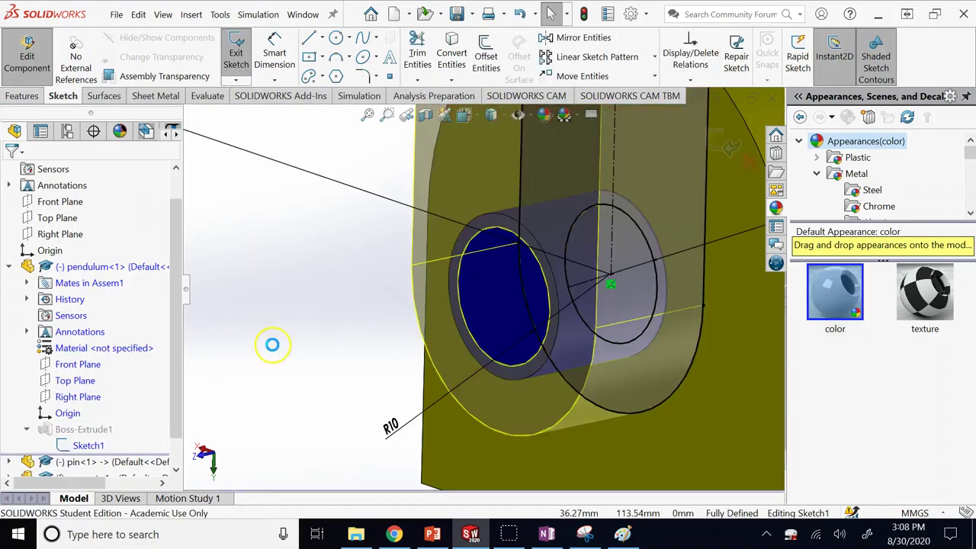
Delete the R10 radius dimension from the pendulum's slot profile.
scroll(514, 327, down, 5)
scroll(589, 324, up, 5)
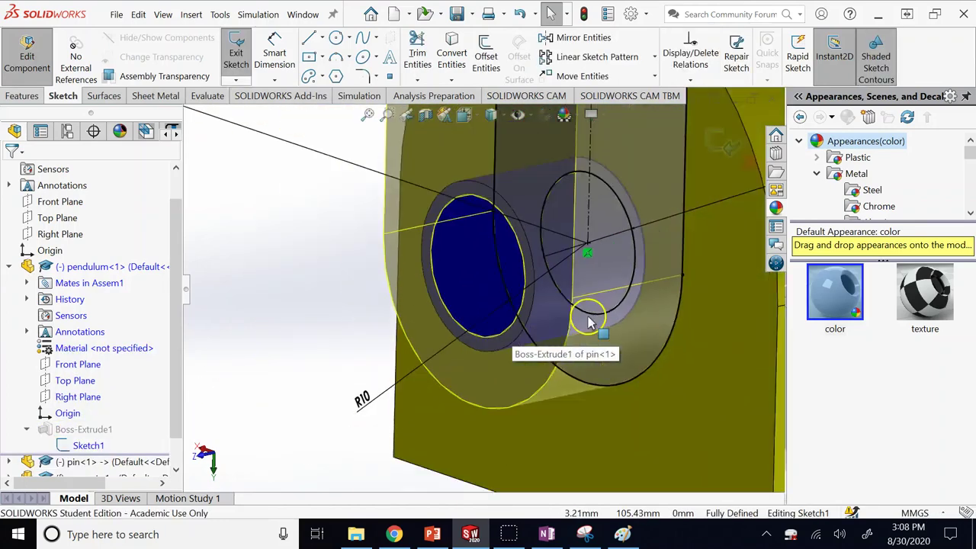
right_click(378, 380)
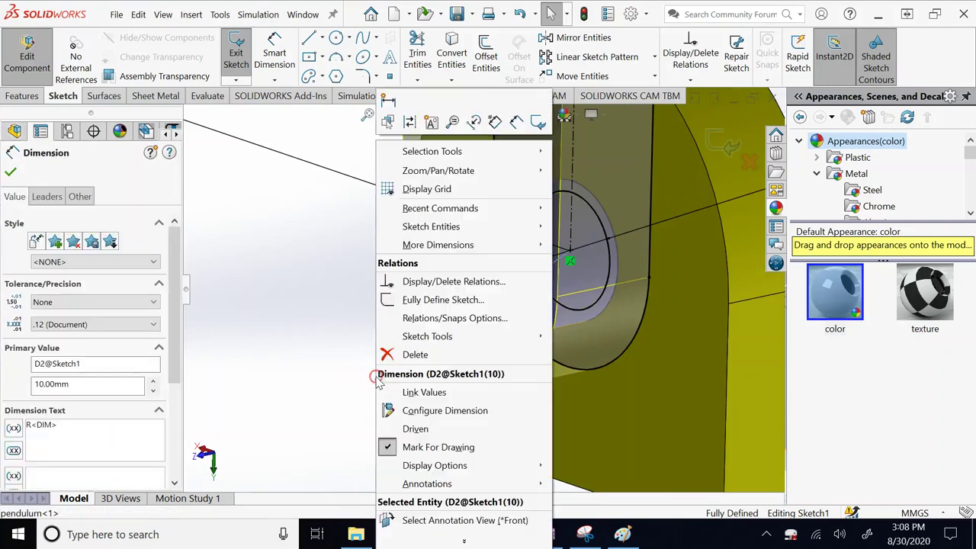
click(415, 354)
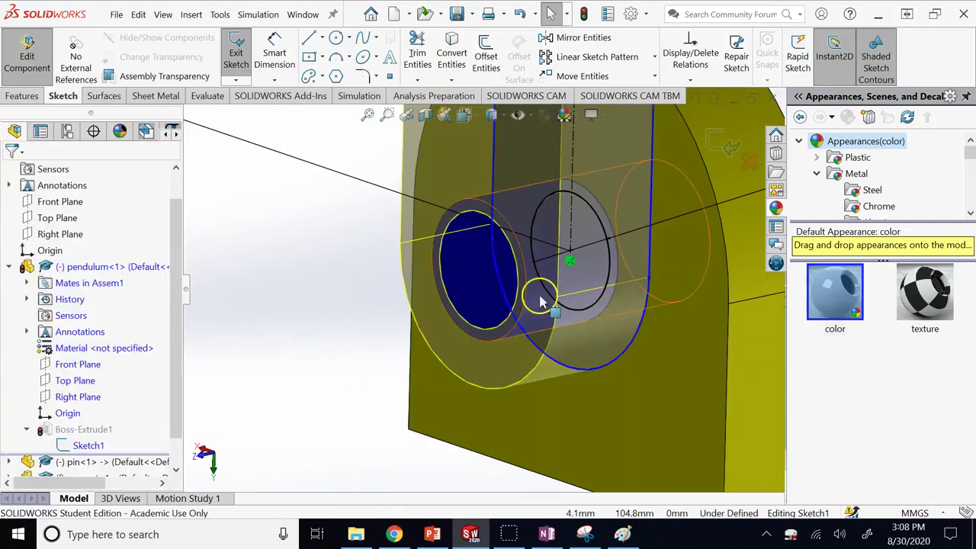
Delete the diameter dimension of the pendulum's hole circle in Sketch1.
scroll(467, 305, up, 4)
key(ctrl+8)
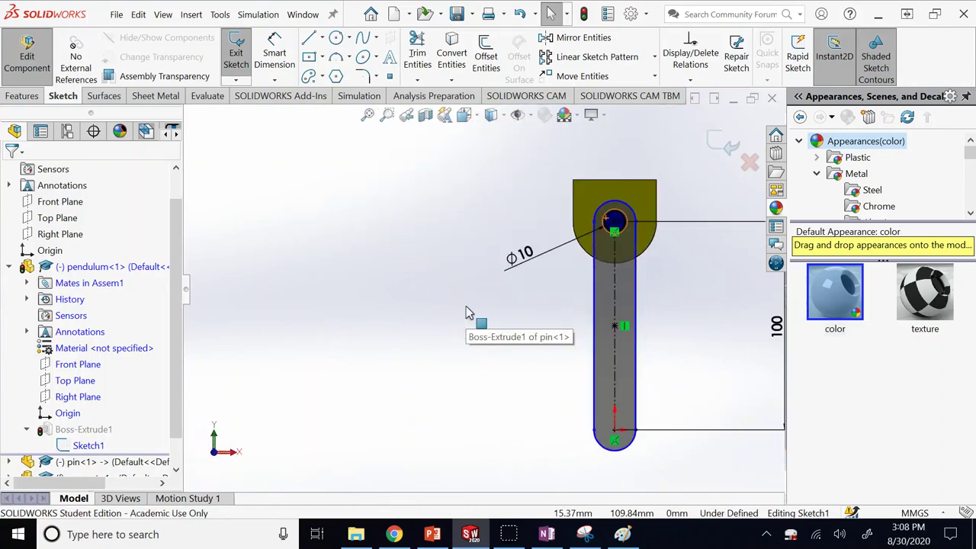
scroll(594, 191, down, 5)
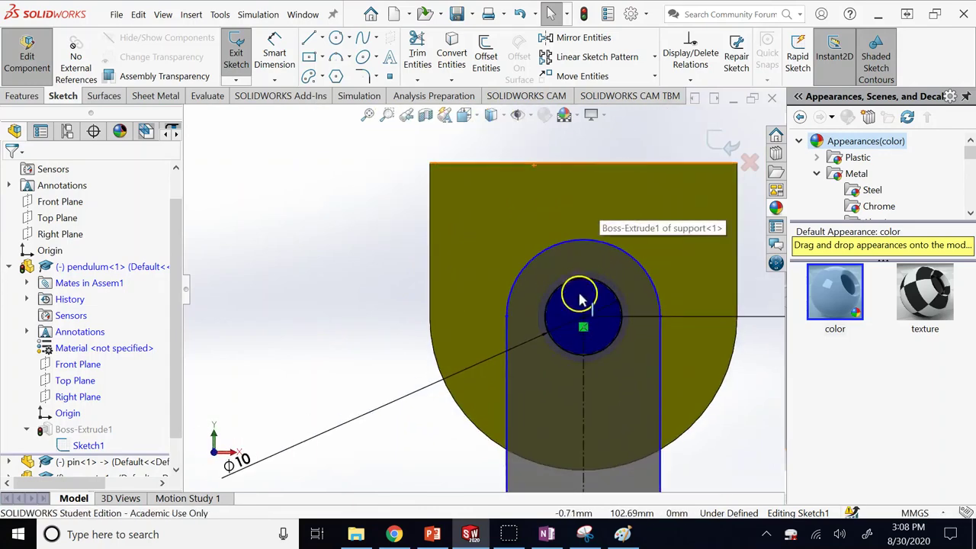
scroll(425, 398, up, 3)
click(381, 353)
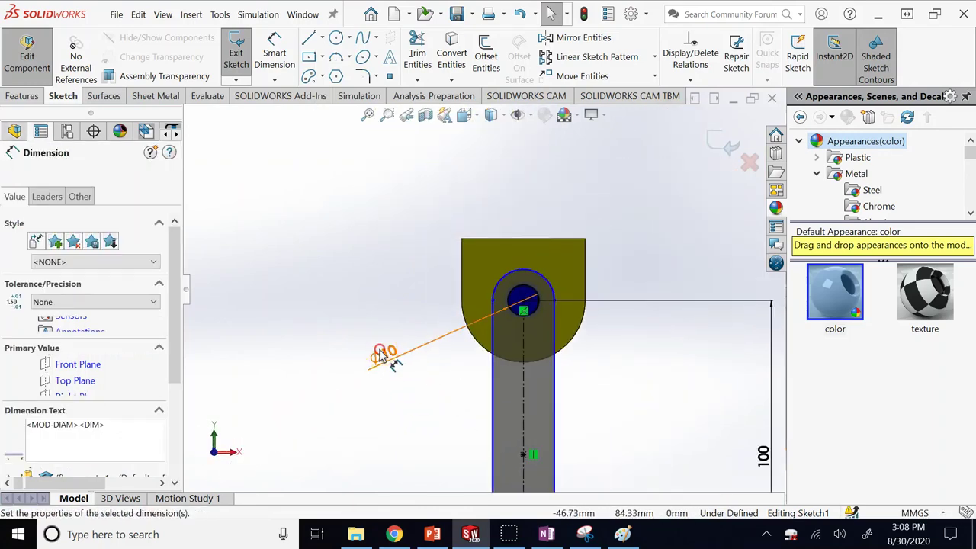
right_click(386, 355)
click(418, 354)
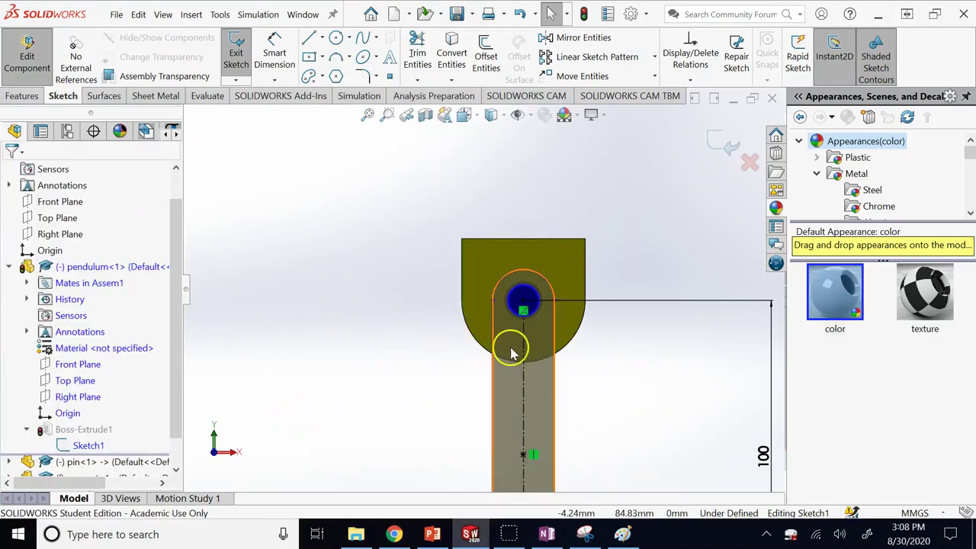
Dimension the radius of the pendulum slot's upper end arc as R10 again.
click(274, 55)
click(509, 277)
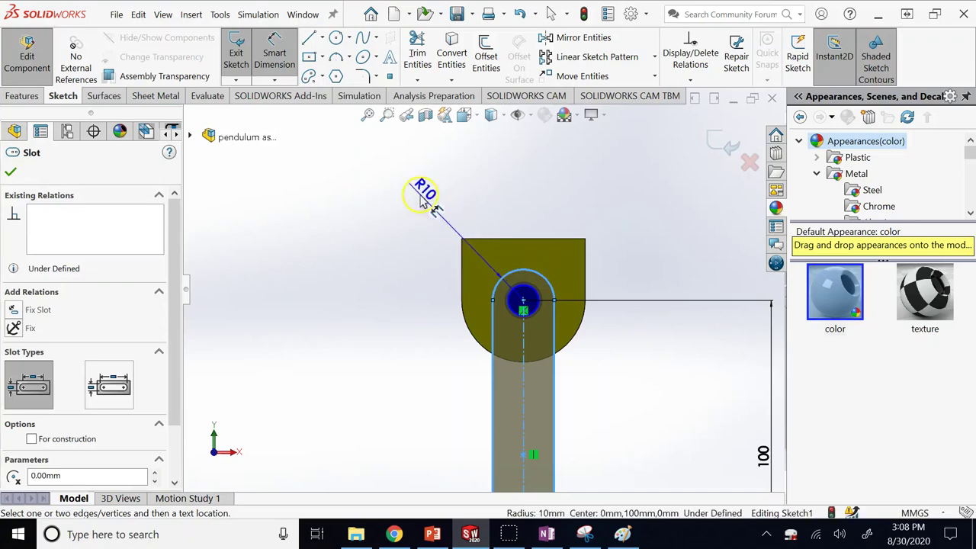
click(424, 197)
click(362, 172)
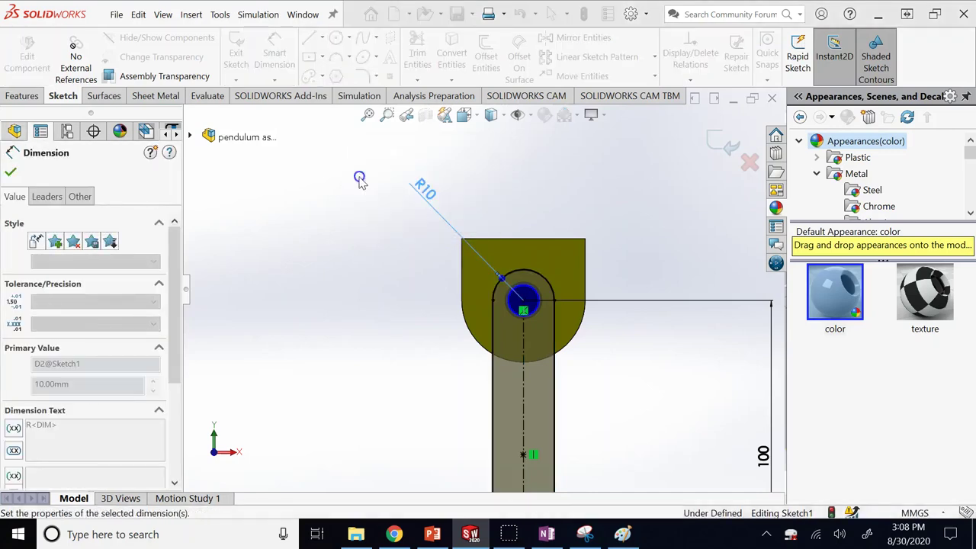
click(298, 216)
Try to make the pendulum's hole circle coradial with the circular edge of the pin.
scroll(465, 239, down, 3)
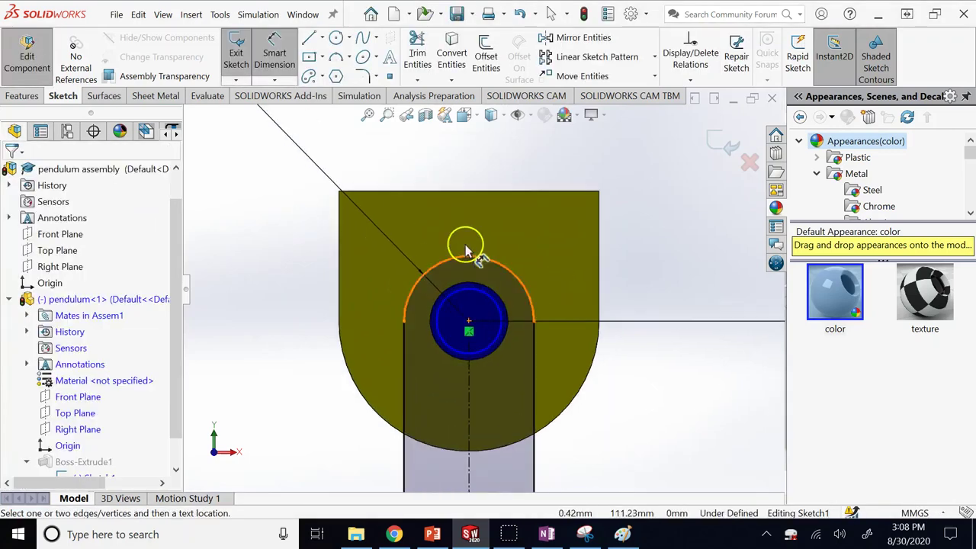
click(274, 50)
scroll(411, 294, down, 3)
click(532, 348)
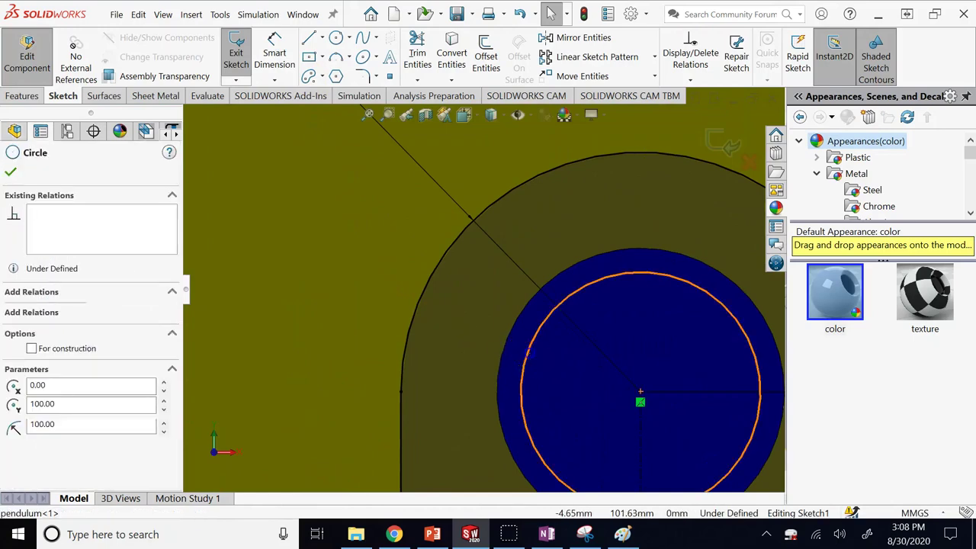
ctrl+click(511, 343)
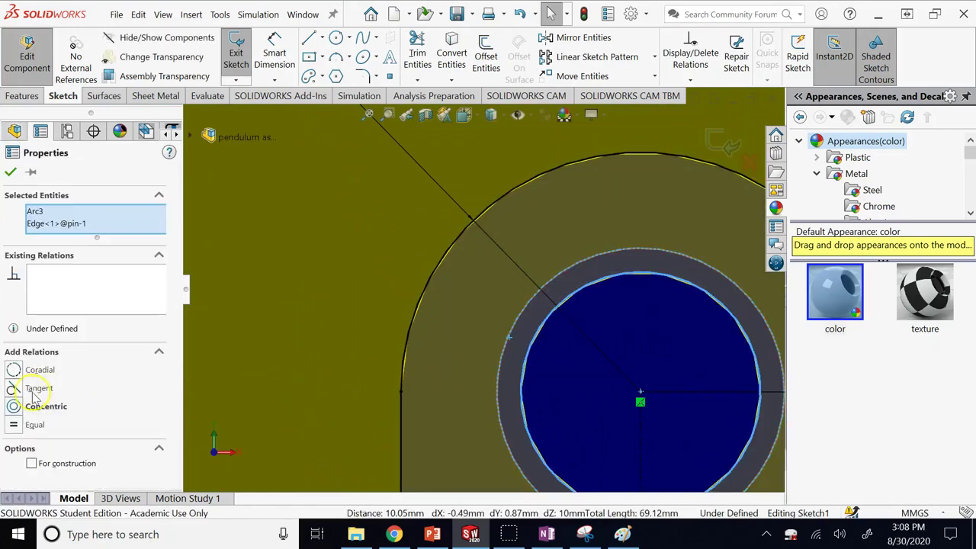
click(14, 370)
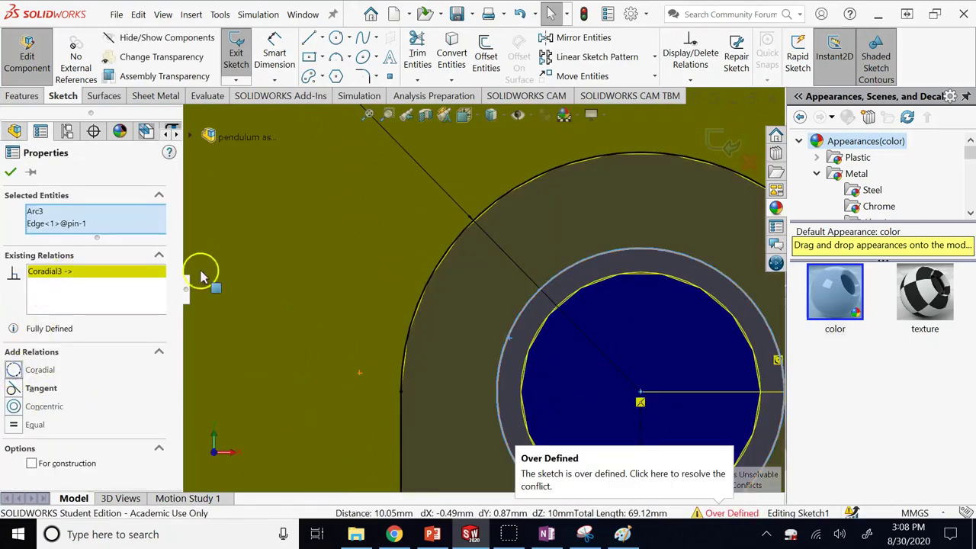
Undo the coradial relation between the hole circle and the pin's edge.
scroll(202, 277, up, 3)
click(279, 338)
scroll(429, 341, up, 2)
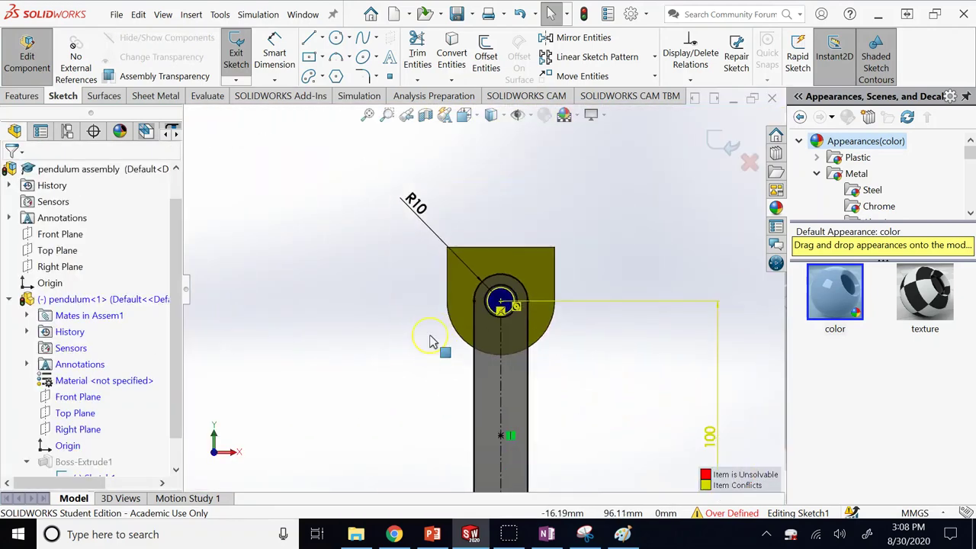
scroll(430, 341, up, 2)
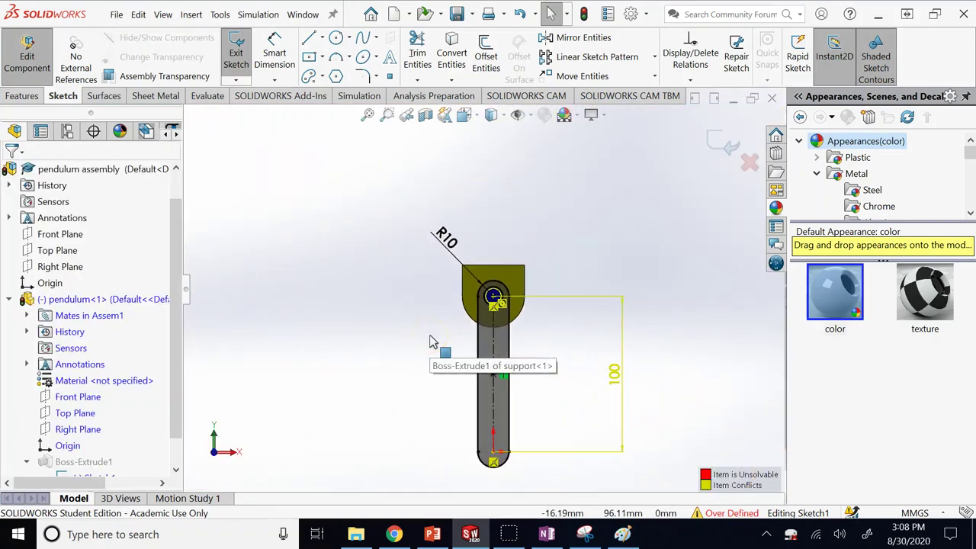
scroll(429, 341, down, 1)
scroll(434, 349, down, 1)
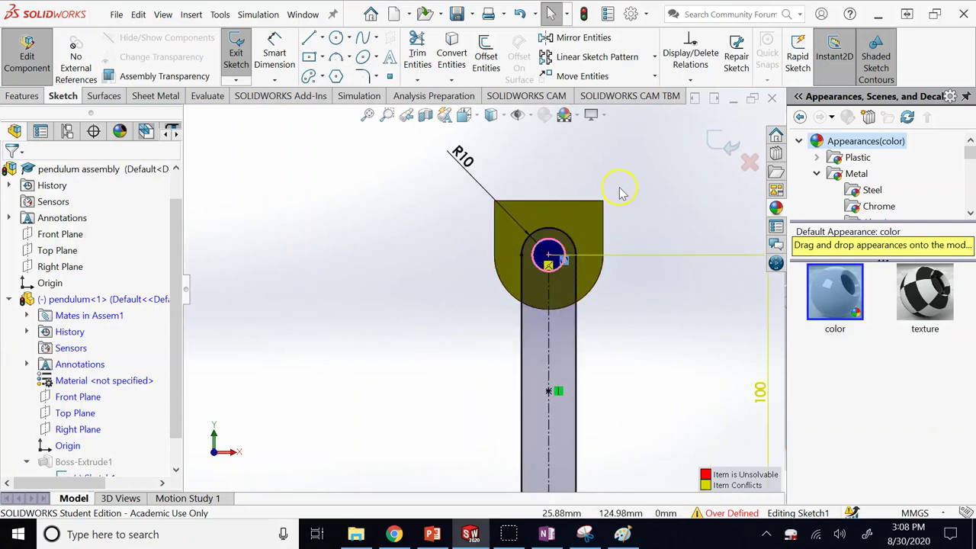
key(ctrl+z)
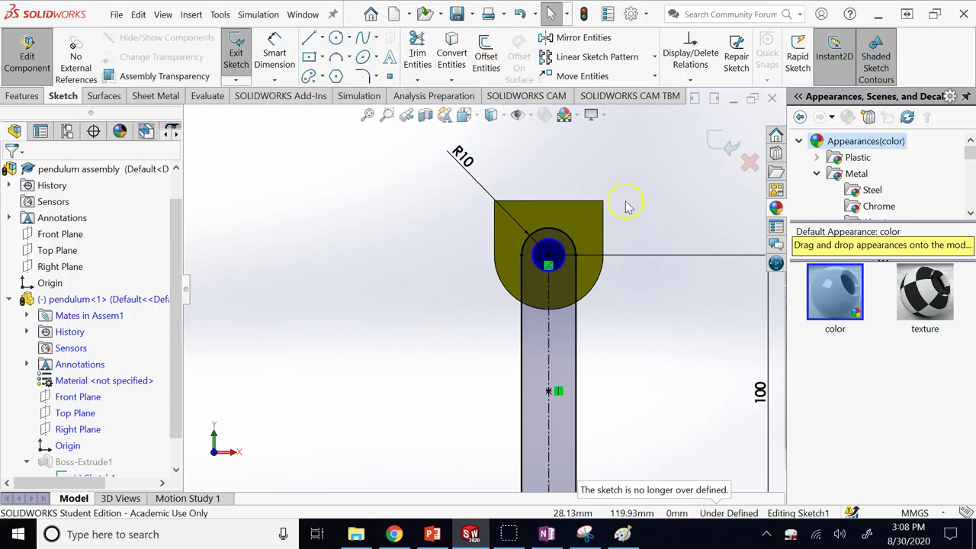
Shrink the pendulum's hole circle freehand to a diameter of about 6.7 mm.
click(570, 246)
mouse_move(555, 257)
mouse_down()
mouse_move(538, 245)
mouse_move(546, 263)
mouse_move(552, 254)
mouse_up()
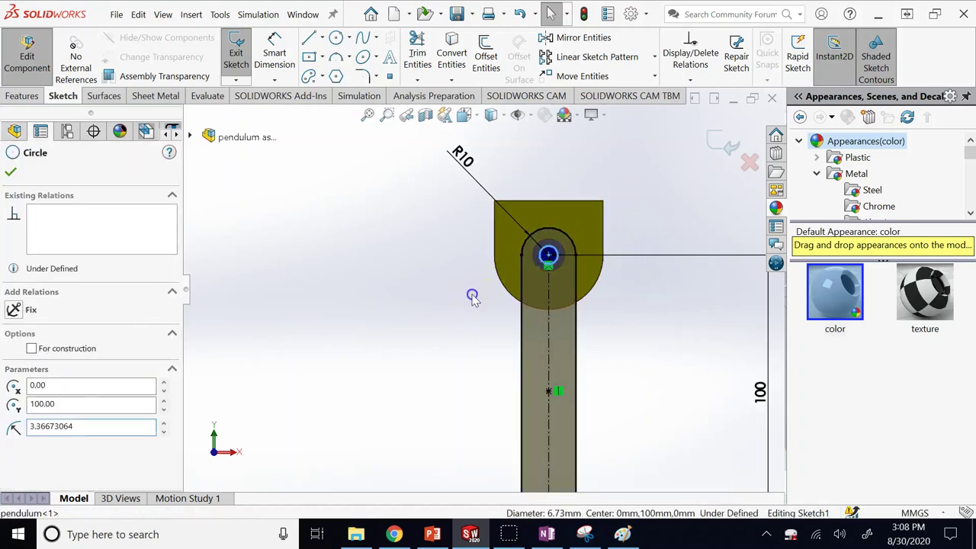
key(Escape)
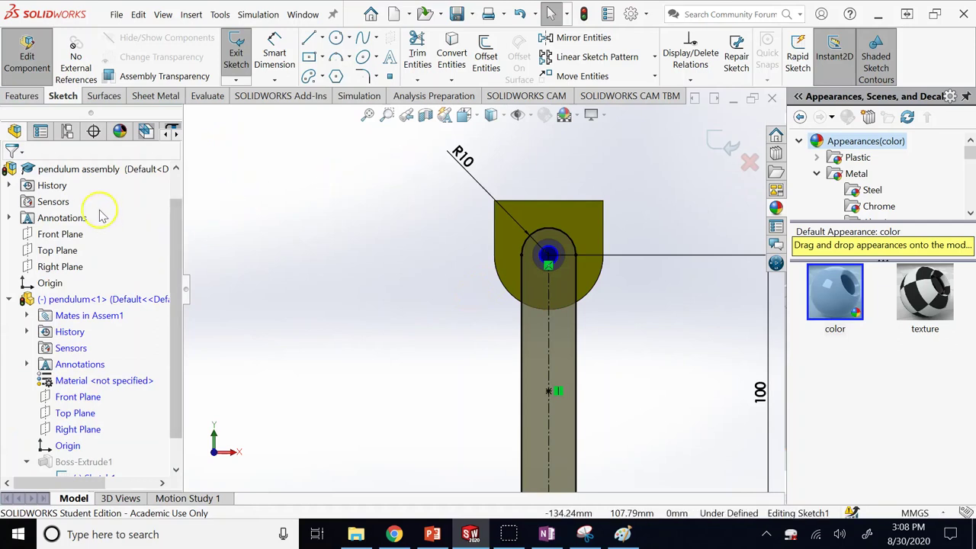
Collapse the pendulum's feature list and hide the support component.
scroll(61, 190, down, 1)
click(10, 266)
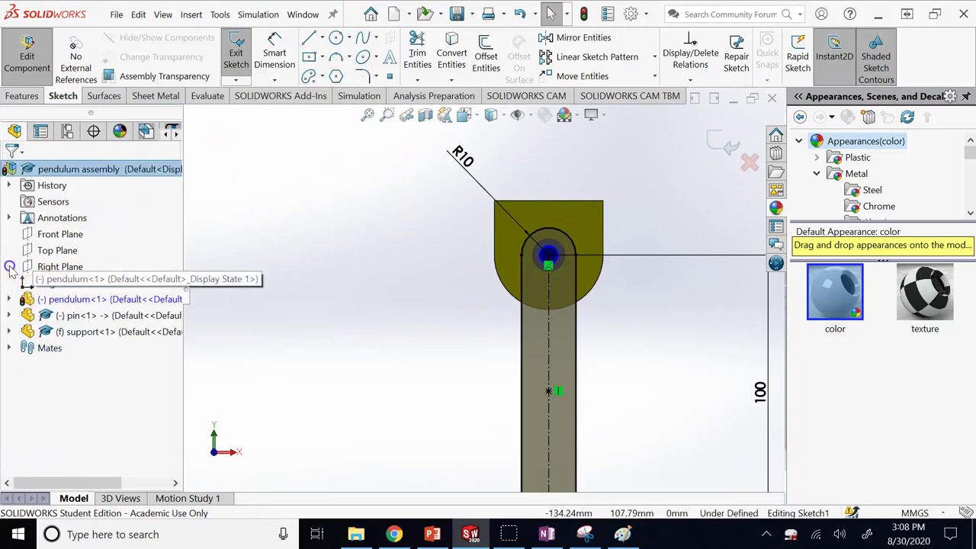
right_click(65, 331)
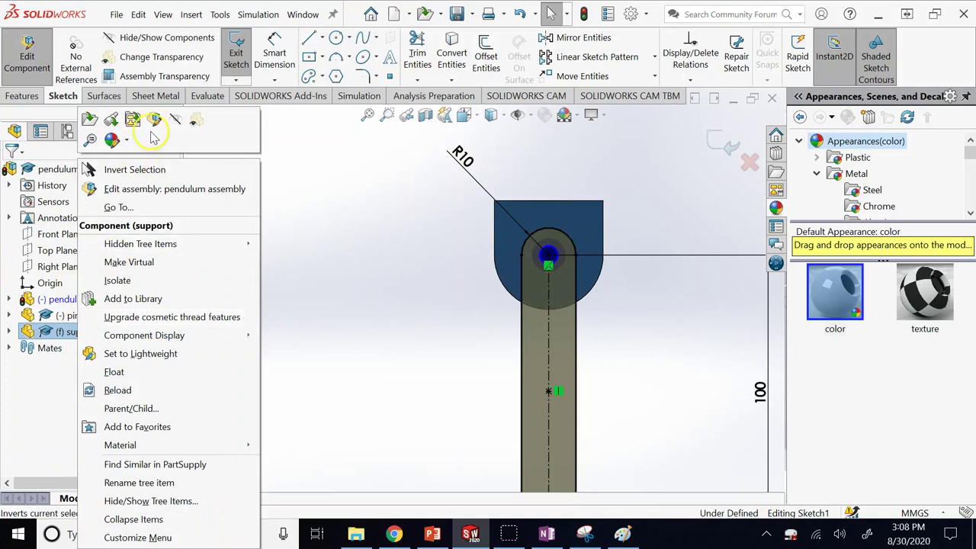
click(154, 120)
scroll(627, 239, down, 2)
scroll(626, 238, down, 1)
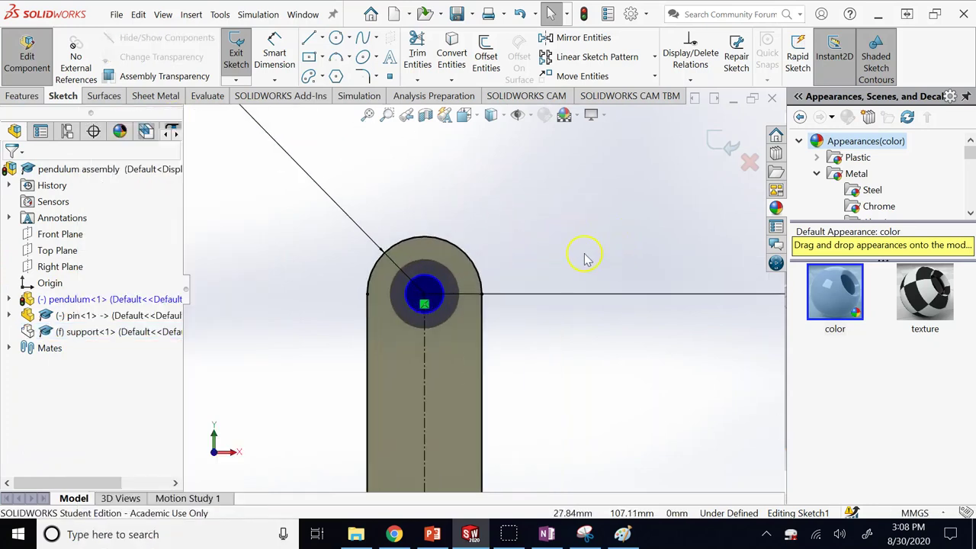
Make the pendulum's hole circle equal in radius to the pin's circular edge, and finish editing the part to return to the assembly.
middle_drag(584, 258, 467, 291)
scroll(468, 291, down, 3)
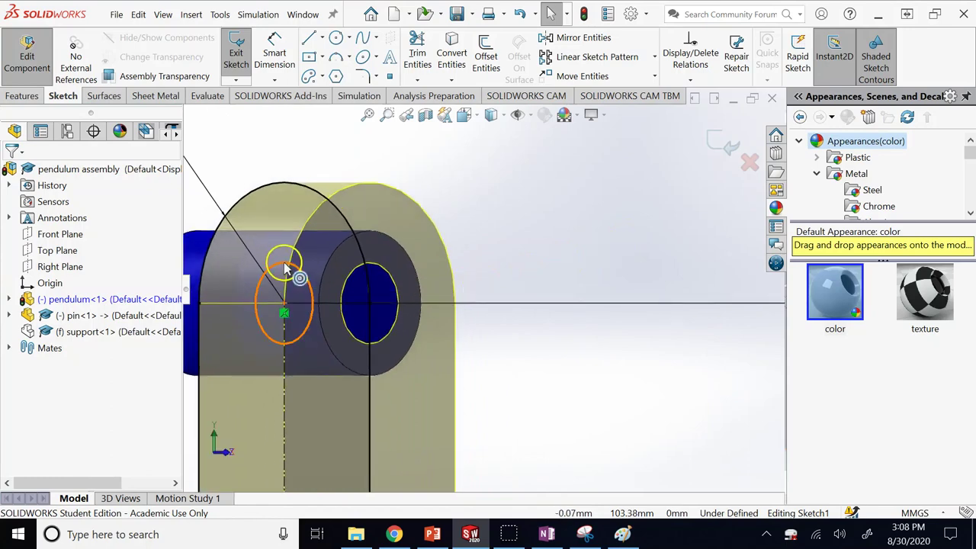
click(284, 263)
scroll(283, 267, up, 2)
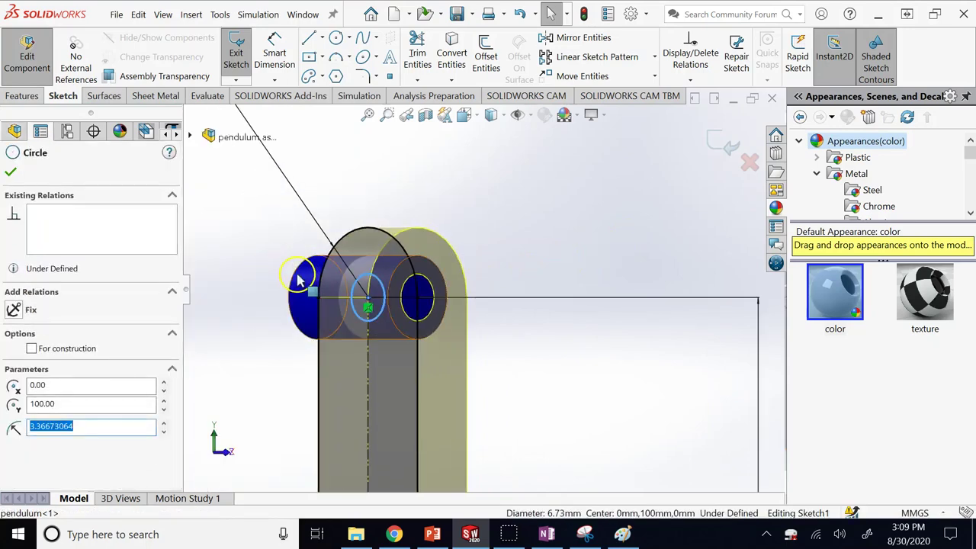
key(Escape)
ctrl+click(298, 281)
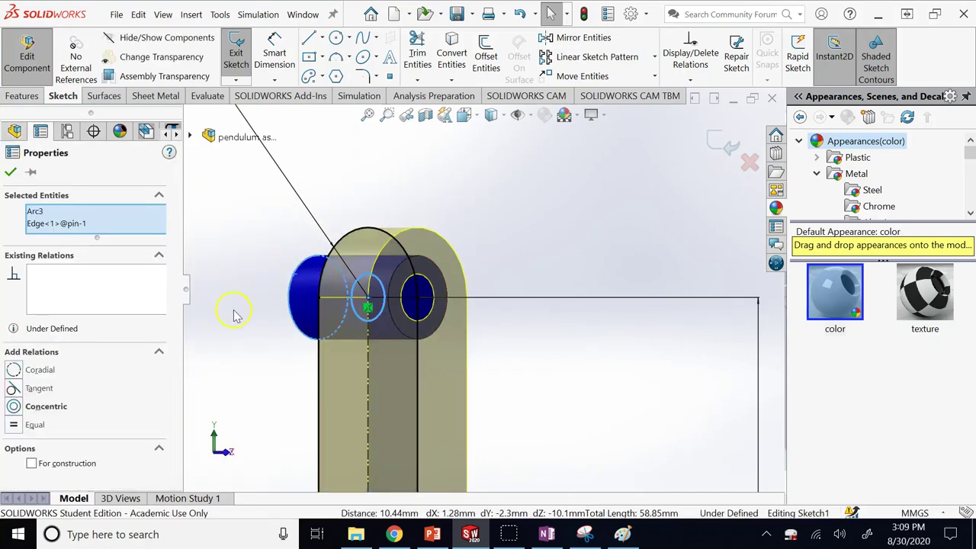
click(30, 424)
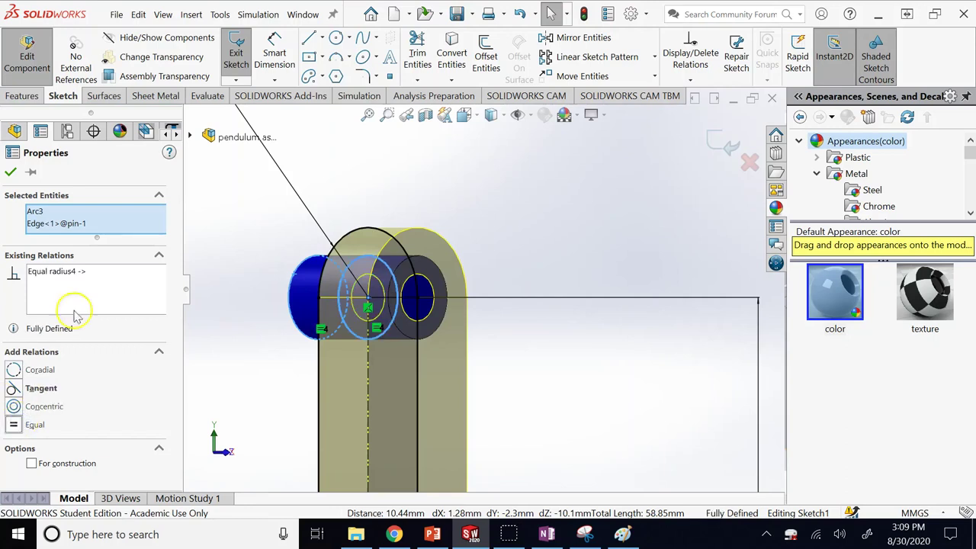
click(11, 173)
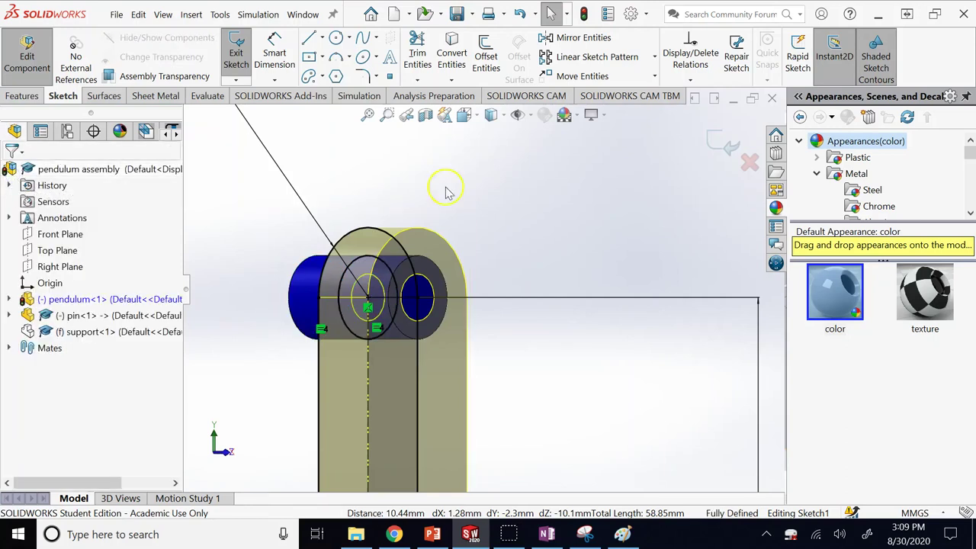
click(715, 145)
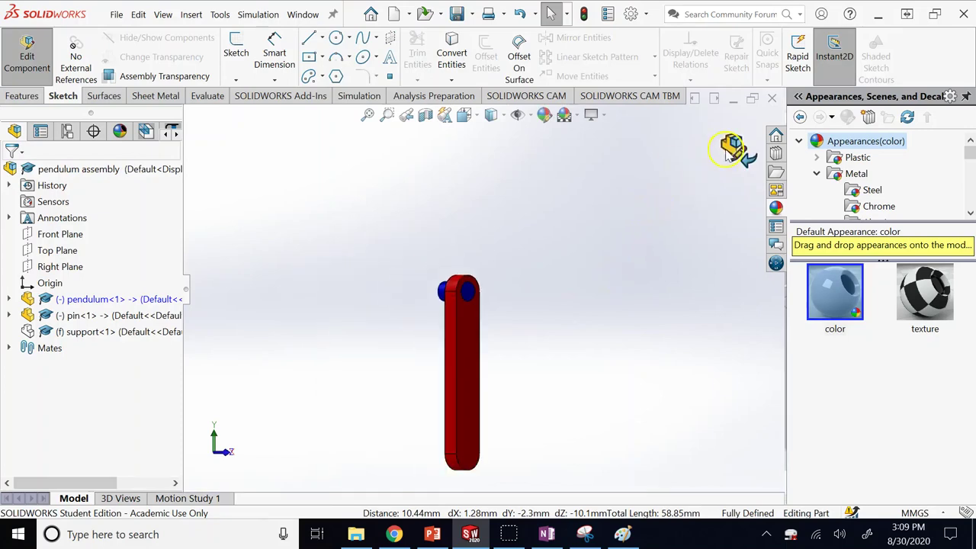
click(730, 148)
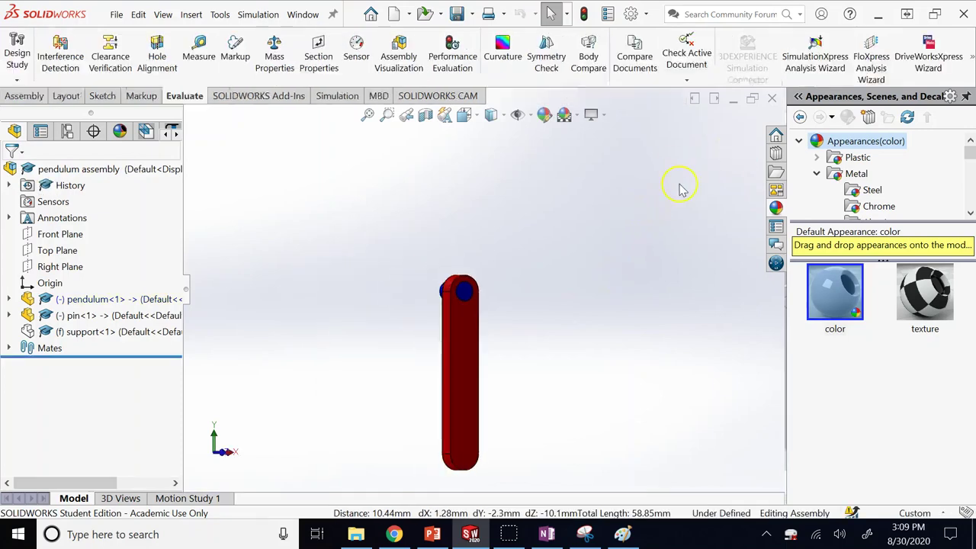
Show the support component again, and save the pendulum assembly together with all its modified parts.
right_click(141, 334)
click(223, 27)
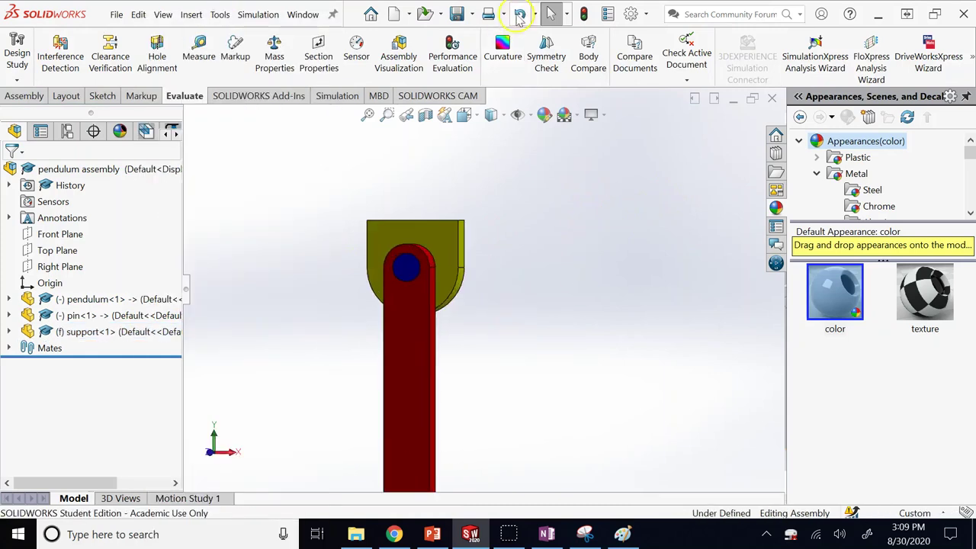
click(457, 14)
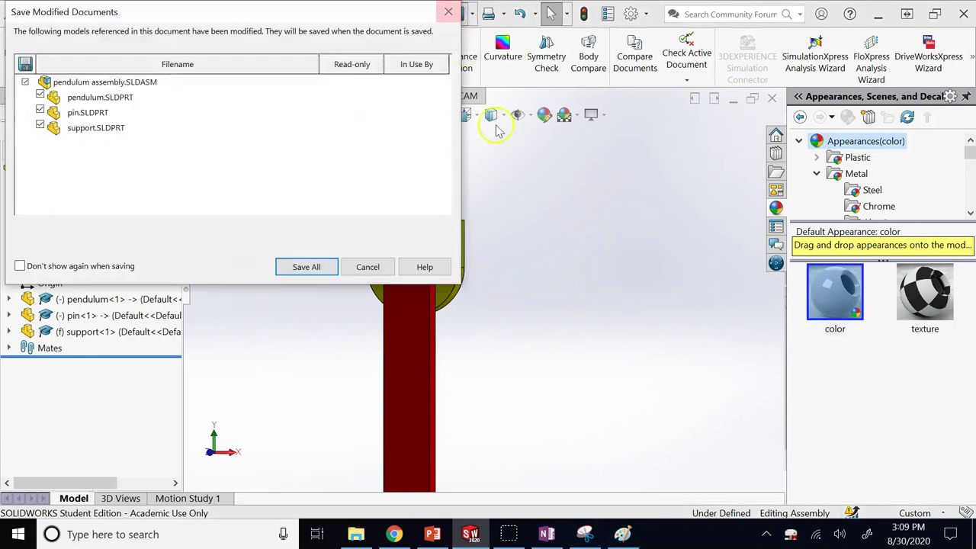
click(308, 268)
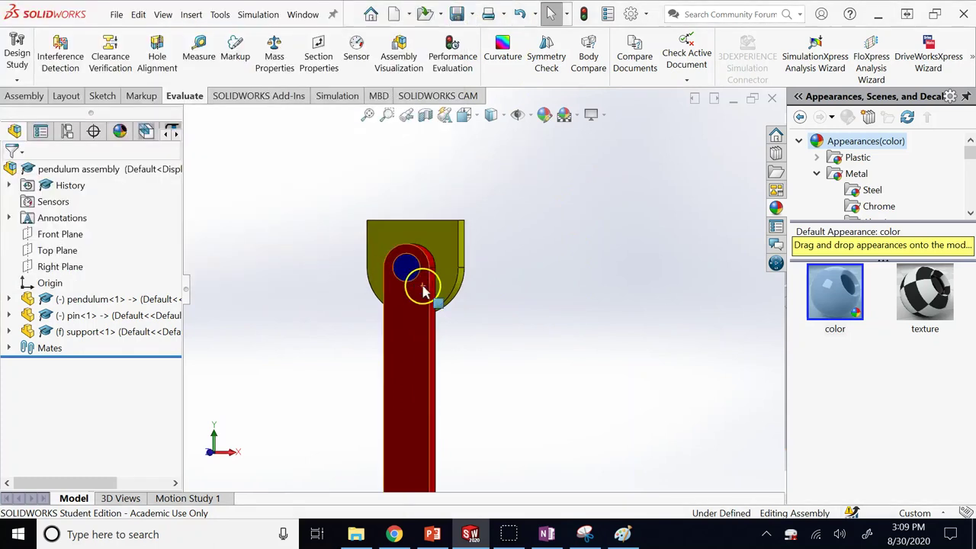
scroll(519, 288, down, 4)
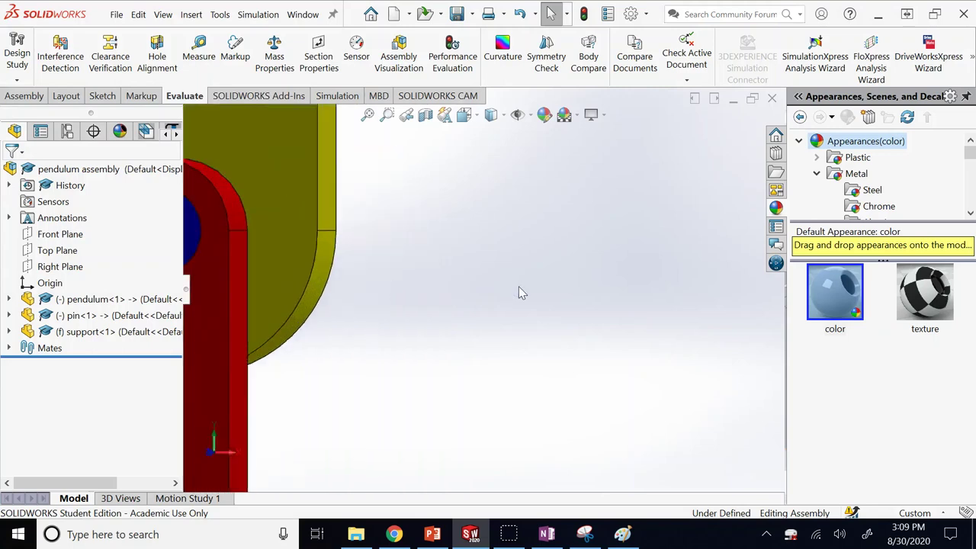
scroll(518, 286, up, 4)
scroll(403, 270, down, 5)
scroll(393, 346, up, 7)
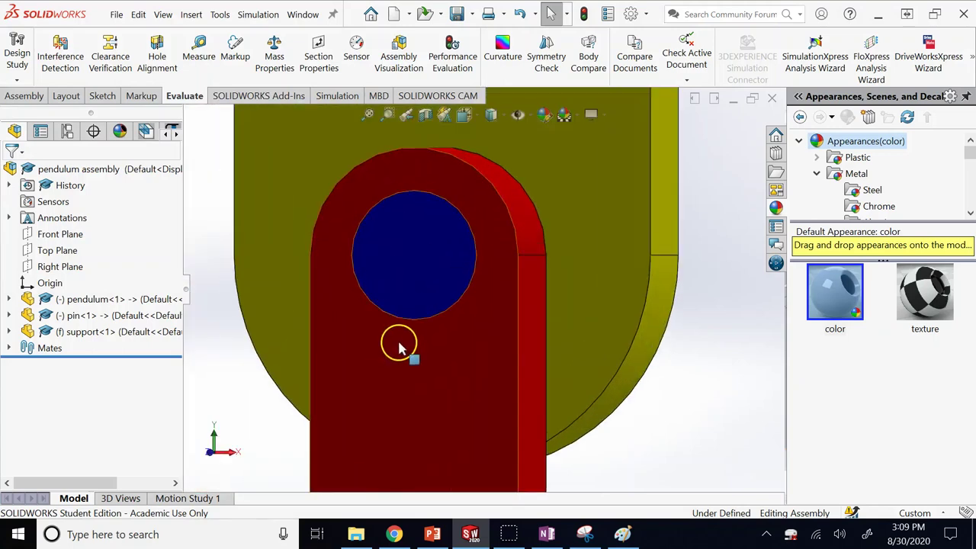
middle_drag(412, 337, 496, 451)
Switch to PowerPoint and review the "Editing/Adding Assembly Components" slide, including the new part icon in its title.
click(432, 533)
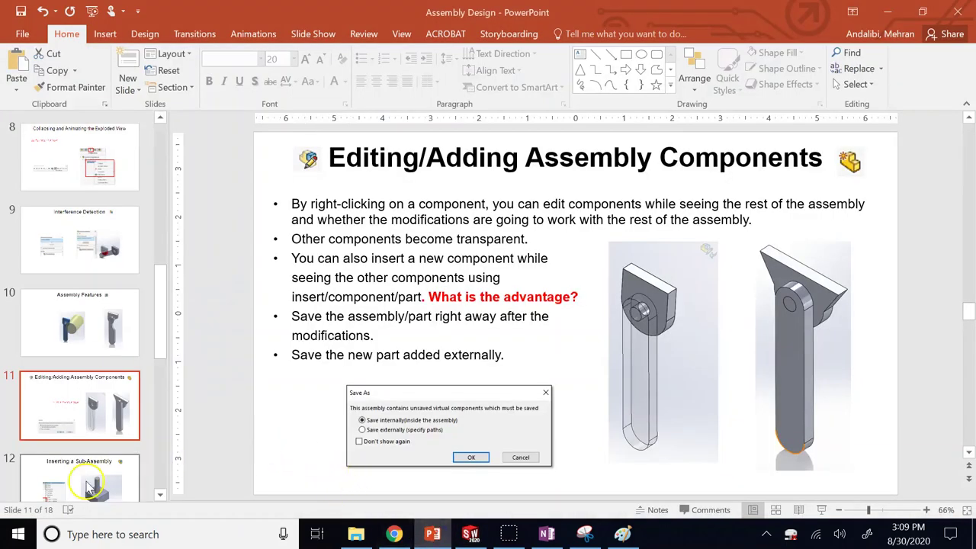
click(88, 488)
click(84, 346)
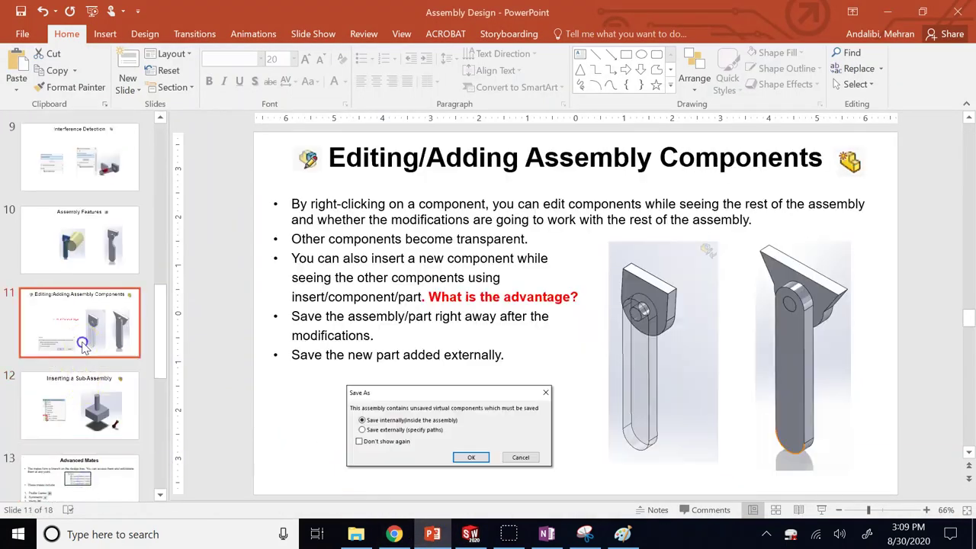
click(854, 162)
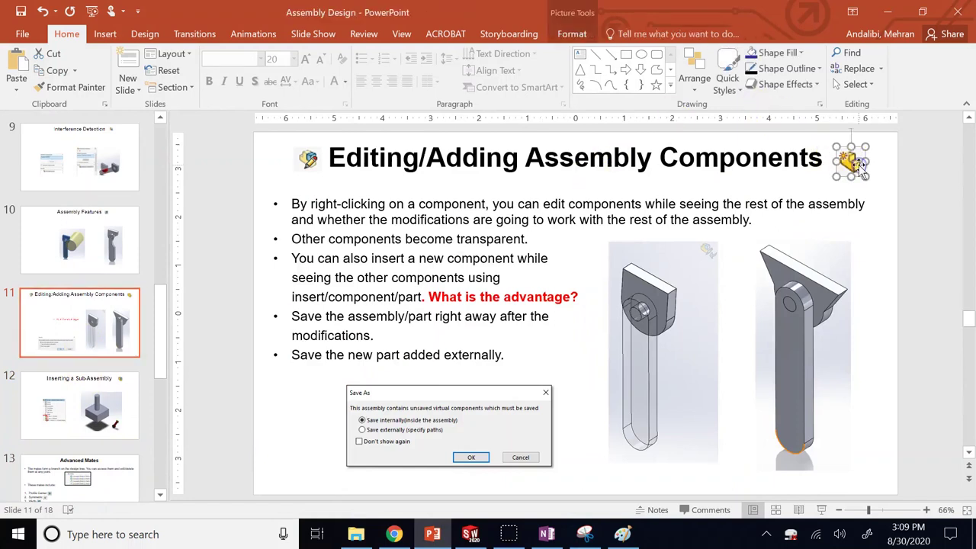
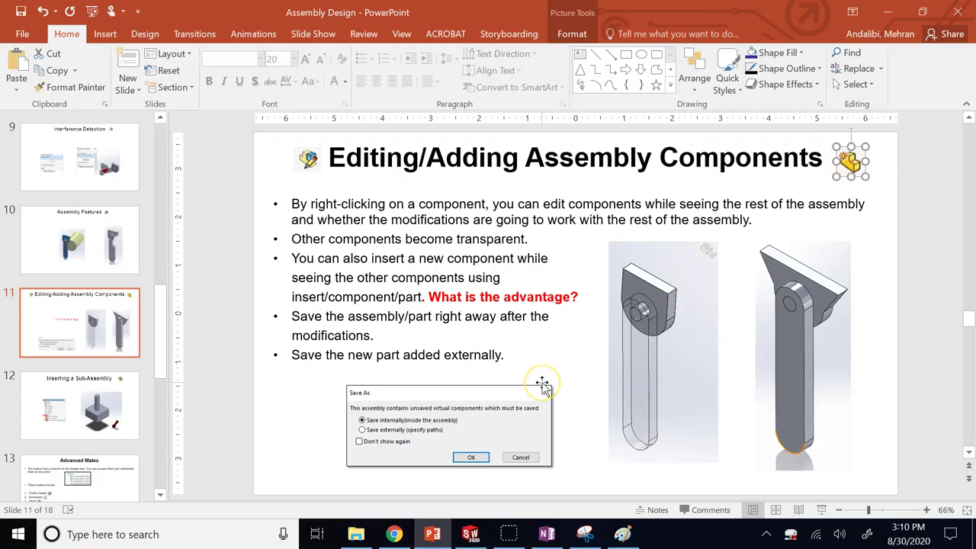
Return to SOLIDWORKS, delete the pin component from the pendulum assembly, and dismiss the resulting rebuild report.
click(484, 533)
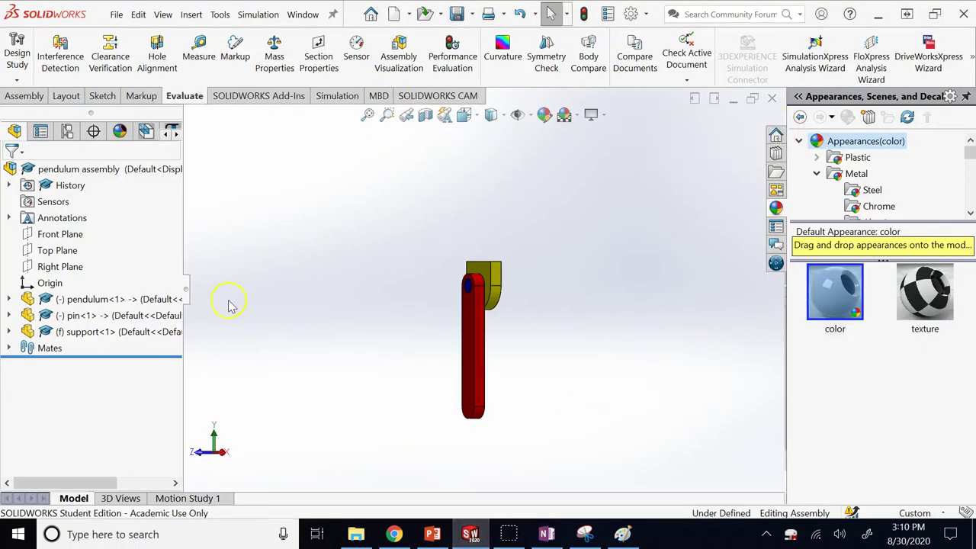
right_click(145, 315)
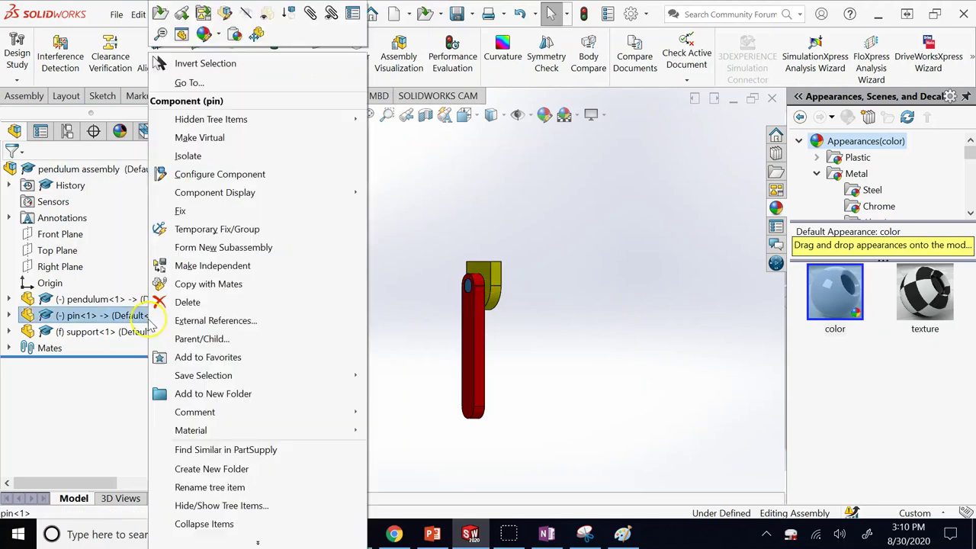
click(183, 301)
click(856, 229)
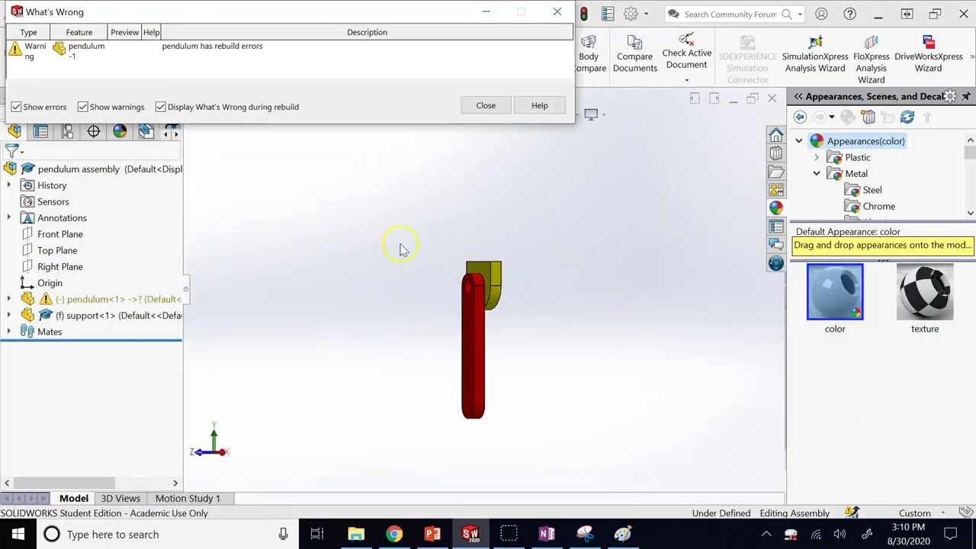
click(482, 106)
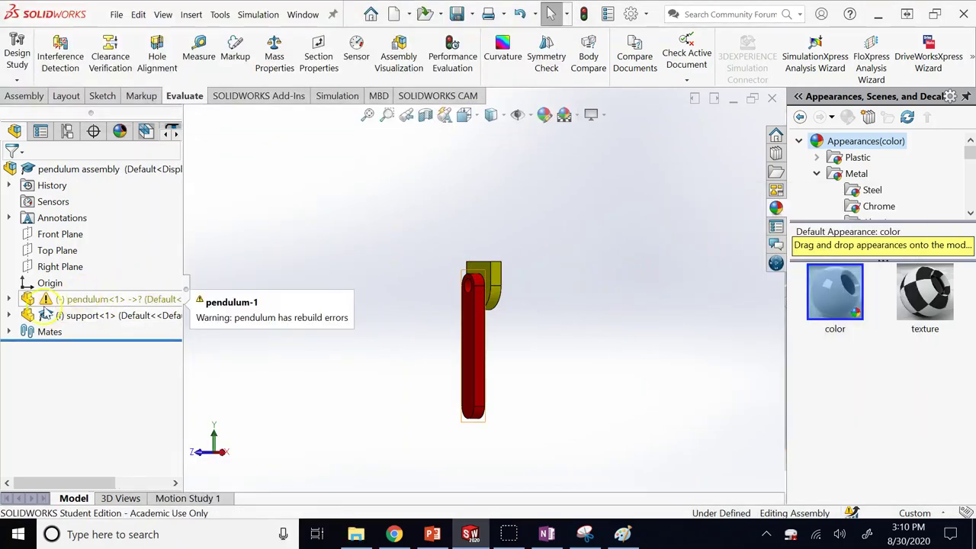
Open the sketch under the pendulum's Boss-Extrude1 for editing within the assembly.
click(9, 331)
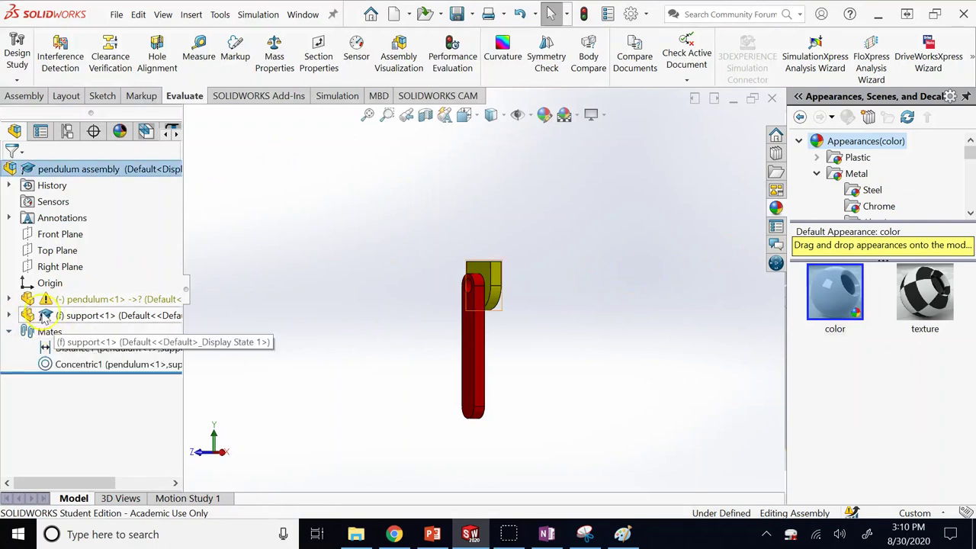
click(9, 299)
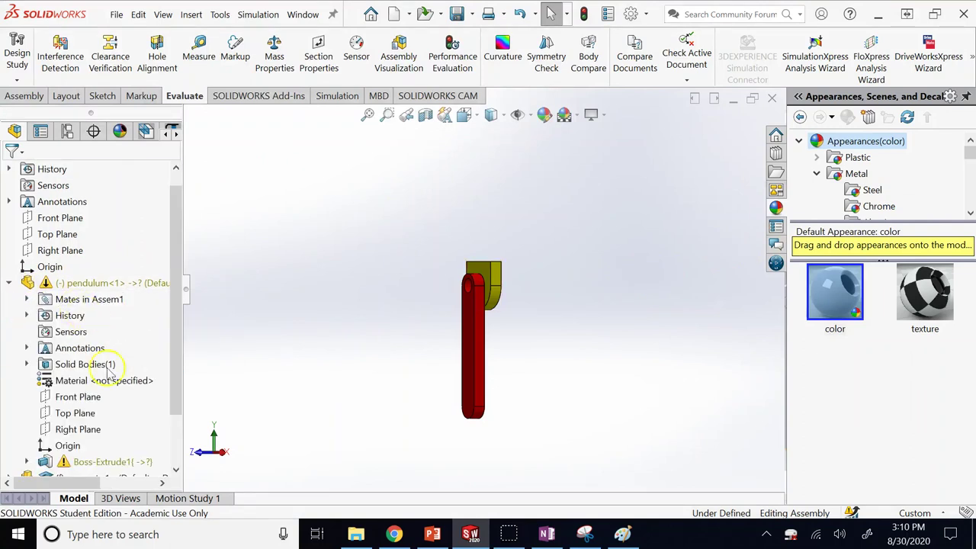
scroll(143, 396, down, 2)
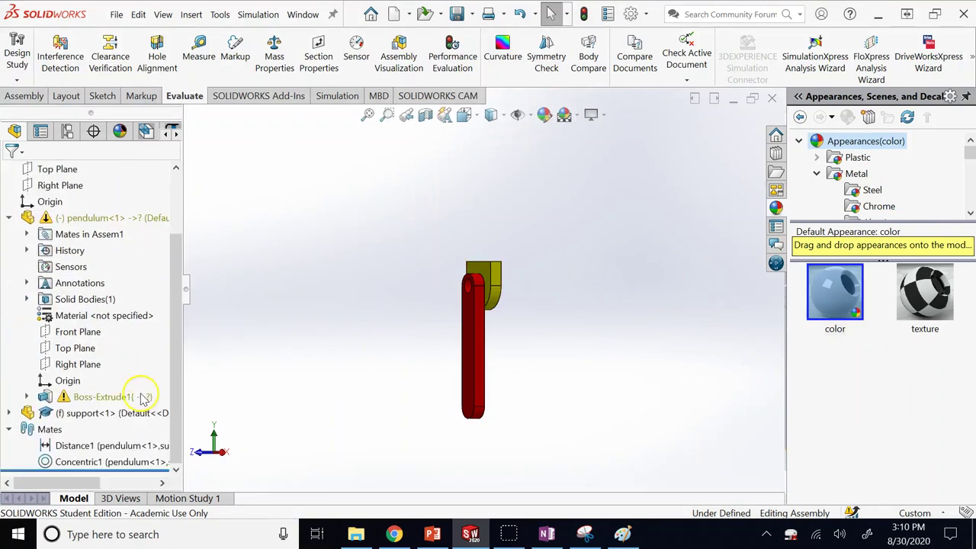
click(27, 396)
click(101, 412)
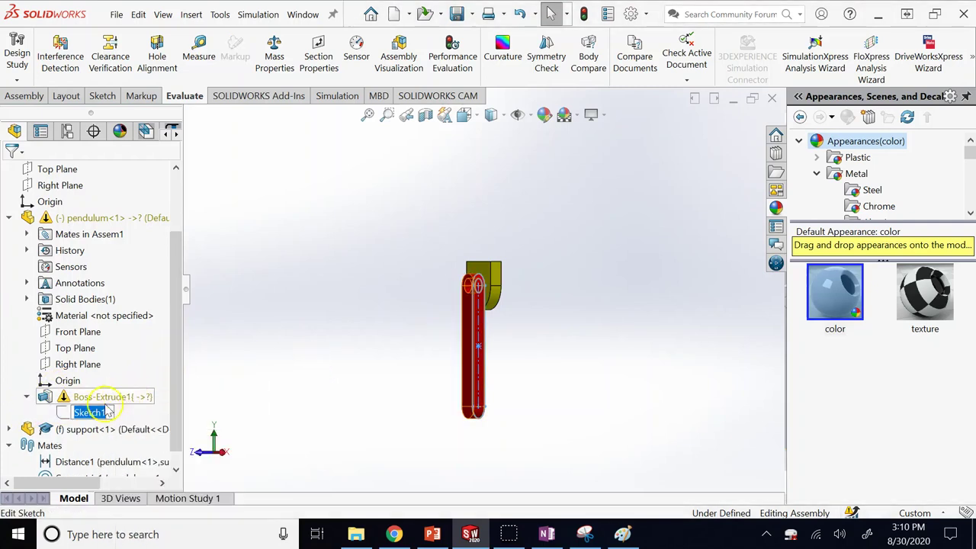
click(77, 412)
click(79, 397)
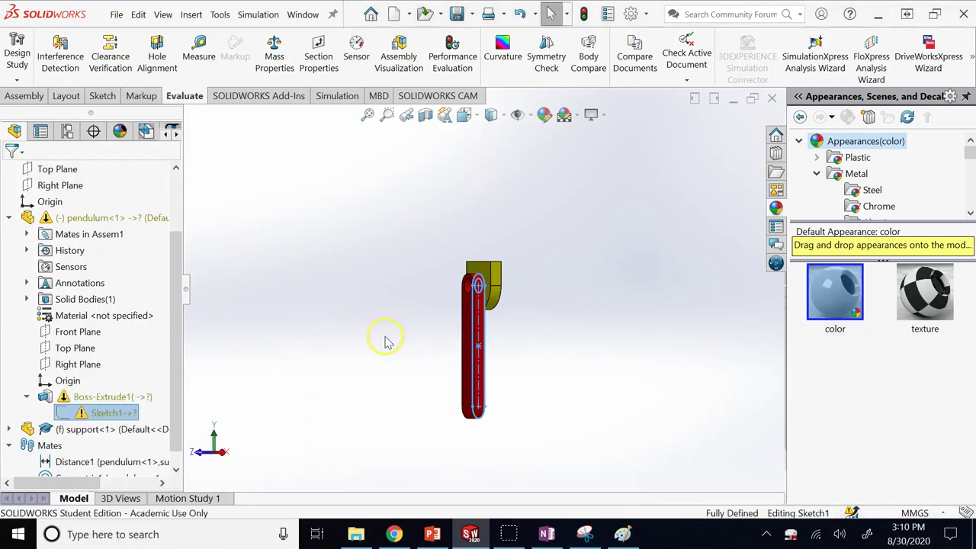
Delete the equal-radius relation from the pendulum's hole circle that referred to the deleted pin.
scroll(488, 290, down, 3)
scroll(488, 290, down, 3)
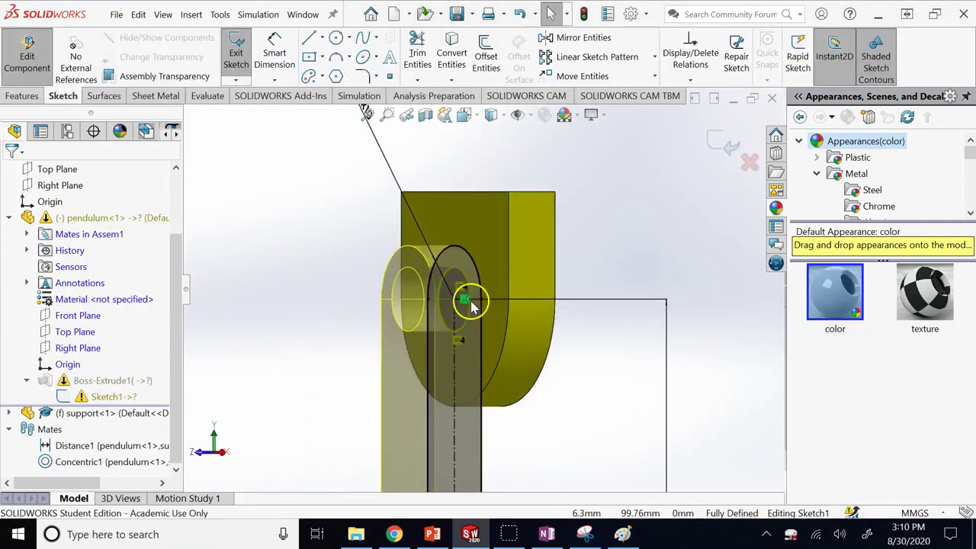
click(461, 291)
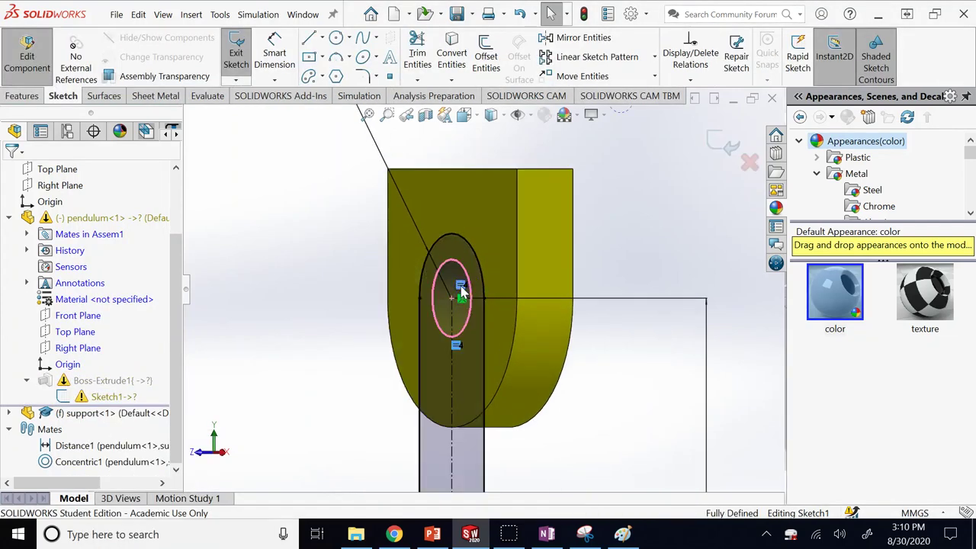
key(Delete)
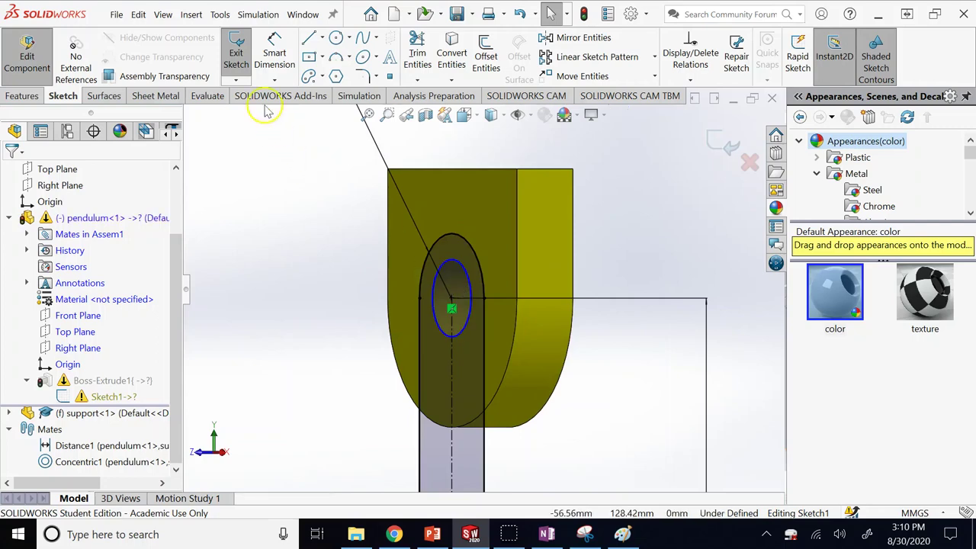
Dimension the hole circle's diameter at 12 mm, and finish editing the pendulum to return to the assembly.
click(274, 57)
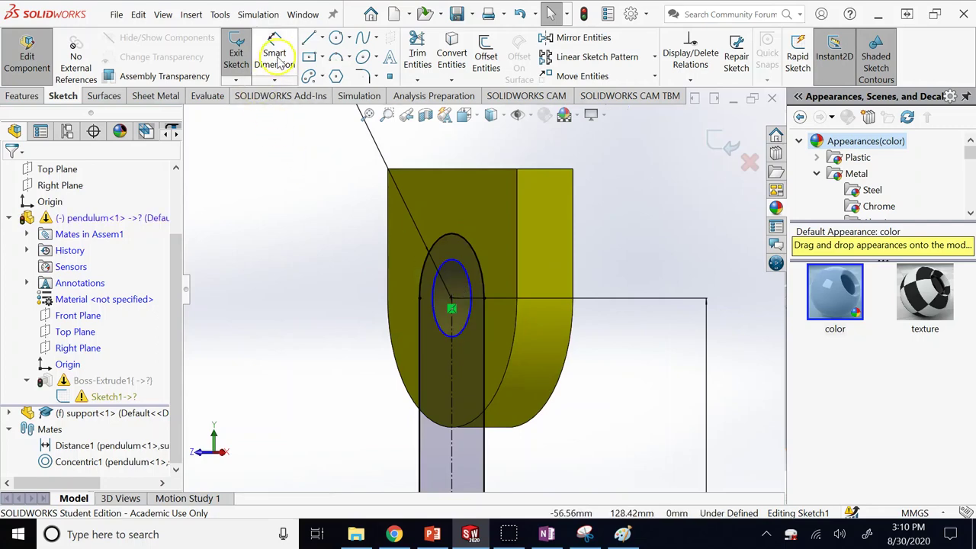
click(464, 283)
click(324, 316)
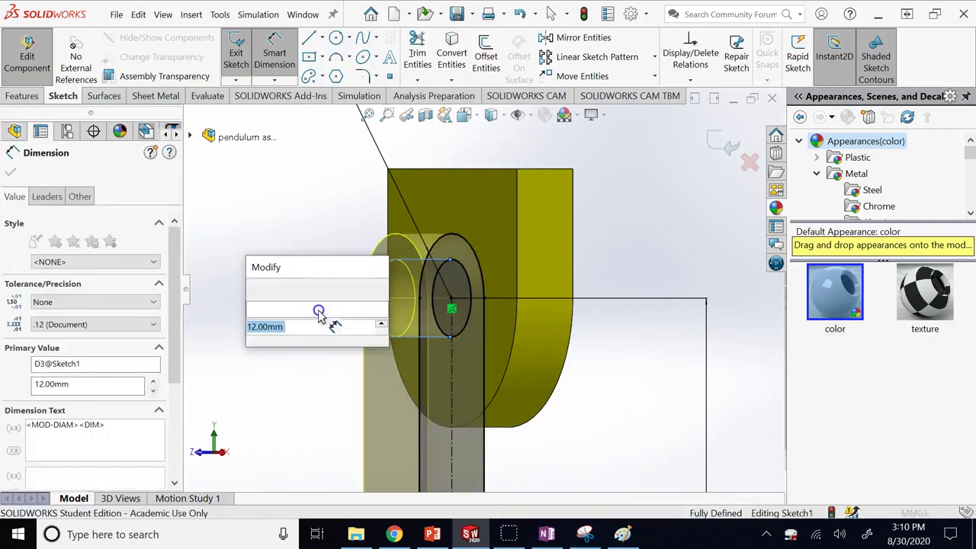
click(254, 288)
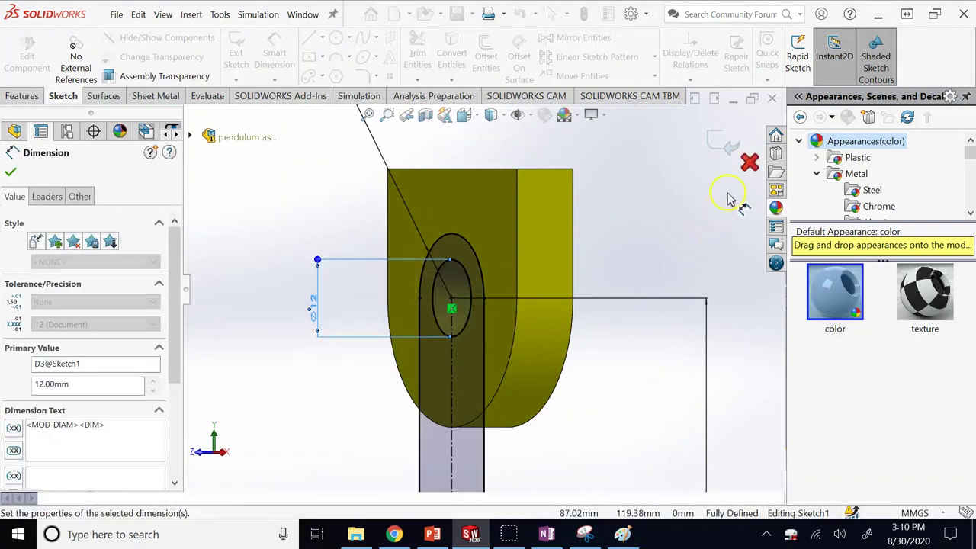
click(732, 149)
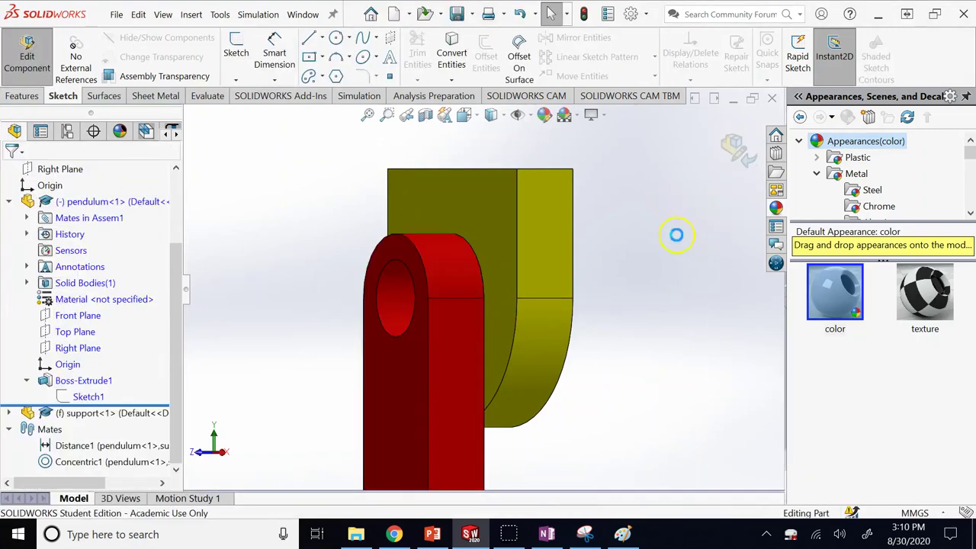
click(732, 147)
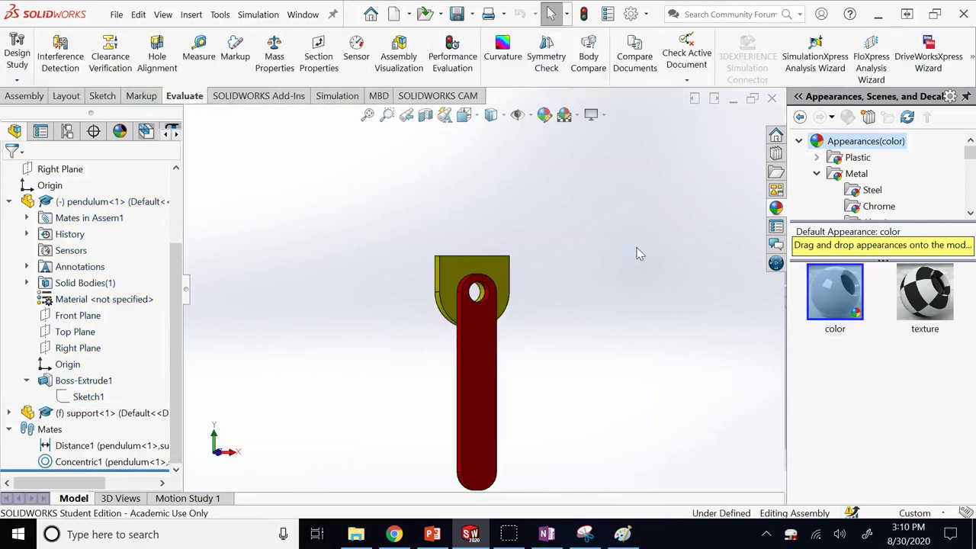
Collapse the pendulum and Mates entries in the assembly's feature tree.
click(8, 203)
click(8, 332)
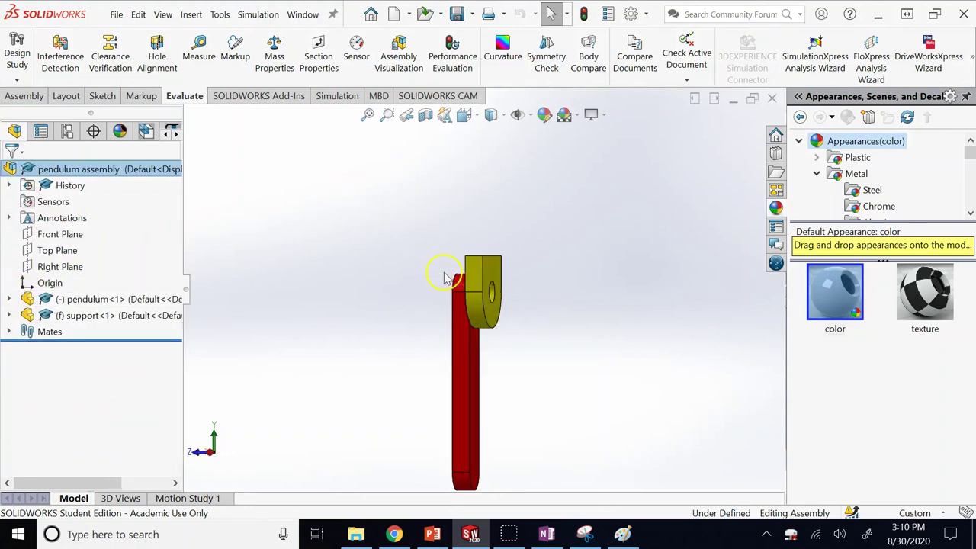
key(Left)
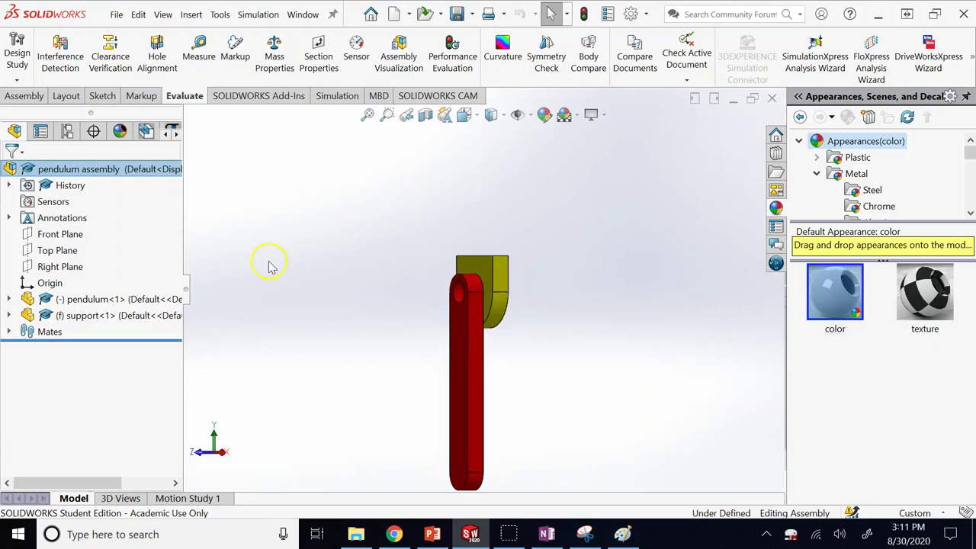
middle_drag(554, 289, 483, 375)
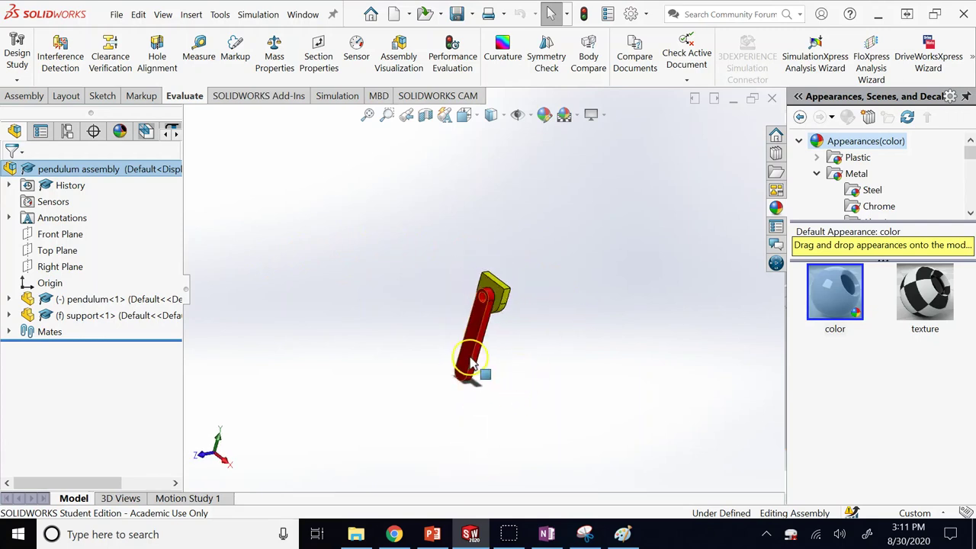
scroll(493, 337, down, 5)
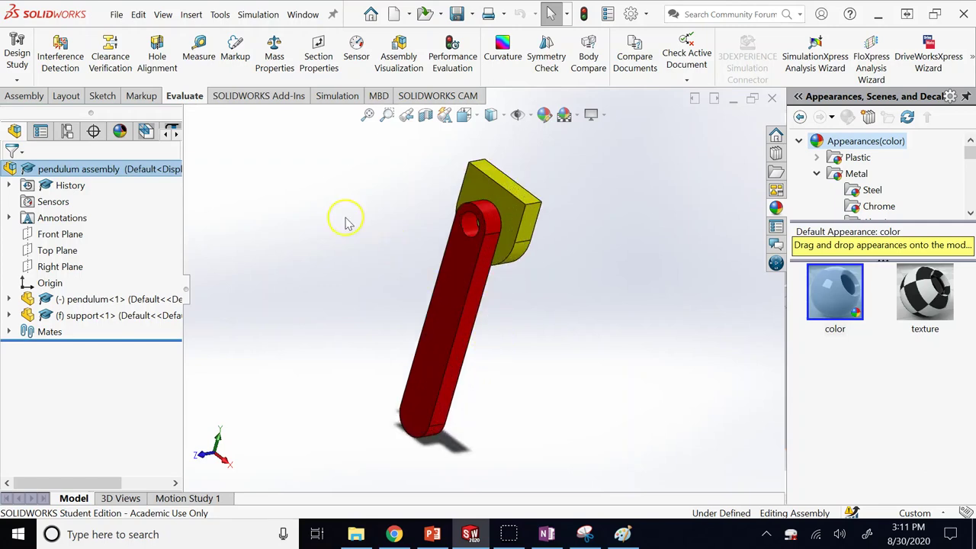
Insert a new empty part into the pendulum assembly.
click(25, 95)
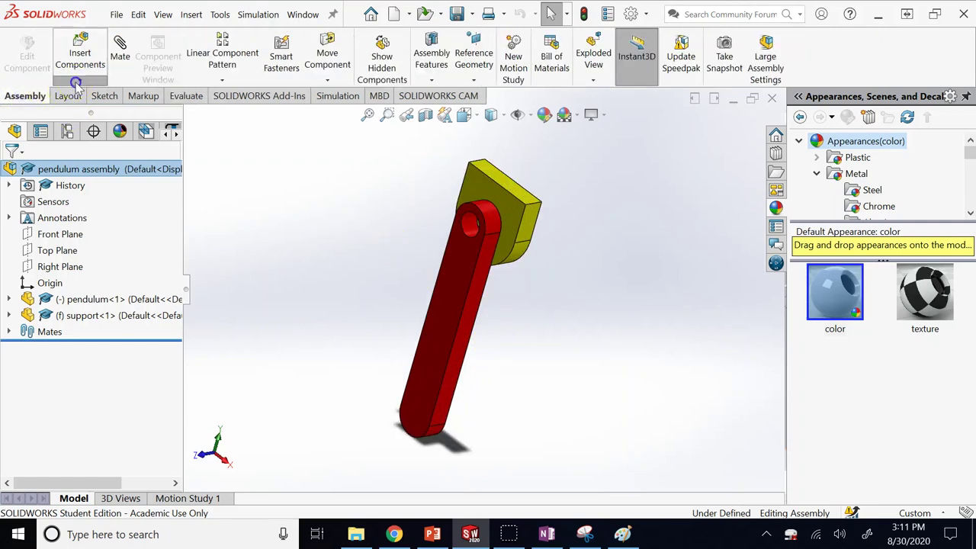
click(78, 80)
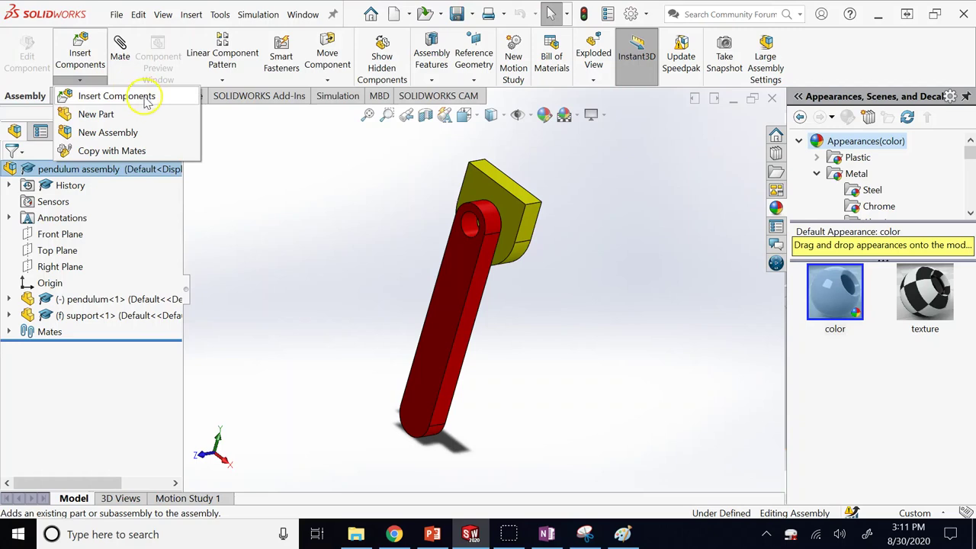
click(96, 114)
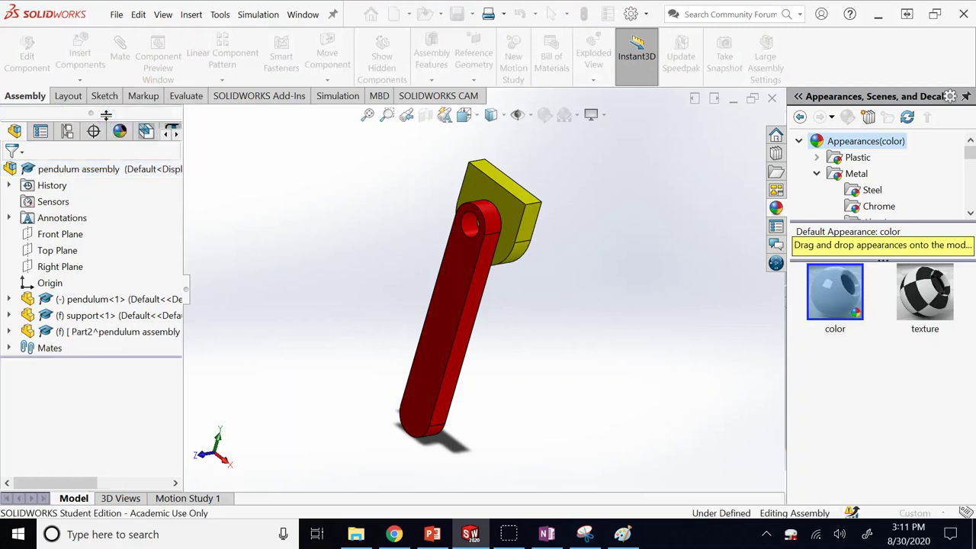
click(253, 202)
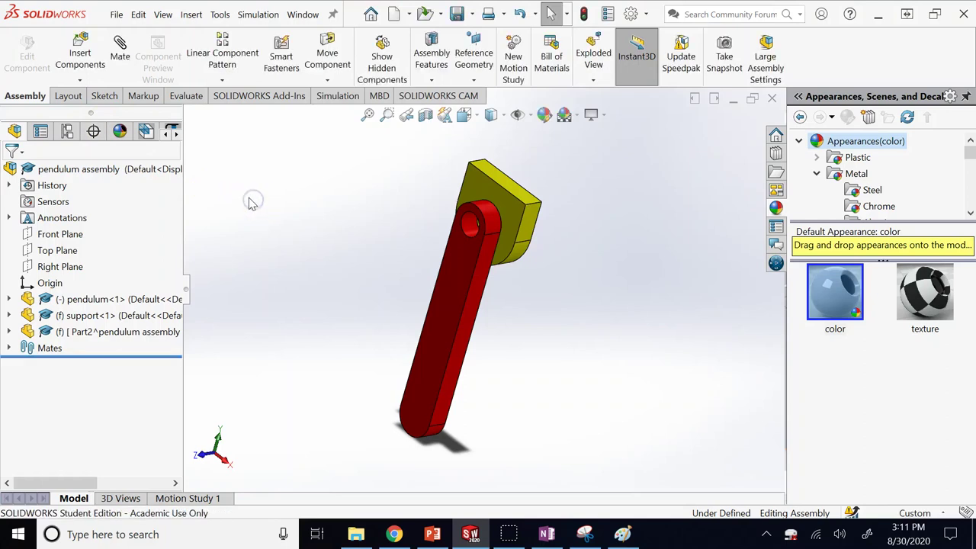
Switch to PowerPoint to review the slide on editing and adding assembly components, and return to the SOLIDWORKS assembly.
click(65, 332)
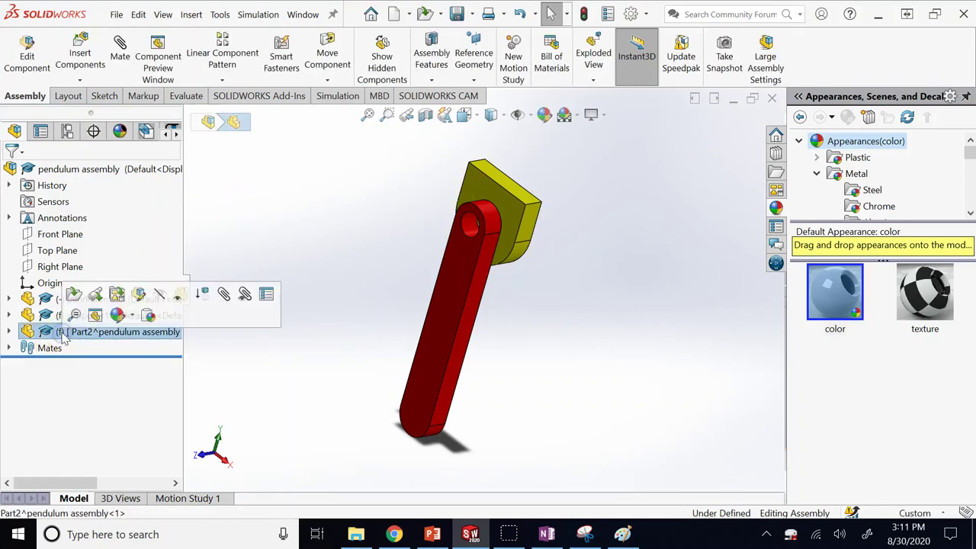
click(279, 193)
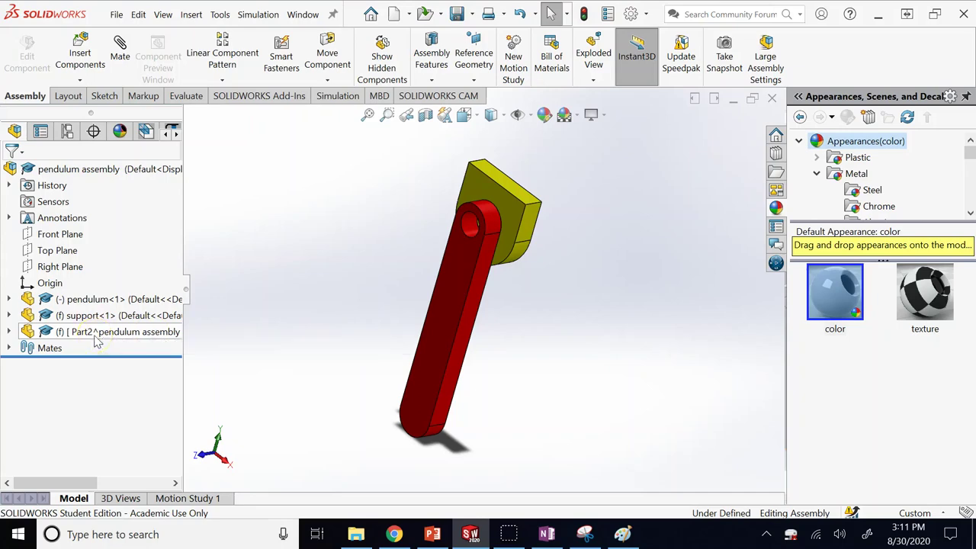
click(430, 533)
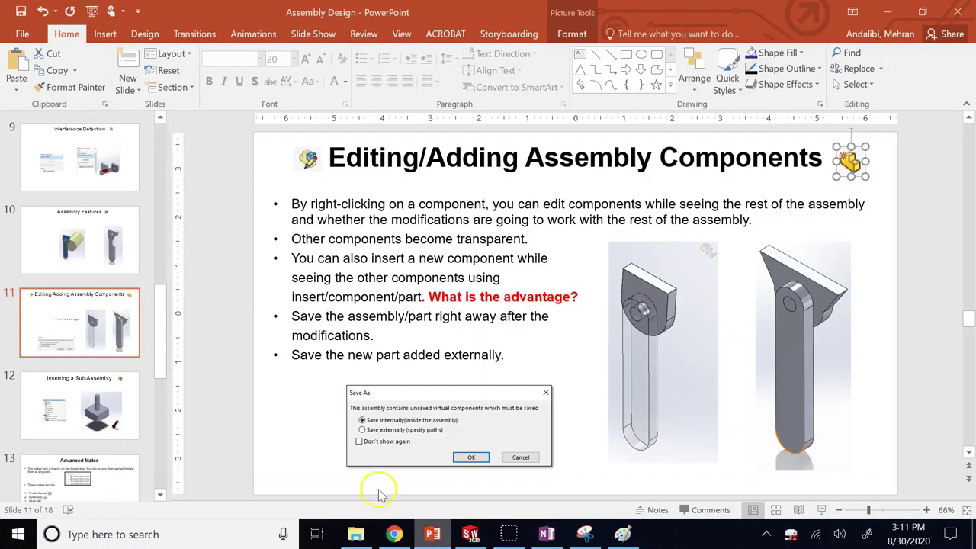
click(443, 339)
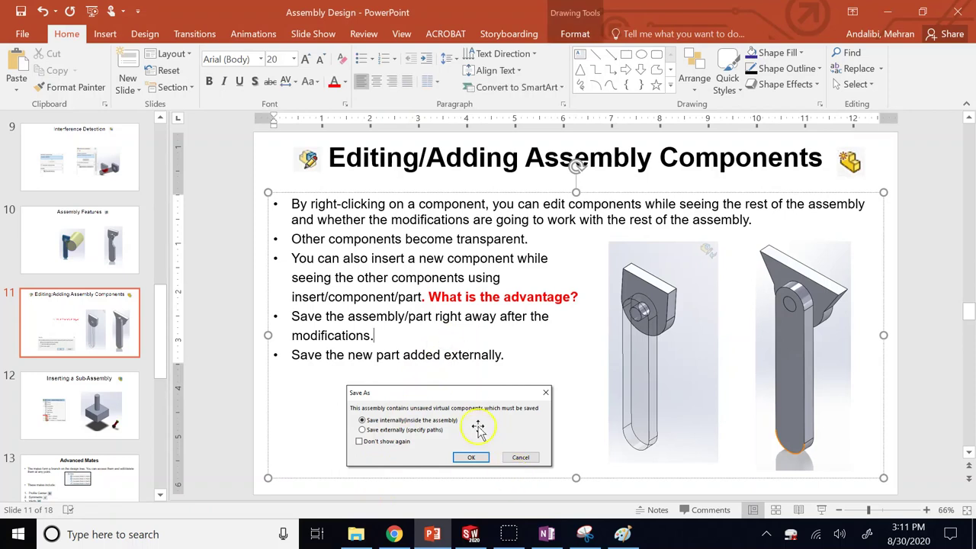
click(470, 533)
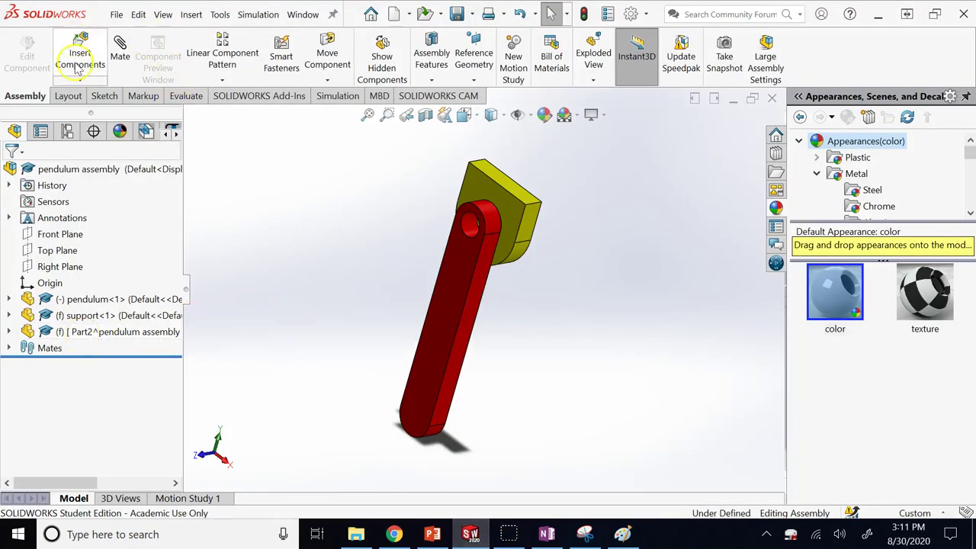
Float the newly inserted empty part so that it is no longer fixed in the assembly.
right_click(65, 337)
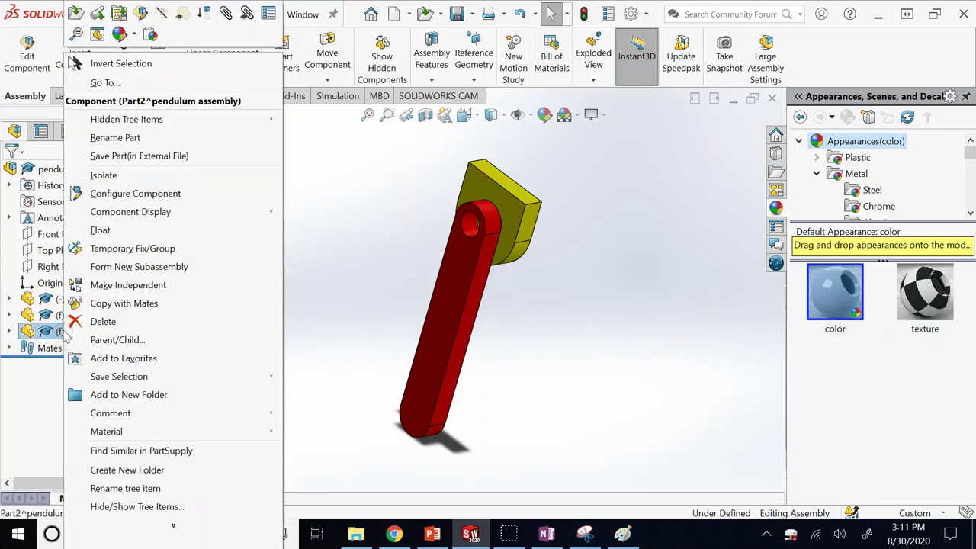
click(126, 230)
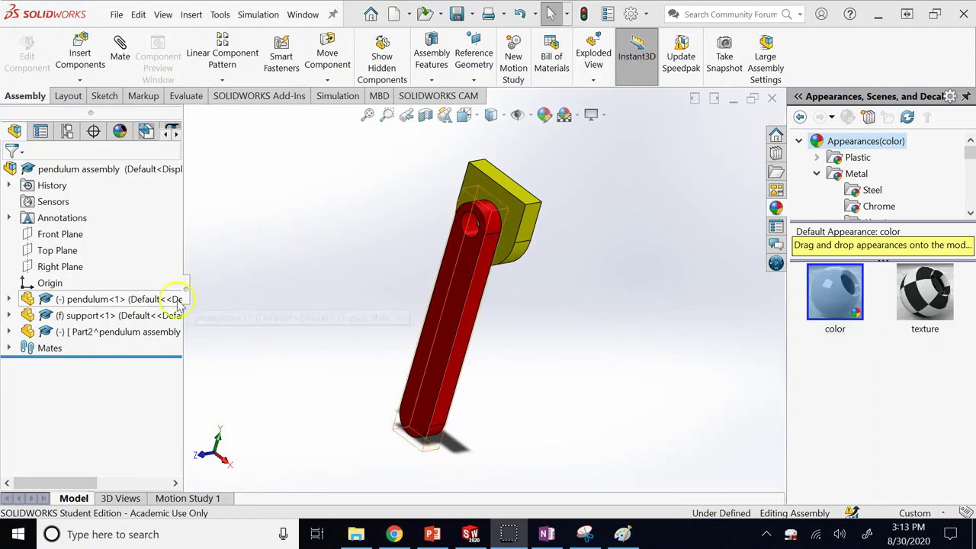
right_click(105, 336)
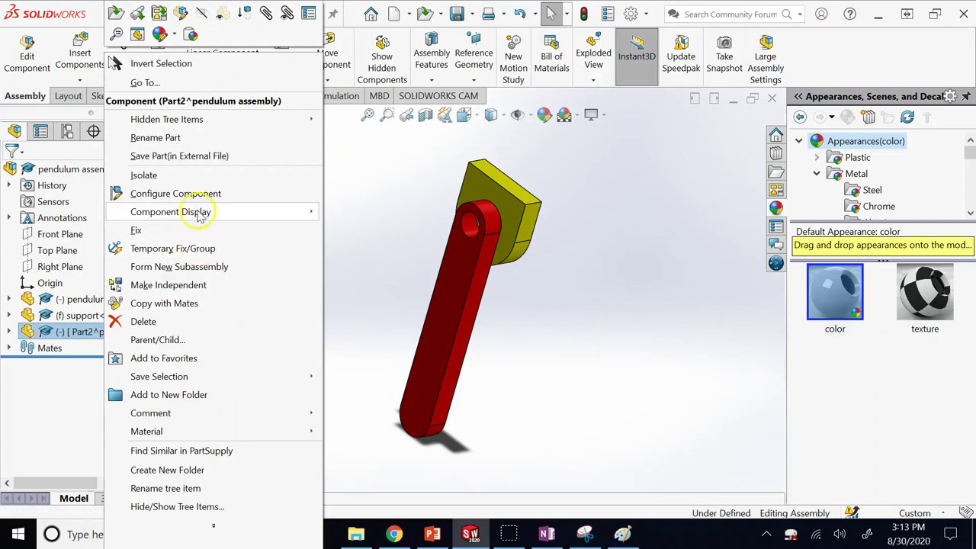
click(344, 185)
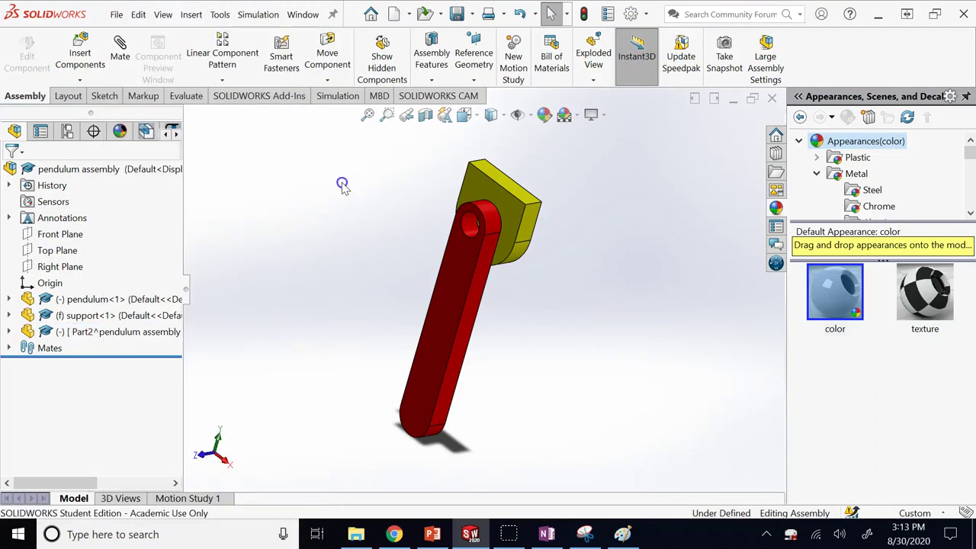
Rename the new virtual part in the assembly's feature tree as rivot.
right_click(104, 333)
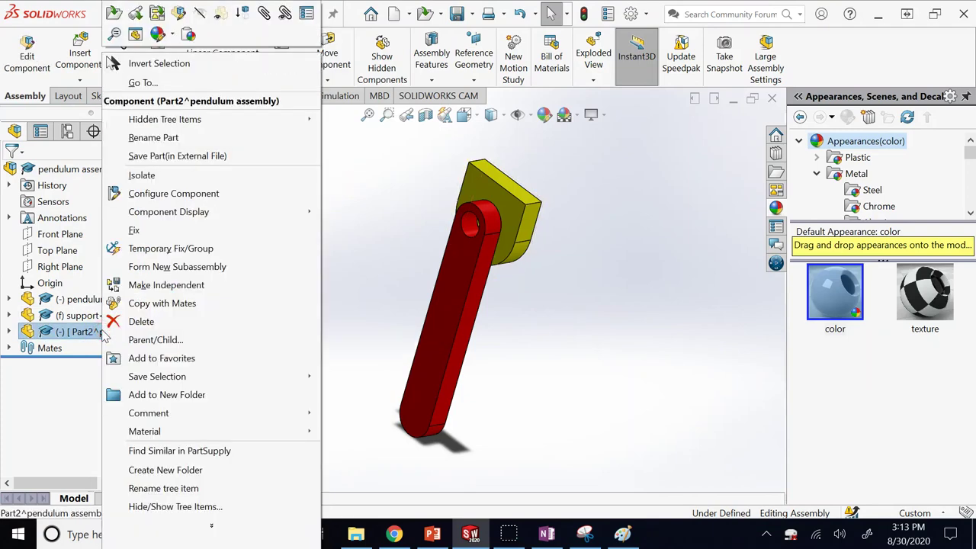
click(179, 137)
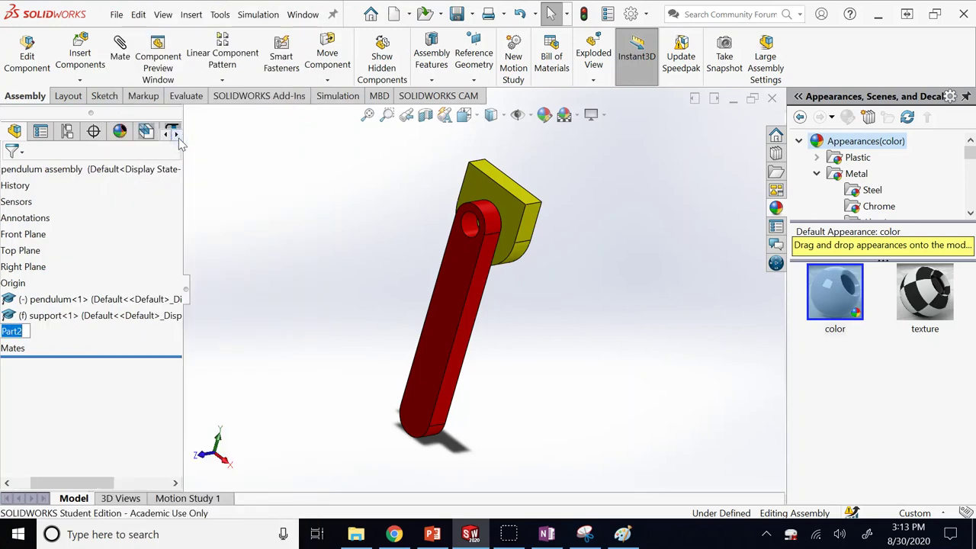
text(p)
key(Return)
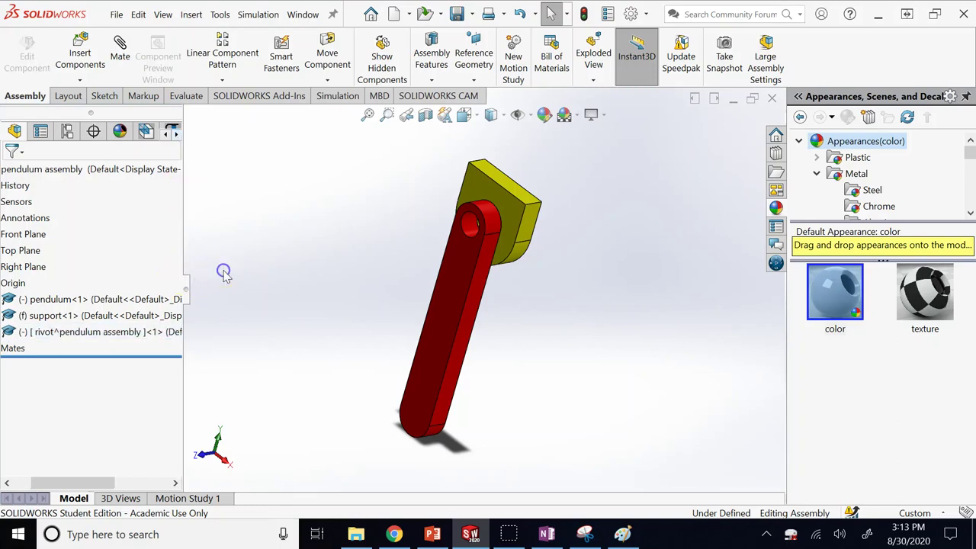
click(24, 480)
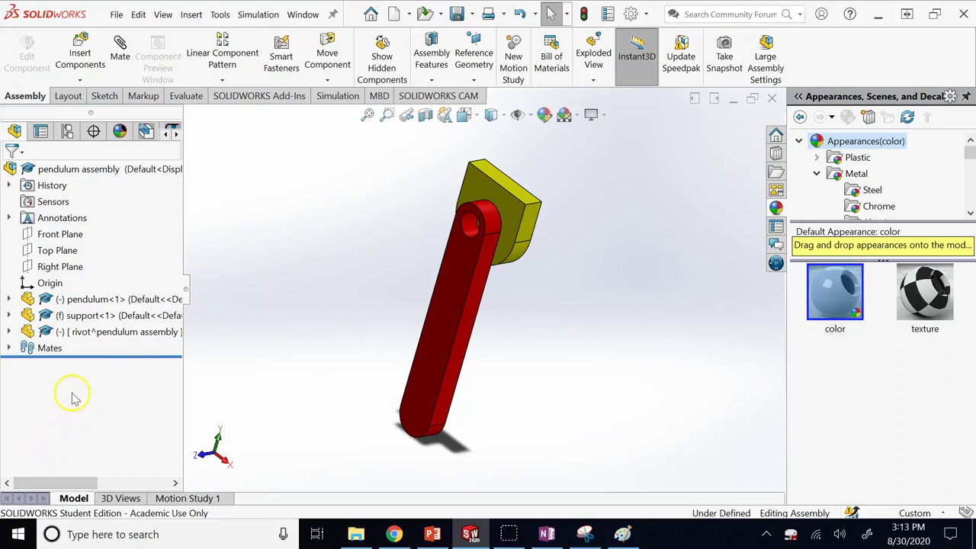
Expand the rivot part in the feature tree and start editing it in the context of the assembly.
click(9, 332)
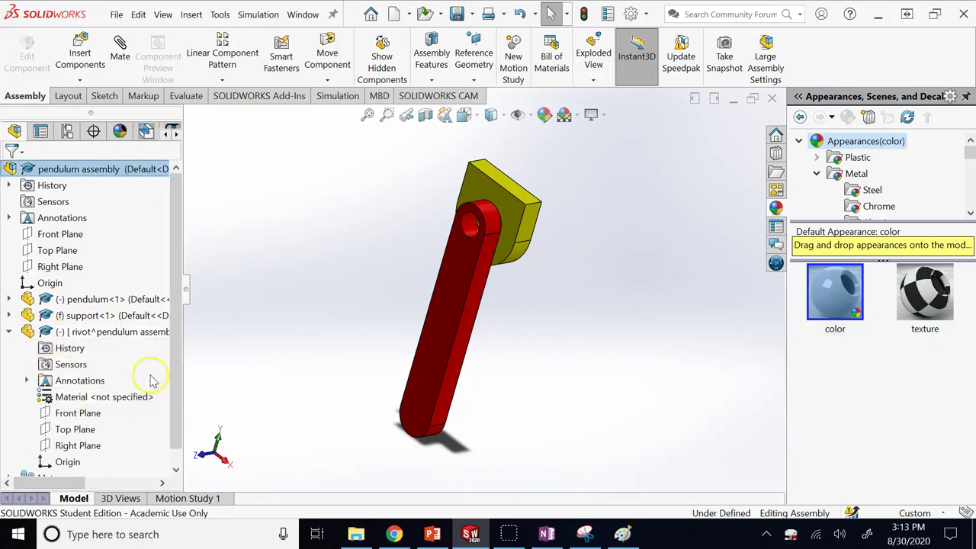
drag(176, 372, 175, 394)
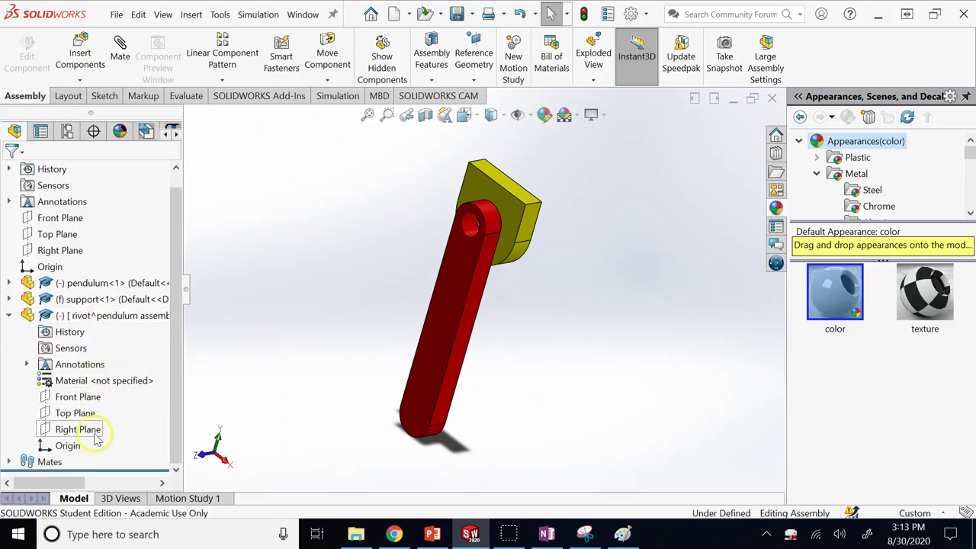
right_click(107, 315)
click(194, 14)
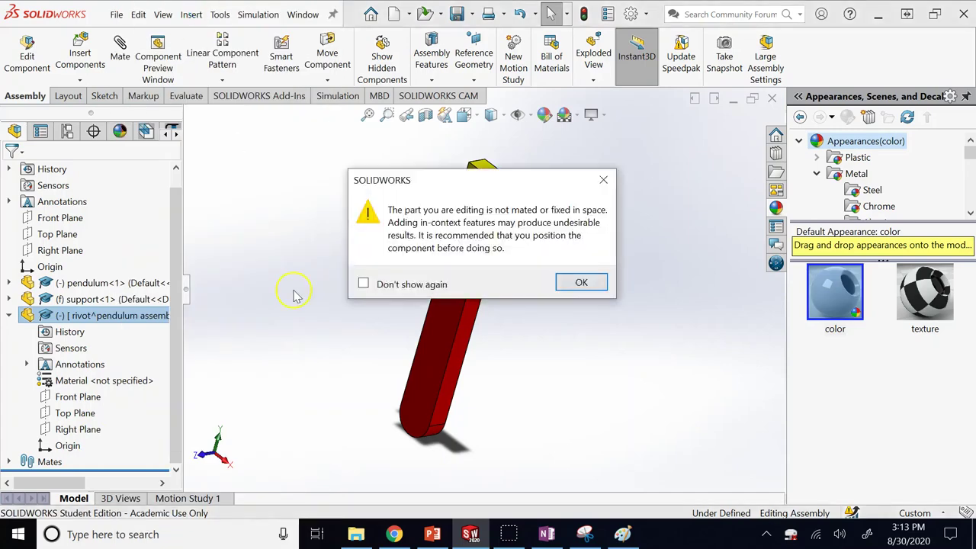
click(581, 281)
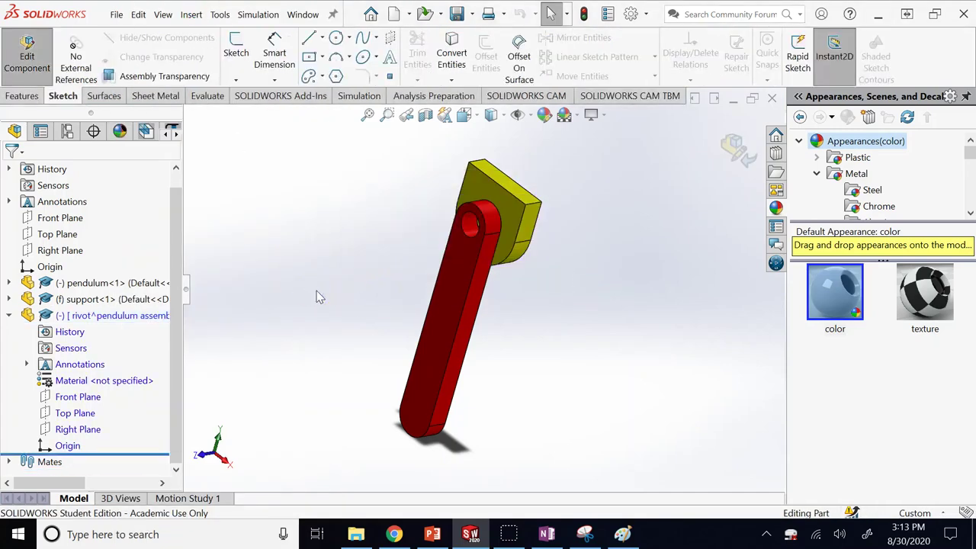
Sketch a circle with a radius of about 6.25 mm on the rivot's Front Plane, away from the pendulum and the origin.
click(77, 396)
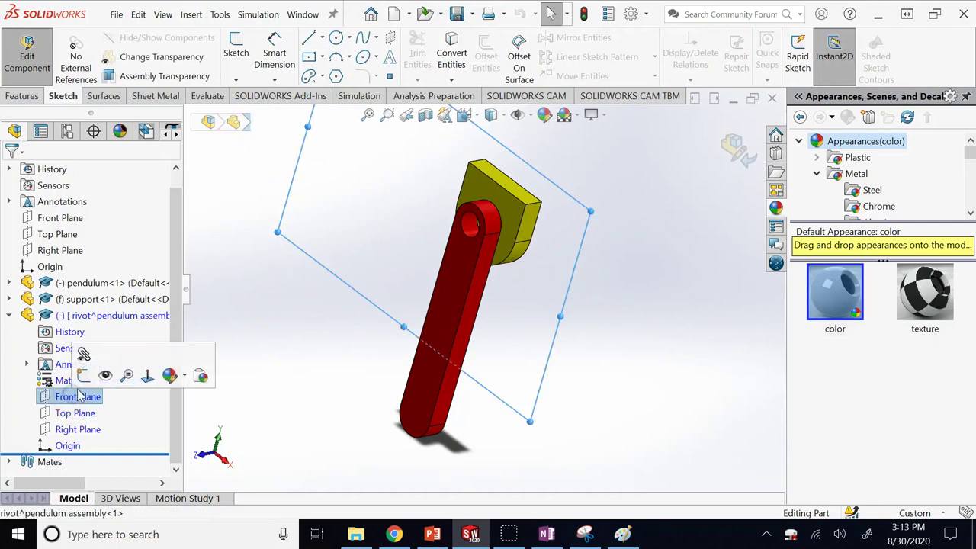
click(83, 375)
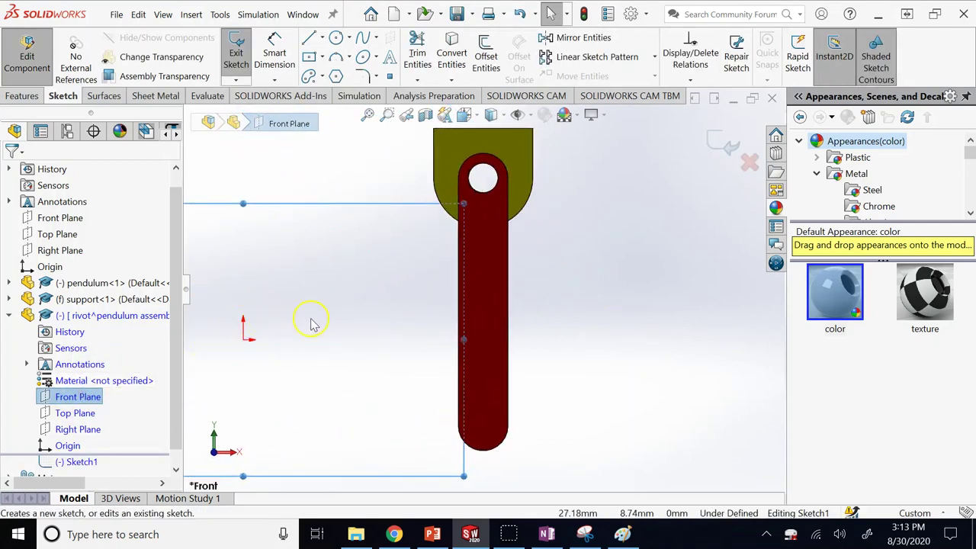
click(336, 37)
scroll(405, 232, down, 3)
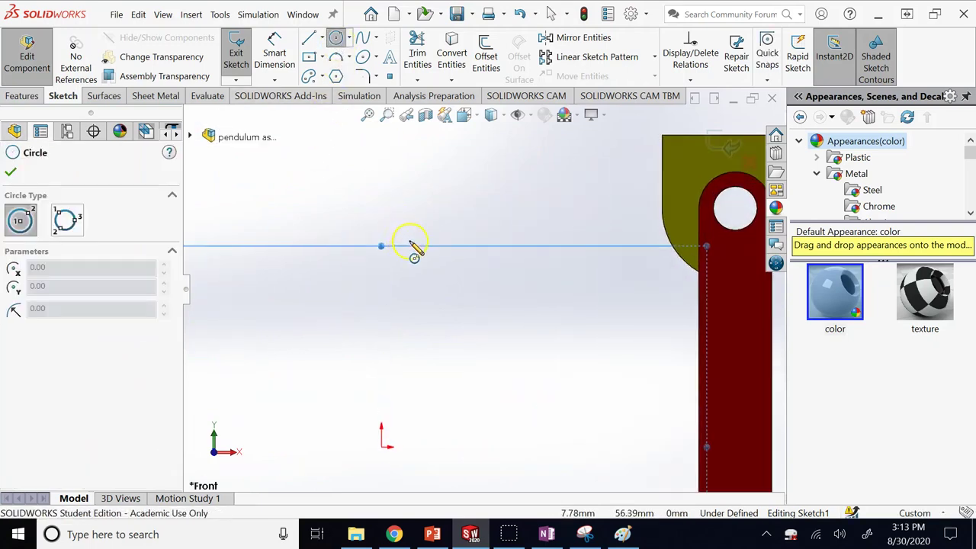
click(516, 345)
click(523, 326)
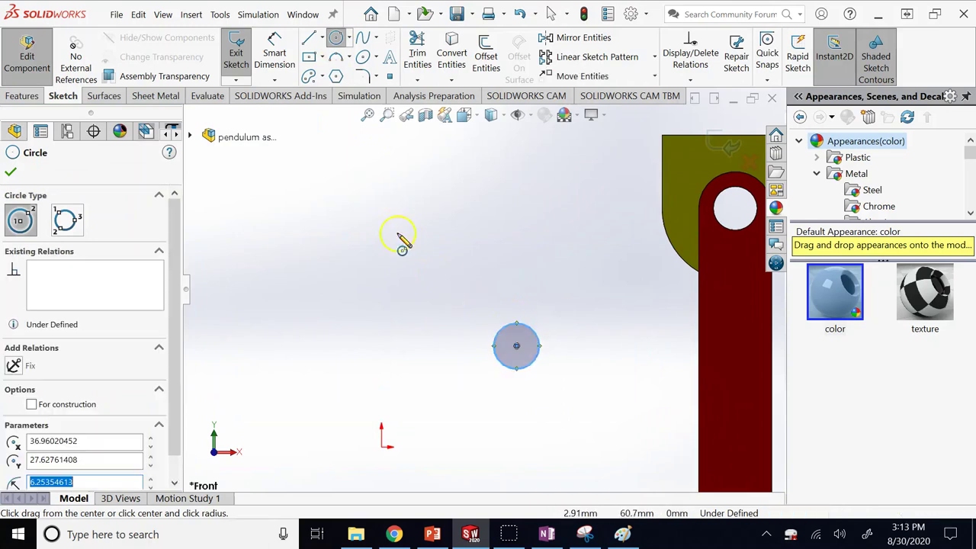
click(335, 37)
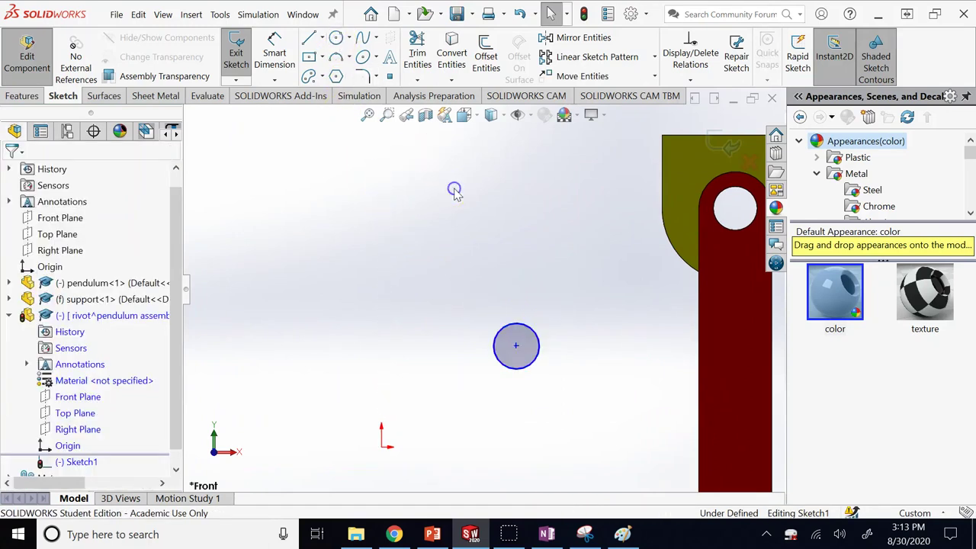
Add an Equal relation between the sketched circle and the edge of the pendulum's hole.
scroll(475, 242, up, 2)
scroll(475, 242, down, 2)
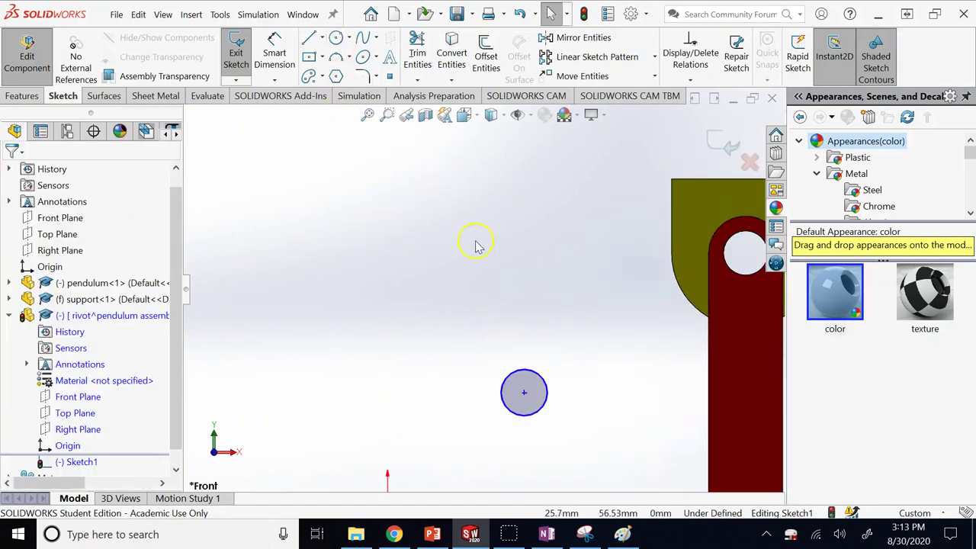
click(526, 375)
ctrl+click(733, 244)
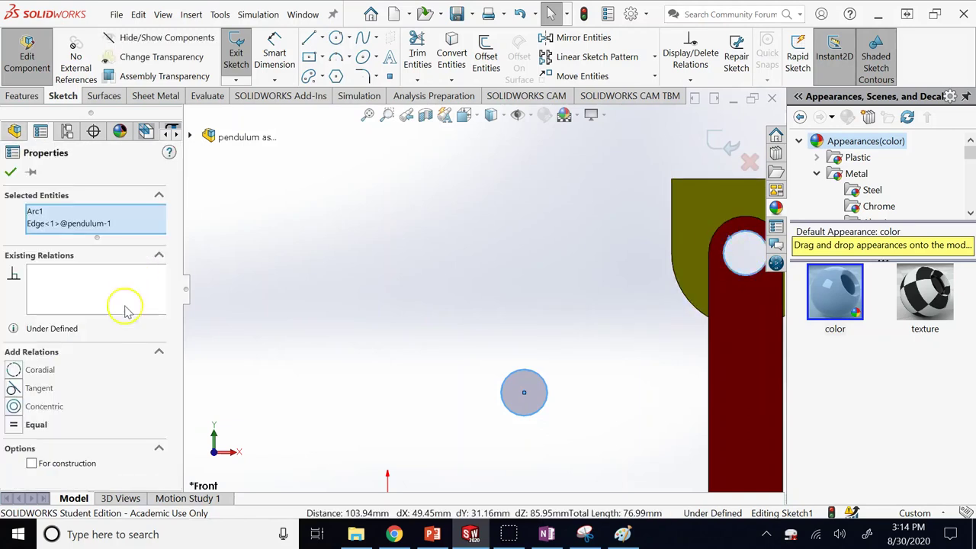
click(14, 425)
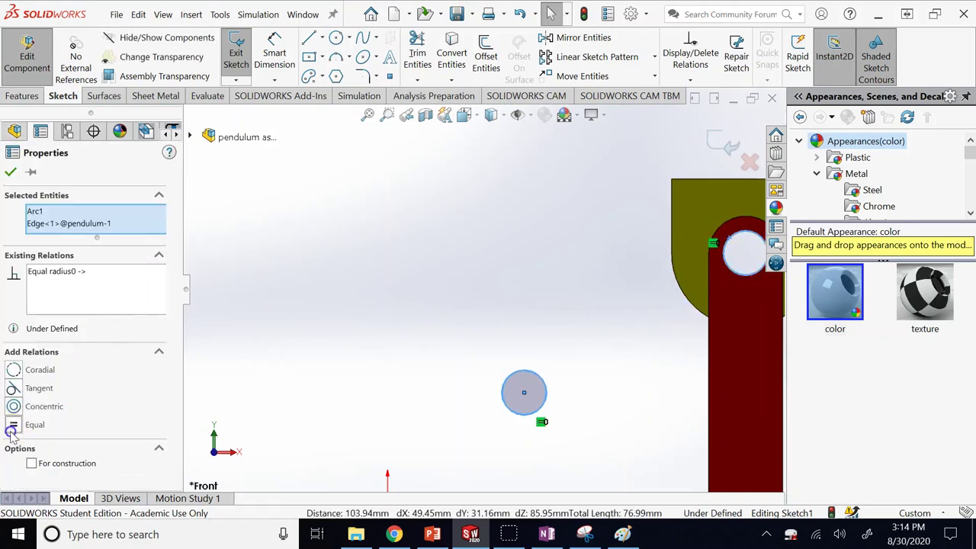
click(10, 172)
key(f)
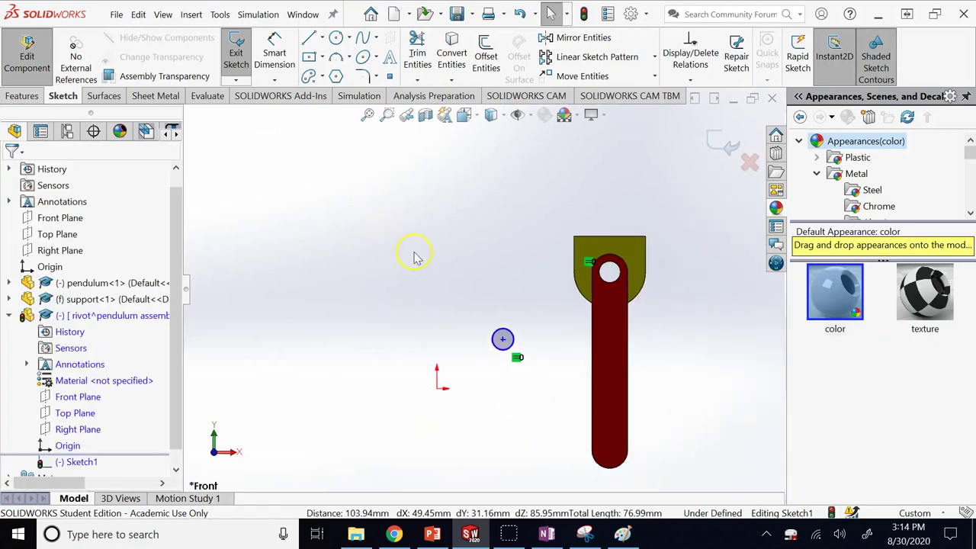
Finish the circle sketch and extrude it 20 mm as a blind boss for the rivot's shank.
click(722, 142)
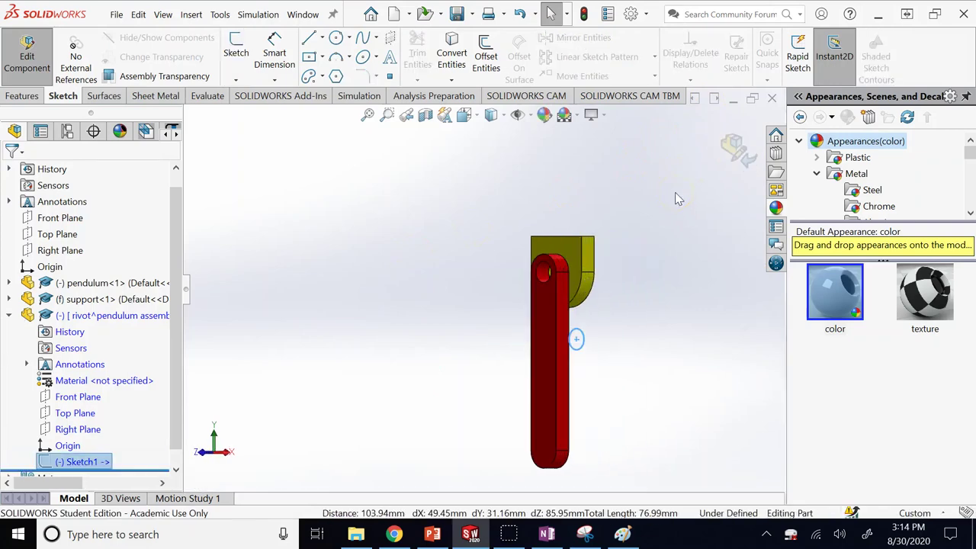
key(space)
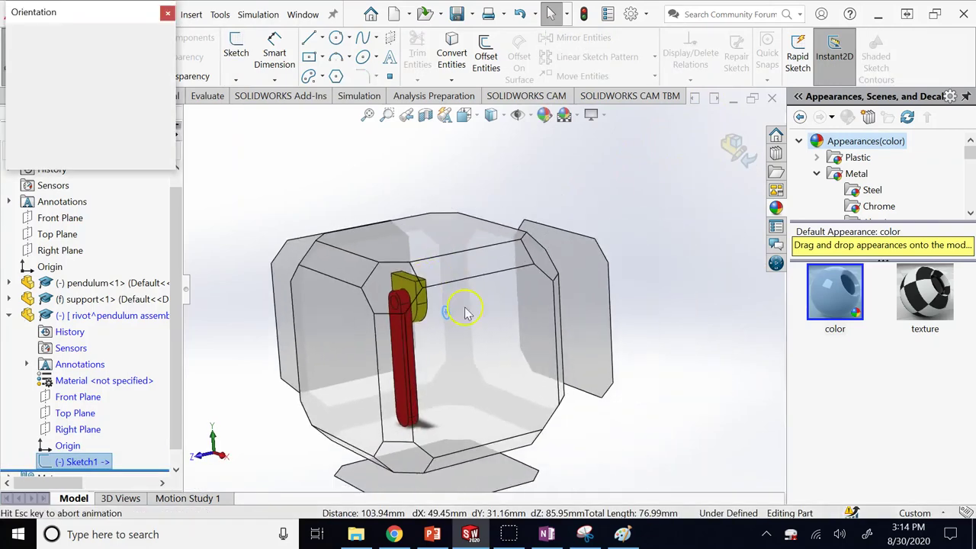
click(467, 353)
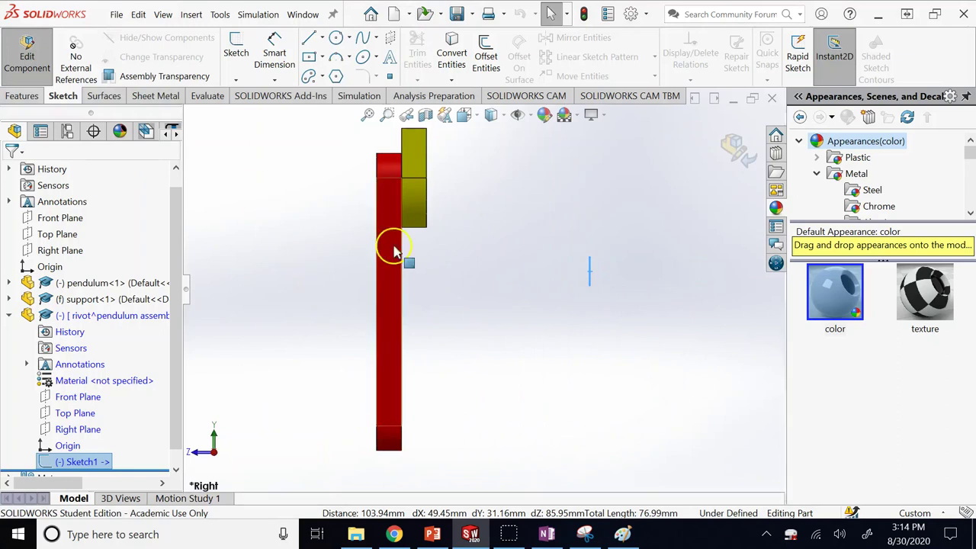
click(22, 96)
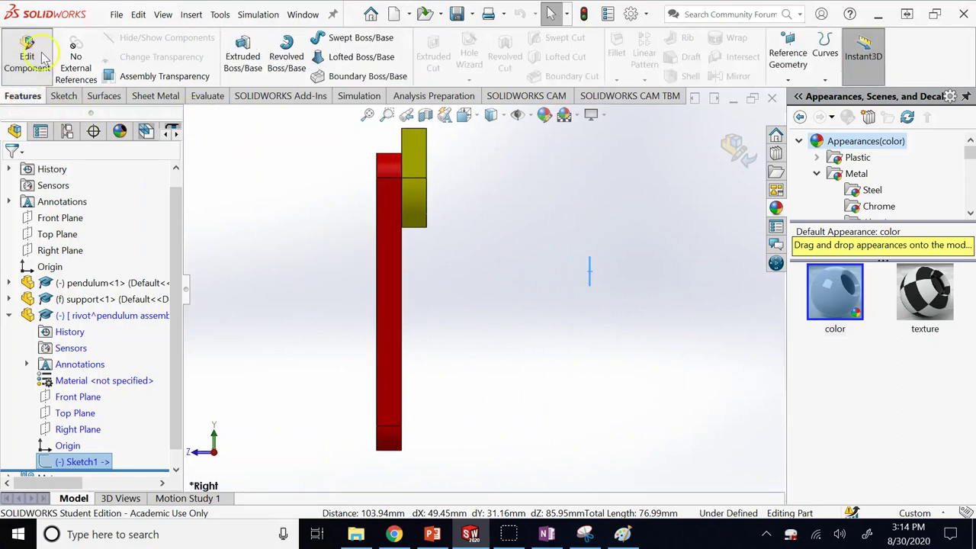
click(244, 53)
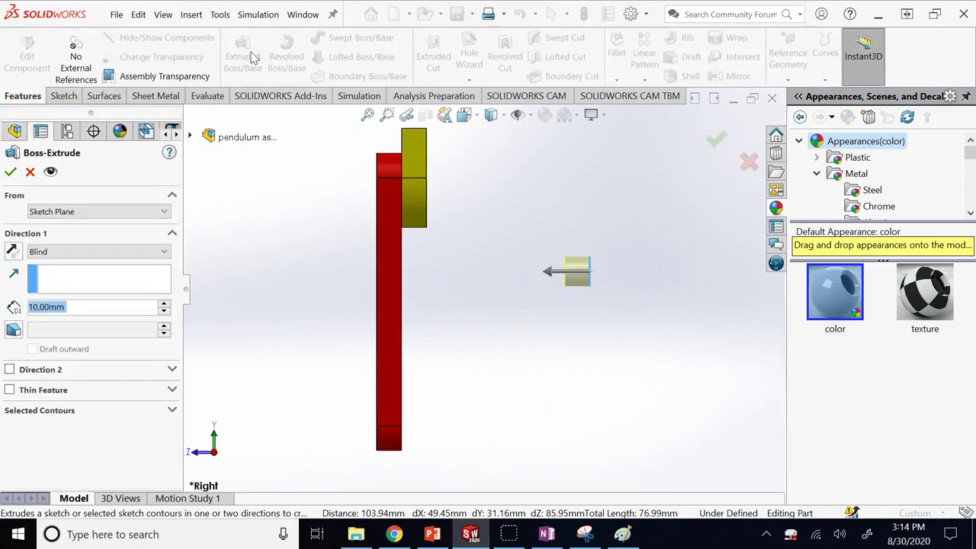
click(165, 303)
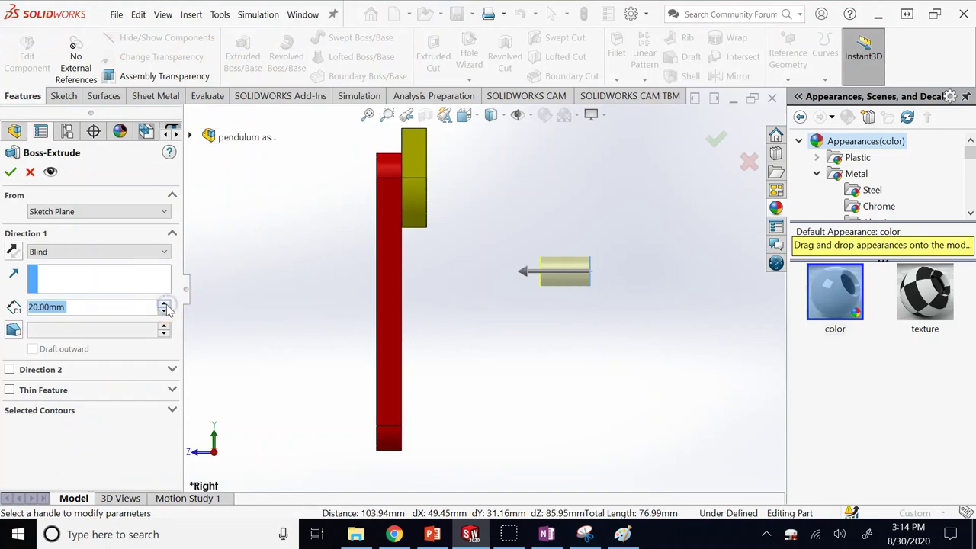
click(11, 173)
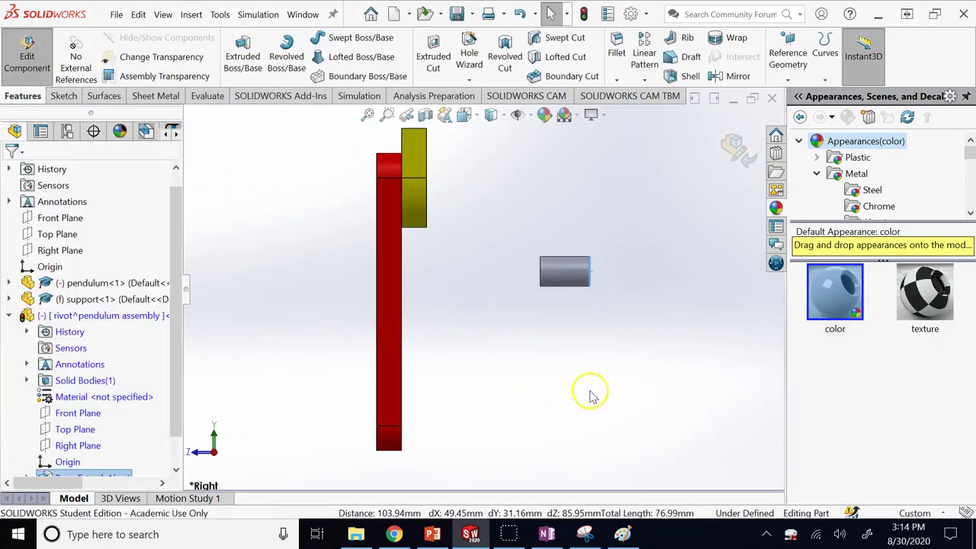
Start a sketch on the rivot shank's end face and draw a concentric circle with a radius of about 8.8 mm.
key(Left)
key(Left)
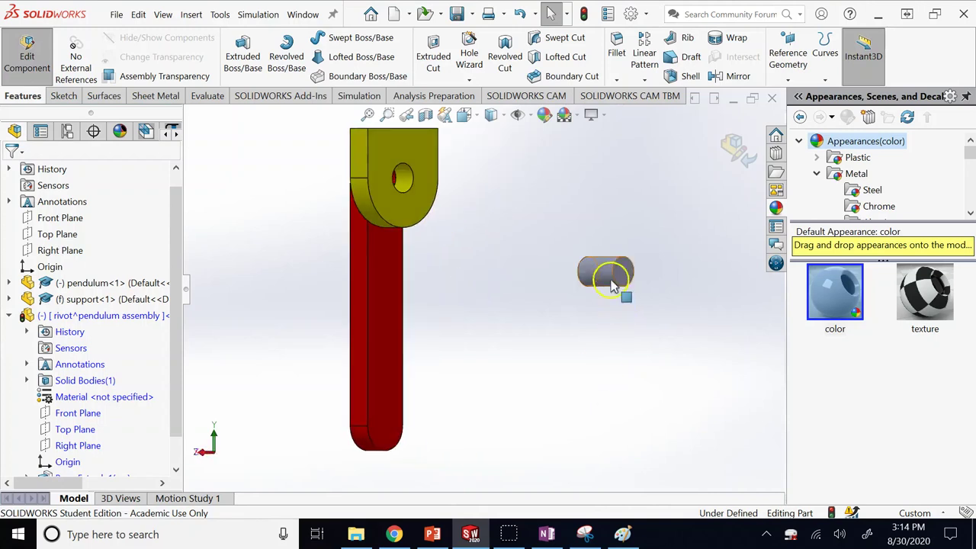
click(622, 273)
click(675, 238)
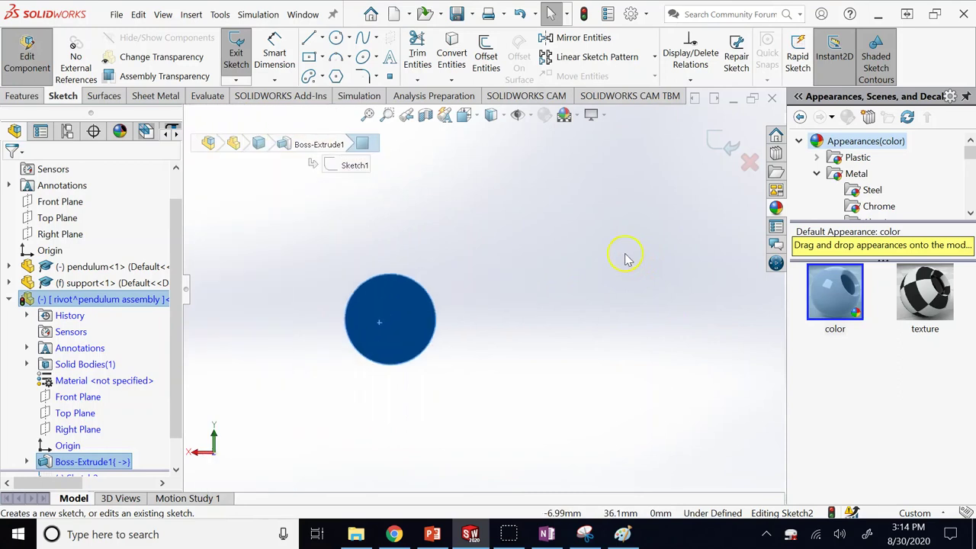
click(335, 42)
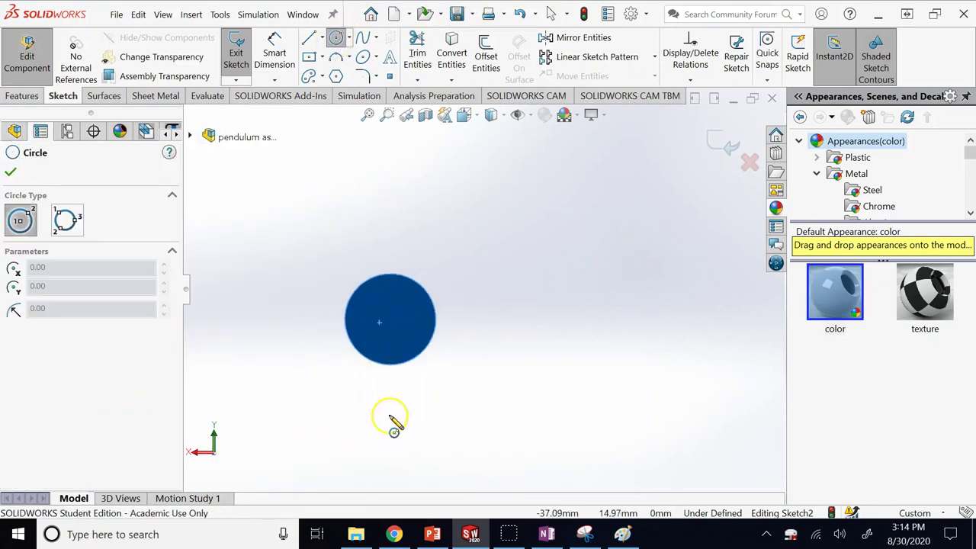
click(389, 320)
click(398, 254)
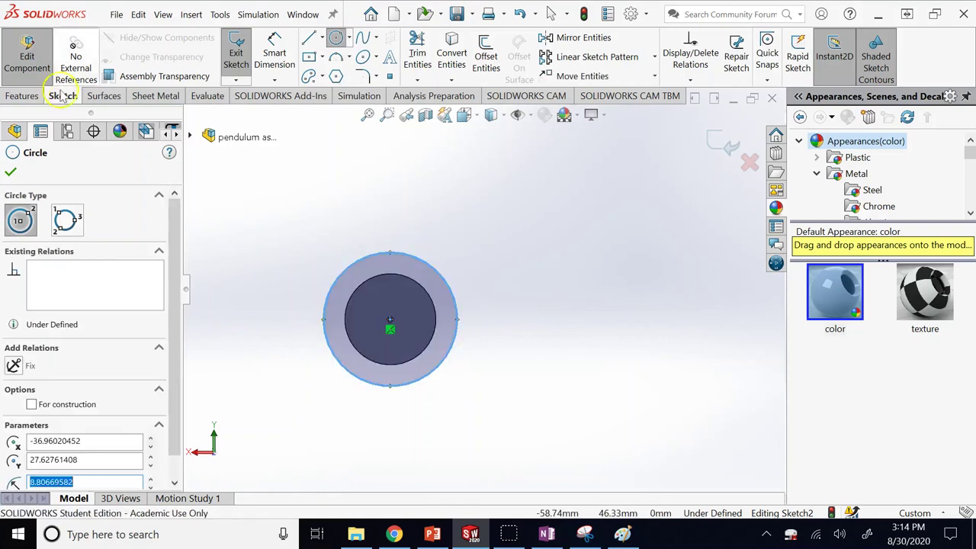
Set the head circle's diameter to 16 mm and finish the sketch.
click(263, 52)
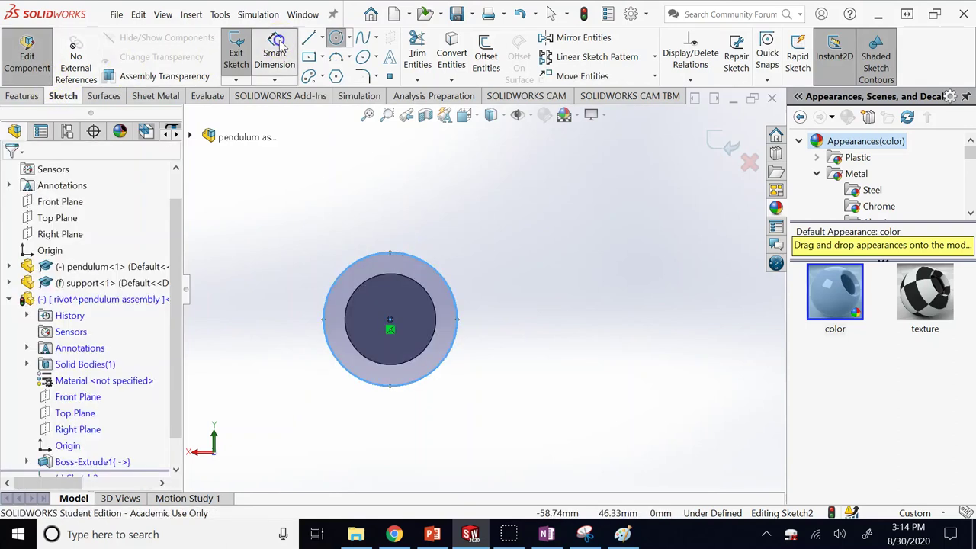
click(432, 272)
click(543, 294)
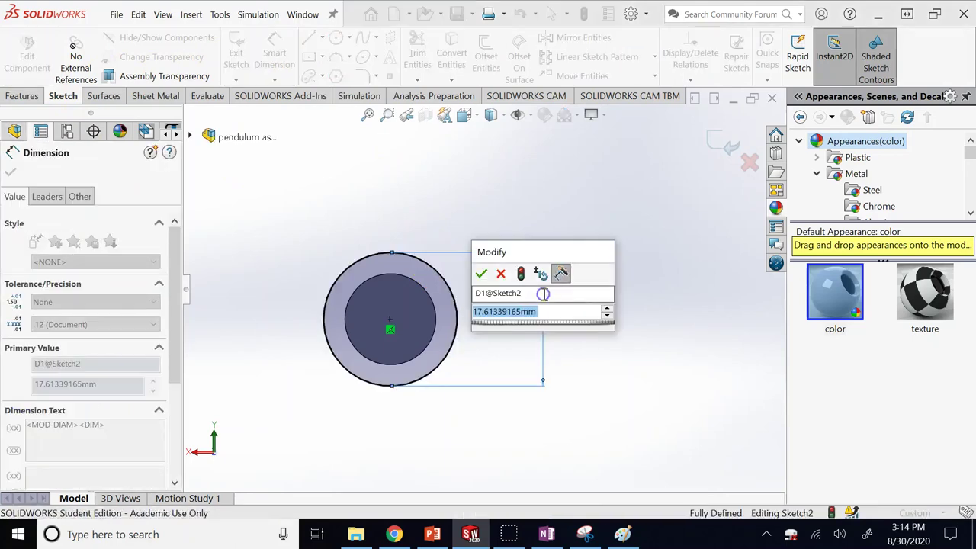
text(16)
key(Return)
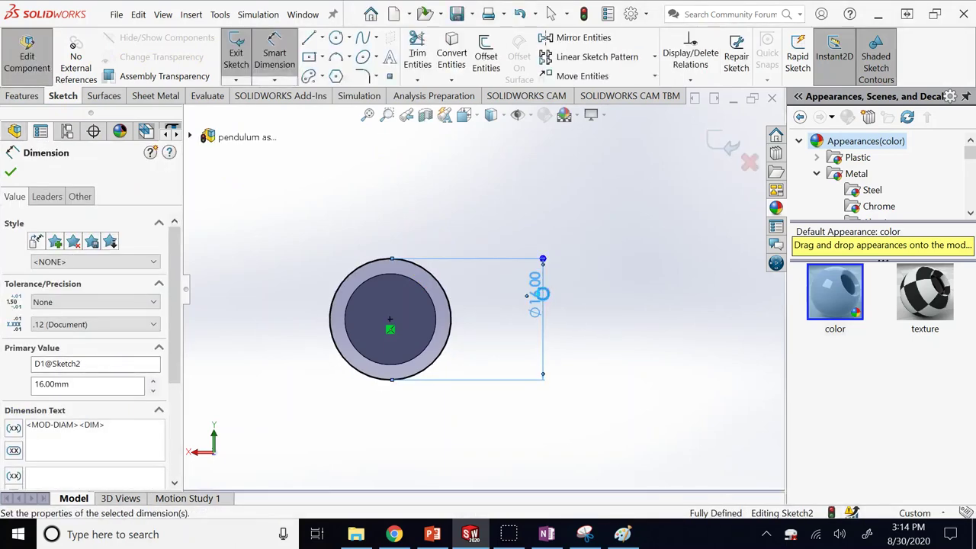
click(653, 298)
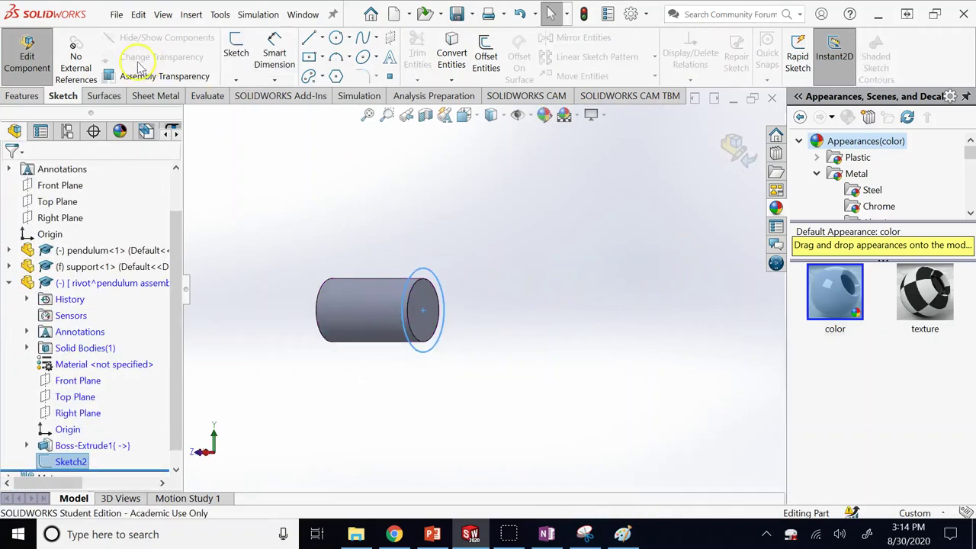
Extrude the head circle 5 mm as a blind boss, merged with the shank and extending away from it.
click(30, 97)
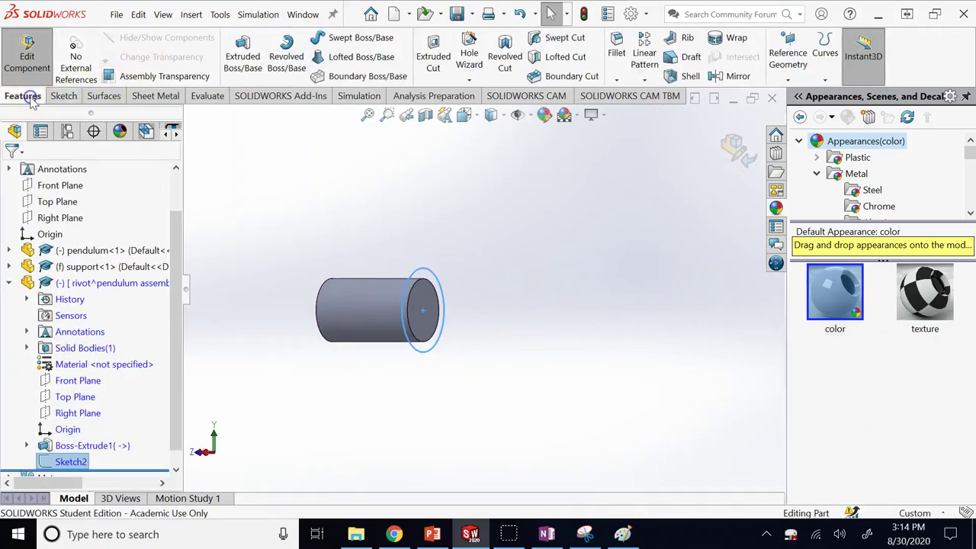
click(252, 57)
text(5)
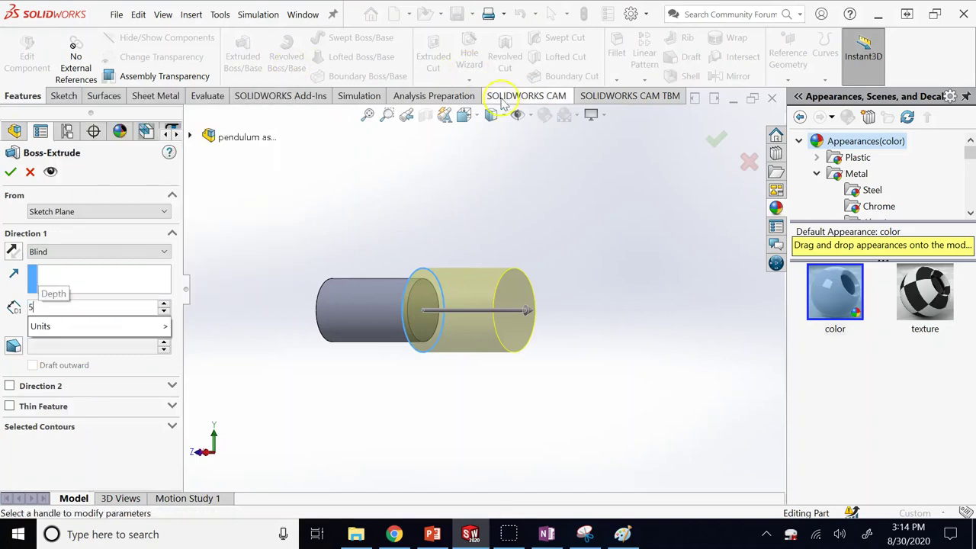
key(Return)
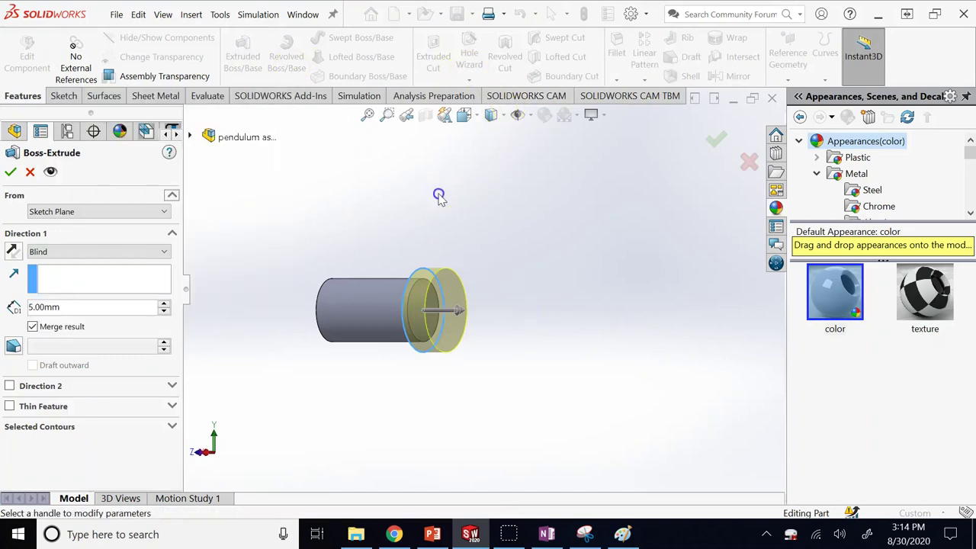
click(10, 172)
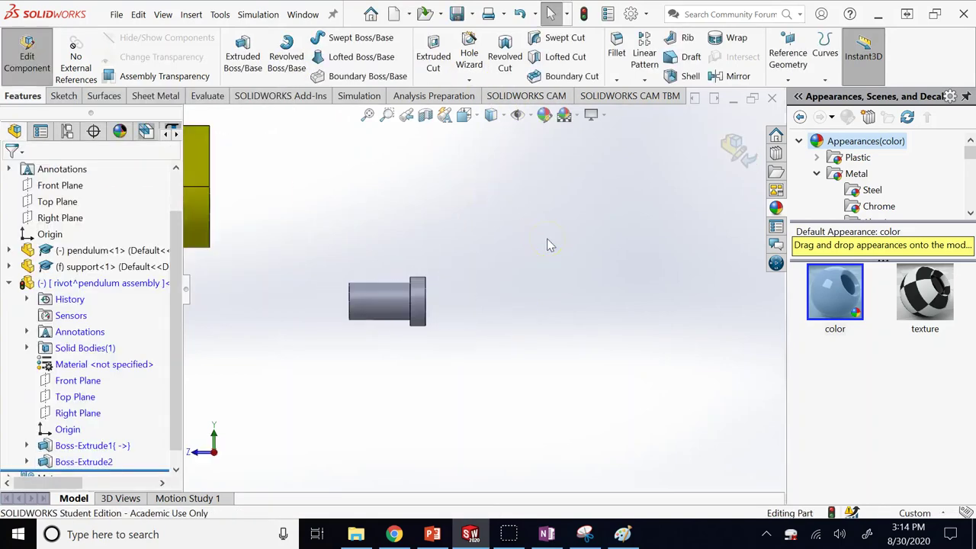
Return to editing the assembly and save all modified documents, storing the virtual rivot part externally in the Downloads folder.
click(733, 150)
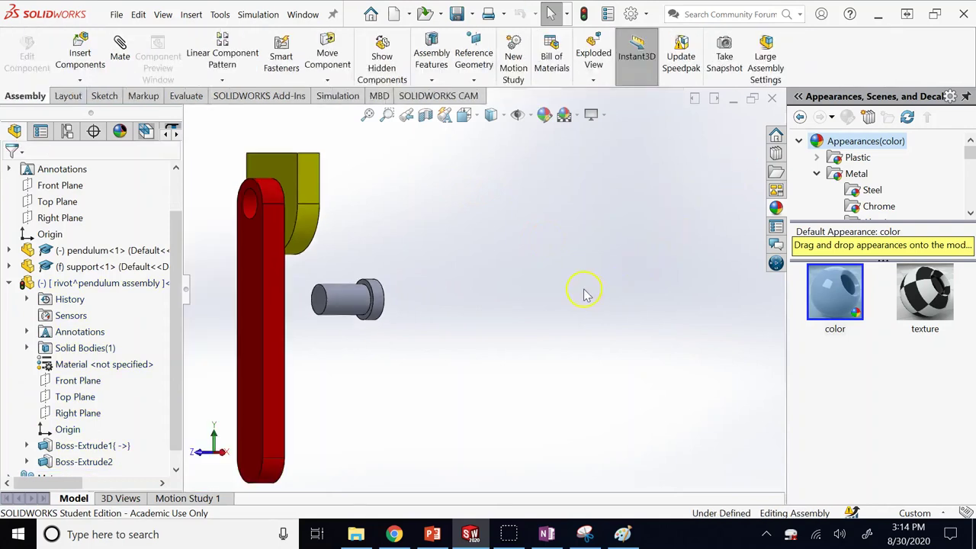
click(7, 285)
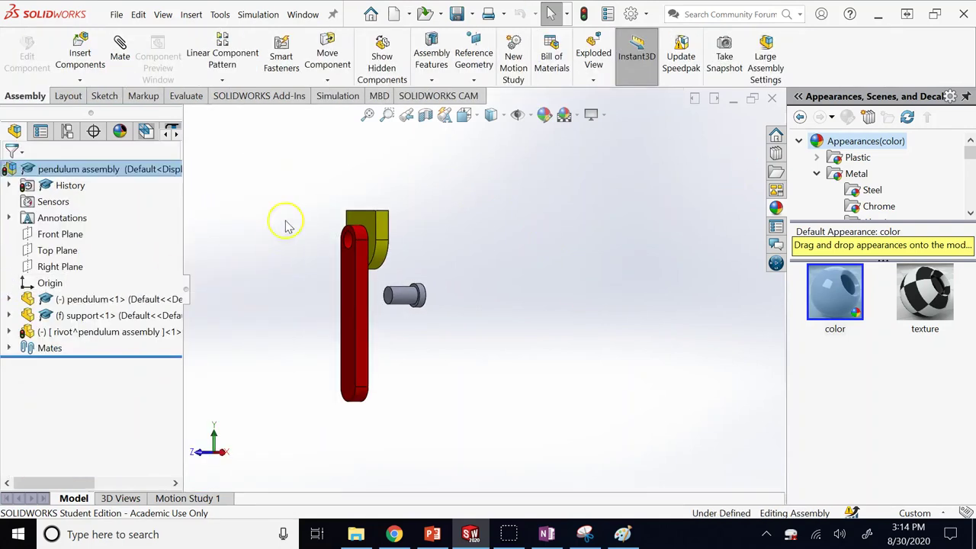
click(458, 15)
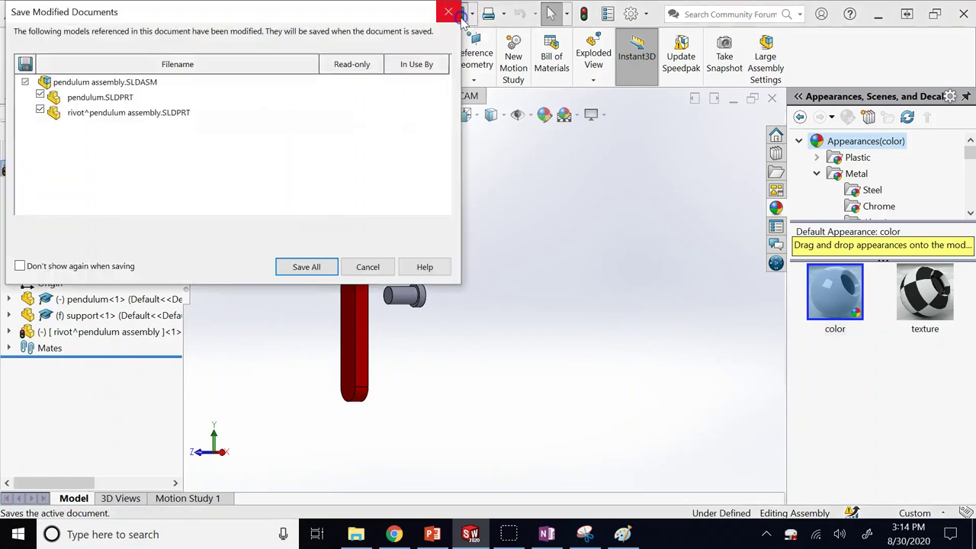
click(306, 266)
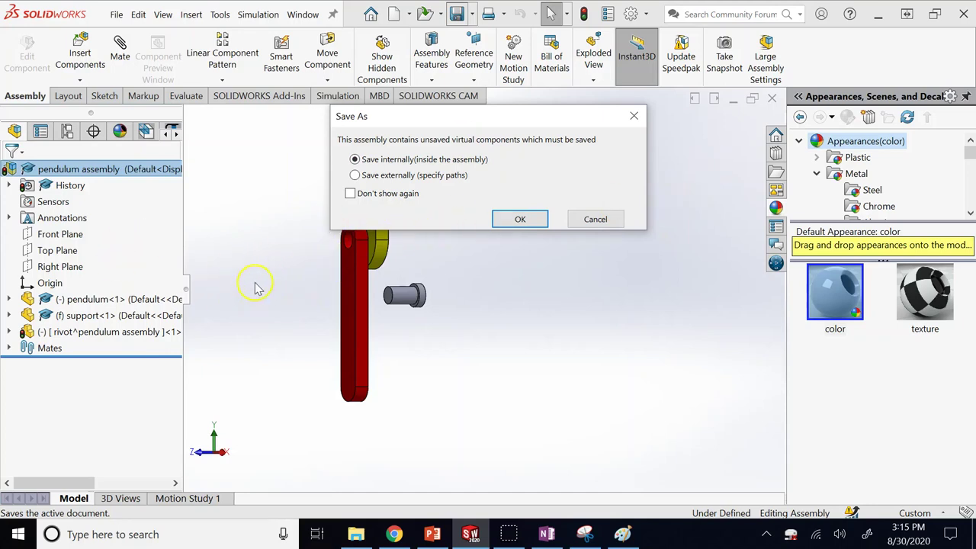
click(355, 176)
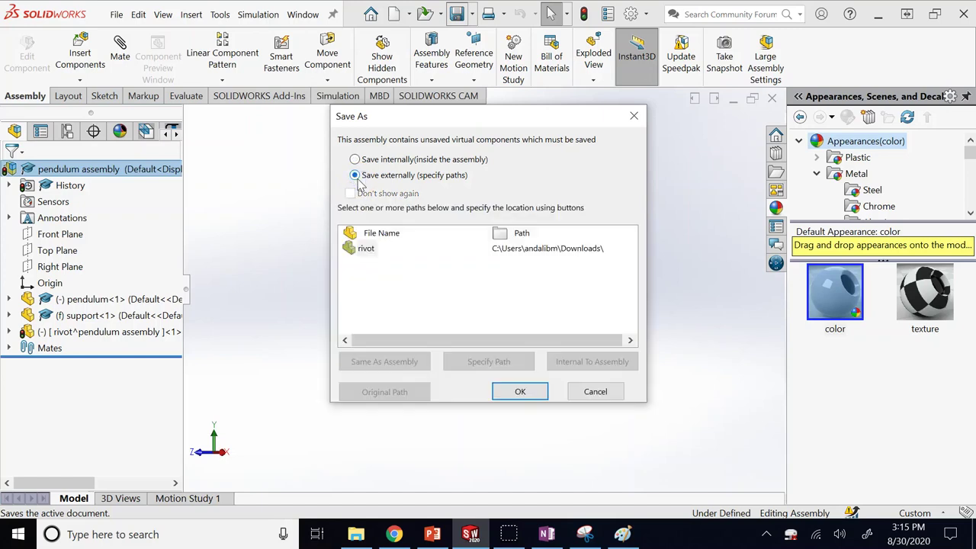
click(515, 390)
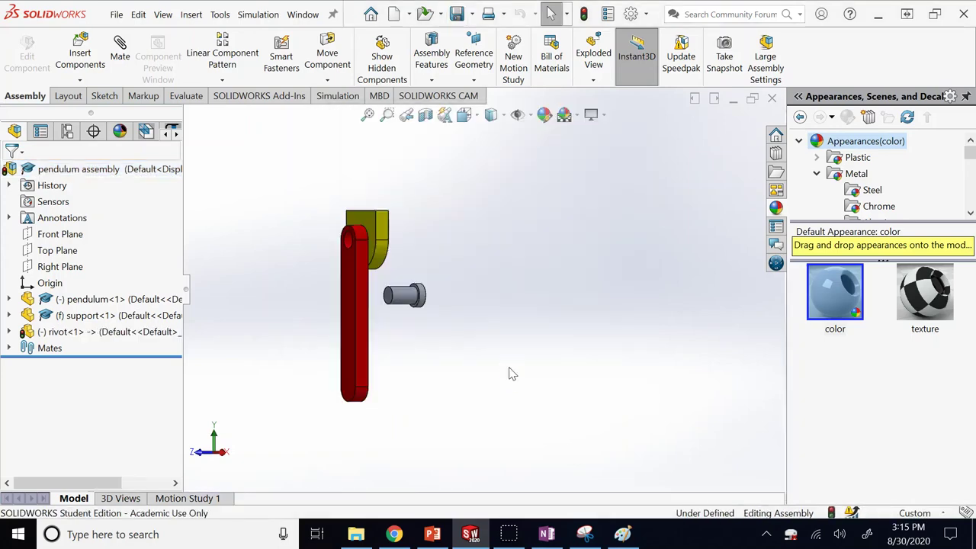
Check the Downloads folder in File Explorer for the saved rivot part, and rebuild the pendulum assembly.
click(356, 534)
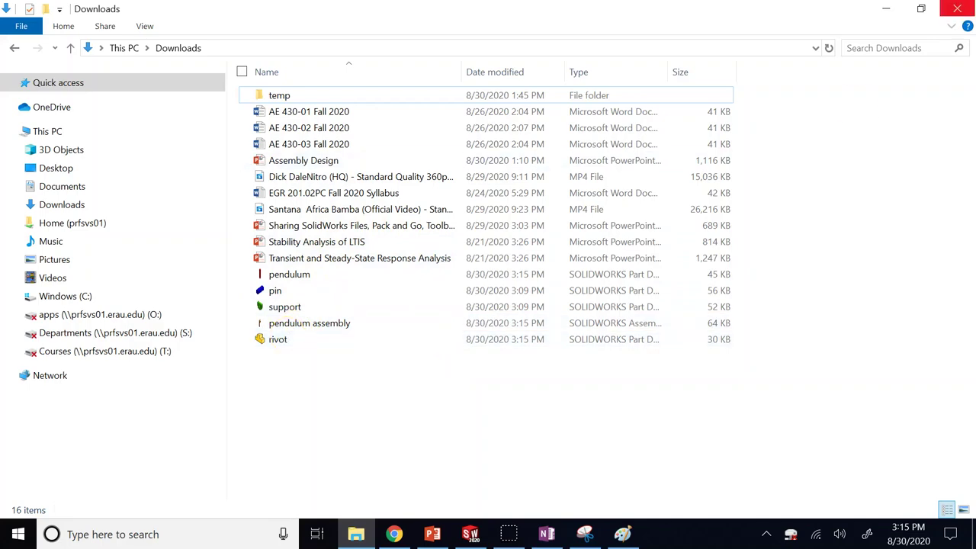
click(886, 8)
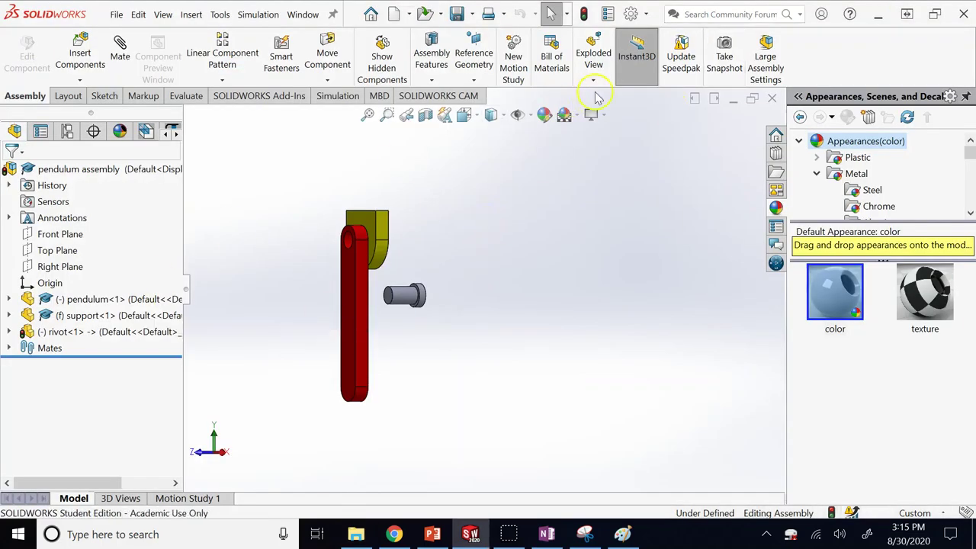
click(584, 13)
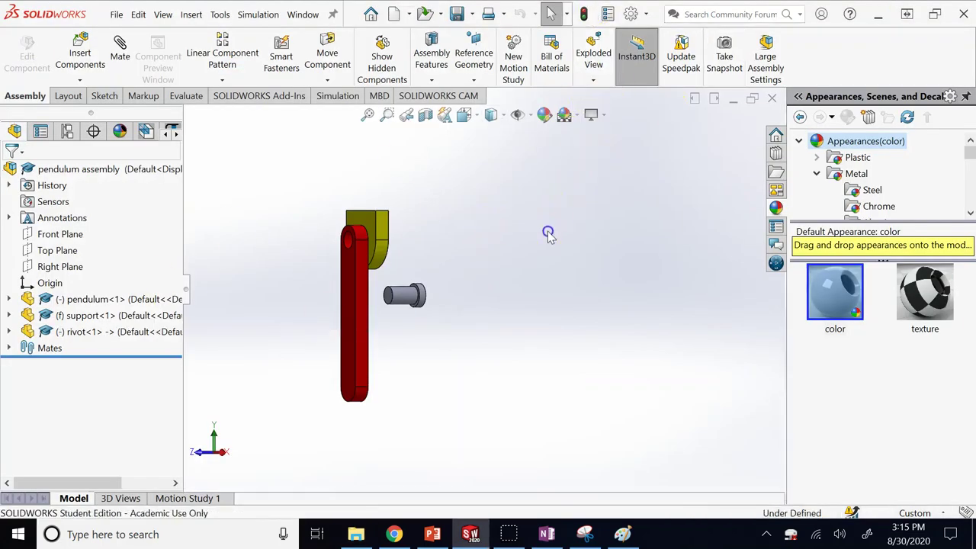
Add a Concentric mate between the rivot's cylindrical shank and the pendulum's hole.
scroll(366, 280, down, 2)
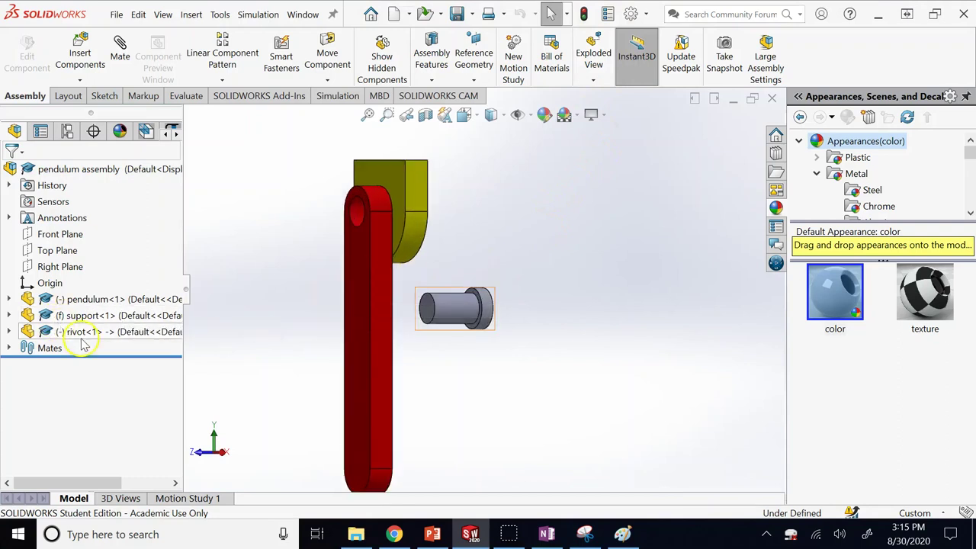
click(459, 310)
click(116, 52)
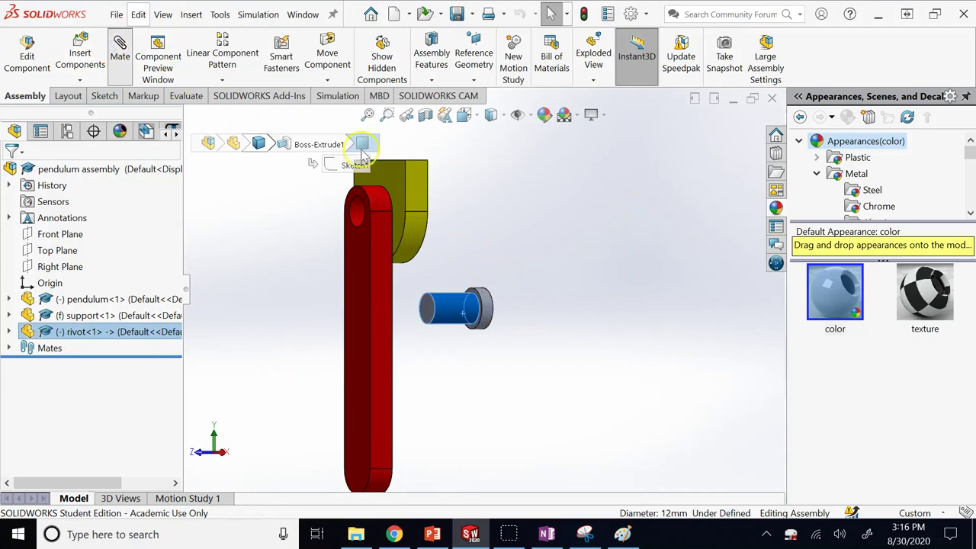
click(356, 211)
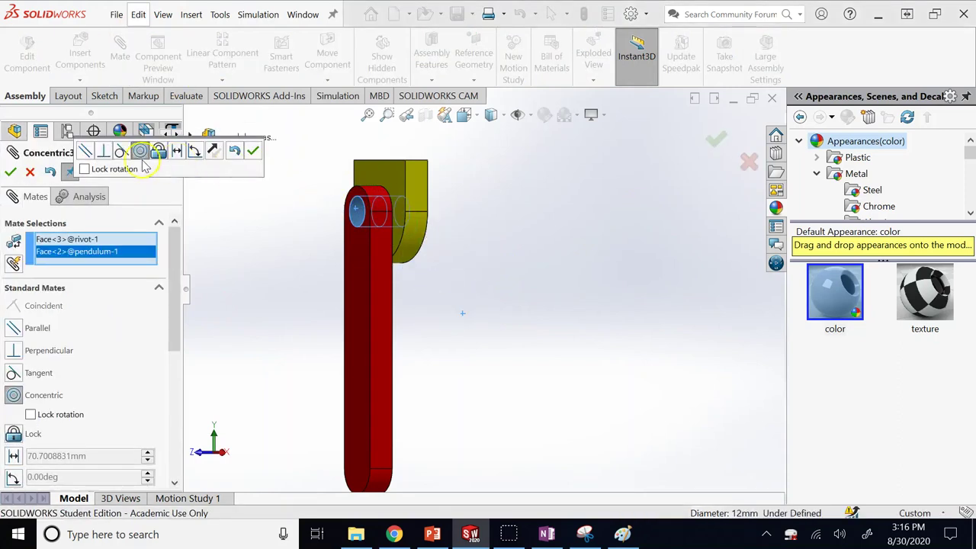
click(10, 172)
click(369, 221)
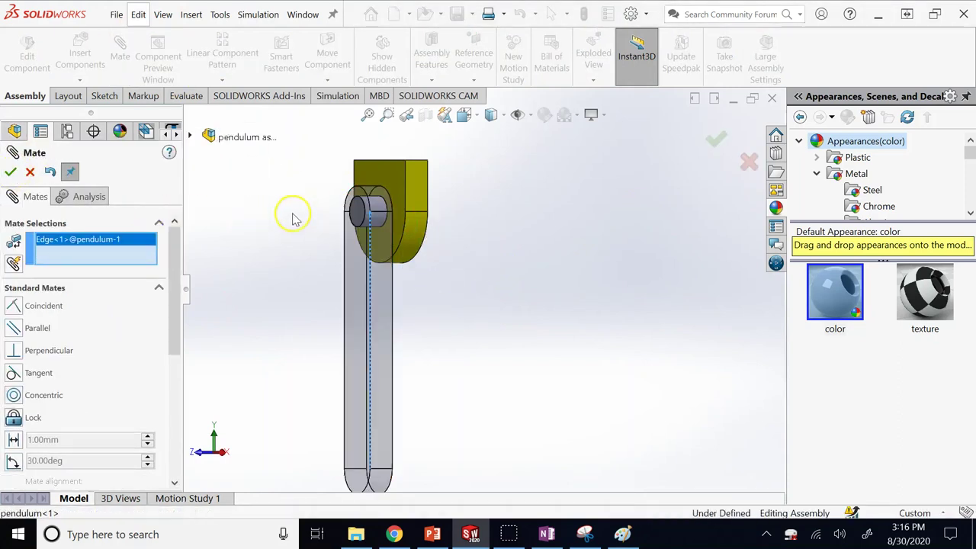
click(30, 171)
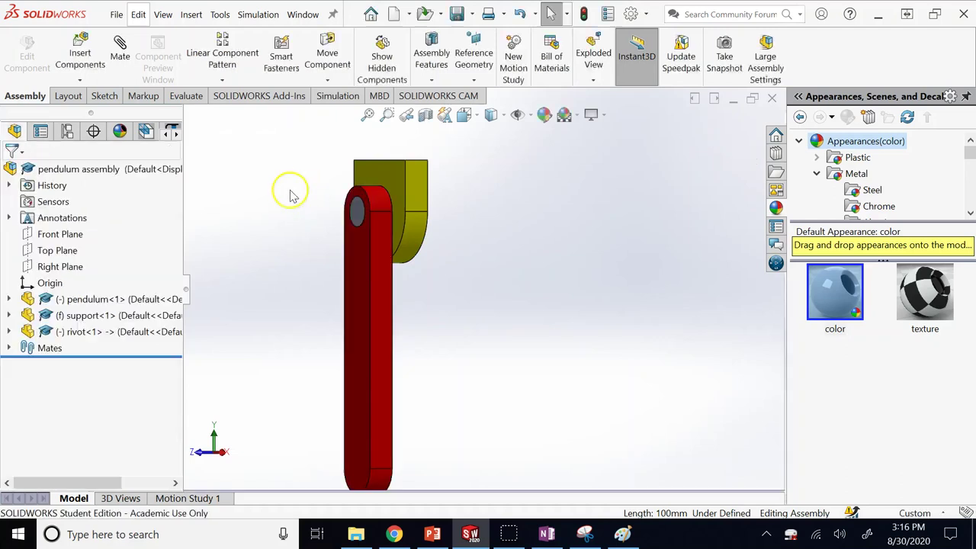
Add a Coincident mate between the rivot shank's end face and the pendulum's front face, and save all modified documents.
click(353, 215)
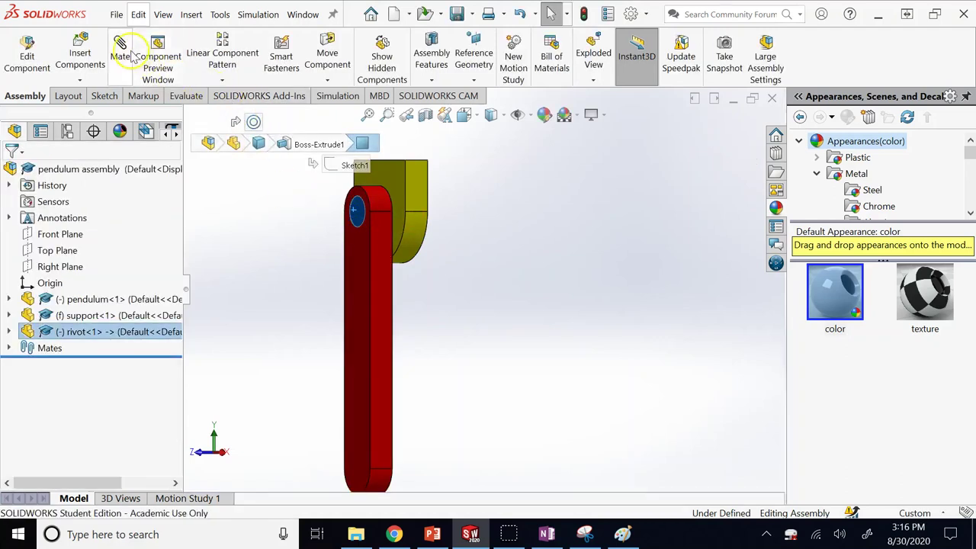
click(356, 269)
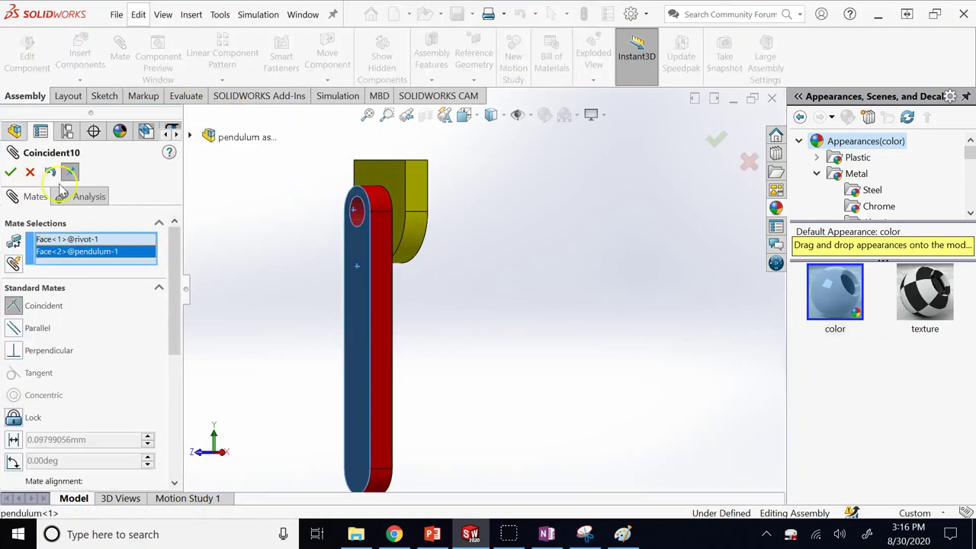
click(10, 172)
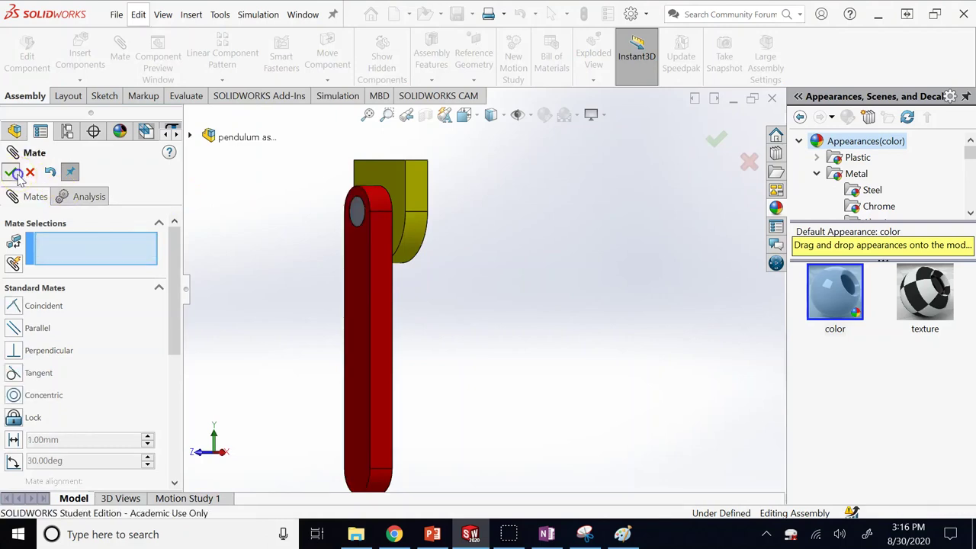
click(10, 172)
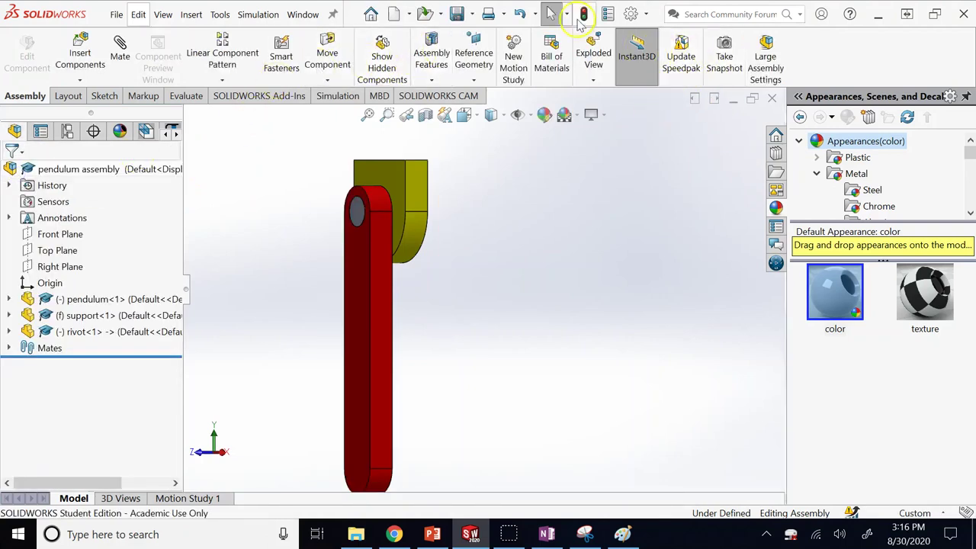
click(462, 16)
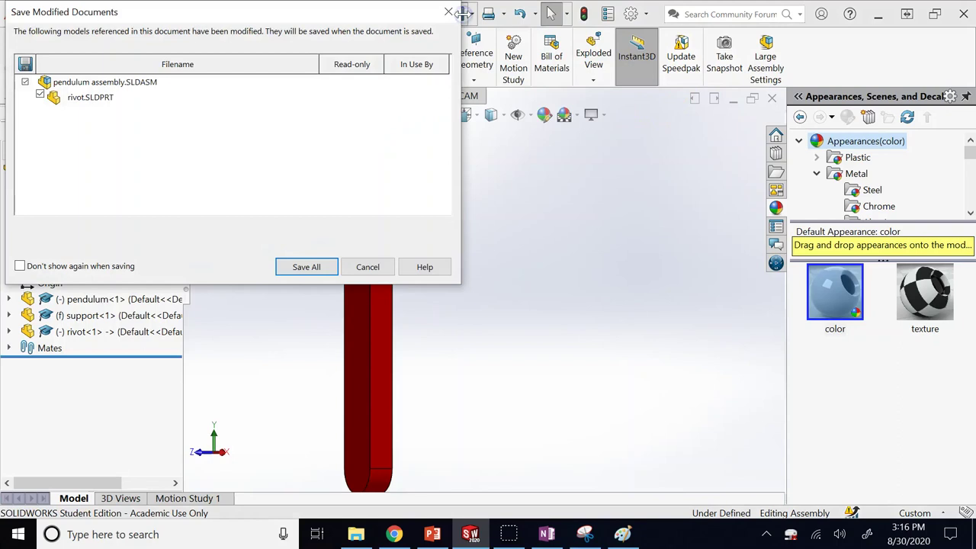
click(307, 266)
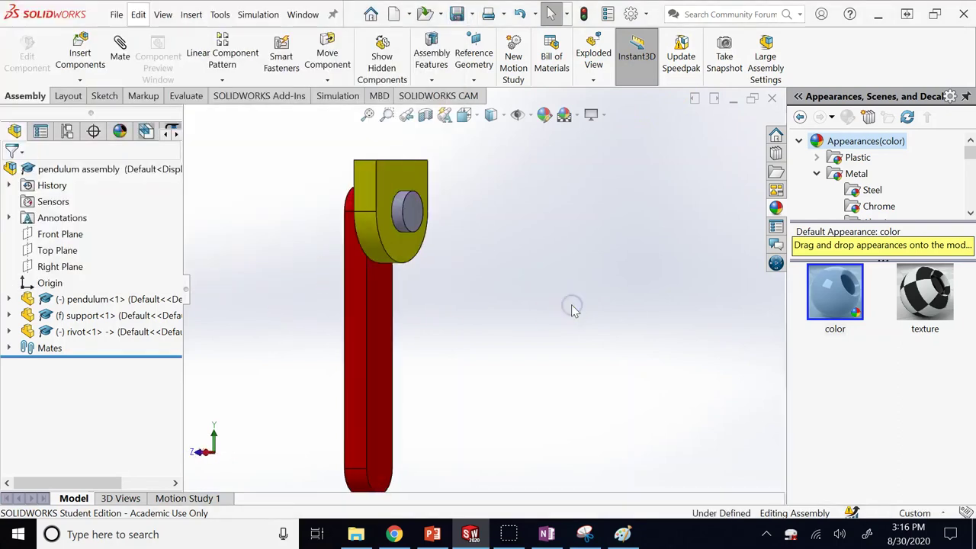
Examine the mated rivot from all sides to check its head against the support and its shank in the pendulum.
key(Left)
key(Left)
key(Left)
key(Left)
key(Left)
key(Left)
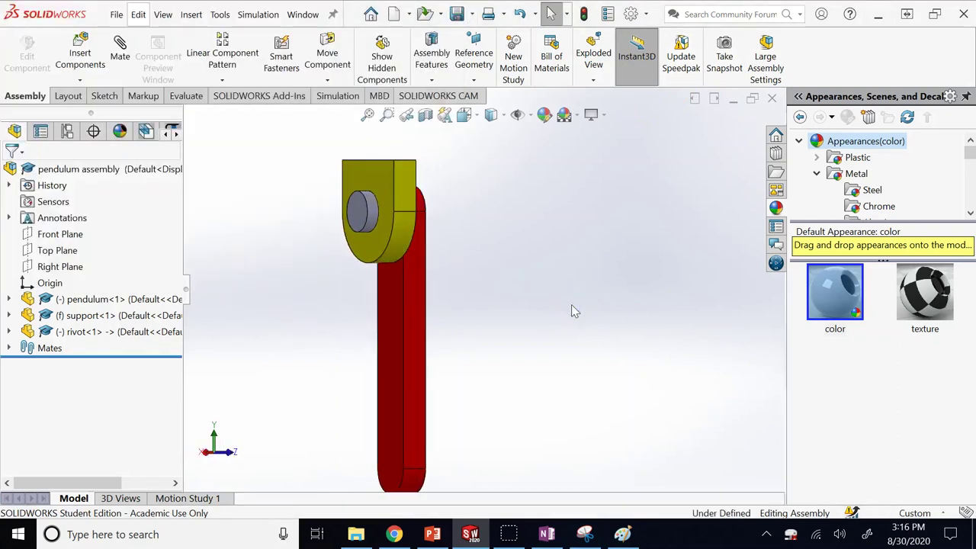
key(Left)
key(Left)
key(Left)
key(Left)
key(Left)
key(Left)
click(345, 244)
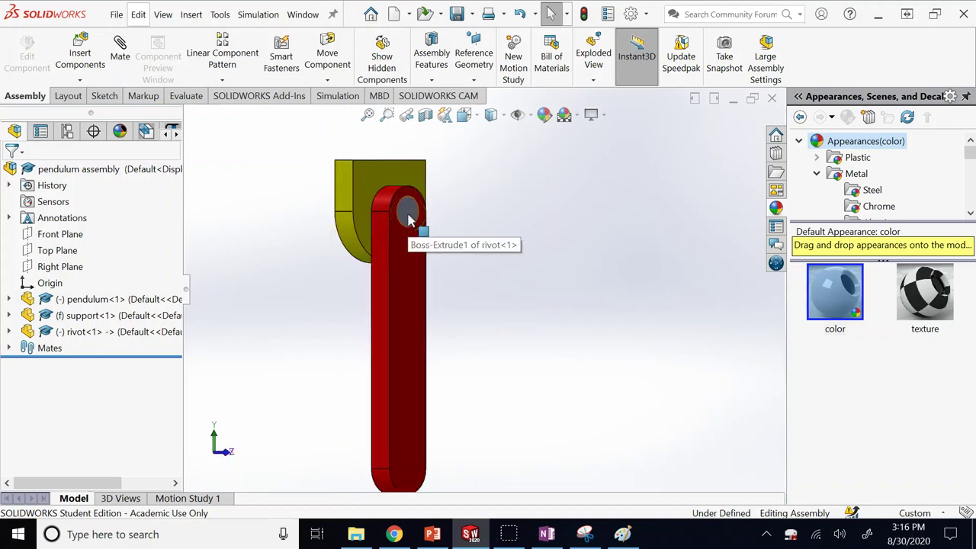
Edit the rivot part in the context of the assembly and start a sketch on its shank's end face.
right_click(134, 331)
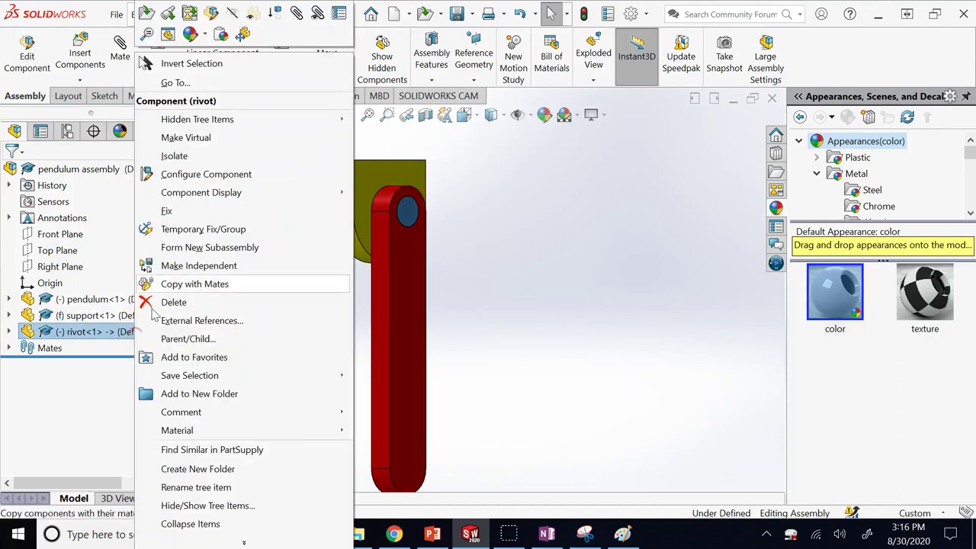
click(189, 13)
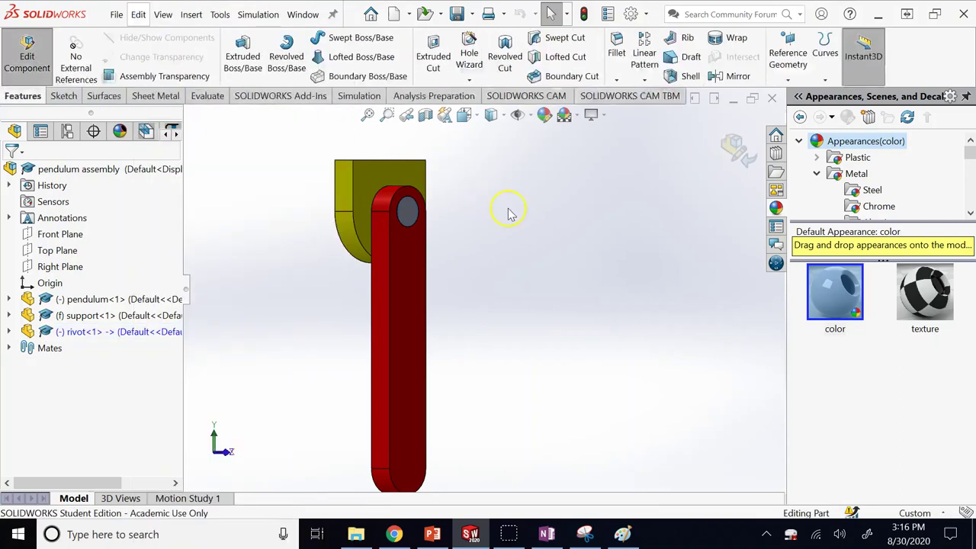
scroll(509, 212, down, 1)
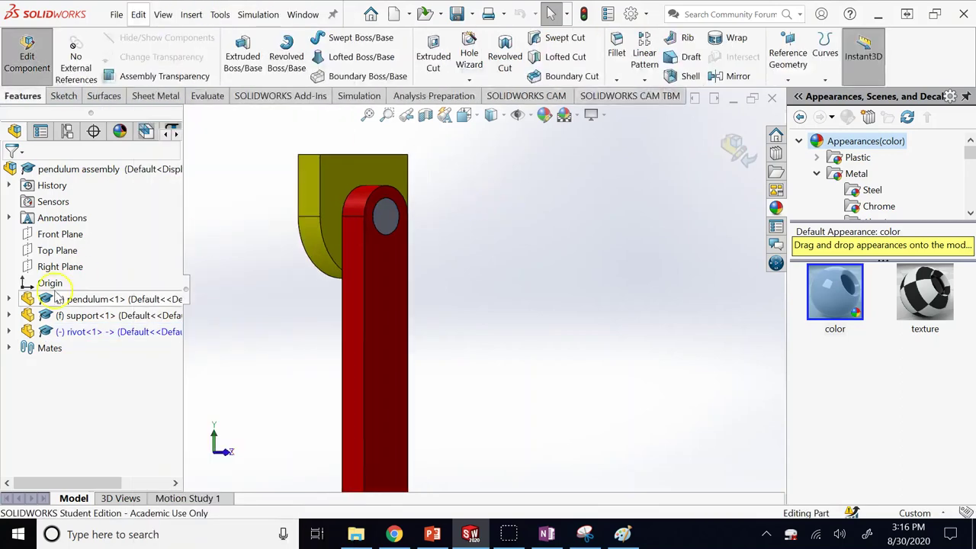
click(9, 332)
click(384, 218)
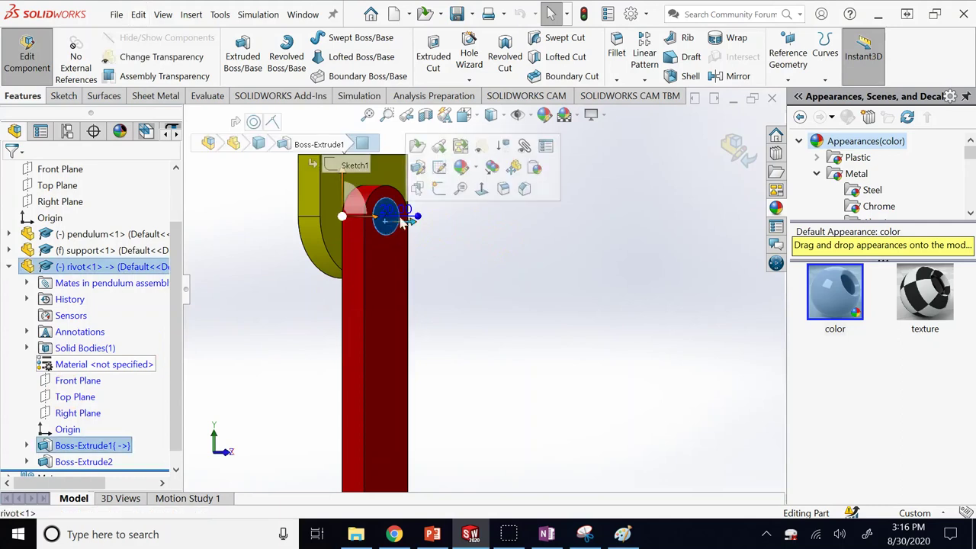
click(439, 191)
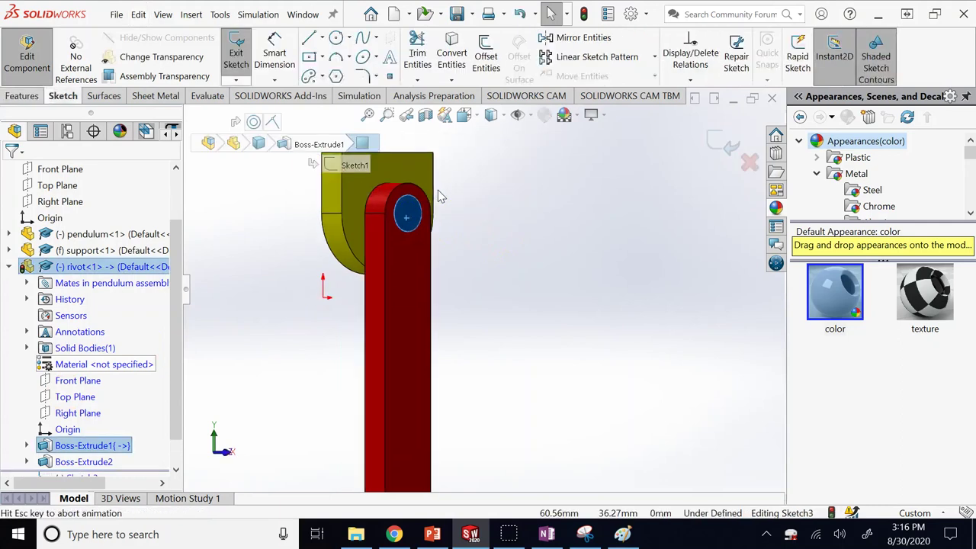
scroll(482, 200, down, 3)
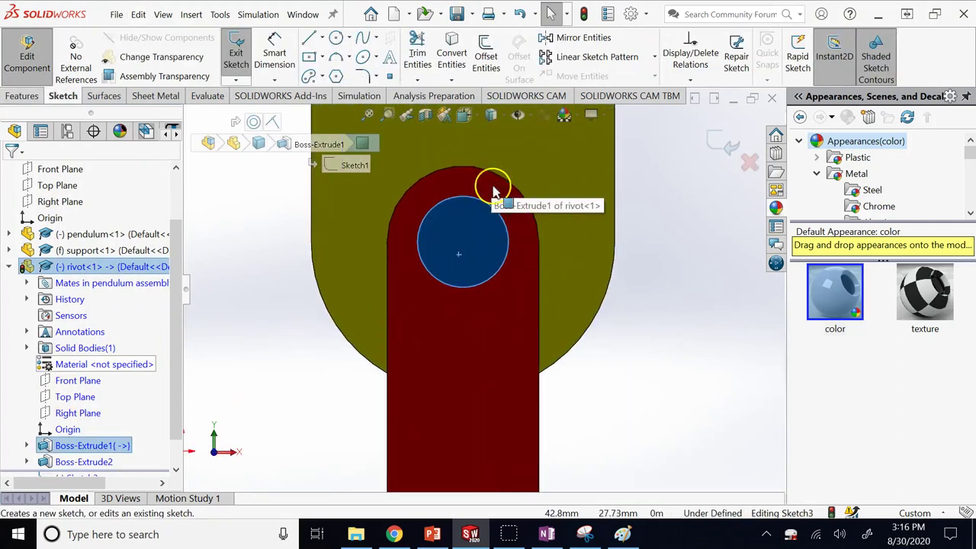
scroll(494, 192, up, 1)
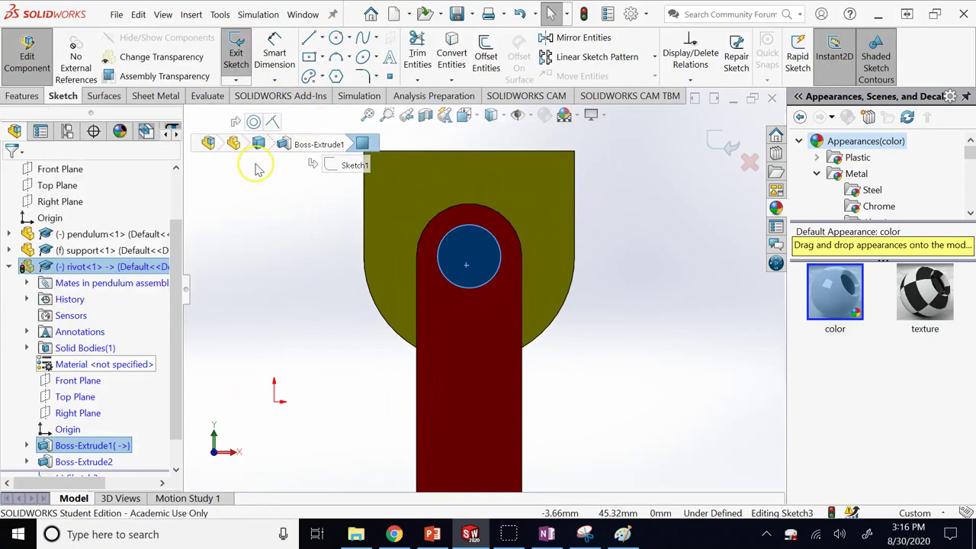
Sketch a circle centred on the rivot shank, dimension its diameter to 16 mm, and finish the sketch.
click(336, 37)
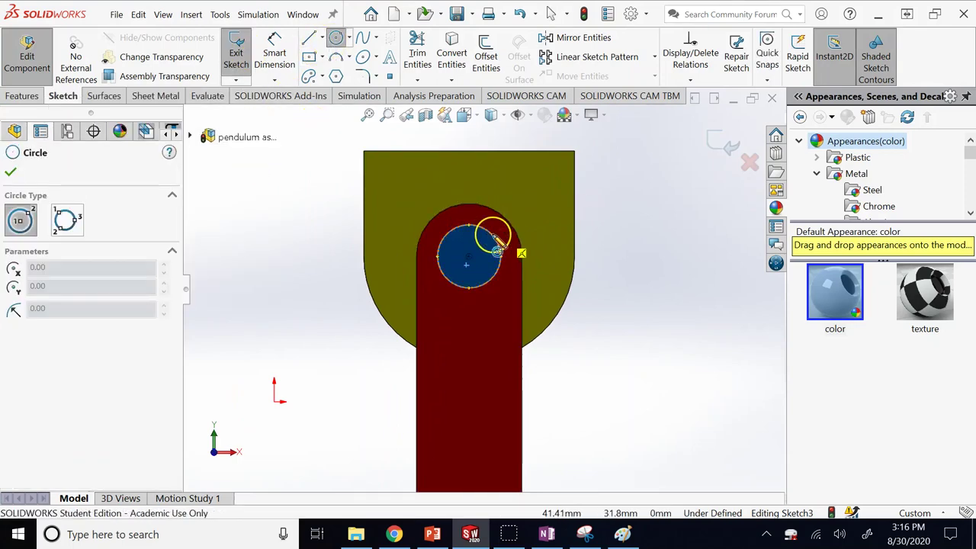
click(468, 256)
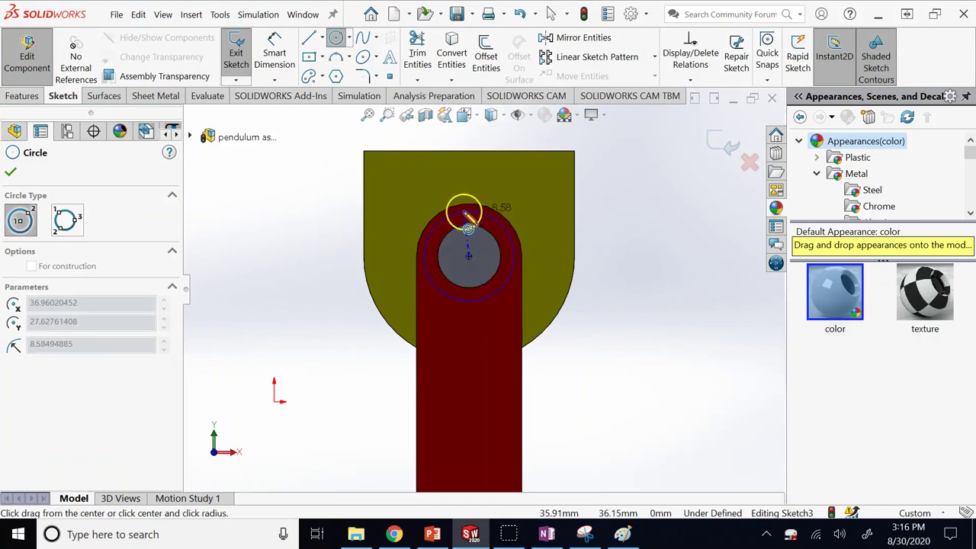
click(467, 214)
click(274, 57)
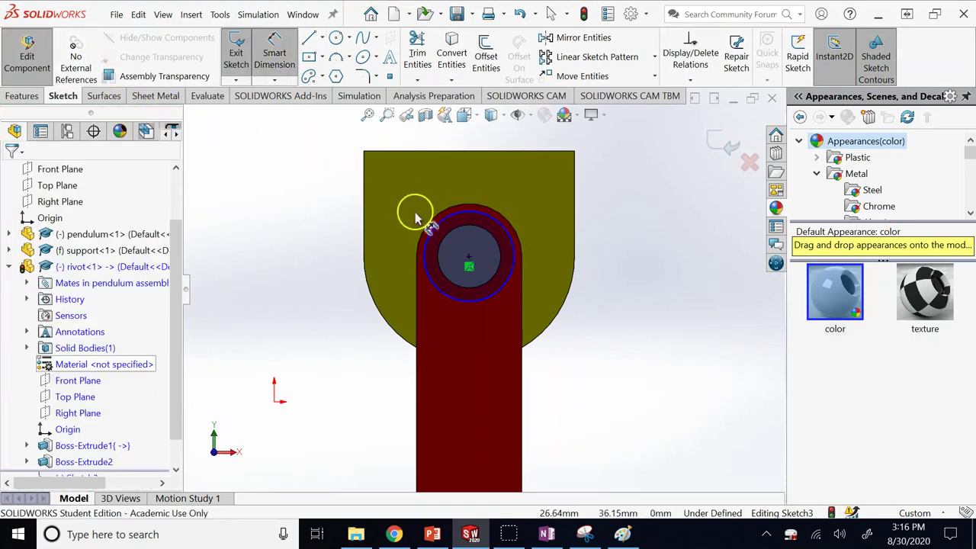
click(424, 229)
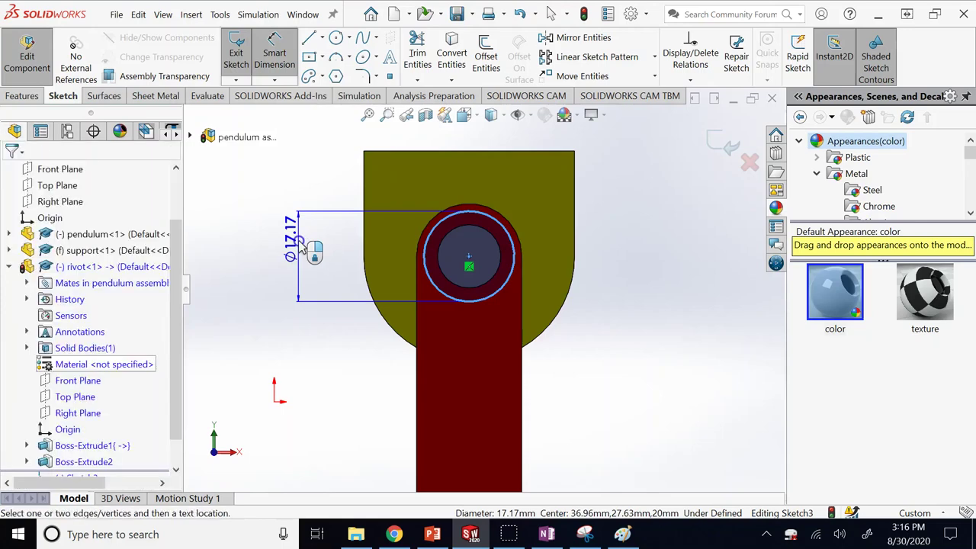
click(301, 243)
text(16)
key(Return)
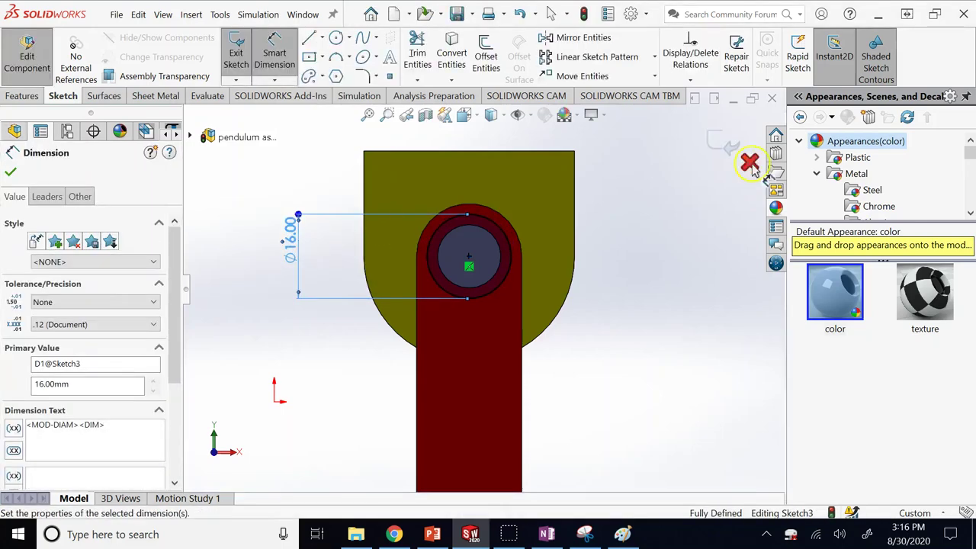
click(728, 149)
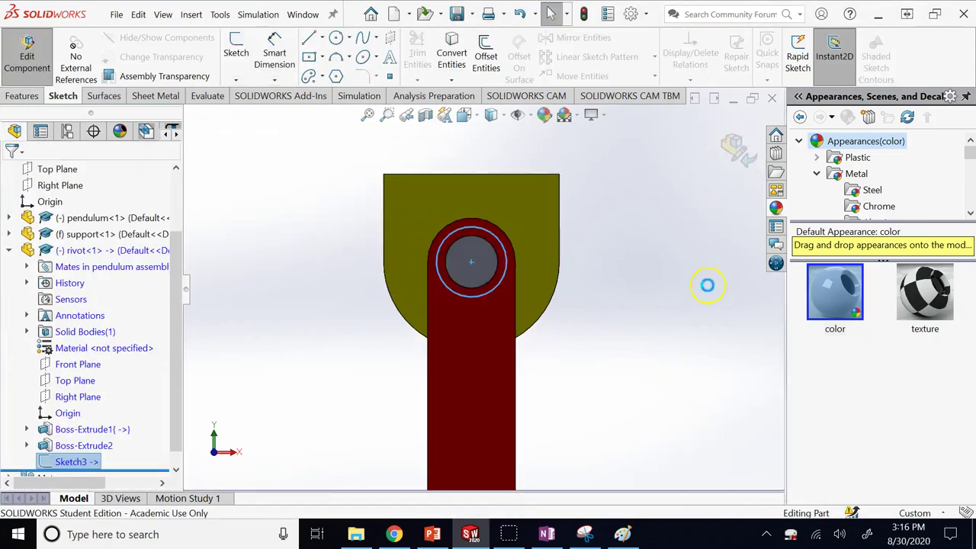
Extrude the circle 5 mm outward from the pendulum with merged result as a second rivot head, and return to the assembly.
click(23, 95)
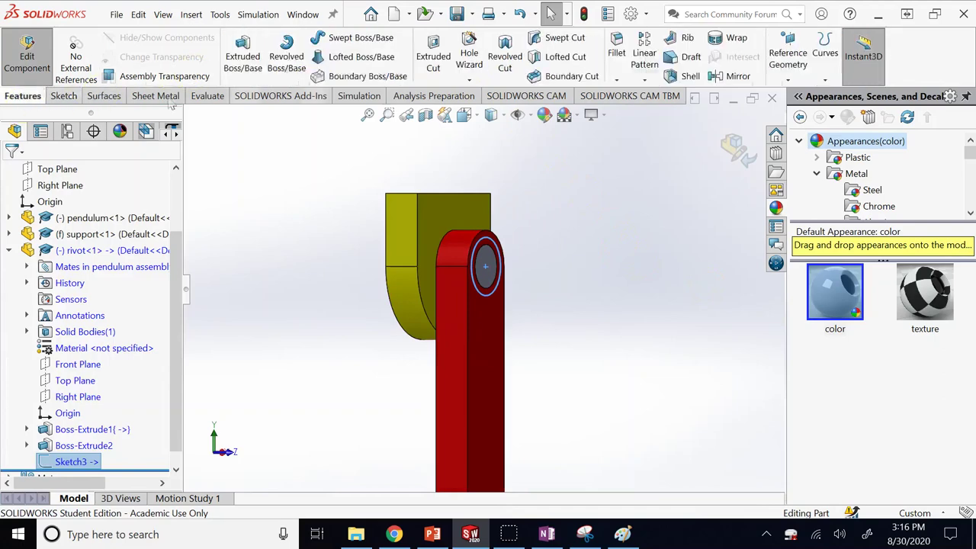
click(242, 53)
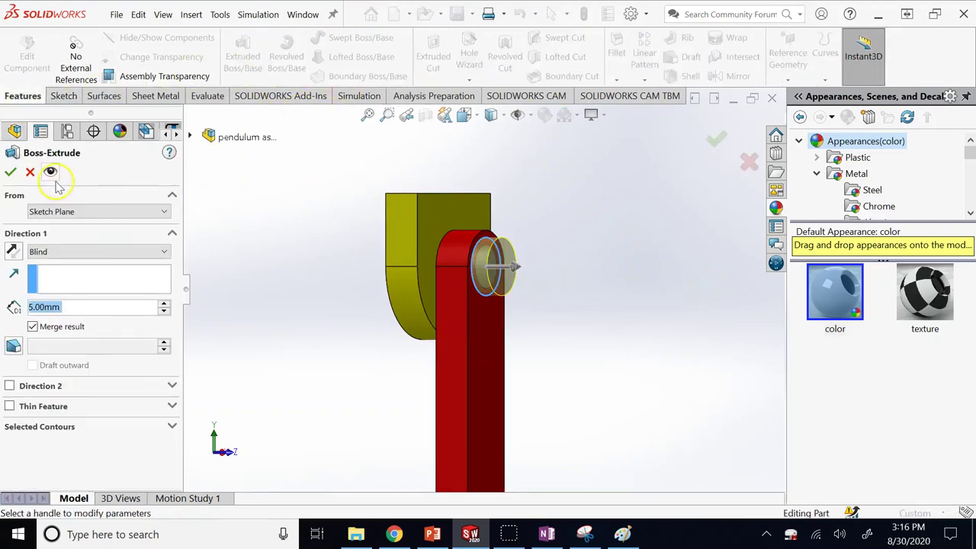
click(10, 171)
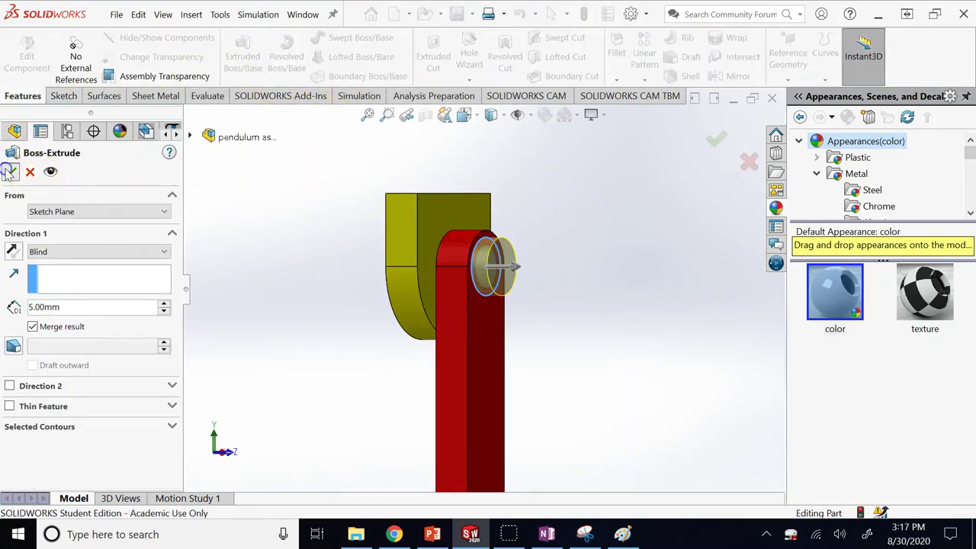
click(732, 150)
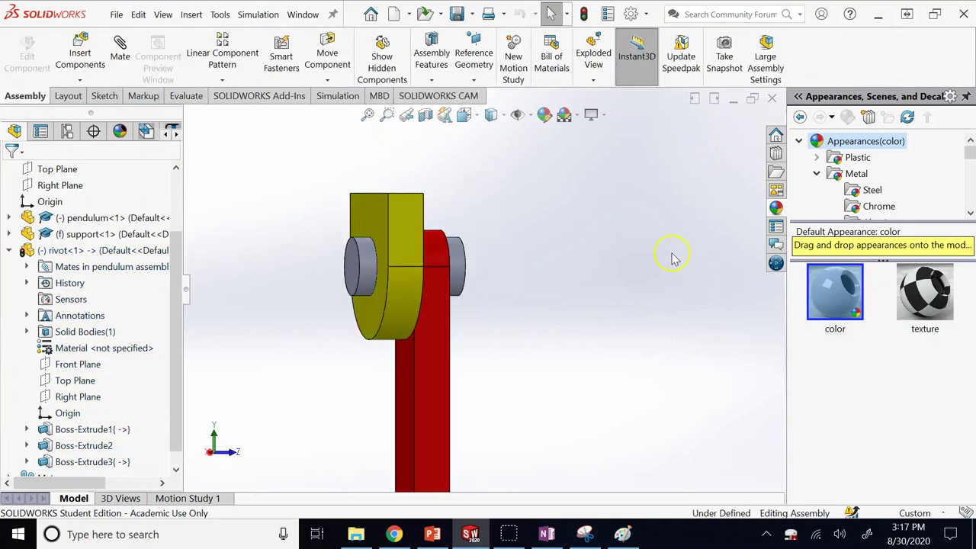
Save the assembly and the rivot part, and swing the pendulum sideways to test its motion.
key(ctrl+s)
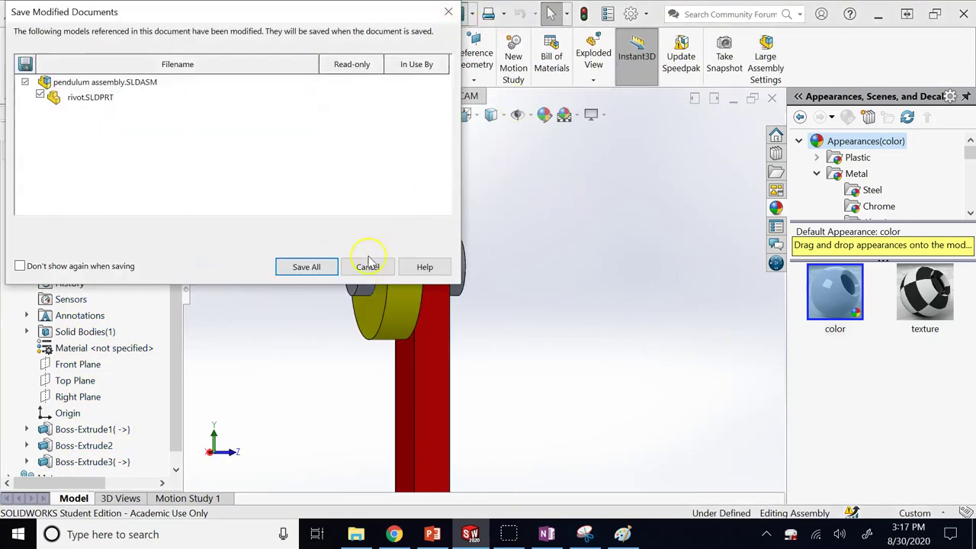
click(330, 269)
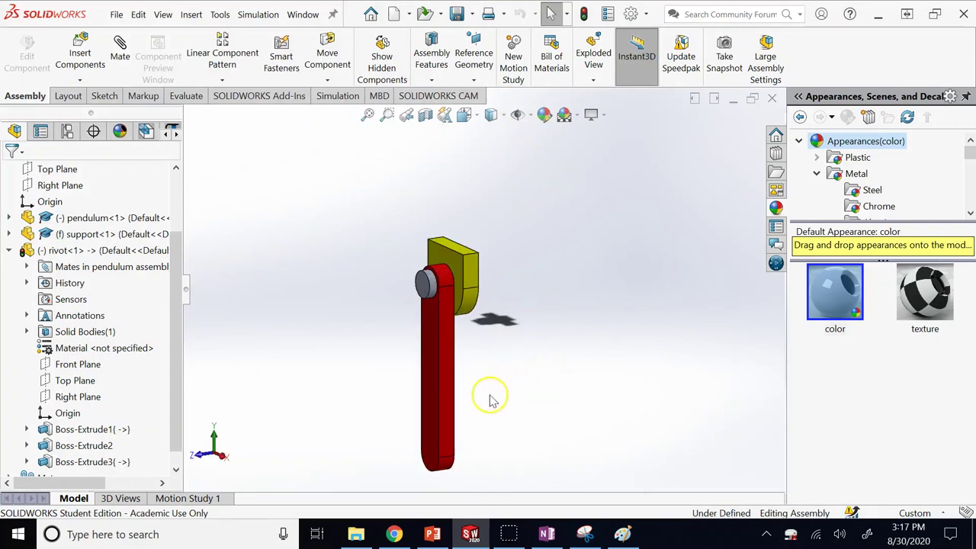
drag(435, 435, 359, 353)
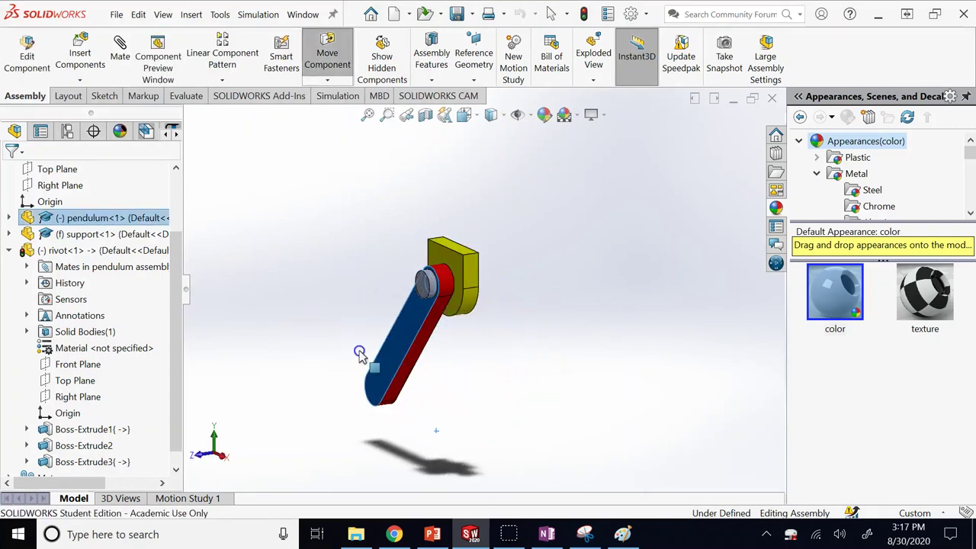
click(554, 343)
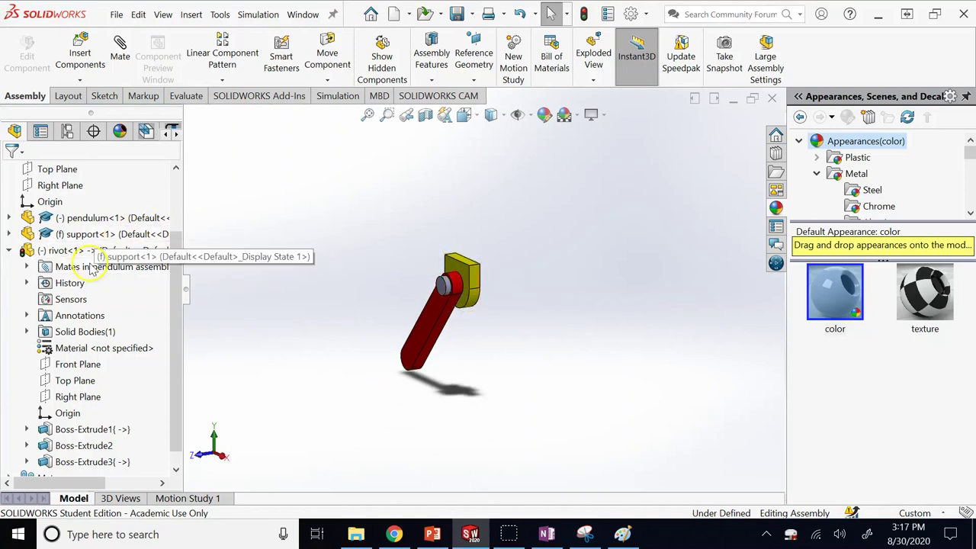
Collapse the rivot's feature list, rebuild and save the pendulum assembly, and dismiss the error report.
click(10, 250)
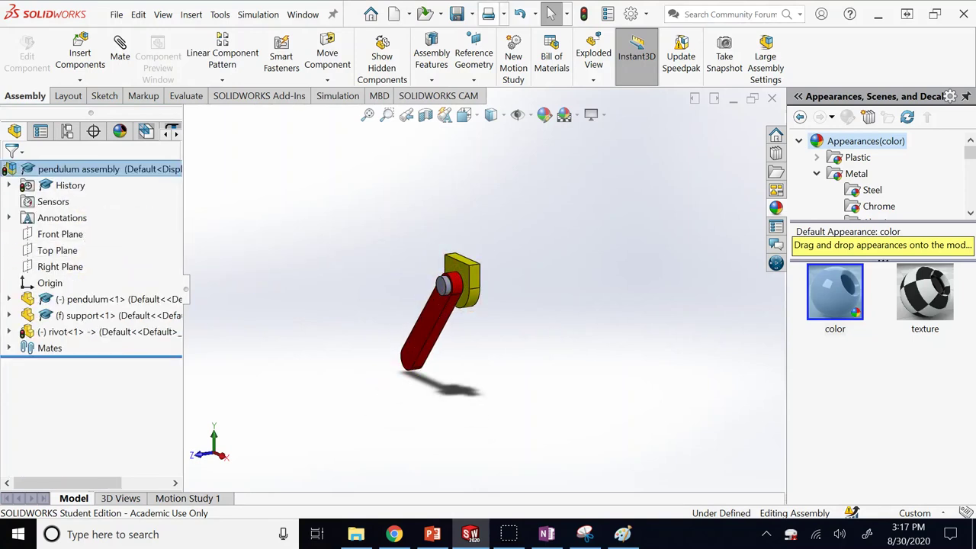
click(457, 14)
click(430, 217)
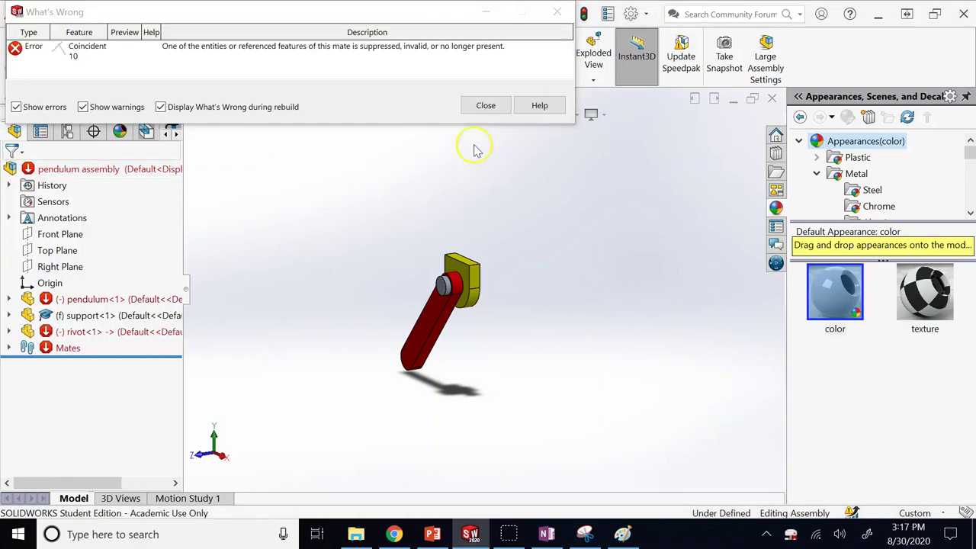
click(484, 107)
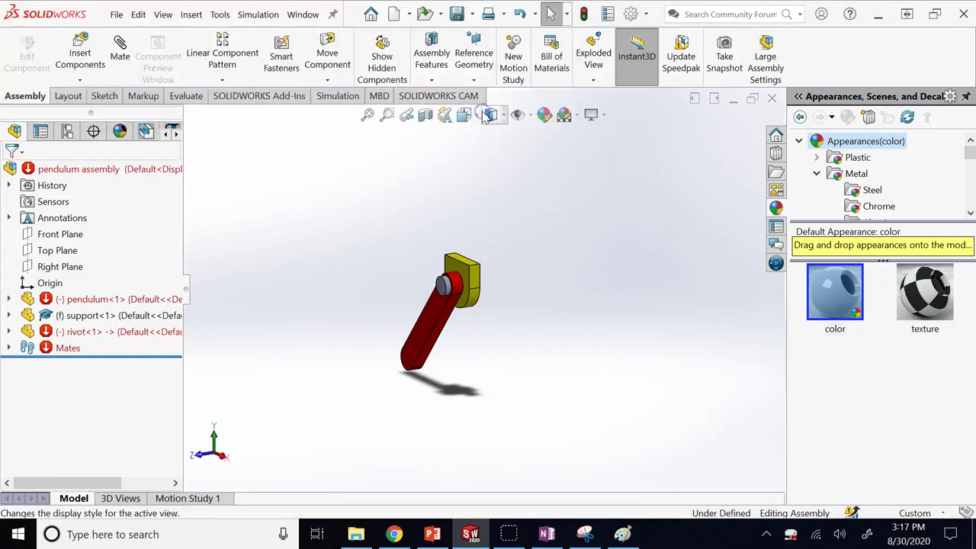
Suppress the Coincident10 mate between the pendulum and the rivot, and swing the pendulum slightly to check the joint.
click(9, 349)
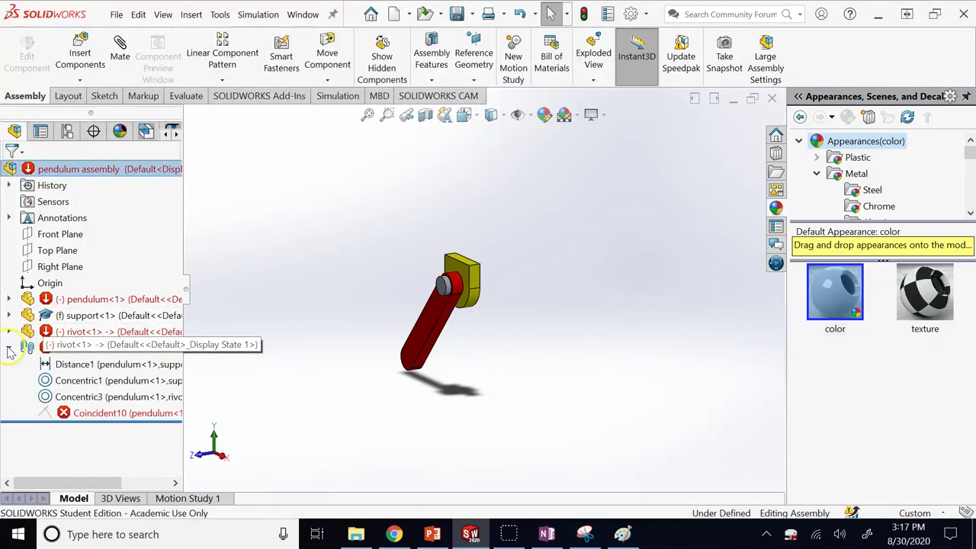
click(108, 415)
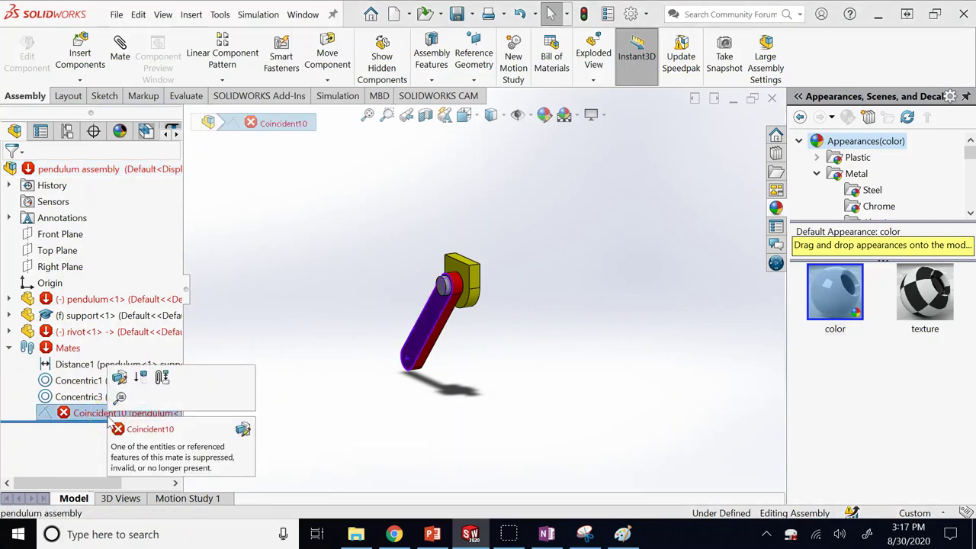
right_click(89, 412)
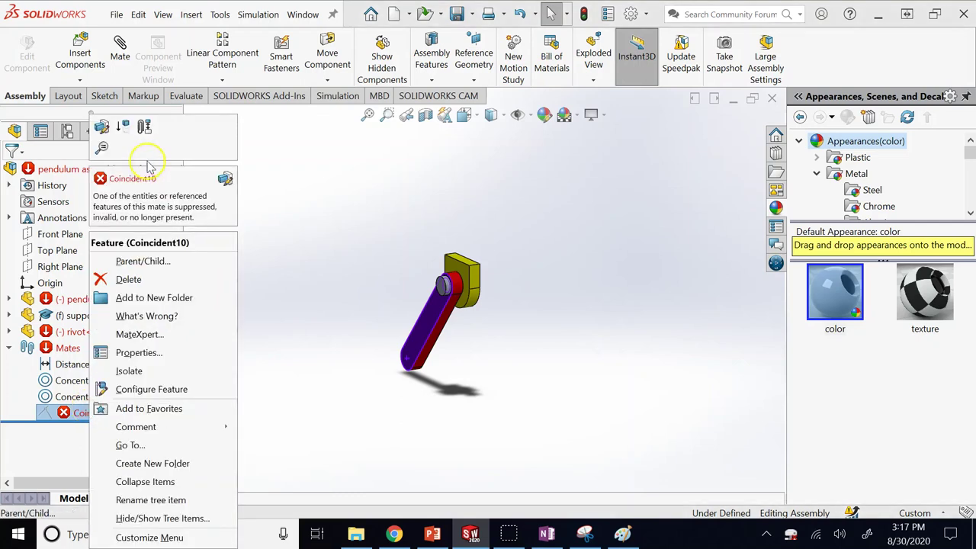
click(123, 126)
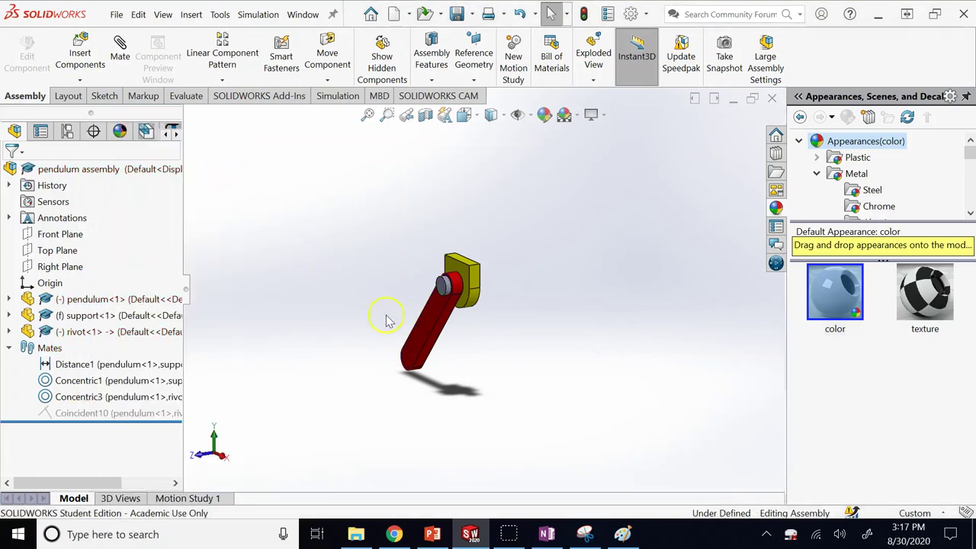
mouse_move(415, 357)
mouse_down()
mouse_move(458, 373)
mouse_move(565, 340)
mouse_move(431, 389)
mouse_move(408, 363)
mouse_up()
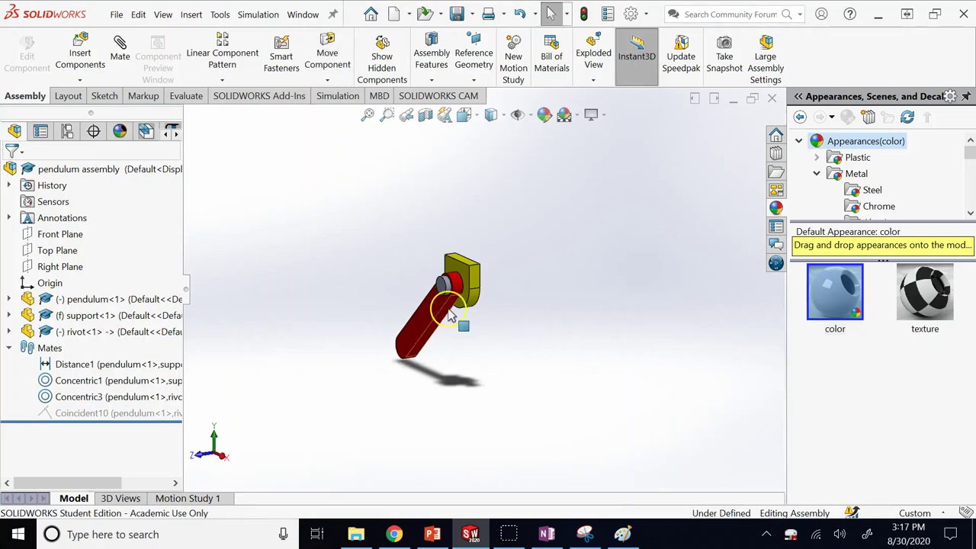
scroll(450, 313, down, 5)
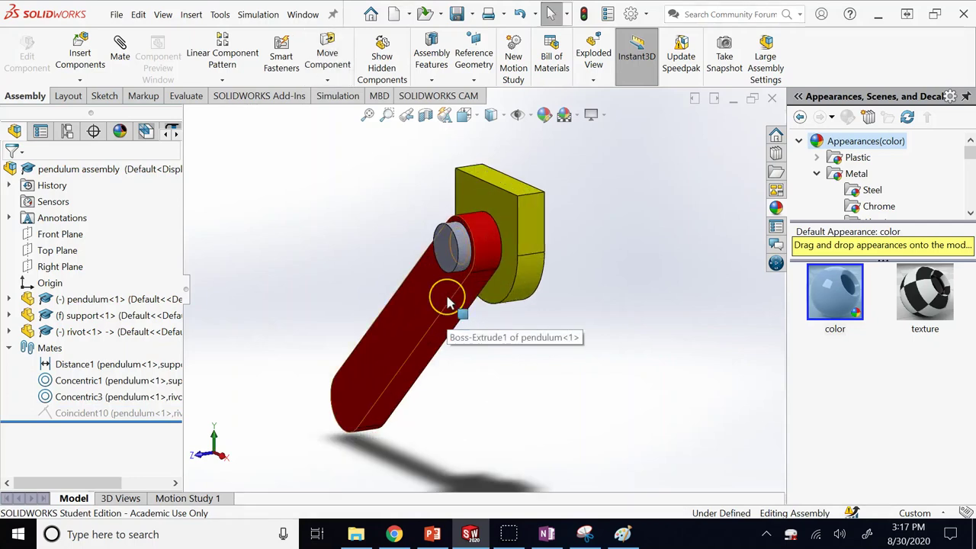
Switch to the Assembly Design presentation in PowerPoint and show slide 12, Inserting a Sub-Assembly.
click(432, 534)
click(113, 407)
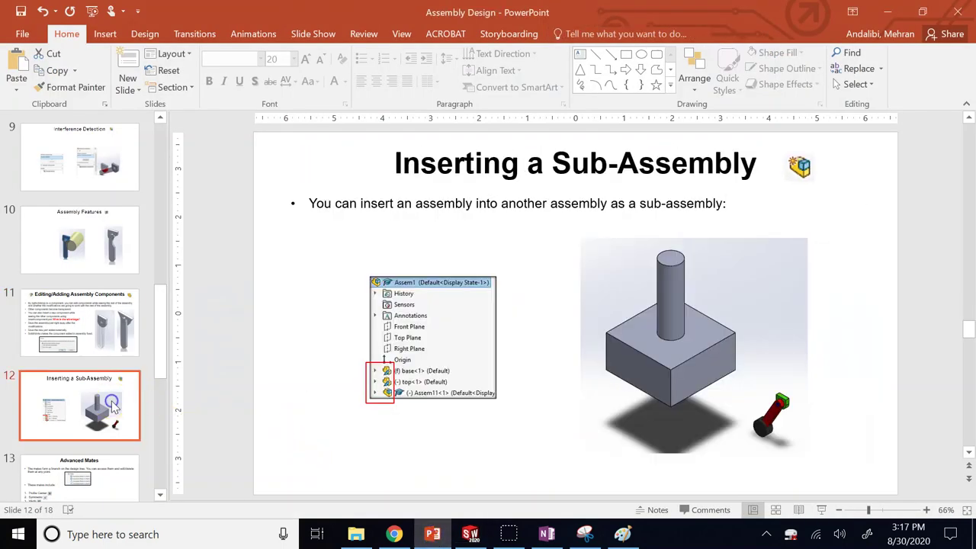
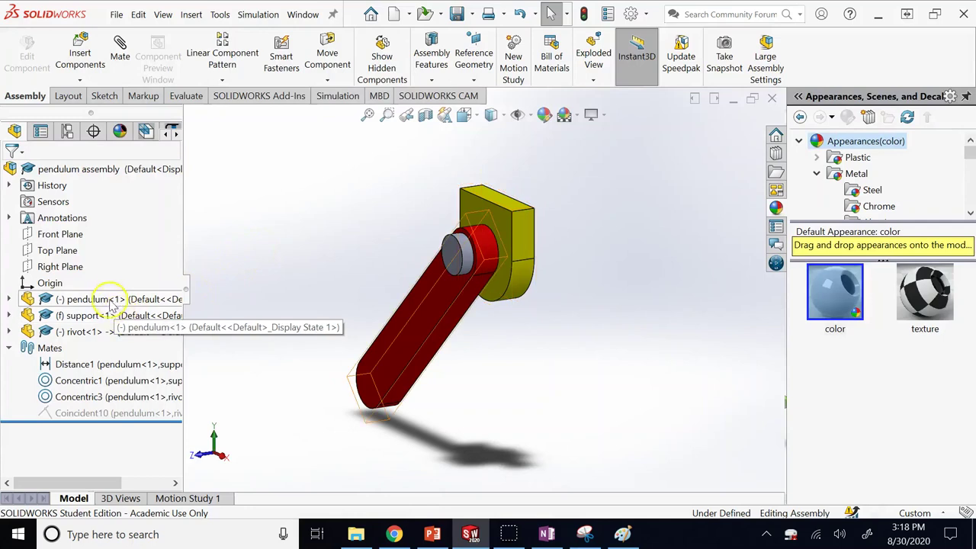
Close the pendulum assembly, saving all modified documents and rebuilding before the save.
click(79, 78)
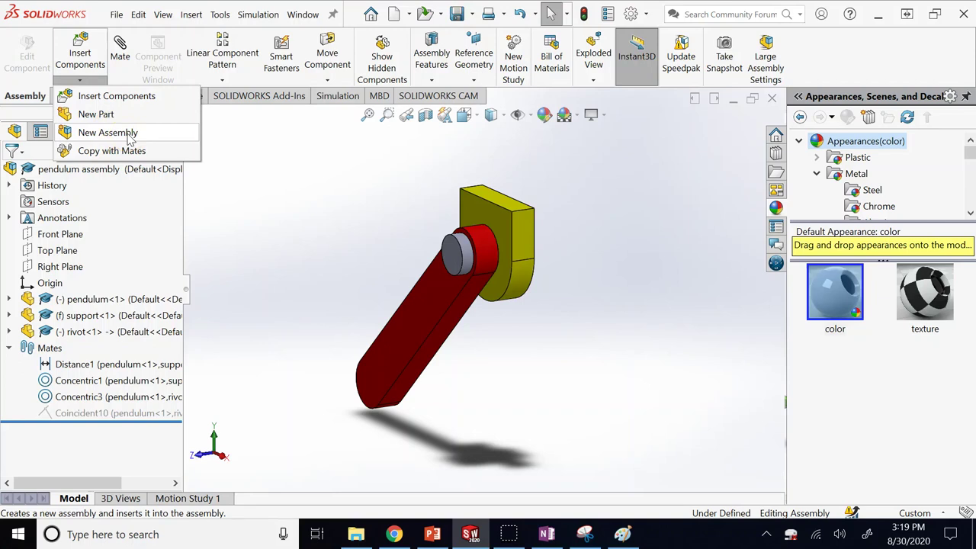
click(279, 215)
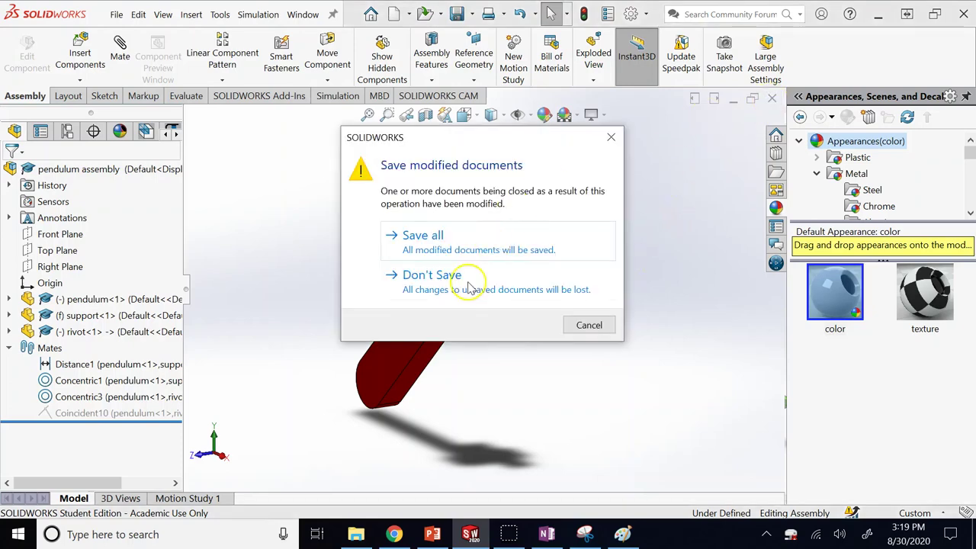
click(404, 233)
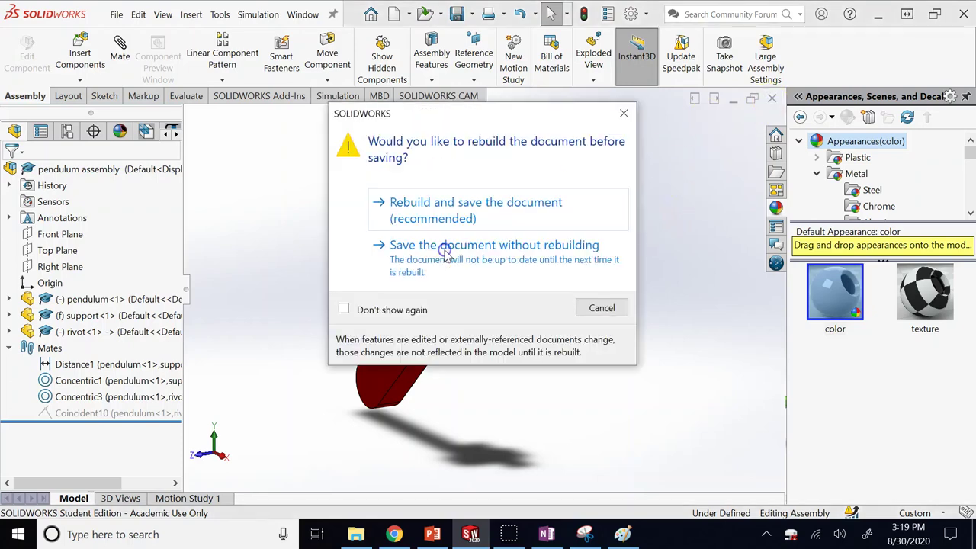
click(428, 209)
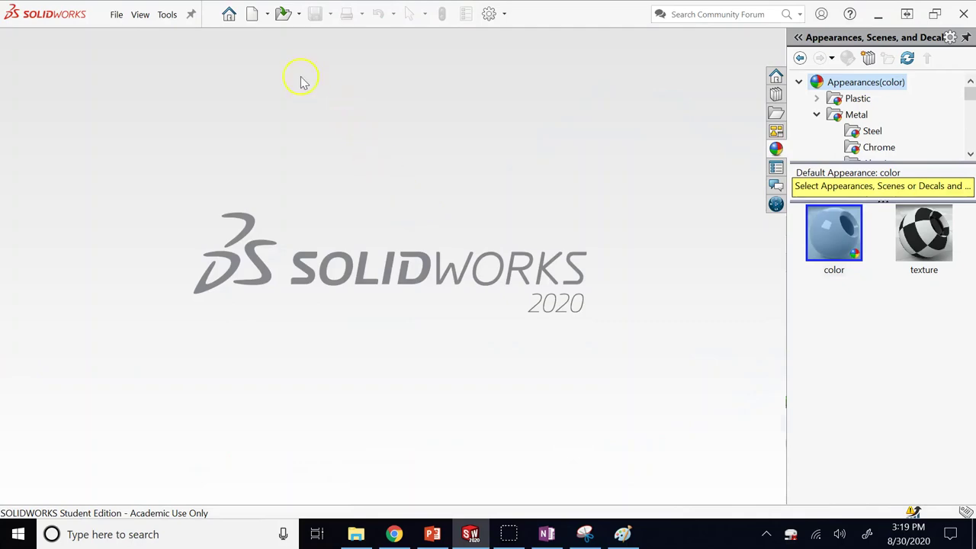
Create a new assembly and place the saved pendulum assembly in it as the first component.
click(252, 14)
click(561, 418)
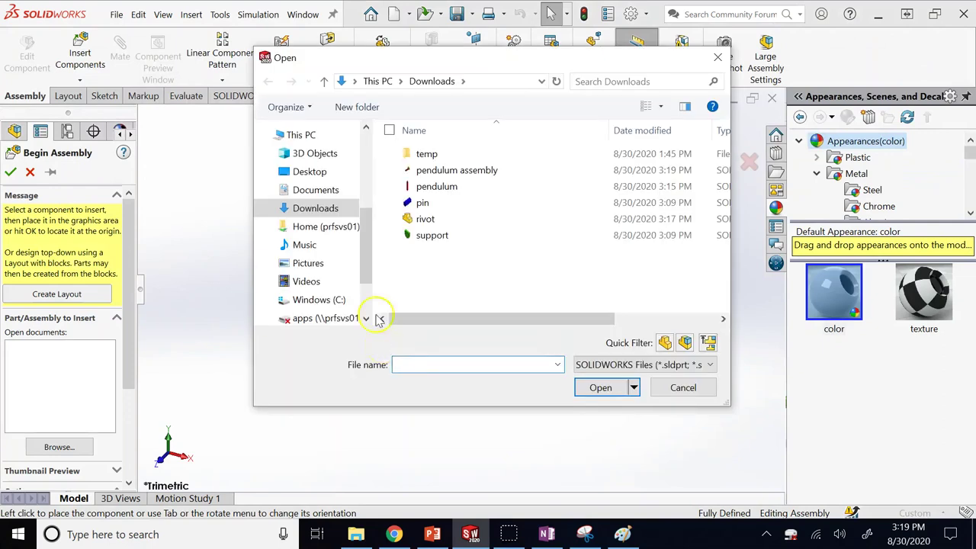
click(468, 170)
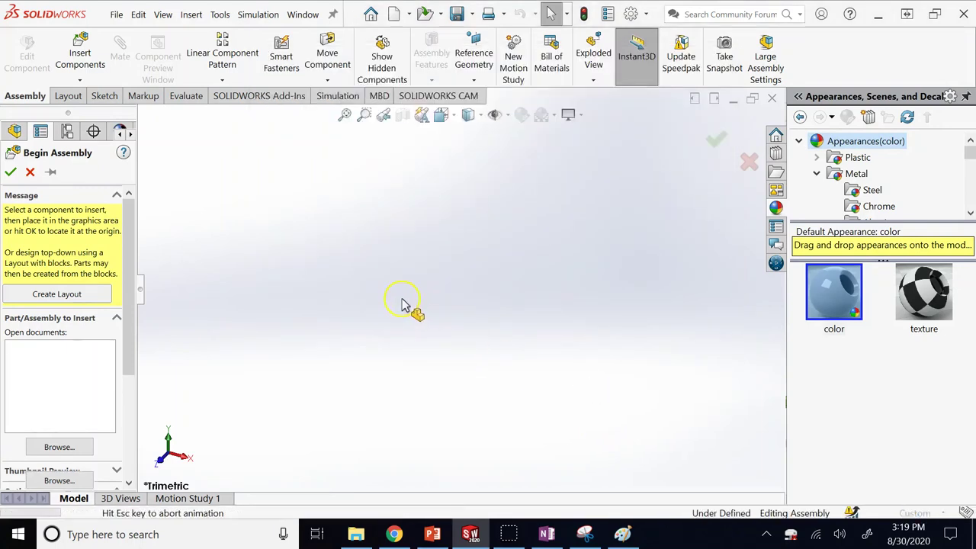
click(402, 300)
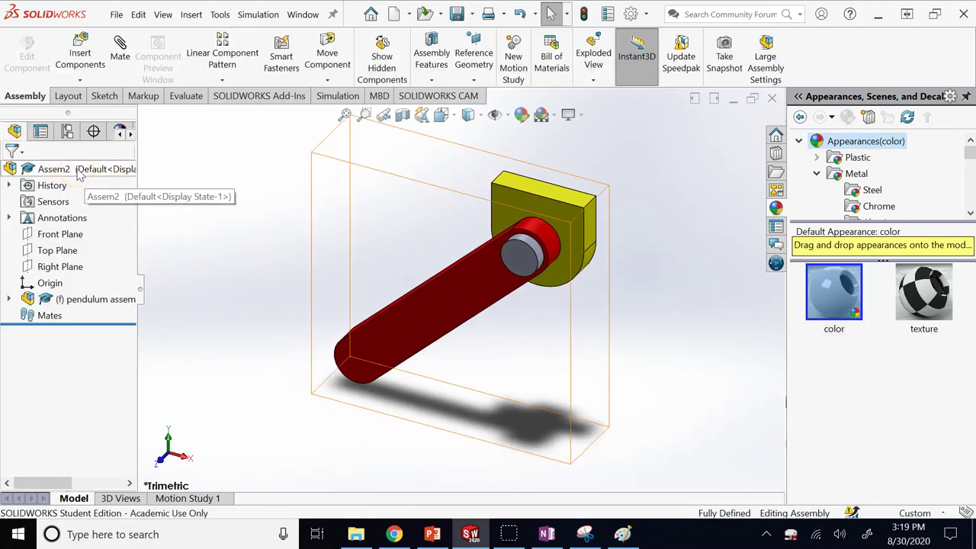
click(80, 311)
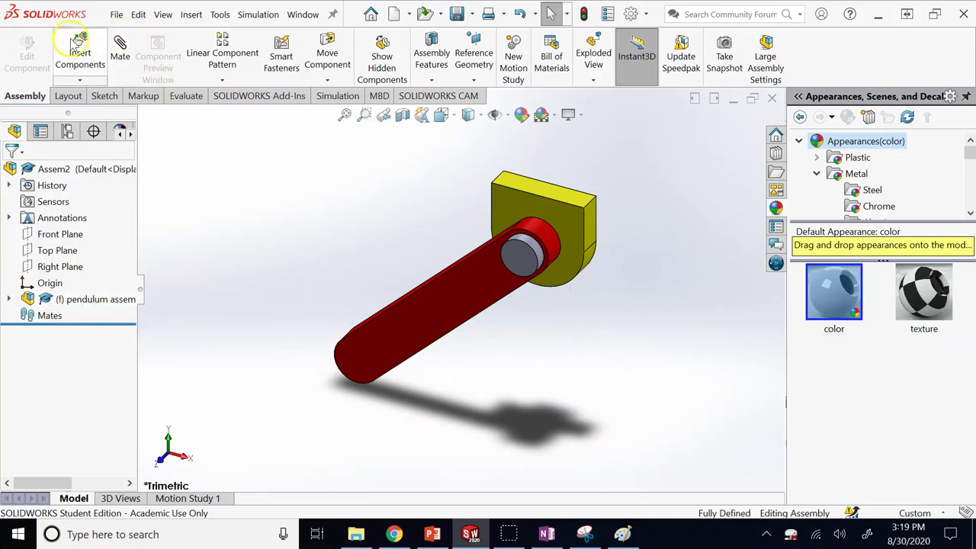
Insert a new empty sub-assembly, and place a second copy of the pendulum assembly beside the first one.
click(81, 81)
click(85, 128)
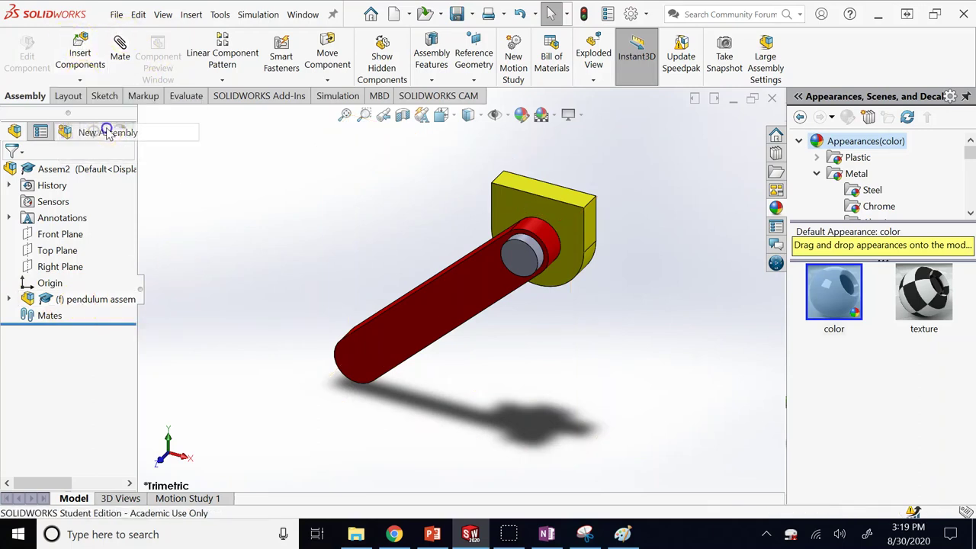
click(82, 54)
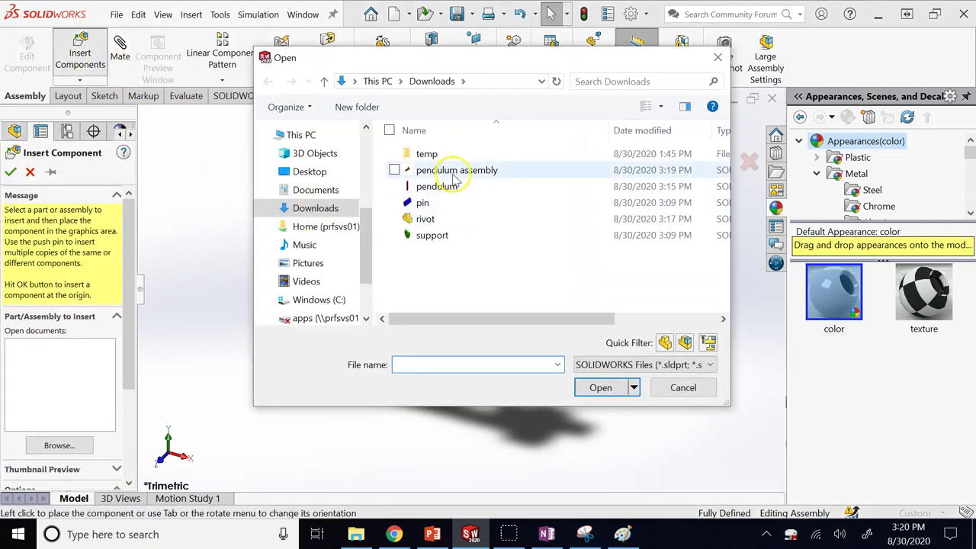
click(450, 172)
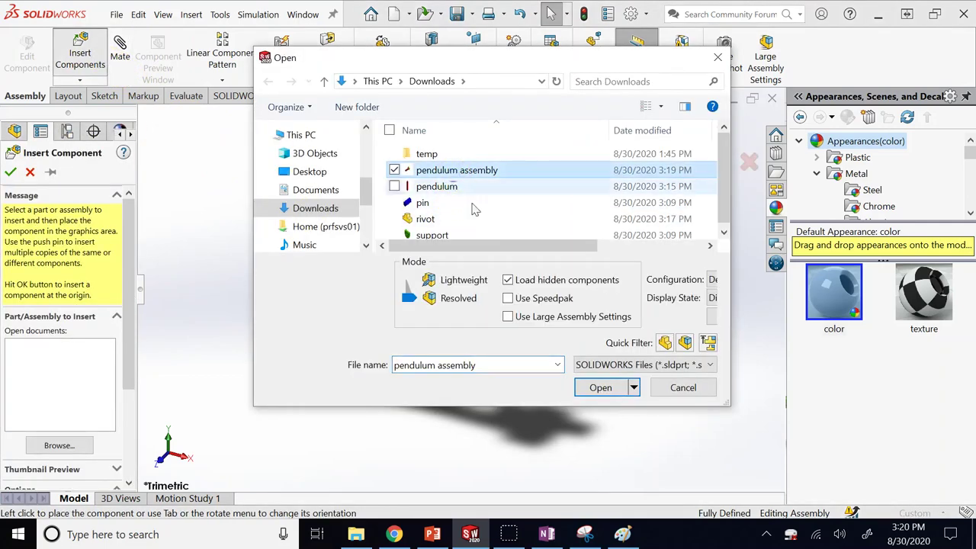
click(600, 387)
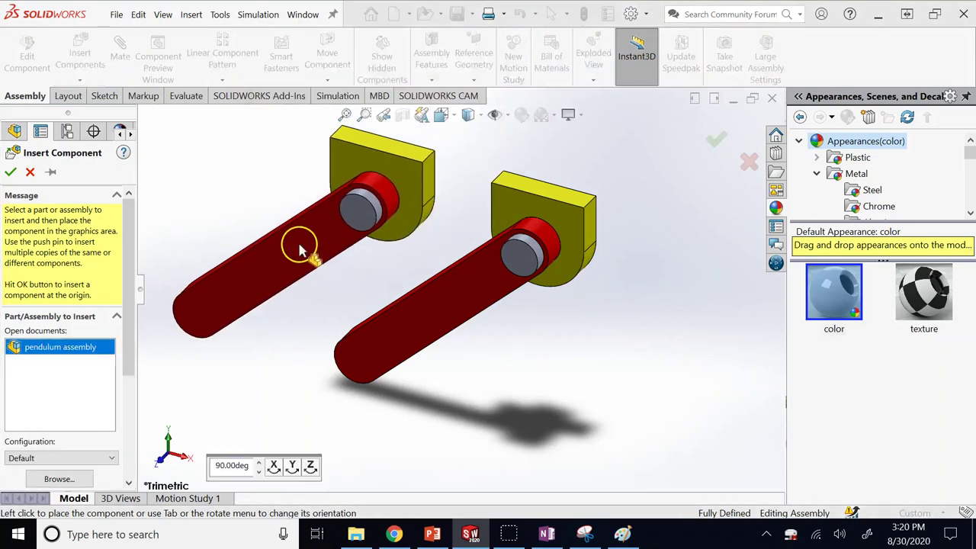
click(300, 249)
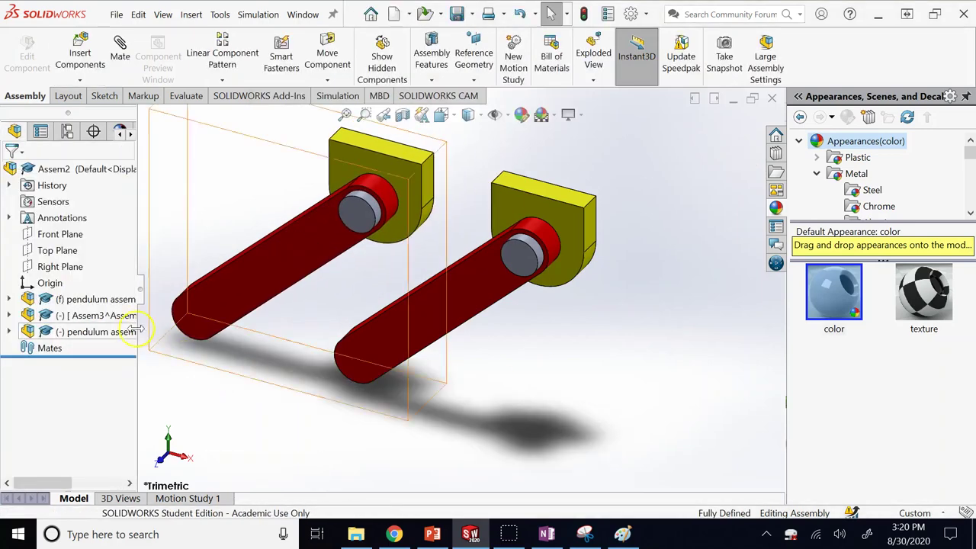
Delete the empty Assem3 sub-assembly from the new assembly.
right_click(107, 316)
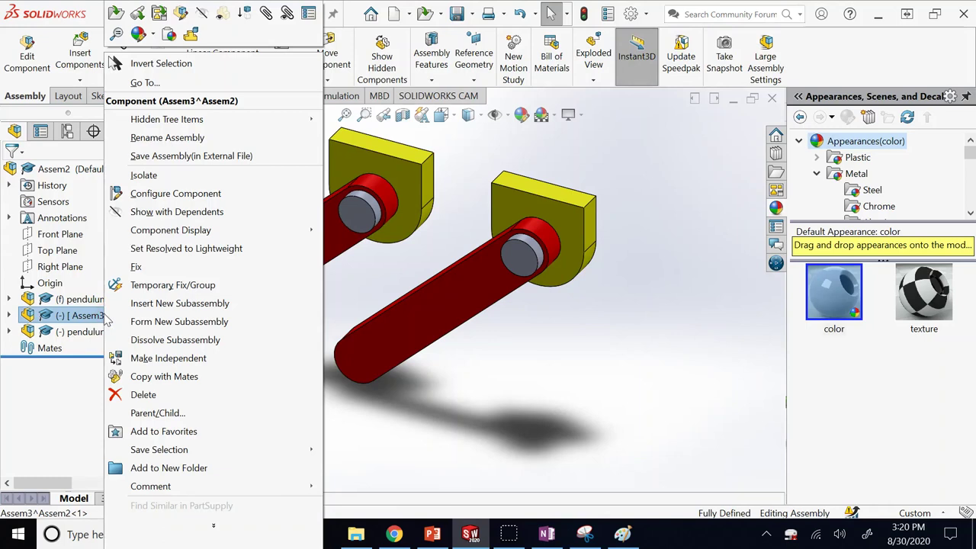
click(404, 392)
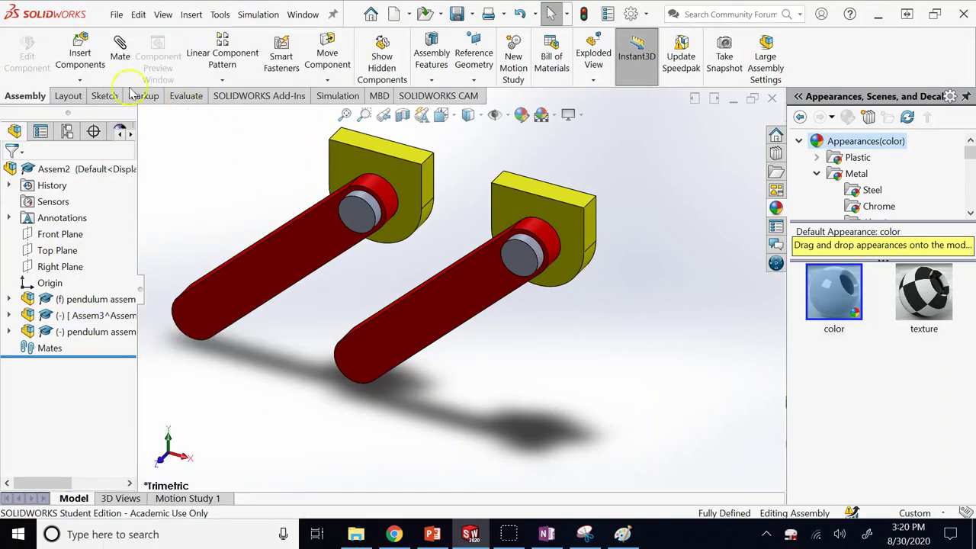
click(80, 80)
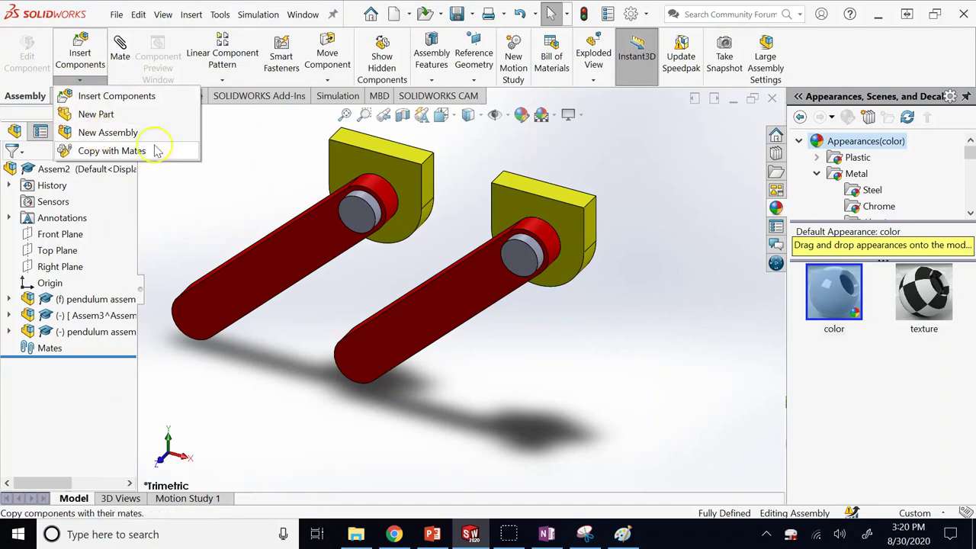
right_click(64, 315)
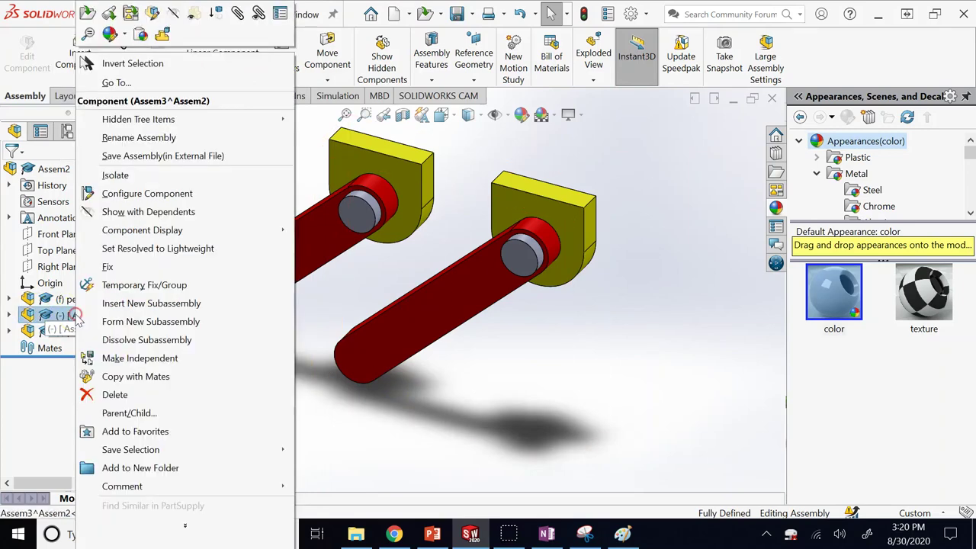
click(10, 315)
right_click(79, 315)
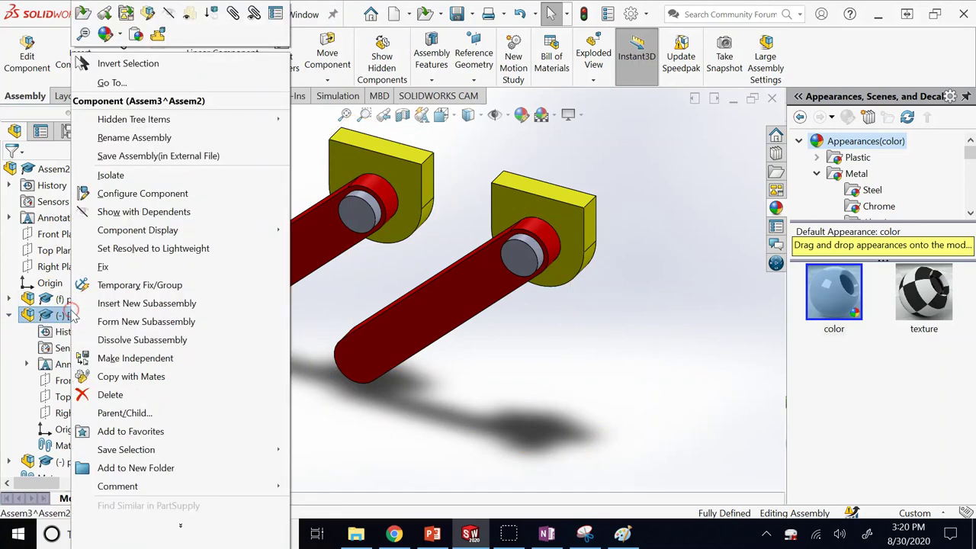
click(121, 393)
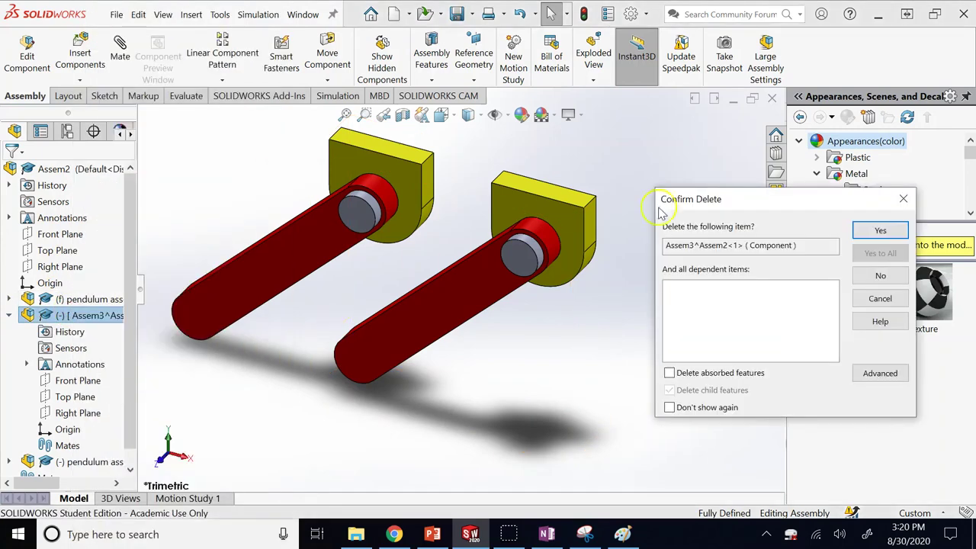
click(883, 231)
Examine the two pendulum sub-assemblies, the top-level assembly that contains them, and the options for inserting components.
scroll(318, 270, up, 2)
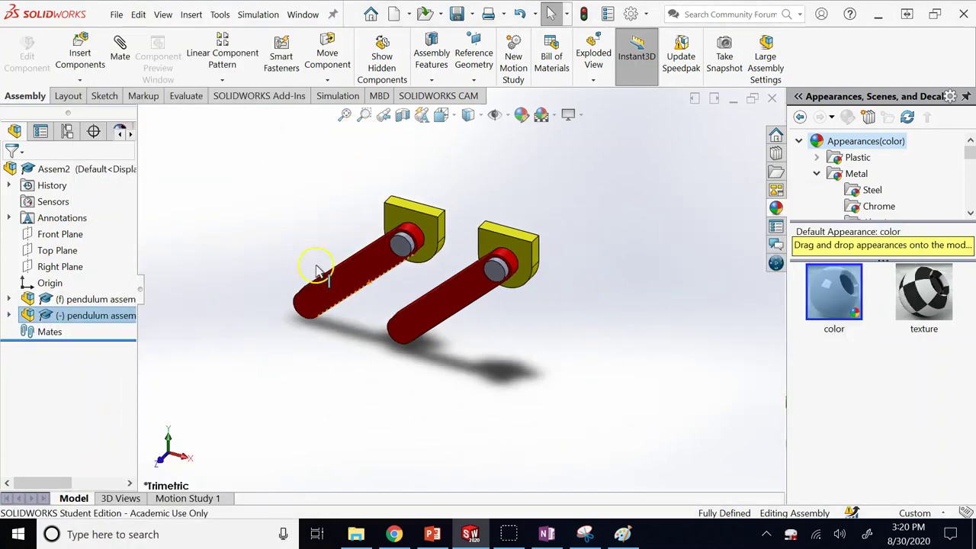
scroll(404, 236, down, 2)
scroll(530, 252, down, 3)
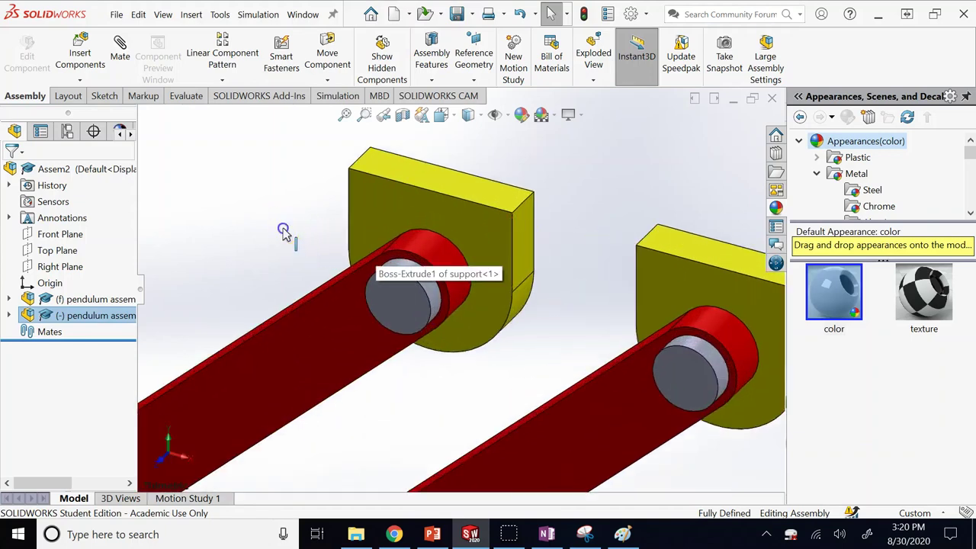
scroll(407, 244, up, 3)
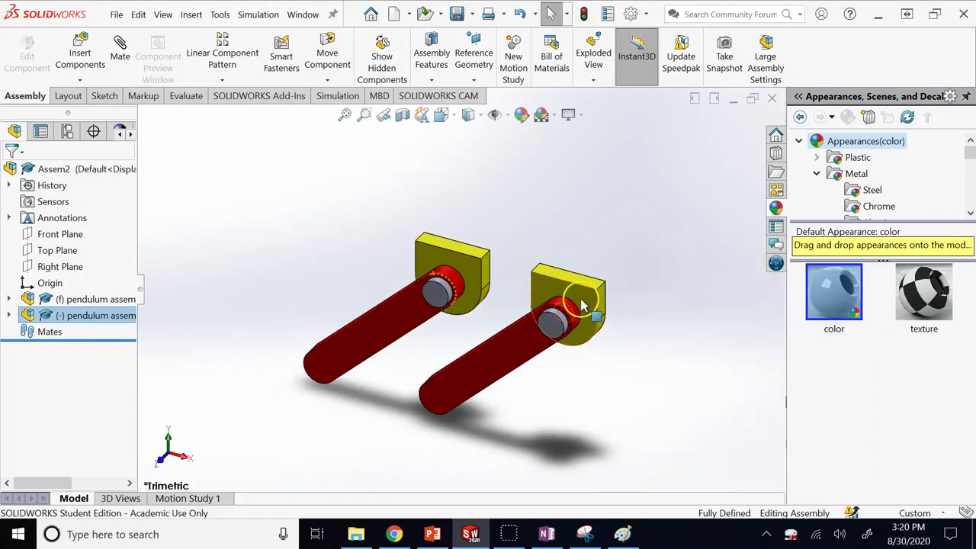
scroll(571, 216, down, 4)
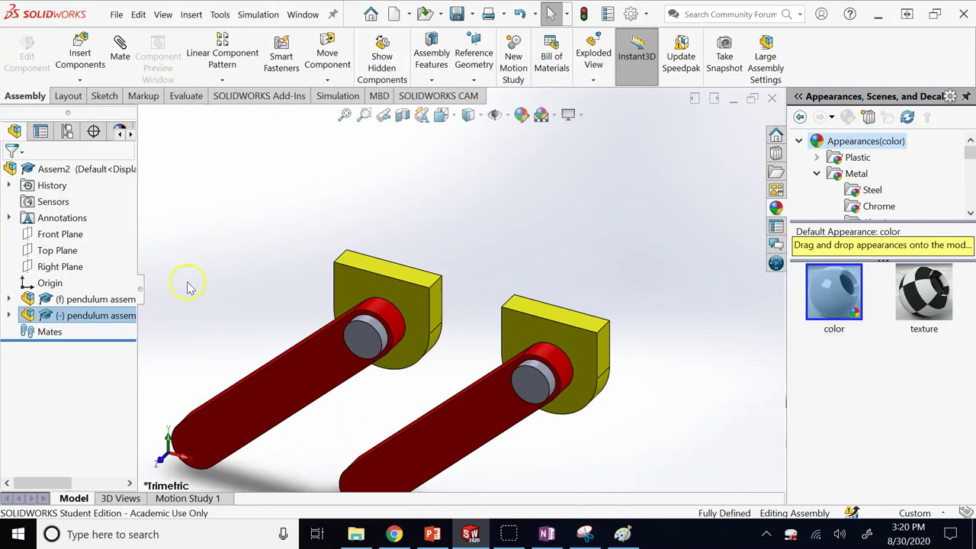
click(115, 315)
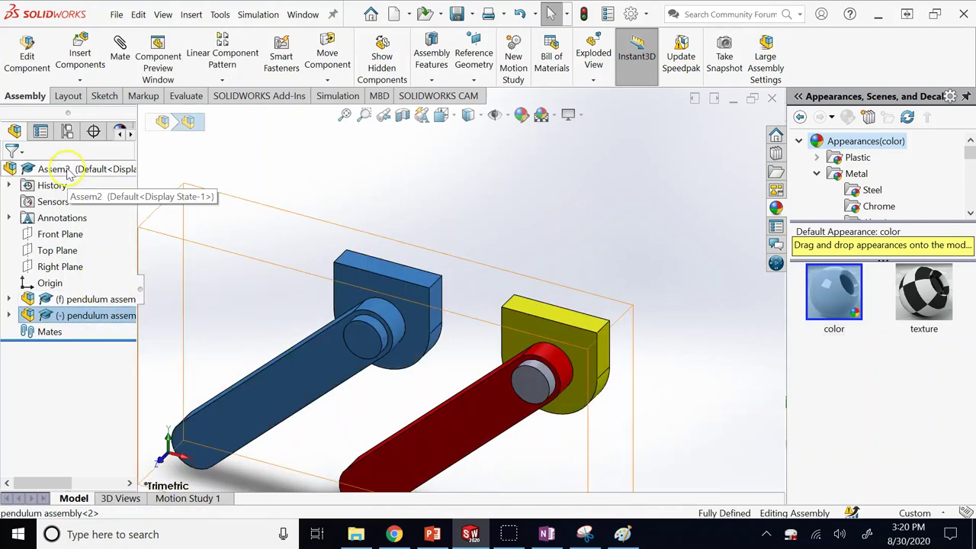
click(34, 169)
click(577, 228)
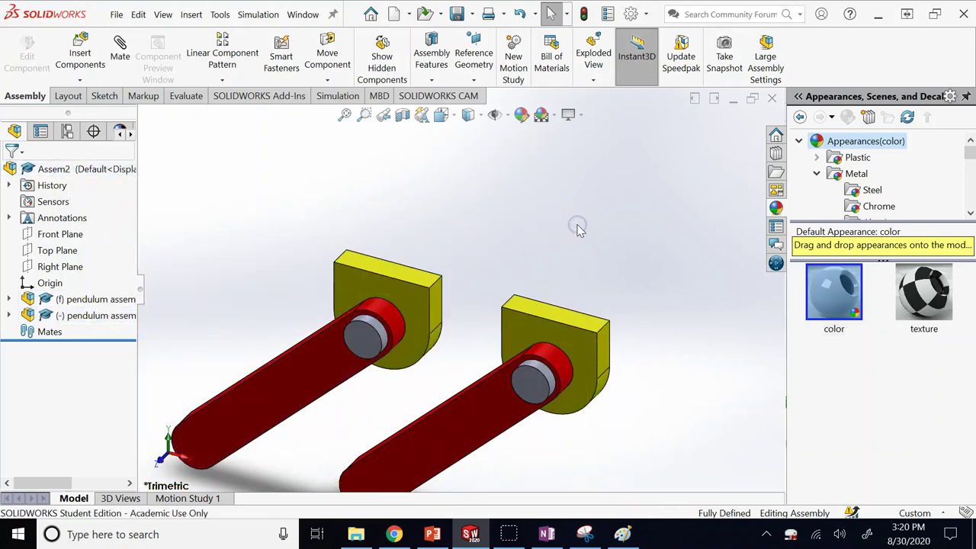
key(z)
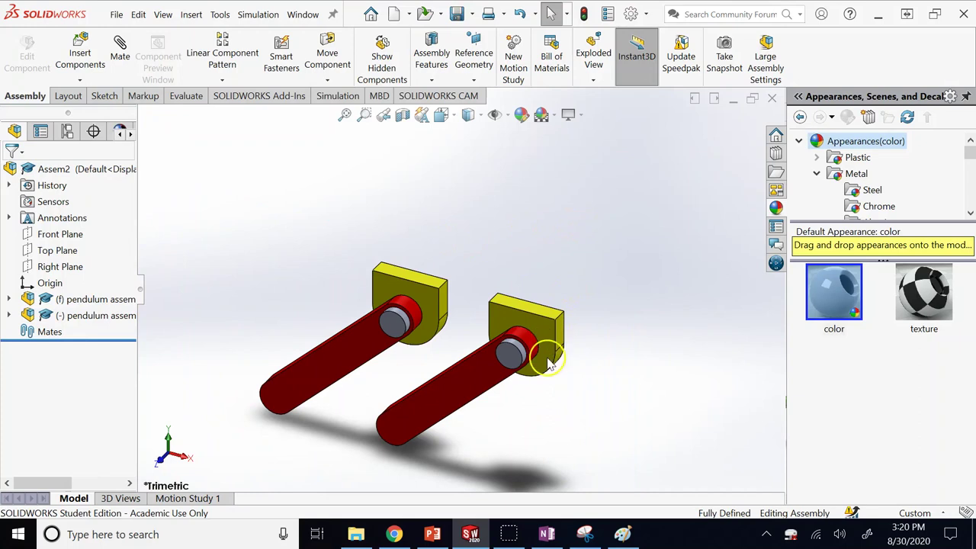
click(104, 171)
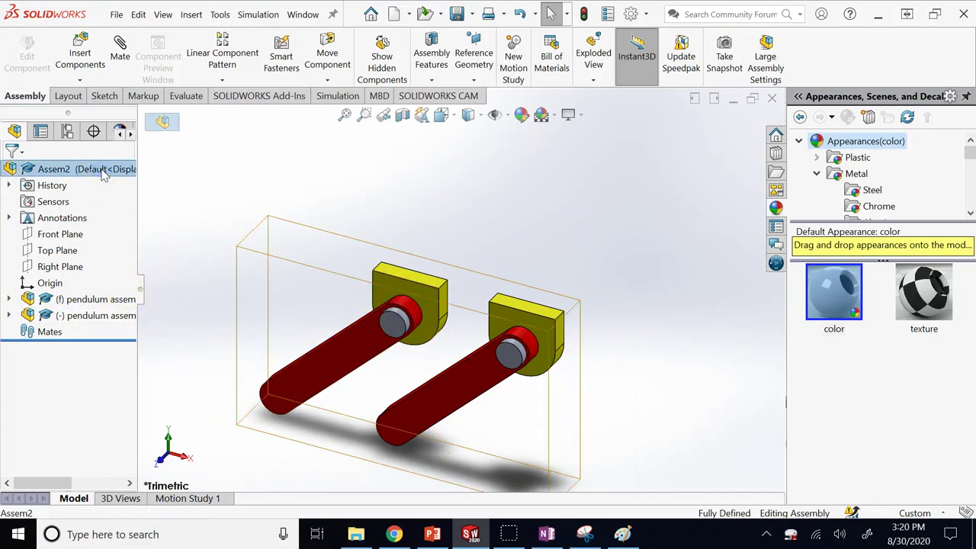
click(471, 192)
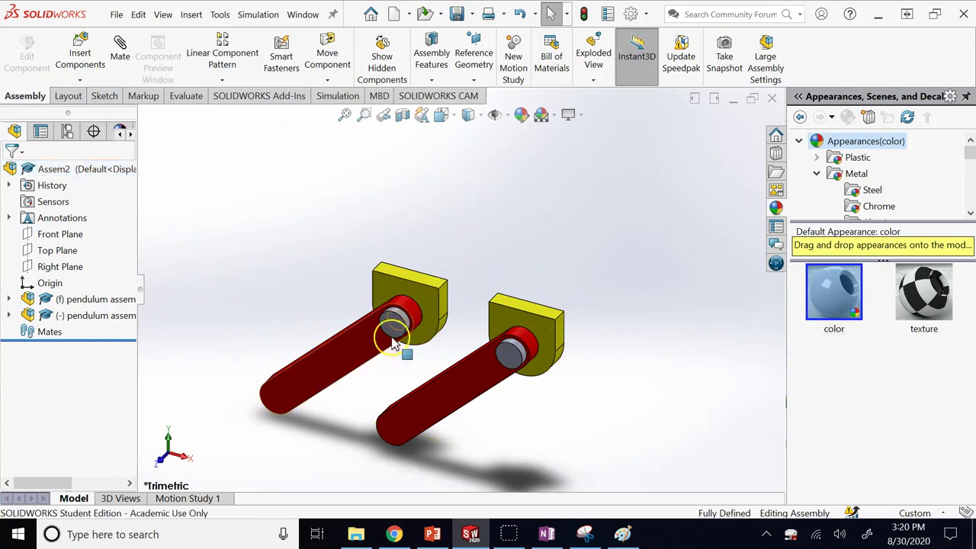
click(80, 80)
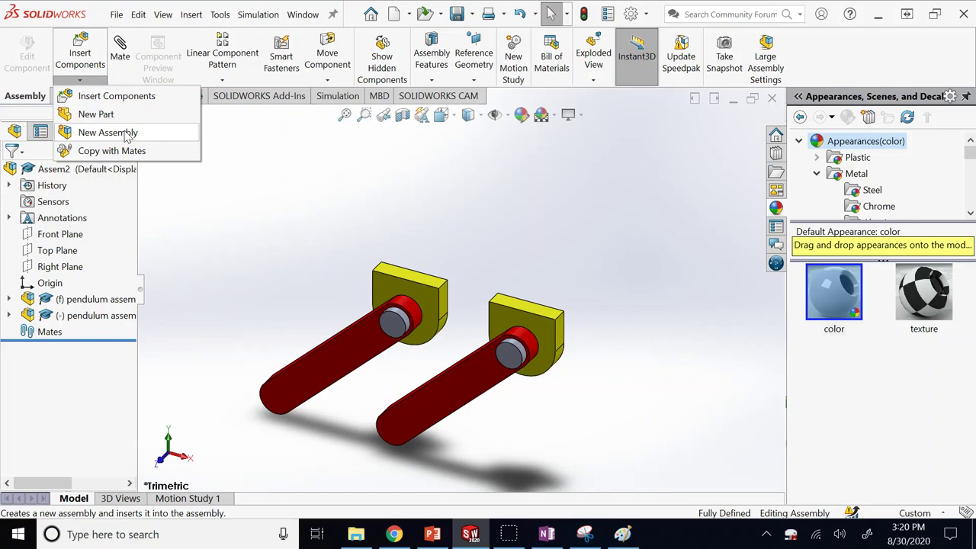
click(447, 215)
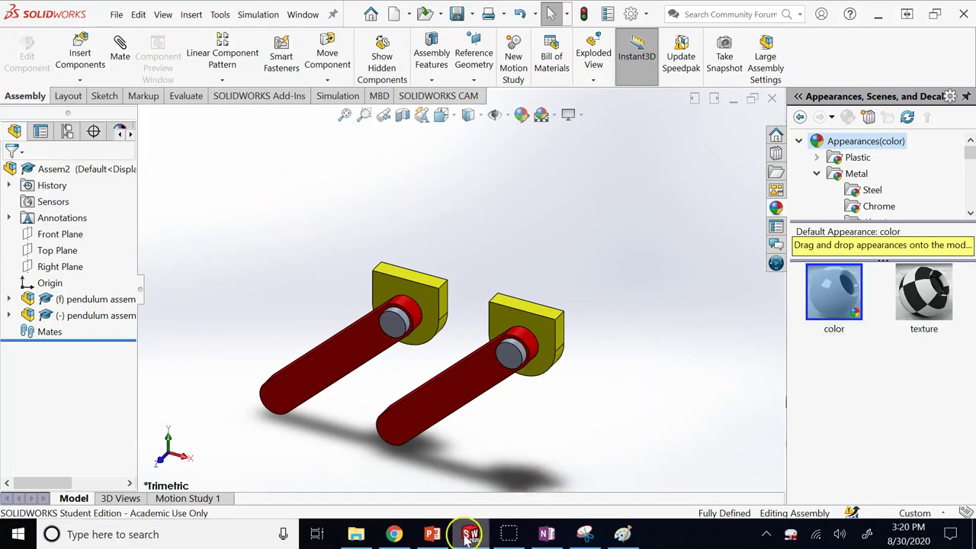
Switch to the Assembly Design presentation in PowerPoint, look through the slides up to Mechanical Mates, and return to Advanced Mates.
click(440, 536)
click(100, 474)
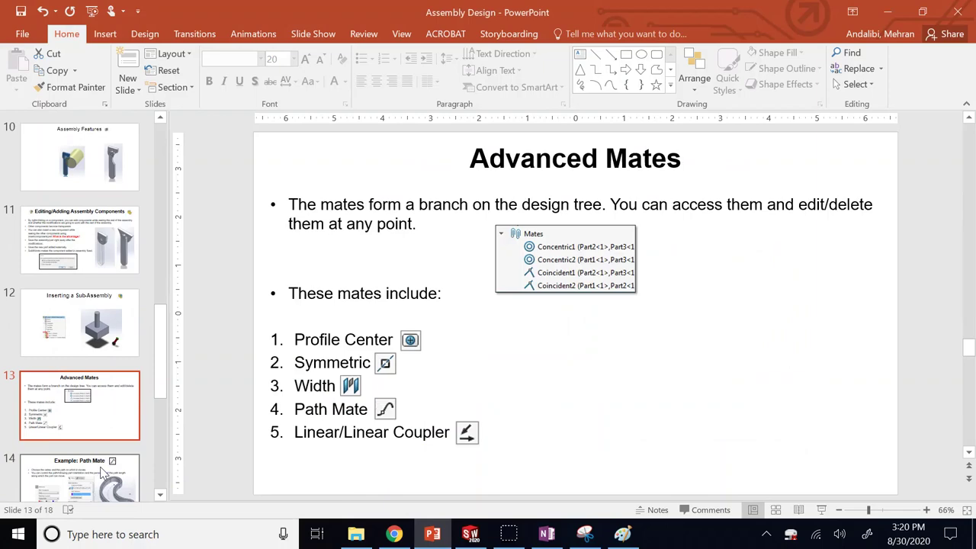
click(101, 474)
click(101, 473)
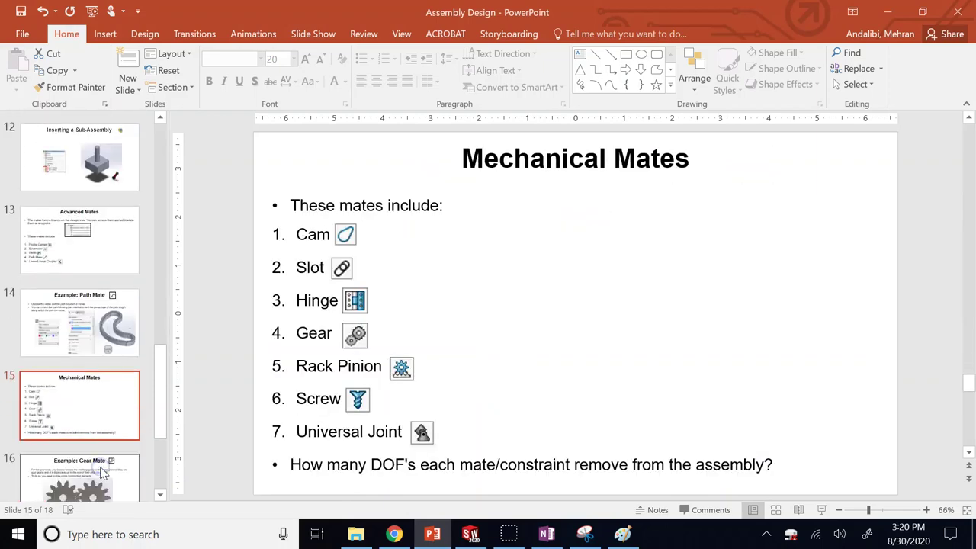
click(79, 239)
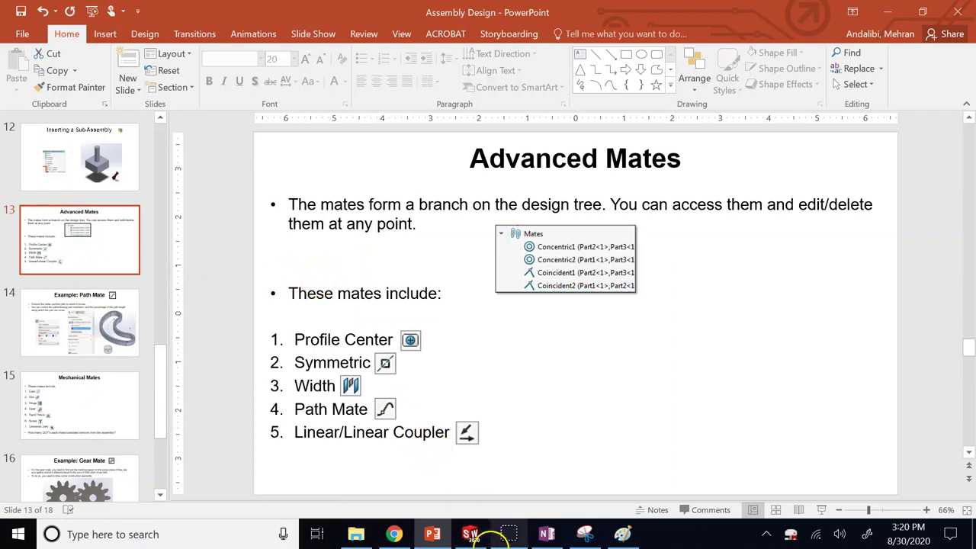
Switch to SOLIDWORKS and examine the standard, advanced and mechanical mate types offered by the Mate command, without adding any mate.
click(470, 533)
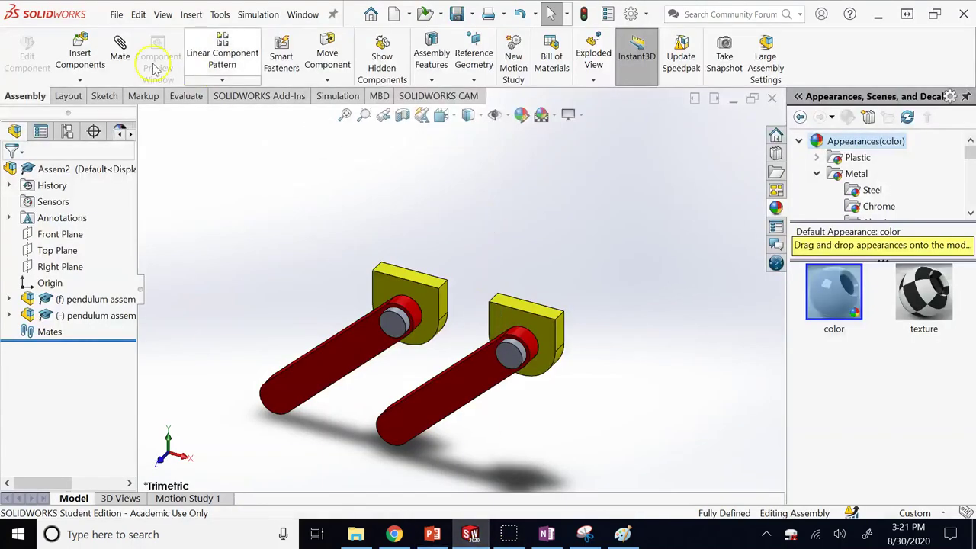
click(122, 60)
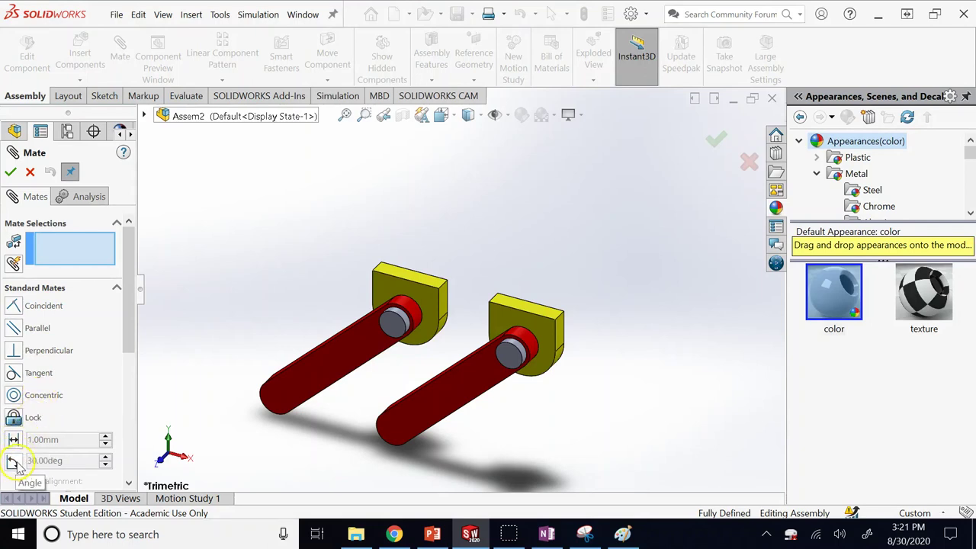
click(14, 421)
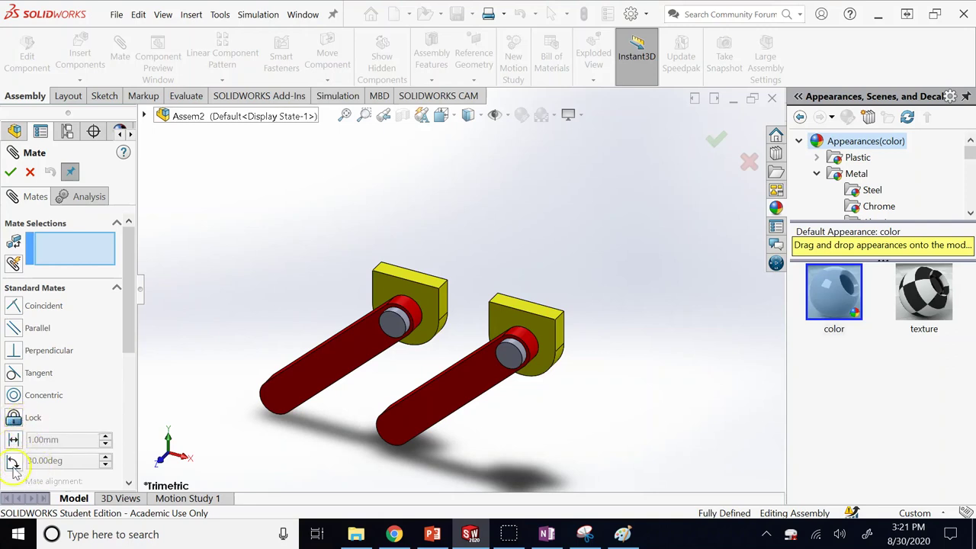
drag(128, 337, 131, 385)
click(114, 327)
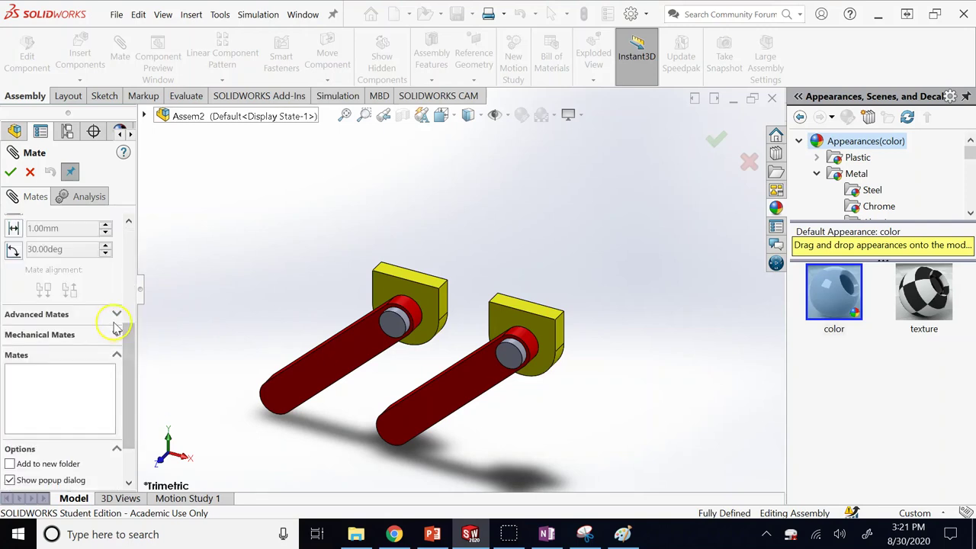
scroll(118, 339, down, 1)
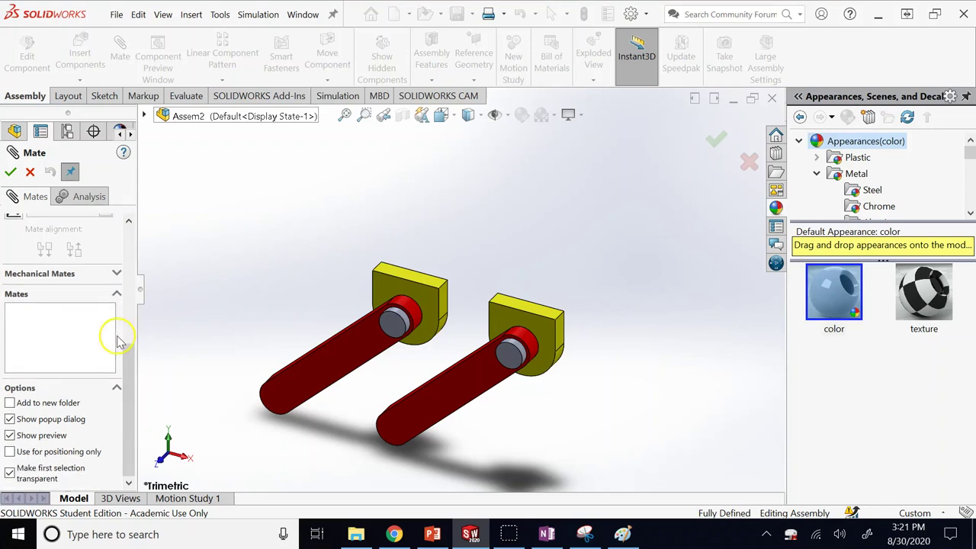
click(116, 274)
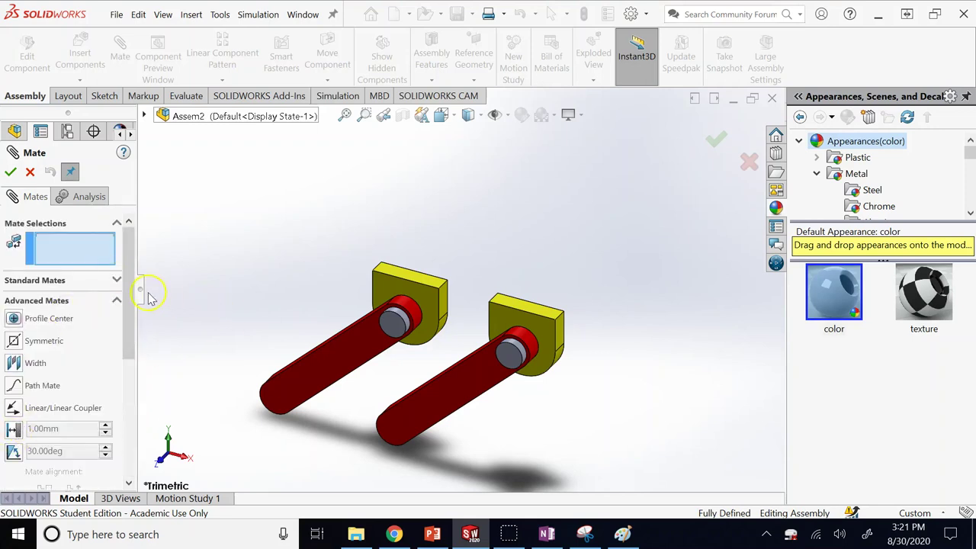
scroll(124, 358, down, 6)
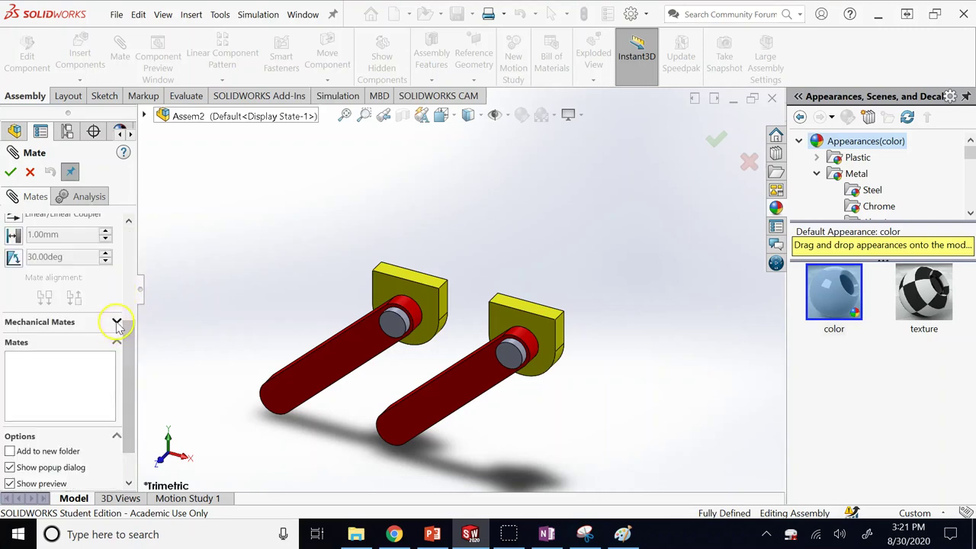
click(116, 321)
drag(123, 347, 126, 252)
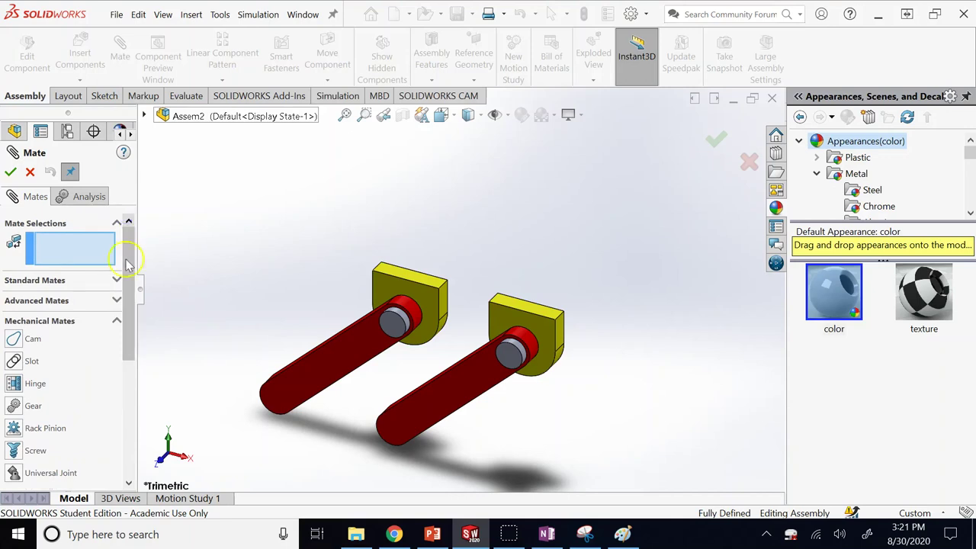
click(114, 282)
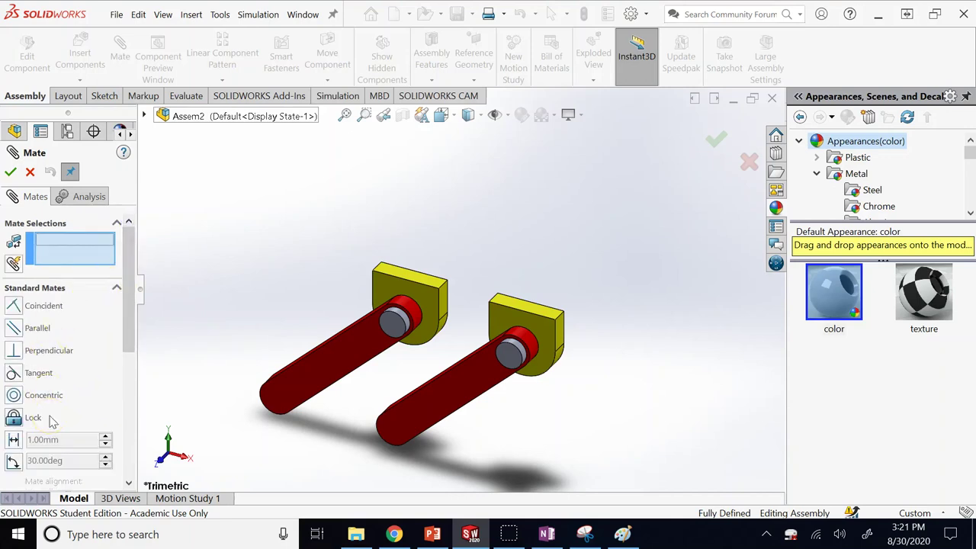
click(30, 172)
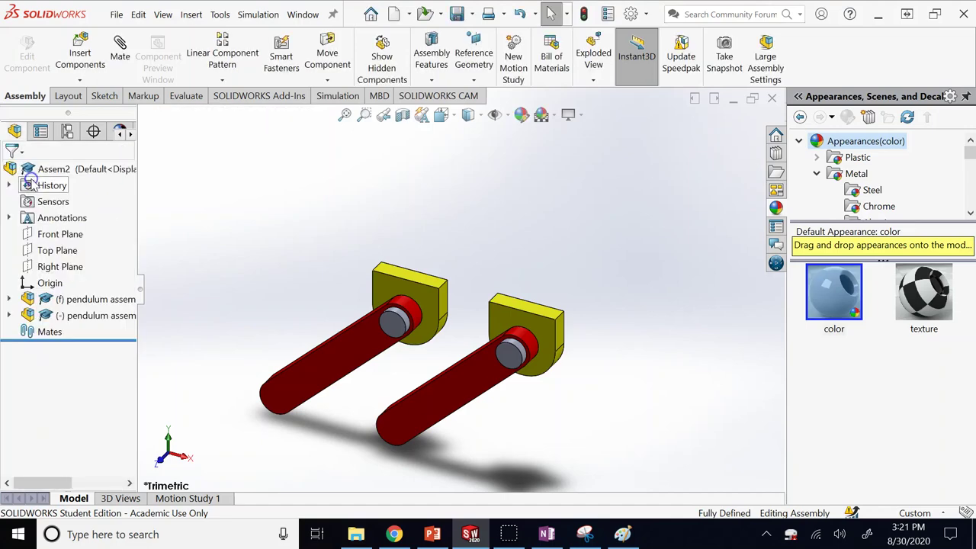
Close the Assem2 assembly and open the saved pendulum assembly from the Downloads folder.
click(771, 98)
click(311, 268)
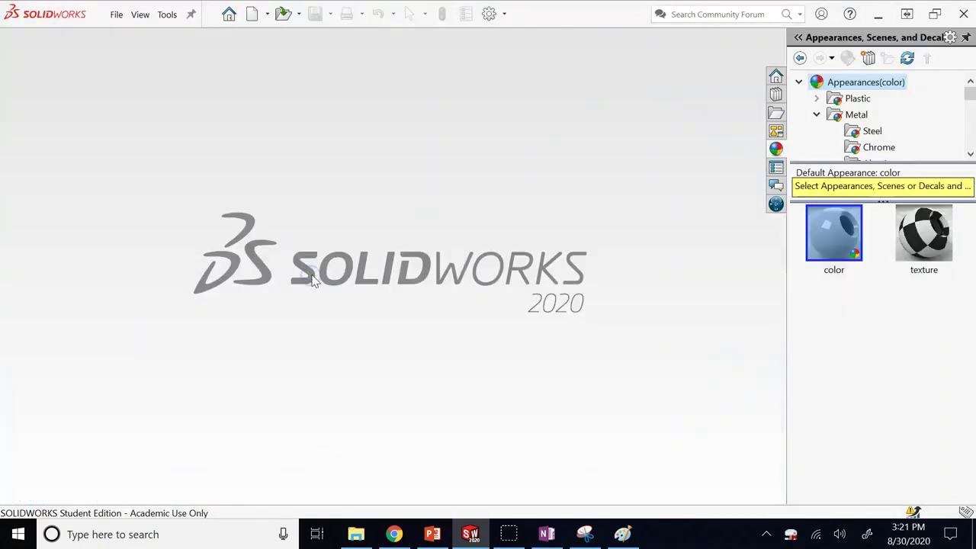
click(284, 14)
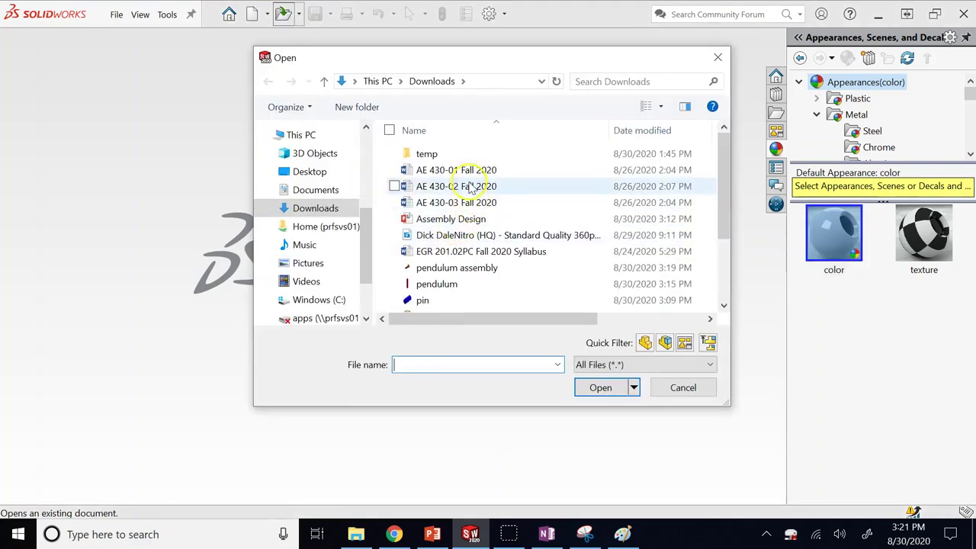
scroll(472, 210, down, 1)
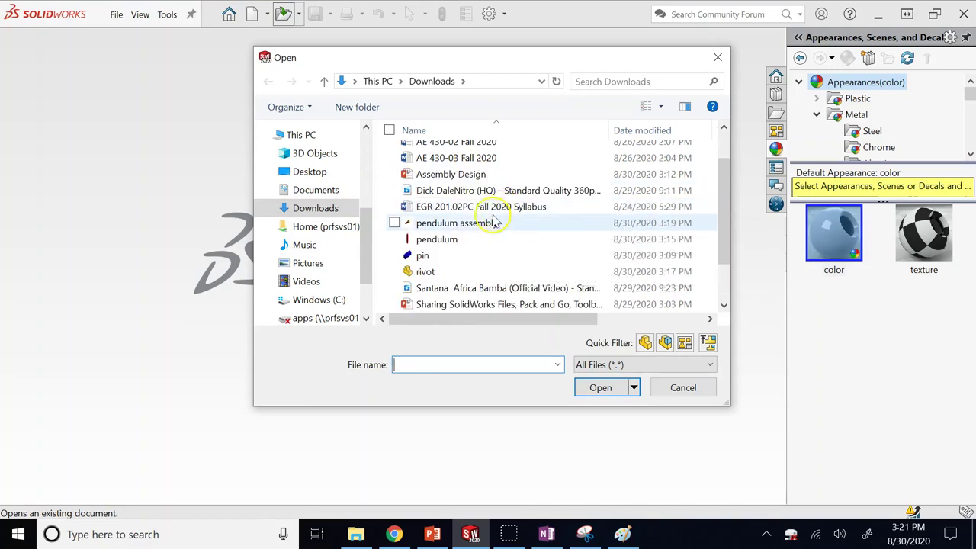
click(490, 219)
click(599, 387)
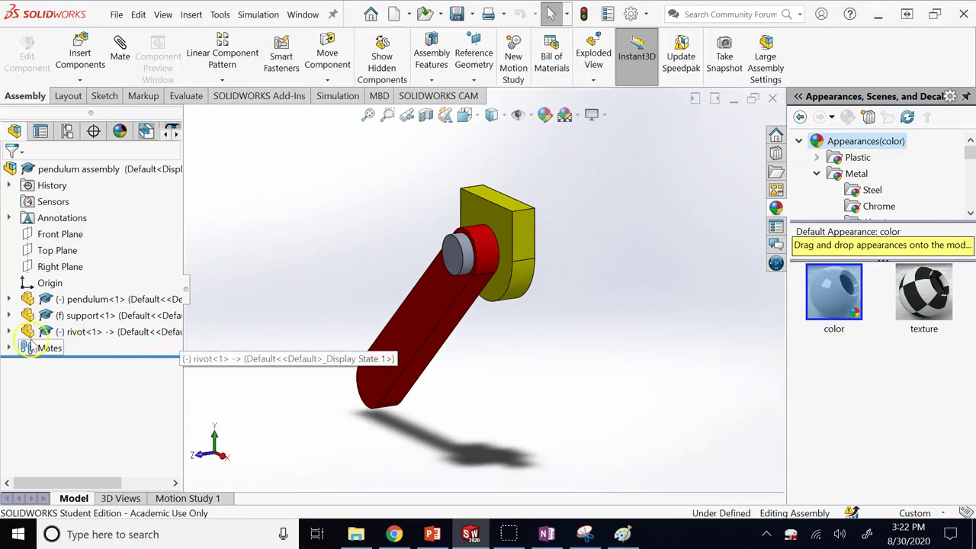
Delete the Coincident10 and Concentric3 mates between the pendulum and the rivot.
click(7, 348)
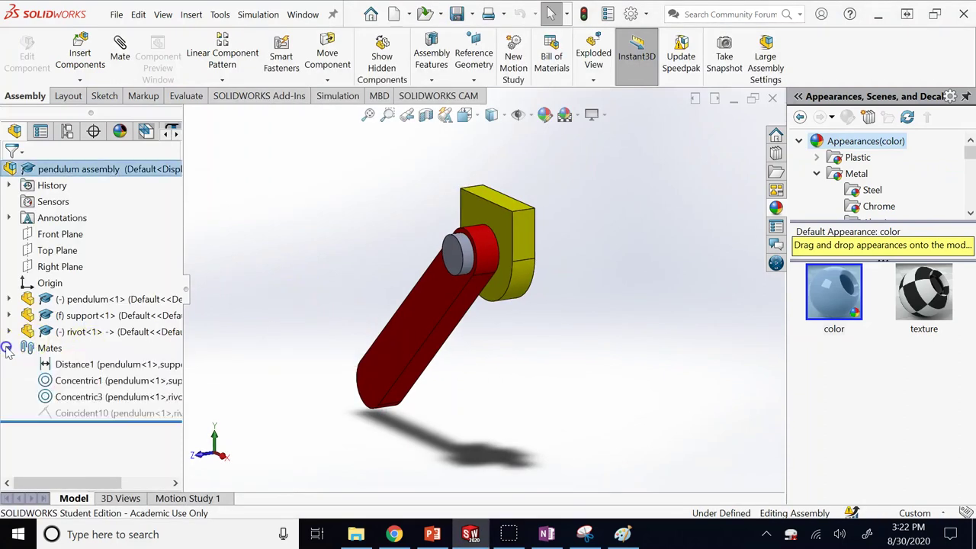
right_click(113, 413)
click(160, 316)
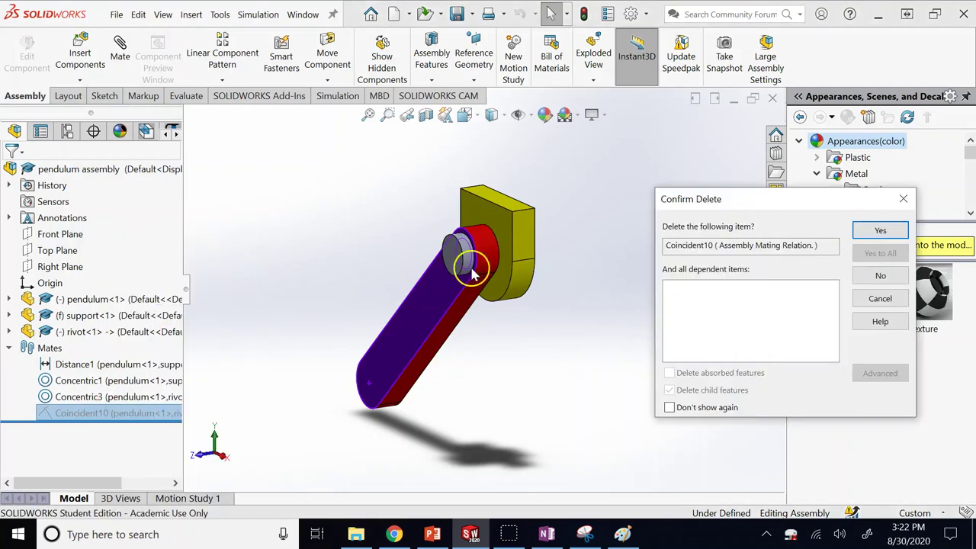
click(869, 231)
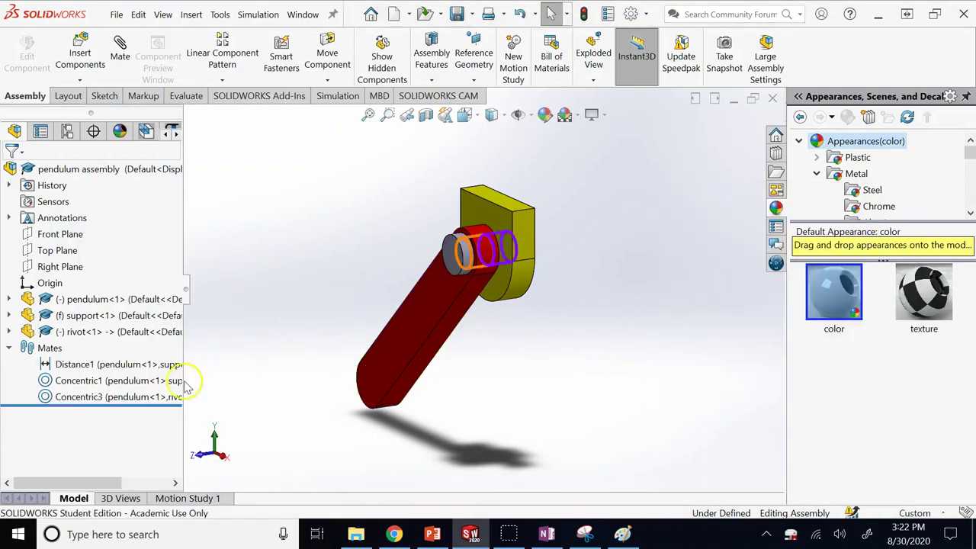
right_click(140, 402)
click(175, 314)
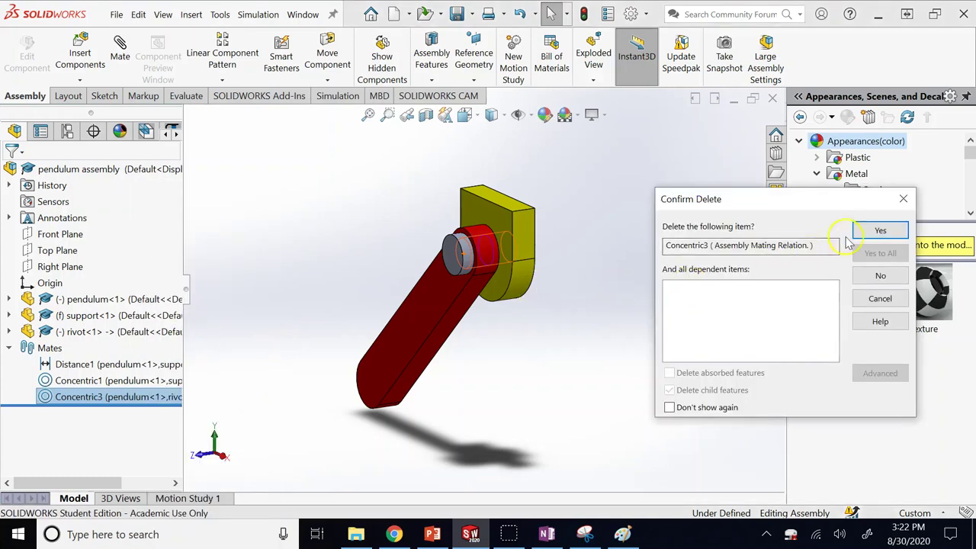
click(871, 231)
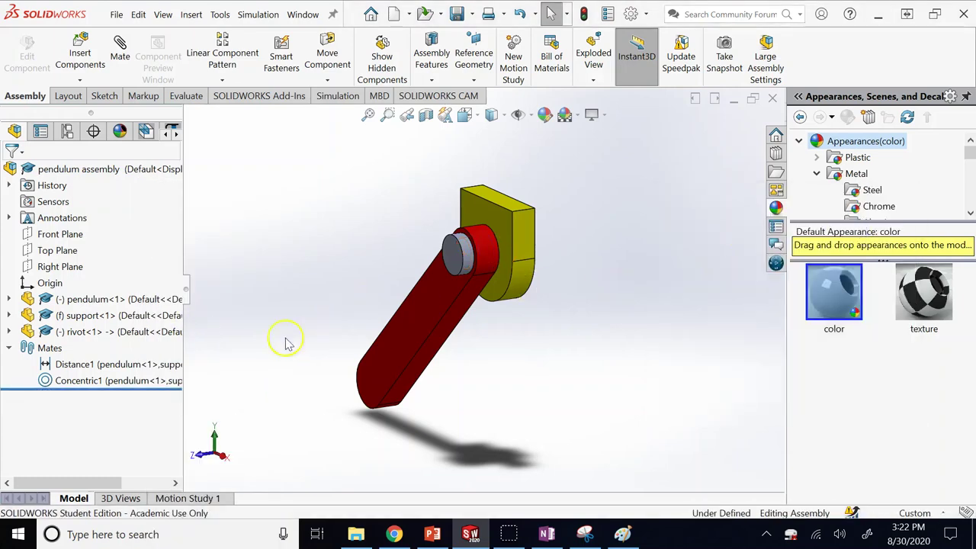
Delete the Distance1 and Concentric1 mates between the pendulum and the support.
right_click(135, 370)
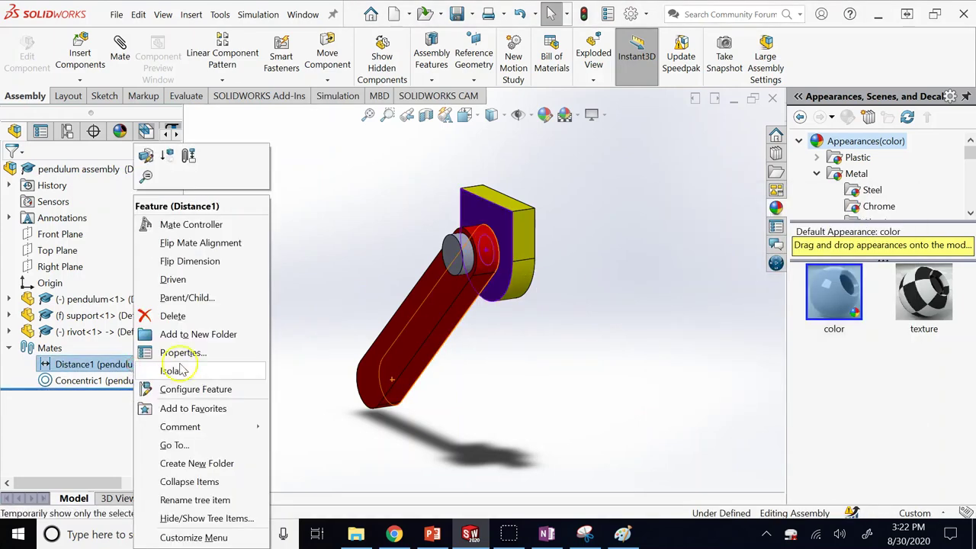
click(187, 316)
click(880, 230)
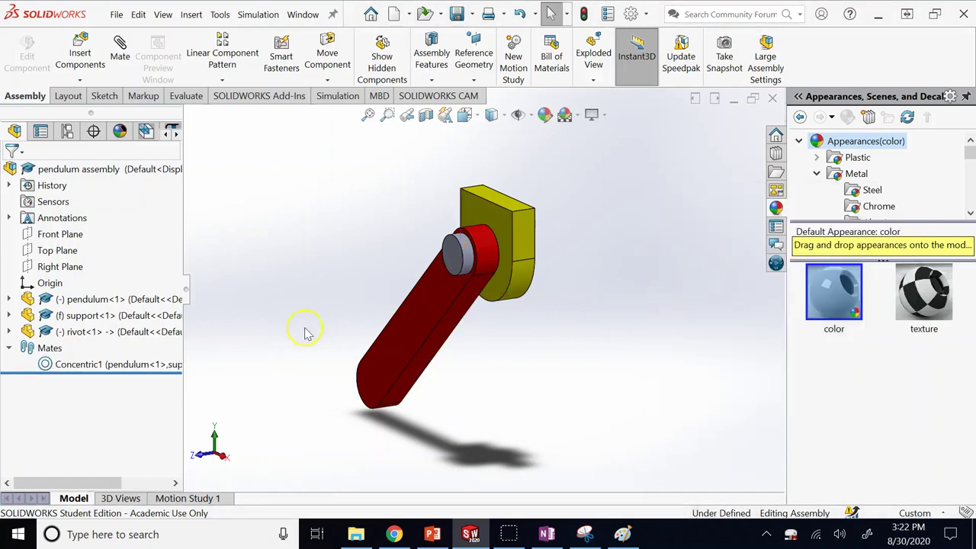
right_click(135, 364)
click(179, 314)
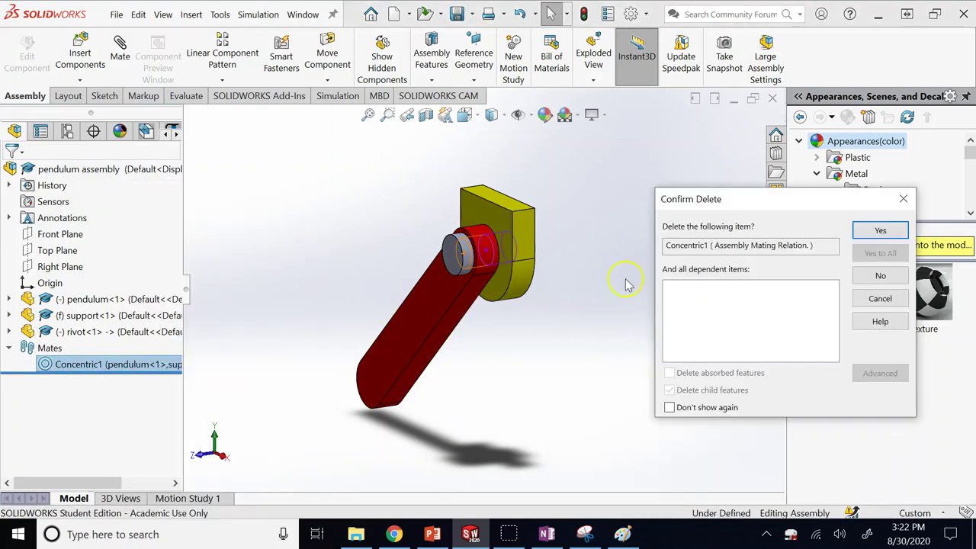
click(880, 231)
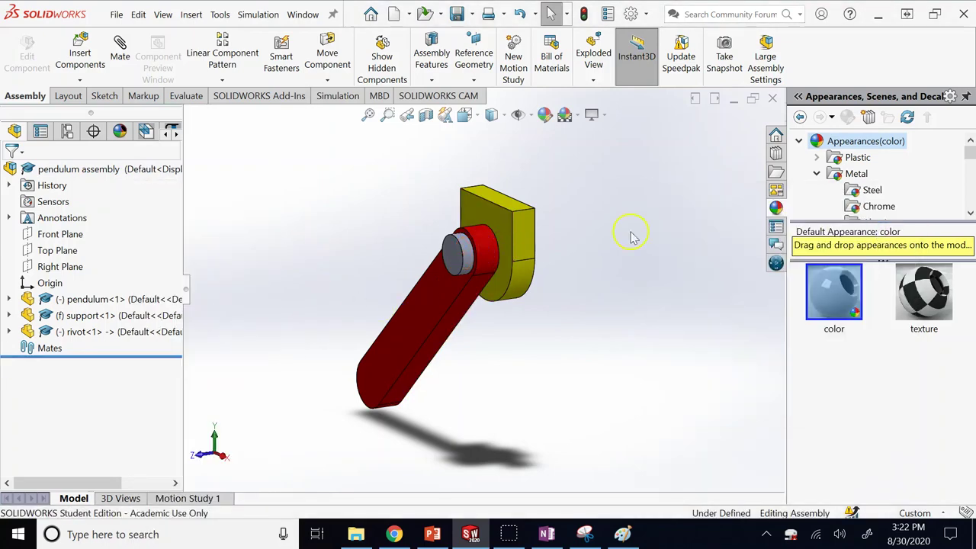
Delete the rivot component from the pendulum assembly, keeping only the pendulum and the support.
right_click(150, 331)
click(187, 303)
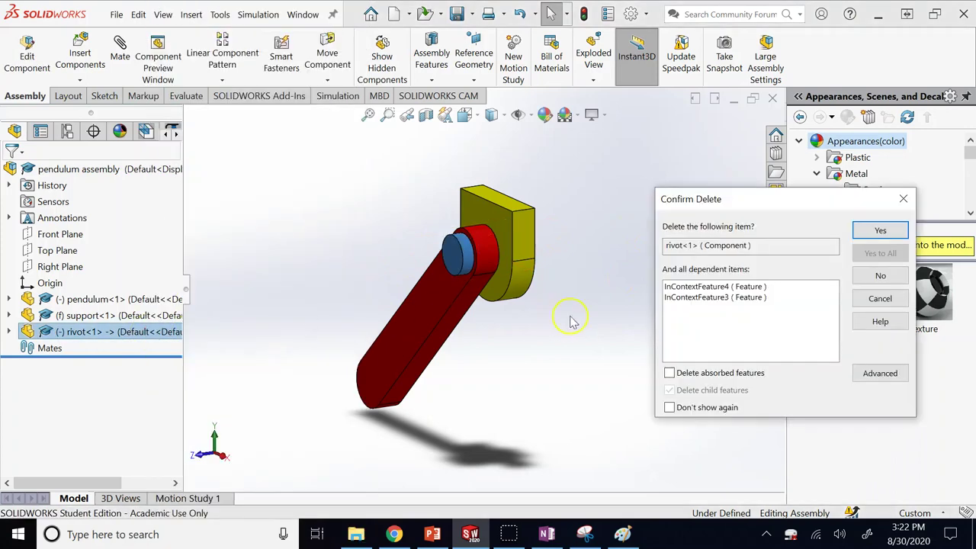
click(880, 230)
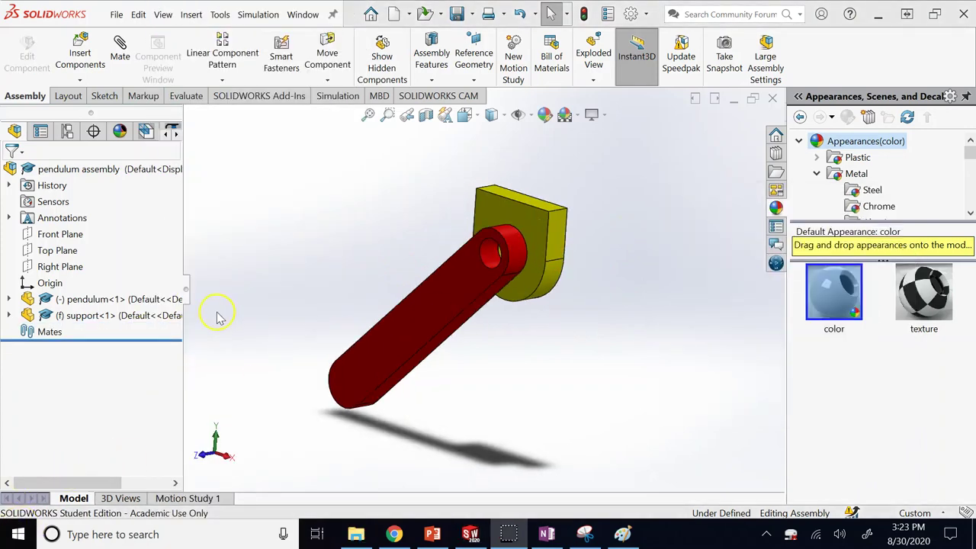
right_click(144, 315)
click(408, 202)
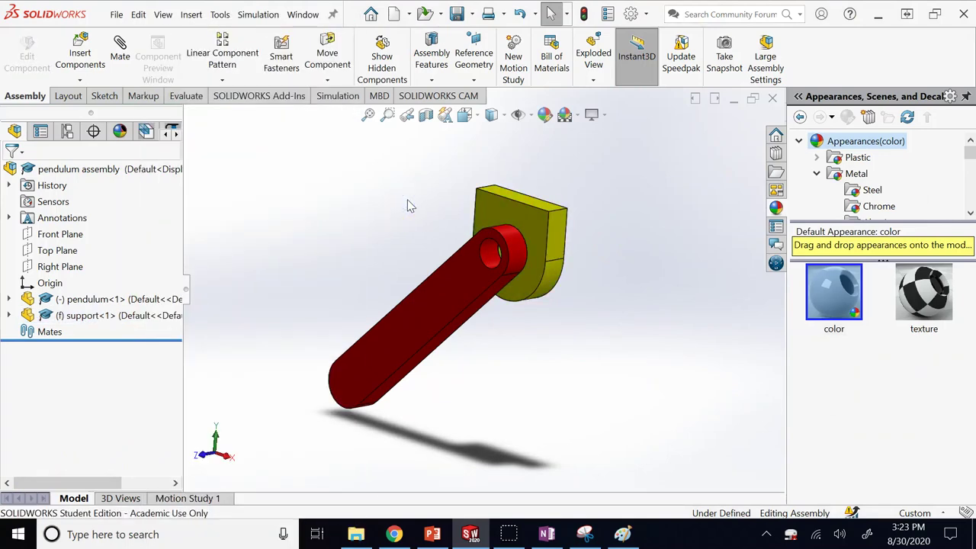
Add a 45° angle mate between the pendulum's narrow lower side face and the support's top face, and move the pendulum to test it.
click(467, 324)
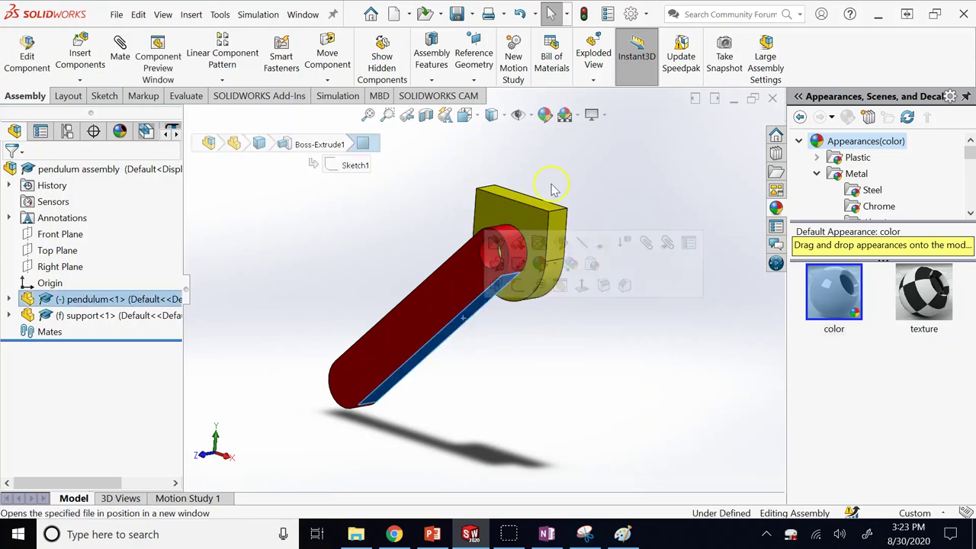
ctrl+click(534, 204)
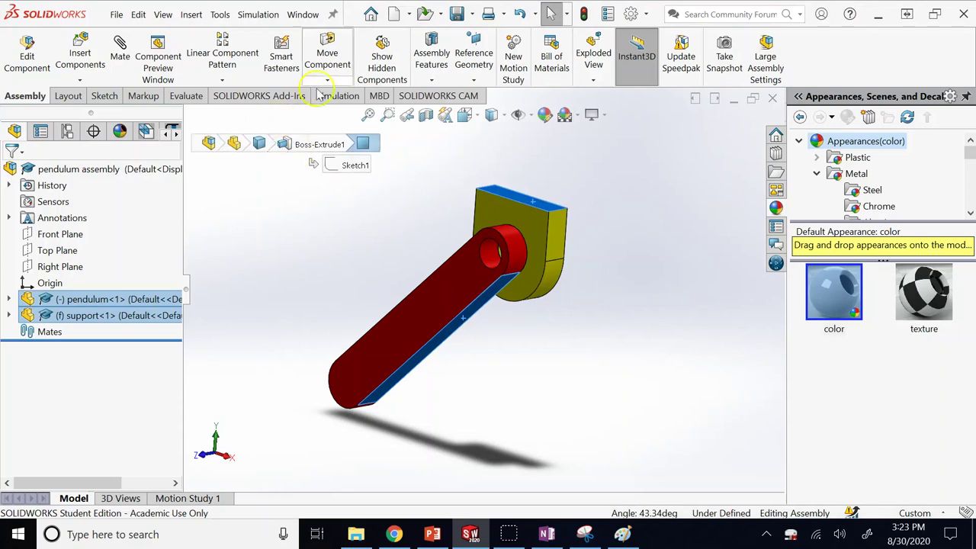
click(120, 52)
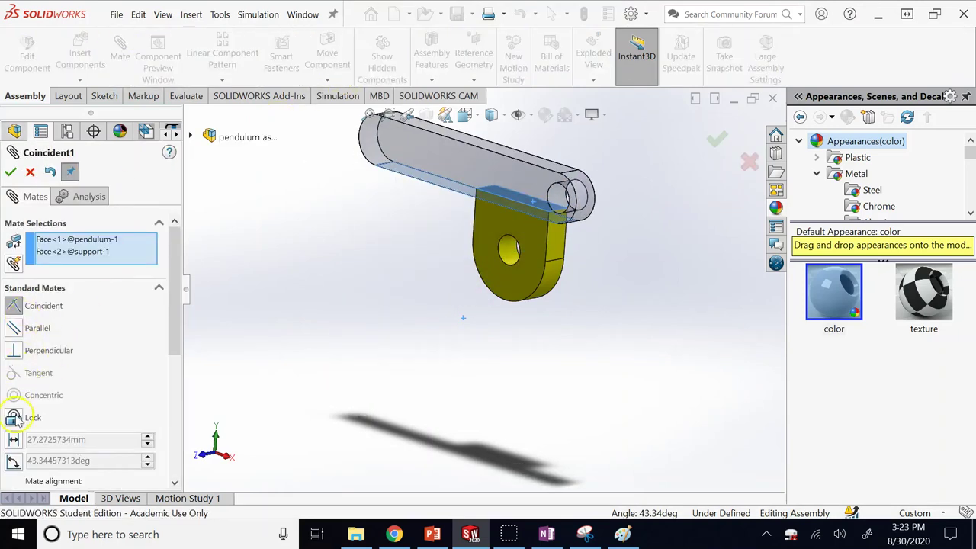
click(13, 461)
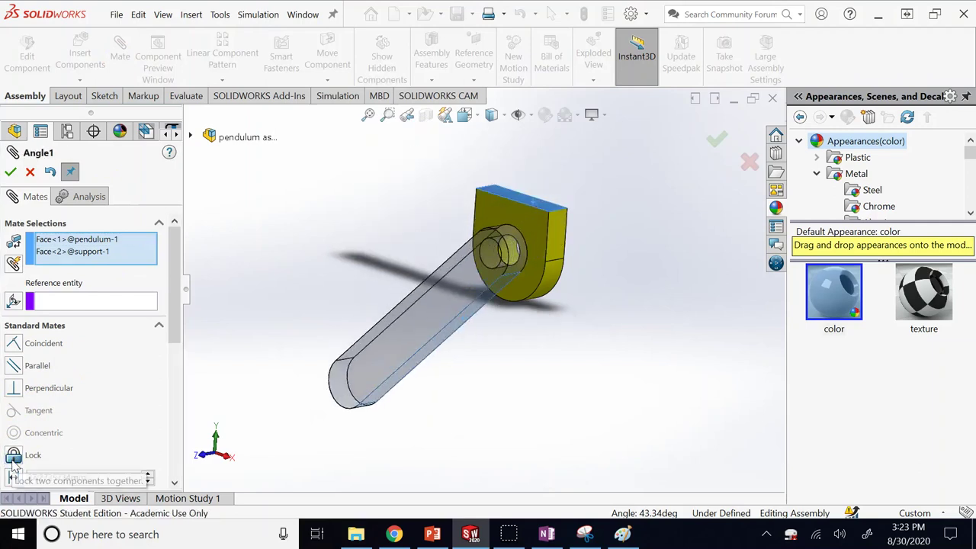
scroll(77, 434, down, 2)
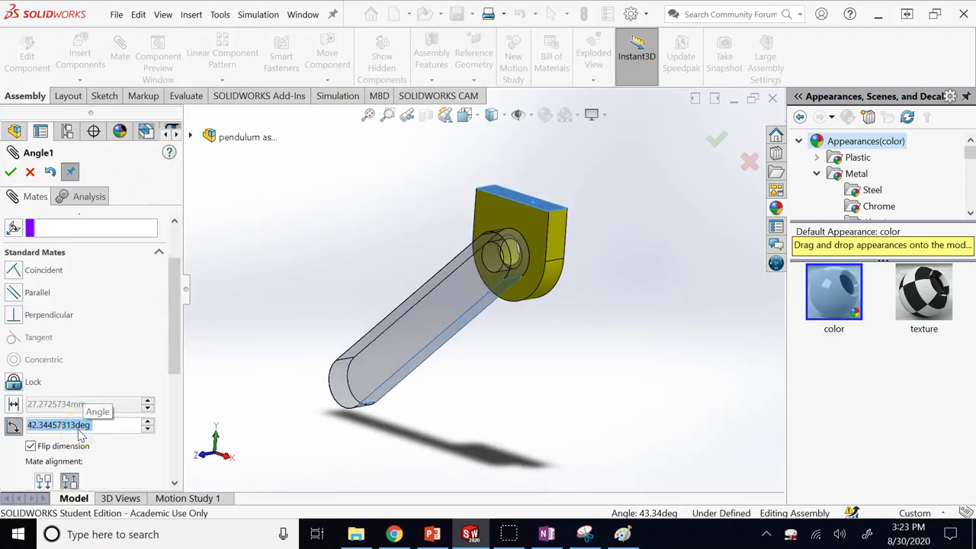
text(45)
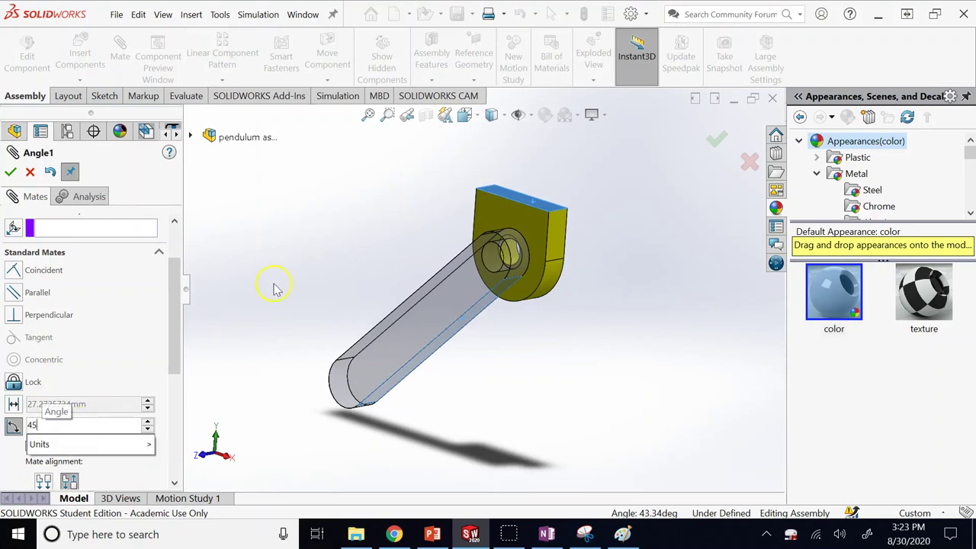
key(Return)
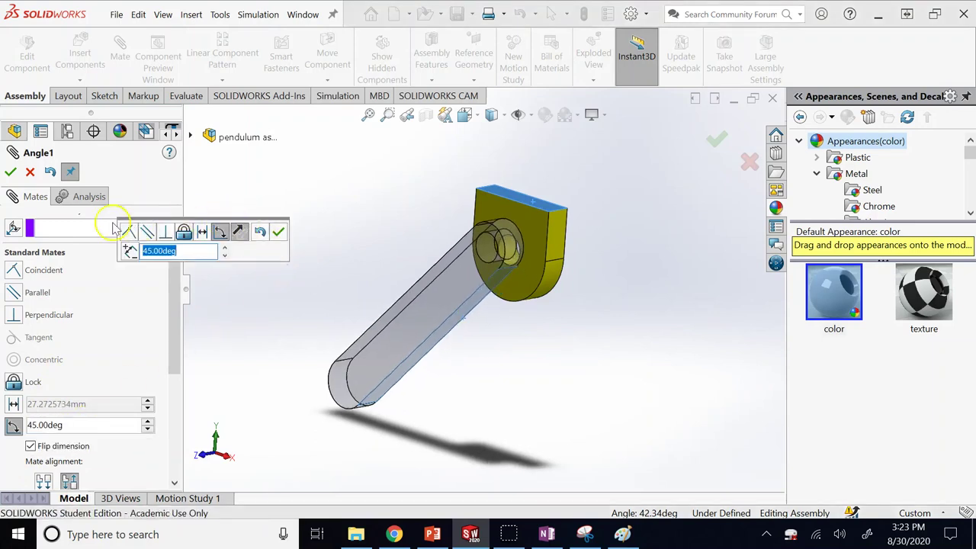
click(10, 172)
click(10, 172)
drag(834, 292, 226, 261)
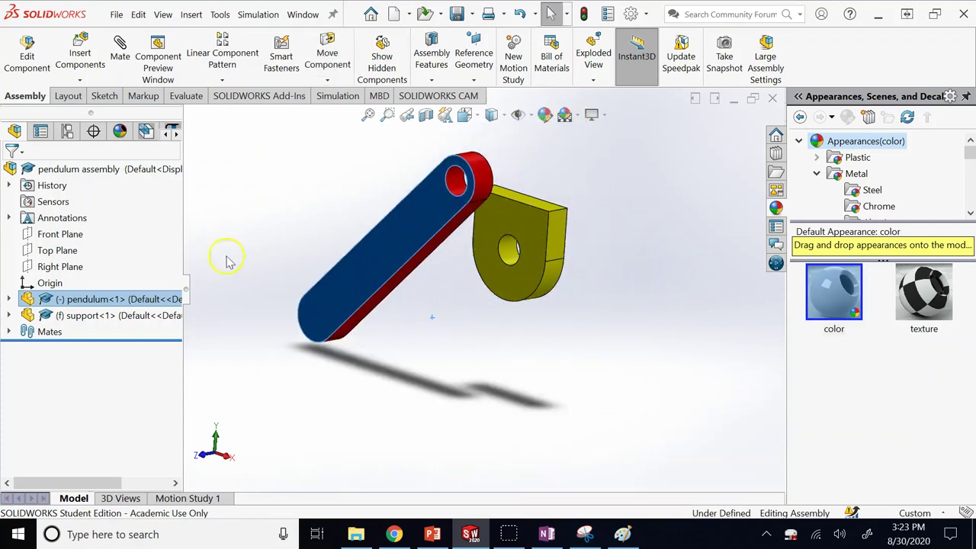
Delete the angle mate between the pendulum and the support.
click(9, 332)
click(70, 347)
right_click(76, 348)
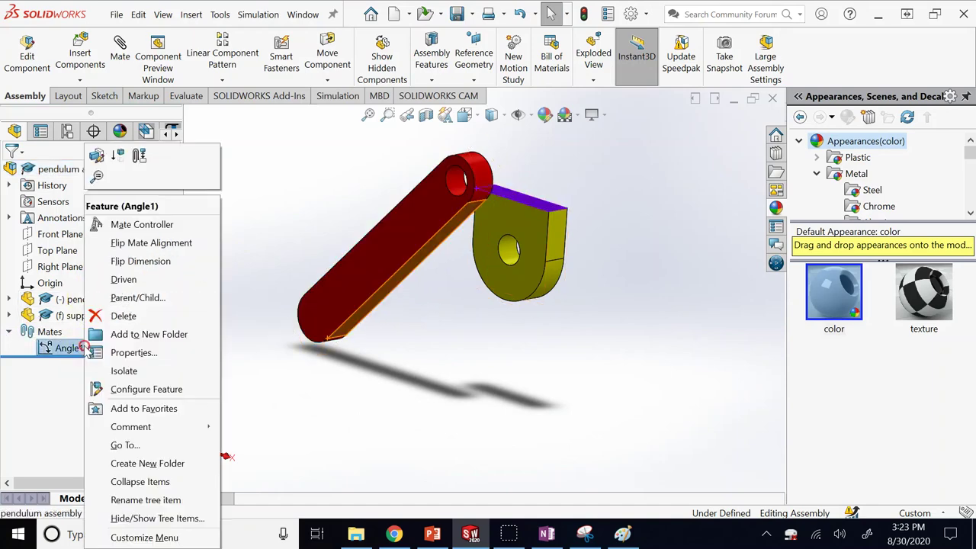
click(122, 316)
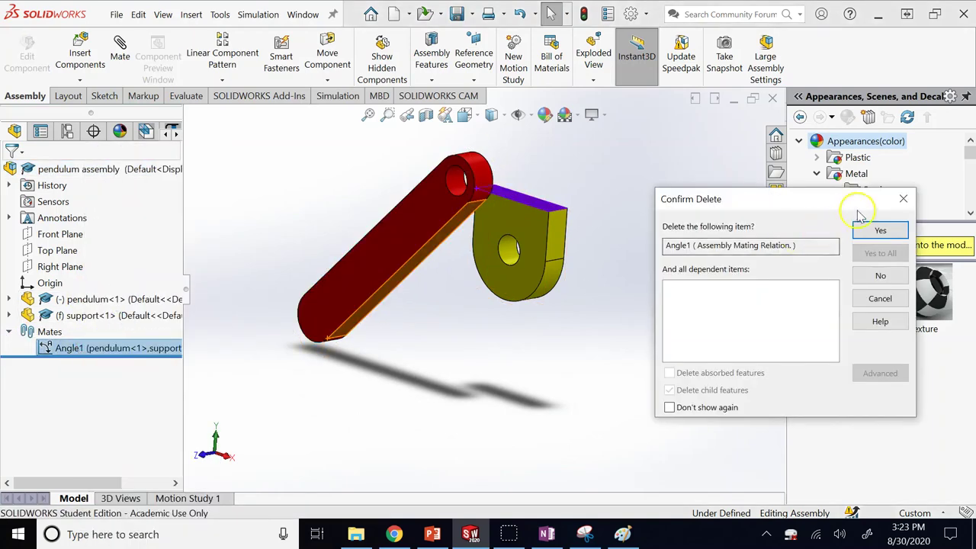
click(878, 230)
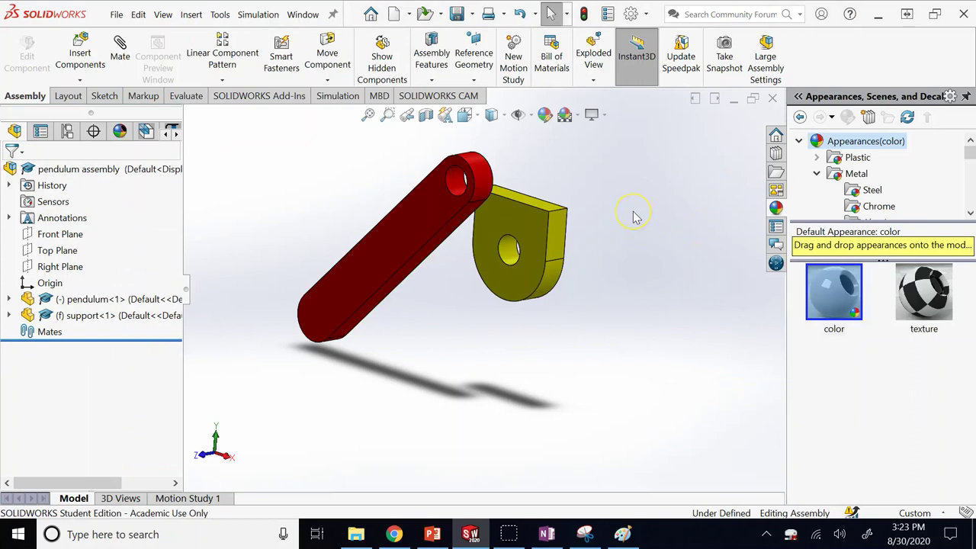
key(ctrl+4)
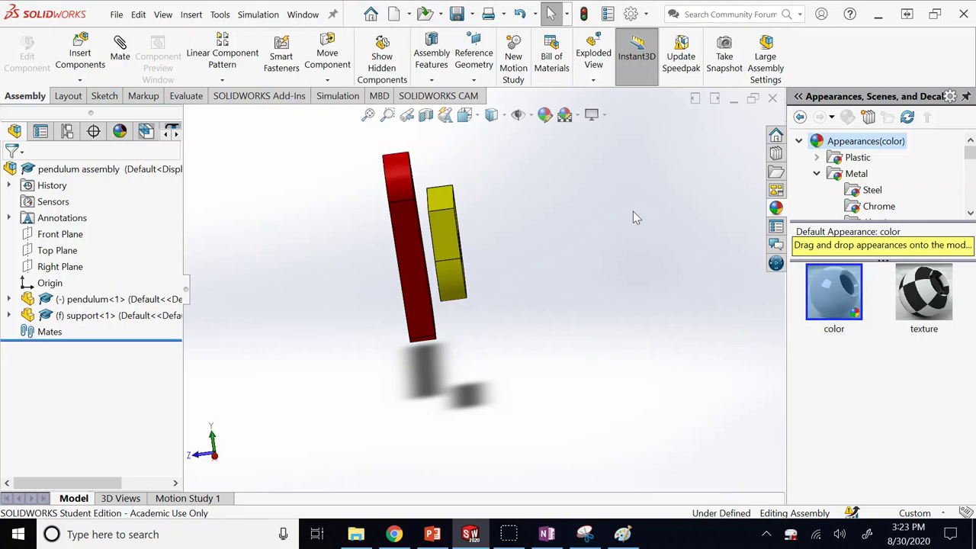
key(ctrl+7)
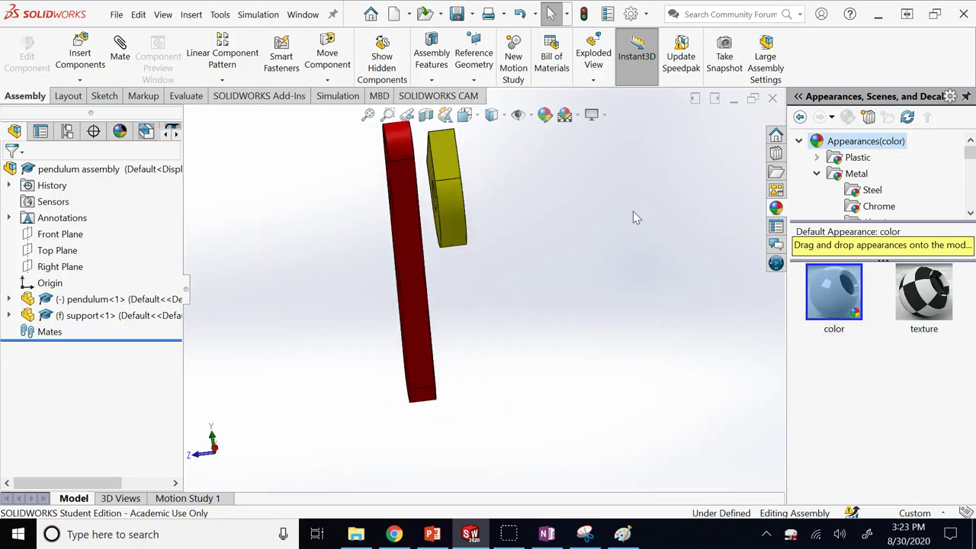
key(ctrl+4)
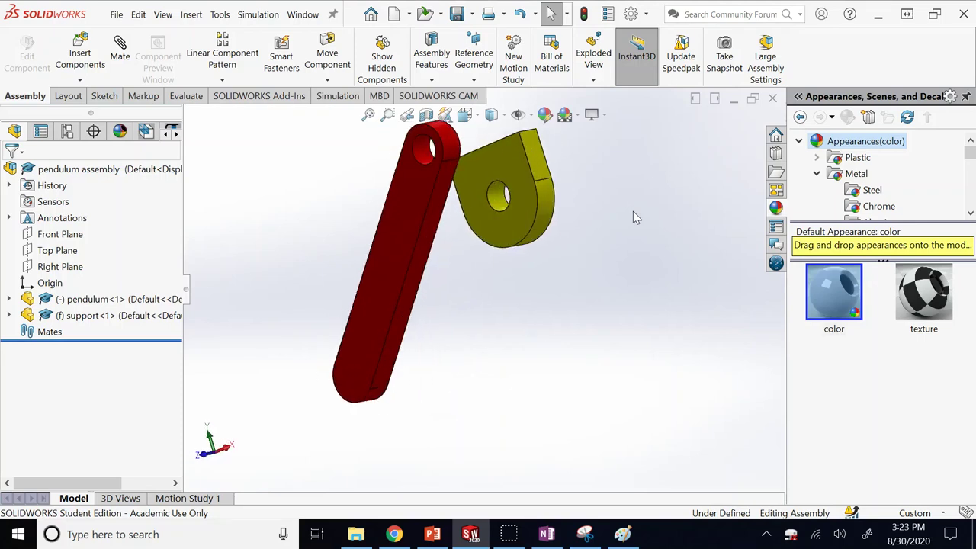
key(ctrl+1)
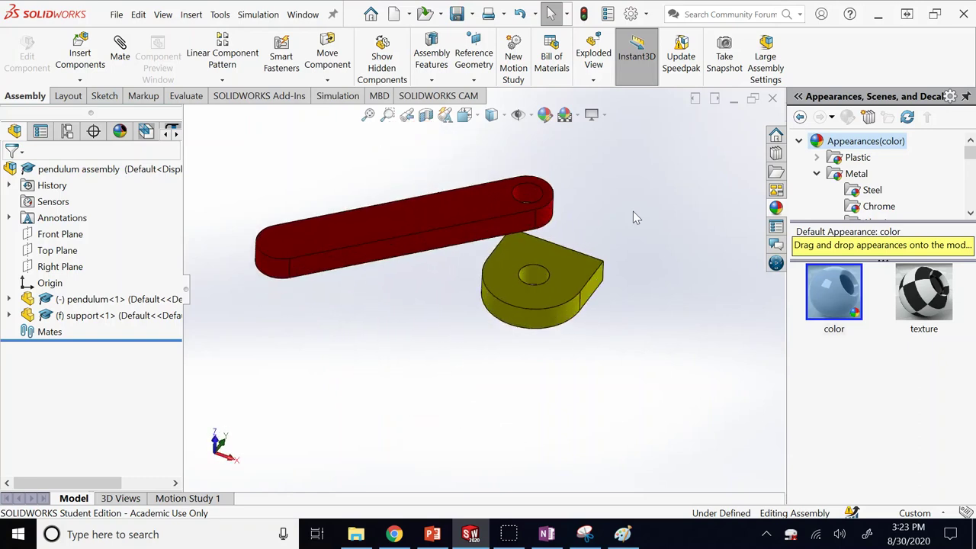
key(ctrl+1)
key(ctrl+7)
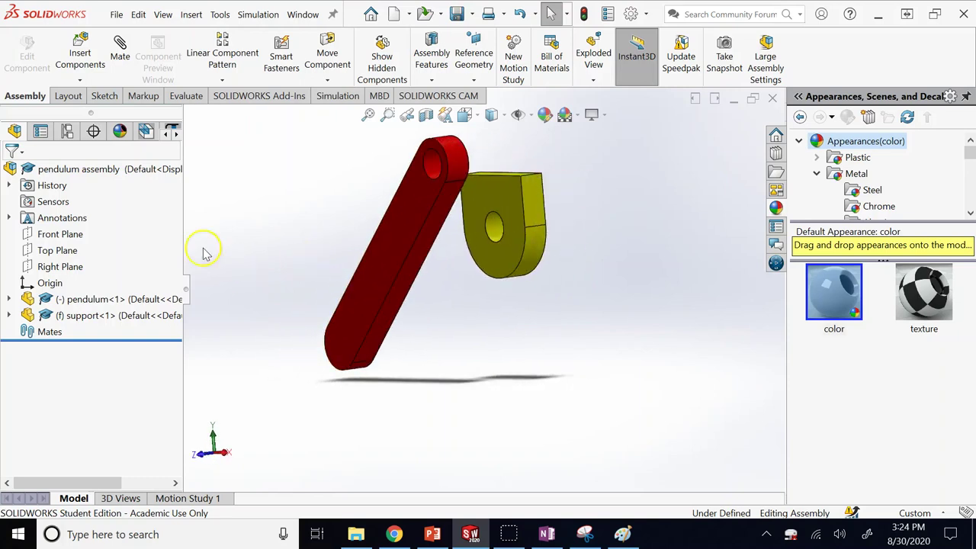
Add a lock mate between the pendulum and the support, clearing the preselected support before selecting both components.
click(110, 316)
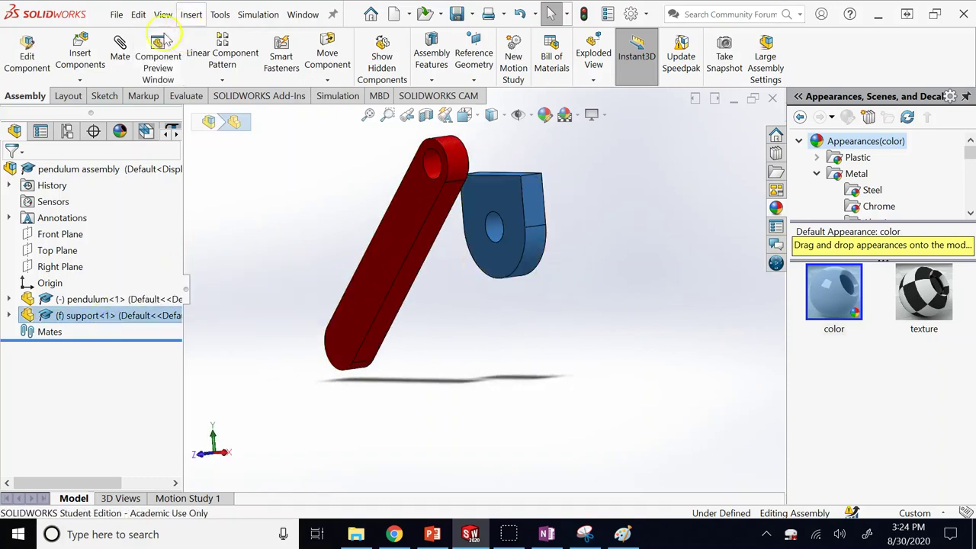
click(129, 55)
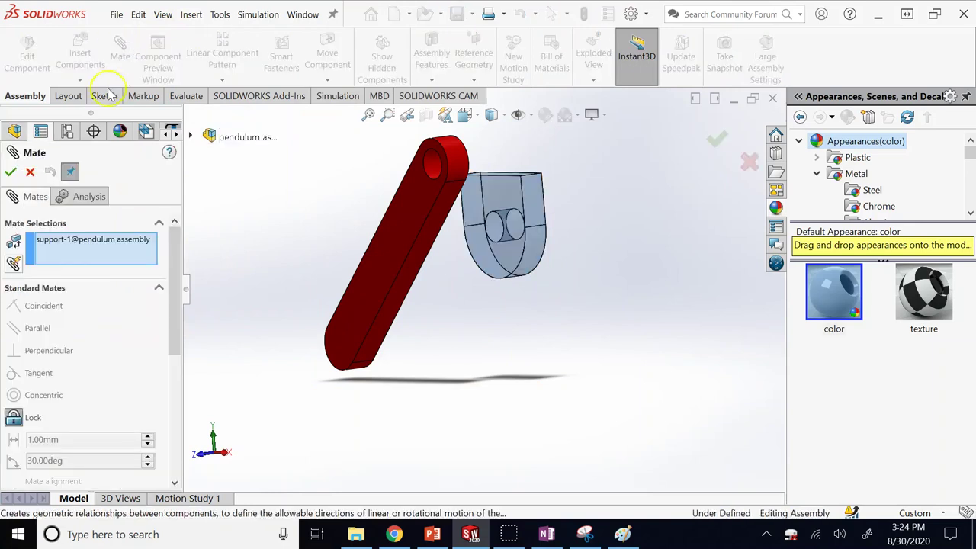
click(13, 418)
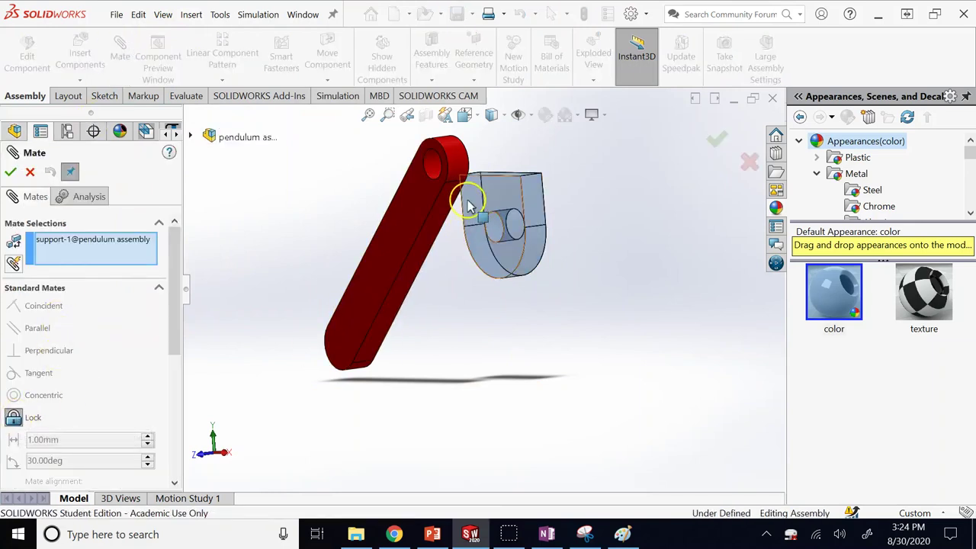
click(109, 241)
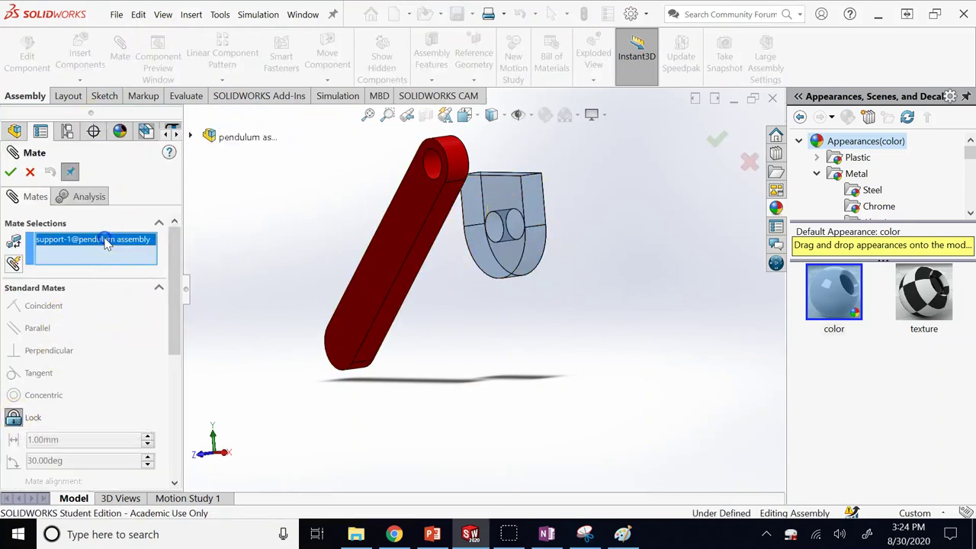
right_click(109, 241)
click(145, 267)
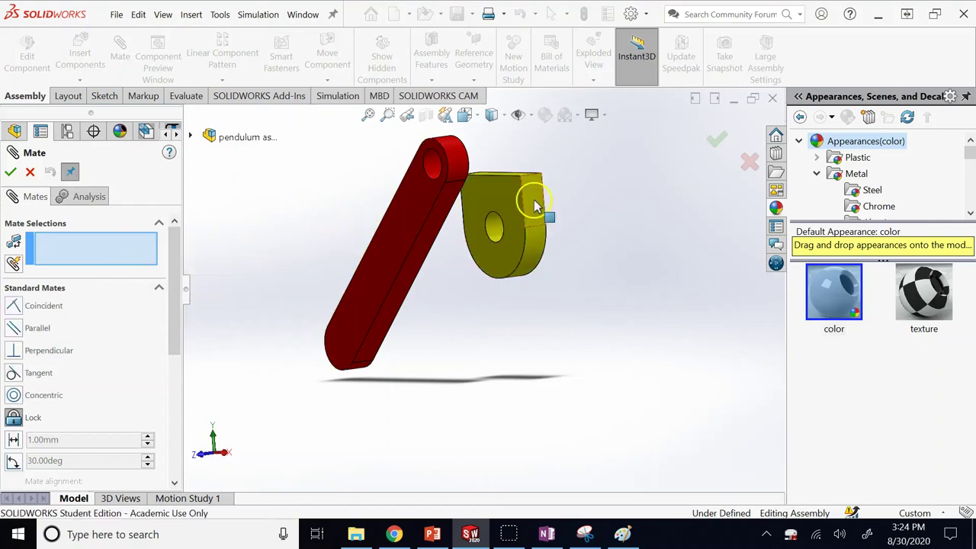
click(416, 223)
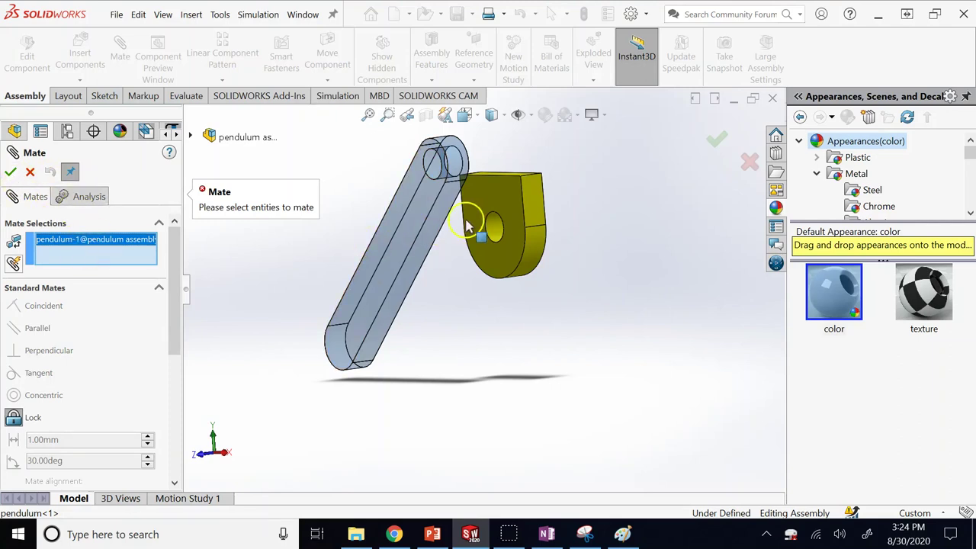
click(486, 201)
click(11, 173)
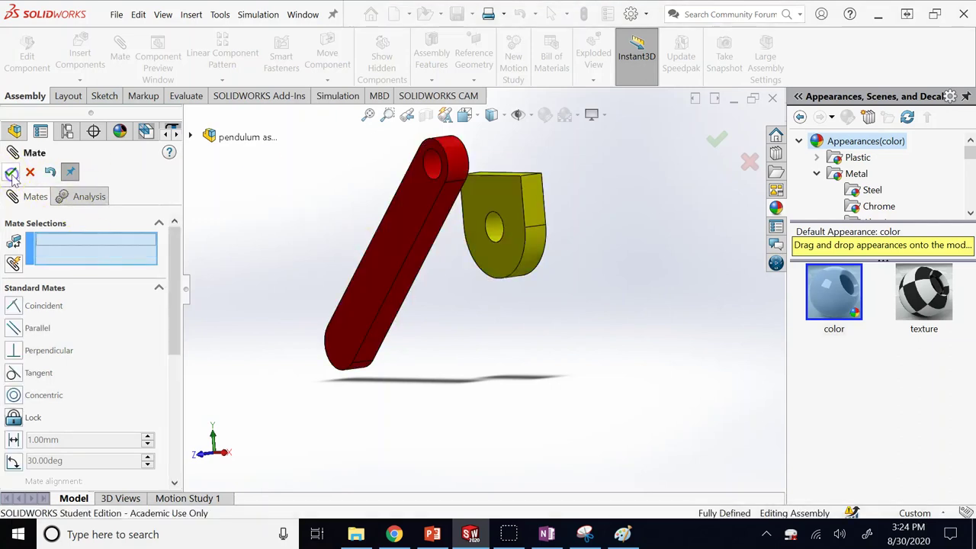
click(11, 173)
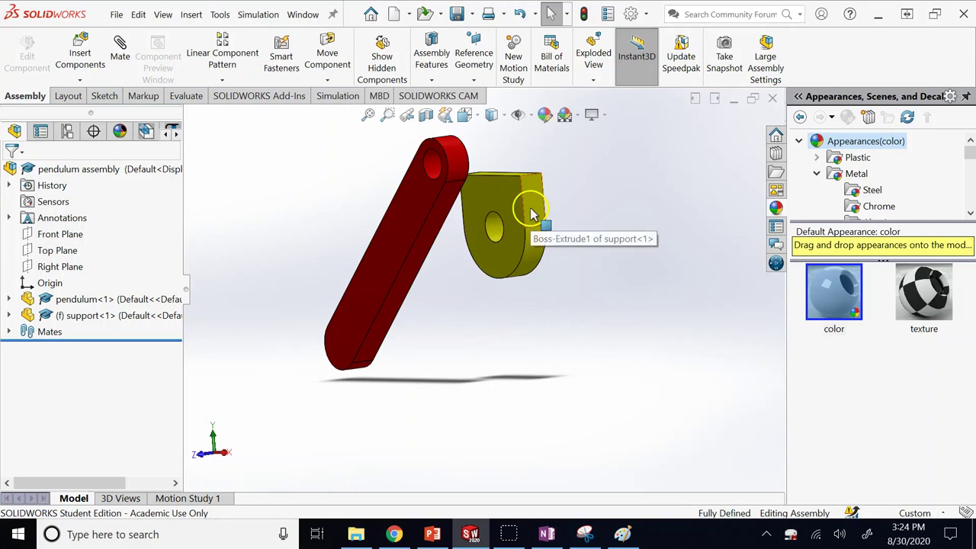
Test the lock mate by trying to move and rotate the pendulum and the support with Move Component and Rotate Component.
click(327, 55)
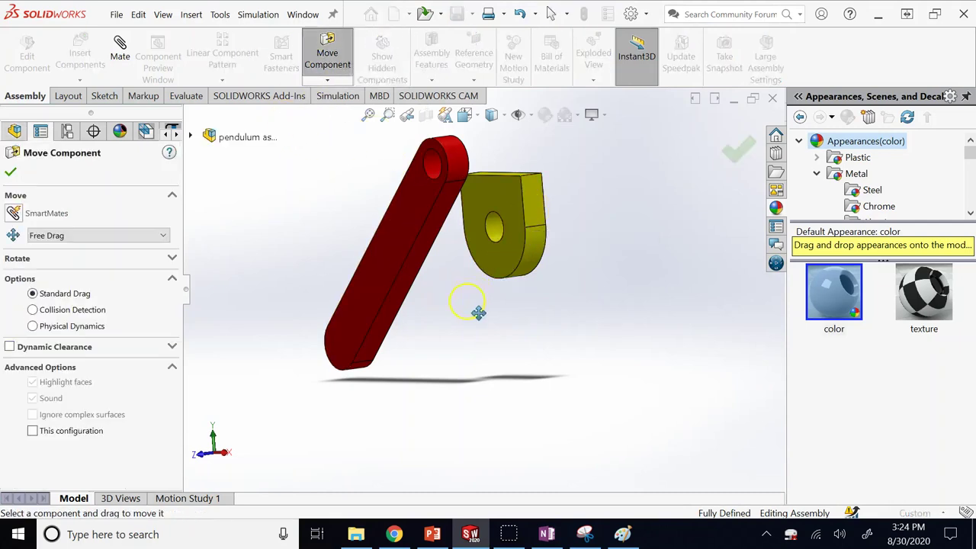
click(326, 80)
click(327, 114)
drag(429, 235, 383, 200)
drag(492, 204, 498, 183)
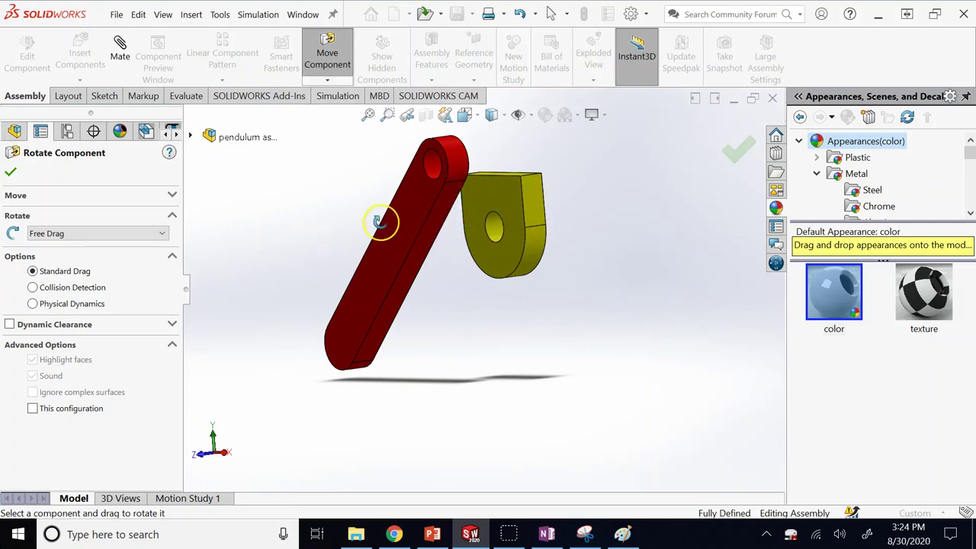
click(335, 50)
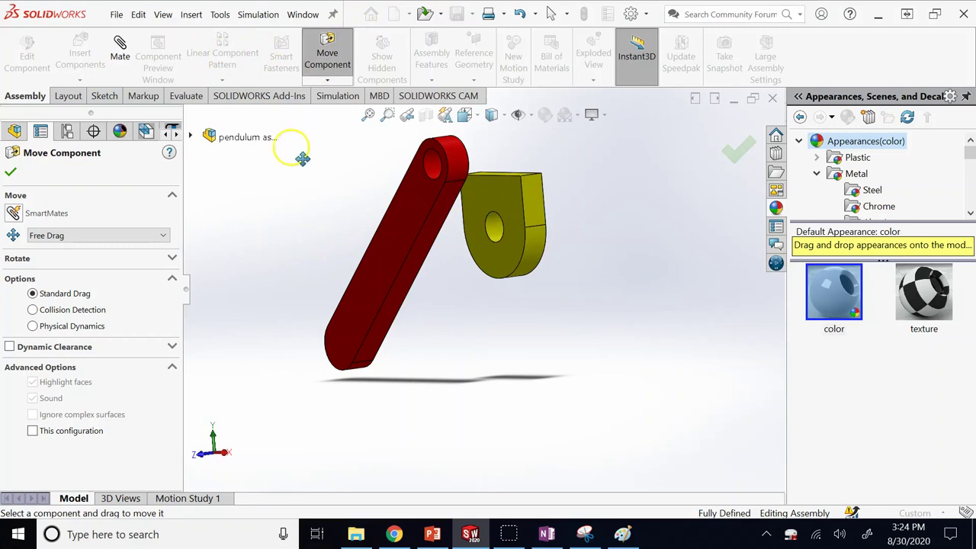
click(12, 171)
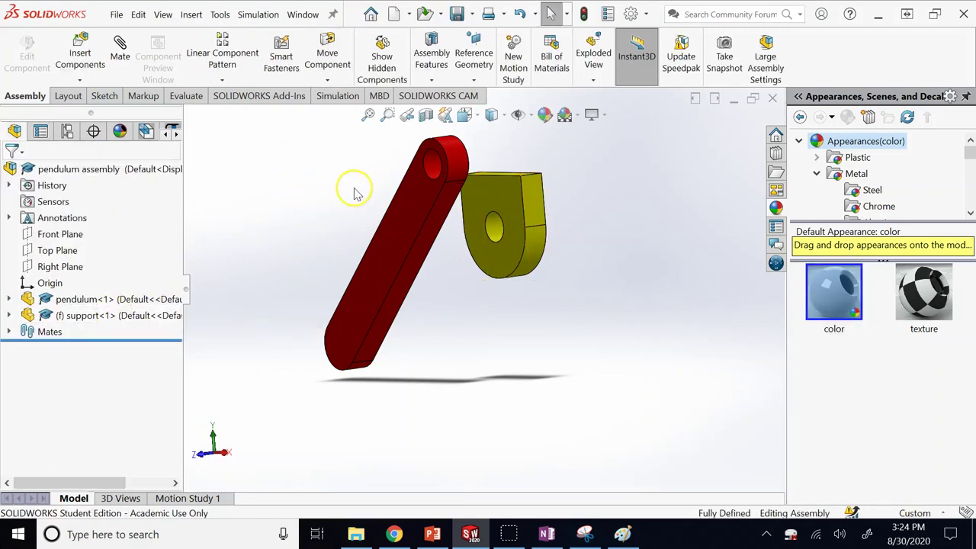
Try to move the locked pendulum directly in the model and check the commands available for the component.
click(402, 200)
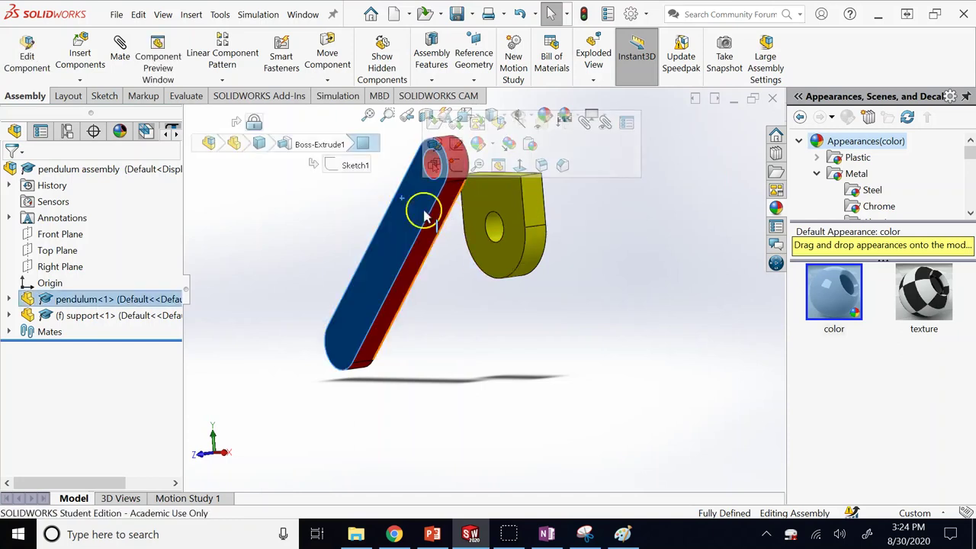
drag(420, 213, 644, 241)
click(646, 242)
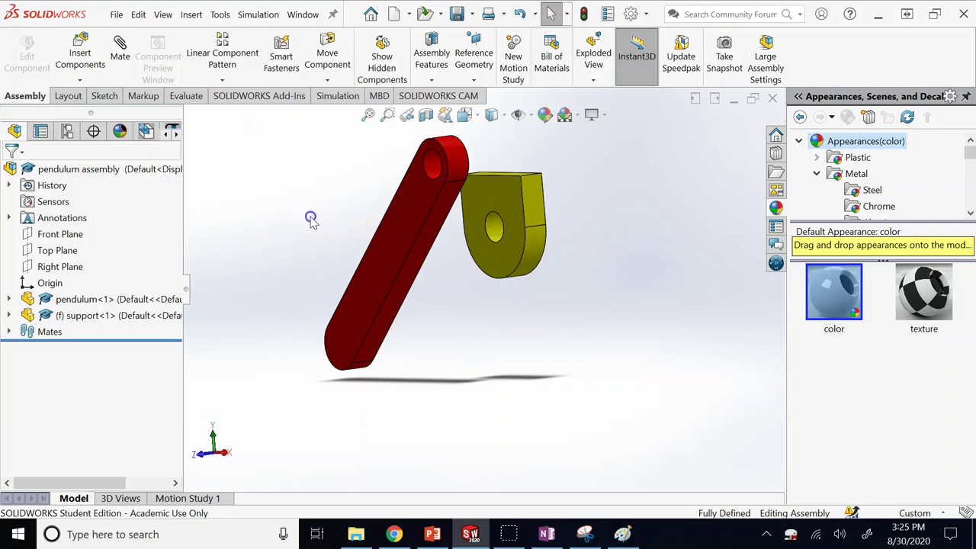
right_click(114, 299)
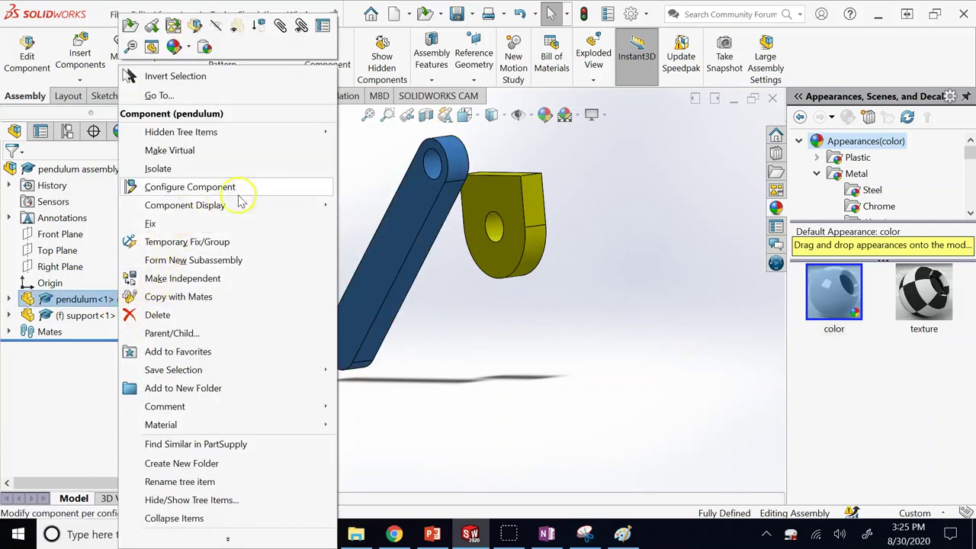
click(354, 181)
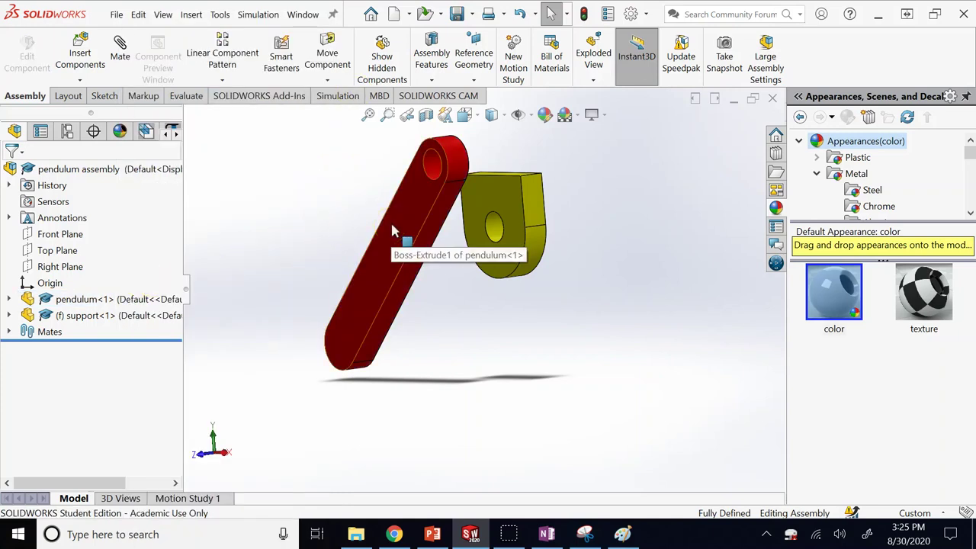
click(461, 234)
drag(438, 252, 351, 292)
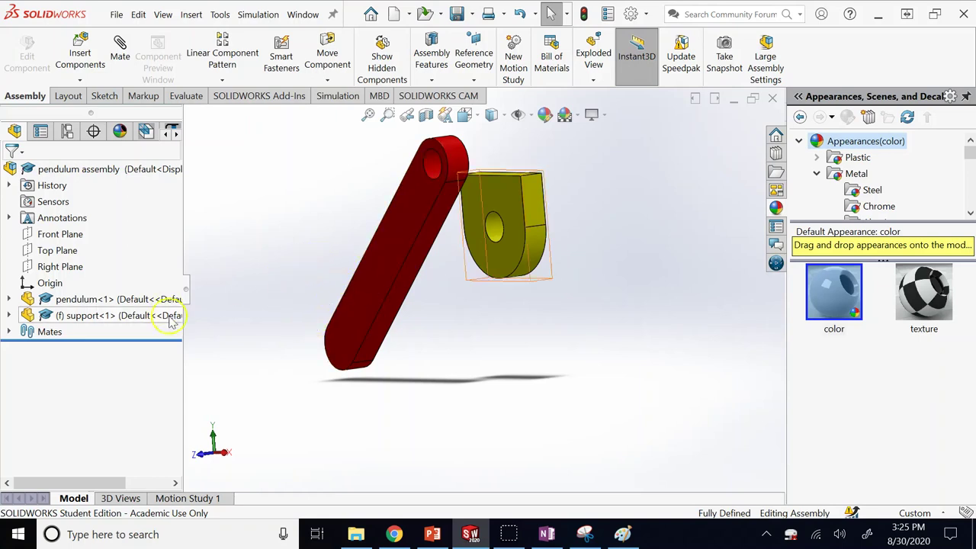
Delete the lock mate between the pendulum and the support.
click(367, 235)
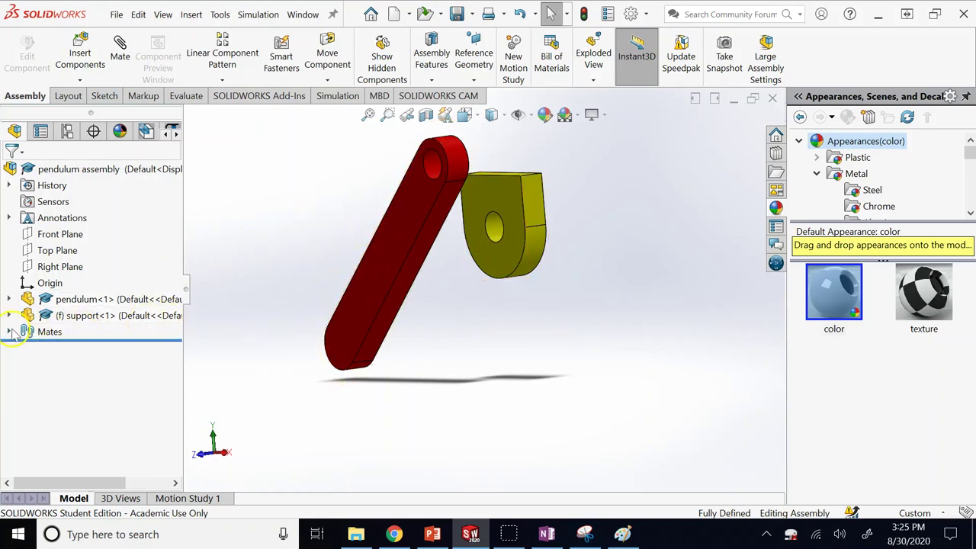
click(63, 348)
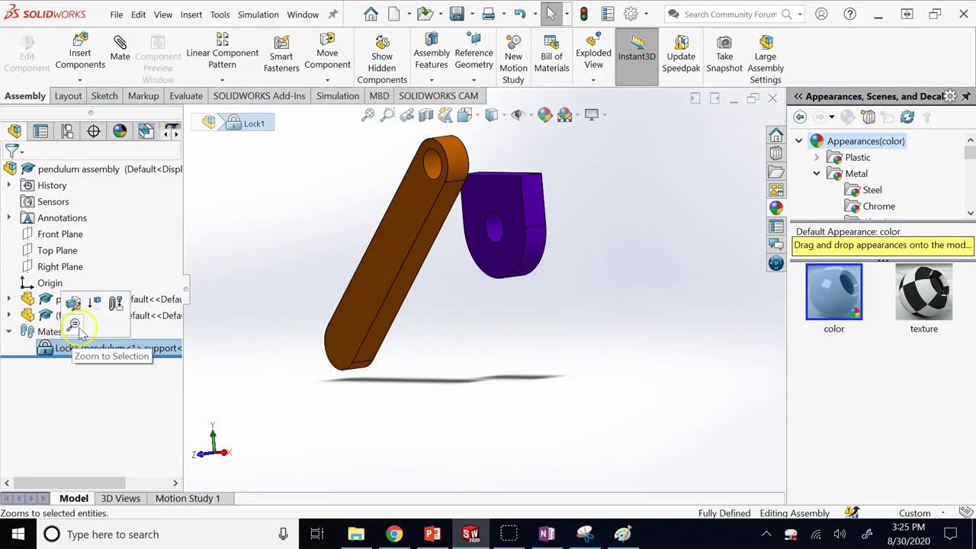
right_click(79, 347)
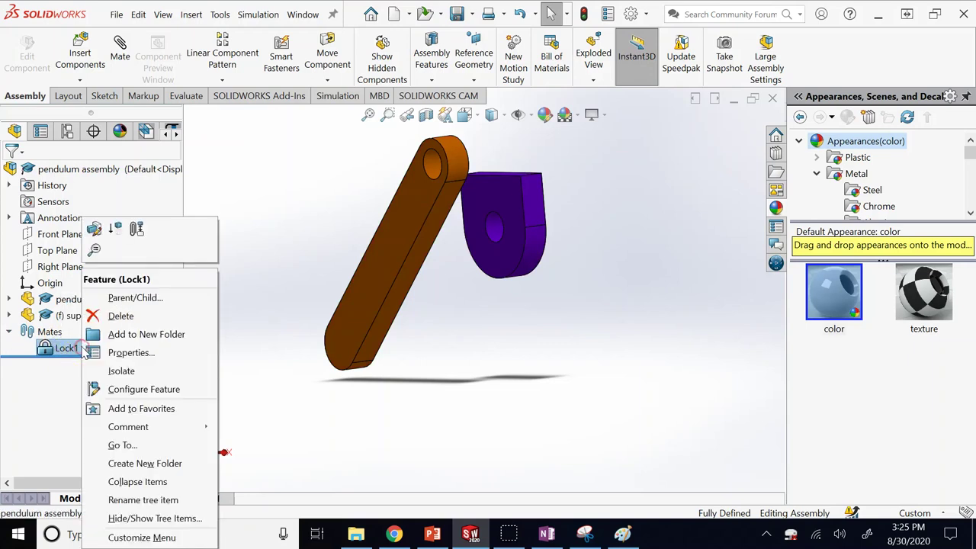
click(120, 316)
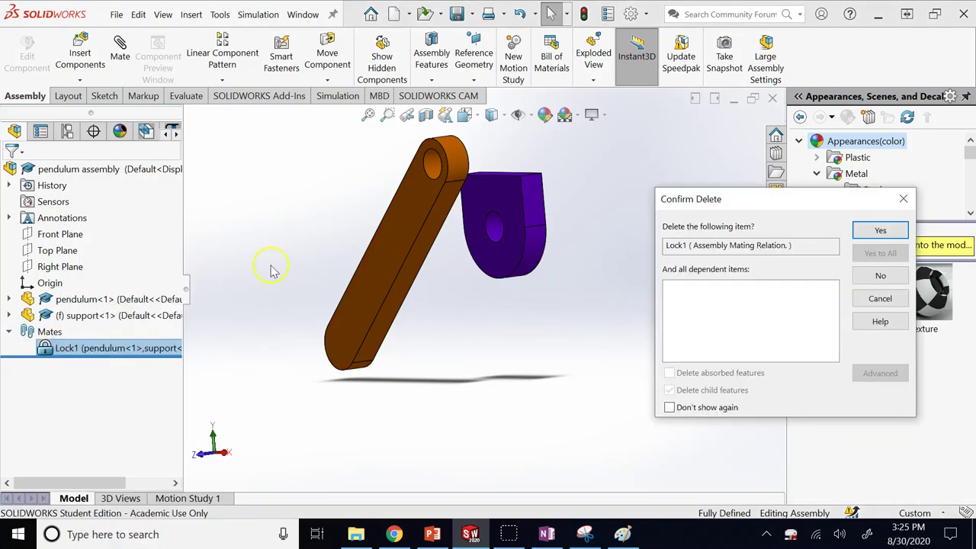
click(877, 226)
Move the freed pendulum sideways in the top view until its inner face sits close to the support's facing side.
click(327, 55)
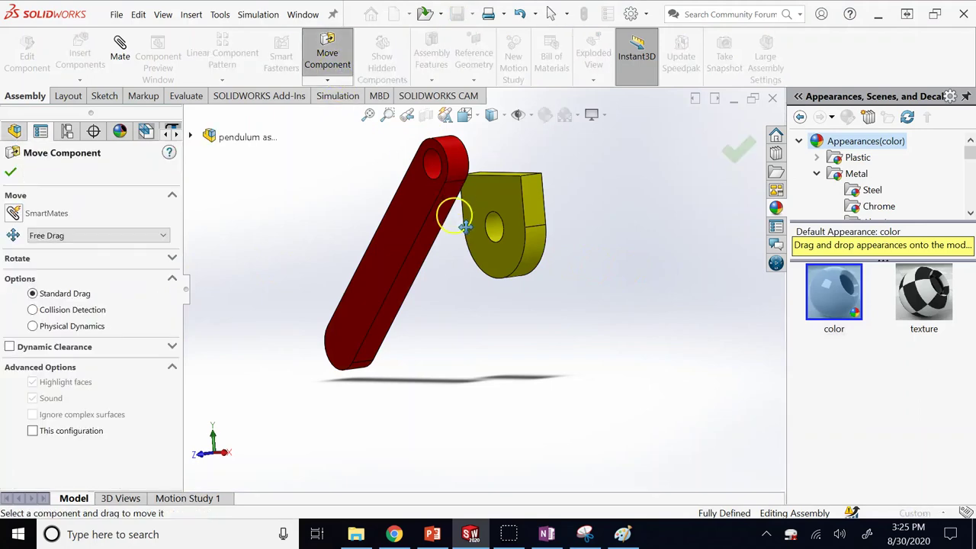
mouse_move(414, 241)
mouse_down()
mouse_move(464, 244)
mouse_move(422, 248)
mouse_up()
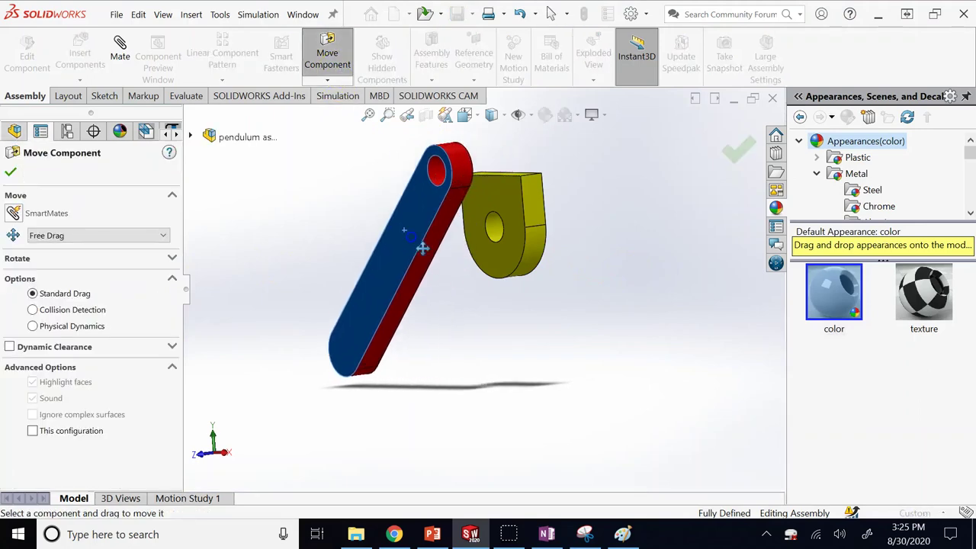
key(space)
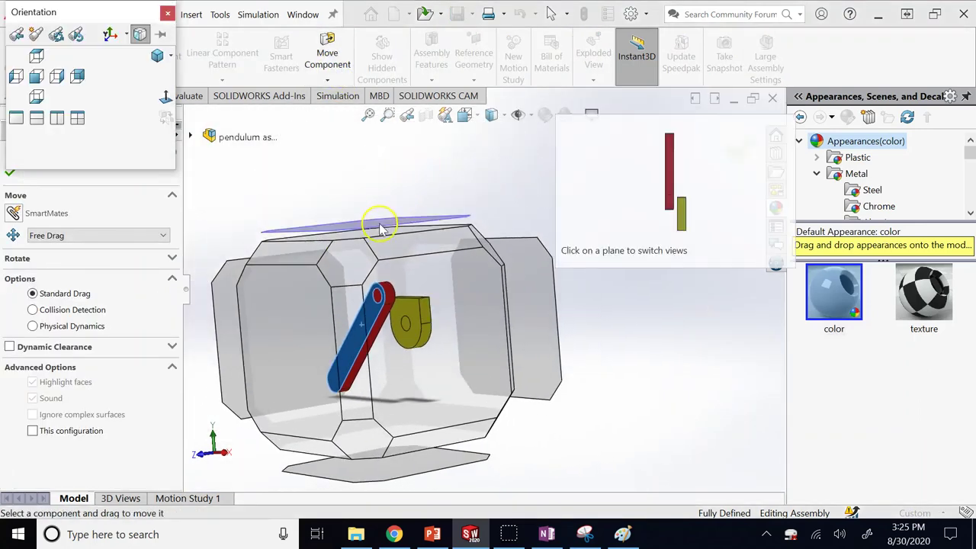
click(379, 227)
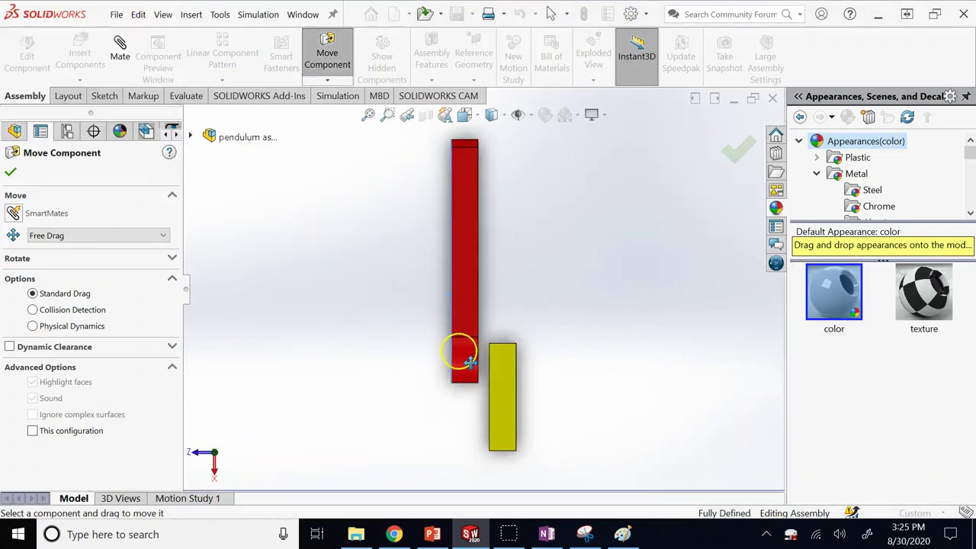
scroll(472, 374, down, 8)
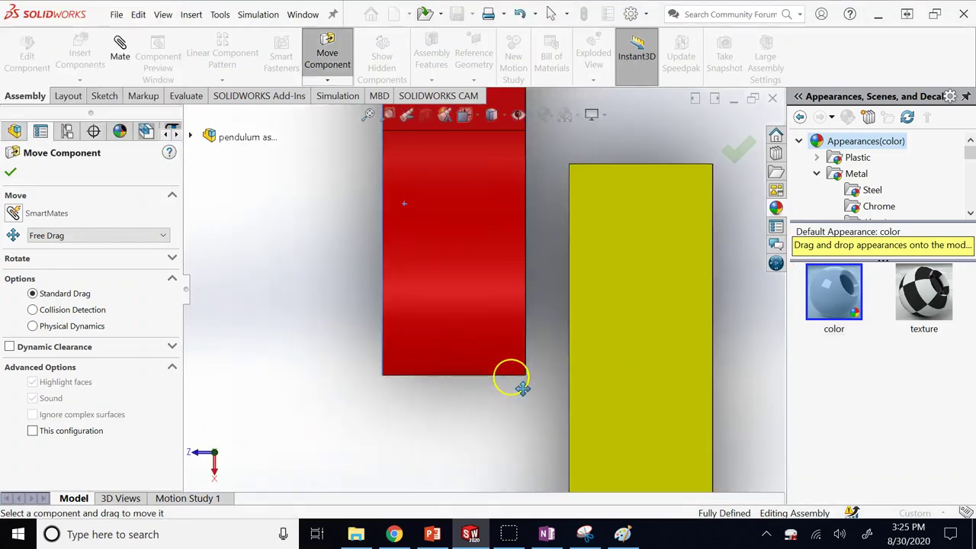
mouse_move(521, 333)
mouse_down()
mouse_move(544, 331)
mouse_move(532, 331)
mouse_up()
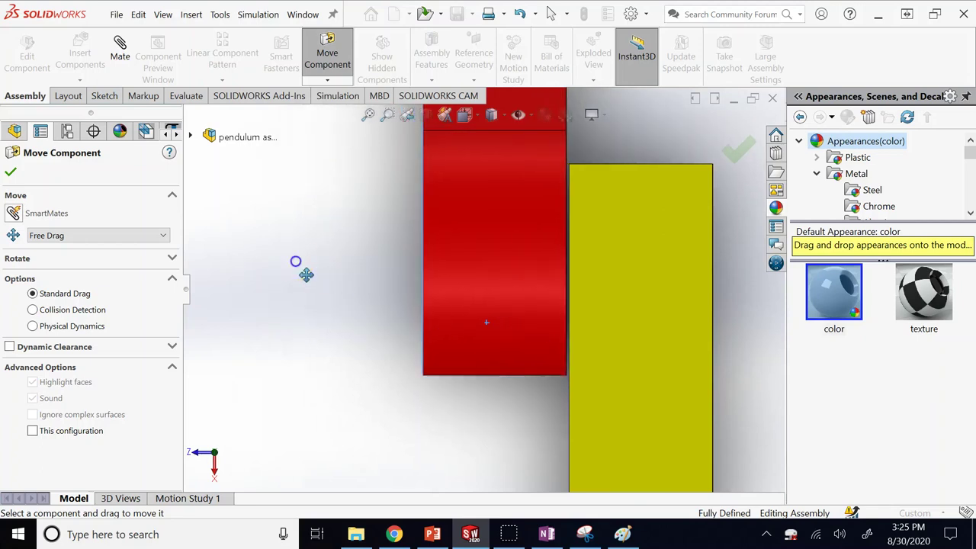
Move the pendulum parallel to the support's large face until its hole end lies over the support's hole, and finish Move Component.
key(space)
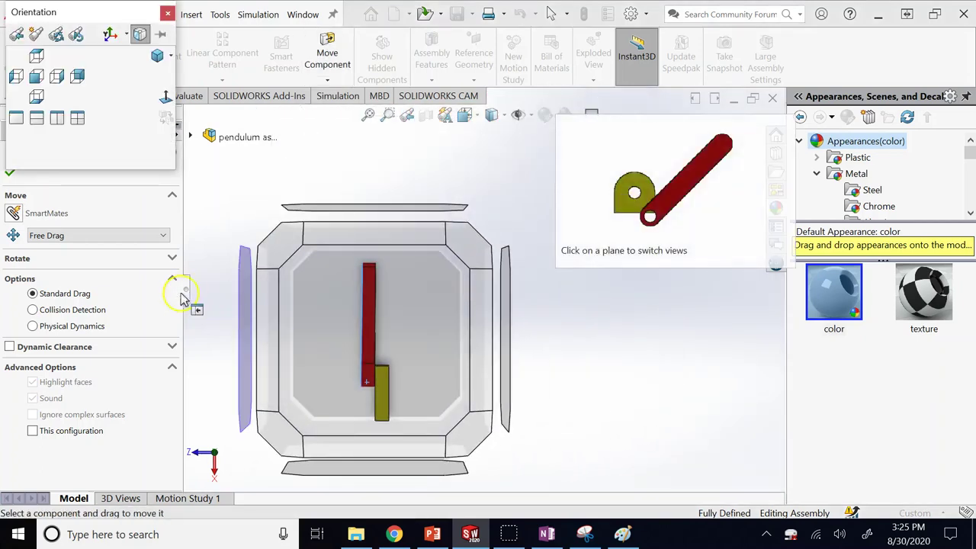
click(245, 328)
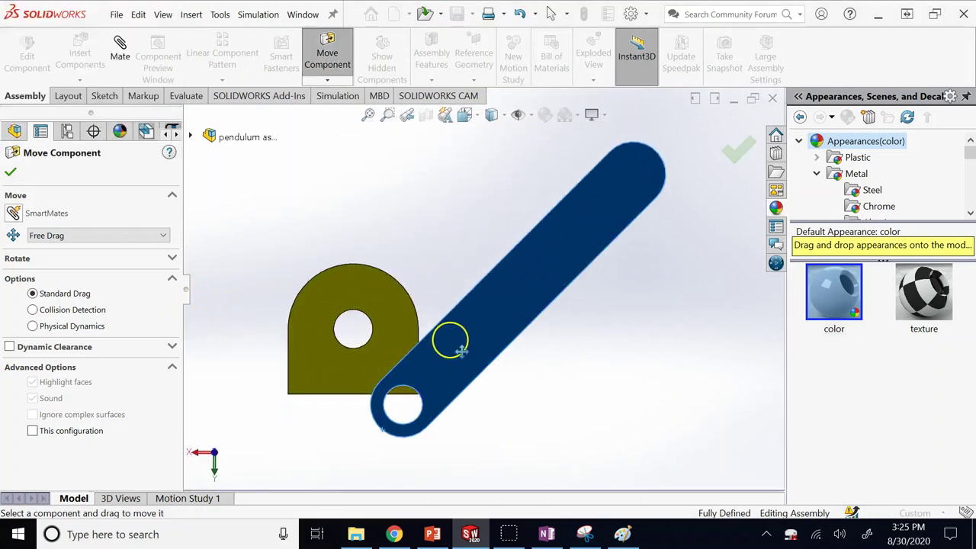
drag(451, 338, 414, 277)
key(ctrl+5)
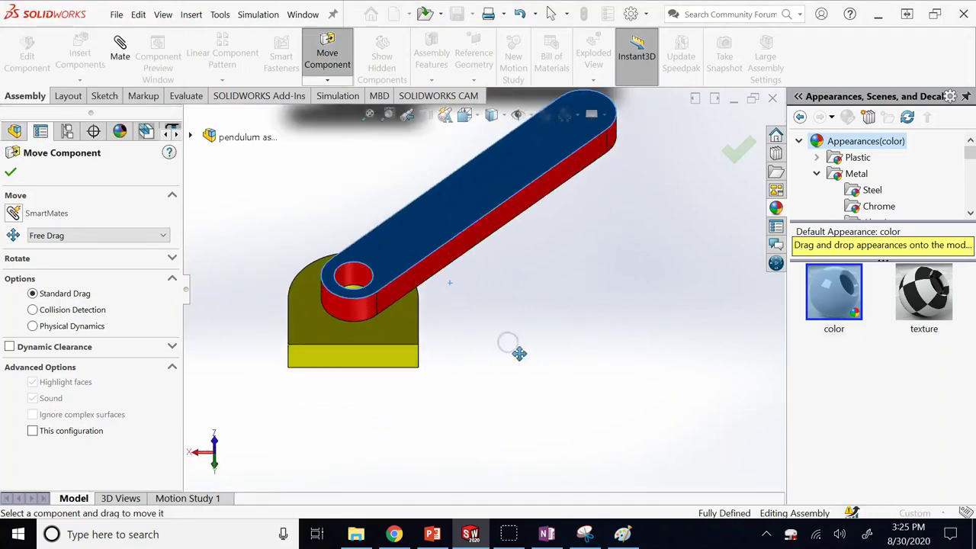
scroll(341, 206, down, 5)
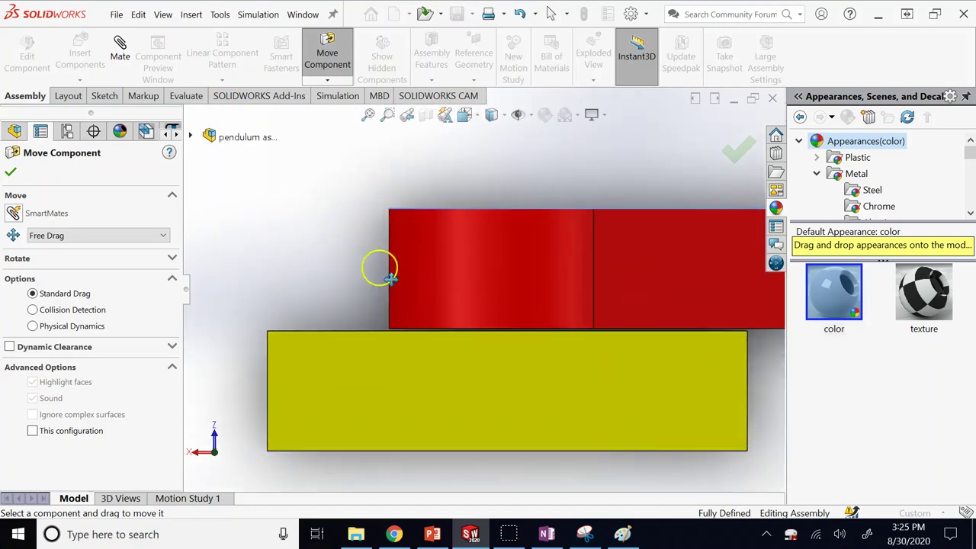
scroll(379, 270, up, 6)
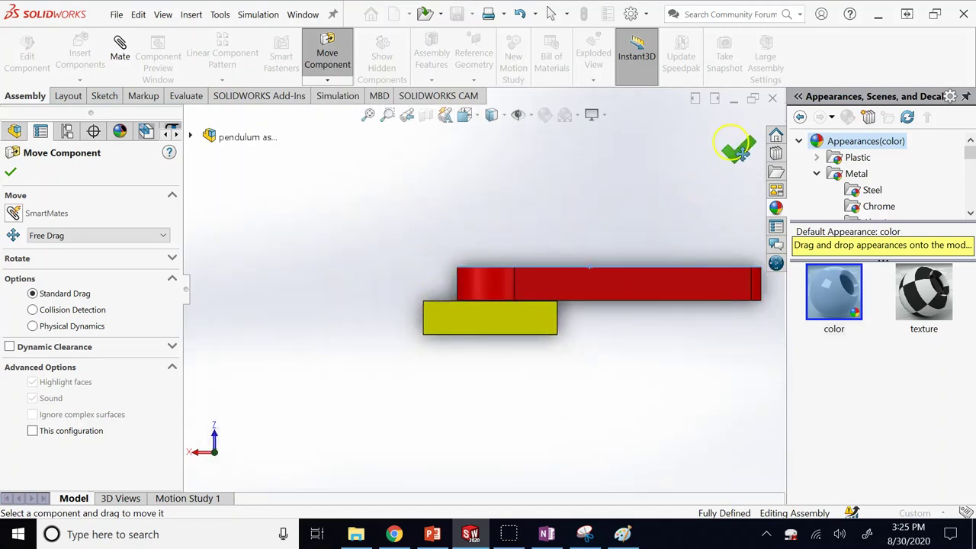
click(736, 151)
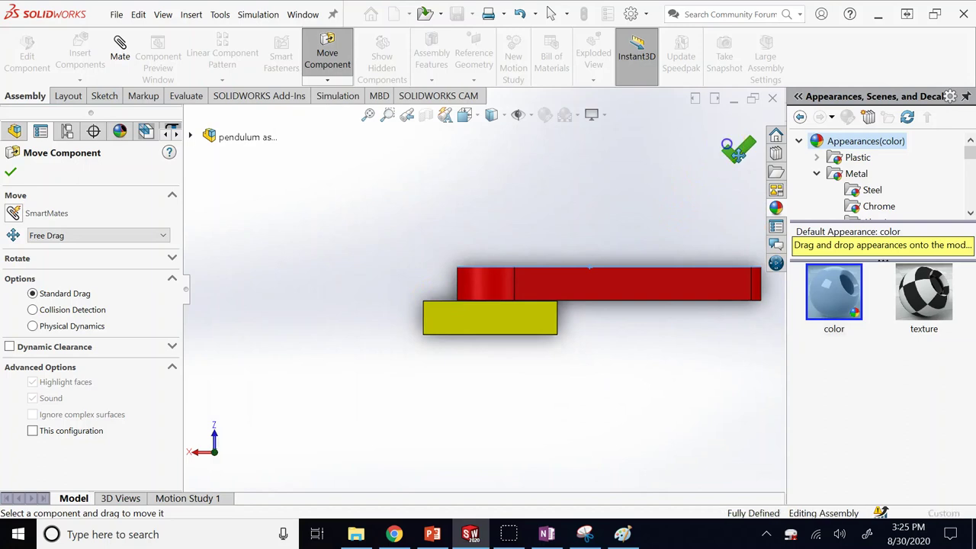
key(ctrl+7)
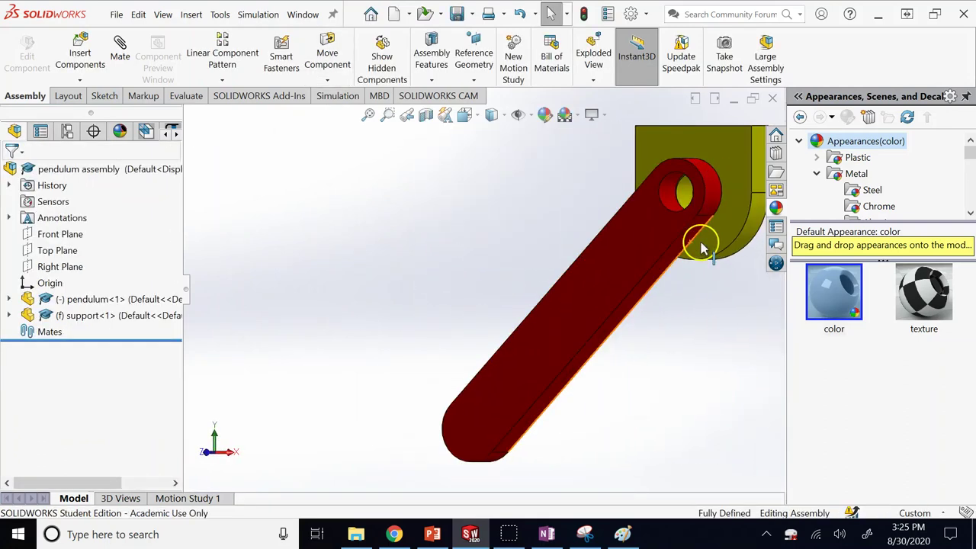
scroll(660, 254, down, 3)
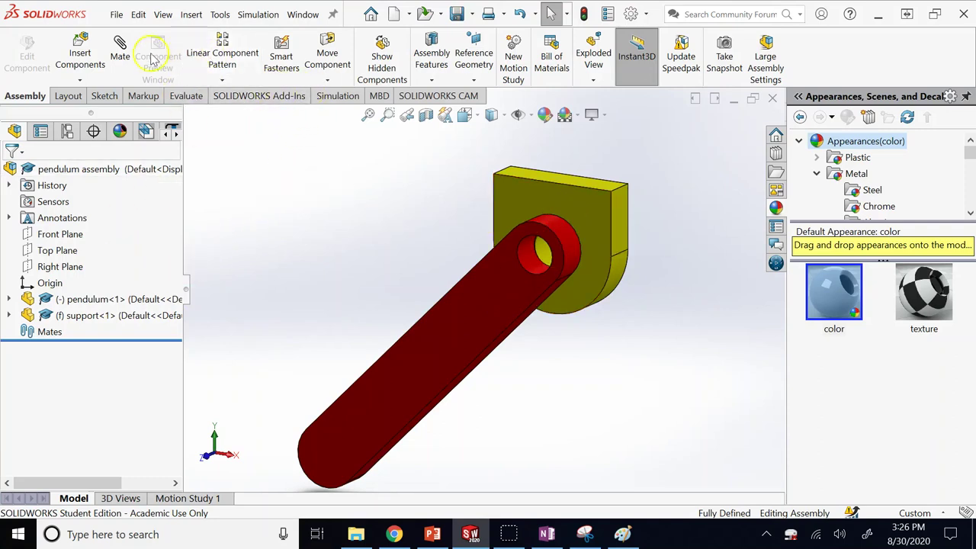
click(118, 47)
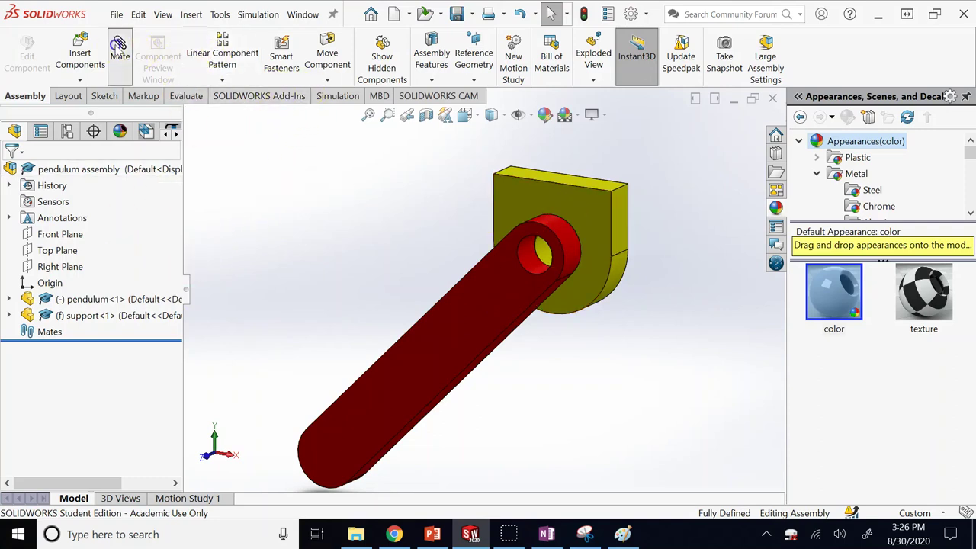
click(469, 327)
click(529, 194)
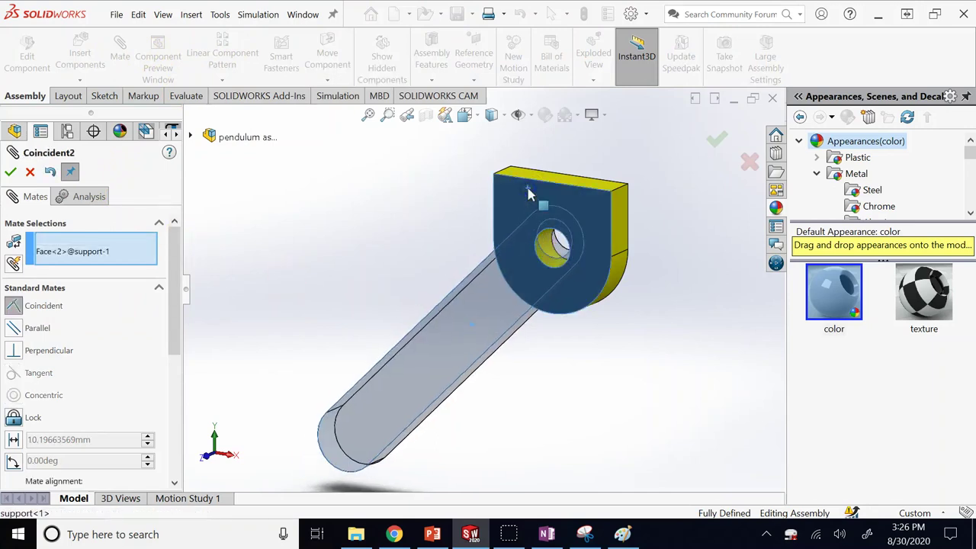
right_click(62, 238)
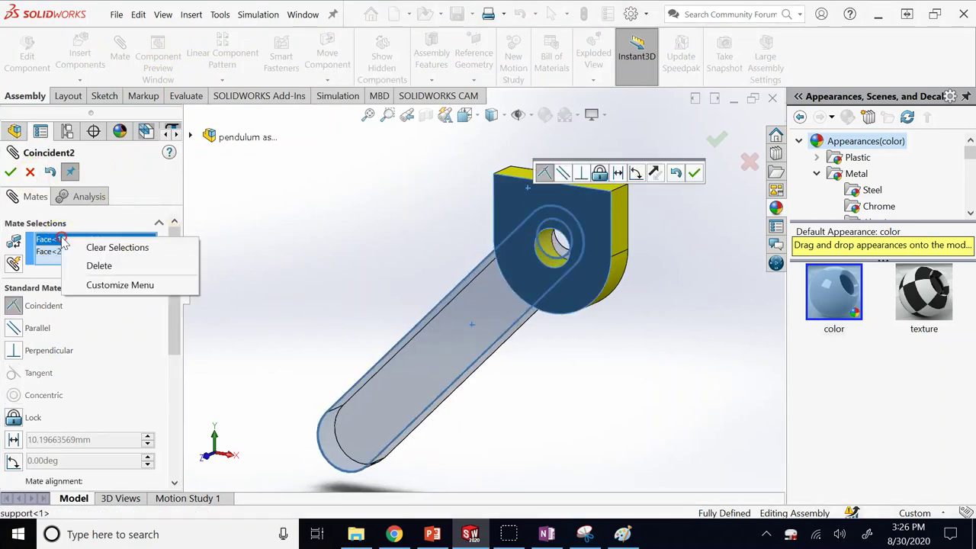
click(95, 263)
right_click(73, 244)
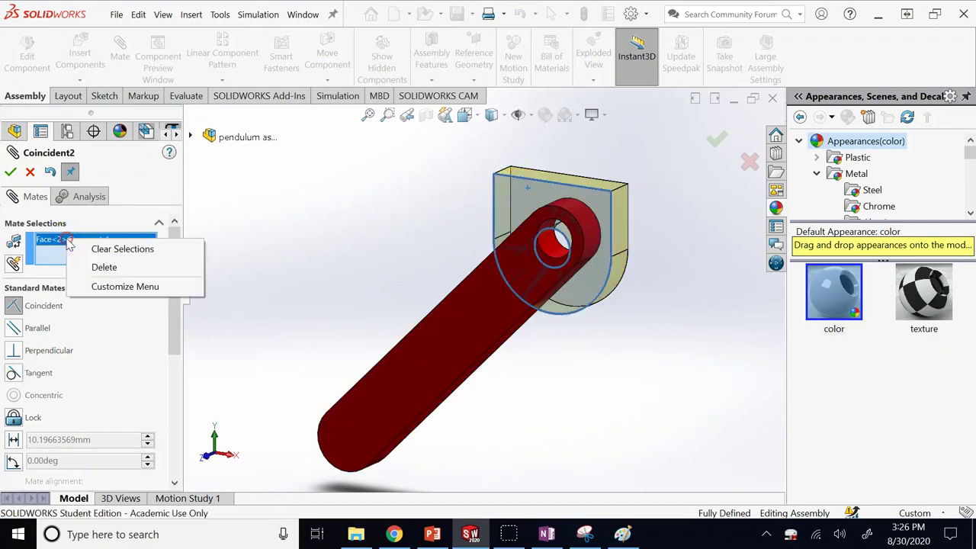
click(114, 248)
click(30, 172)
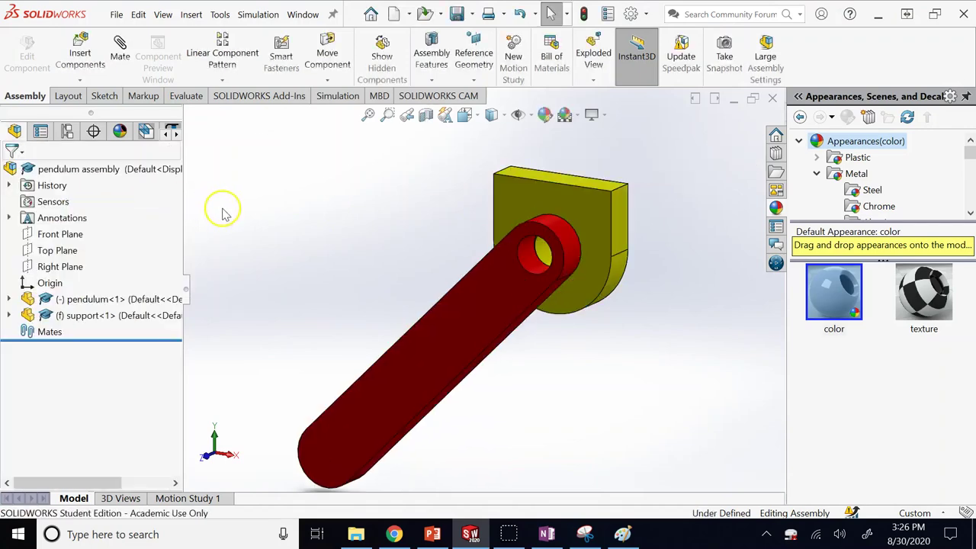
Add a lock mate between the whole pendulum and the support.
click(110, 305)
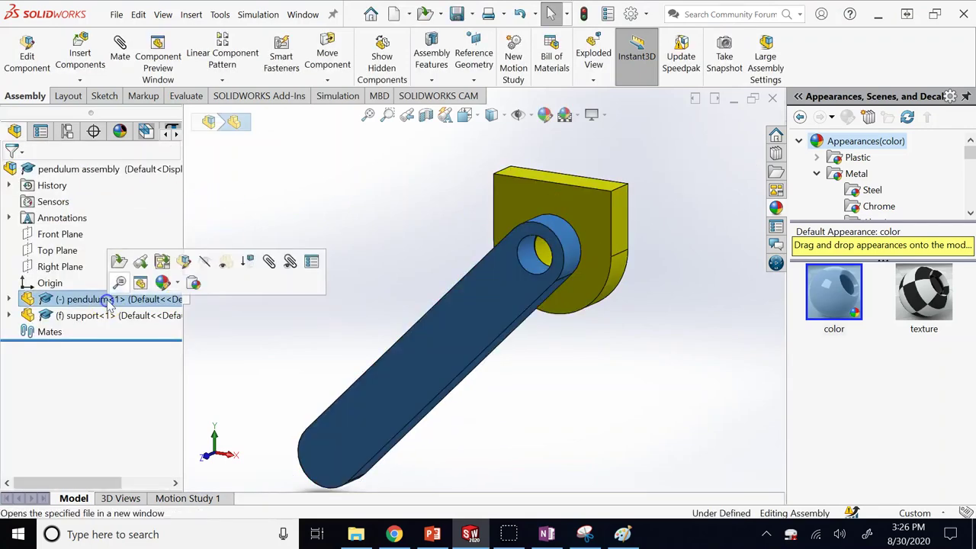
click(118, 55)
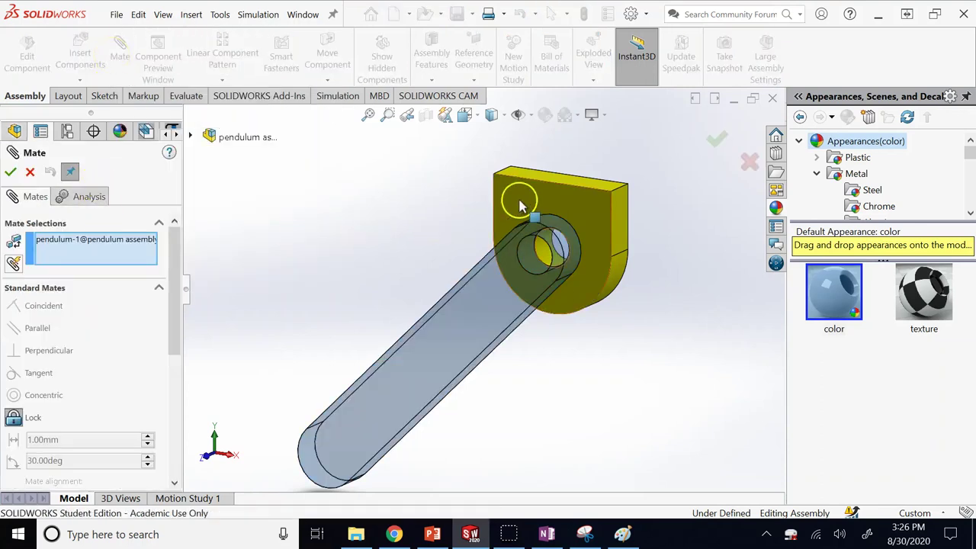
click(577, 210)
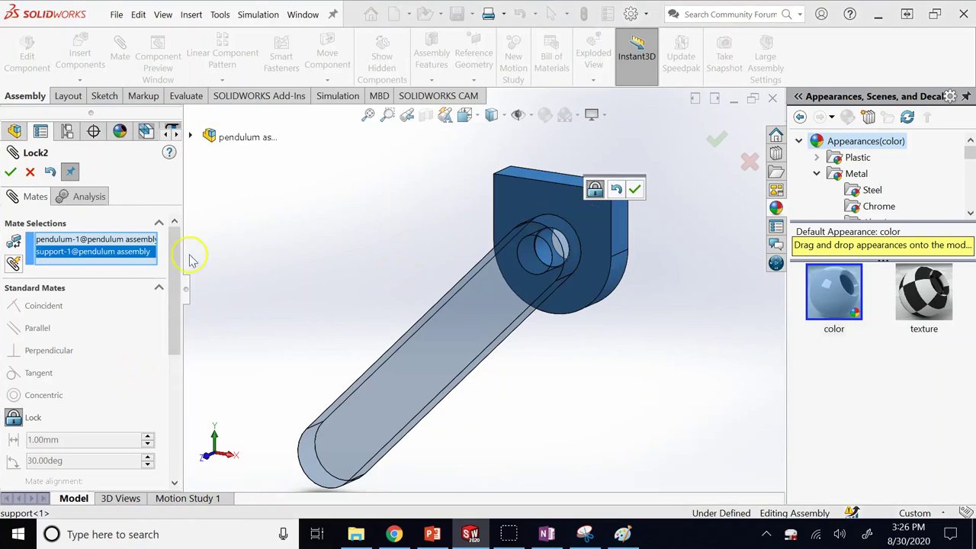
click(10, 172)
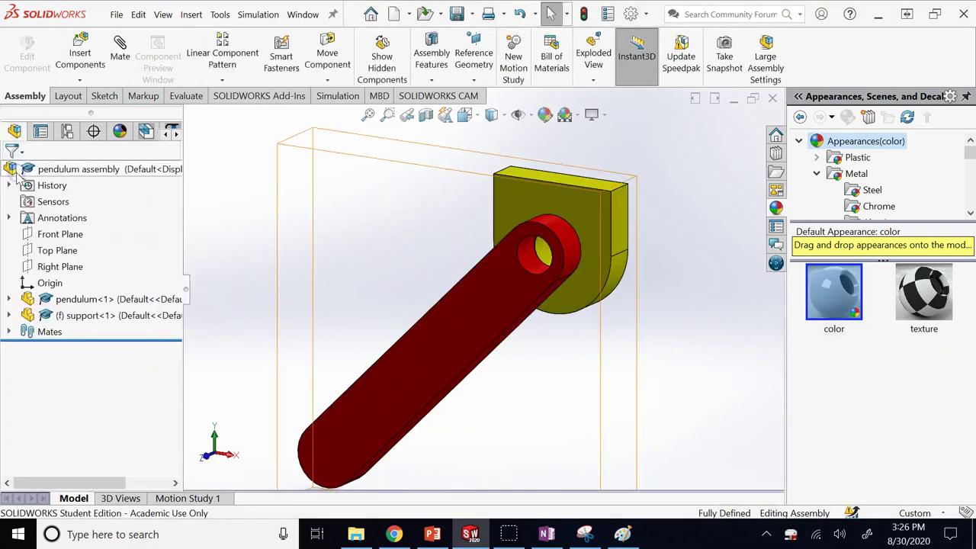
Test the new lock mate by trying to move the pendulum directly in the model.
click(440, 306)
drag(440, 306, 399, 262)
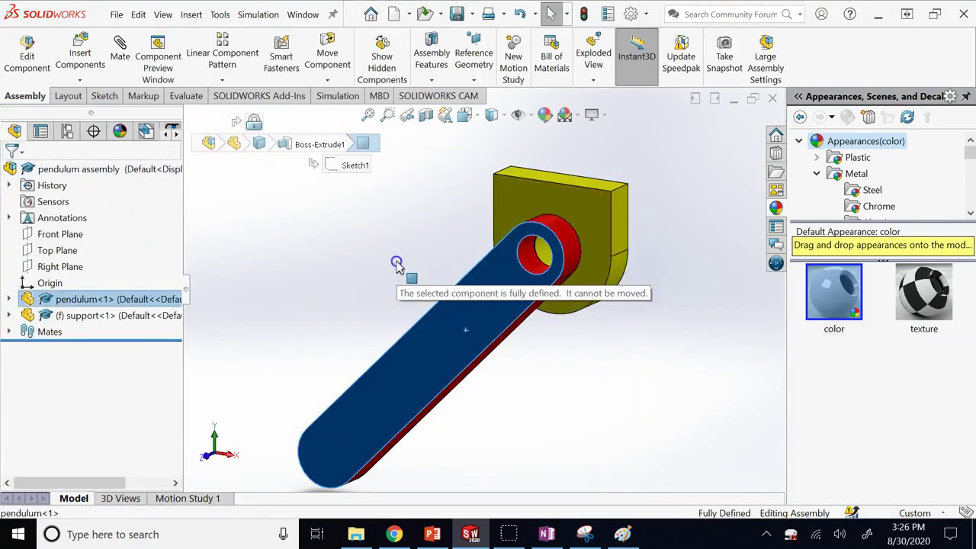
drag(458, 335, 471, 286)
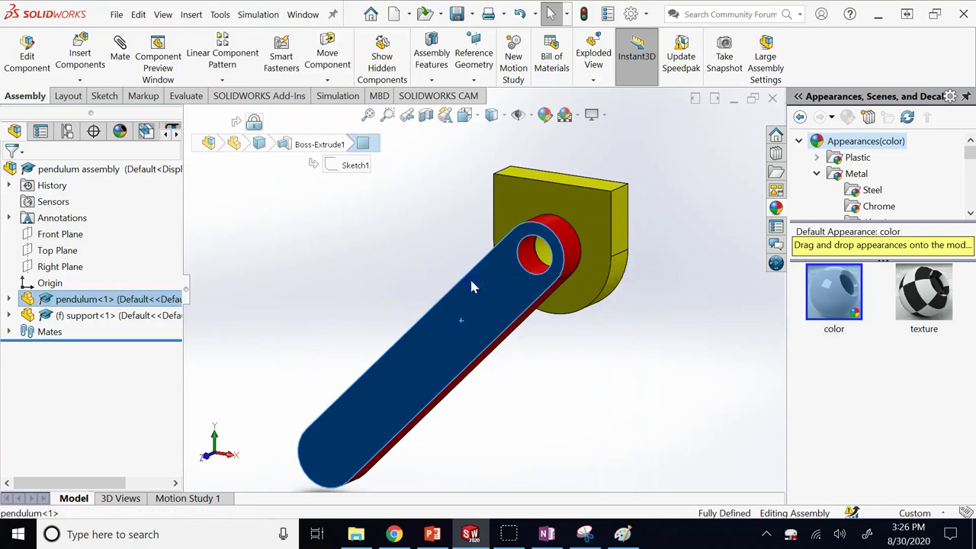
click(394, 259)
Delete the new lock mate from the assembly's mates.
click(9, 332)
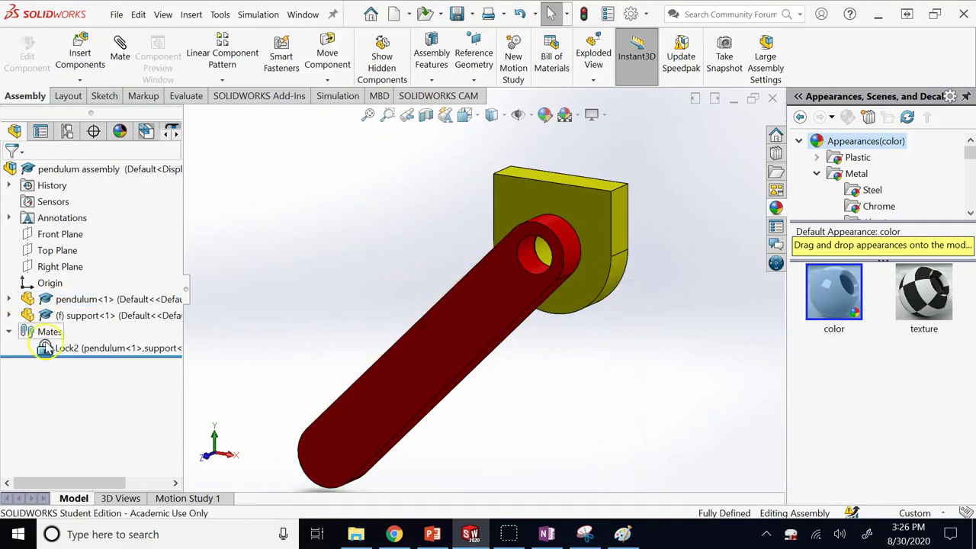
right_click(61, 348)
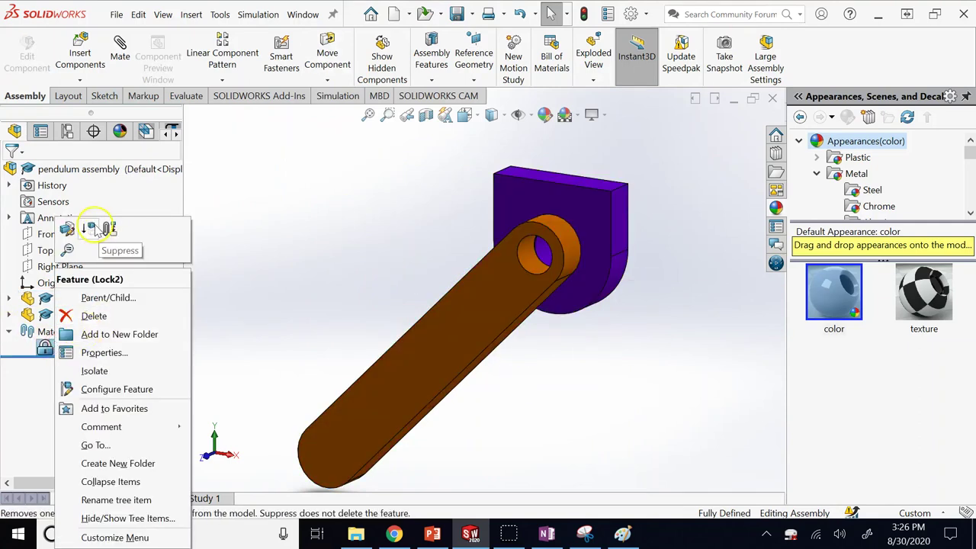
click(95, 315)
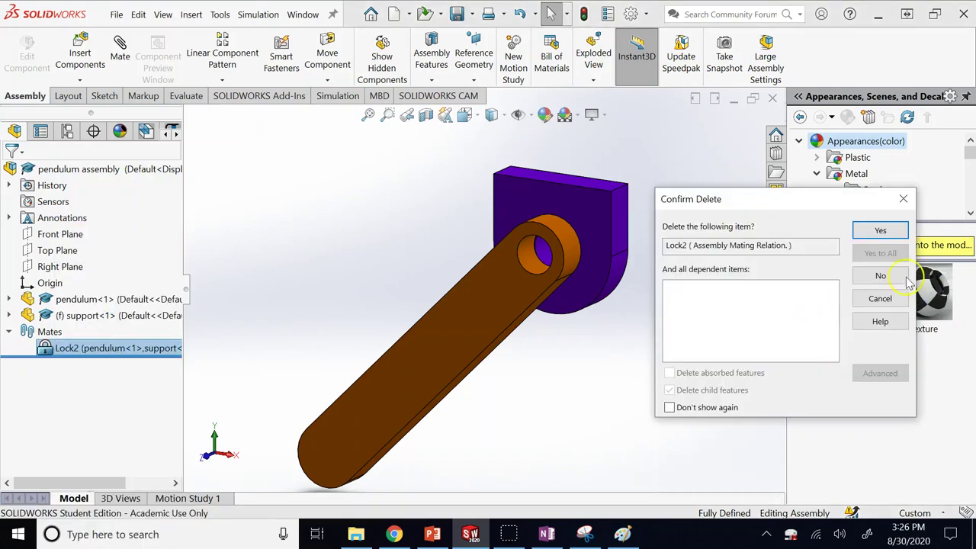
click(881, 231)
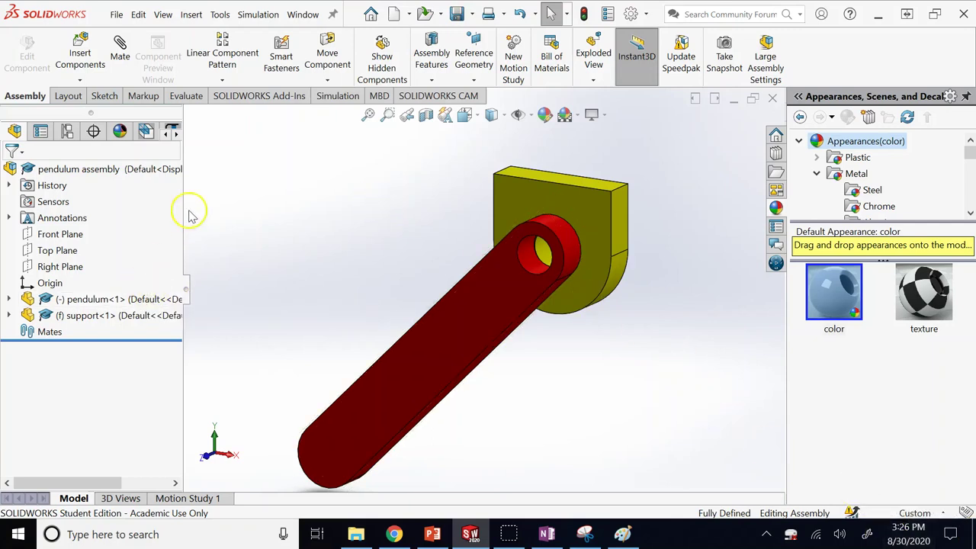
Set up a coincident mate between the support's hole face and the pendulum's inner face.
click(327, 53)
click(121, 47)
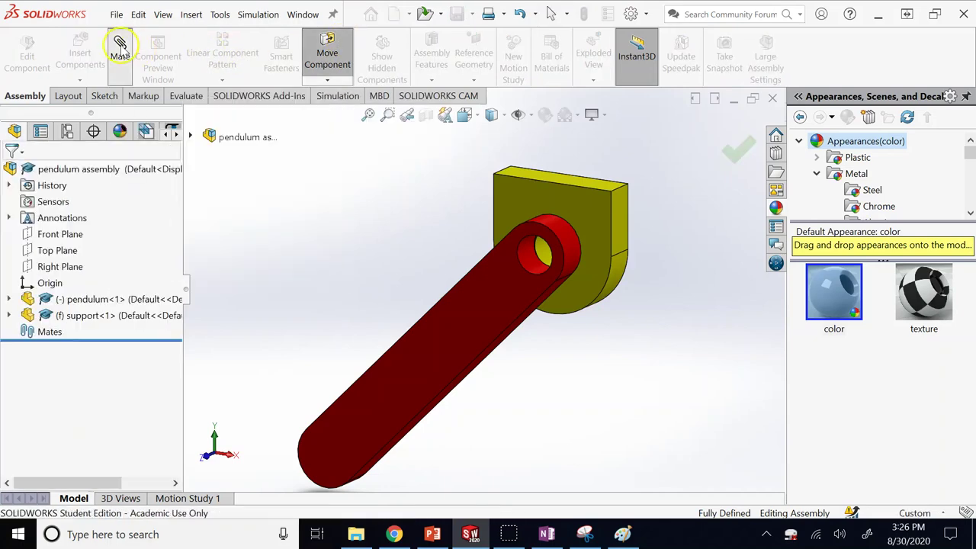
click(590, 212)
middle_drag(590, 212, 458, 312)
click(453, 313)
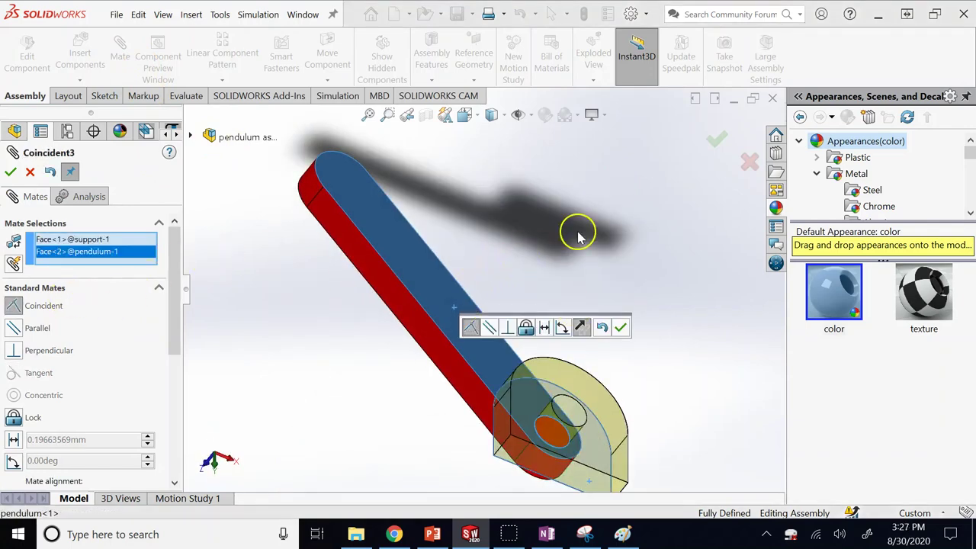
middle_drag(577, 228, 383, 267)
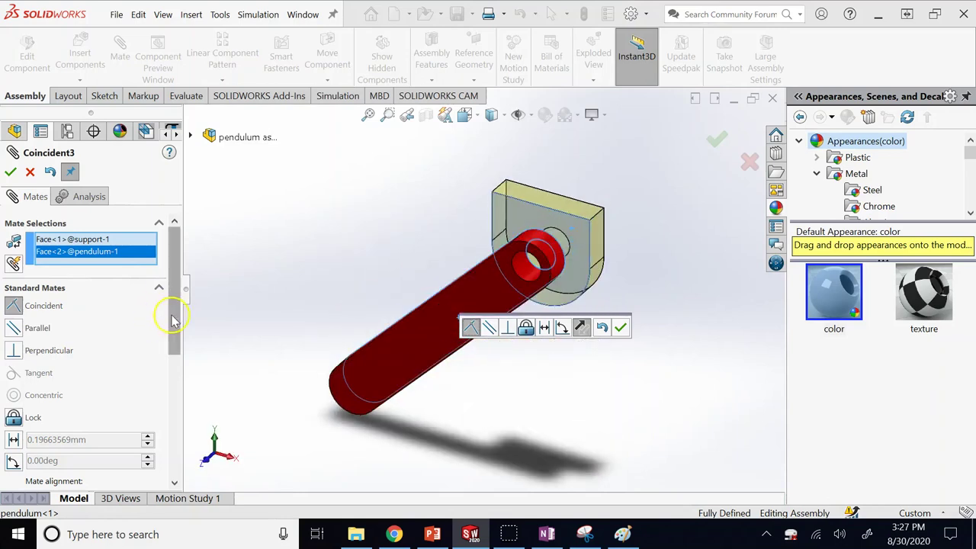
Compare the mate alignment options, set the coincident mate to Aligned, and accept it.
drag(175, 316, 175, 386)
click(73, 352)
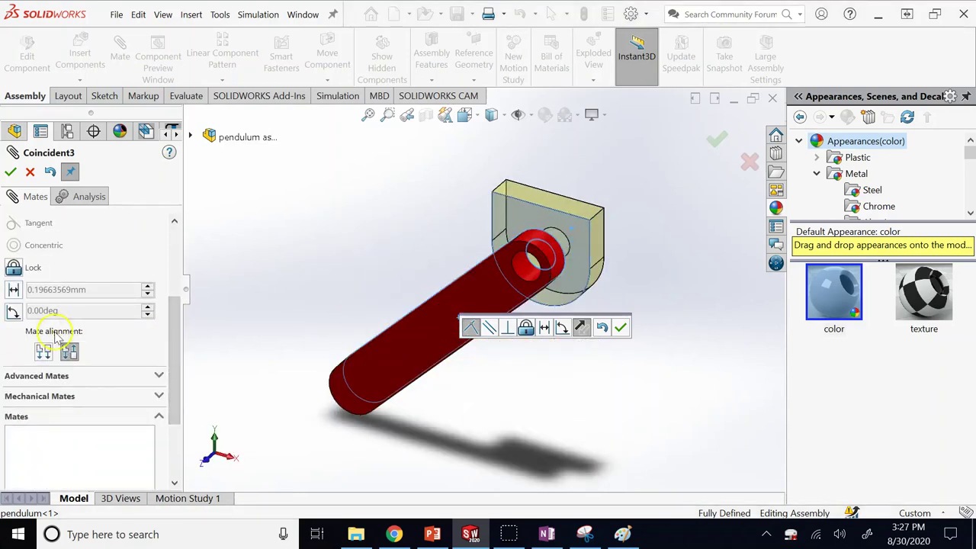
click(43, 351)
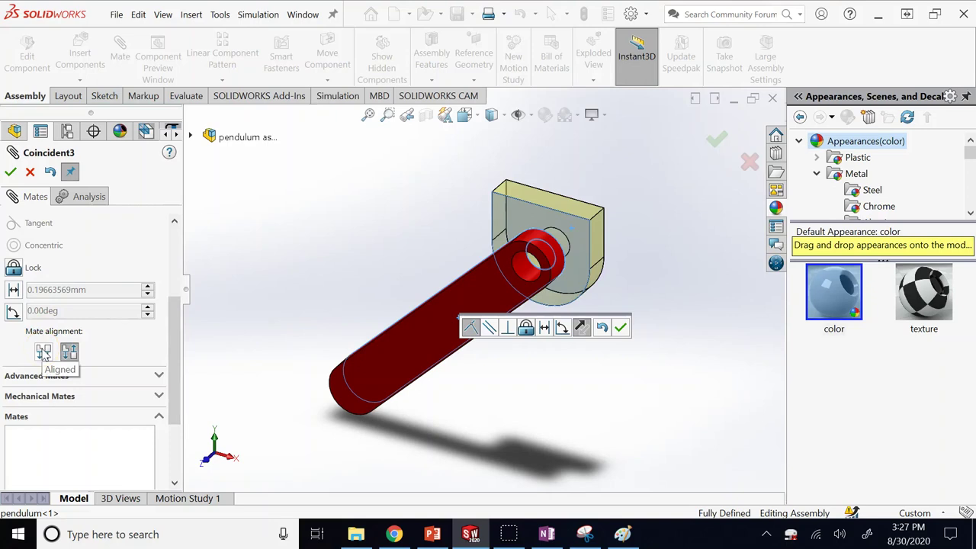
click(71, 354)
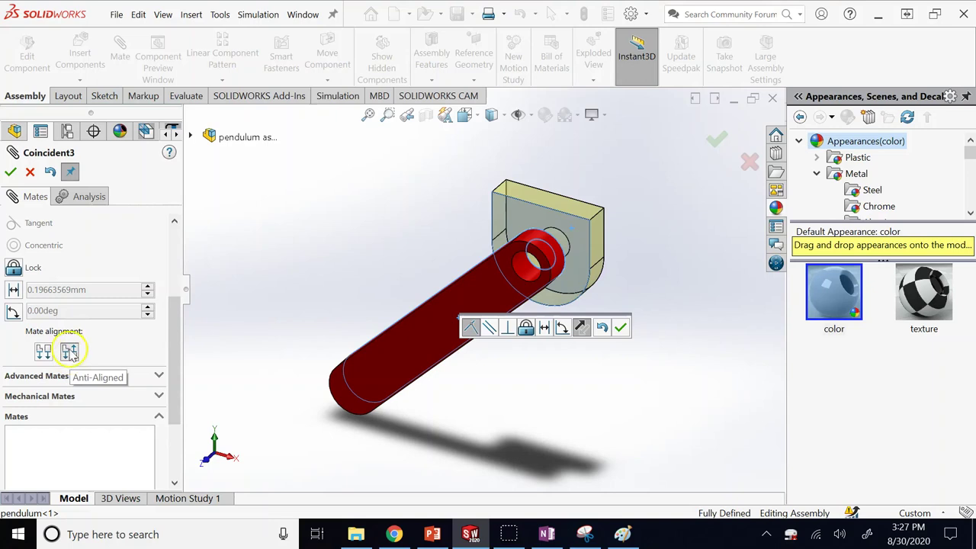
click(500, 221)
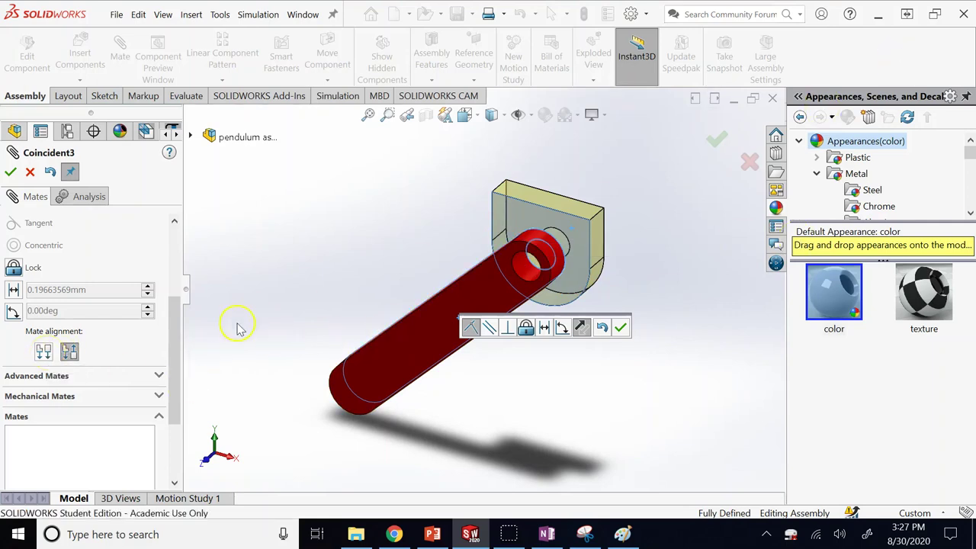
click(45, 354)
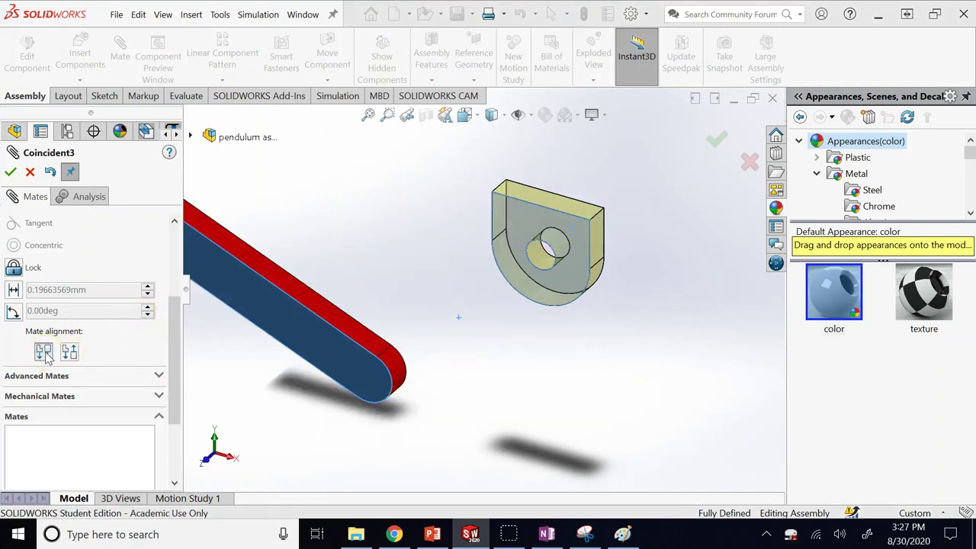
click(10, 171)
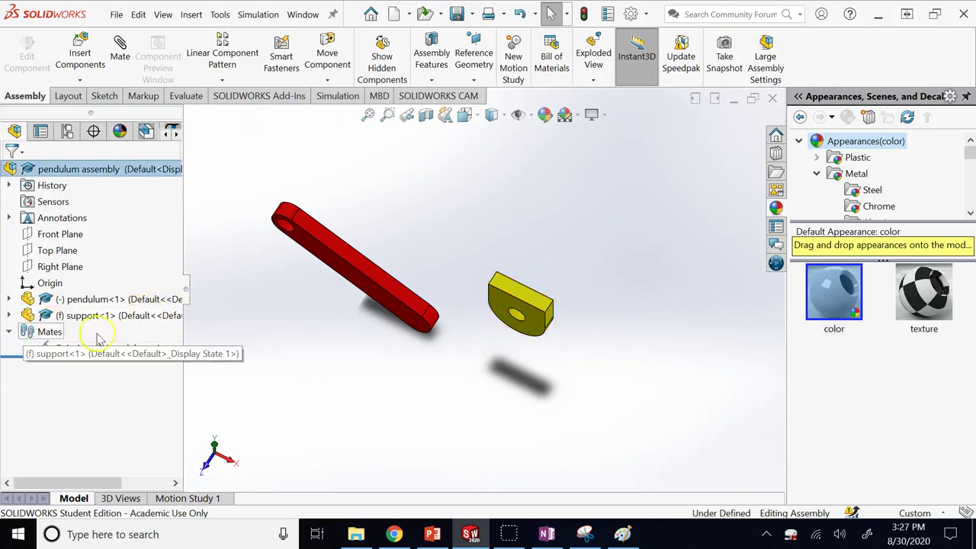
Edit the coincident mate between the pendulum and support, change its alignment to Anti-Aligned, and accept it.
click(9, 332)
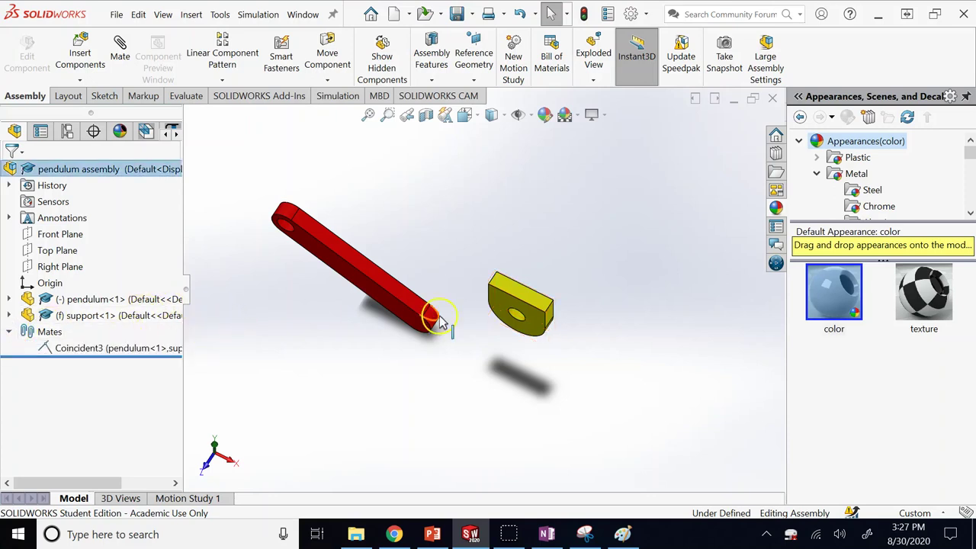
right_click(142, 349)
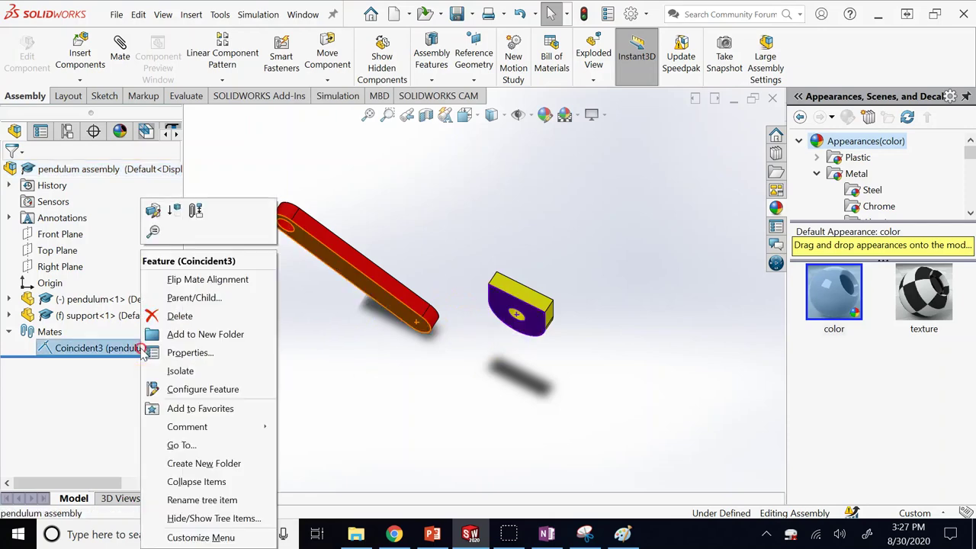
click(151, 210)
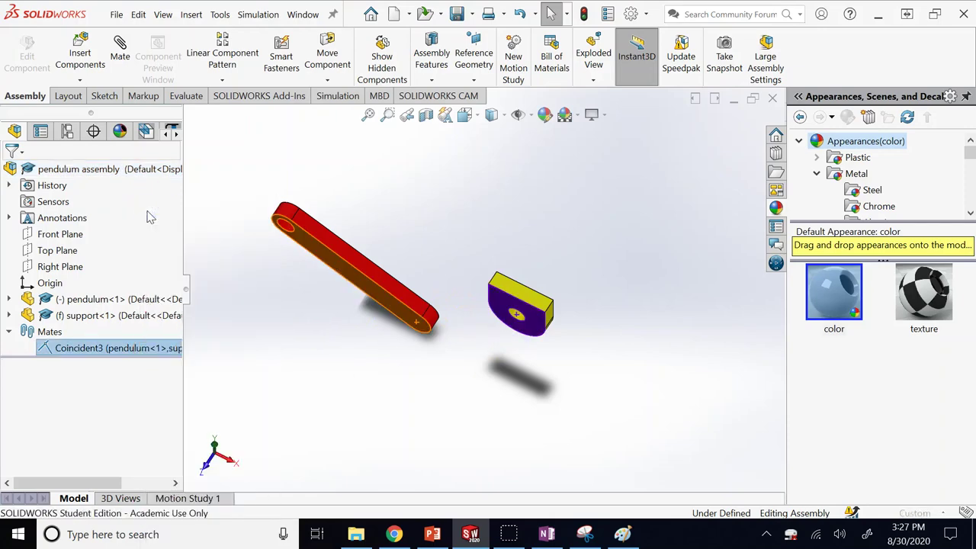
drag(178, 298, 178, 371)
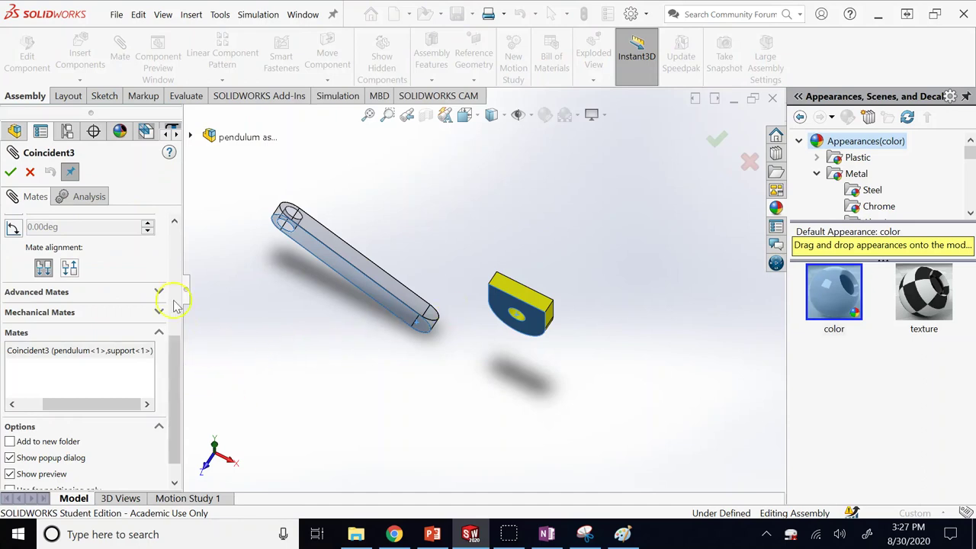
click(68, 269)
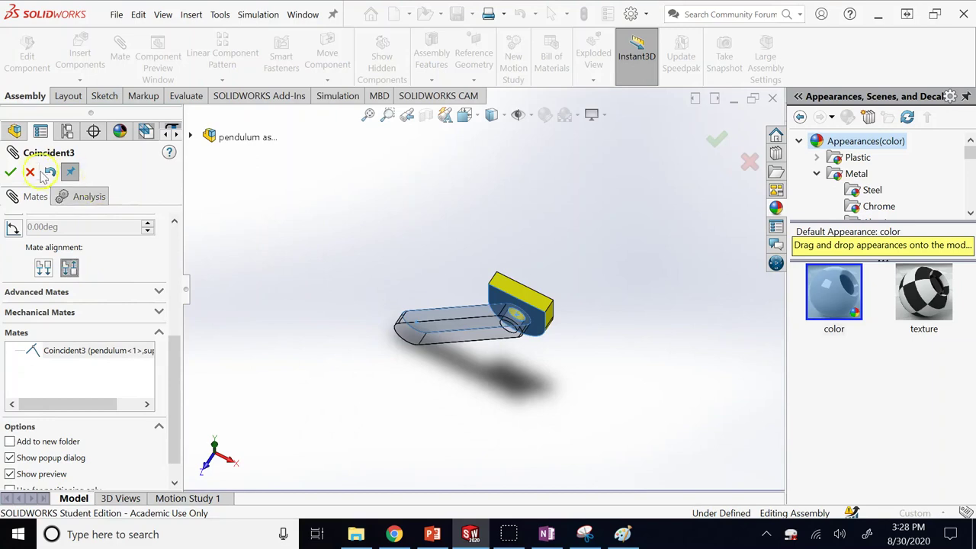
click(10, 172)
click(10, 172)
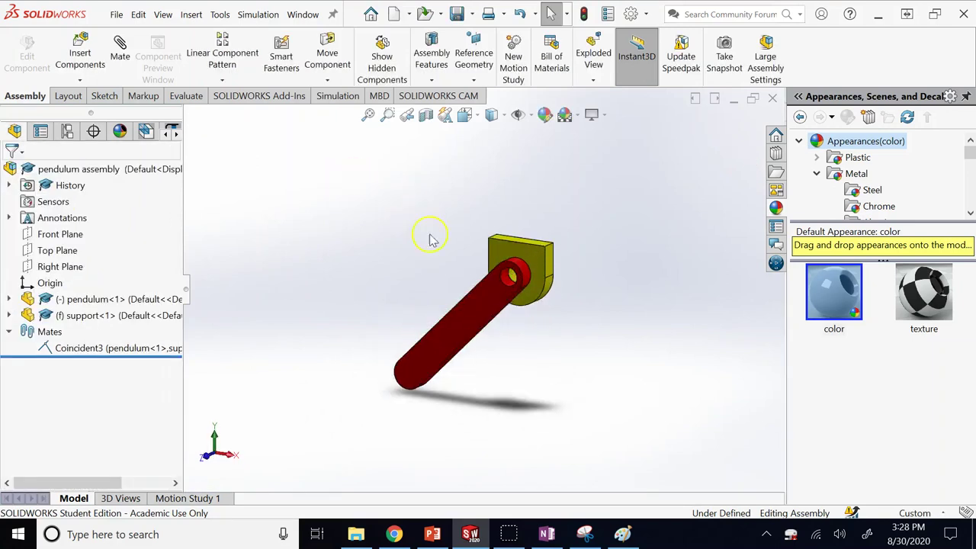
Switch to PowerPoint and review the Advanced Mates slide, focusing on the Width and Path Mate entries.
click(432, 533)
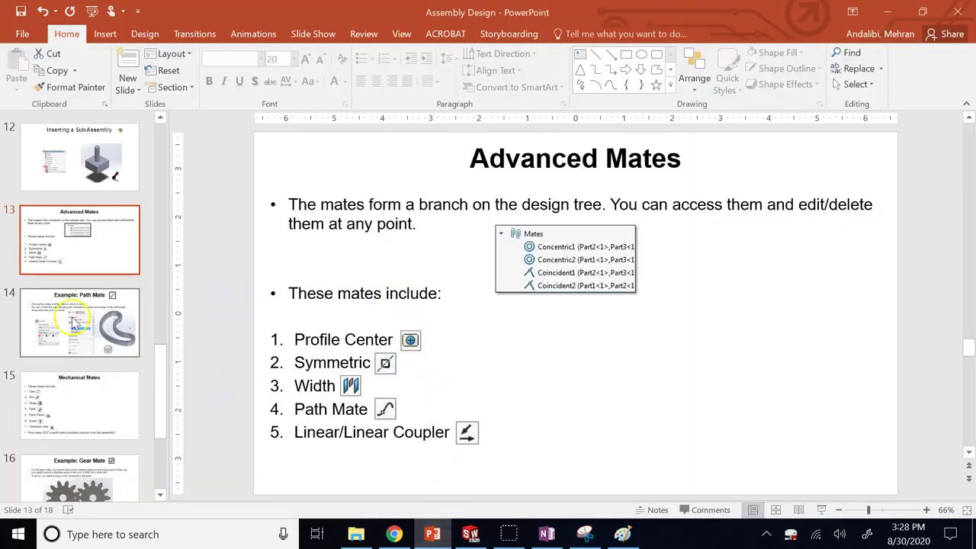
click(71, 419)
click(70, 215)
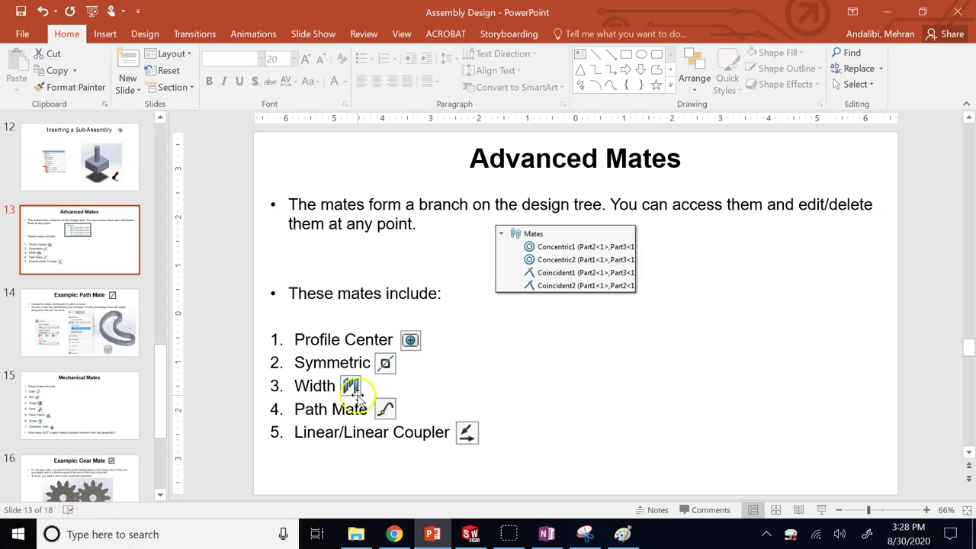
click(326, 385)
click(345, 412)
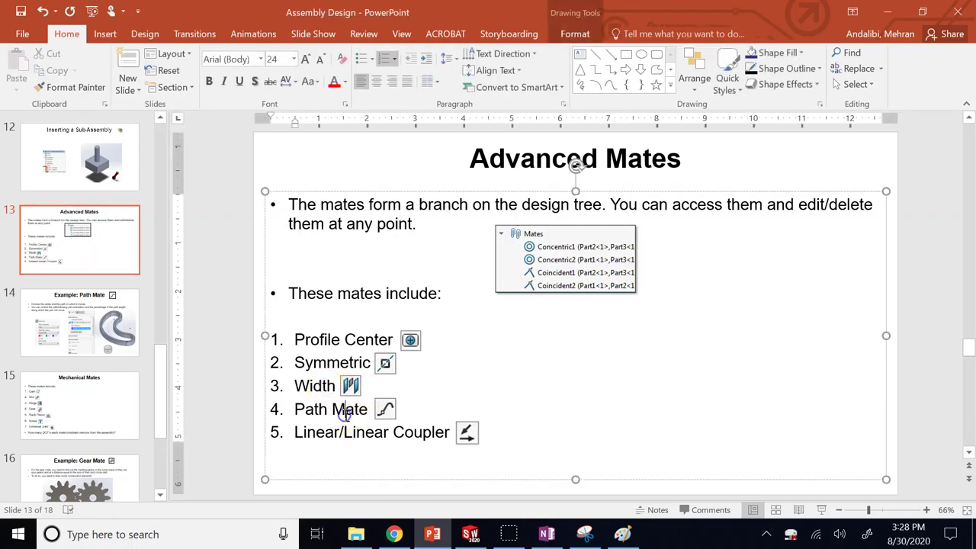
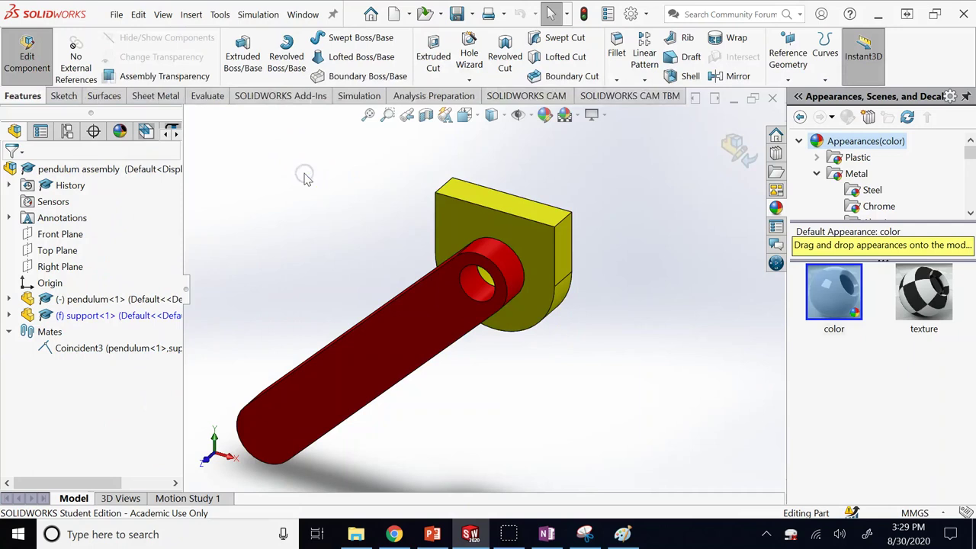
Start a sketch on the support's flat face beside the pendulum and draw a corner rectangle about 40 by 6.3 mm along its upper edge.
click(9, 315)
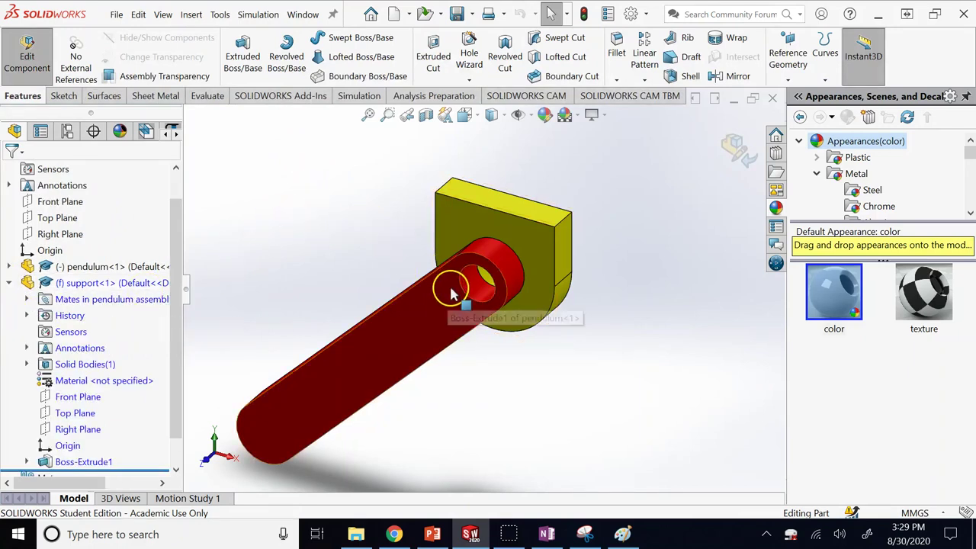
scroll(449, 288, down, 2)
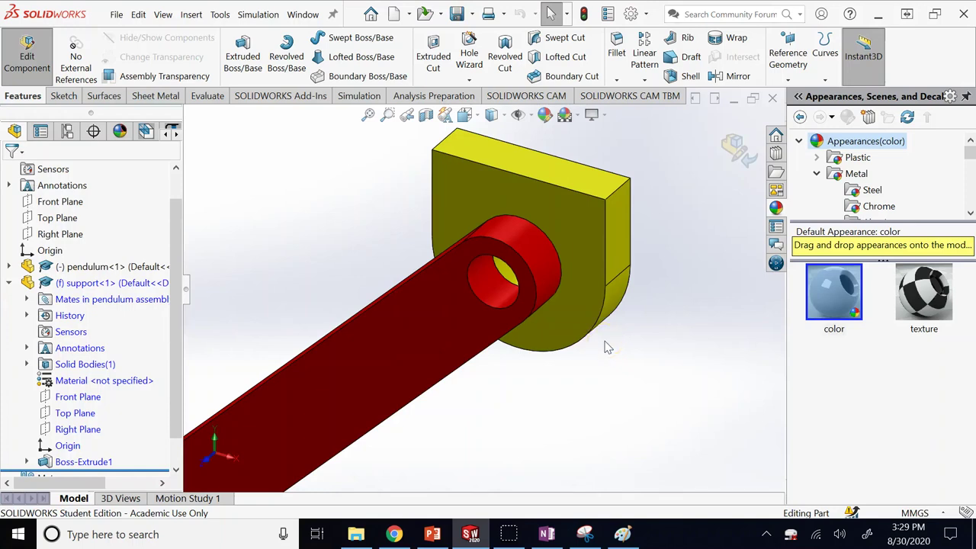
click(542, 203)
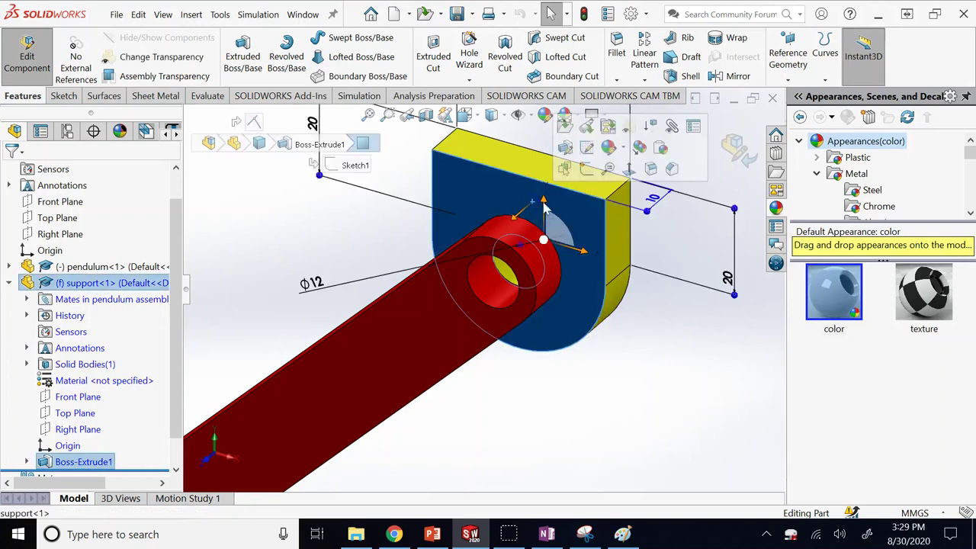
click(589, 169)
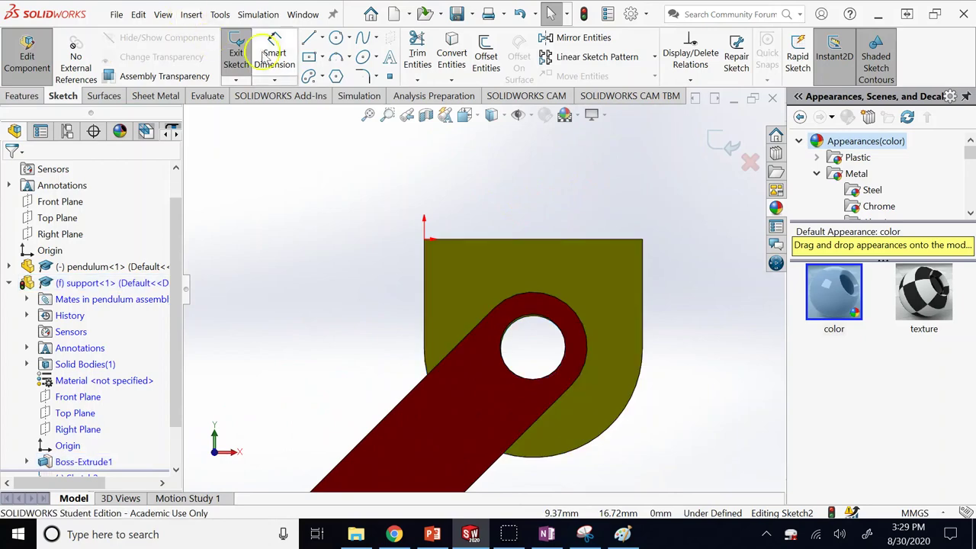
click(321, 57)
click(348, 77)
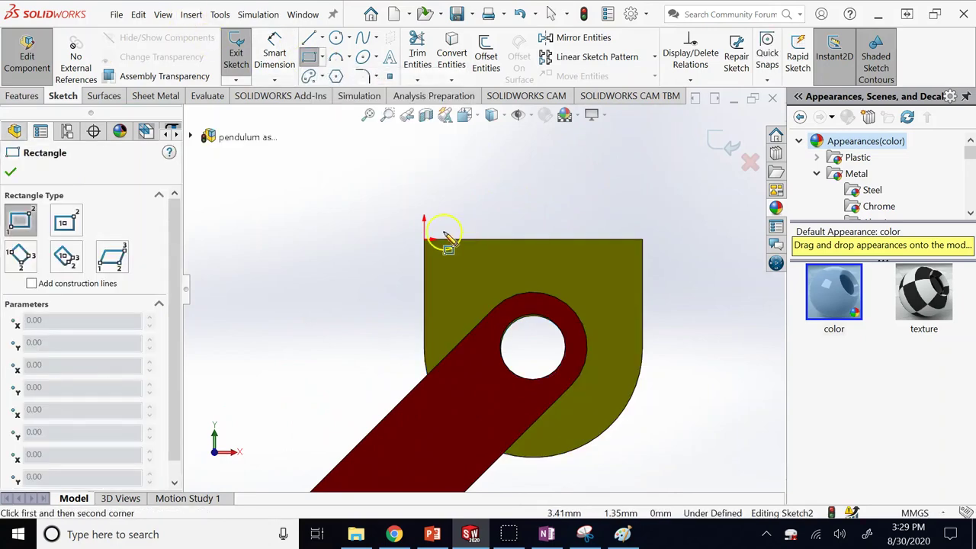
click(425, 241)
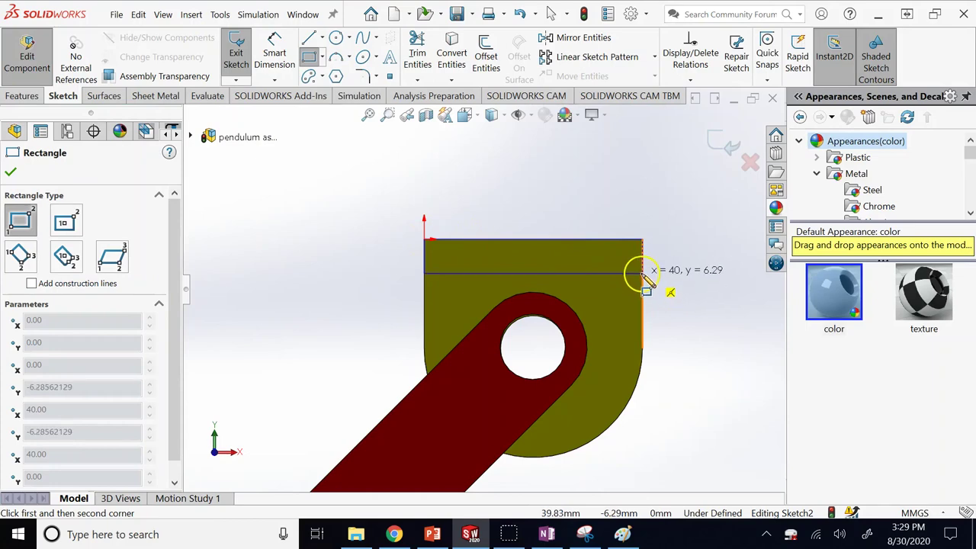
click(644, 274)
Dimension the rectangle's height at 6 mm and exit the sketch.
click(275, 55)
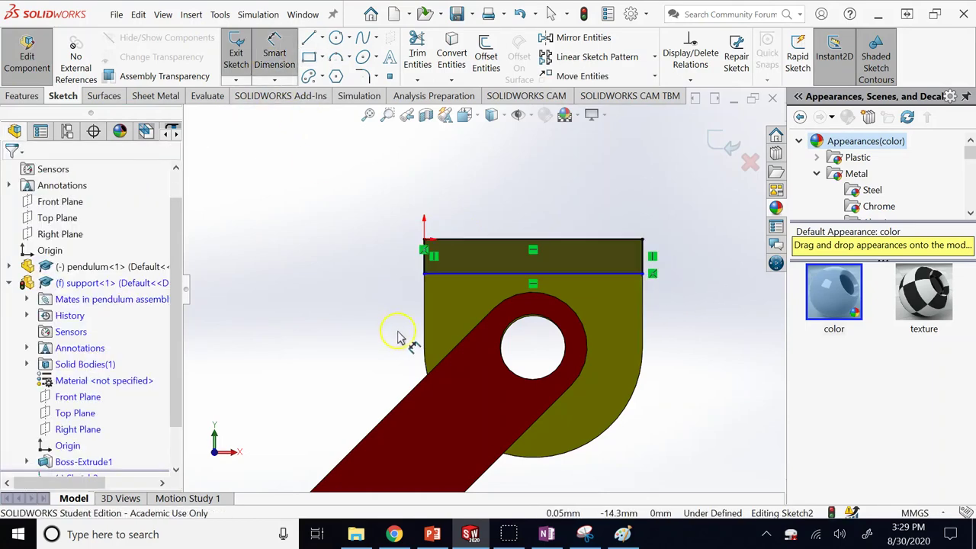
click(425, 267)
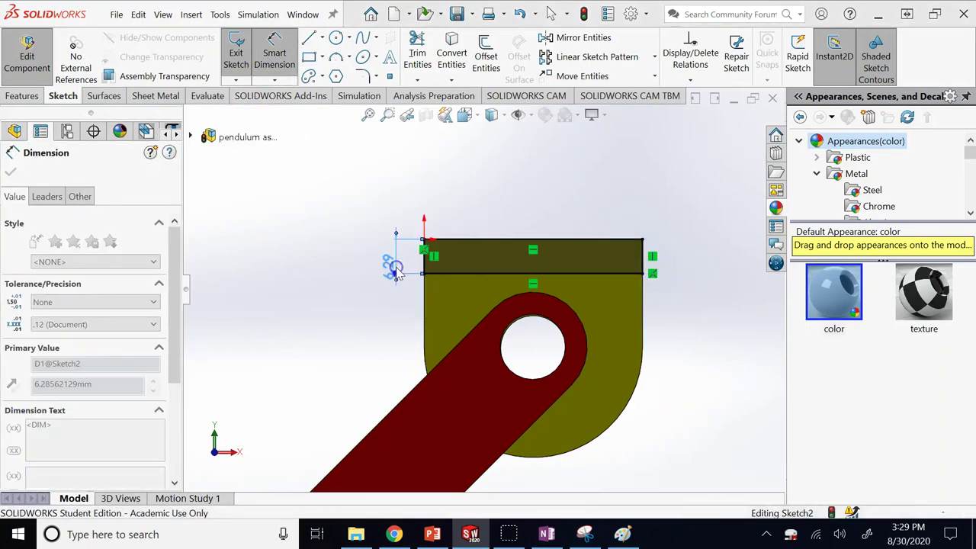
click(393, 268)
click(719, 144)
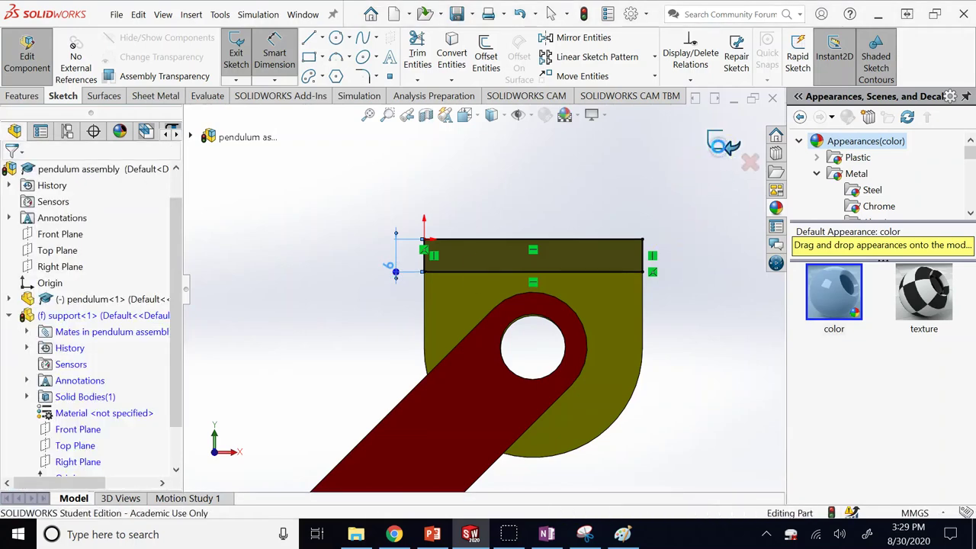
click(721, 145)
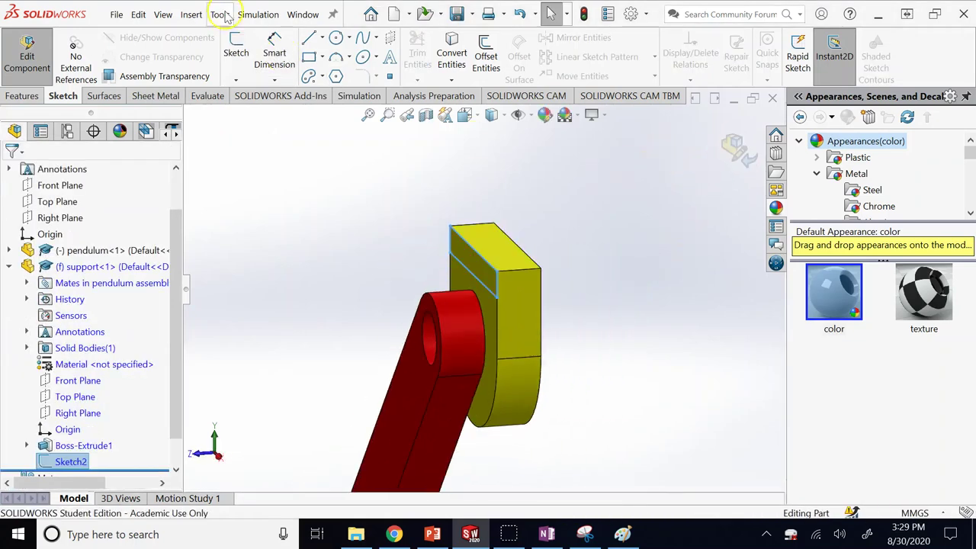
Extrude the rectangle 20 mm over the pendulum as a blind boss merged with the support.
click(22, 96)
click(246, 60)
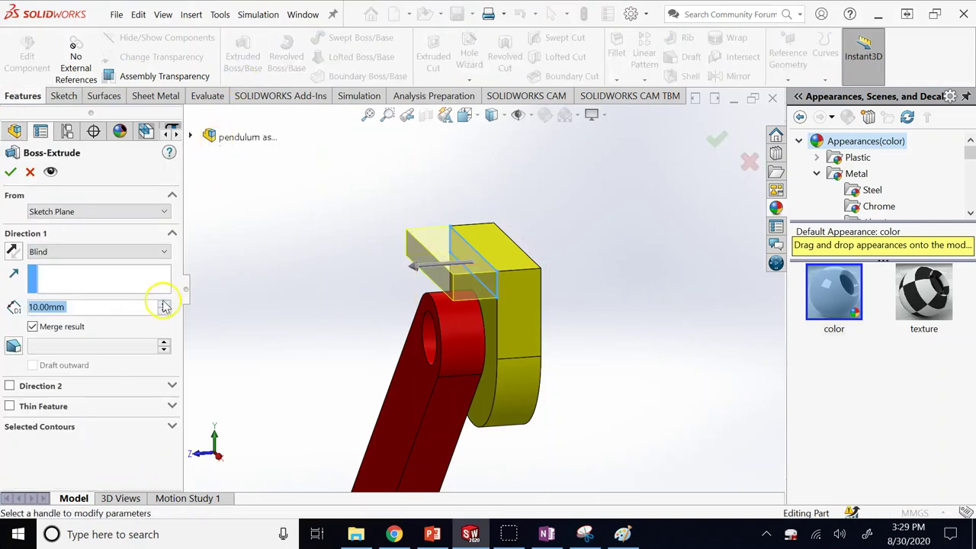
click(164, 302)
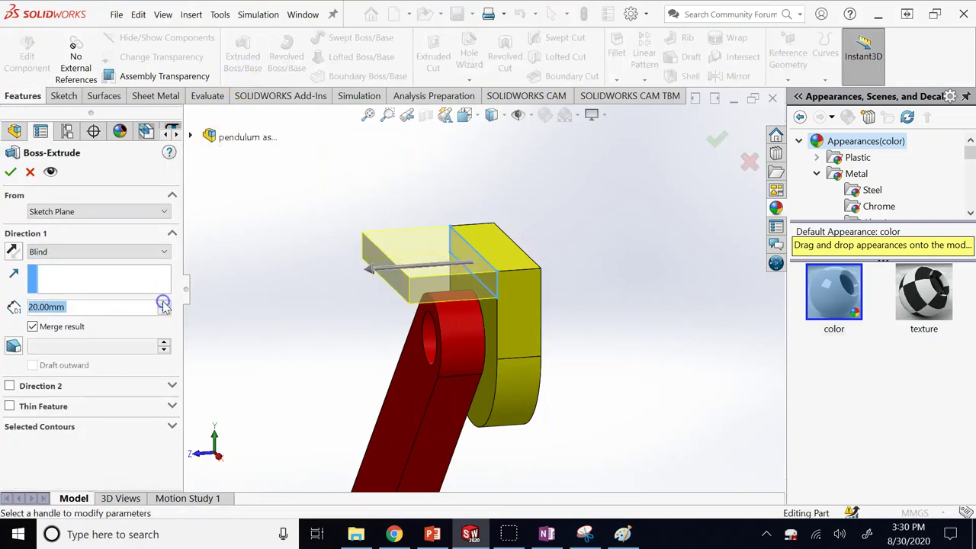
click(11, 172)
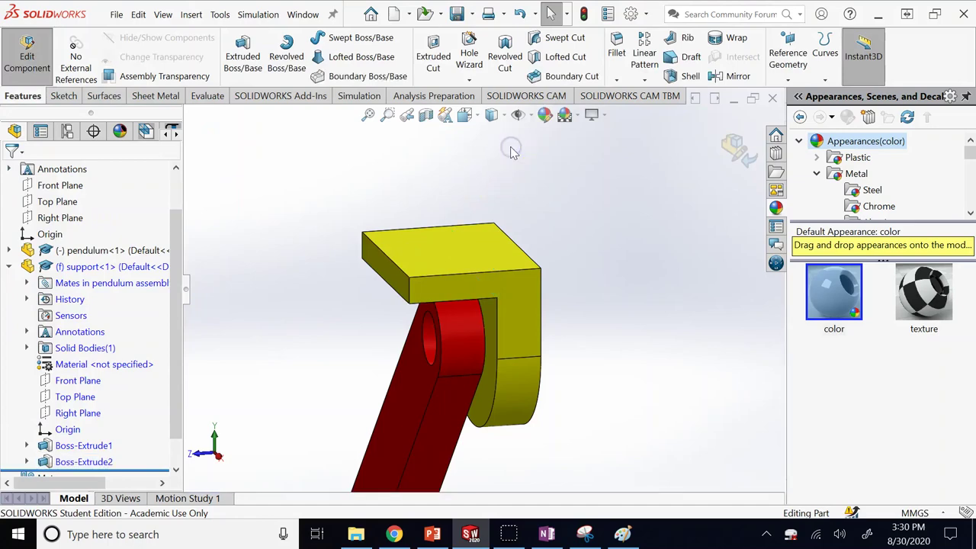
Sketch on the new flange's end face, convert the support's original profile from Sketch1 into it, and exit the sketch.
middle_drag(511, 150, 399, 261)
click(392, 279)
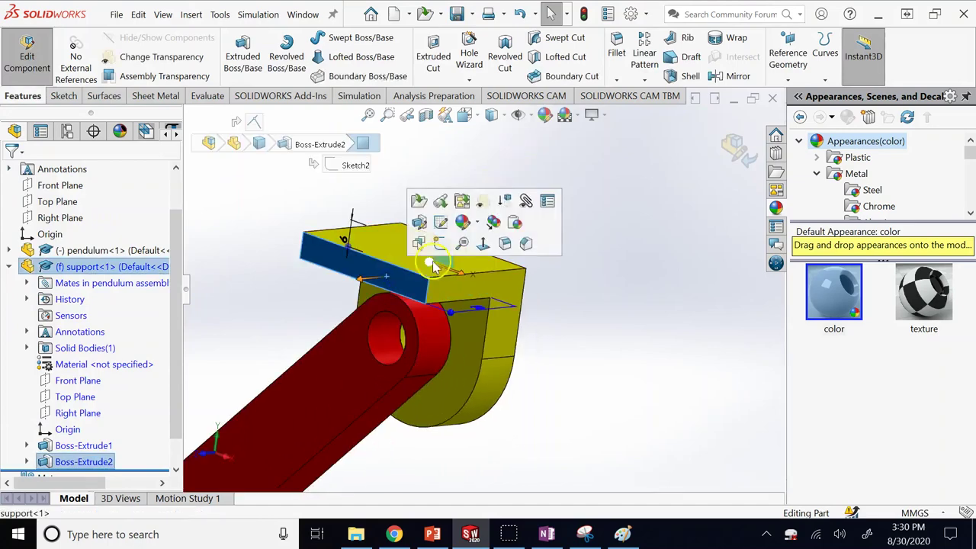
click(439, 244)
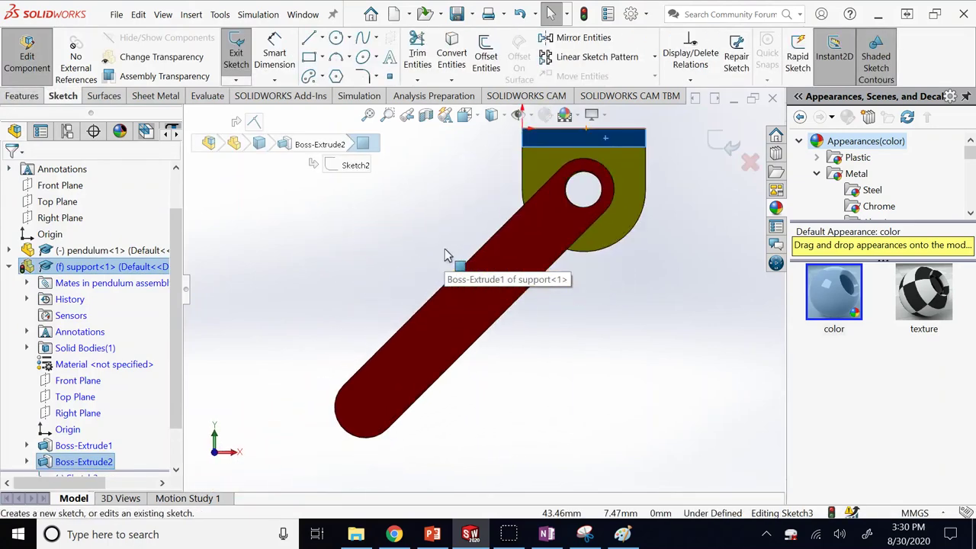
click(26, 446)
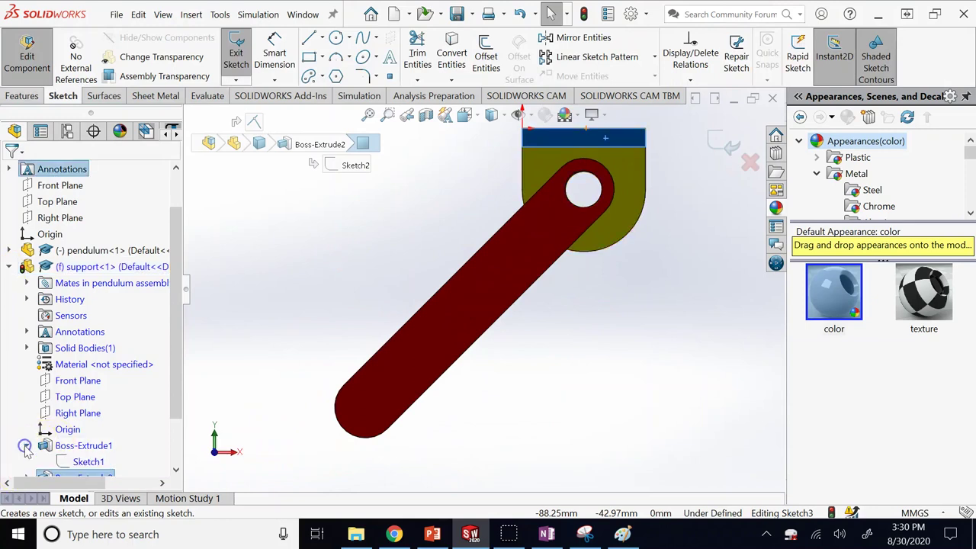
click(80, 462)
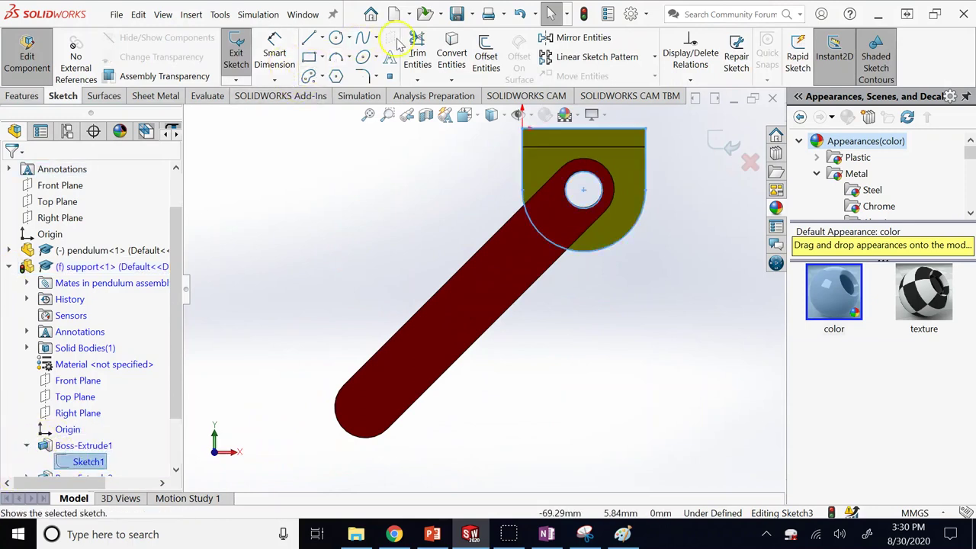
click(451, 53)
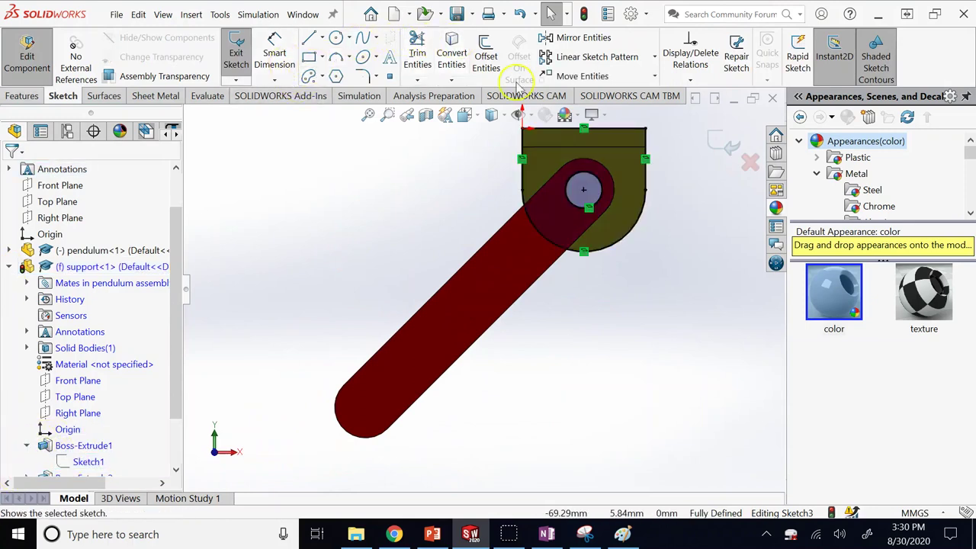
click(724, 139)
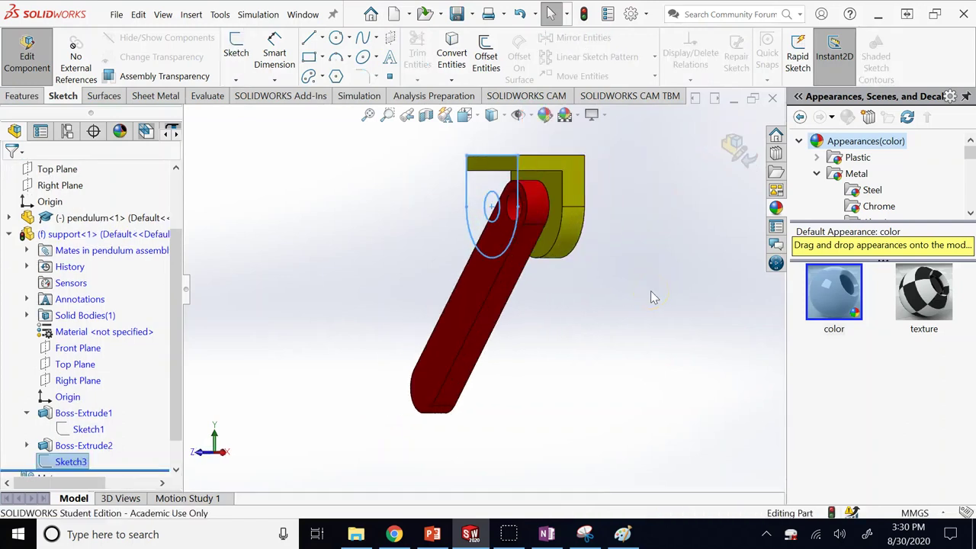
Extrude the converted profile 10 mm outward to form the support's second lug, and return to editing the assembly.
middle_drag(654, 298, 575, 264)
click(22, 96)
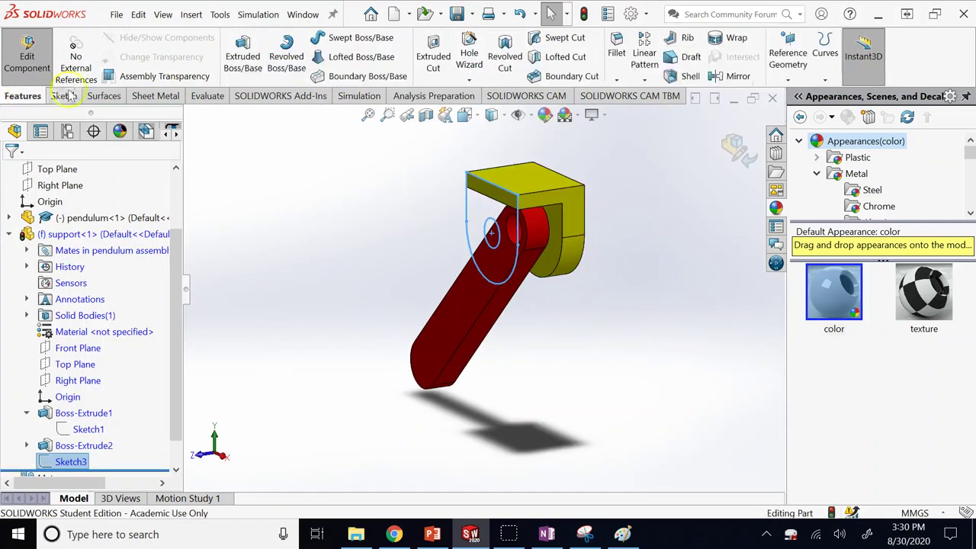
click(248, 60)
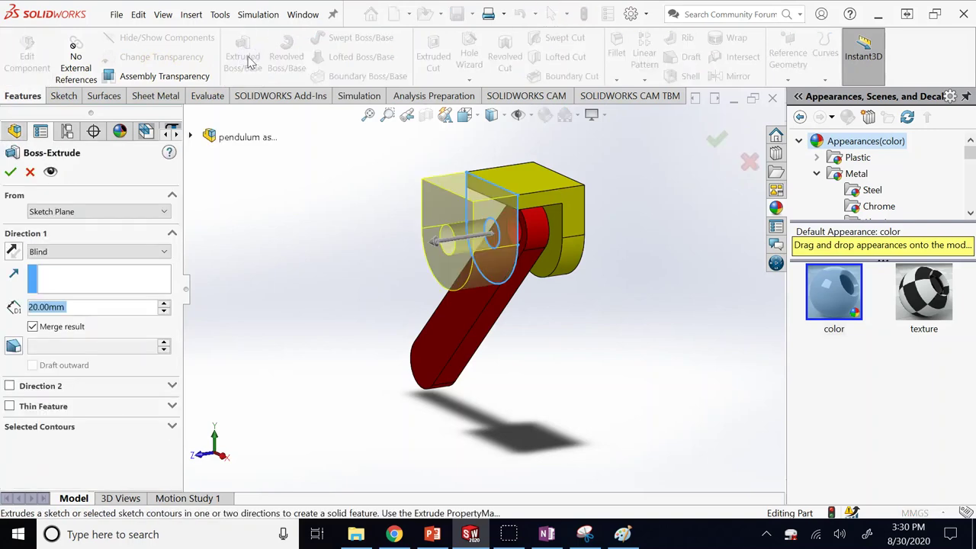
text(10)
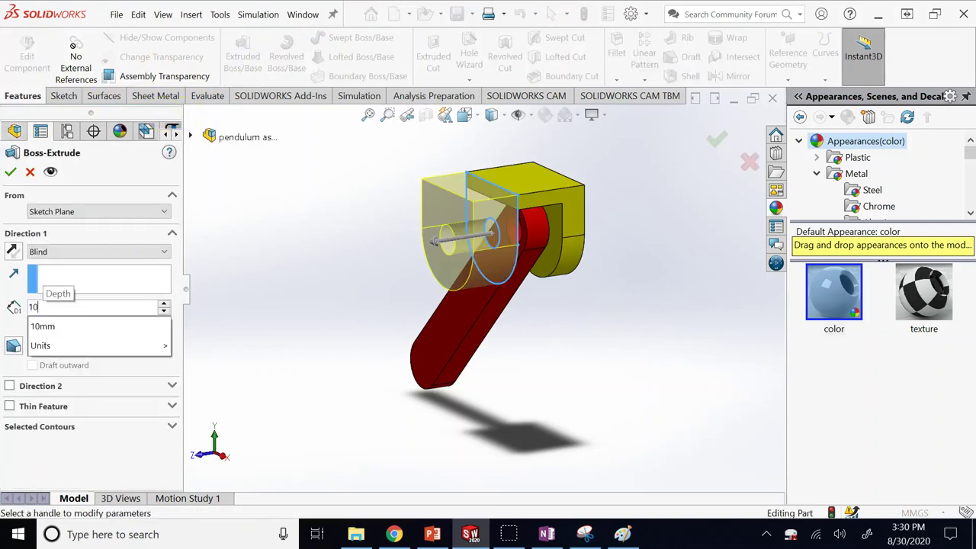
click(11, 172)
click(11, 172)
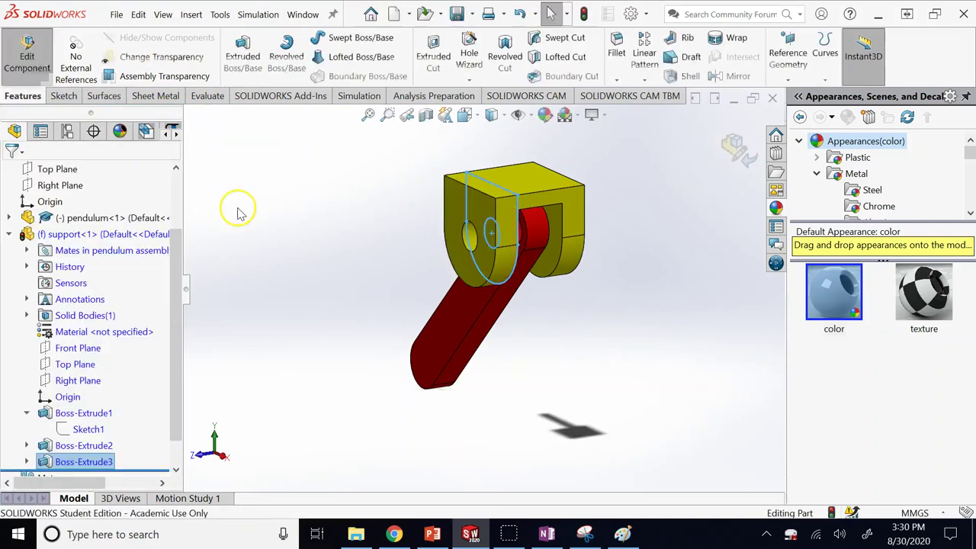
click(733, 148)
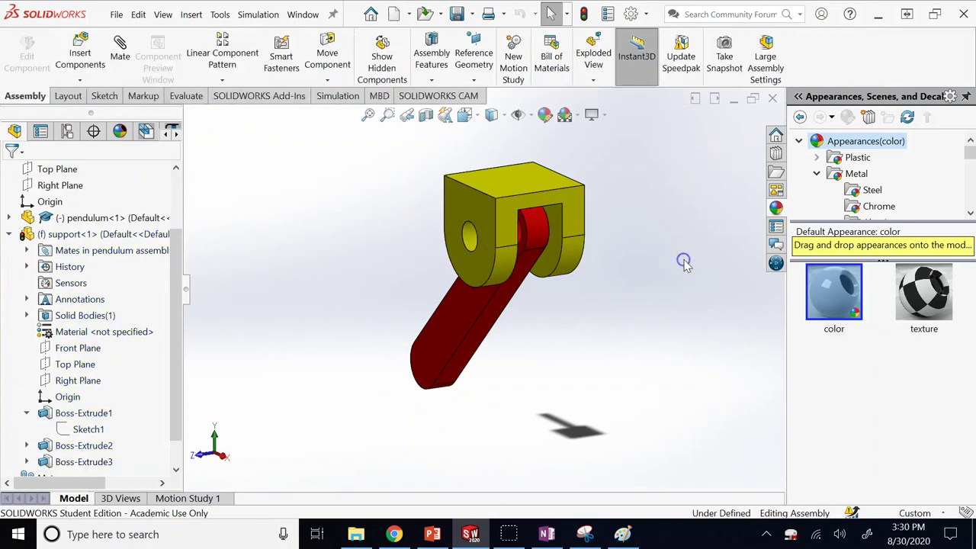
key(Left)
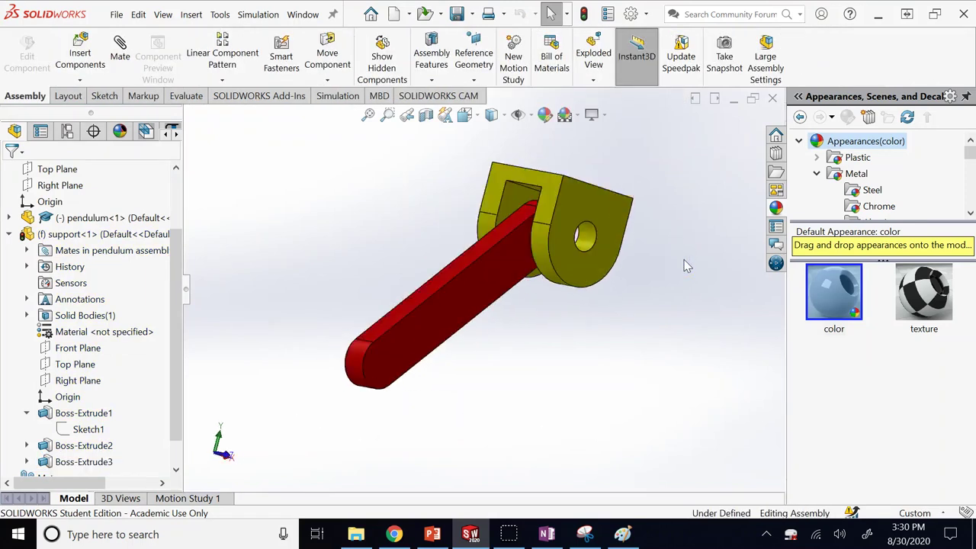
Save the pendulum assembly.
key(ctrl+7)
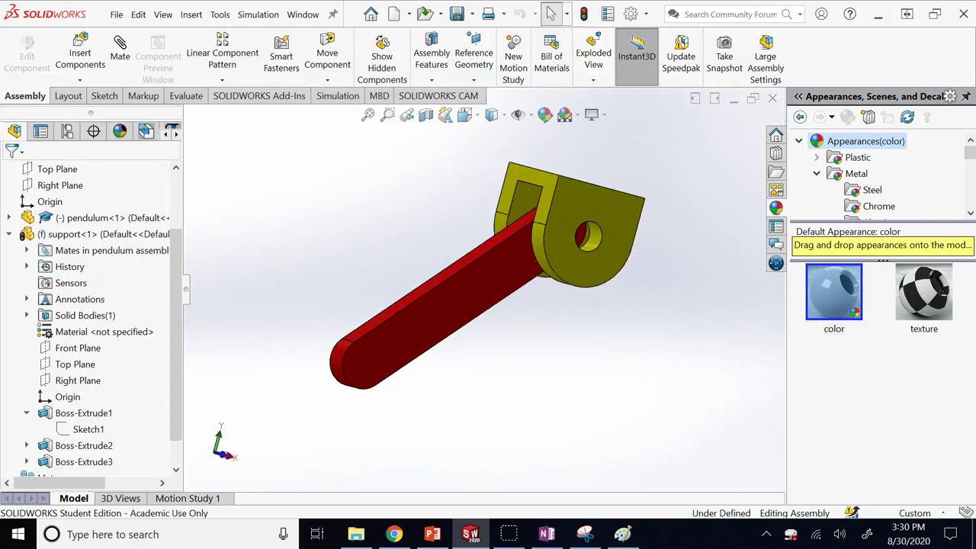
click(457, 14)
click(303, 267)
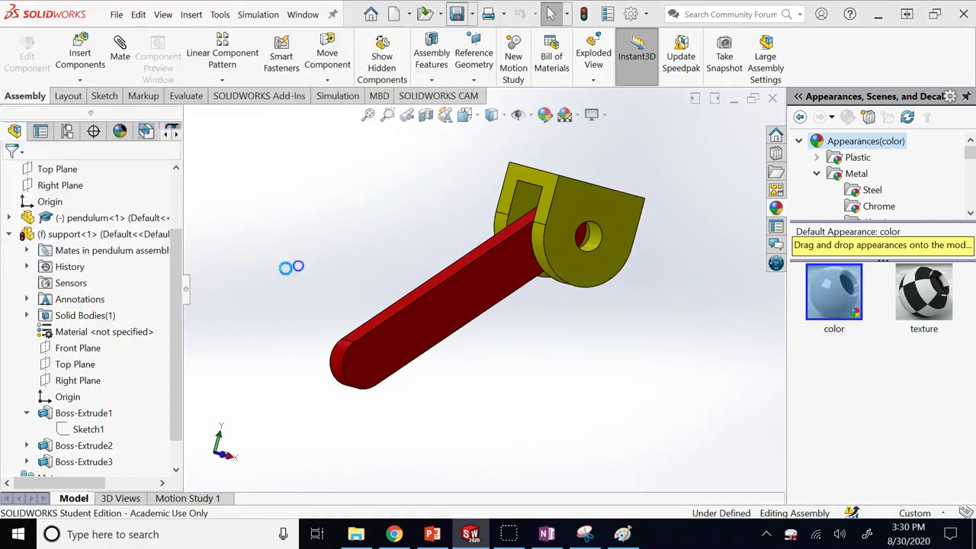
Delete the Coincident mate between the pendulum and the support.
click(9, 233)
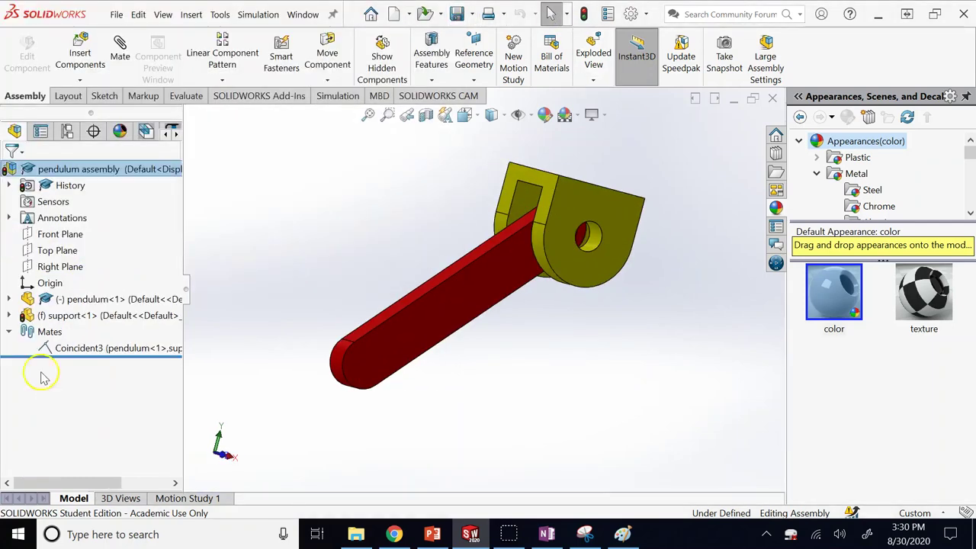
right_click(74, 349)
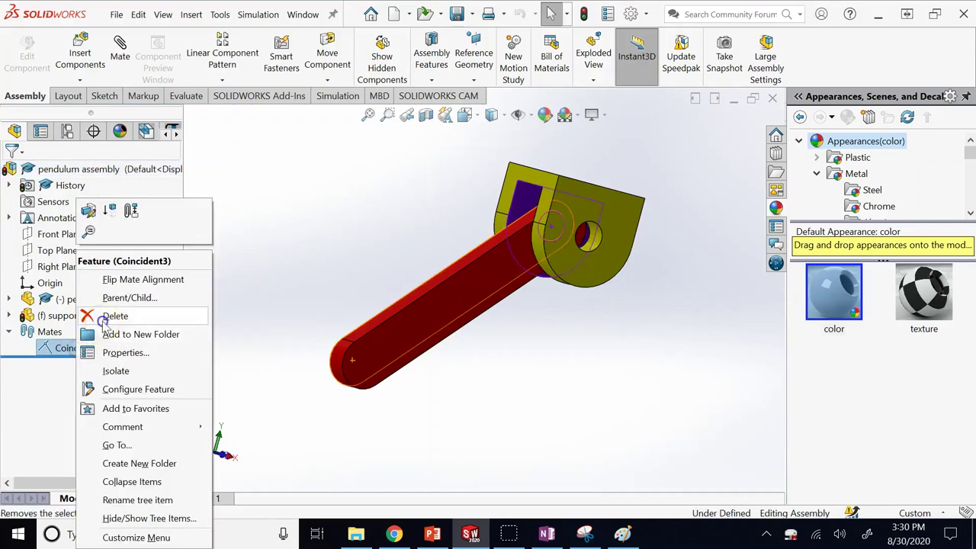
click(89, 315)
click(877, 231)
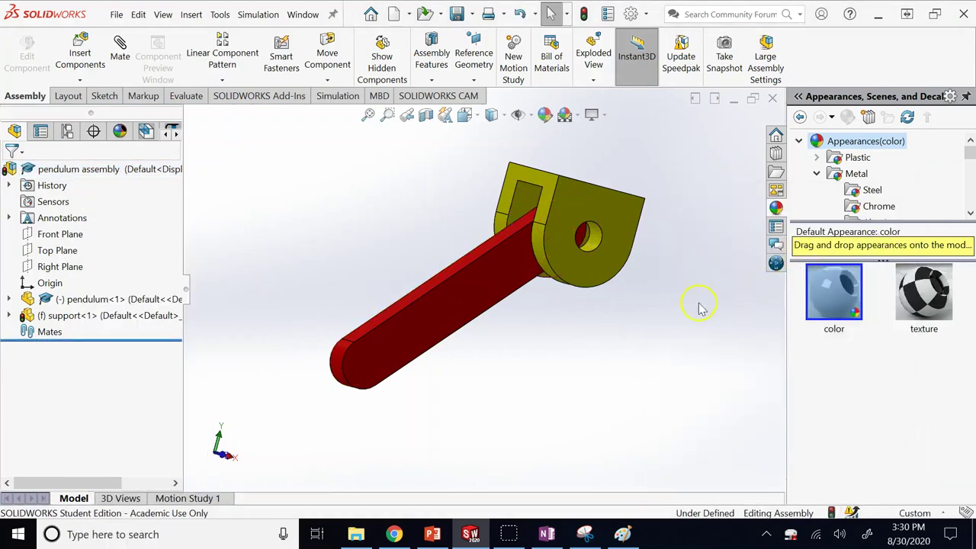
Shift the pendulum sideways between the support's arms and inspect its side faces and the slot.
key(ctrl+3)
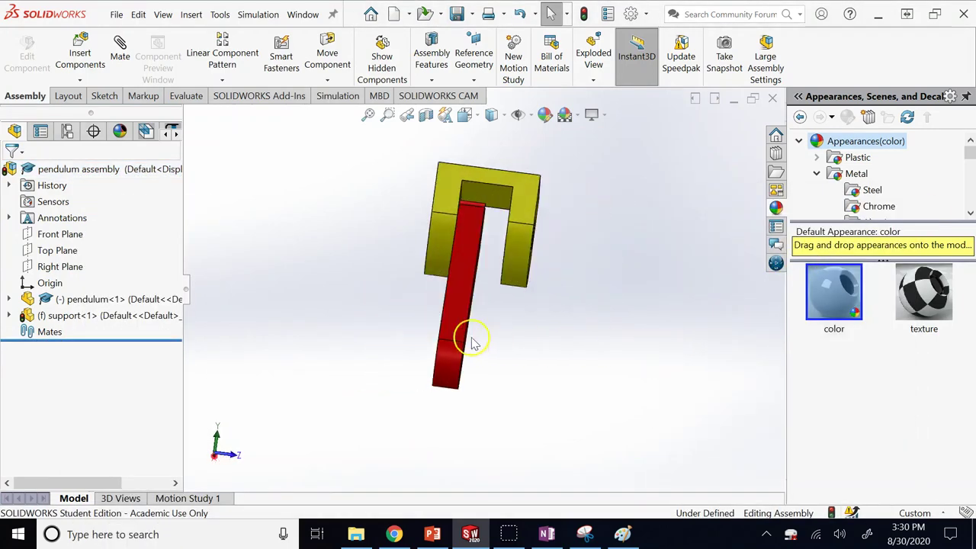
drag(457, 318, 479, 321)
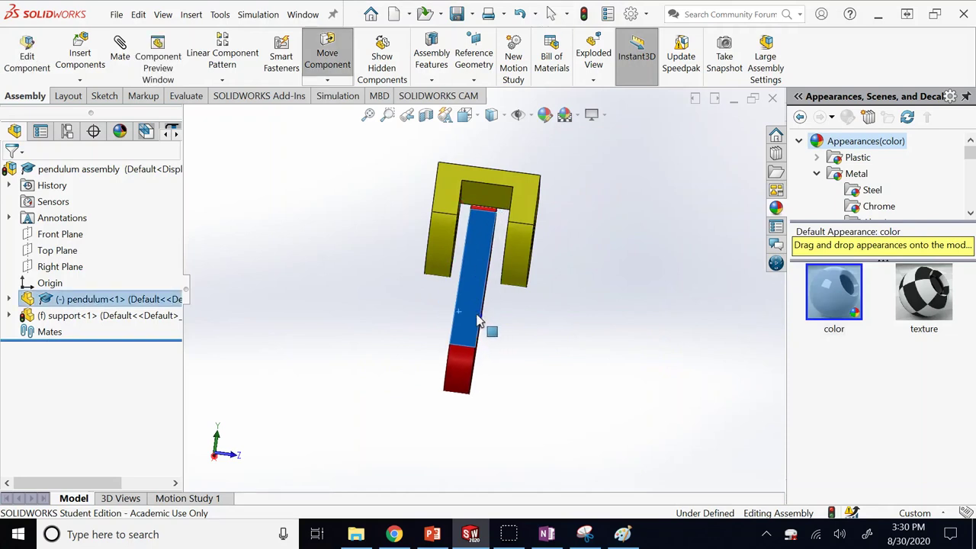
mouse_move(479, 322)
mouse_down()
mouse_move(491, 319)
mouse_move(468, 314)
mouse_move(480, 323)
mouse_up()
click(629, 329)
middle_drag(630, 328, 643, 329)
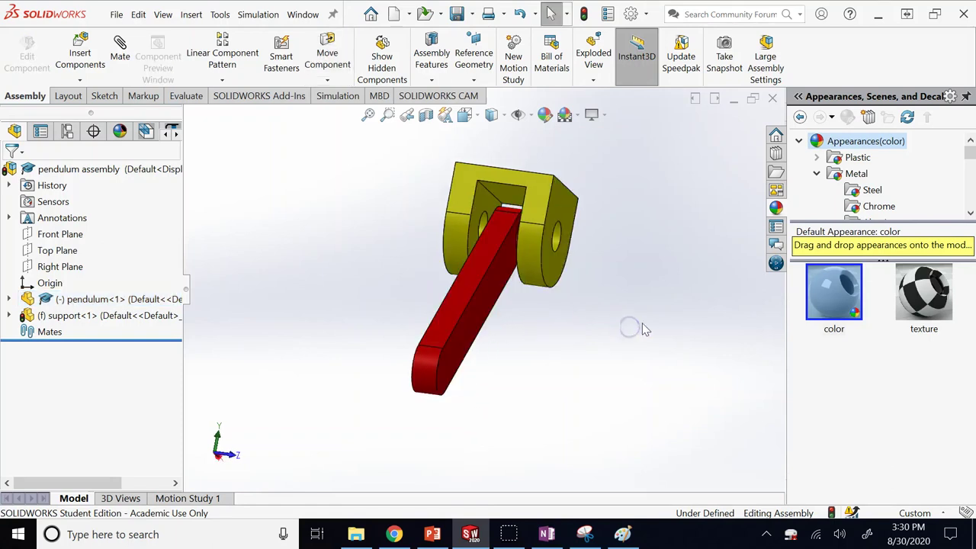
drag(471, 216, 490, 257)
middle_drag(490, 257, 487, 246)
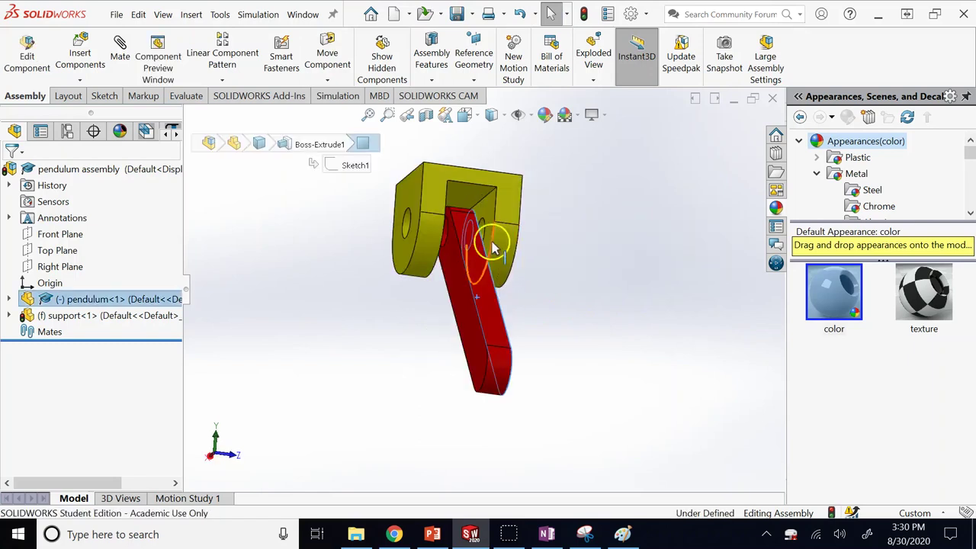
click(552, 308)
key(ctrl+7)
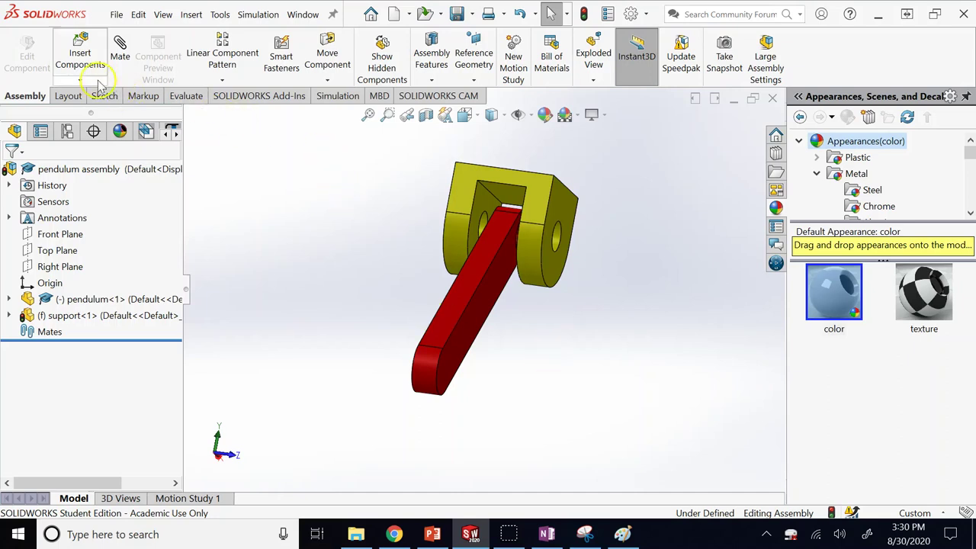
Try to add a centered Width mate between the support's two inner faces and the pendulum's two side faces.
click(120, 50)
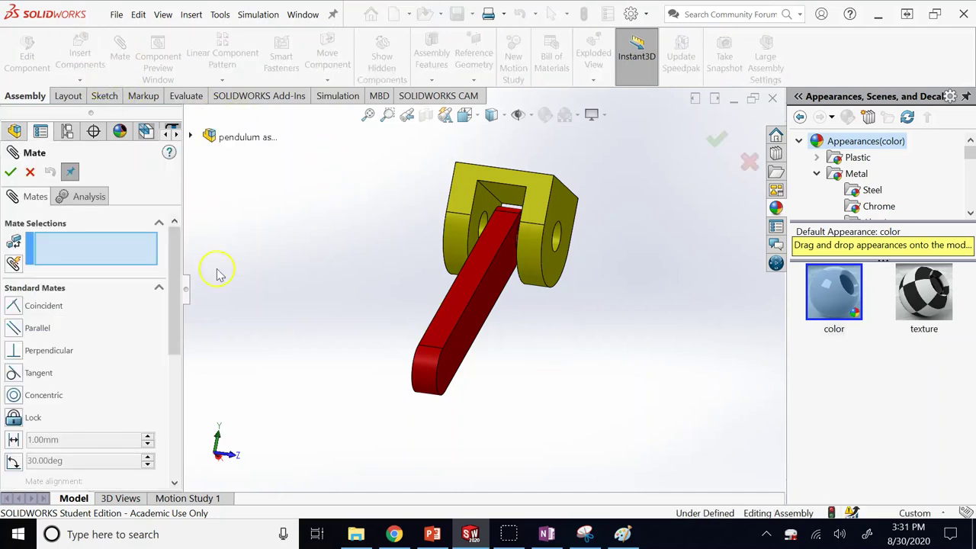
click(159, 287)
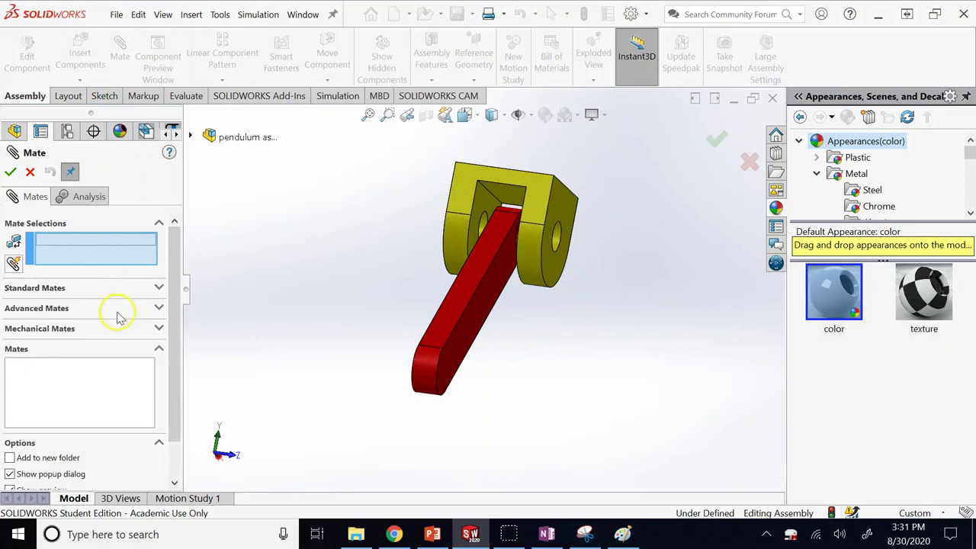
click(118, 310)
click(34, 364)
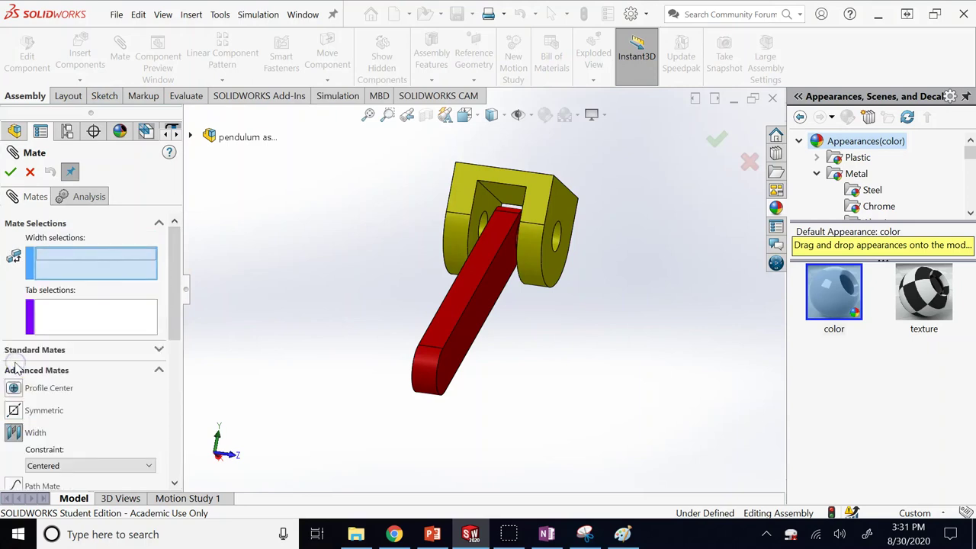
click(480, 202)
middle_drag(496, 218, 551, 226)
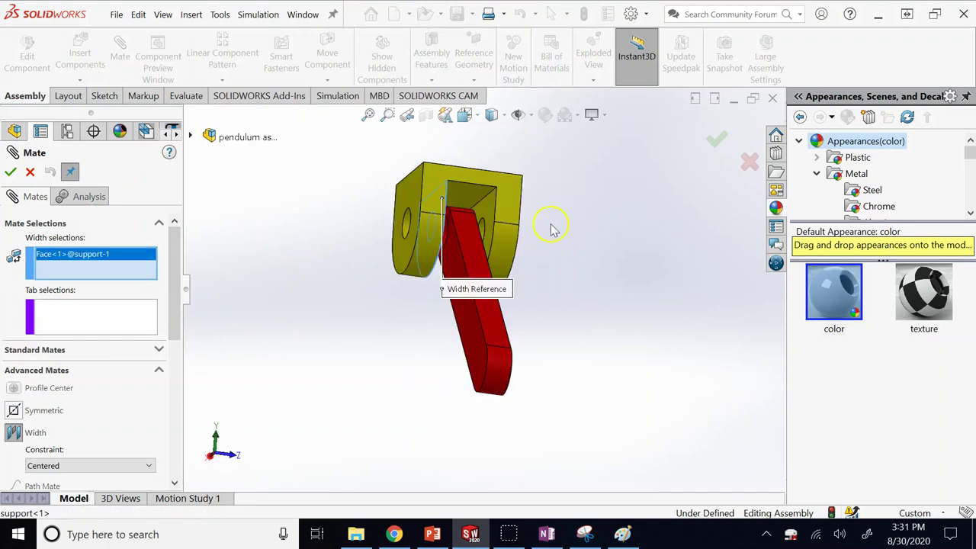
click(481, 209)
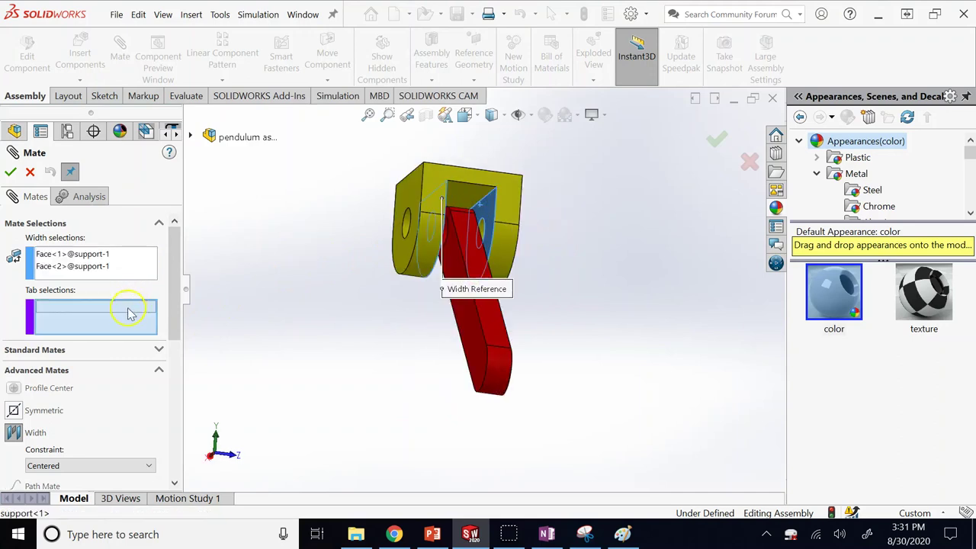
click(464, 338)
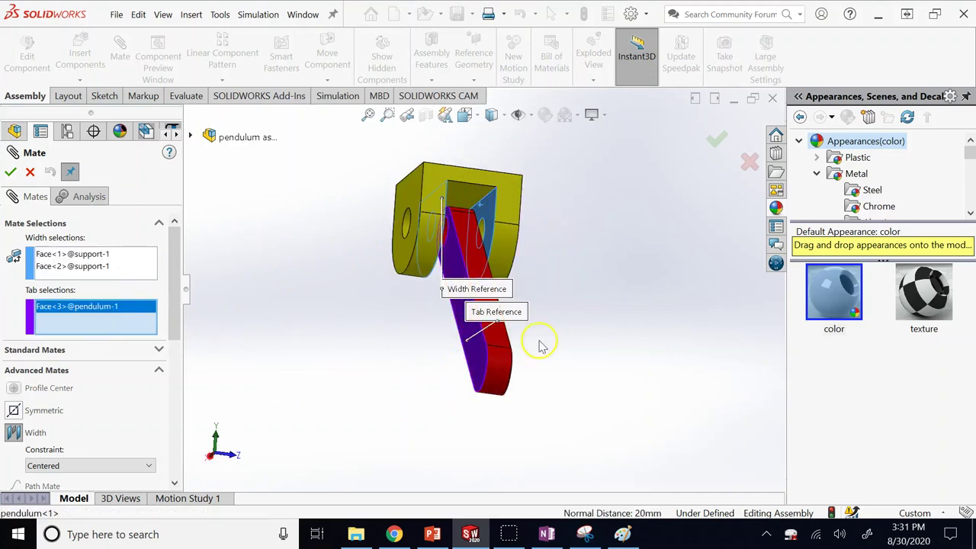
middle_drag(538, 340, 460, 352)
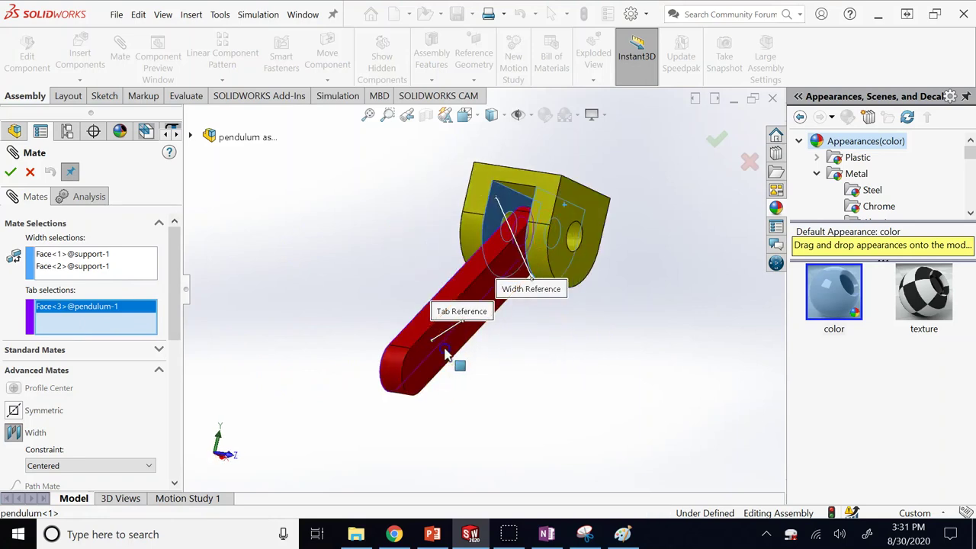
click(438, 349)
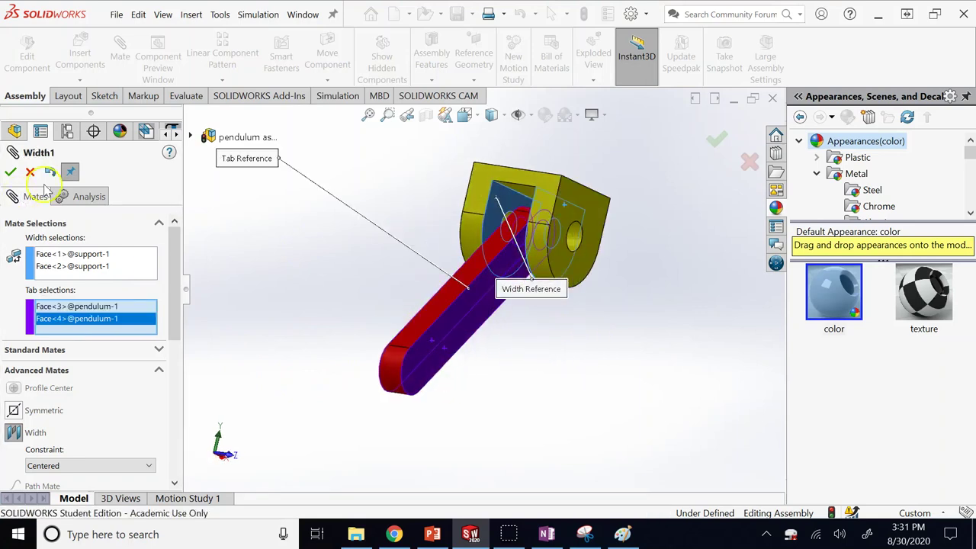
click(12, 174)
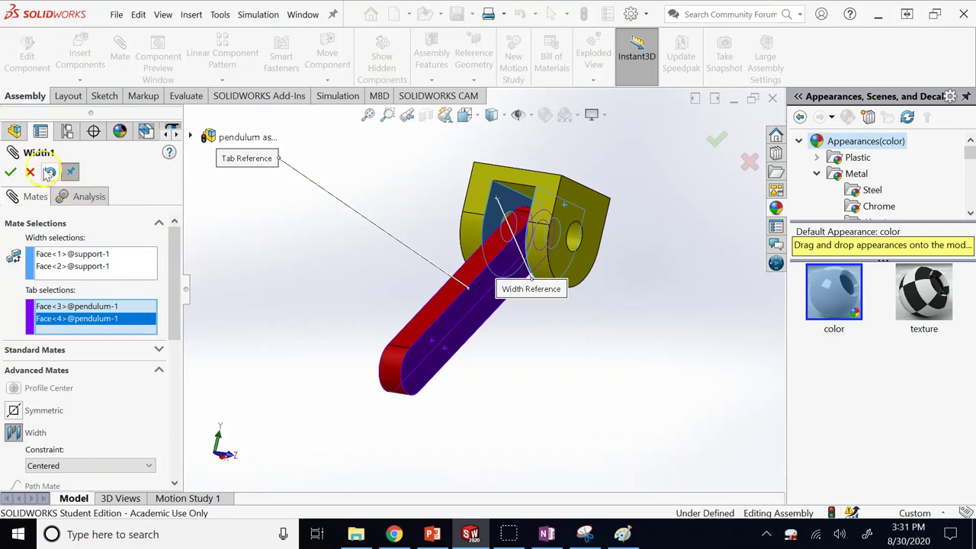
key(Return)
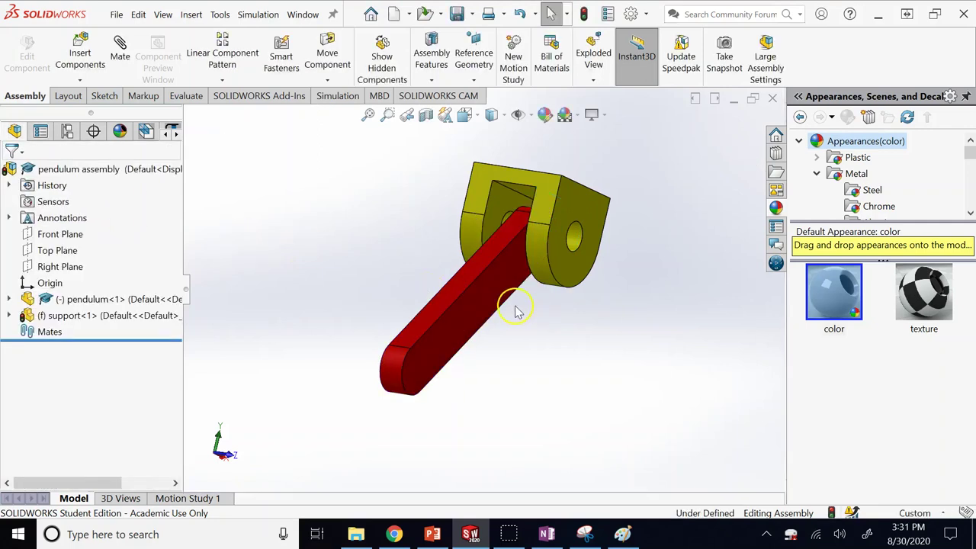
Move the pendulum sideways off-center between the support's arms to test its freedom.
key(ctrl+1)
drag(475, 298, 488, 297)
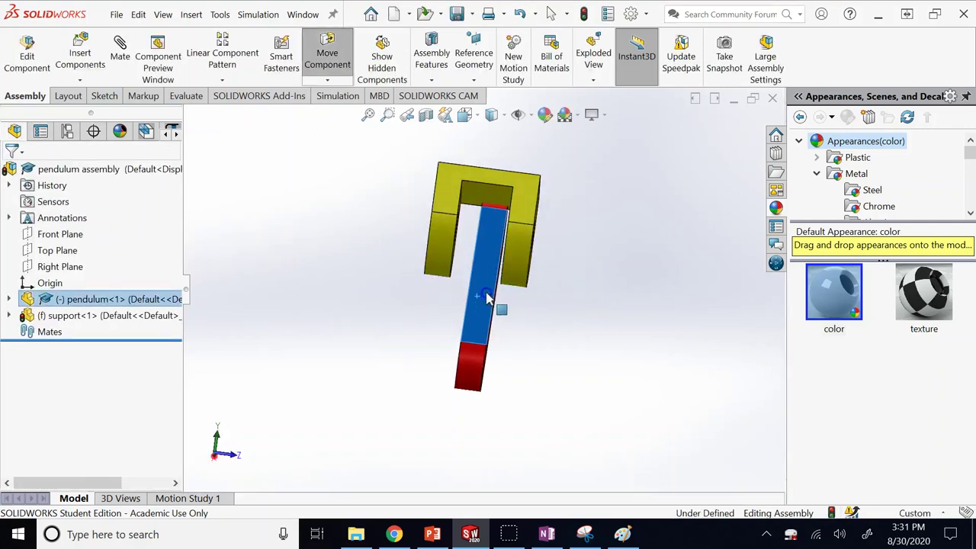
click(559, 349)
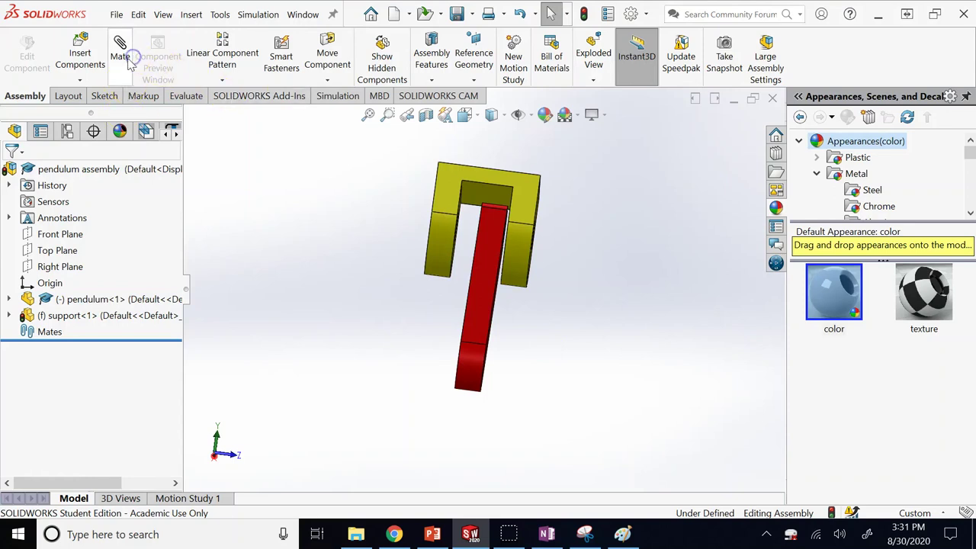
Start an advanced Width mate with the Centered constraint, using the support's two inner faces as width selections.
click(129, 61)
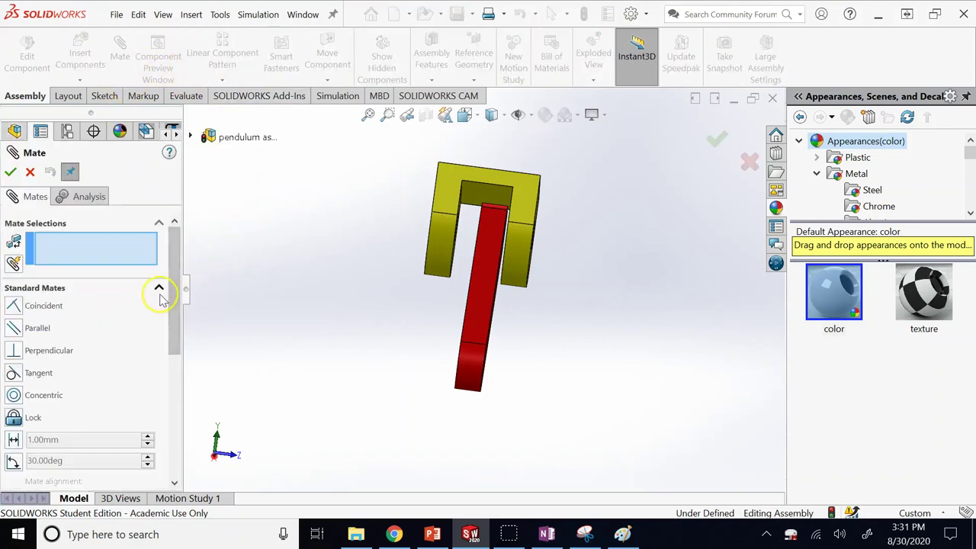
click(160, 289)
click(158, 312)
click(126, 356)
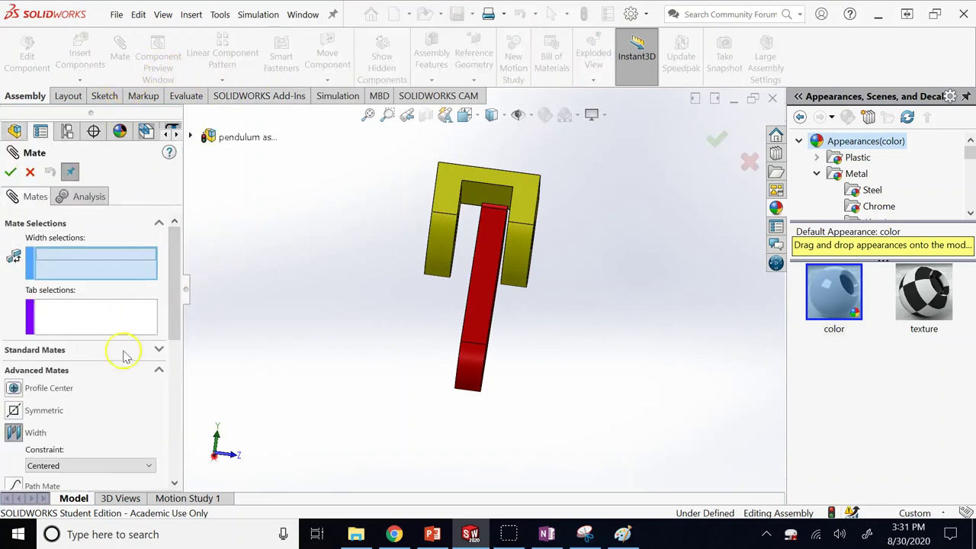
key(shift+Down)
click(514, 211)
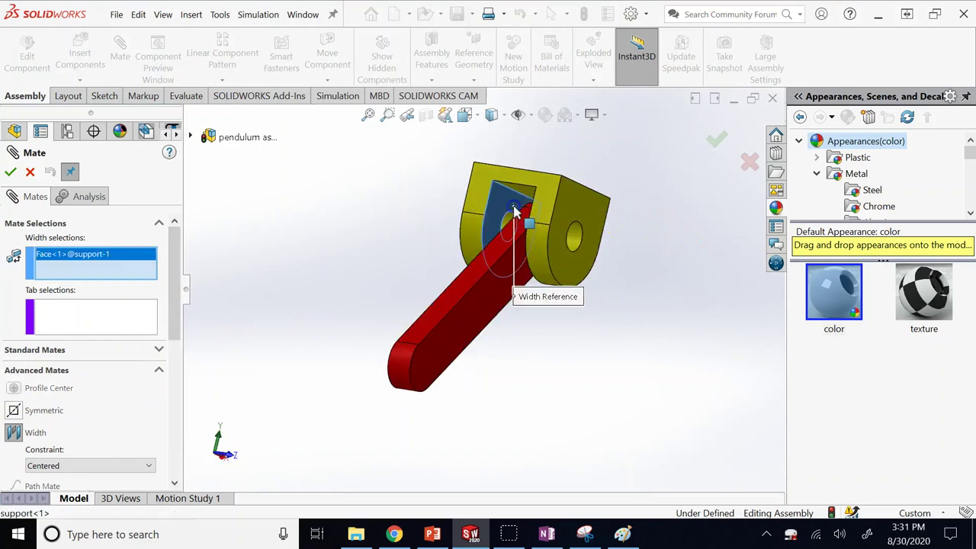
key(shift+Up)
key(Right)
key(Right)
key(Right)
click(488, 200)
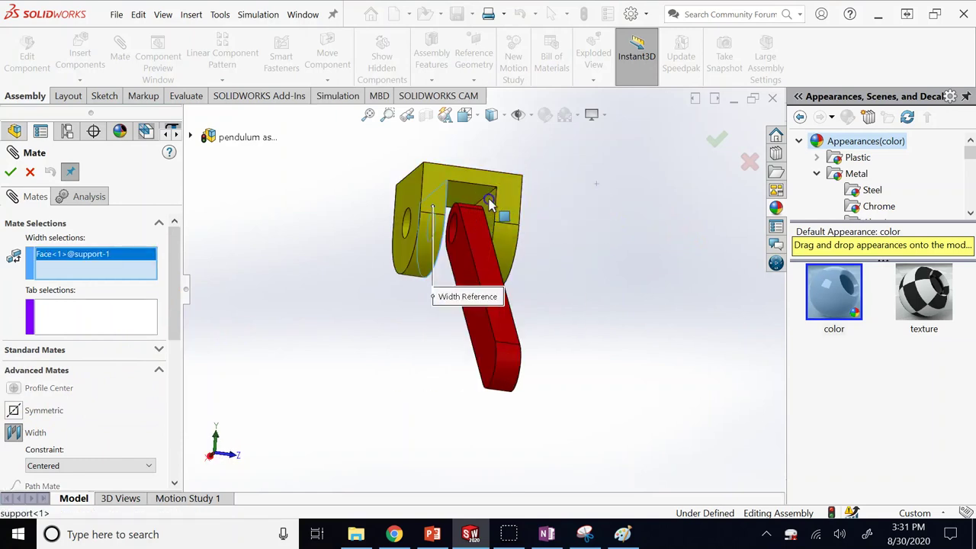
Set the pendulum's two side faces as tab selections and accept the centered Width mate.
click(468, 328)
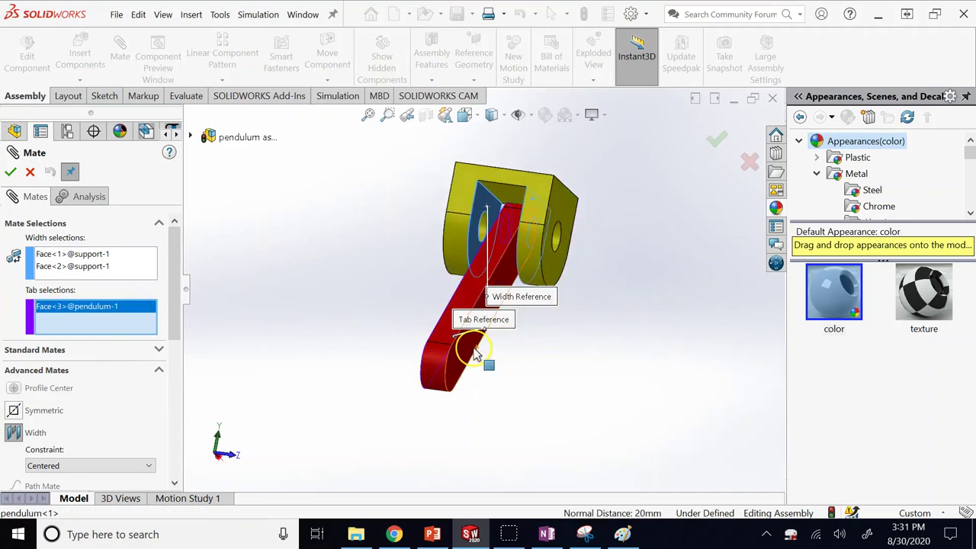
click(484, 363)
key(Left)
key(Left)
key(Left)
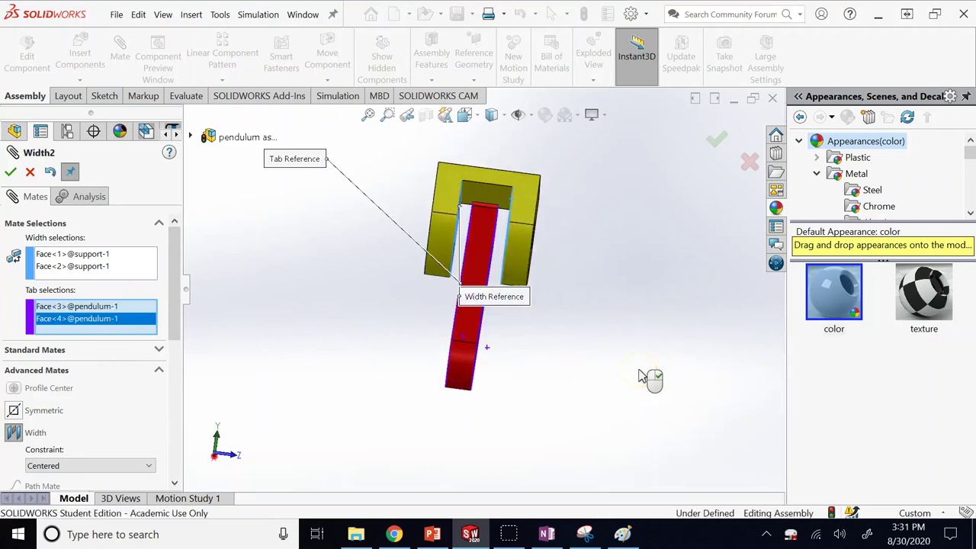
click(13, 174)
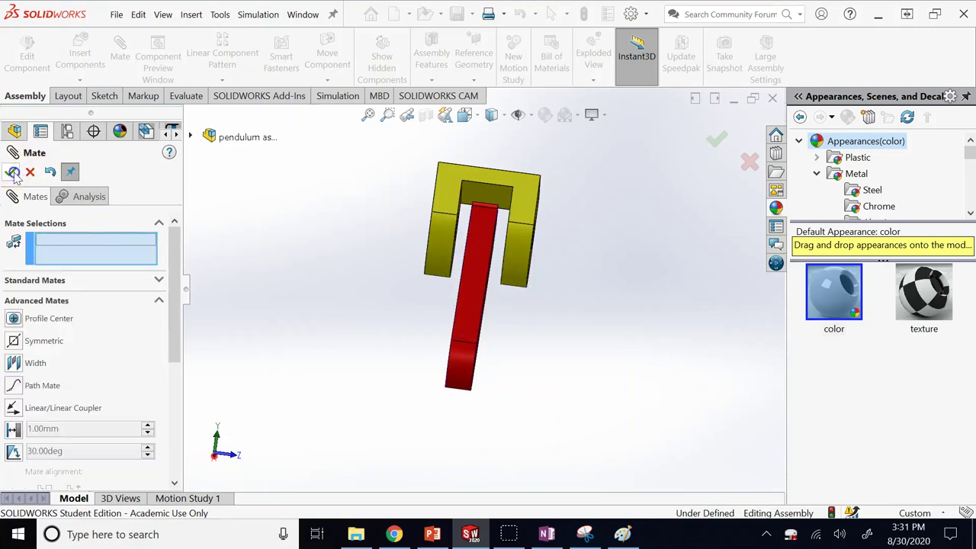
click(13, 173)
Move the pendulum within the support's slot to test the movement left by the Width mate.
middle_drag(697, 316, 475, 290)
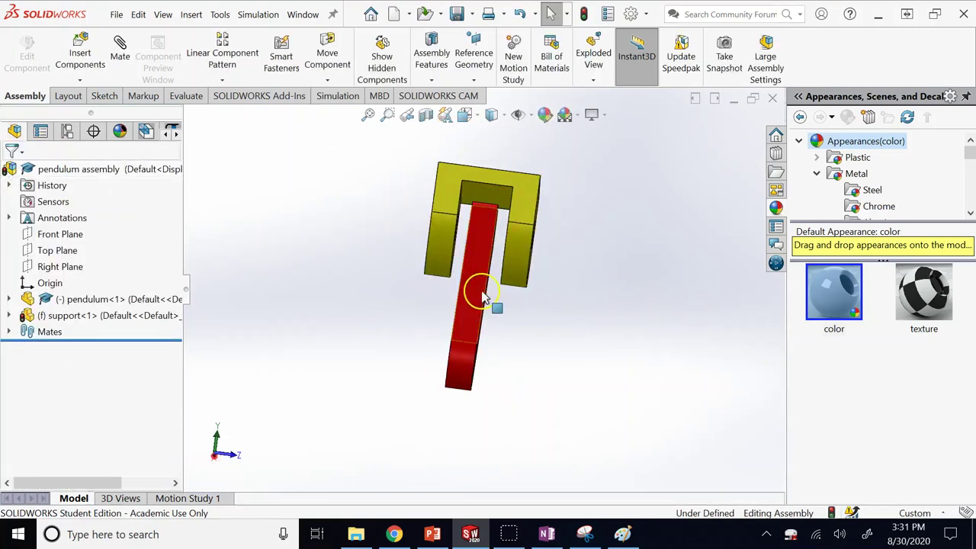
drag(469, 312, 536, 327)
click(493, 267)
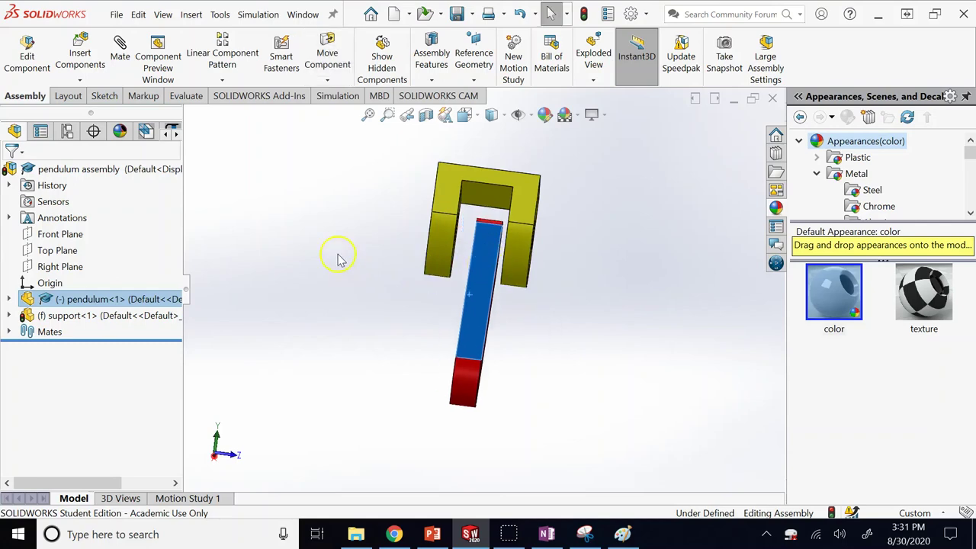
click(266, 213)
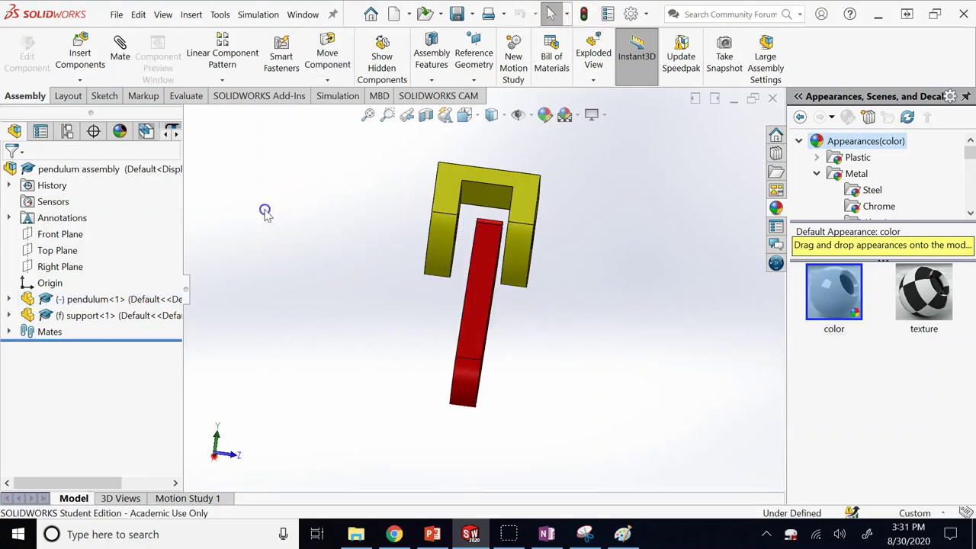
Examine the pendulum and support from the front and from below to check their alignment.
key(space)
click(398, 220)
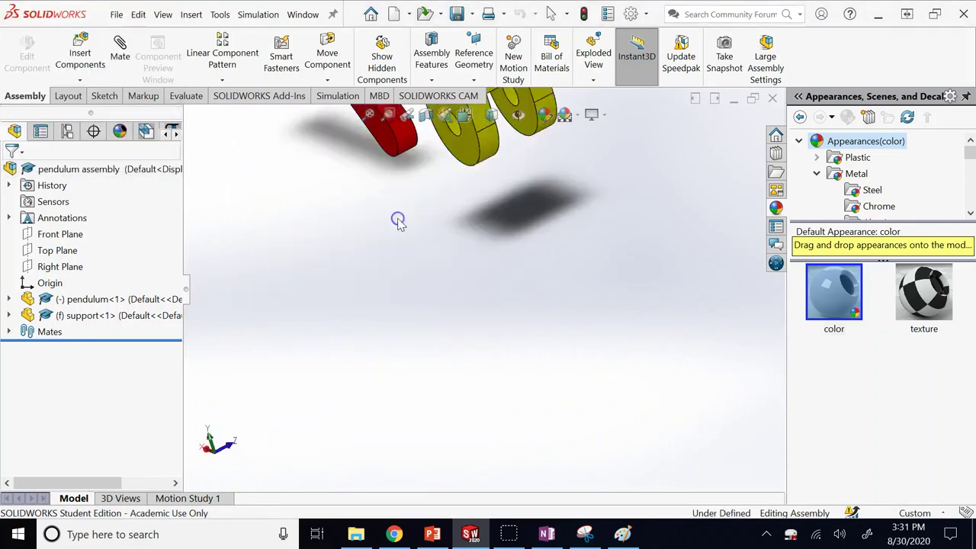
middle_drag(463, 289, 512, 305)
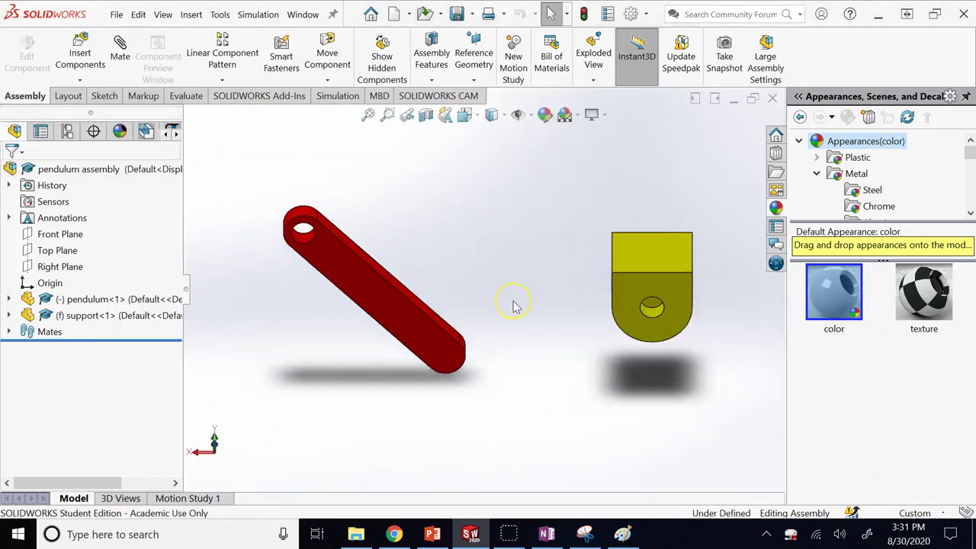
key(ctrl+6)
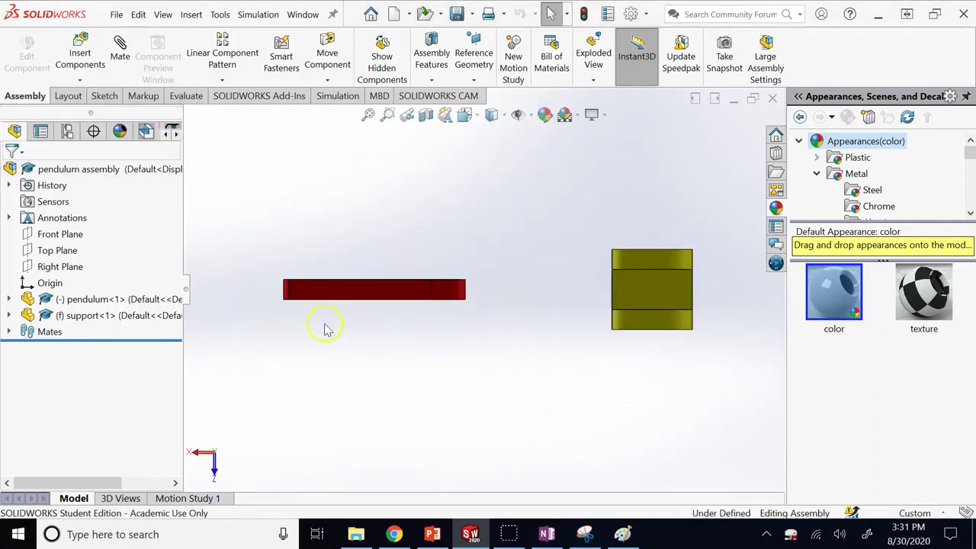
Slide the pendulum between the support's arms and examine its centered fit from several angles.
drag(362, 299, 652, 302)
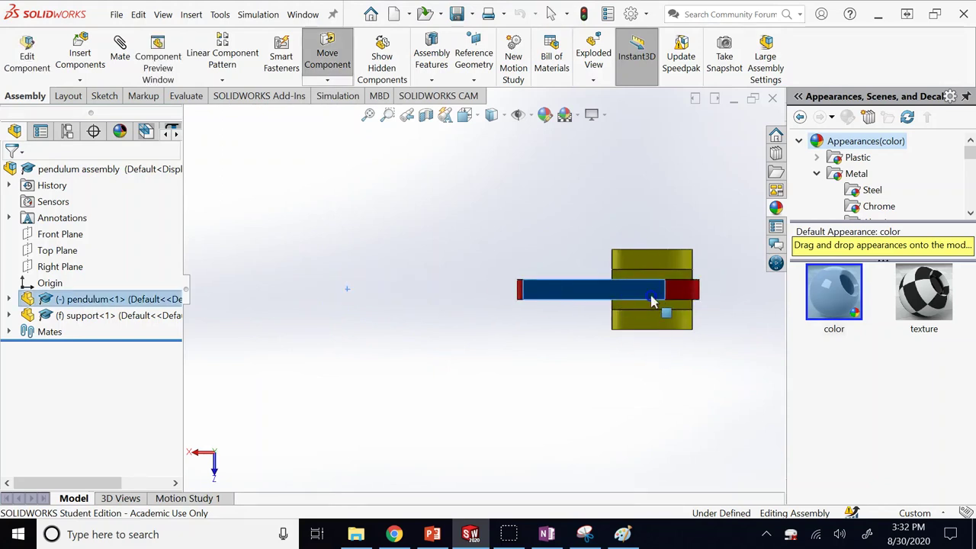
key(Escape)
click(514, 206)
key(Left)
key(Left)
key(Left)
key(Left)
key(Left)
key(Left)
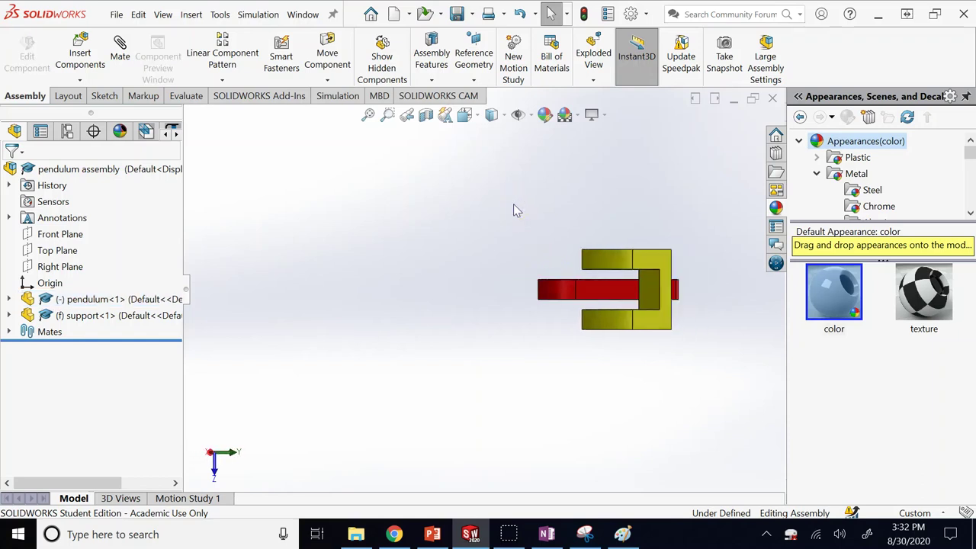
key(Left)
key(Left)
key(Up)
key(Up)
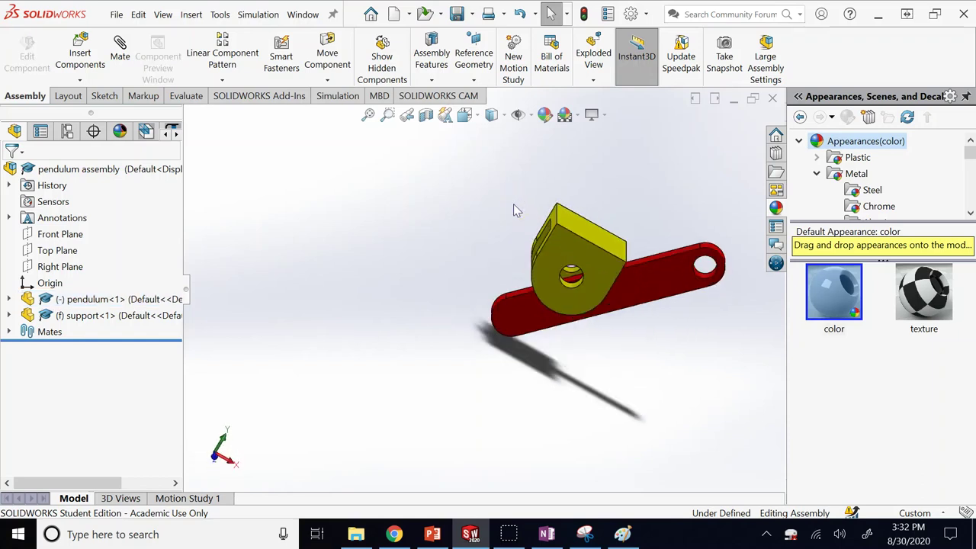
key(Left)
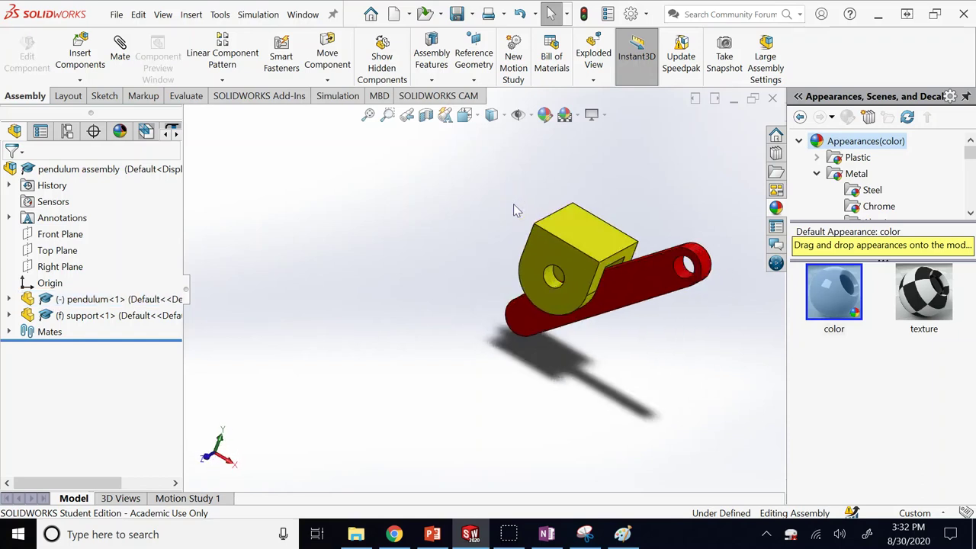
Close the pendulum assembly and bring up the Path Mate example slide in PowerPoint.
click(773, 99)
click(452, 276)
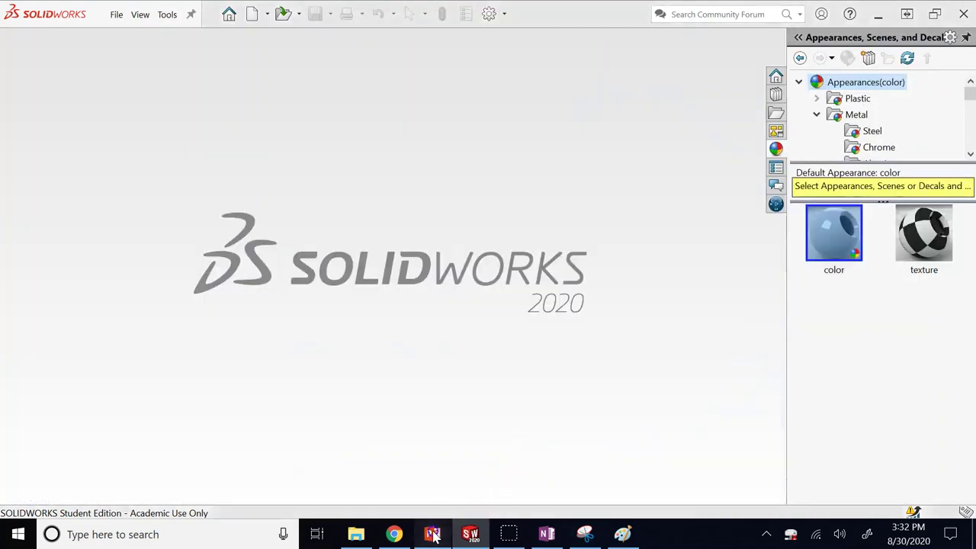
click(432, 534)
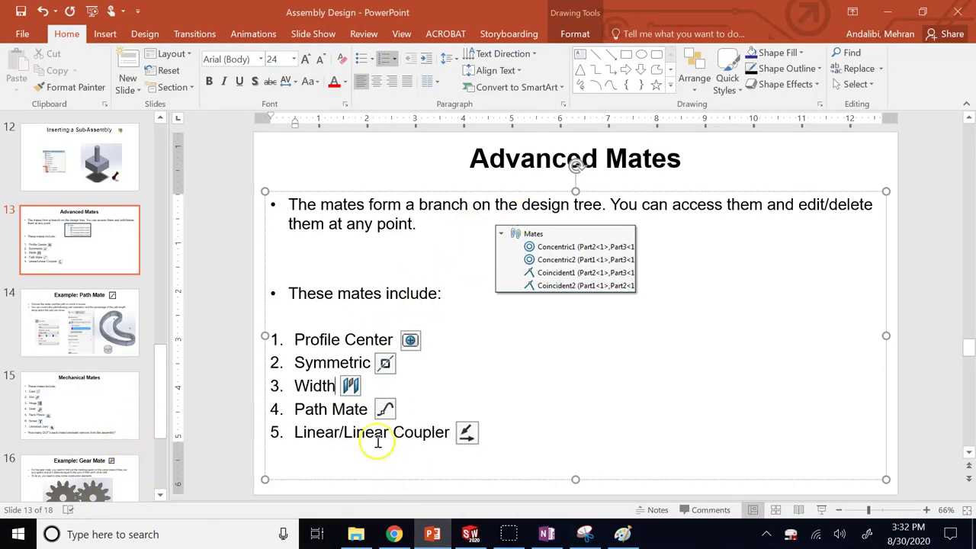
key(Page_Down)
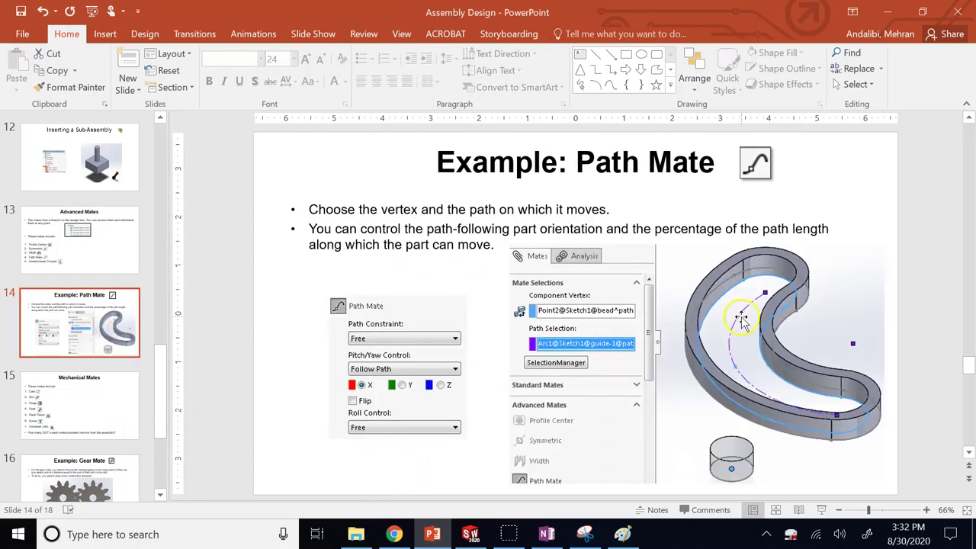
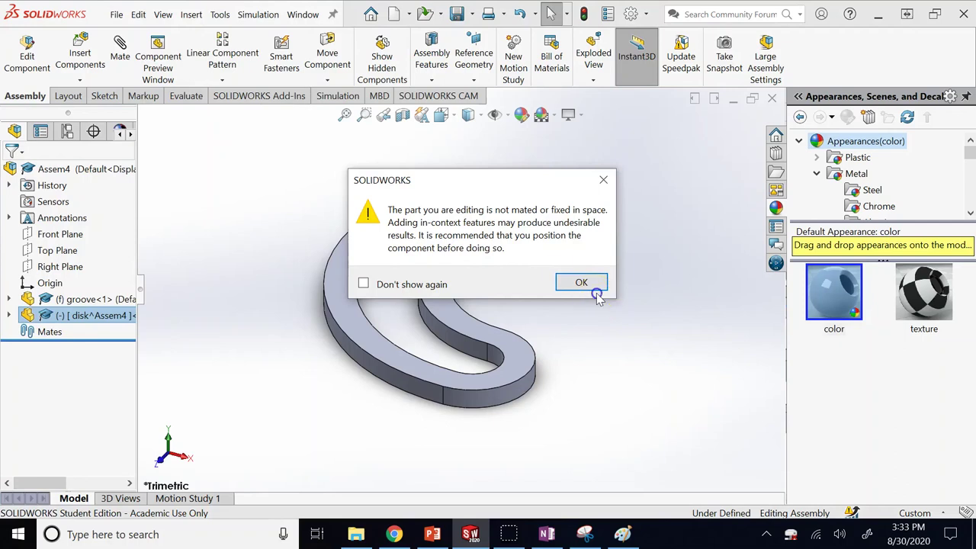
Start a sketch on the disk part's Top Plane and draw a circle of about 12.6 mm radius inside the groove's slot outline.
click(581, 283)
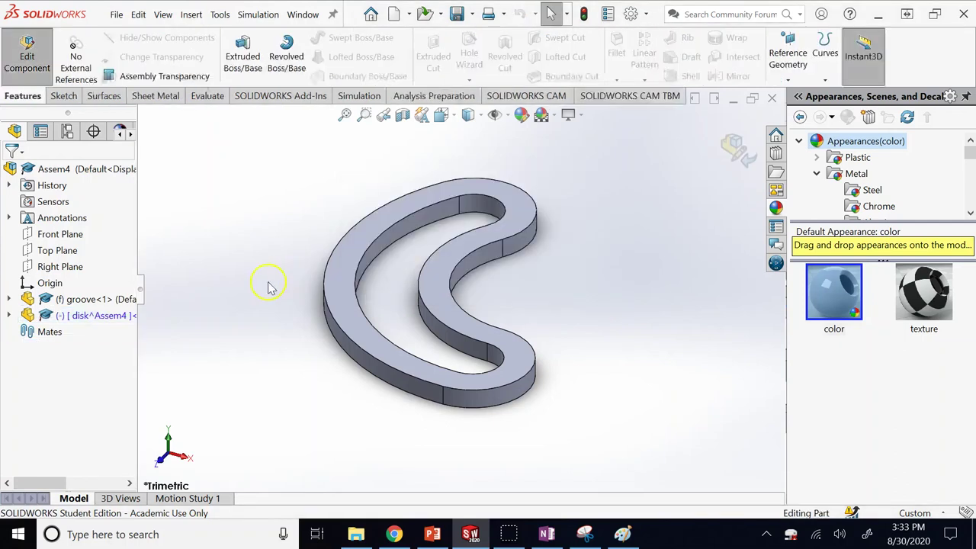
click(9, 315)
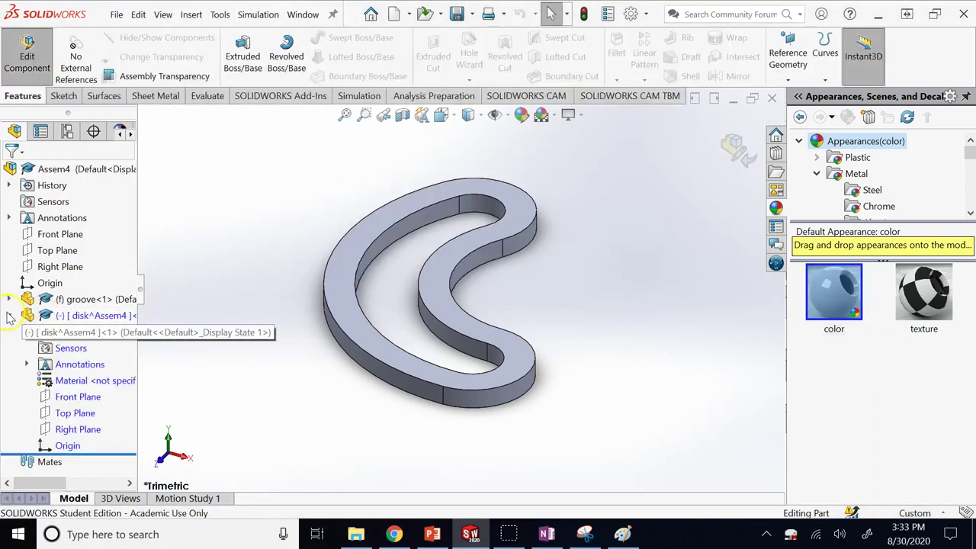
click(73, 412)
click(78, 400)
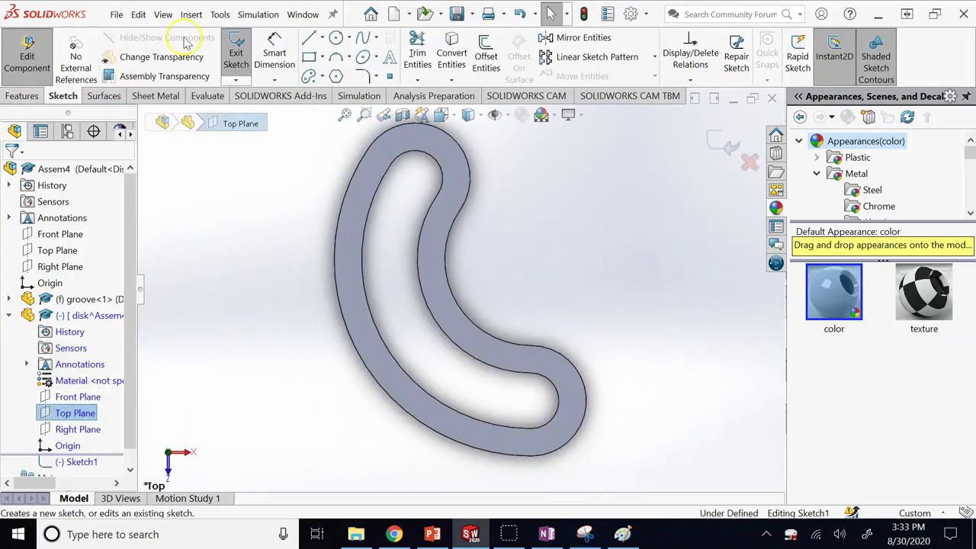
click(335, 37)
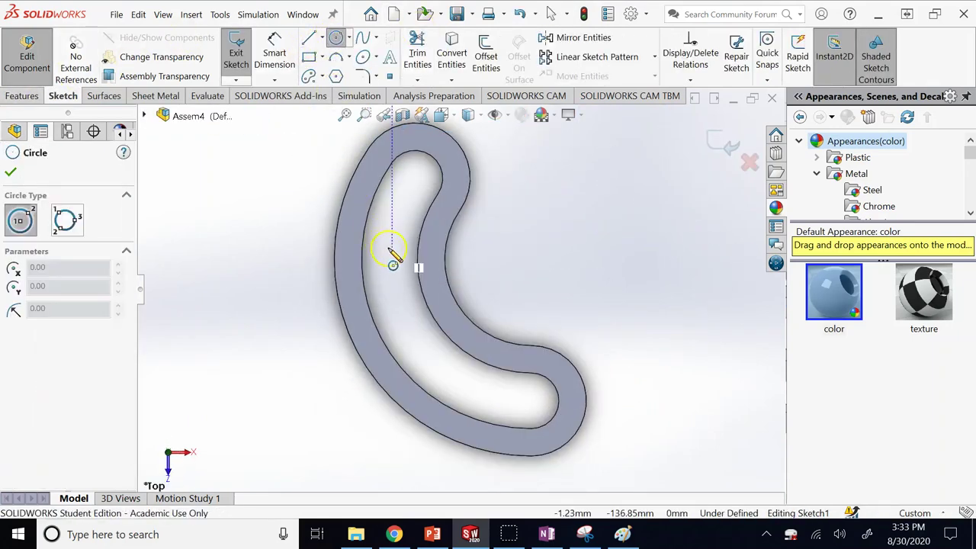
drag(391, 250, 401, 274)
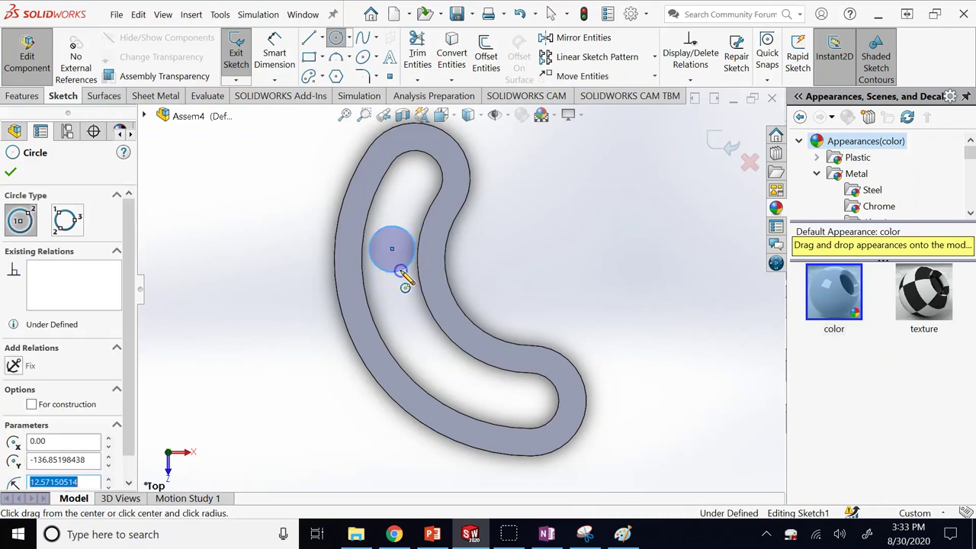
click(336, 39)
Extrude the circle as a 10 mm blind boss to form the disk.
key(ctrl+1)
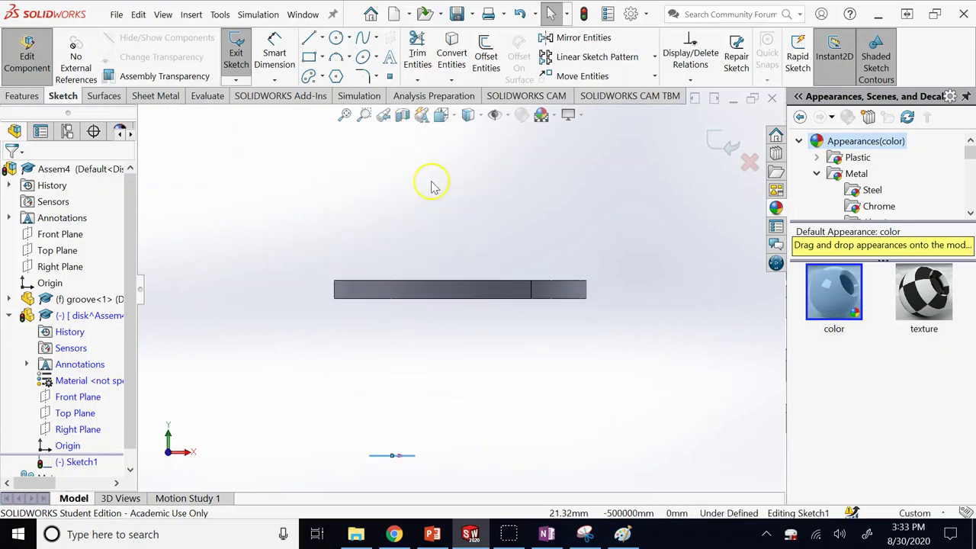
key(ctrl+7)
key(ctrl+1)
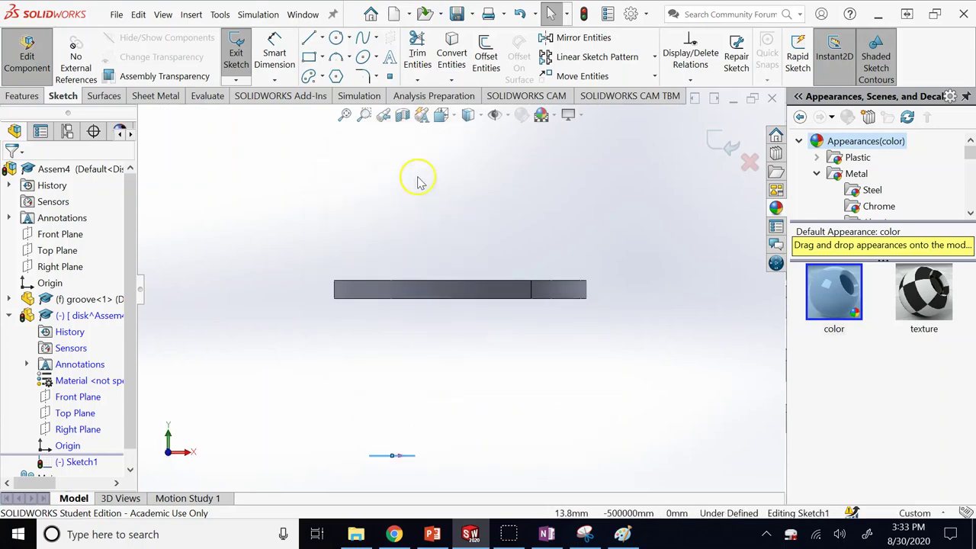
click(27, 95)
click(229, 51)
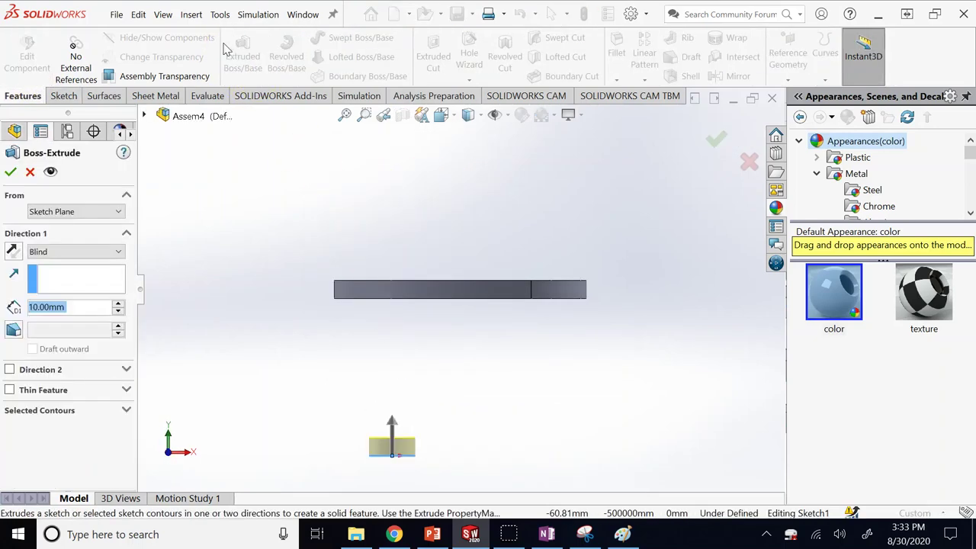
click(10, 172)
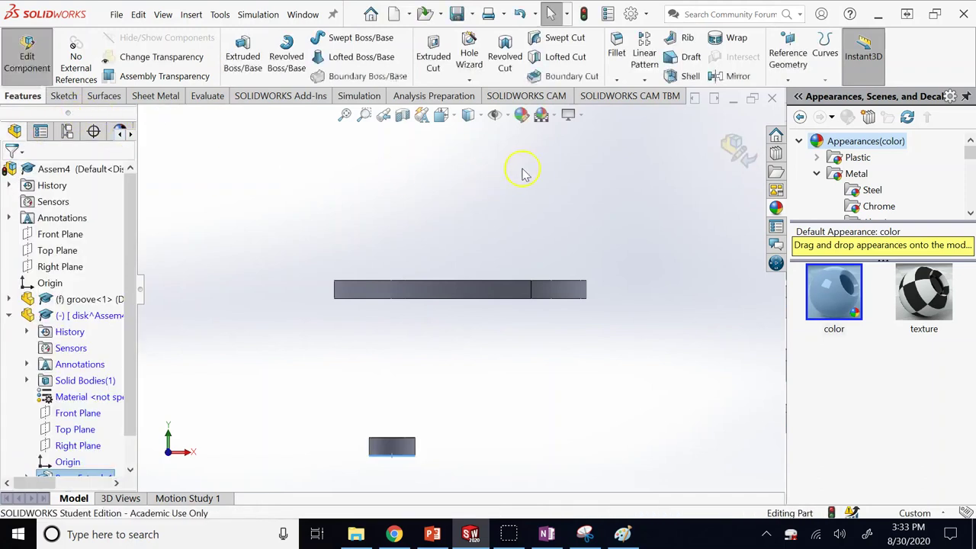
Color the disk's extruded feature green (RGB 0, 255, 0).
scroll(83, 448, down, 1)
right_click(83, 448)
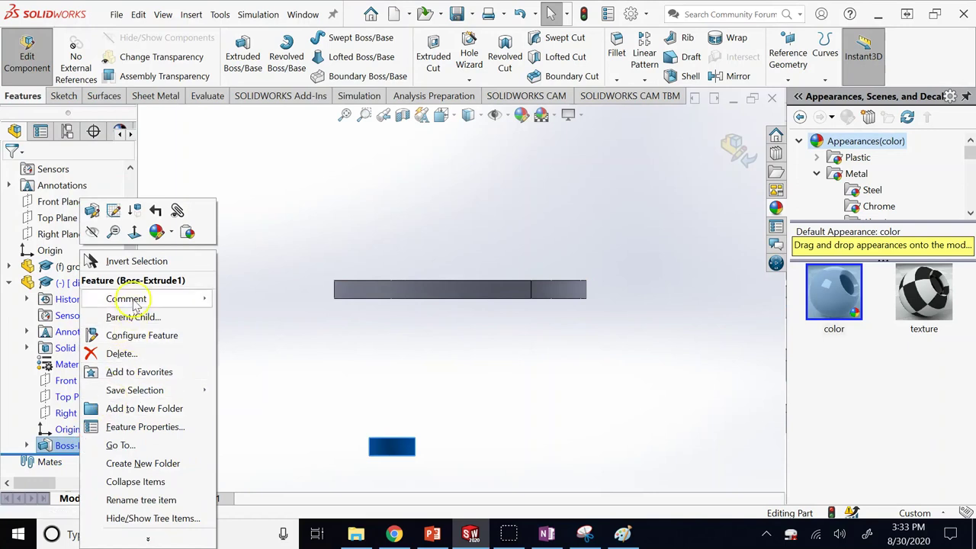
click(156, 232)
click(189, 268)
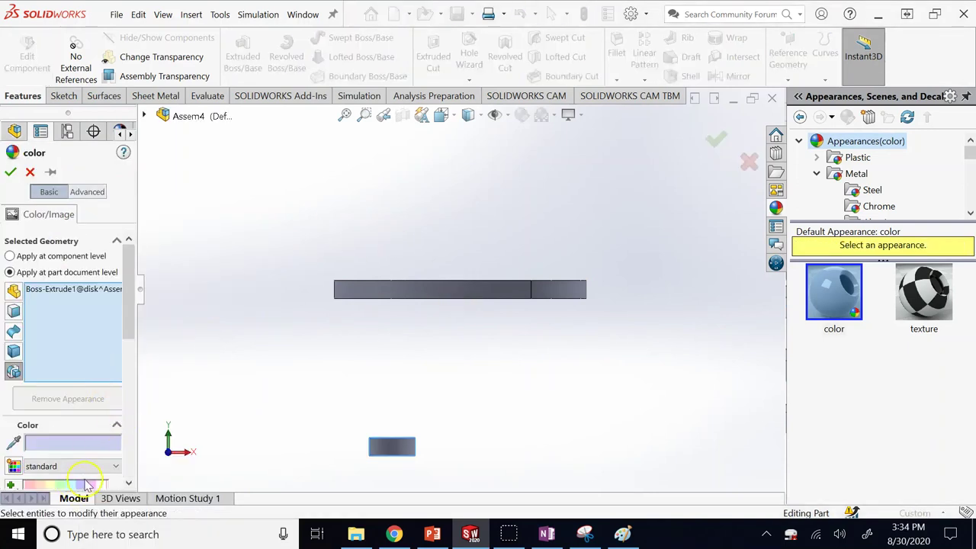
scroll(86, 480, down, 5)
click(67, 276)
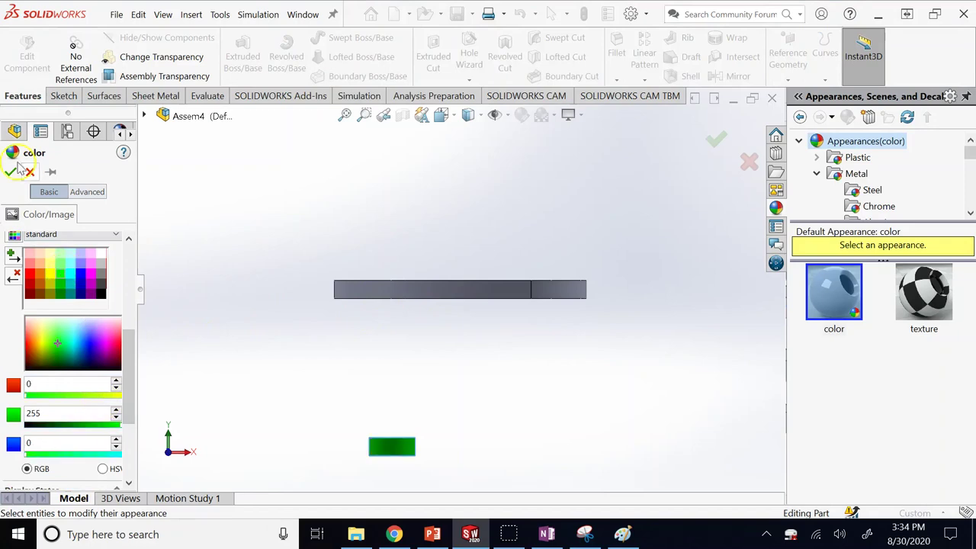
click(11, 173)
Sketch a point at the center of the disk's top face and return to editing the assembly.
key(ctrl+7)
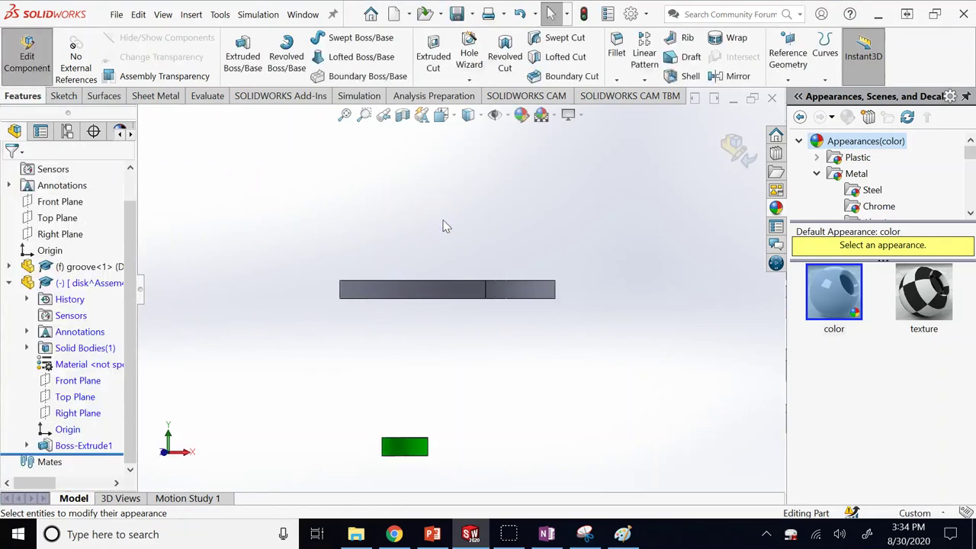
scroll(407, 391, down, 3)
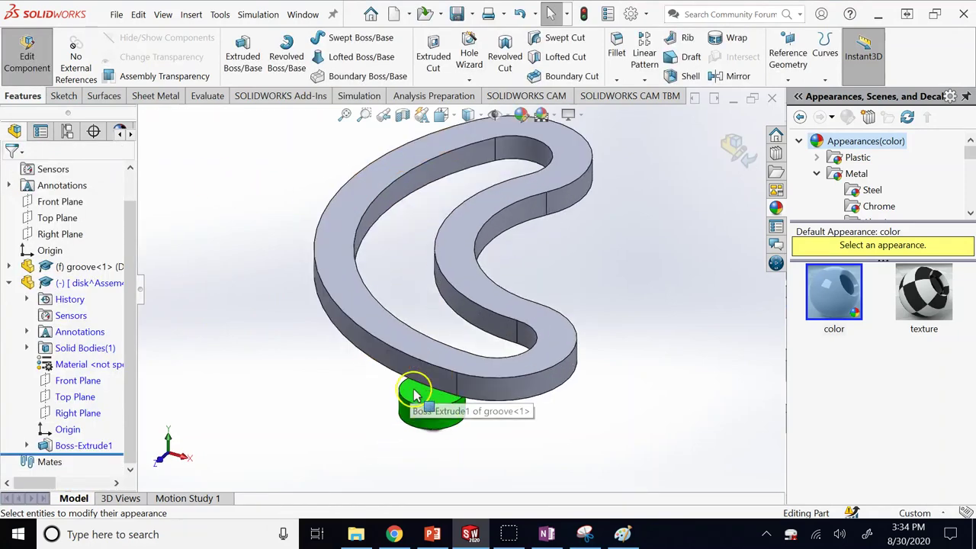
click(431, 402)
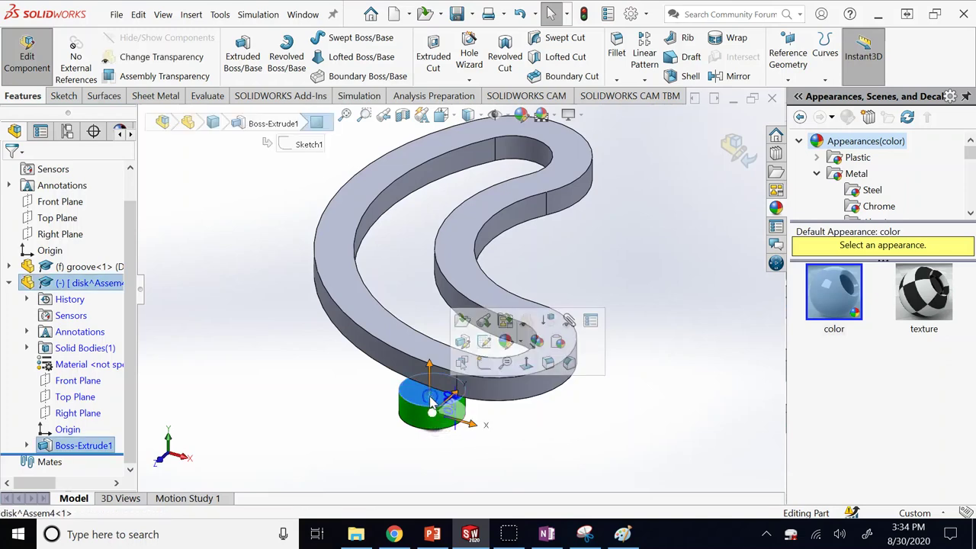
click(483, 363)
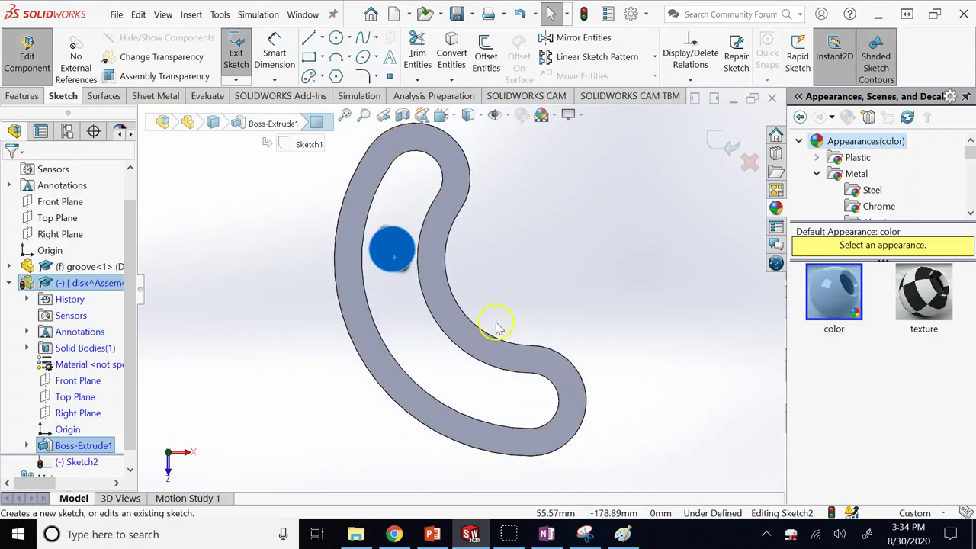
click(557, 264)
click(389, 60)
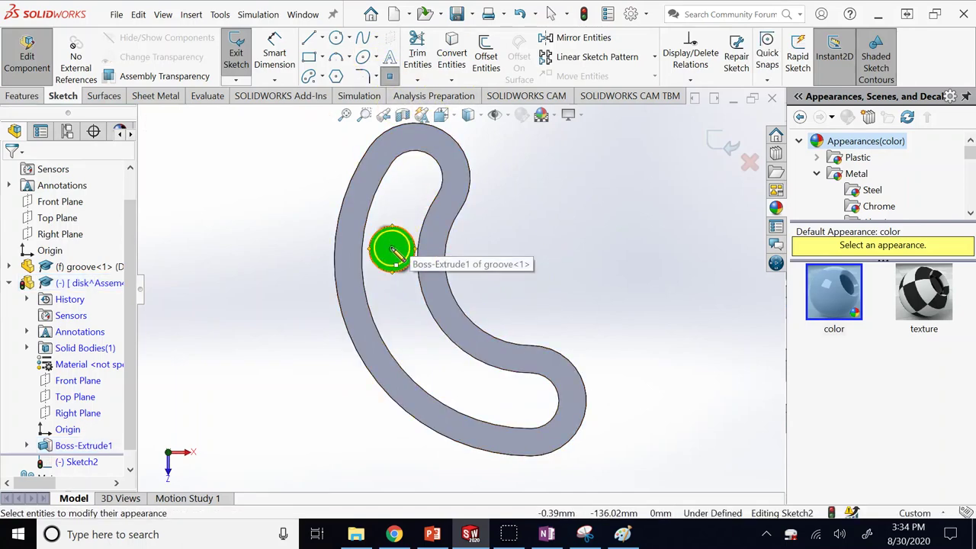
click(392, 249)
click(721, 147)
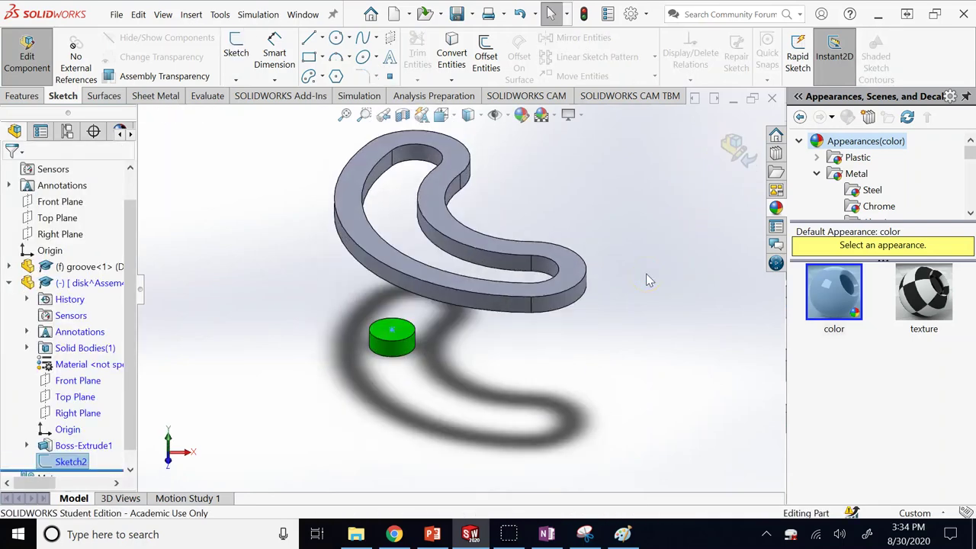
click(726, 152)
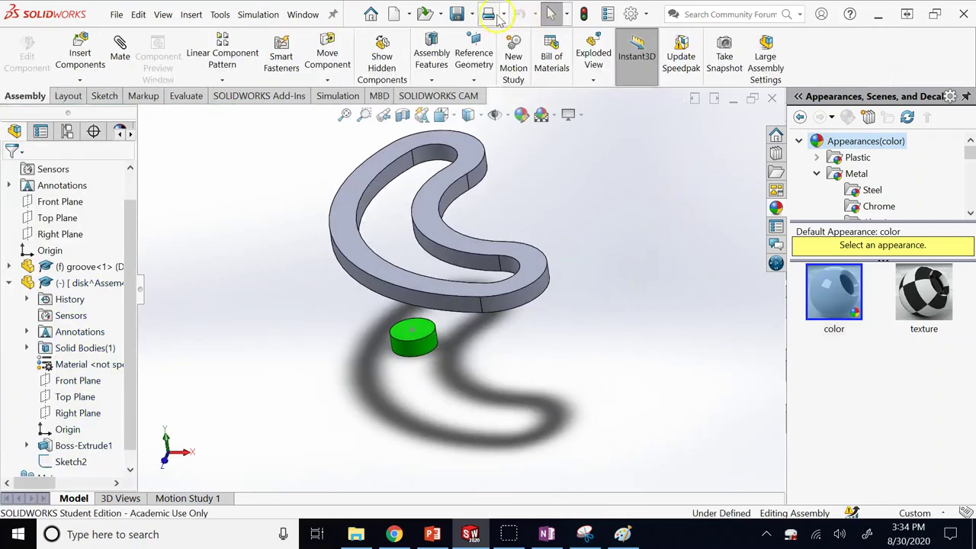
Save the assembly as Assem4 on the Desktop, storing the virtual disk part externally.
click(457, 14)
click(306, 267)
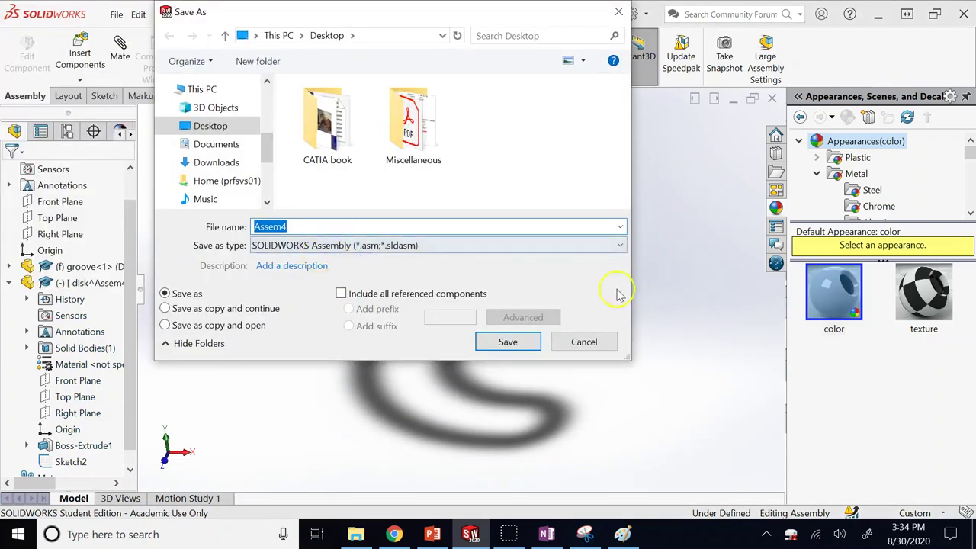
click(508, 341)
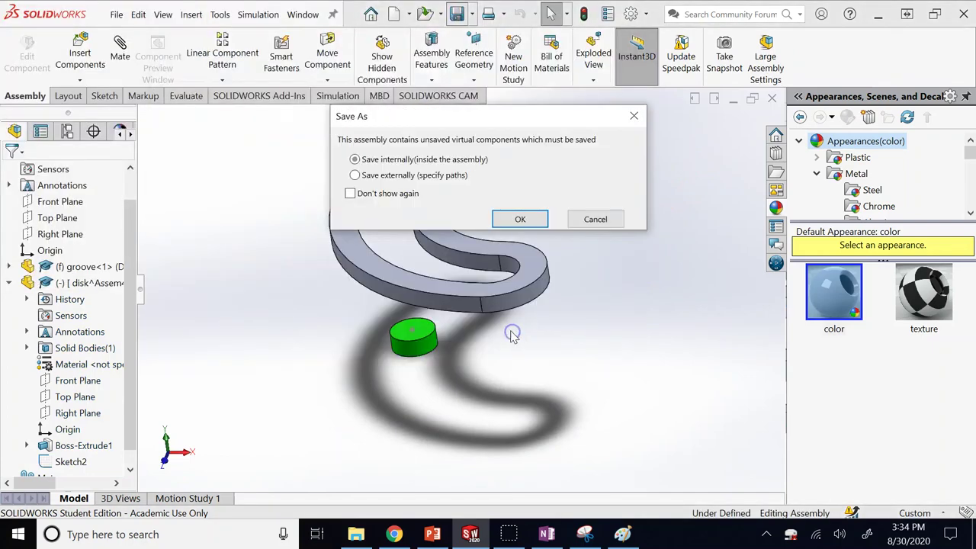
click(417, 177)
click(519, 388)
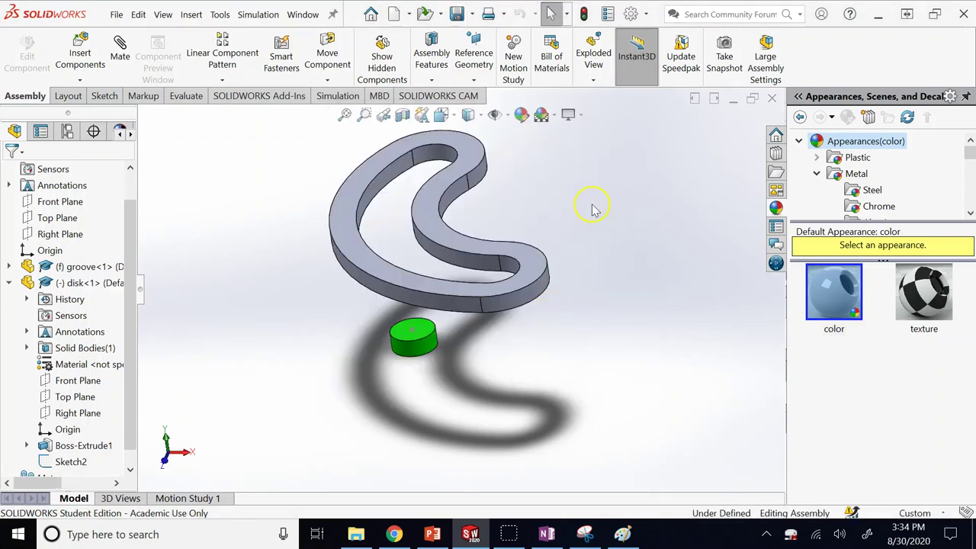
Edit the groove part in the context of the assembly and show the sketch under its Boss-Extrude1 feature.
click(8, 283)
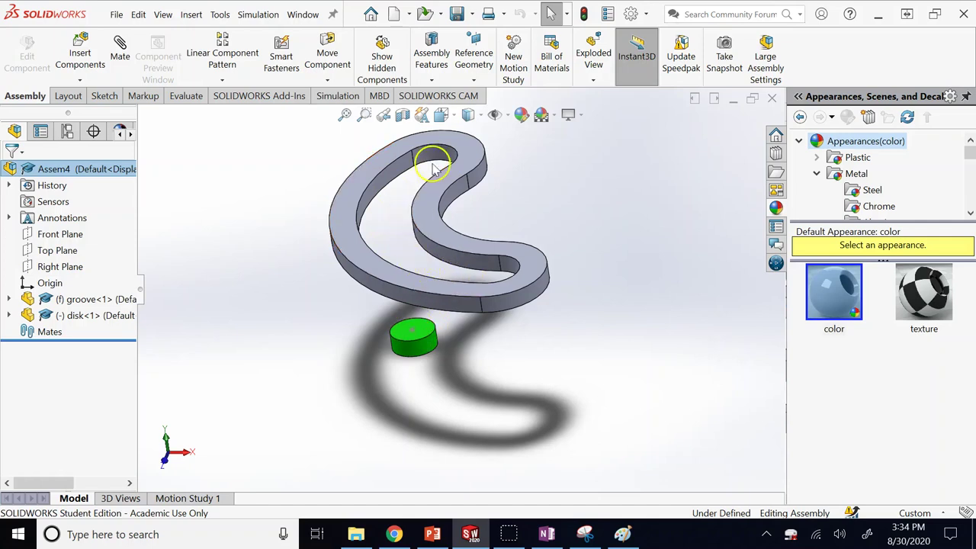
right_click(57, 299)
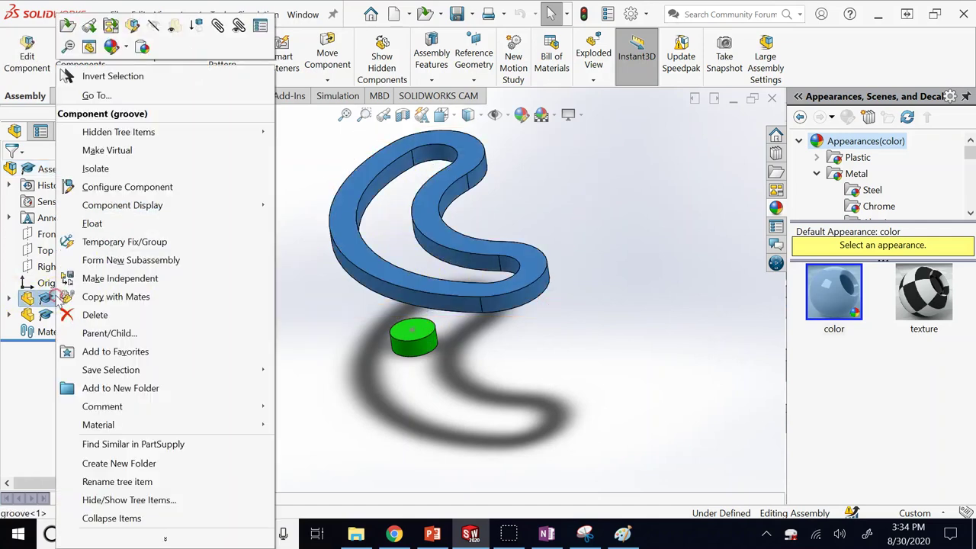
click(142, 35)
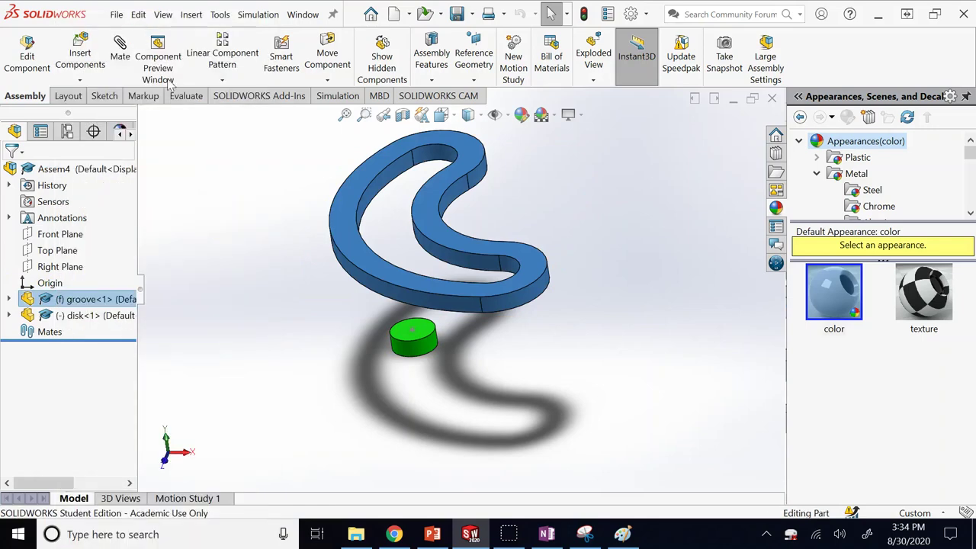
click(8, 299)
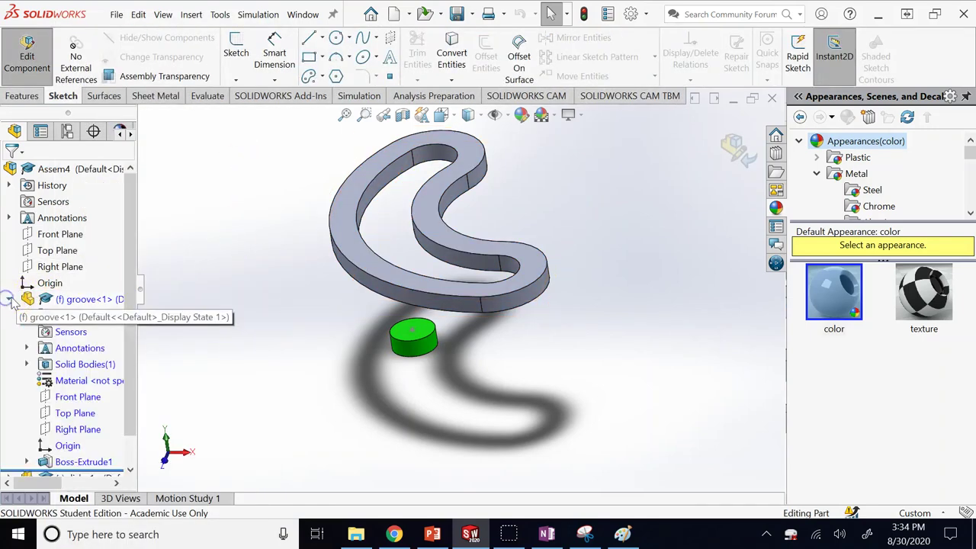
click(27, 461)
click(95, 462)
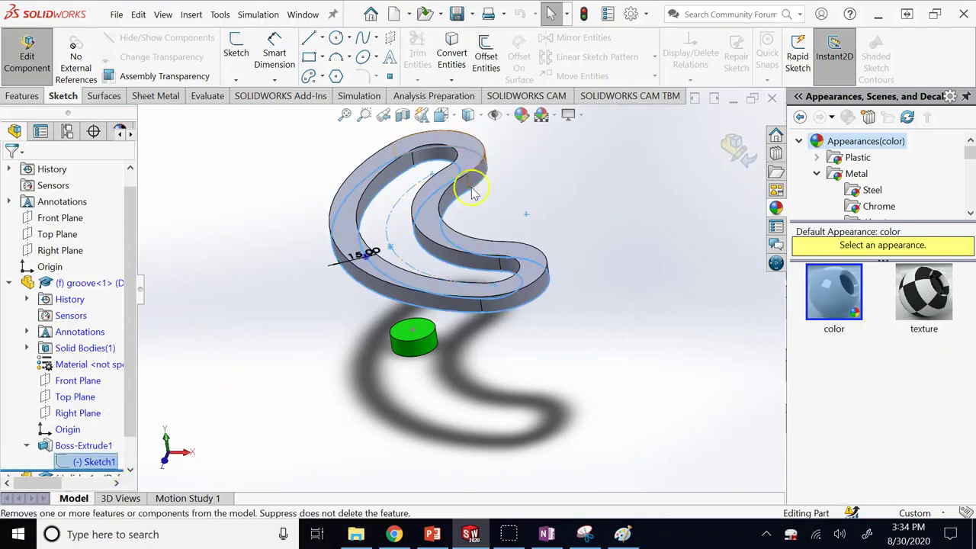
right_click(97, 462)
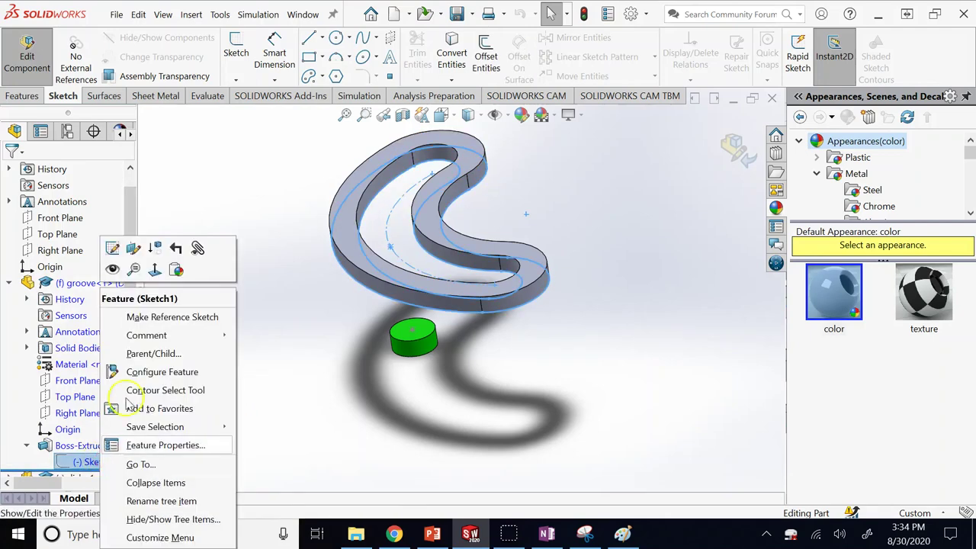
click(112, 270)
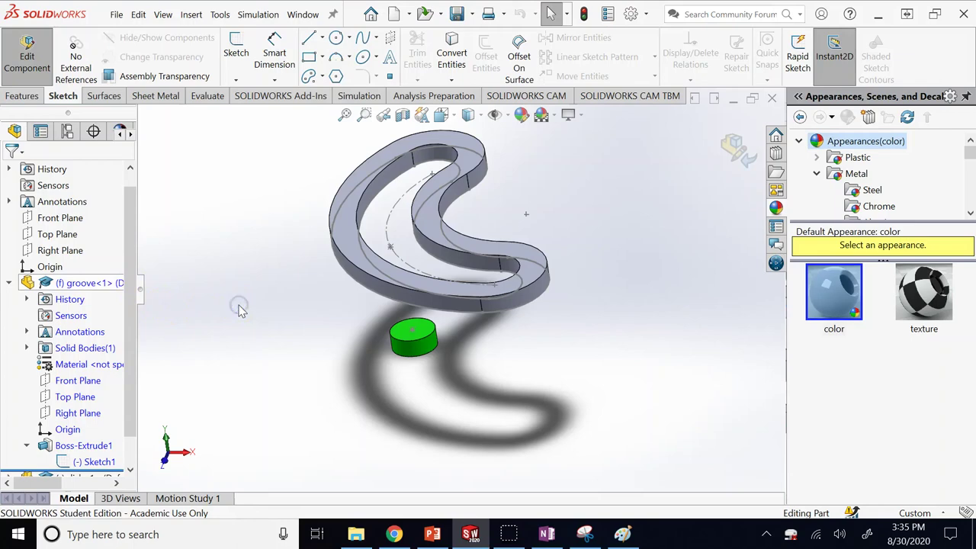
right_click(99, 461)
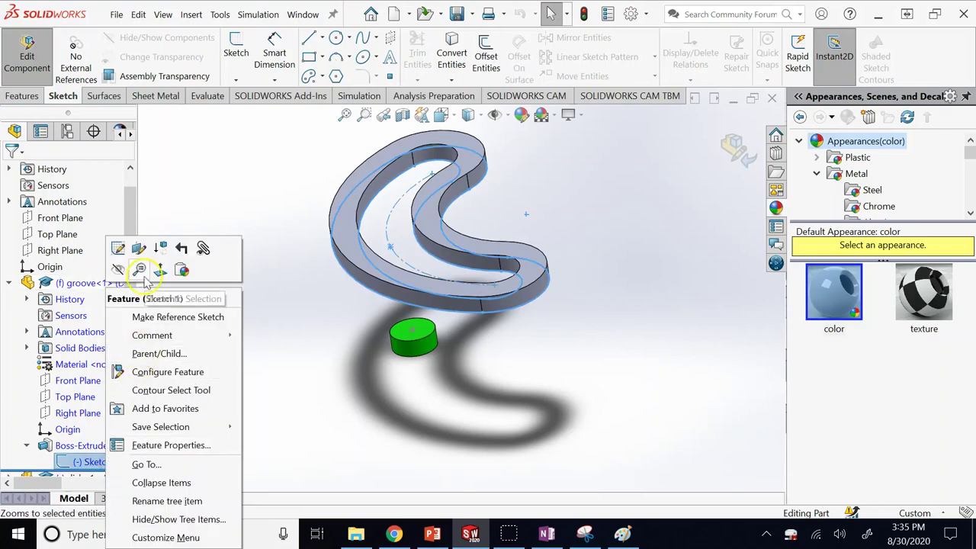
click(229, 156)
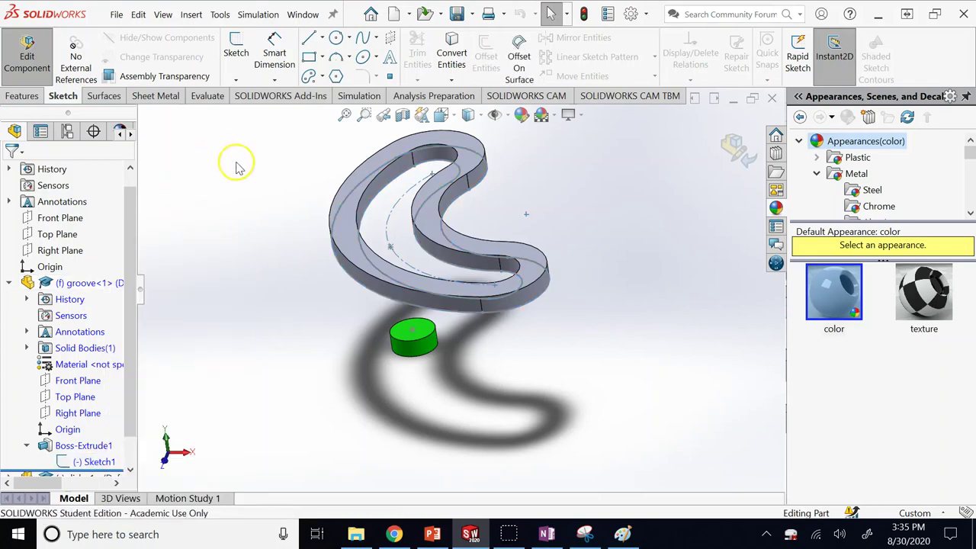
Sketch on the groove's top face, convert the slot's centerline arc into a sketch entity, and exit the sketch.
click(344, 224)
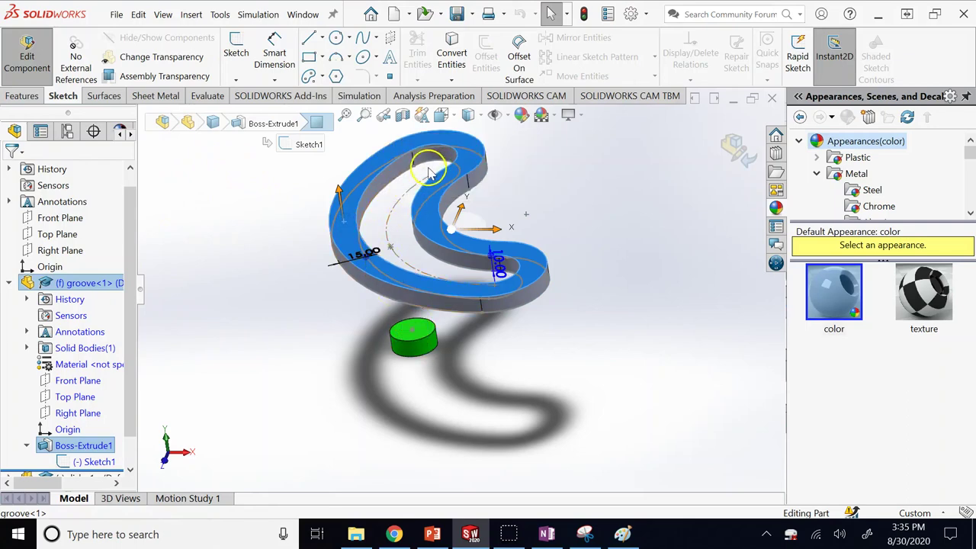
click(239, 48)
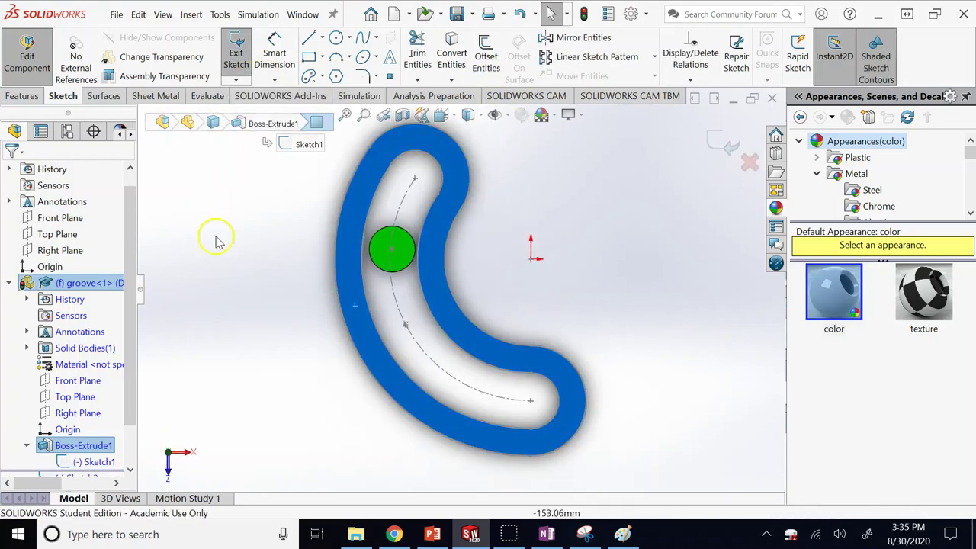
click(458, 383)
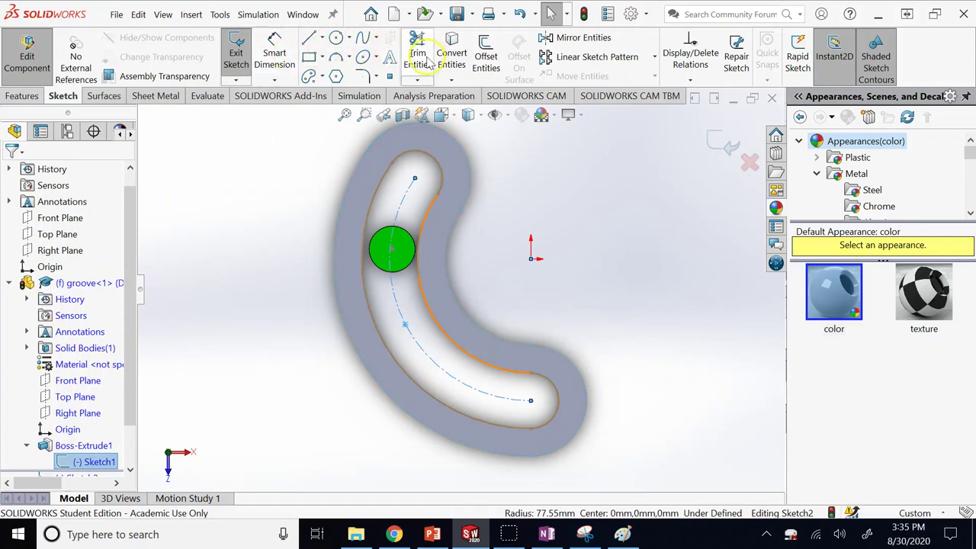
click(451, 57)
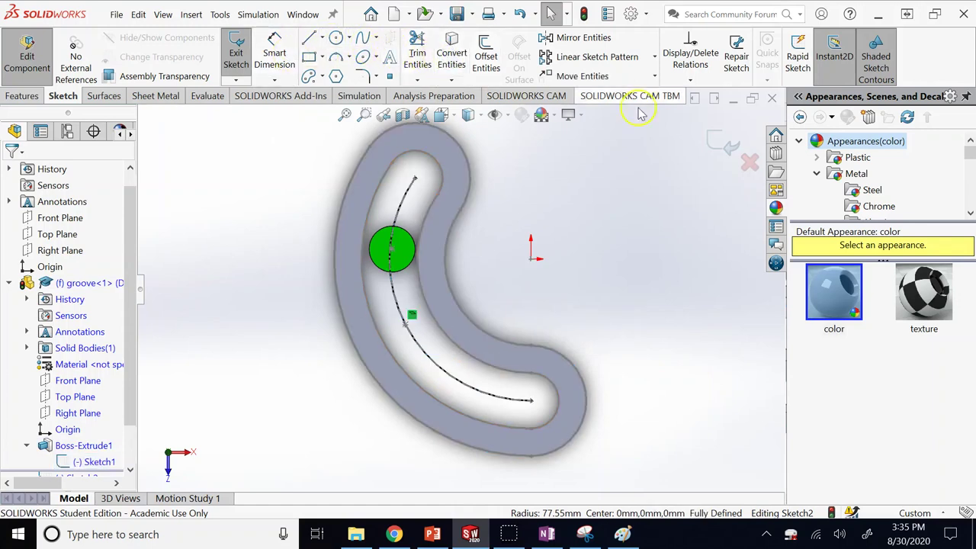
click(722, 143)
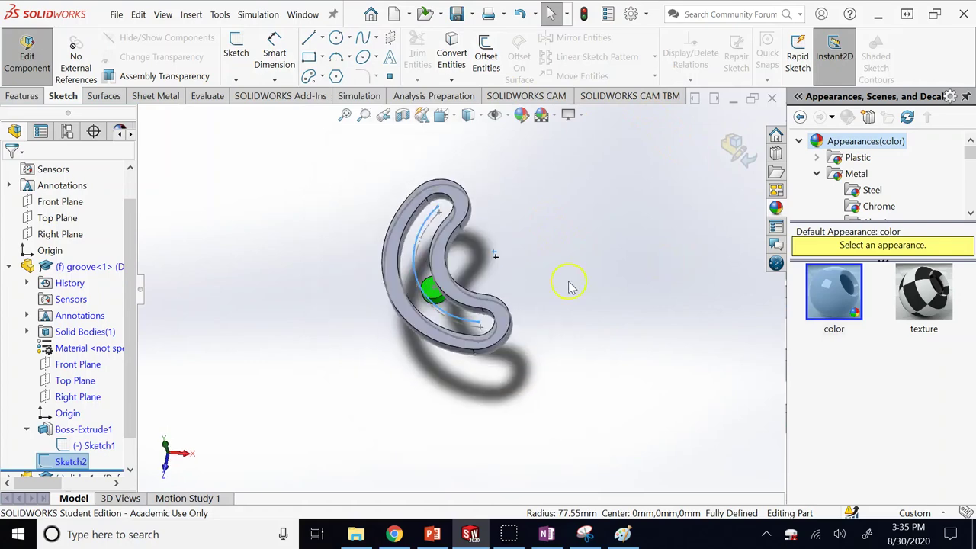
Hide the groove's original extrusion sketch (Sketch1) and return to editing the assembly.
right_click(97, 455)
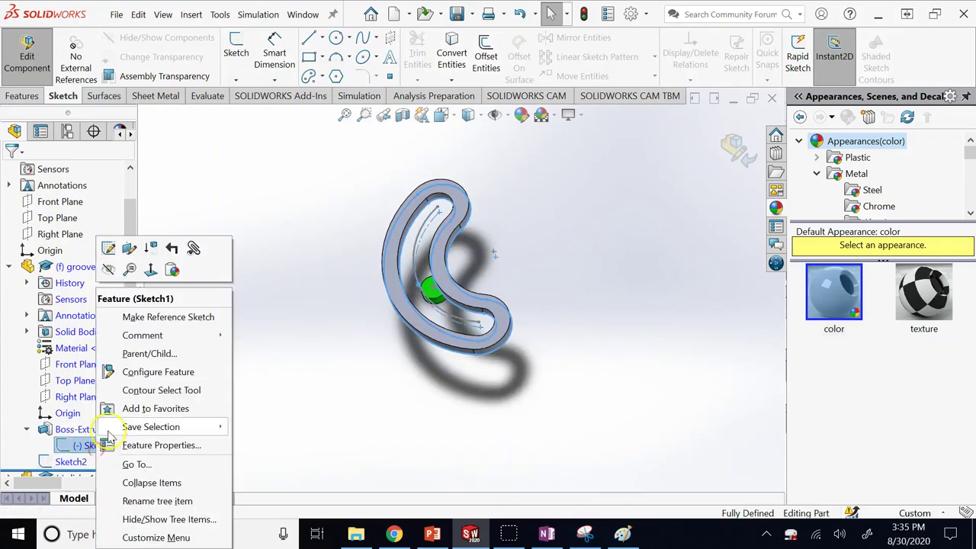
click(130, 269)
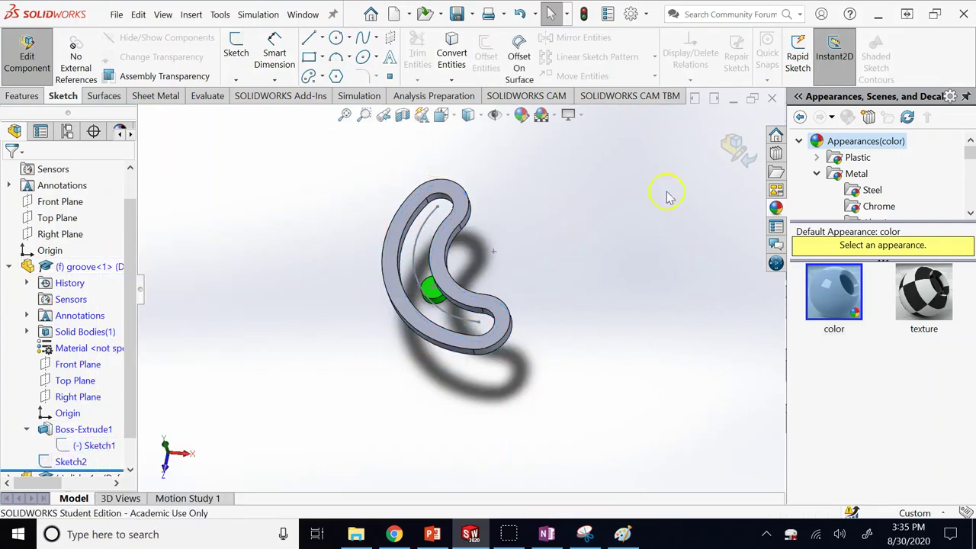
click(741, 152)
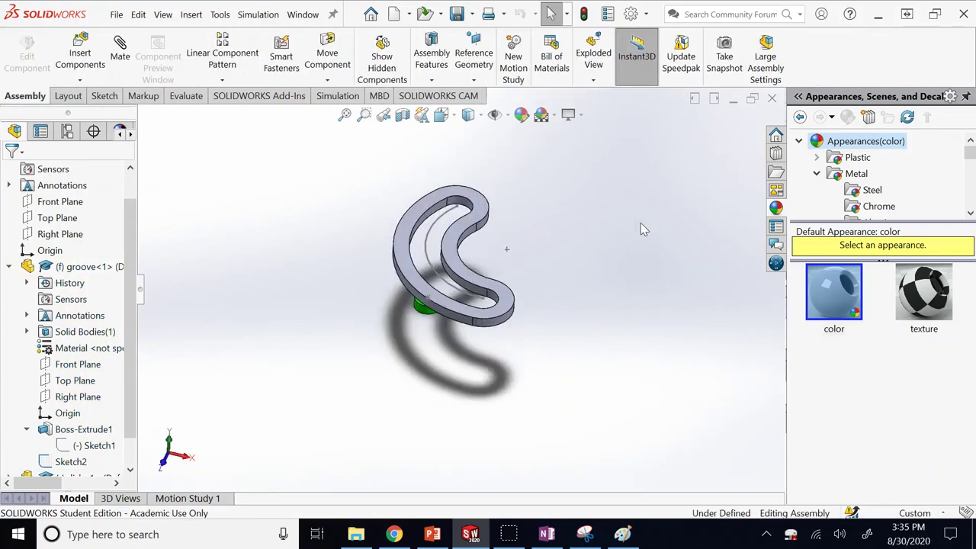
Set up a Path Mate with the disk's center point as the component vertex and the groove's converted arc as the path.
scroll(473, 261, down, 3)
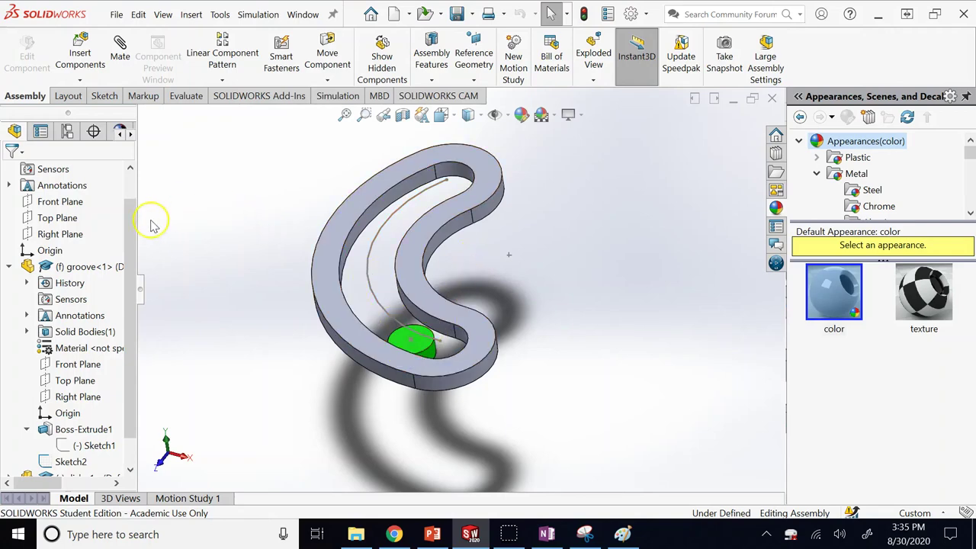
click(9, 266)
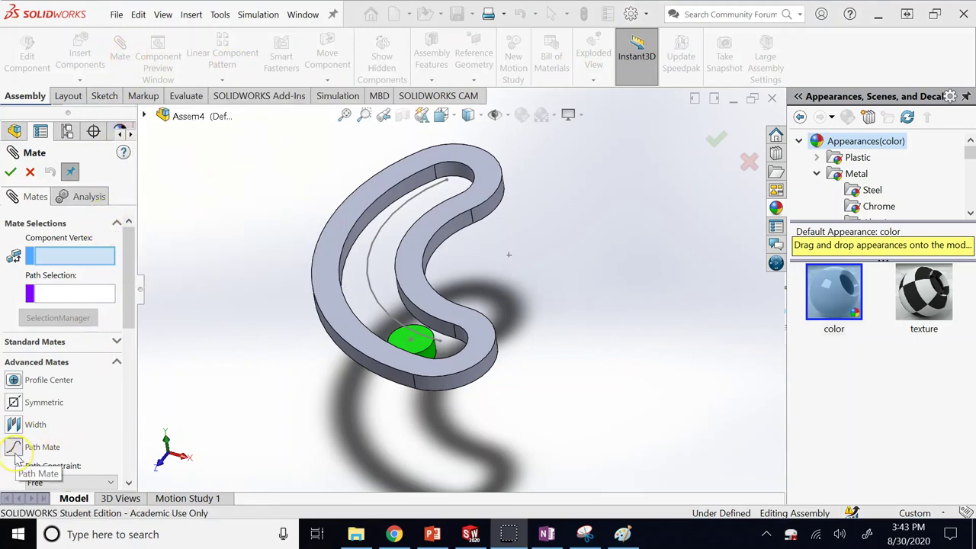
scroll(126, 374, down, 5)
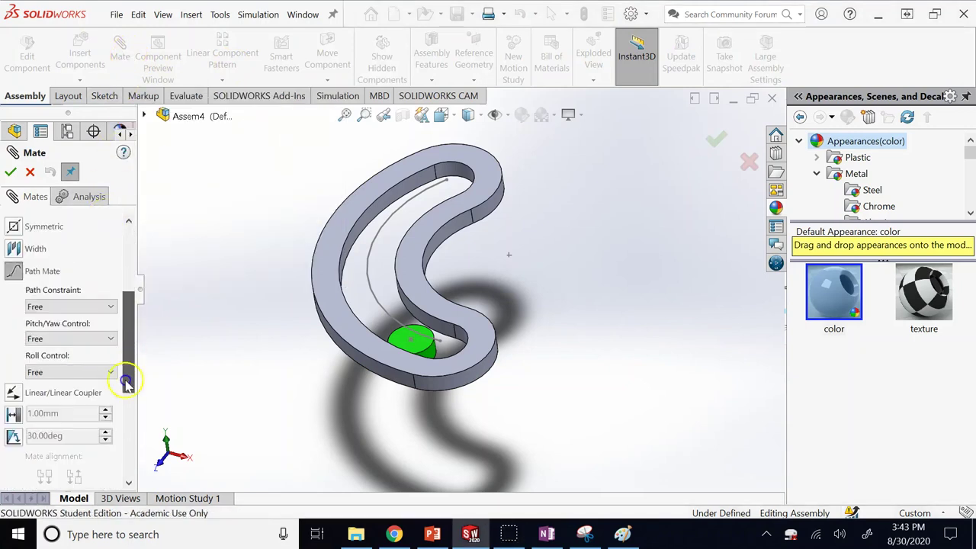
scroll(129, 369, up, 1)
scroll(130, 369, up, 4)
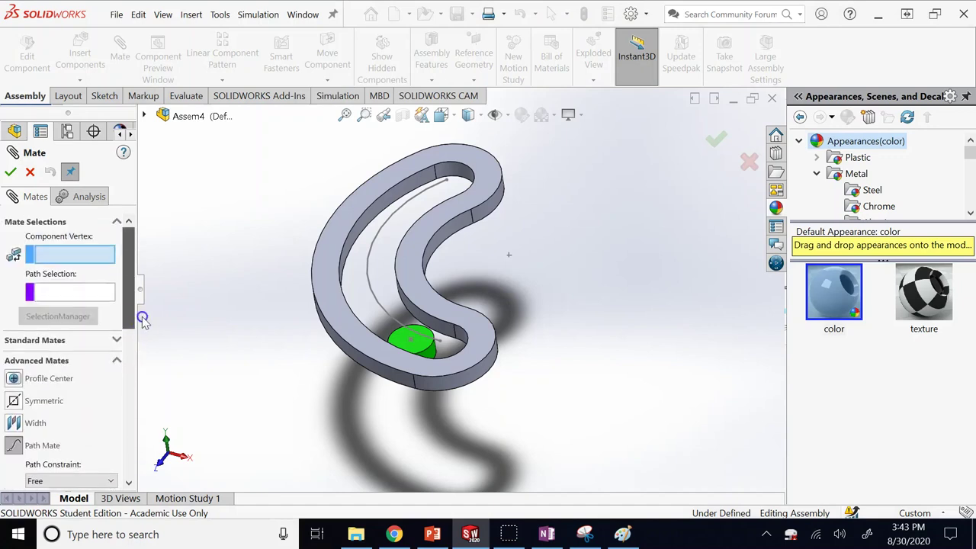
click(80, 261)
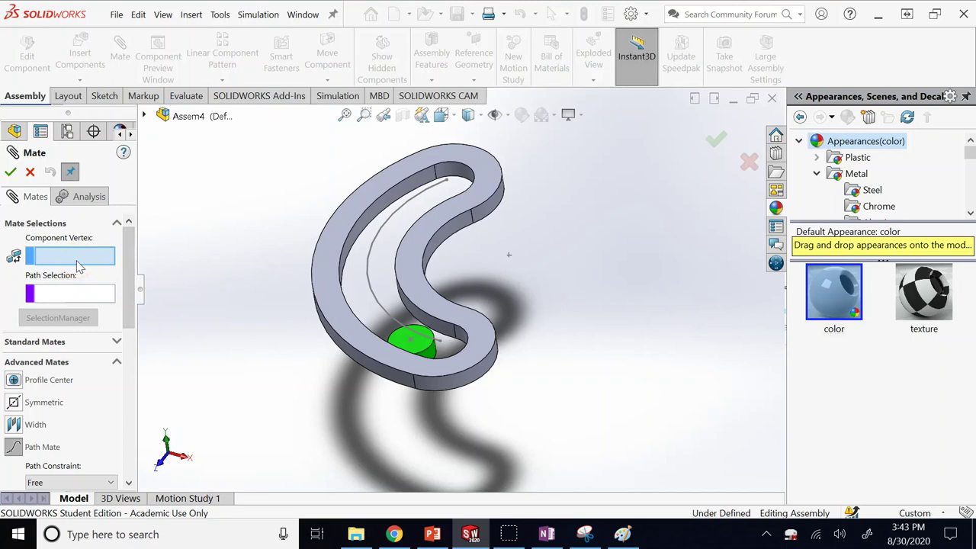
click(413, 345)
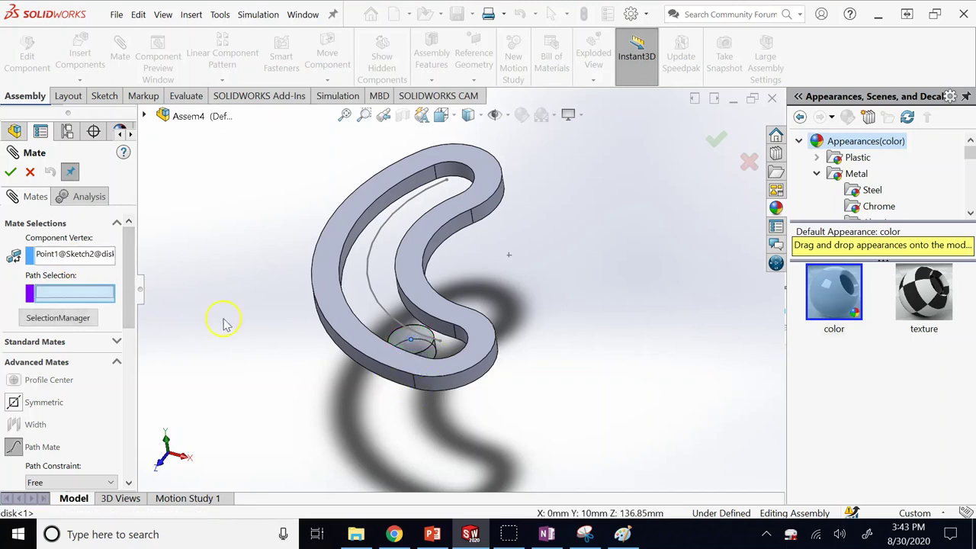
click(390, 226)
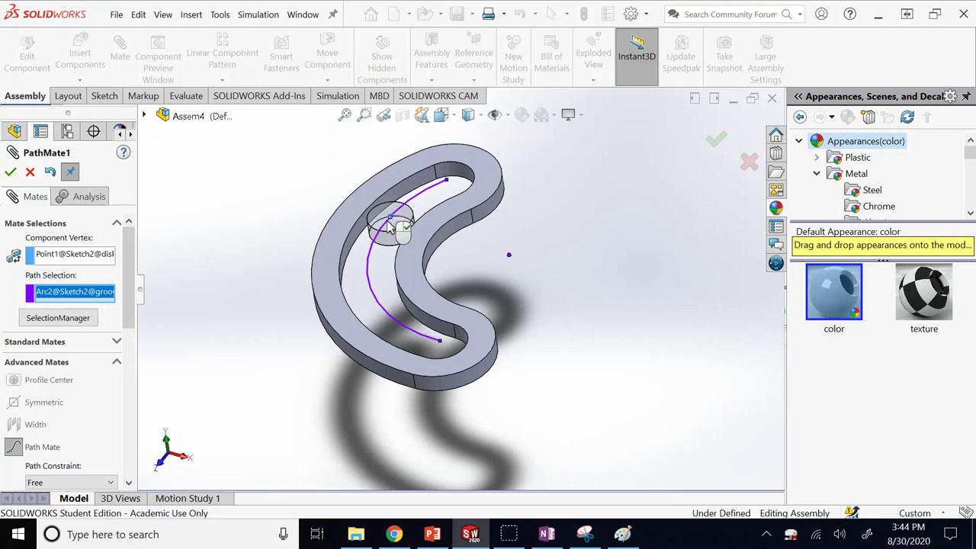
Keep the path constraint, pitch/yaw control and roll control set to Free and confirm the Path Mate.
click(297, 394)
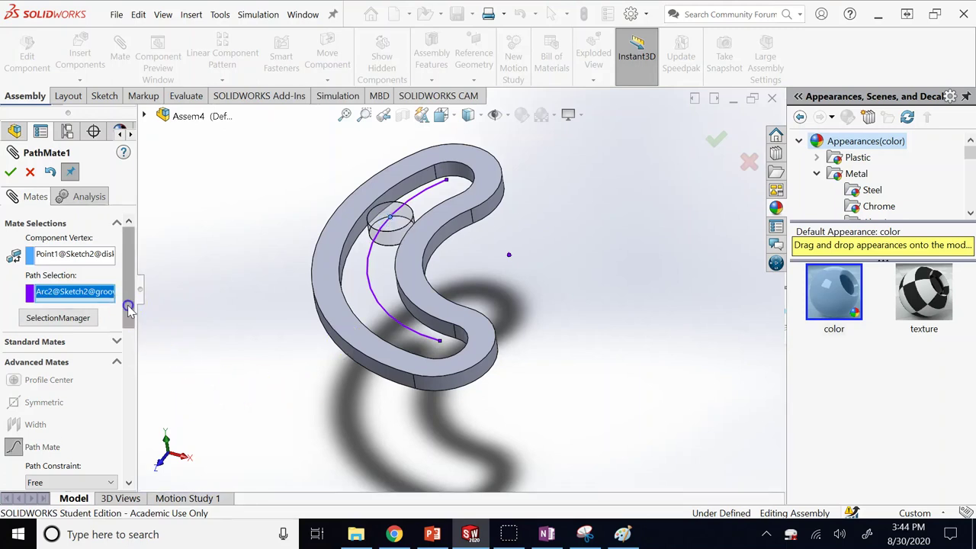
drag(128, 305, 131, 375)
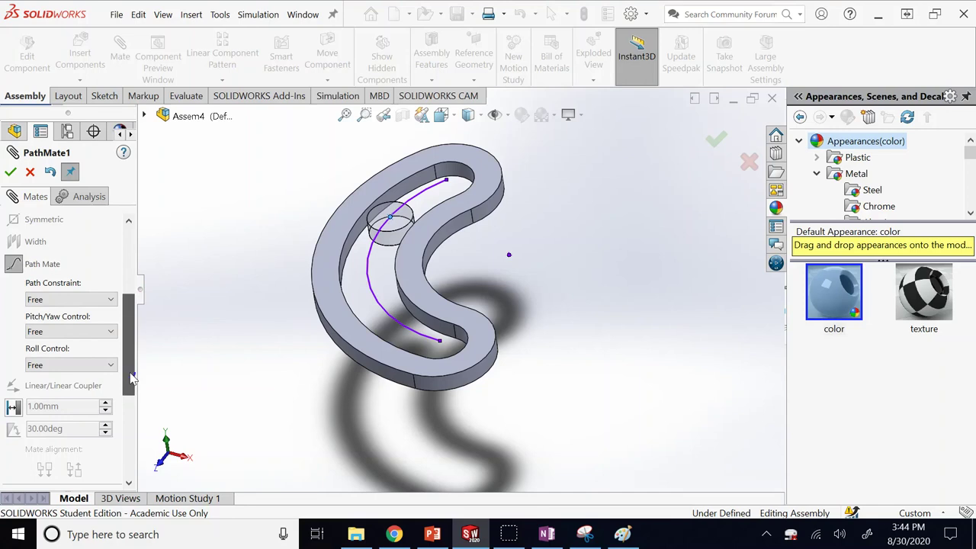
click(48, 290)
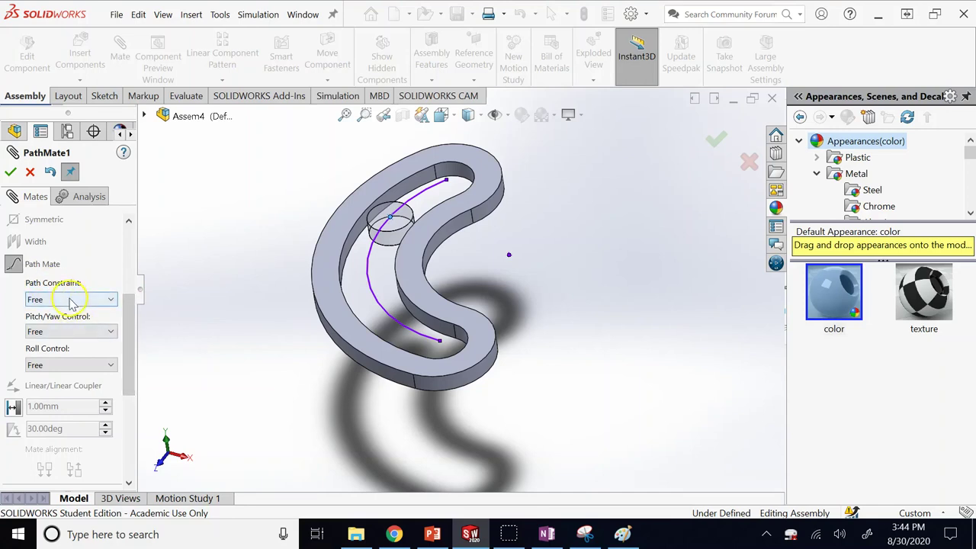
click(69, 300)
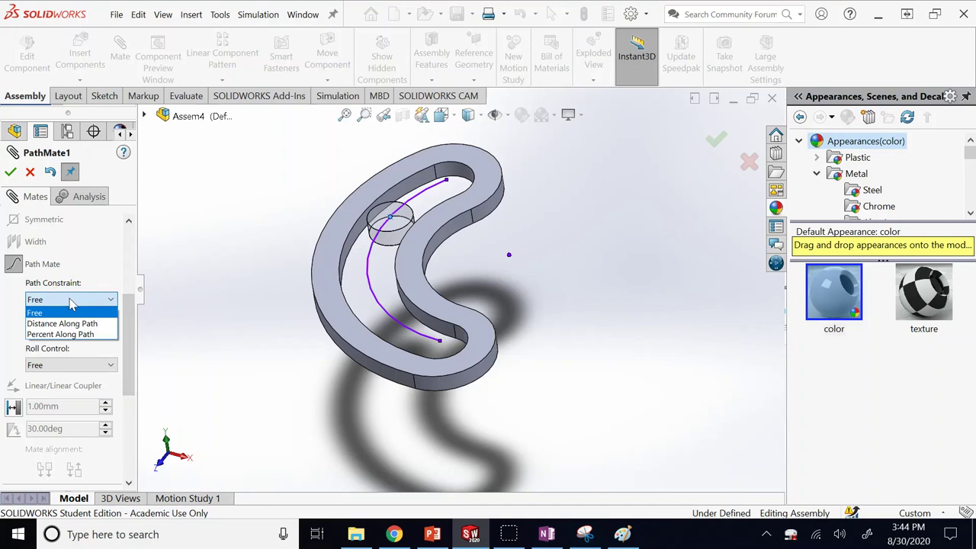
click(74, 324)
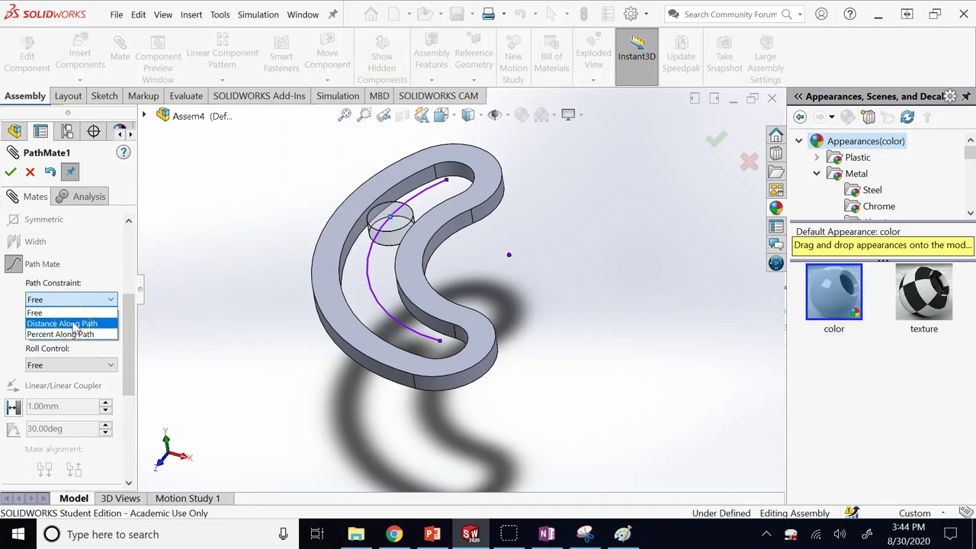
click(257, 248)
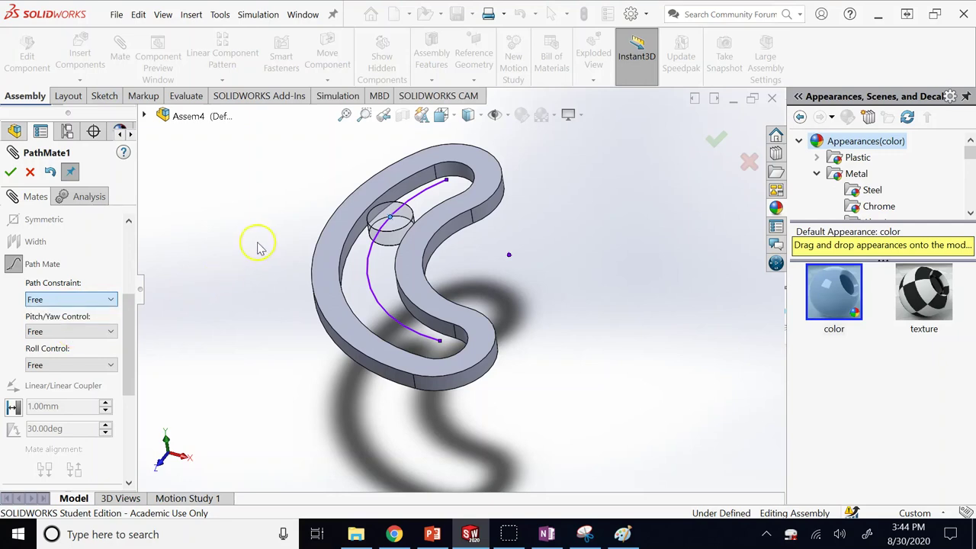
click(73, 332)
click(69, 338)
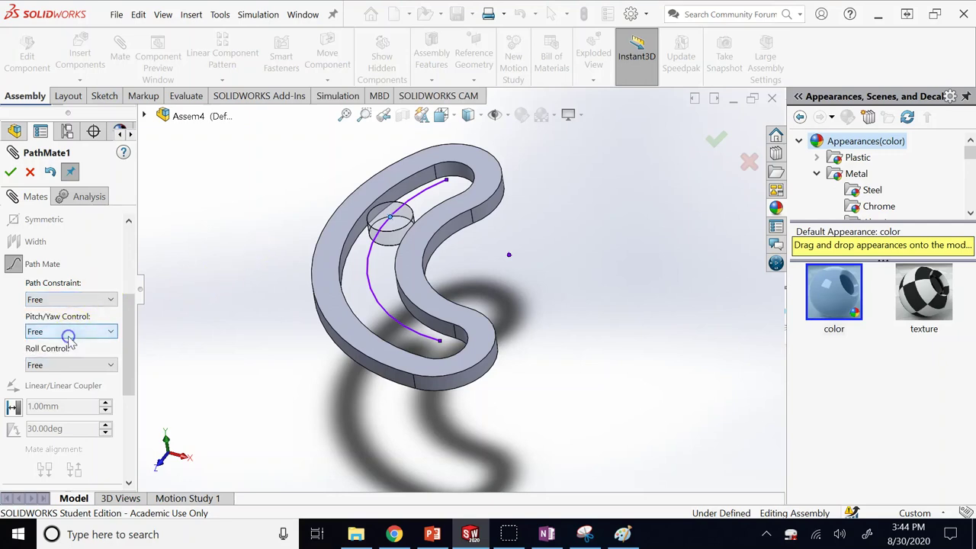
click(71, 365)
click(70, 363)
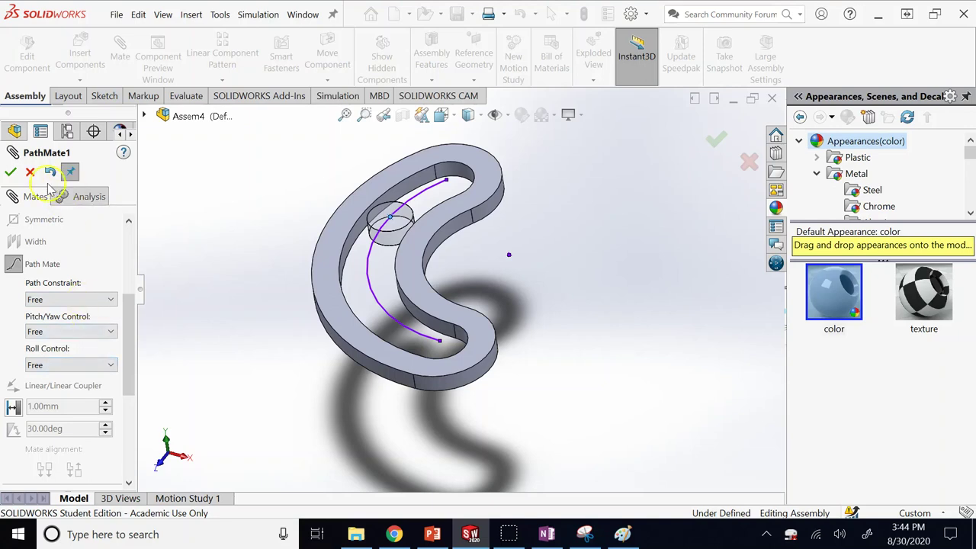
click(11, 173)
click(11, 174)
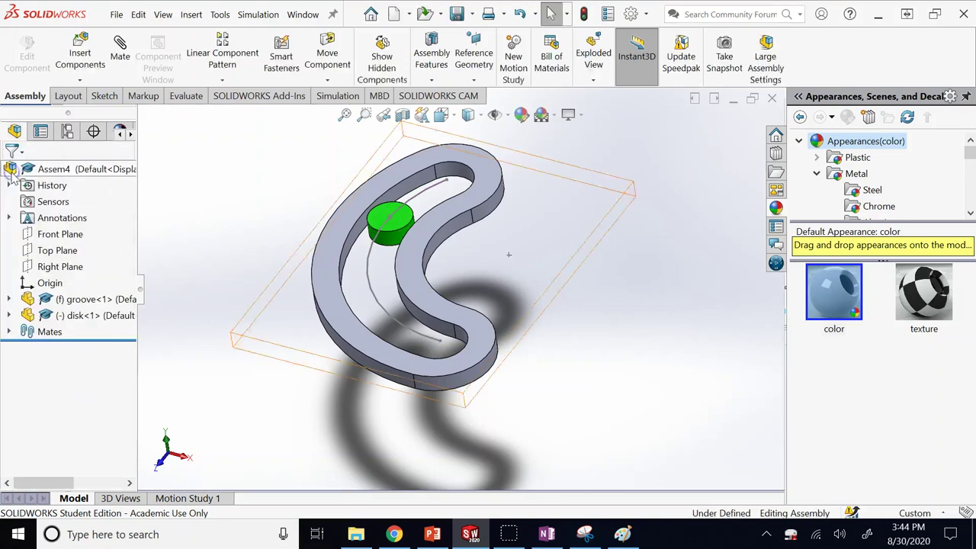
Move the disk back and forth along the groove's arc to test its motion and free tilting under the Path Mate.
click(326, 294)
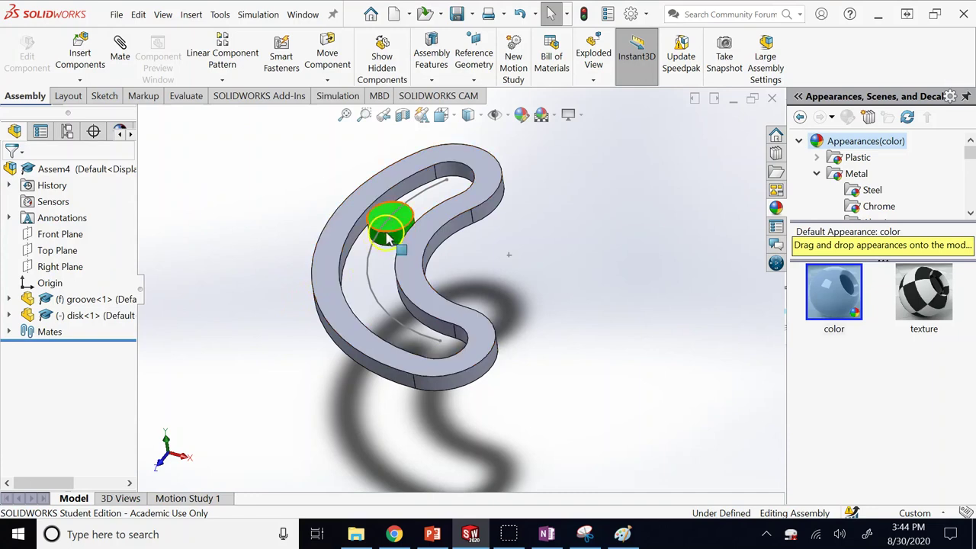
drag(392, 218, 435, 139)
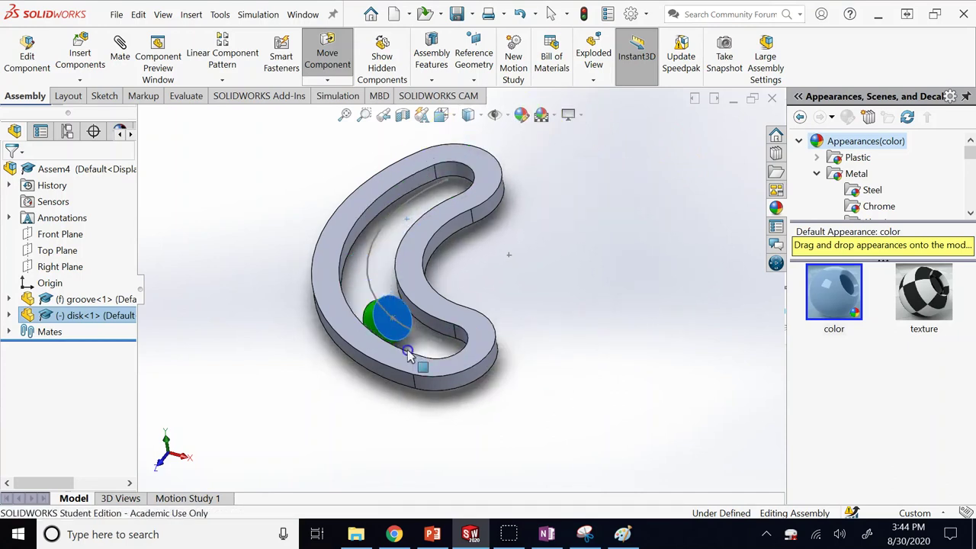
drag(408, 354, 434, 304)
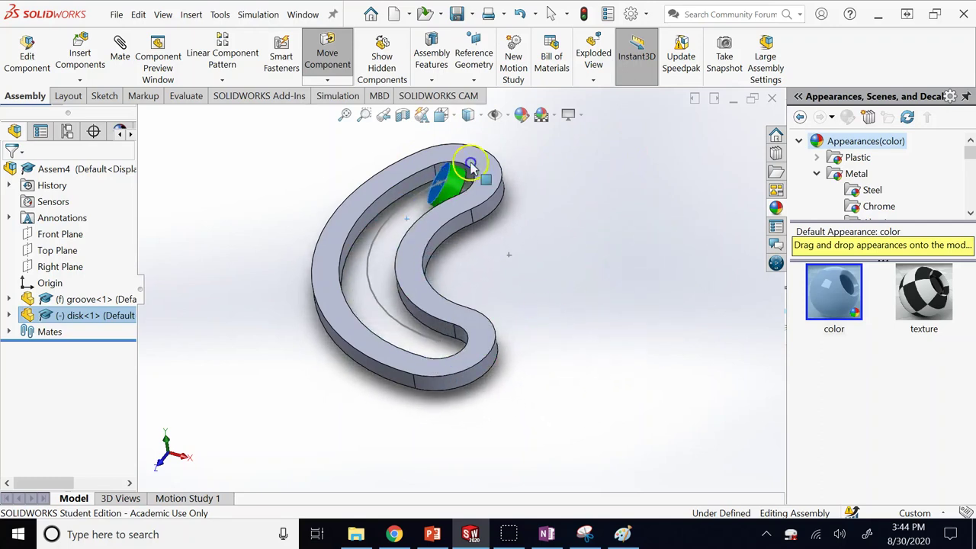
drag(514, 168, 490, 344)
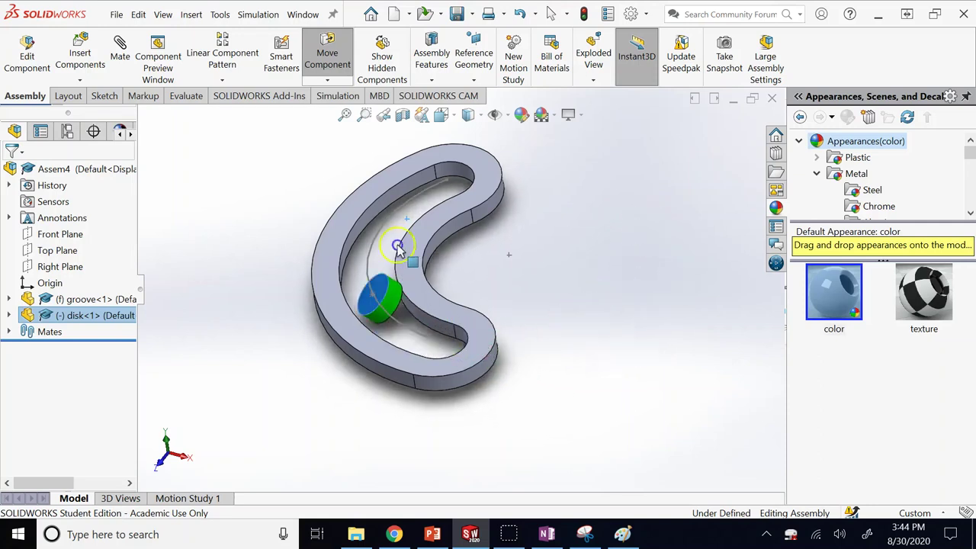
drag(446, 173, 449, 337)
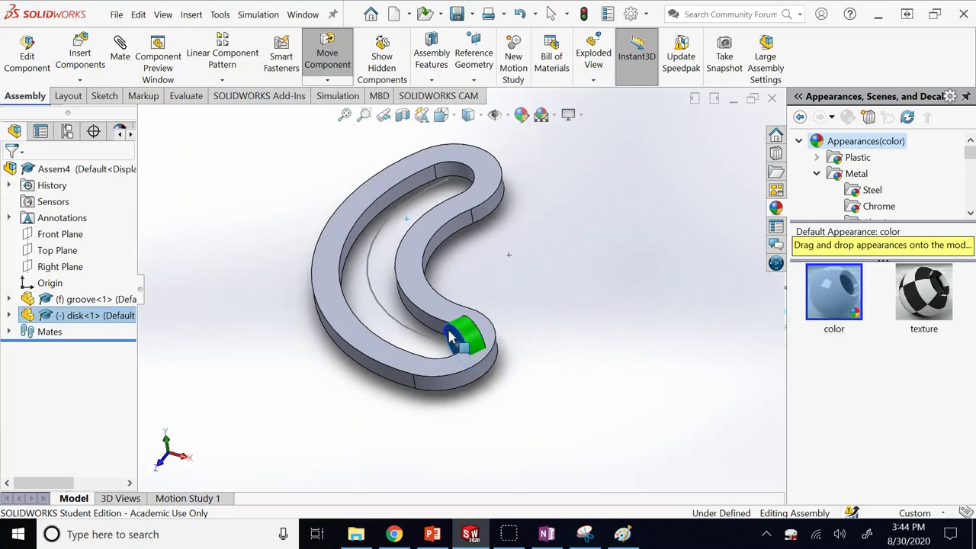
drag(470, 161, 560, 157)
drag(639, 246, 490, 246)
click(388, 178)
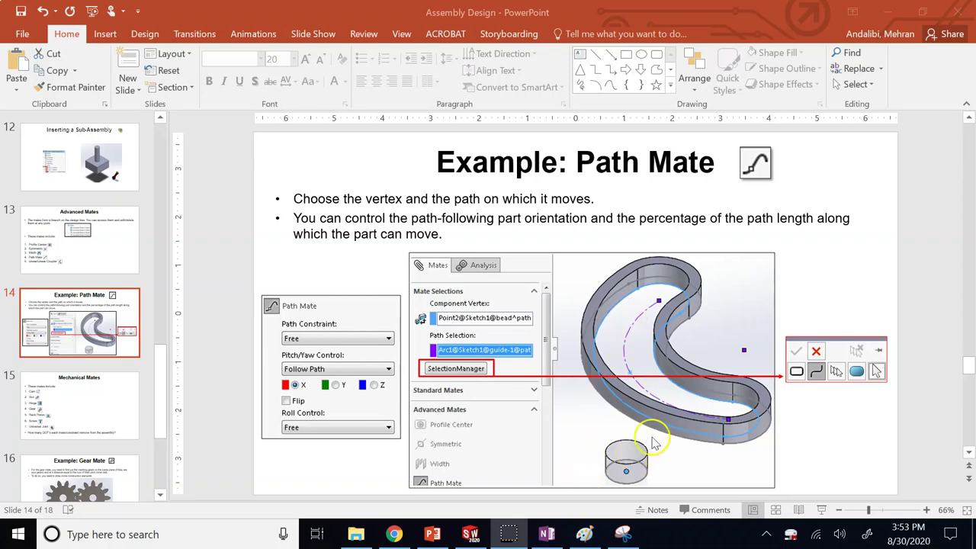
Switch back to SOLIDWORKS and add a Coincident mate between the disk's top face and the groove's top face.
click(468, 532)
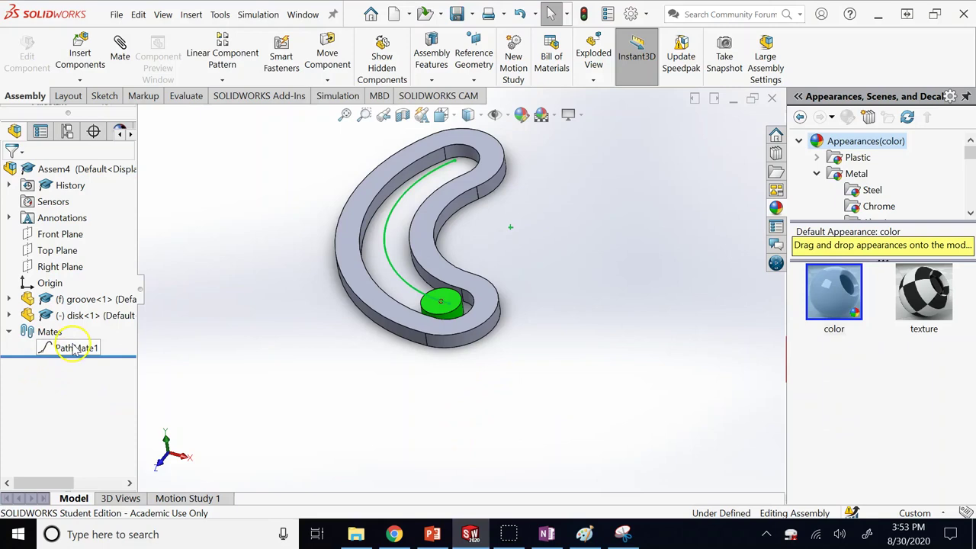
scroll(445, 268, down, 3)
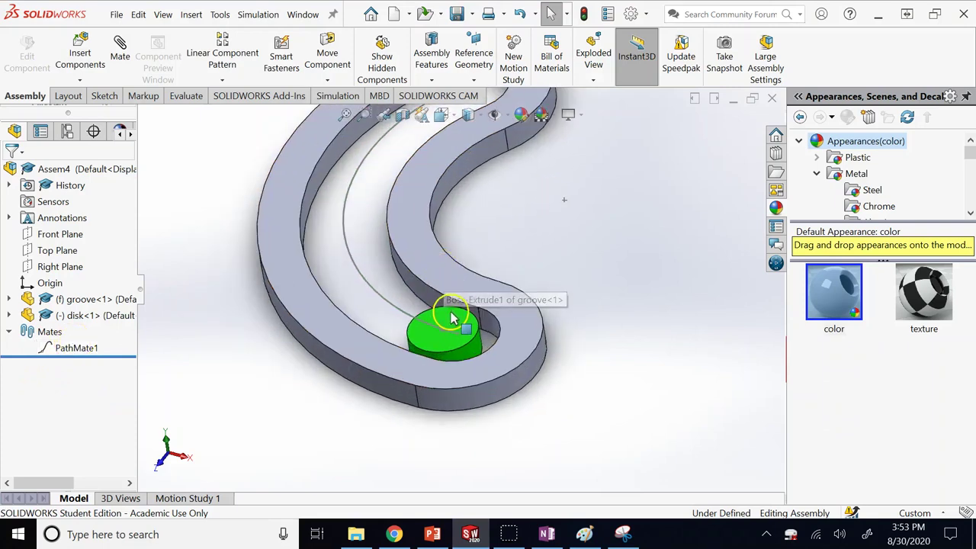
click(452, 323)
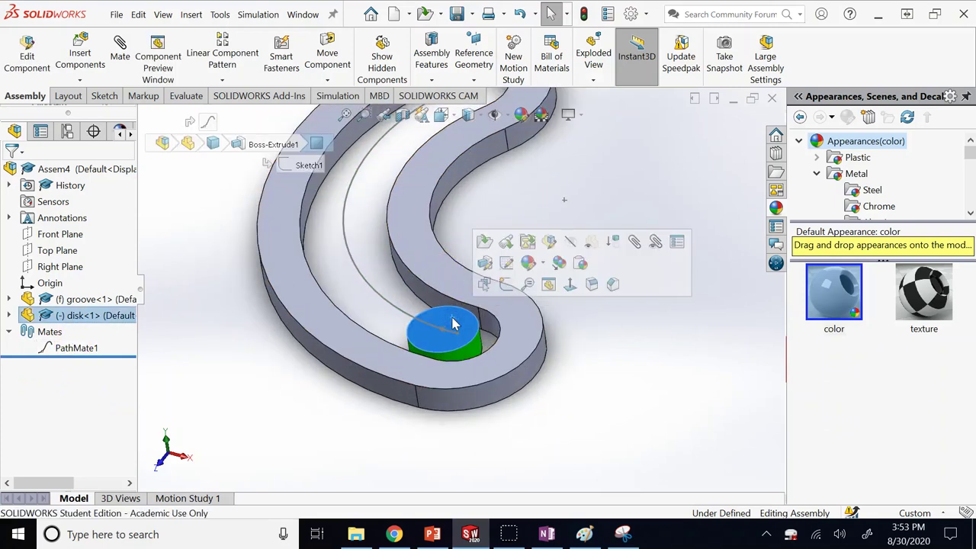
click(119, 54)
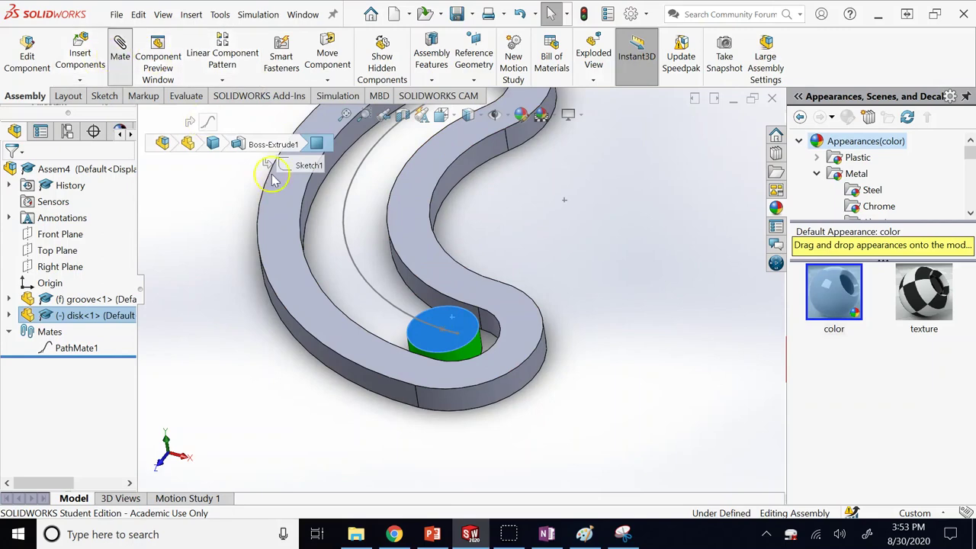
click(427, 252)
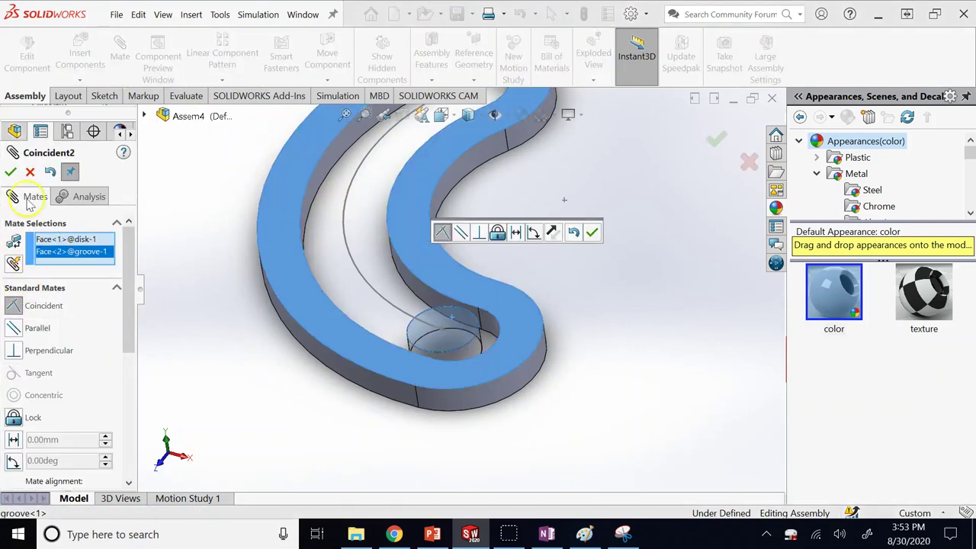
click(10, 172)
click(12, 174)
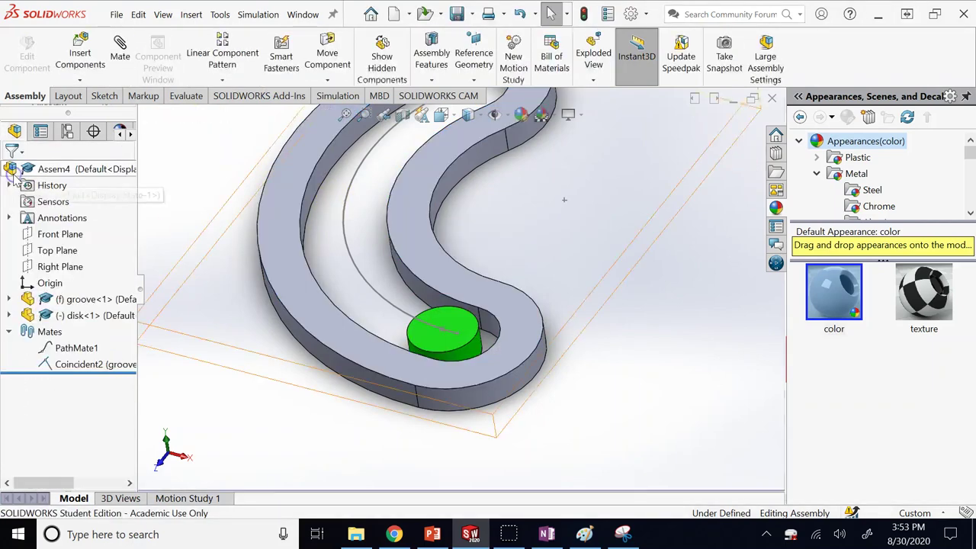
Move the disk along the groove to check its motion with both mates applied.
scroll(283, 414, down, 5)
drag(445, 322, 408, 234)
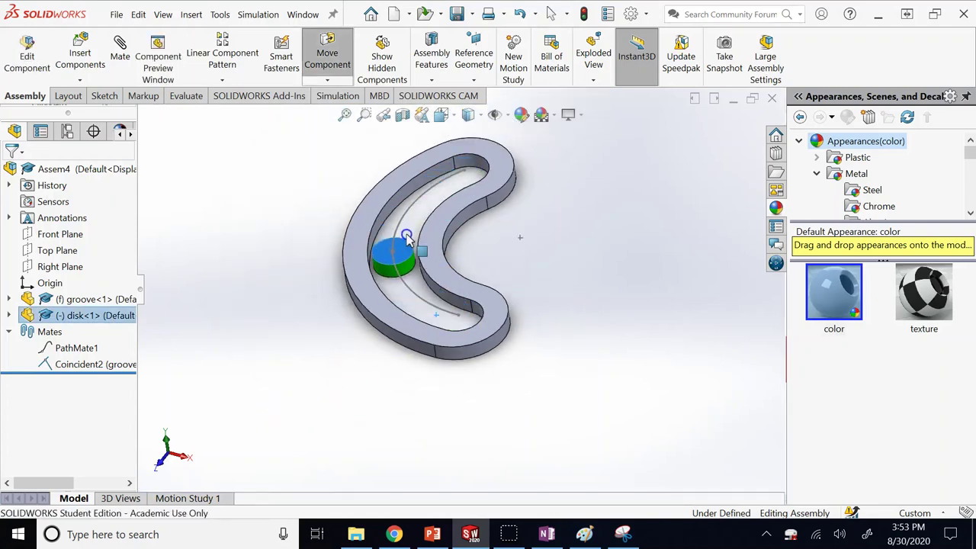
click(185, 211)
Open the Path Mate for editing and compare the closed-loop and open-loop modes of the SelectionManager.
right_click(95, 348)
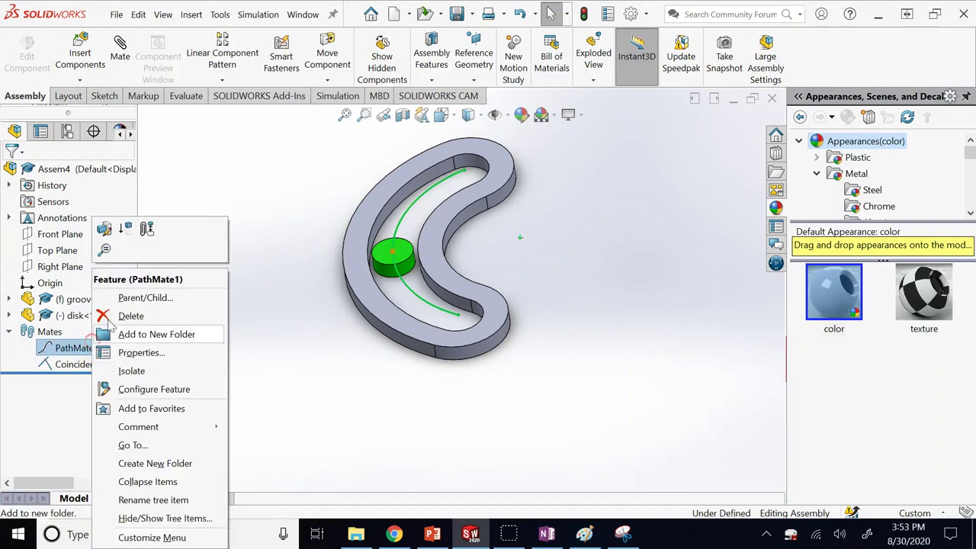
click(109, 237)
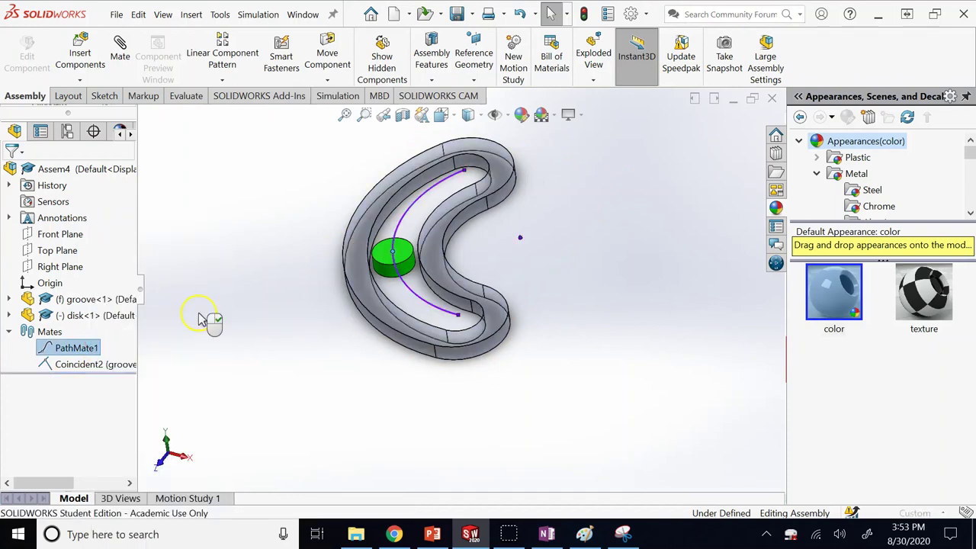
click(49, 299)
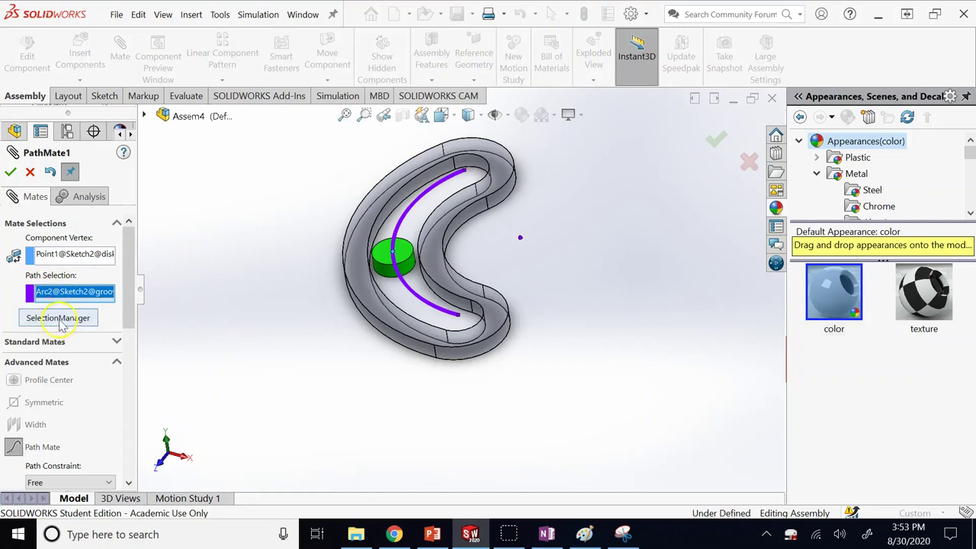
click(59, 319)
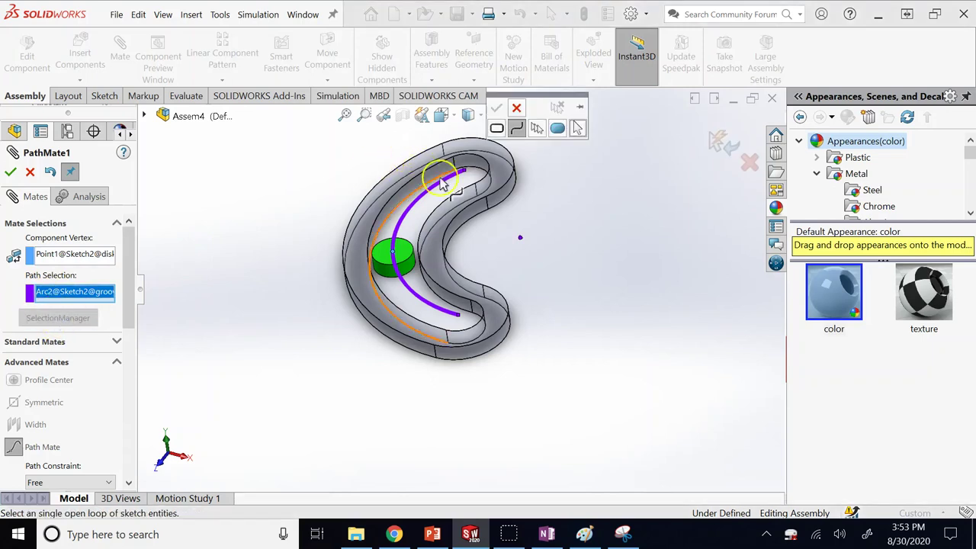
click(496, 131)
click(502, 197)
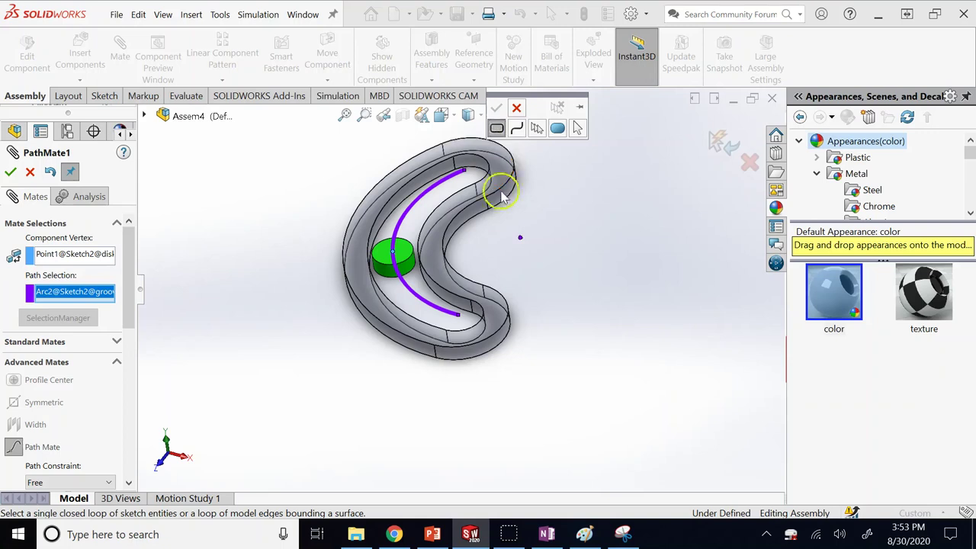
click(516, 131)
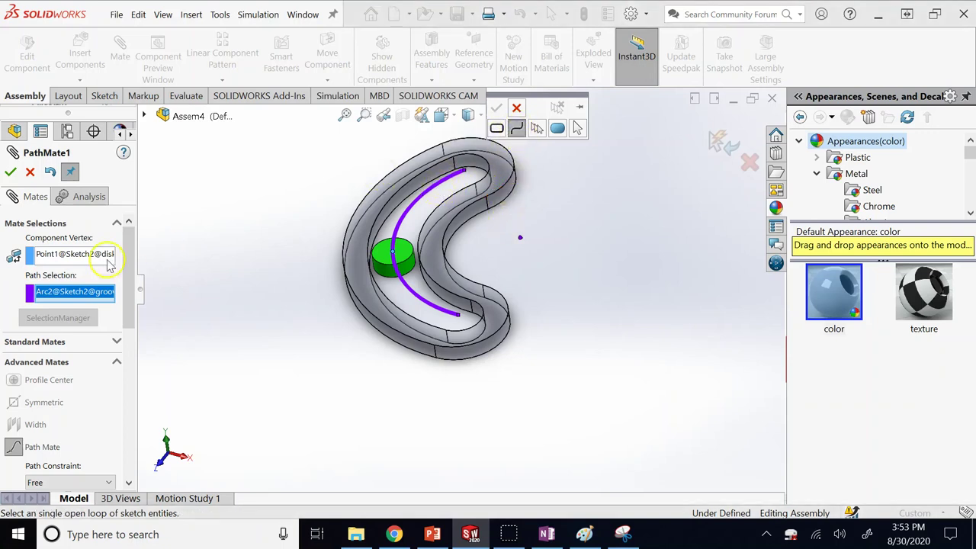
Clear the Path Mate's path selection, reselect the groove's centerline arc as an open loop, and confirm the mate.
right_click(84, 291)
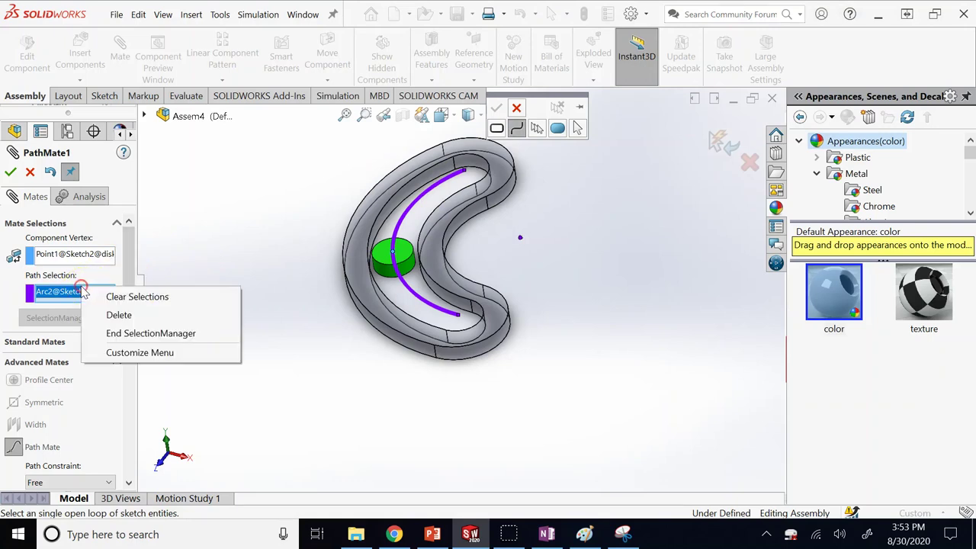
click(118, 304)
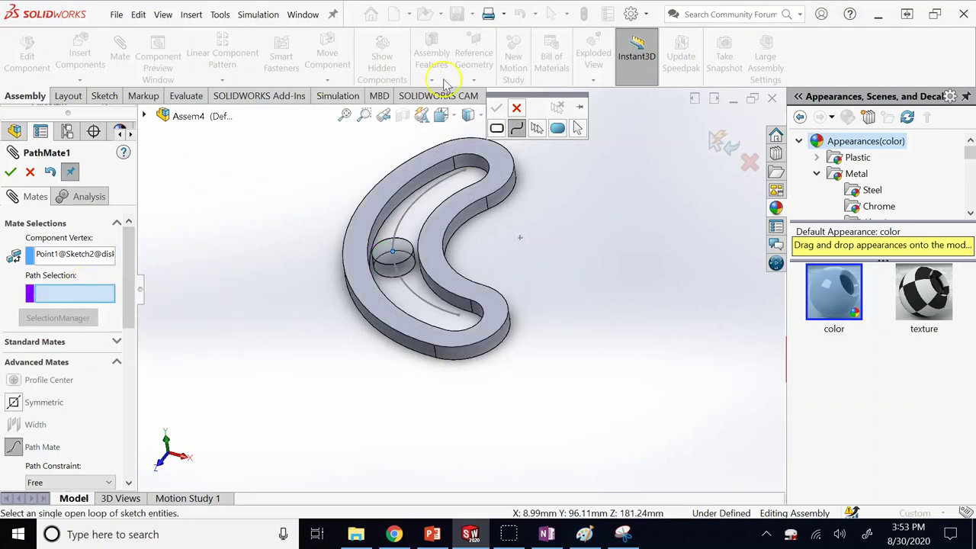
click(516, 108)
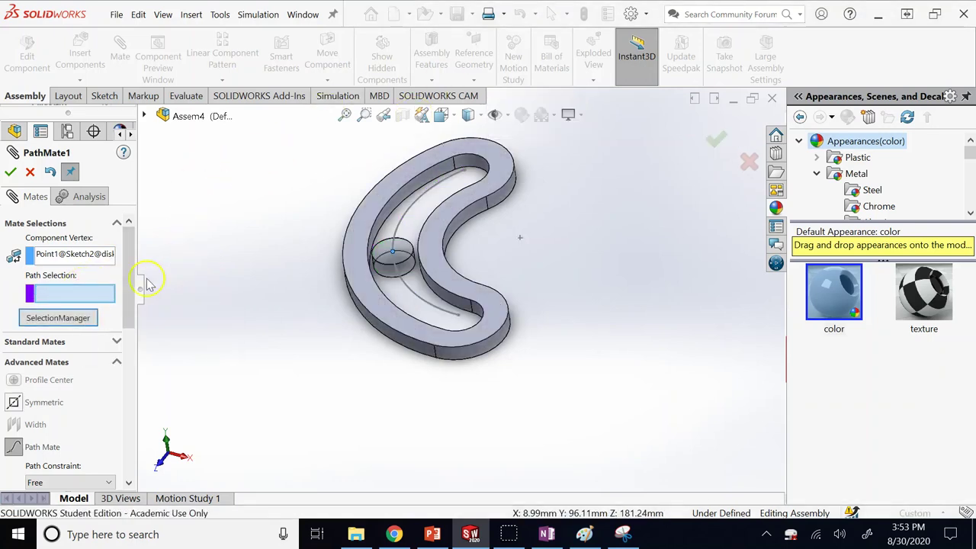
click(61, 318)
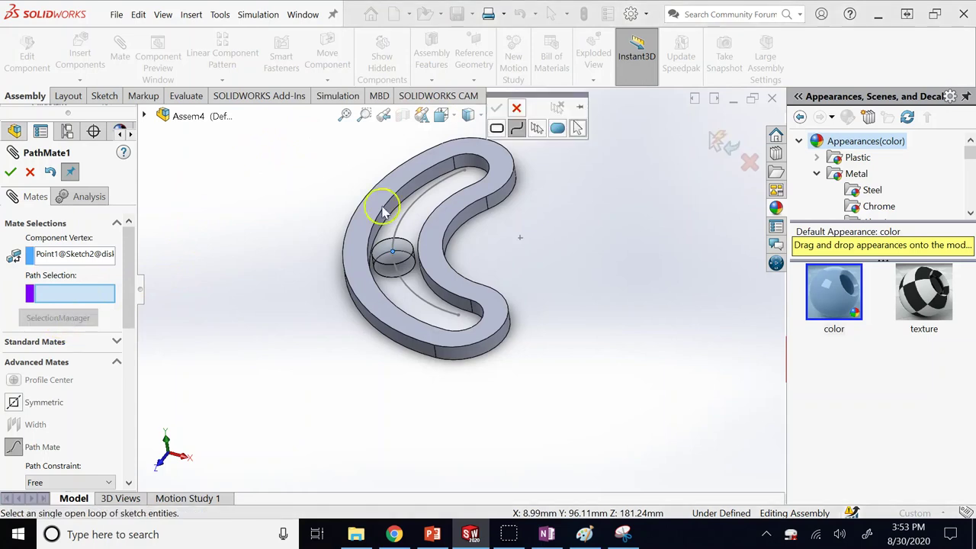
click(458, 174)
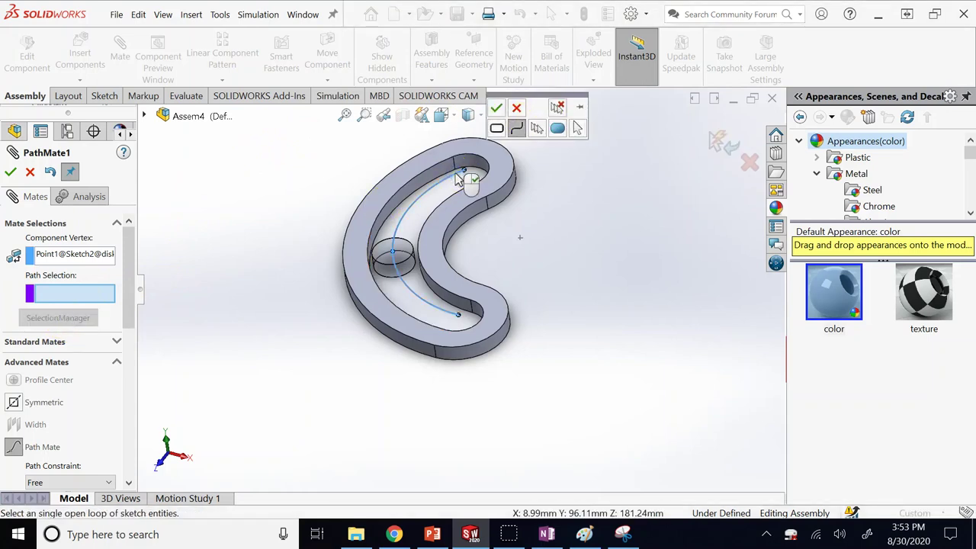
click(516, 137)
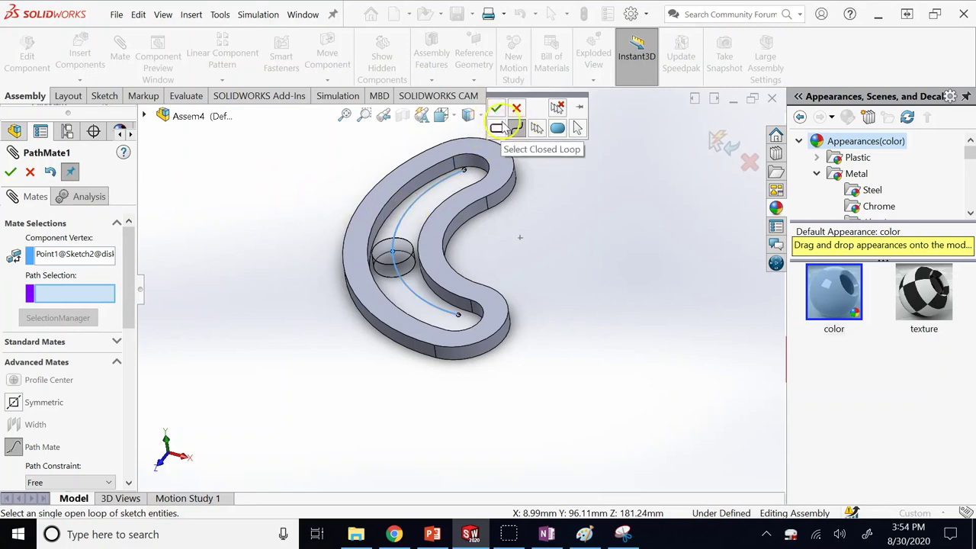
click(495, 108)
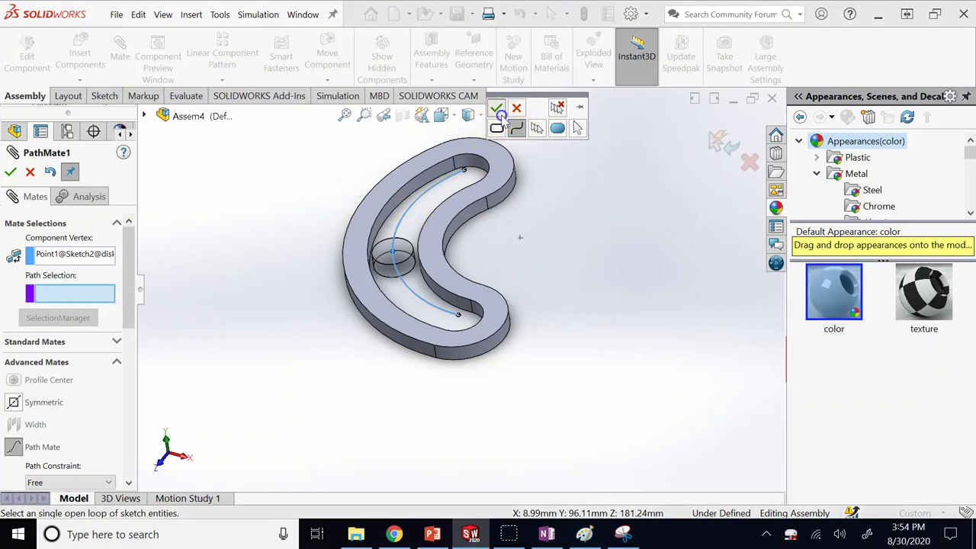
click(10, 172)
Move the disk to the groove's lower end and back to retest the path, and close the Mate command.
drag(365, 257, 472, 345)
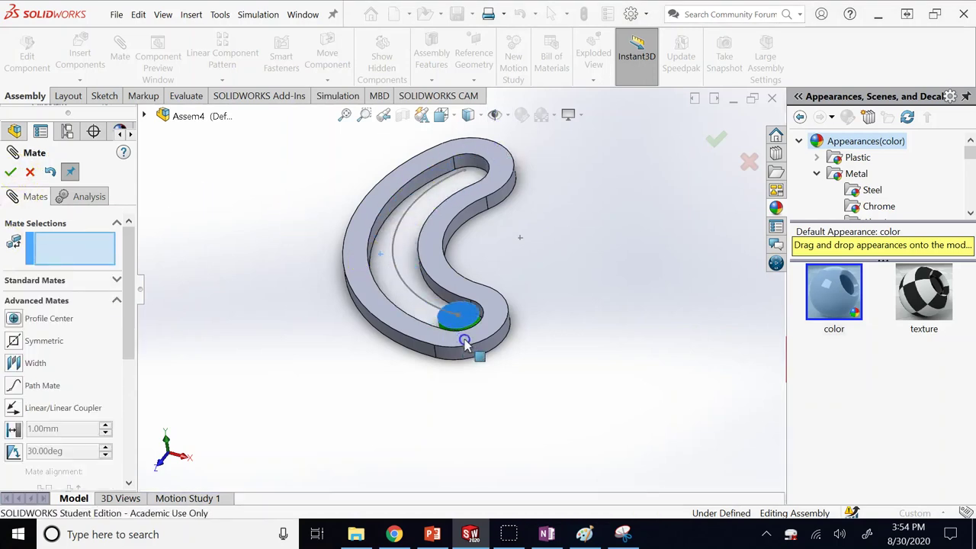
click(469, 271)
drag(469, 271, 419, 268)
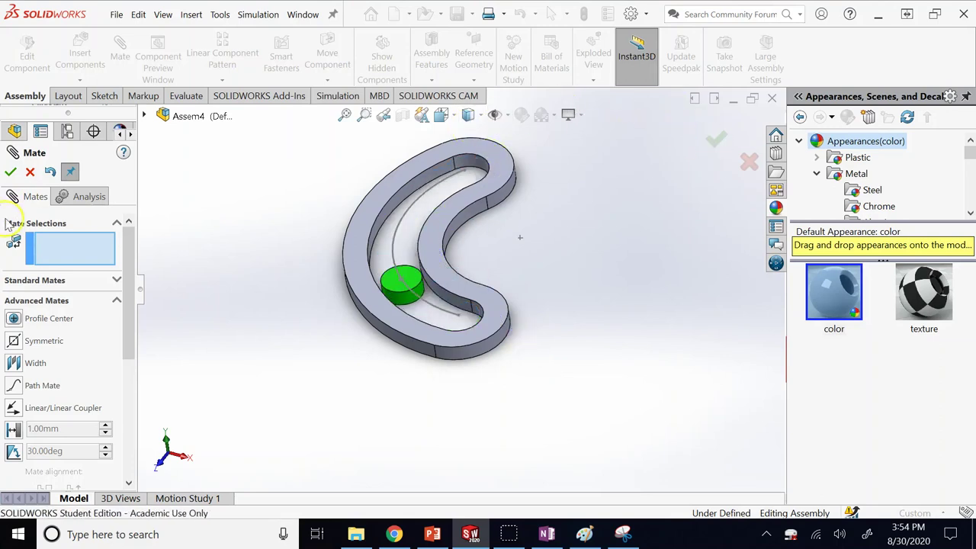
click(30, 174)
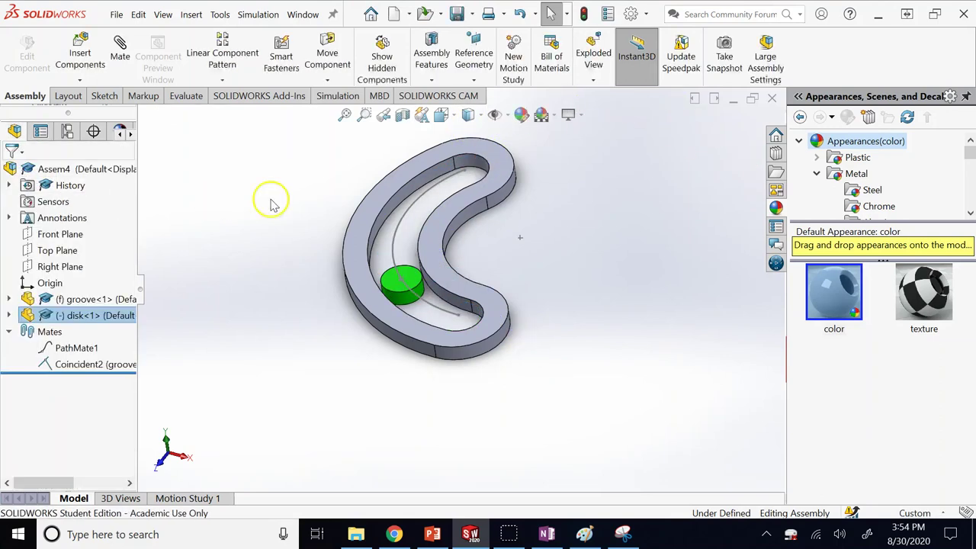
Hide the groove's path arc sketch and the disk's center point sketch.
right_click(403, 227)
click(417, 205)
scroll(406, 284, down, 2)
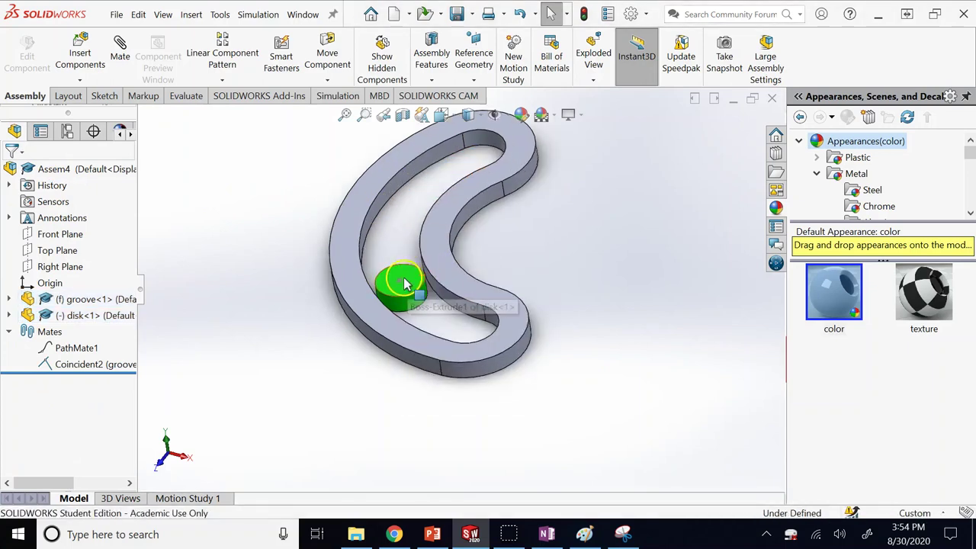
right_click(404, 284)
click(443, 256)
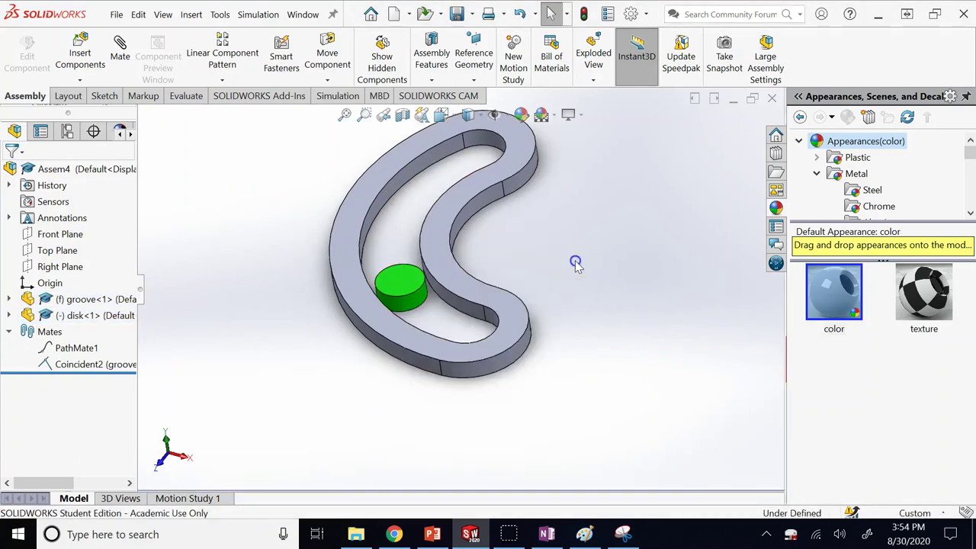
Close the assembly, saving all modified documents with a rebuild.
scroll(575, 263, up, 3)
key(ctrl+1)
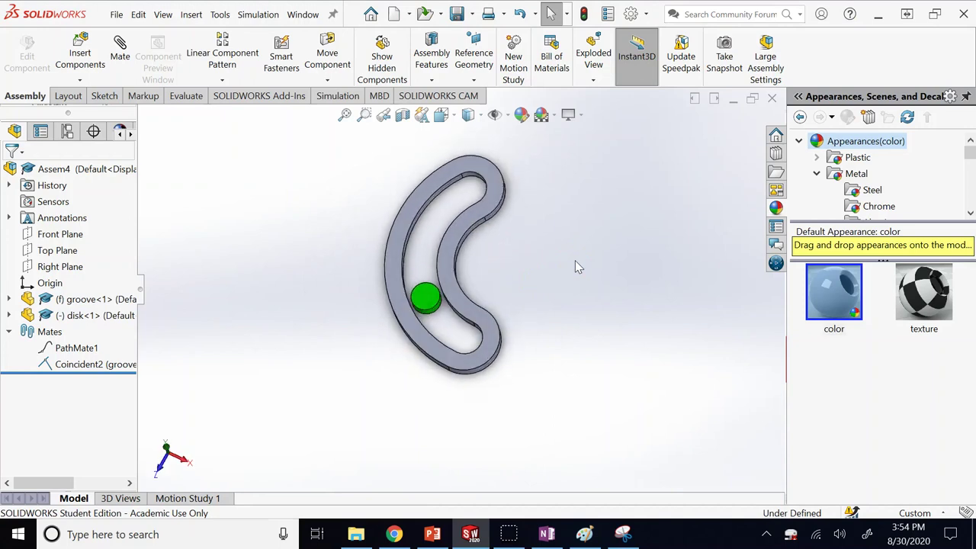
scroll(566, 174, down, 2)
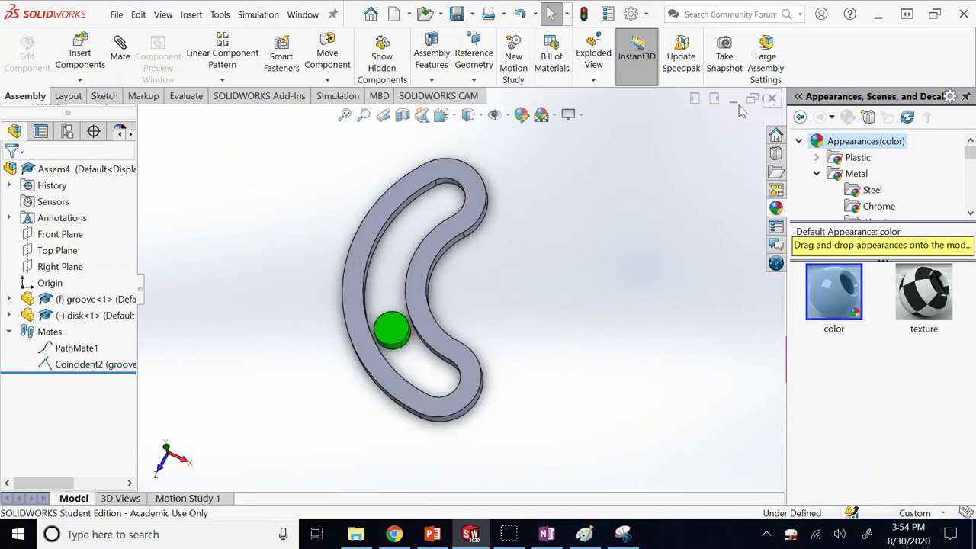
click(250, 267)
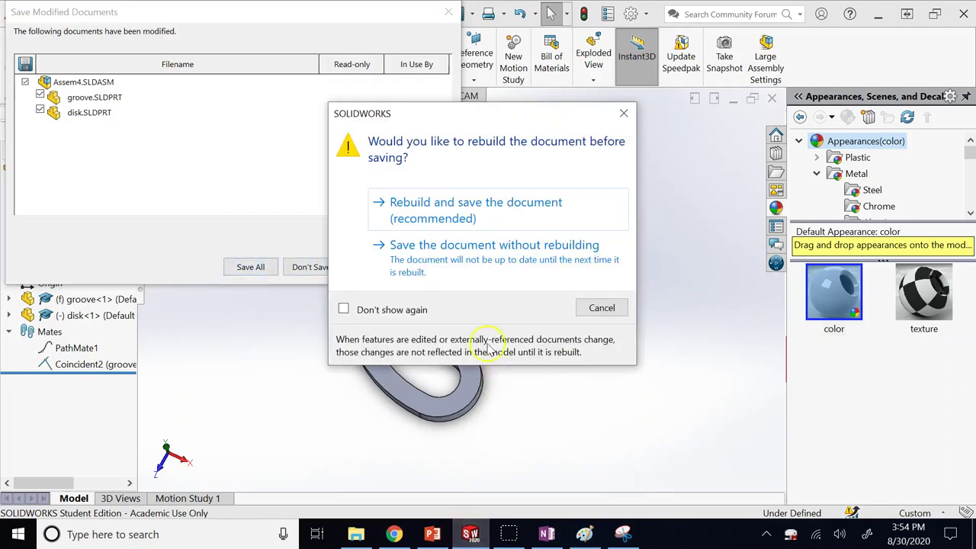
click(488, 210)
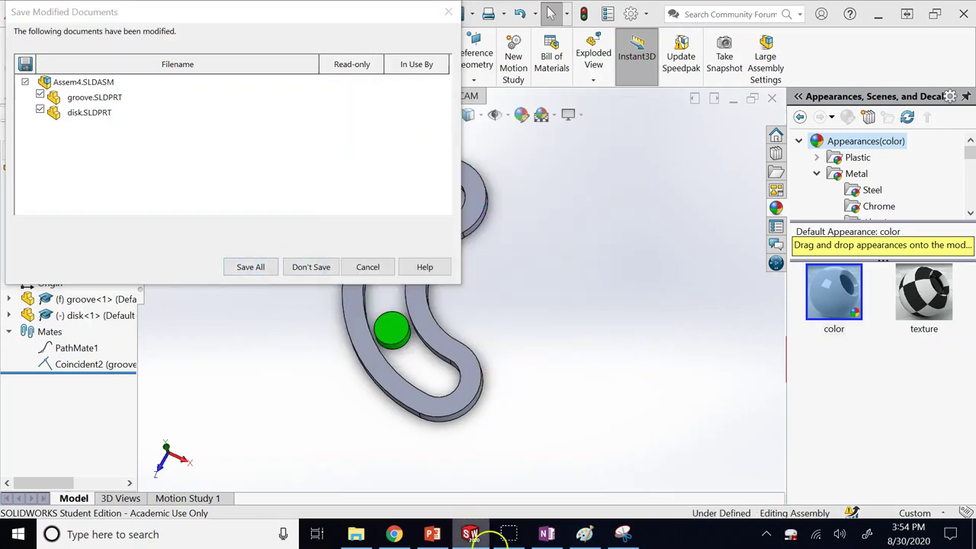
Switch to the PowerPoint presentation and review the list of mate types on the Mechanical Mates slide.
click(435, 536)
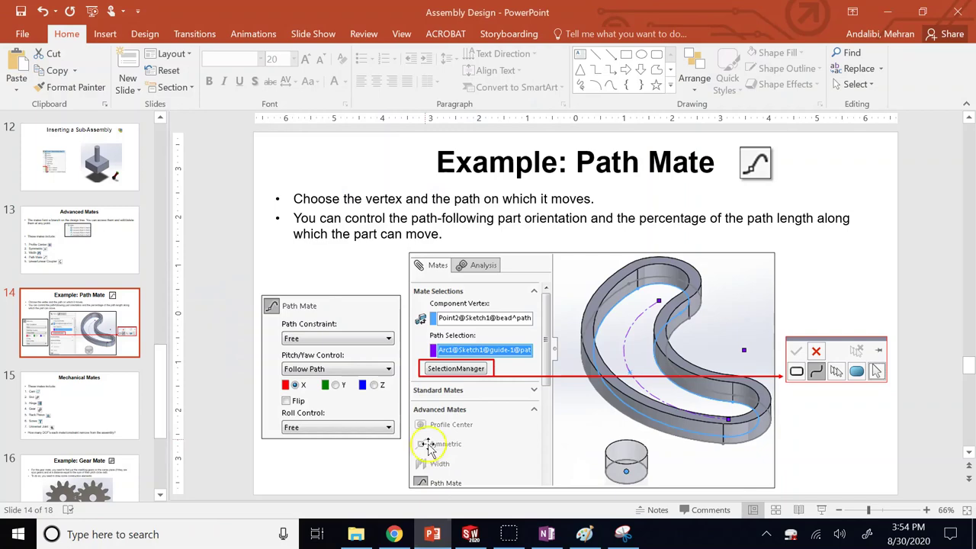
click(95, 403)
click(463, 321)
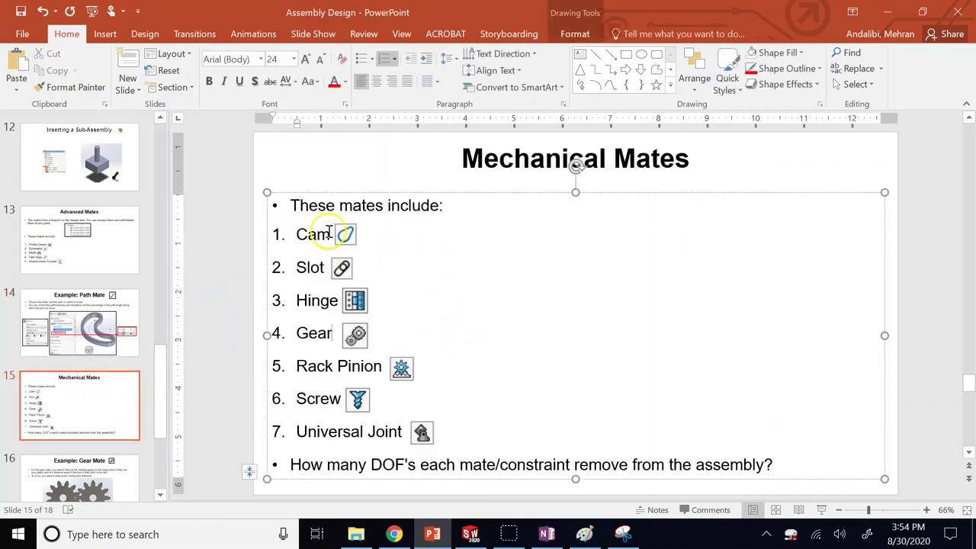
click(383, 366)
click(342, 340)
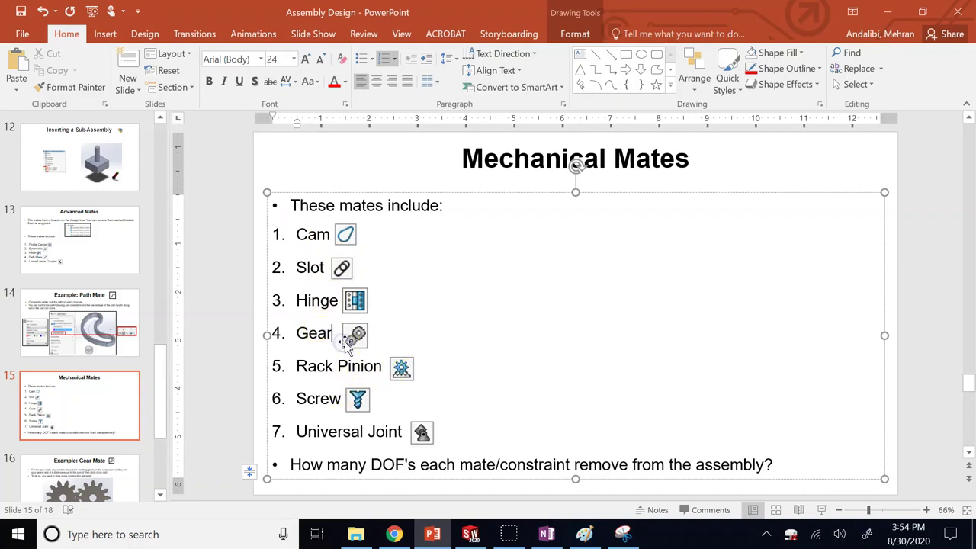
click(400, 369)
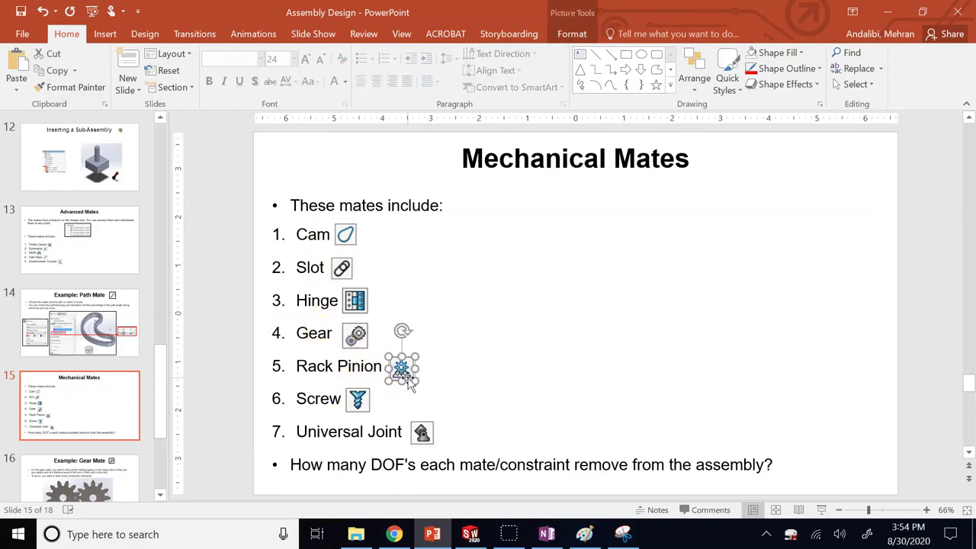
click(362, 334)
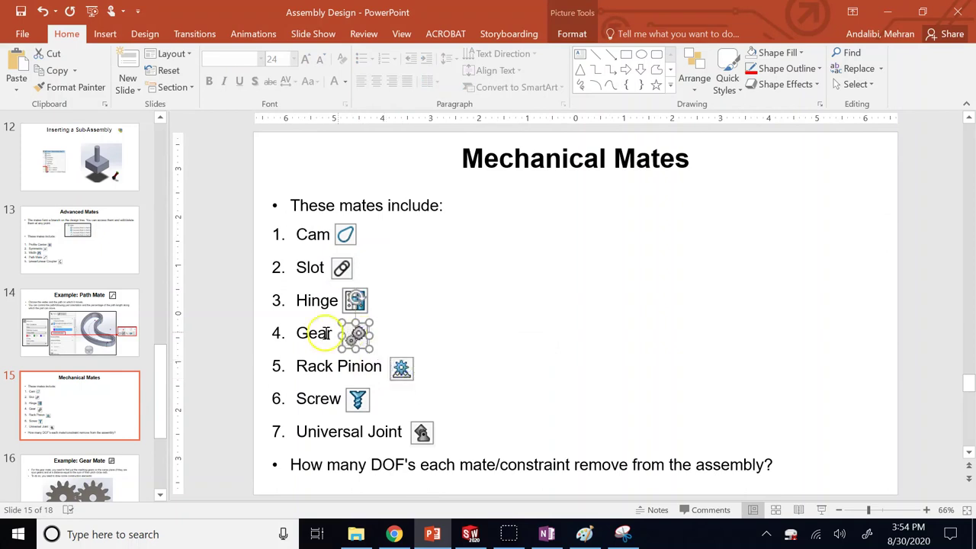
click(329, 389)
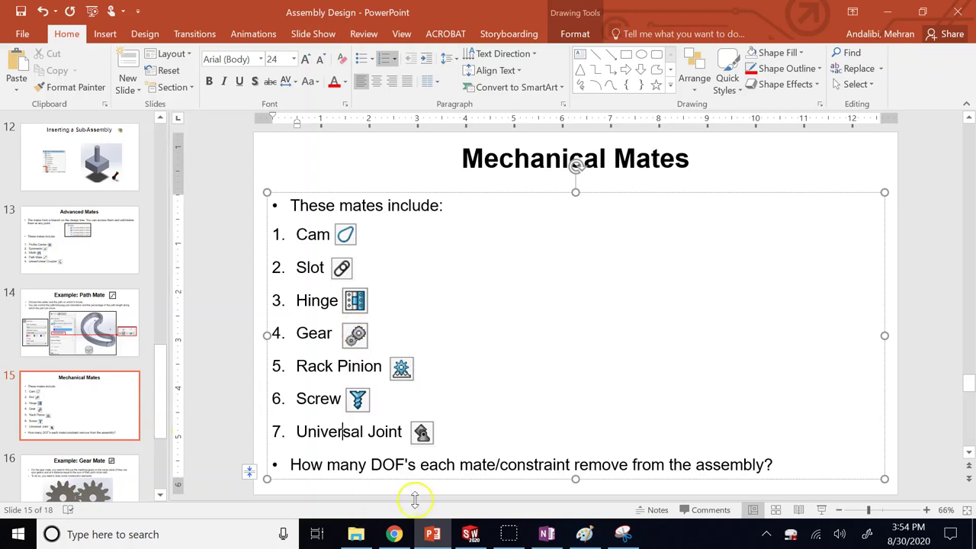
Switch back to SOLIDWORKS and create a new assembly document.
click(471, 534)
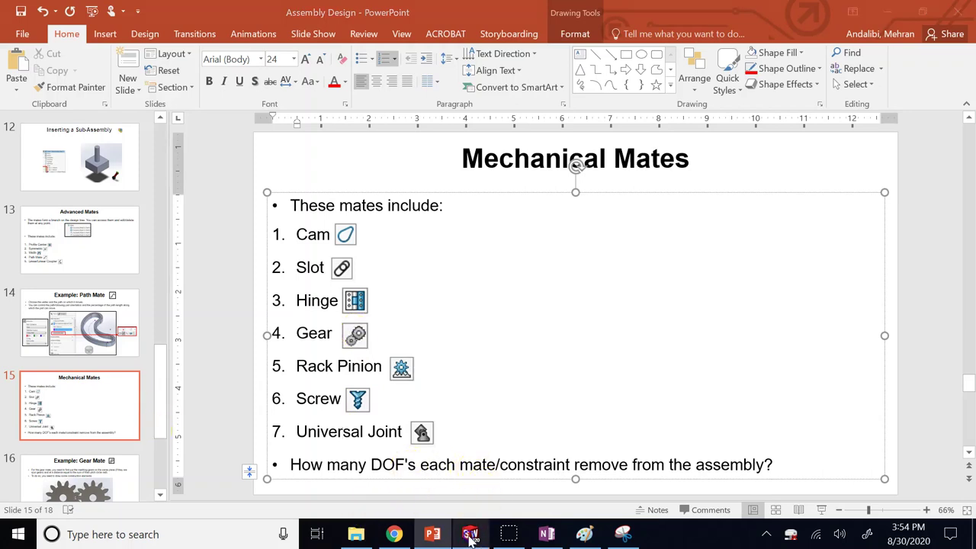
click(260, 14)
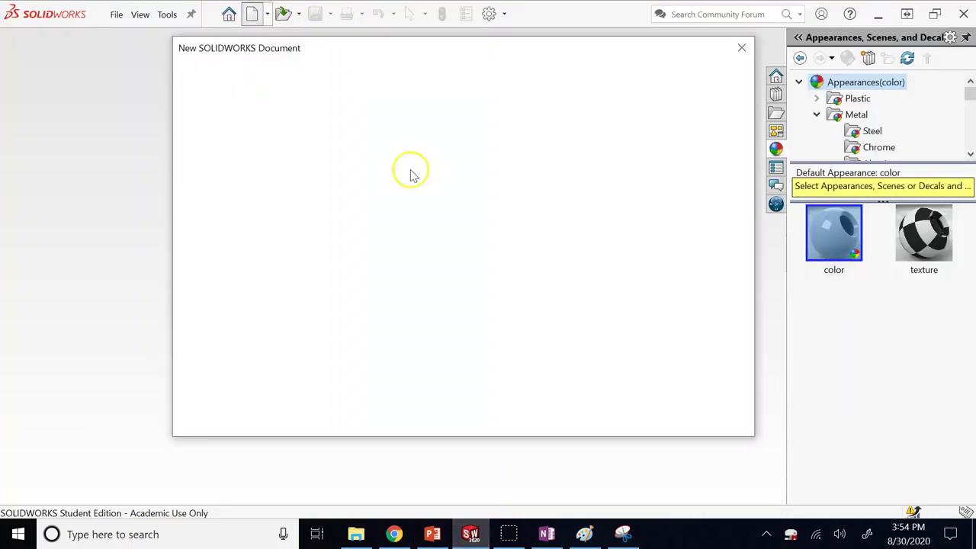
click(488, 184)
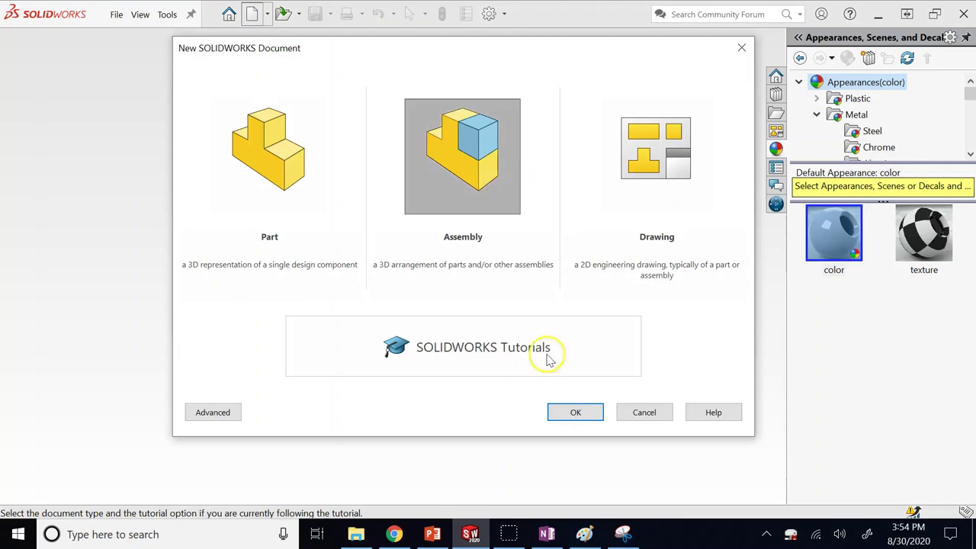
click(575, 412)
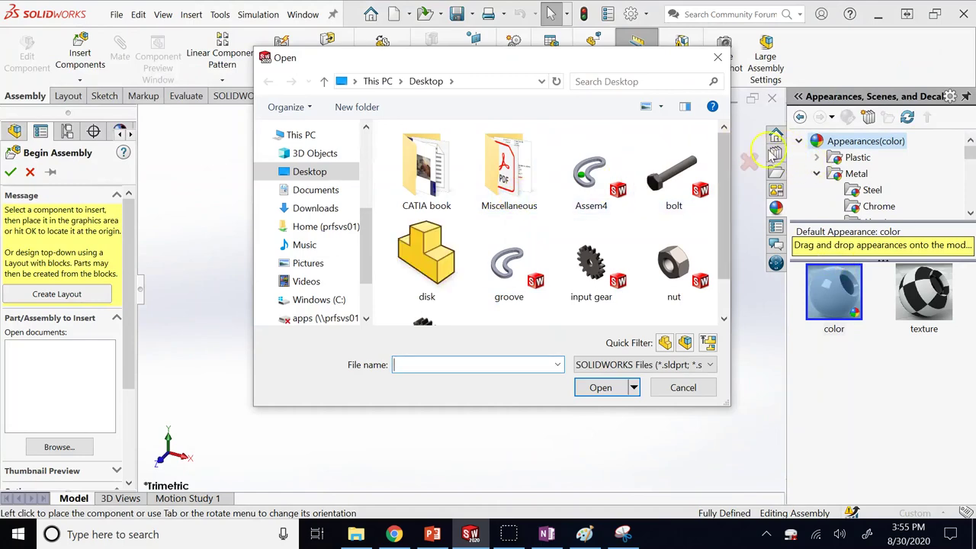
Insert the bolt from the Desktop as the first component, and place the nut near the free end of its shank.
click(671, 177)
click(619, 387)
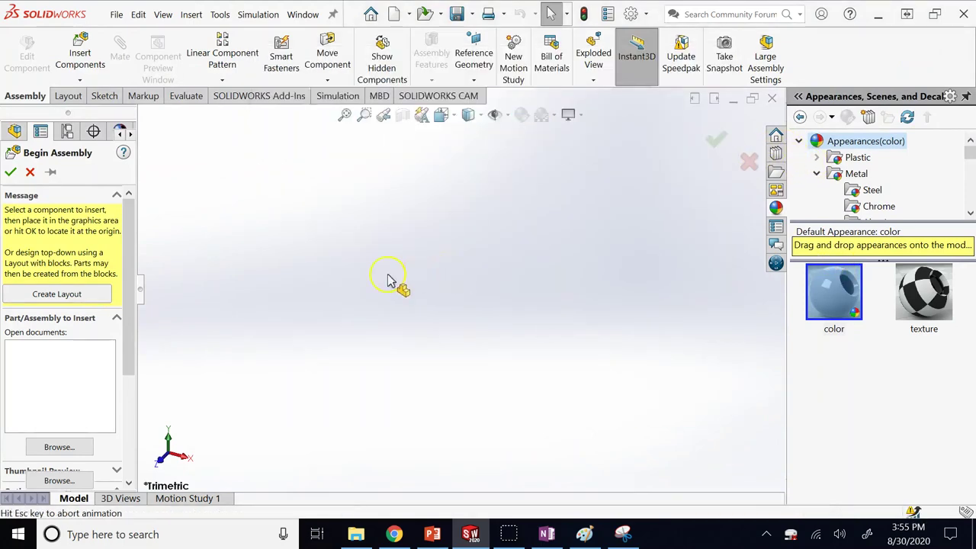
click(402, 296)
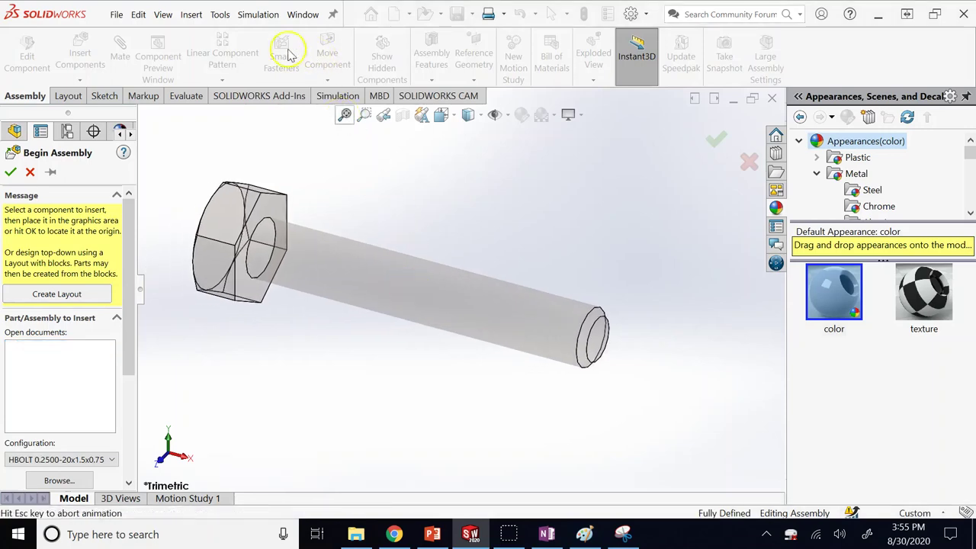
click(98, 57)
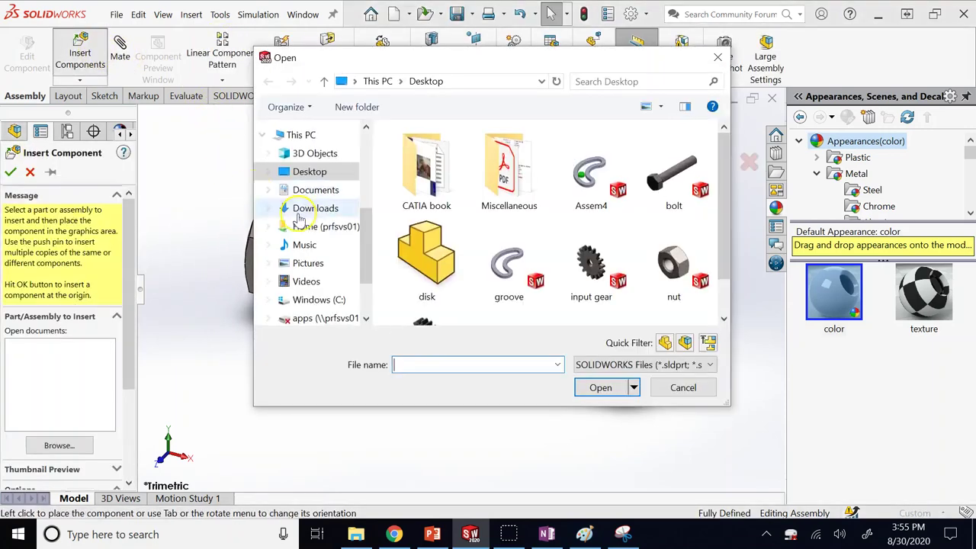
click(671, 256)
click(614, 389)
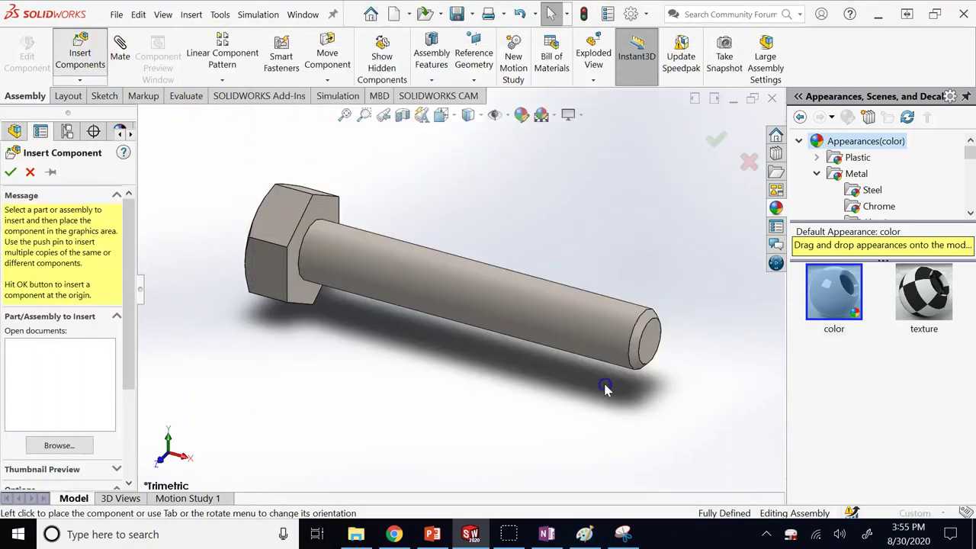
click(635, 225)
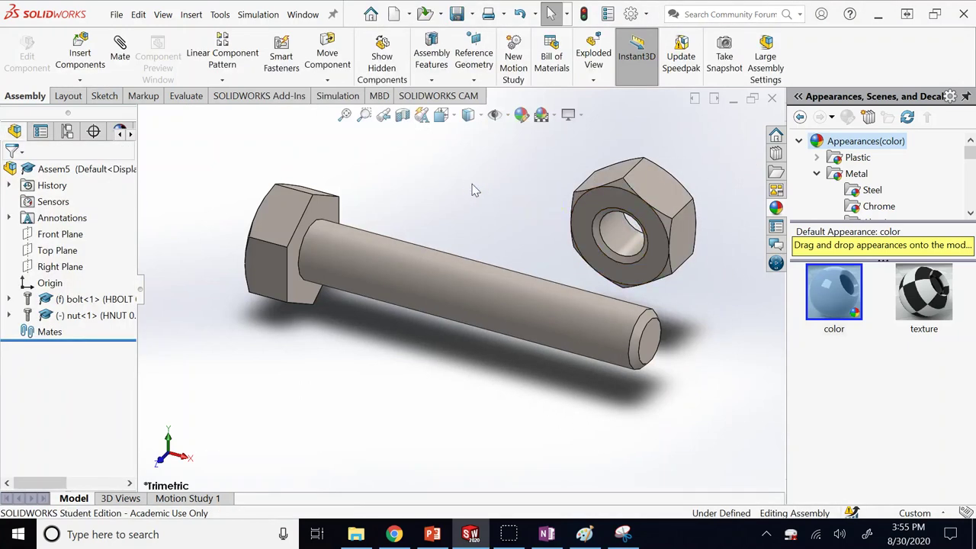
Add a Concentric mate between the nut's hole and the bolt's shank without locking rotation, and close the Mate command.
click(612, 233)
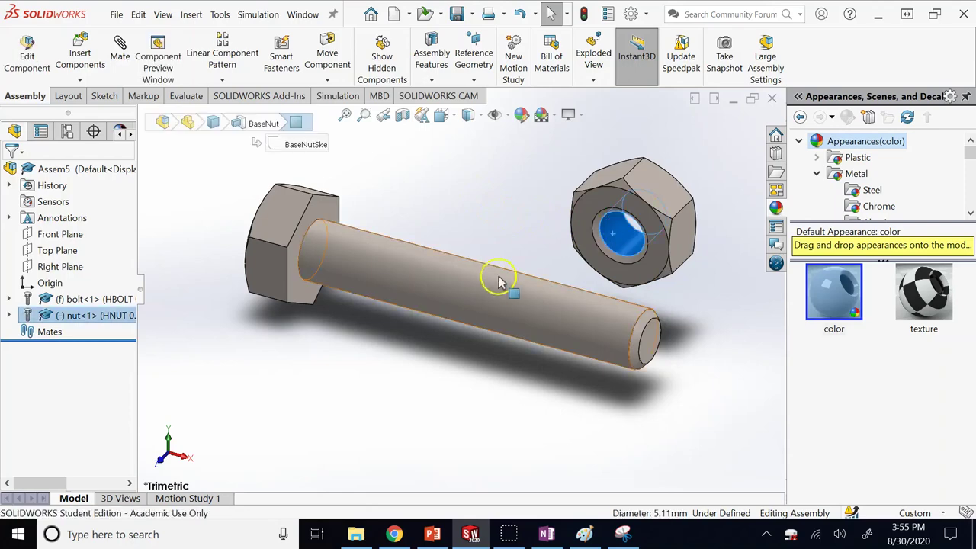
ctrl+click(396, 270)
click(120, 49)
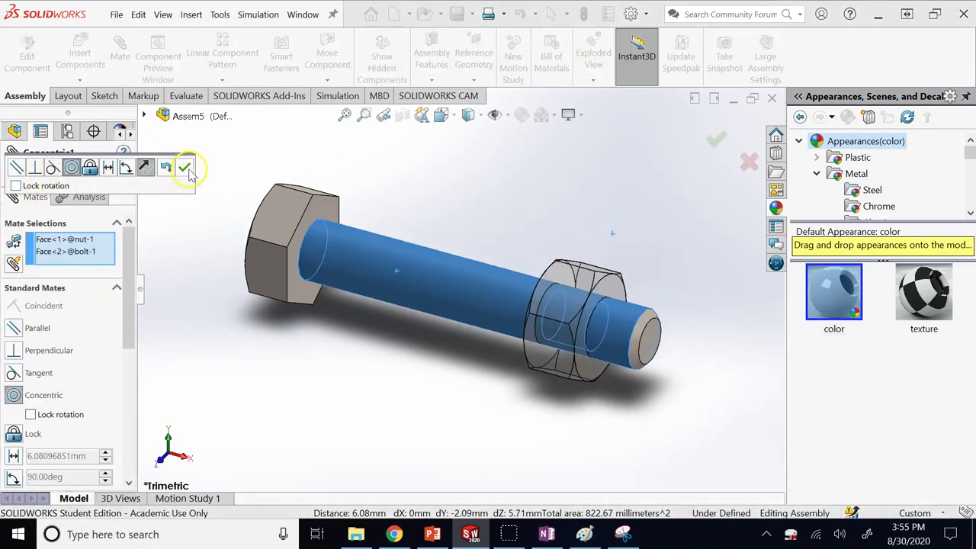
click(184, 167)
click(10, 171)
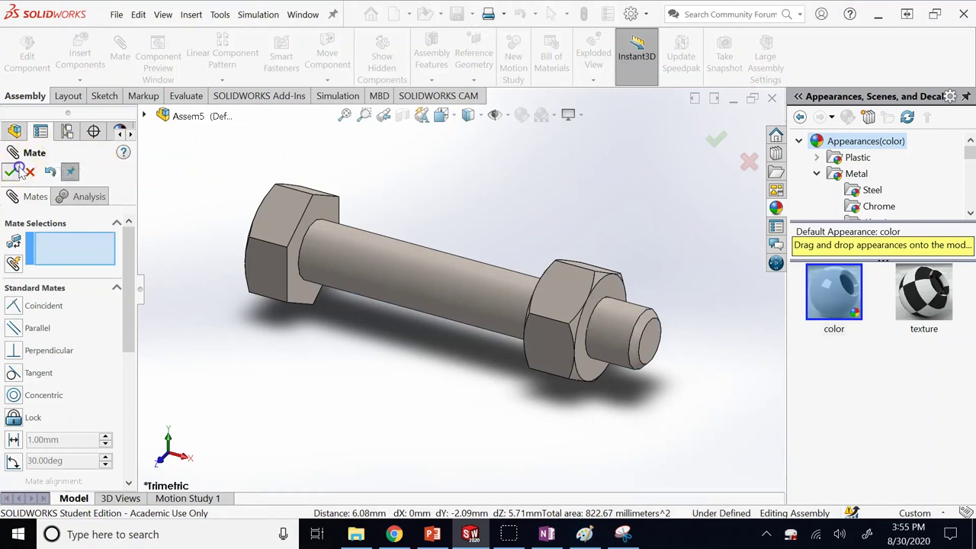
Slide and rotate the nut along the bolt to examine its remaining freedom of motion.
drag(554, 304, 462, 299)
click(473, 208)
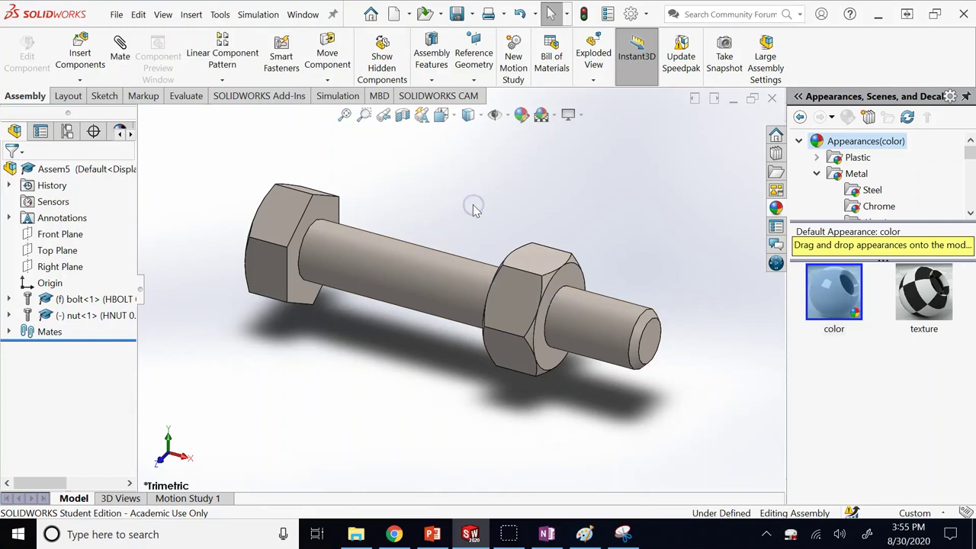
click(118, 299)
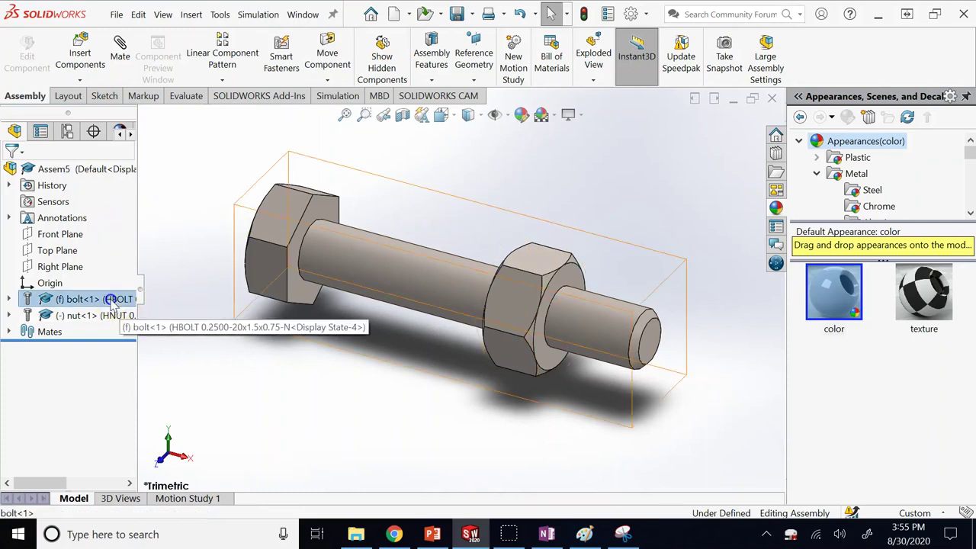
drag(529, 305, 568, 259)
drag(554, 319, 559, 280)
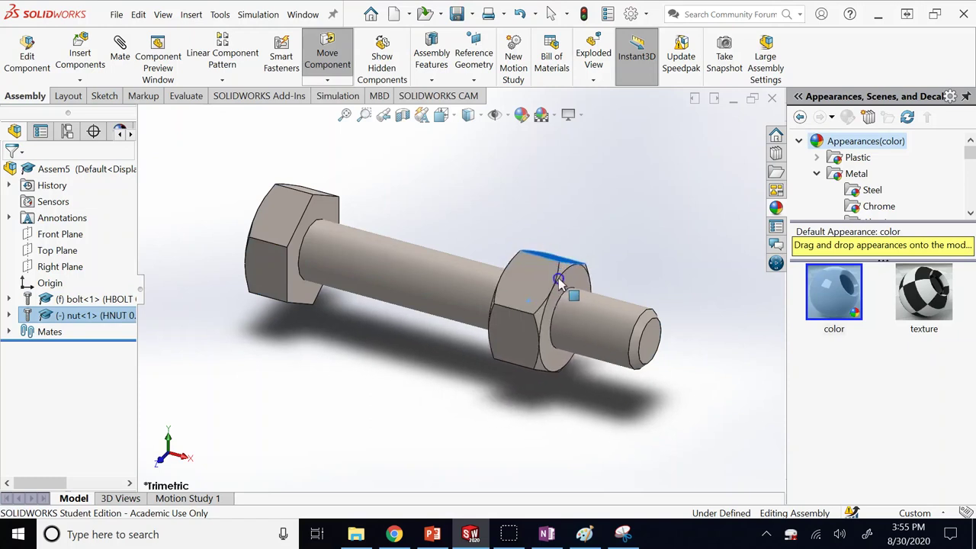
drag(534, 334, 493, 272)
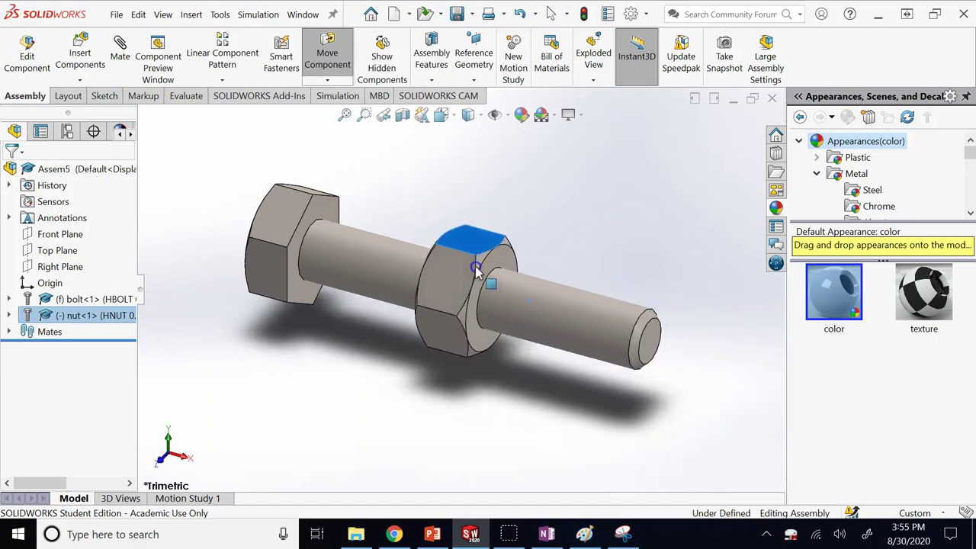
click(554, 171)
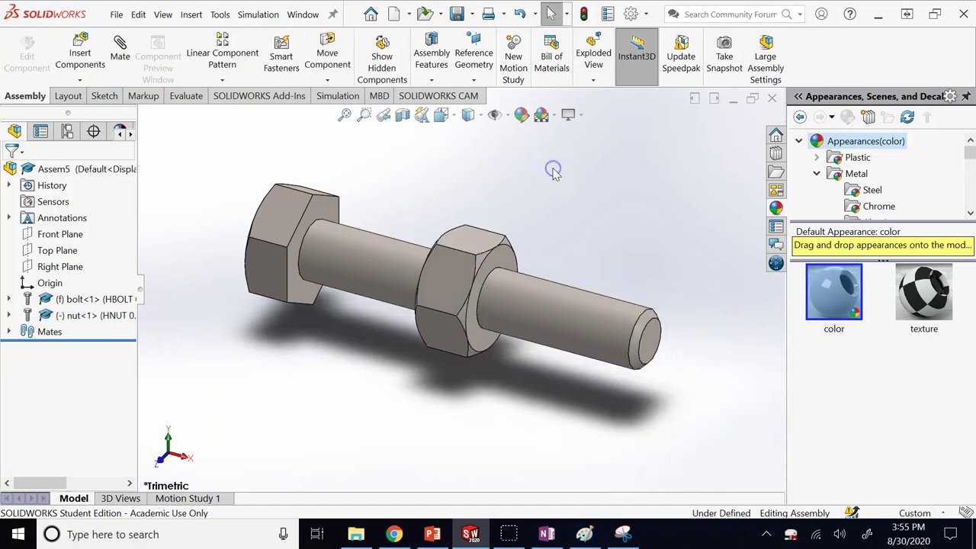
Try to add a Screw mechanical mate between the nut and the bolt with a Distance/revolution of 6.35 mm.
click(120, 47)
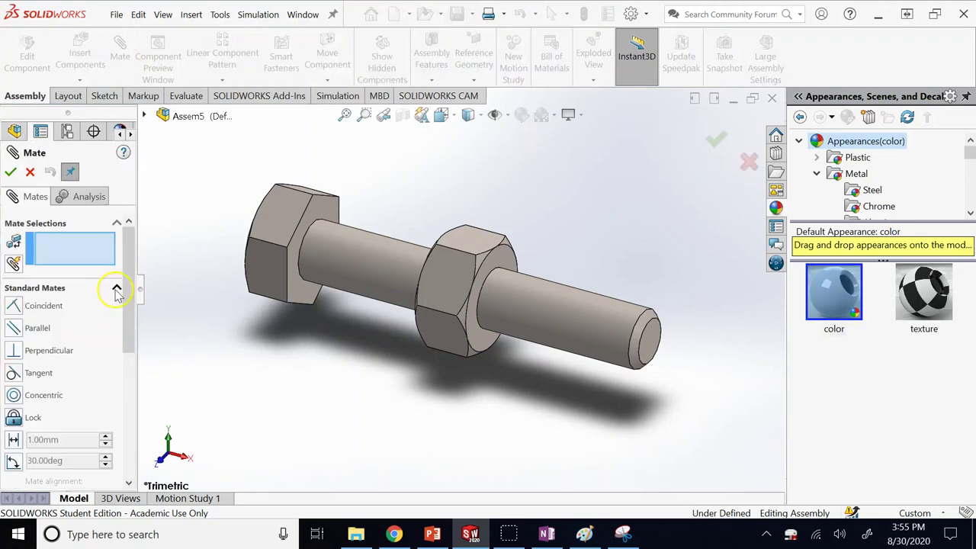
click(116, 290)
click(116, 329)
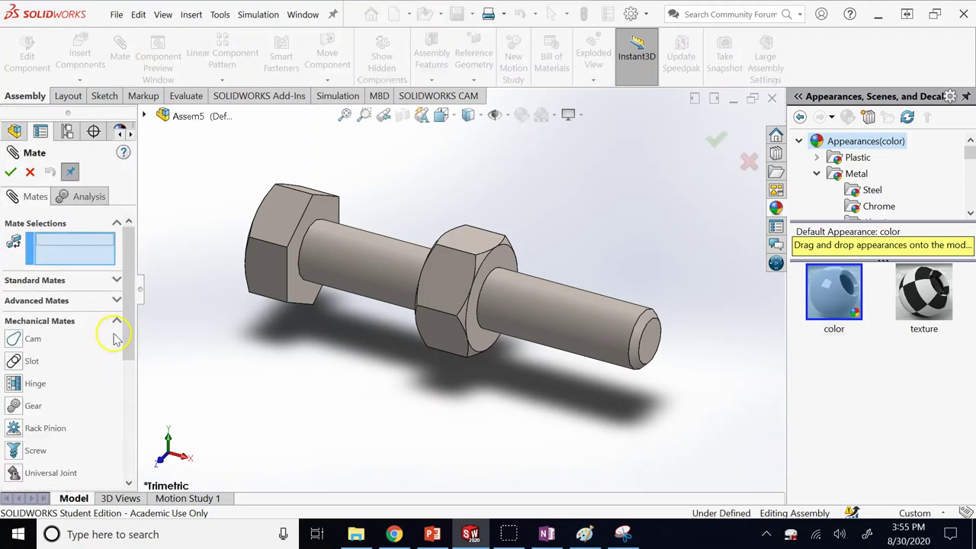
click(21, 451)
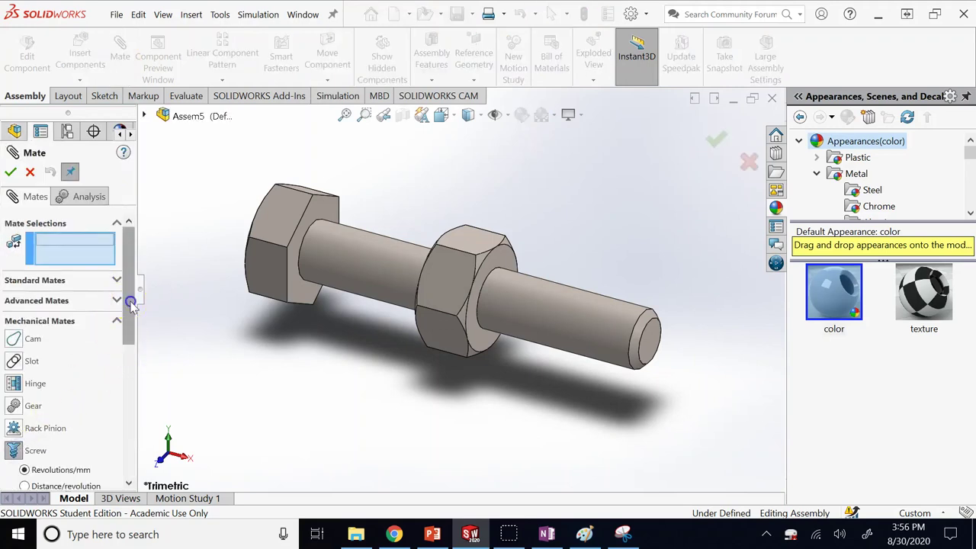
drag(131, 303, 130, 382)
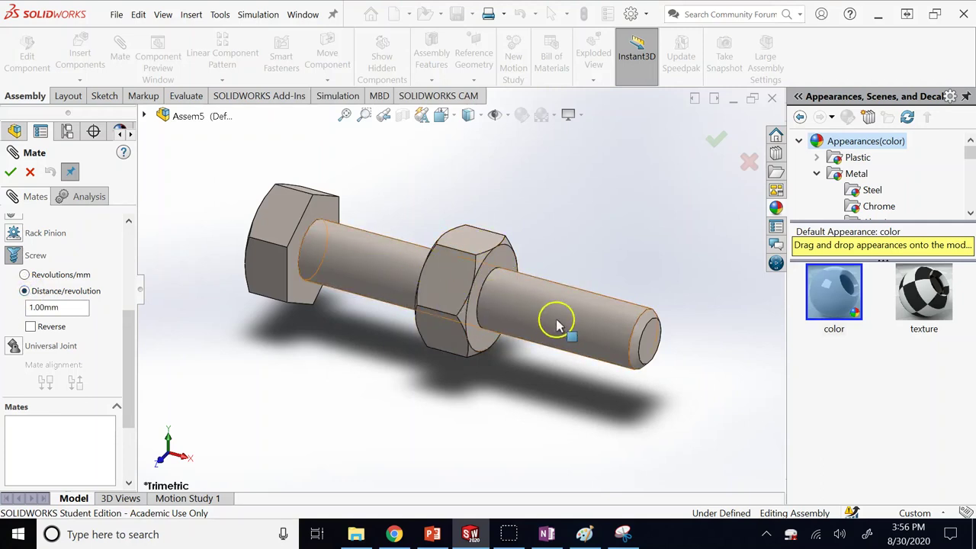
click(484, 289)
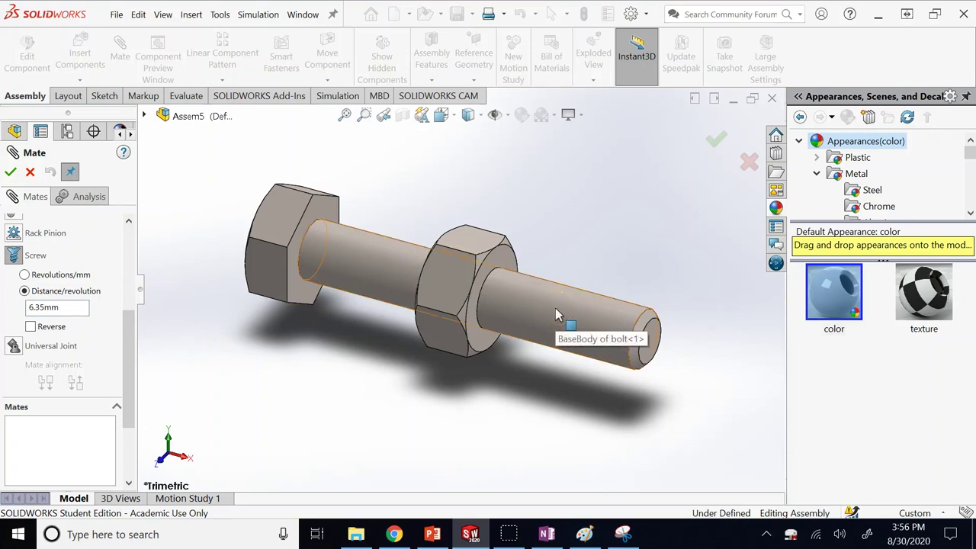
click(526, 322)
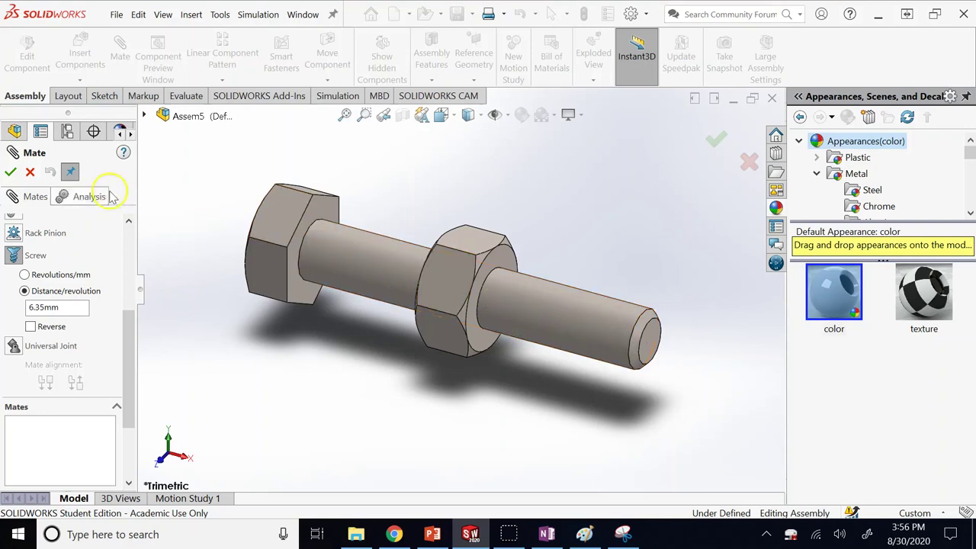
click(12, 172)
click(340, 455)
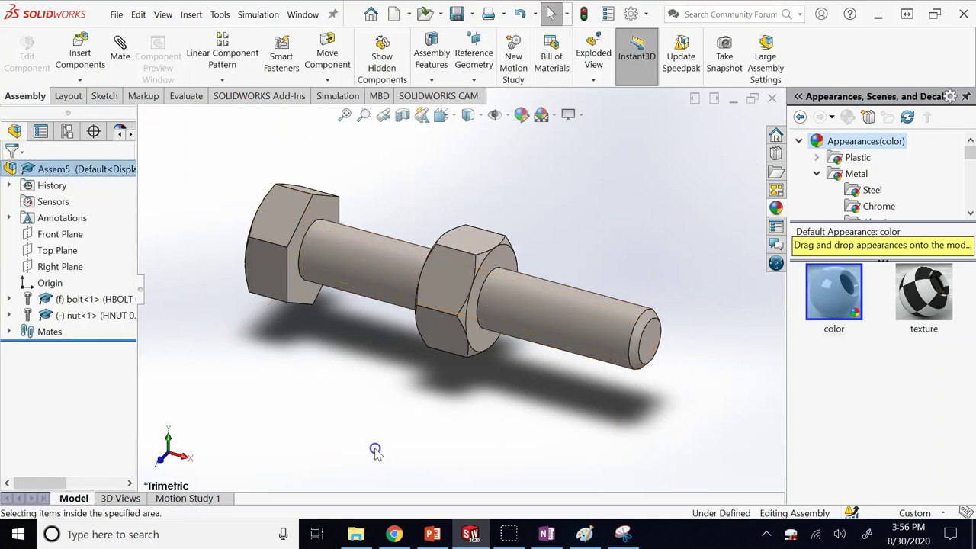
Move the nut to test its motion on the bolt, and list the assembly's mates.
click(440, 285)
drag(440, 285, 444, 348)
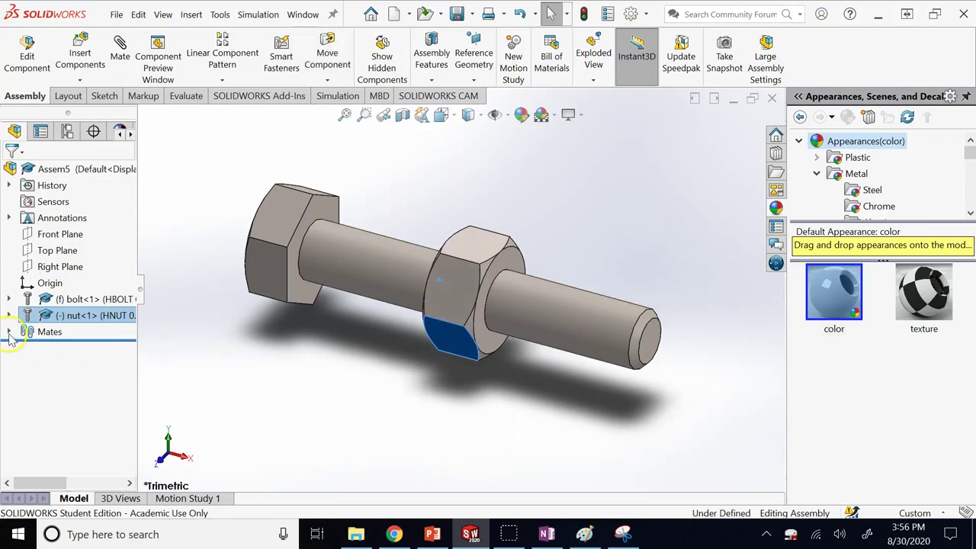
click(382, 383)
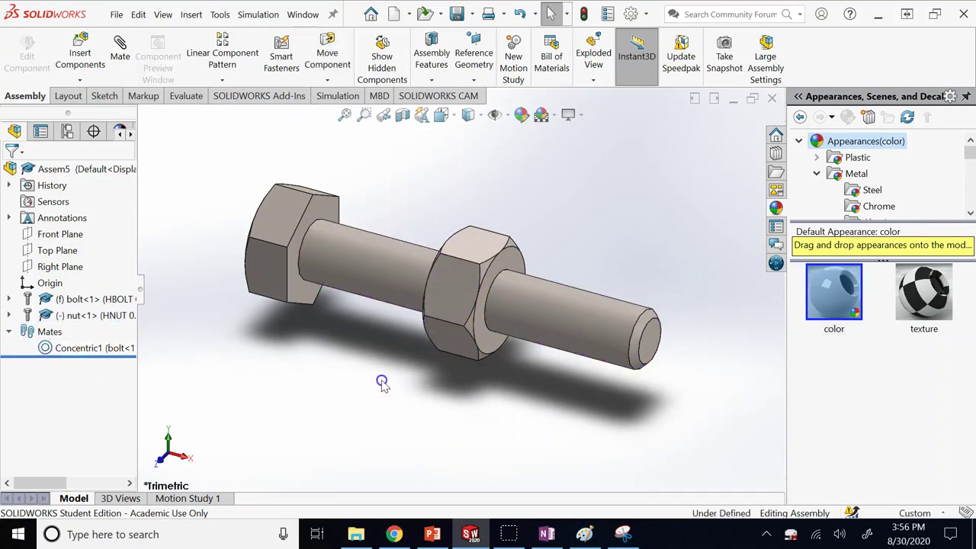
Add a Screw mechanical mate between the bolt's shank and the nut's hole edge with a Distance/revolution of 0.25 in, and close the Mate command.
click(119, 47)
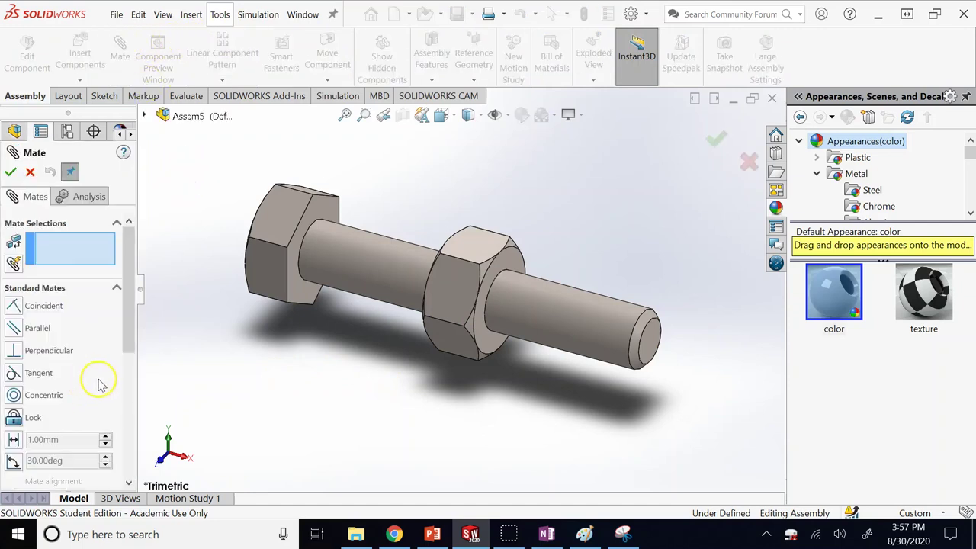
click(115, 287)
click(116, 329)
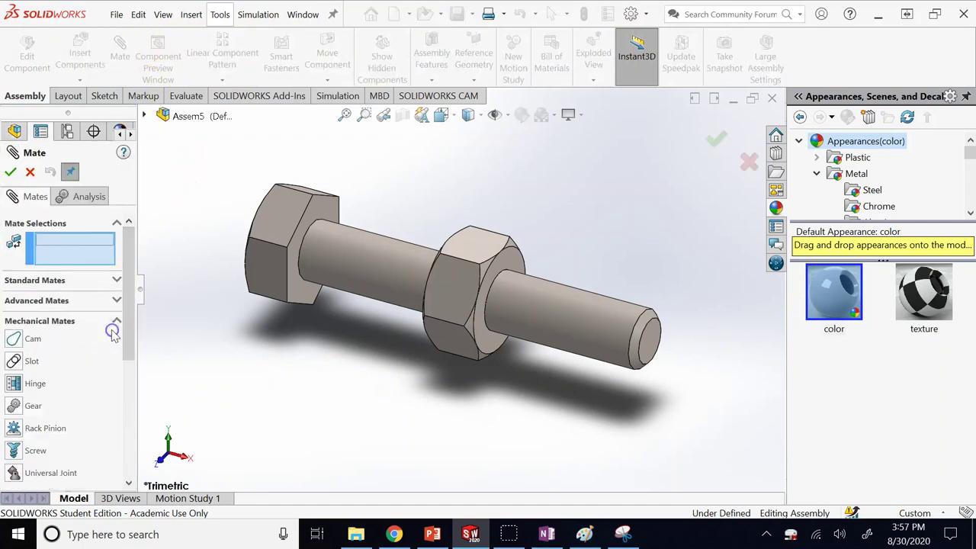
click(15, 450)
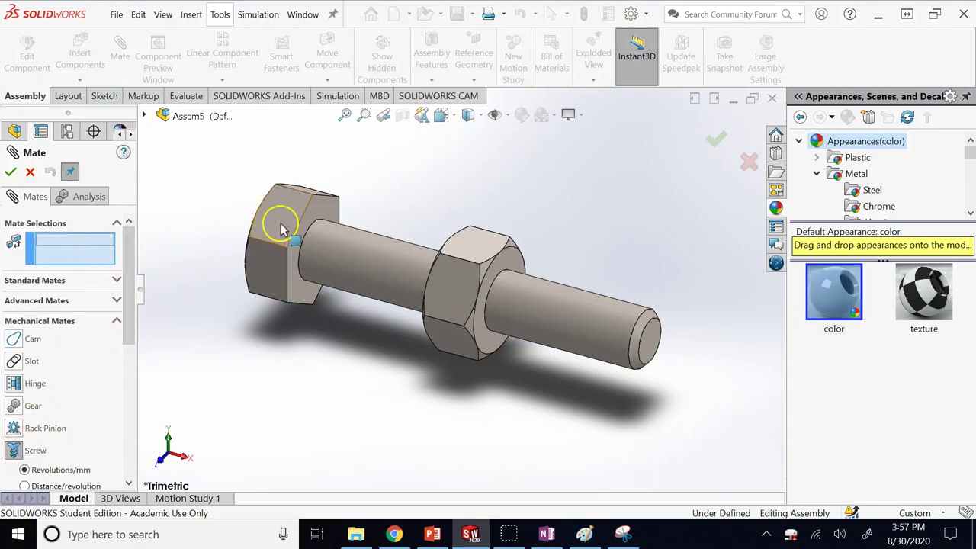
click(345, 243)
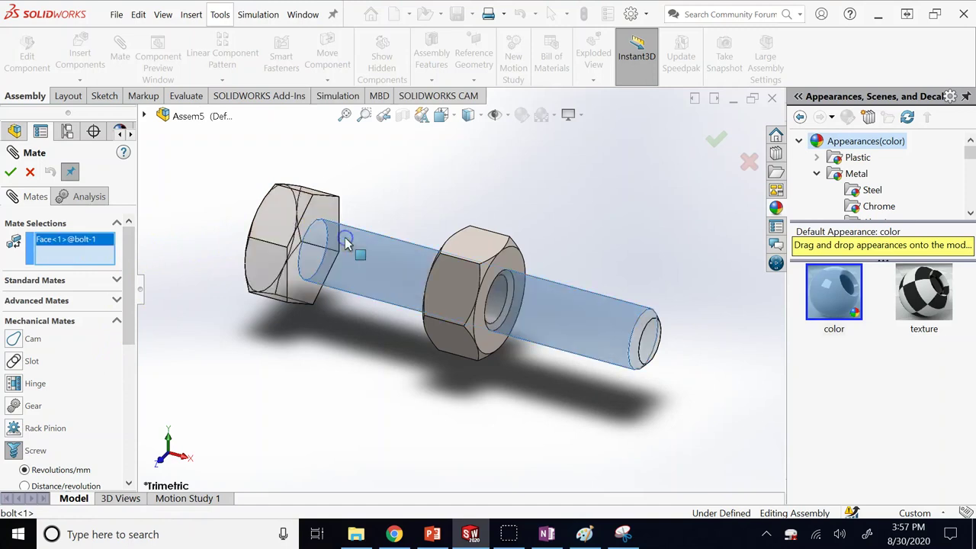
click(494, 328)
click(239, 341)
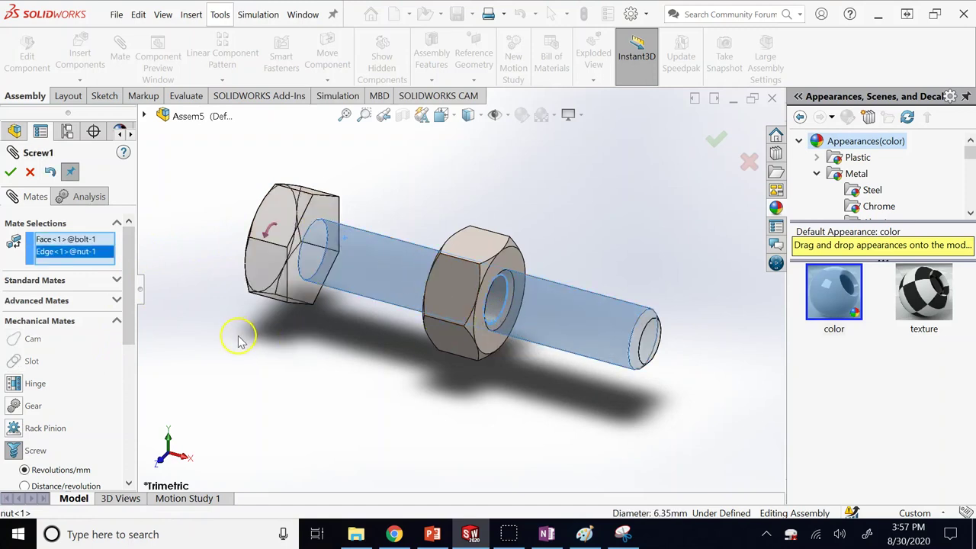
click(26, 486)
click(85, 433)
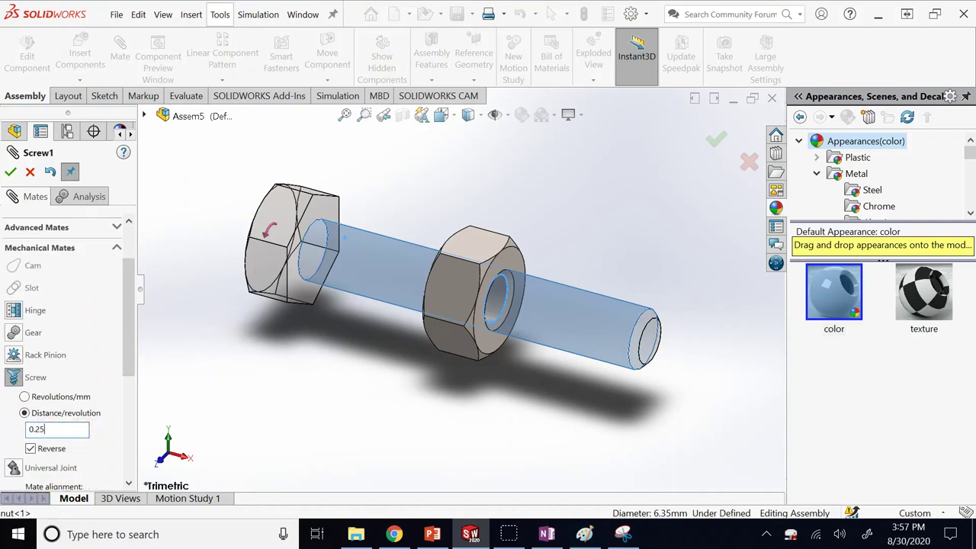
text(0.25in)
click(11, 173)
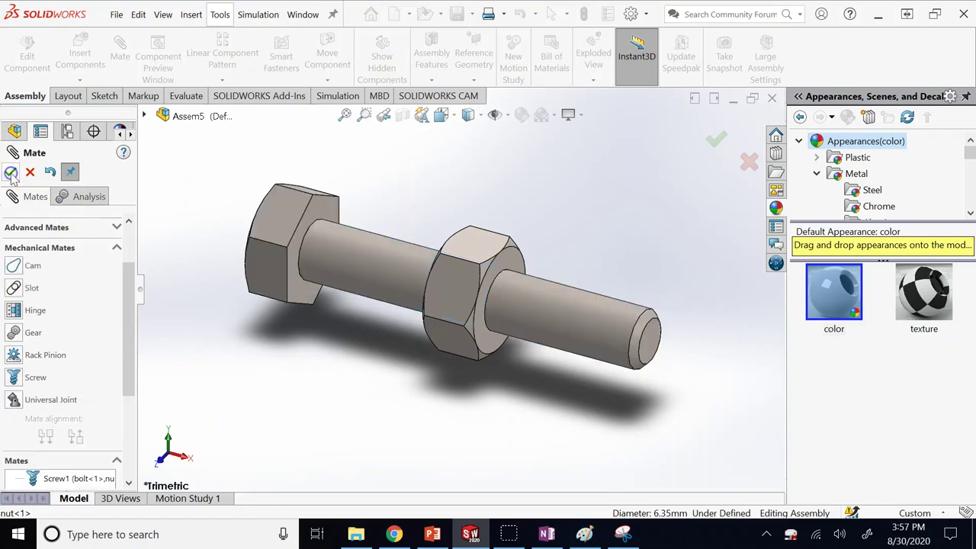
click(11, 173)
Highlight the new Screw mate and turn the nut along the bolt toward its free end to test the coupled motion.
click(48, 364)
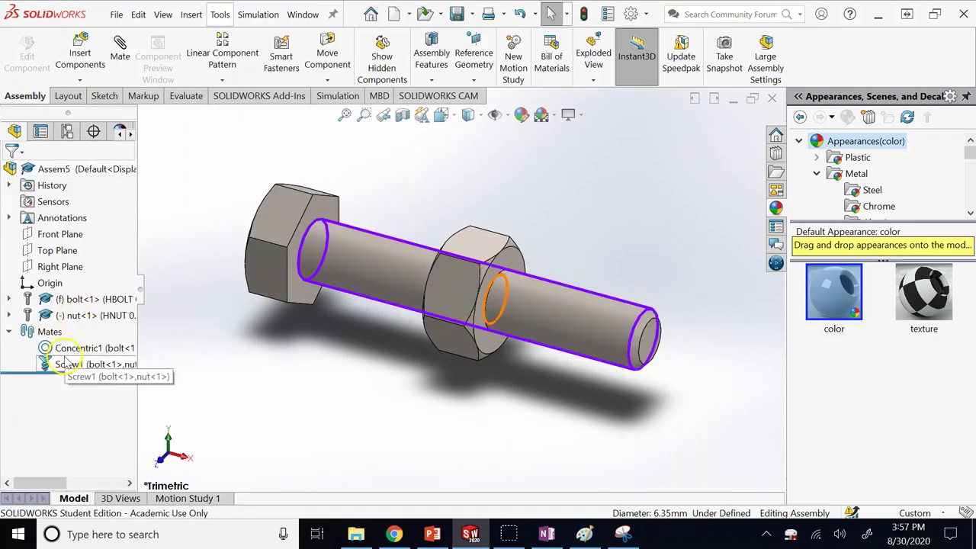
click(218, 364)
drag(425, 279, 514, 180)
click(507, 251)
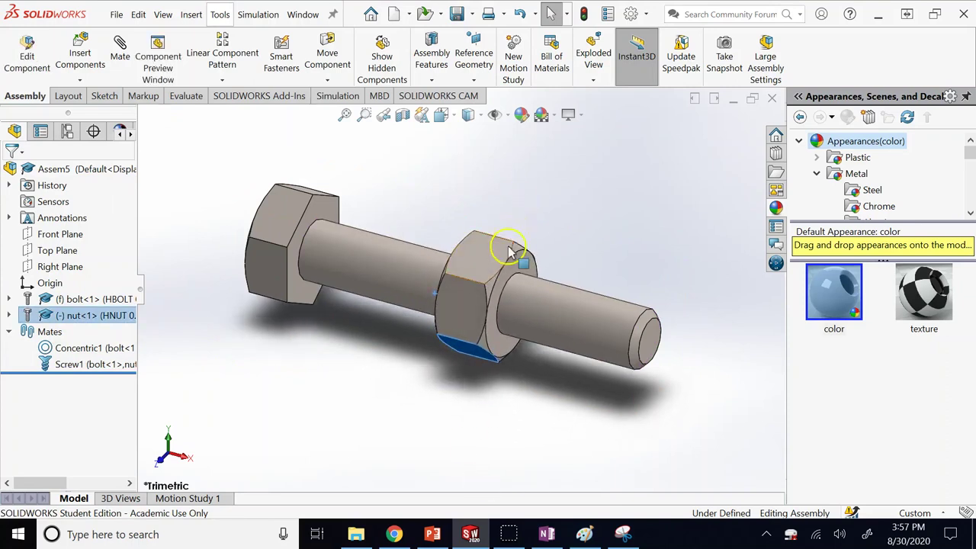
drag(483, 266, 564, 245)
click(584, 242)
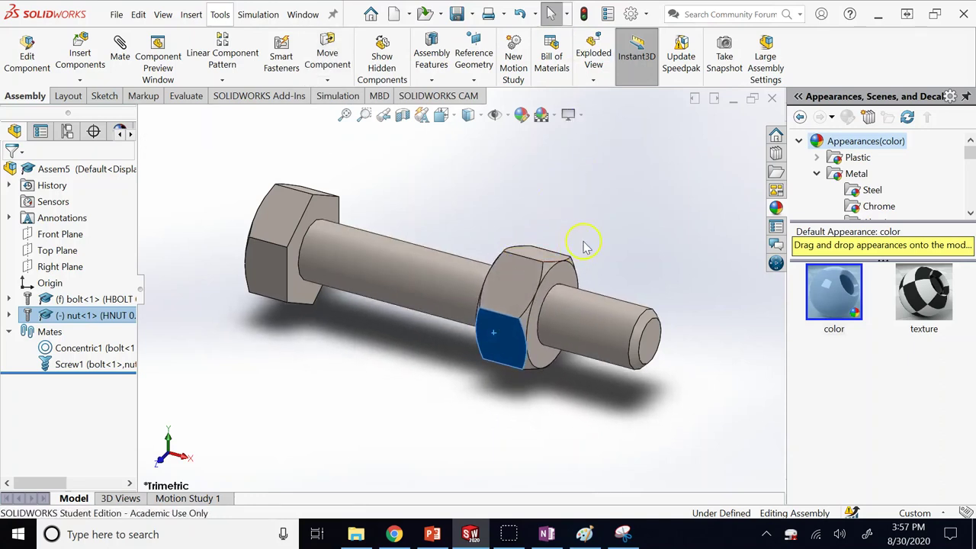
drag(519, 322, 632, 348)
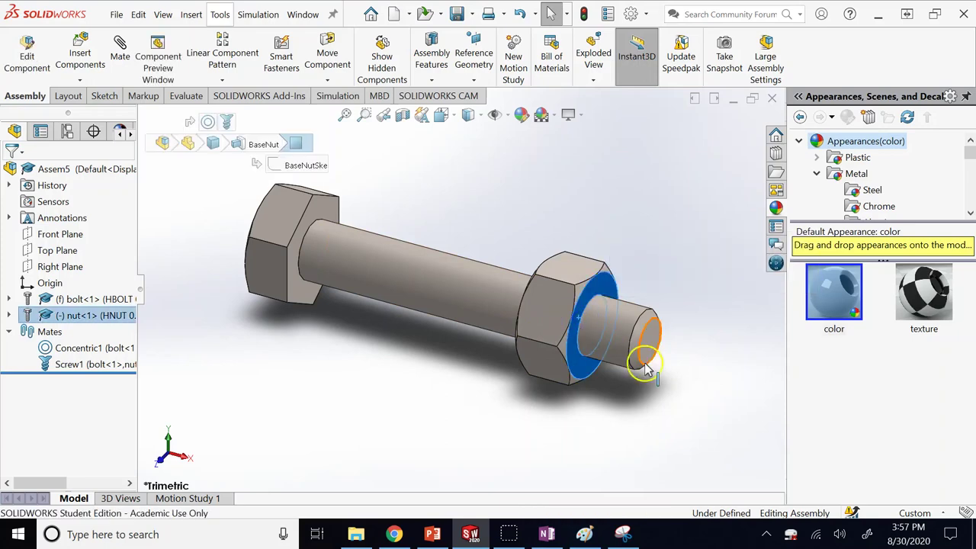
View the assembly from the Right and turn the nut until one of its hexagon's flats is horizontal.
click(620, 305)
key(space)
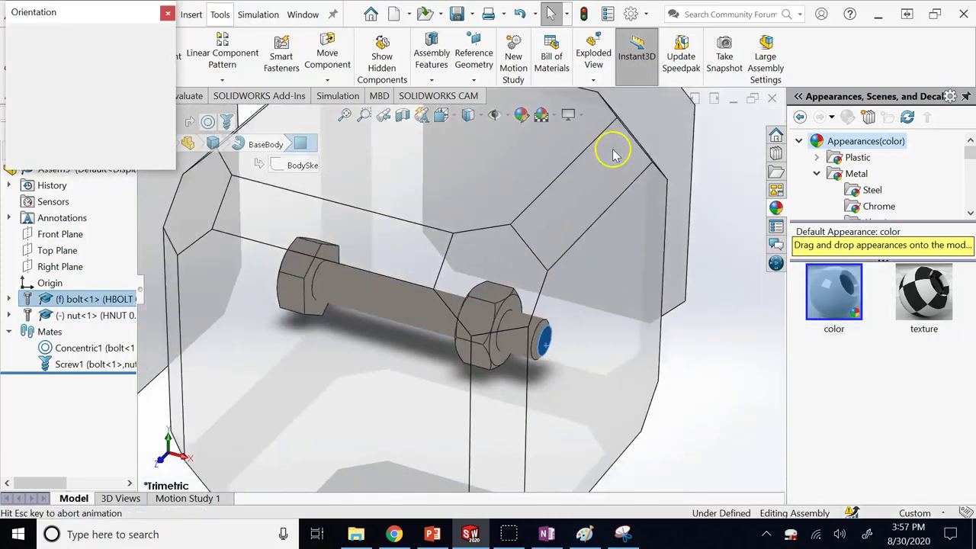
click(435, 348)
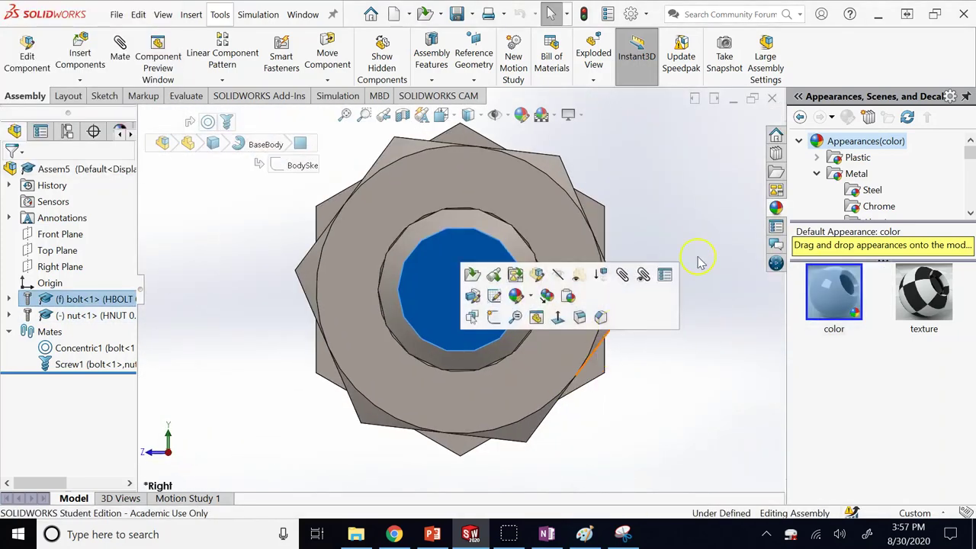
click(701, 236)
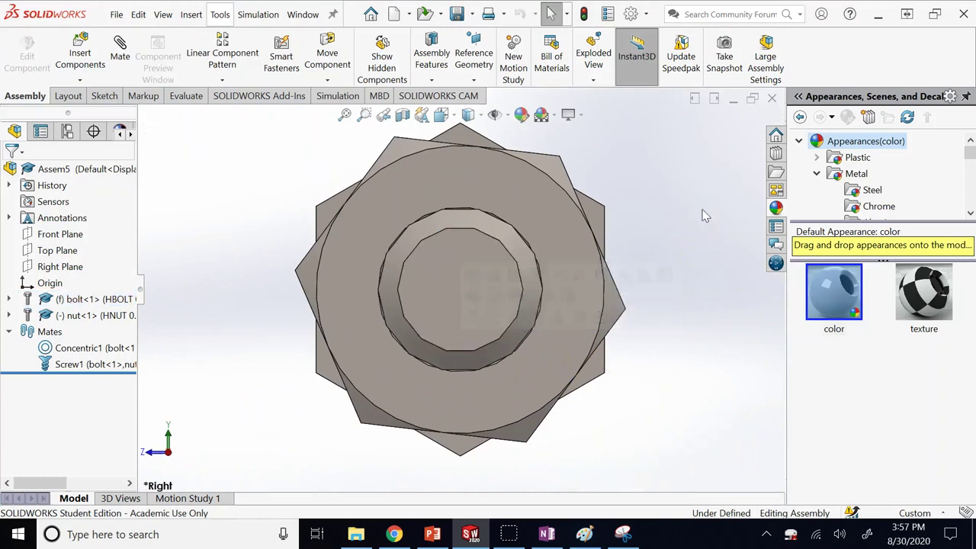
click(385, 158)
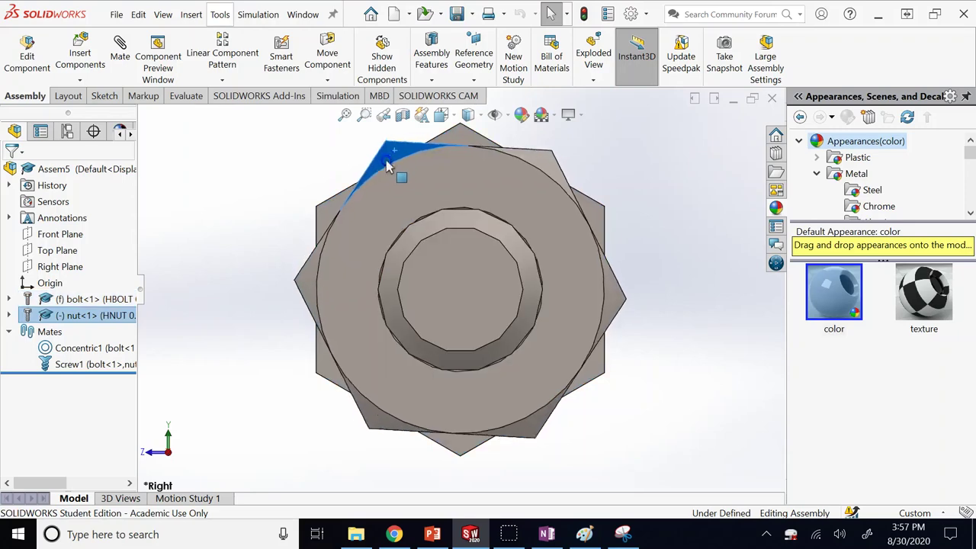
click(216, 164)
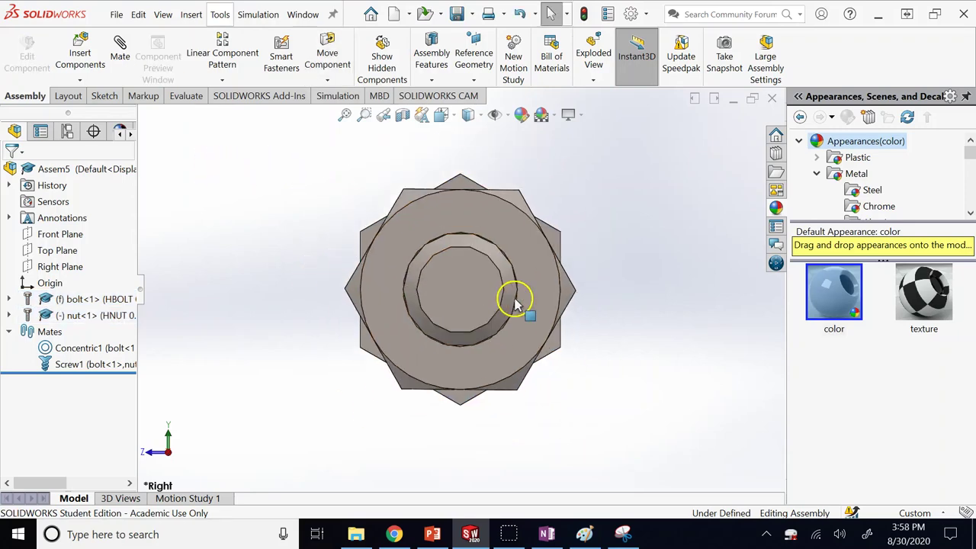
Measure the normal distance between the nut's outer face and the bolt's end face, and close the Measure tool.
key(Left)
key(Left)
key(Left)
key(Left)
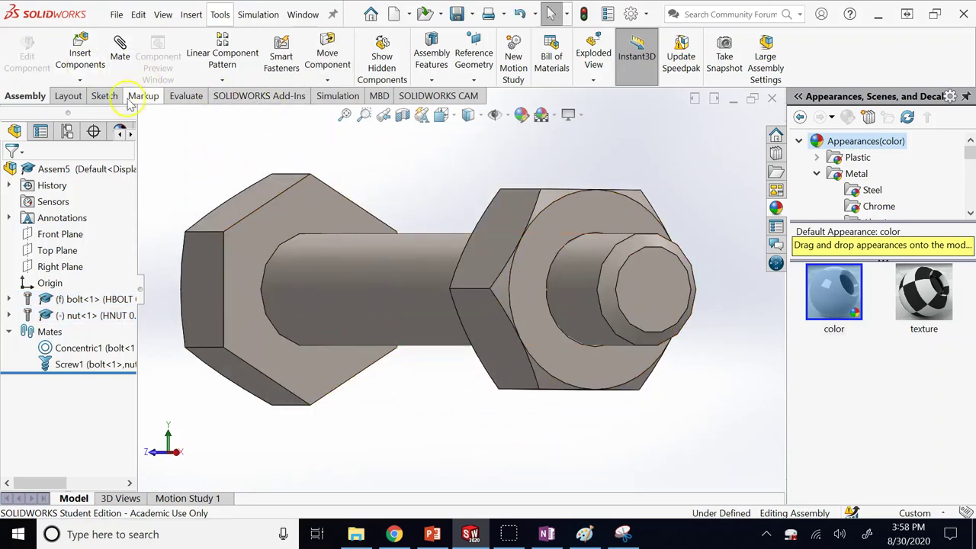
click(186, 95)
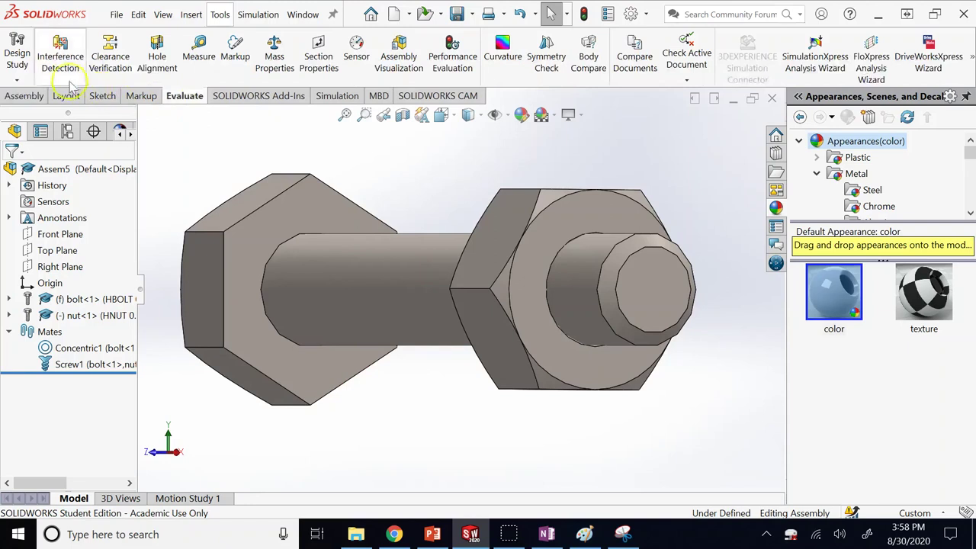
click(198, 50)
click(520, 260)
click(635, 281)
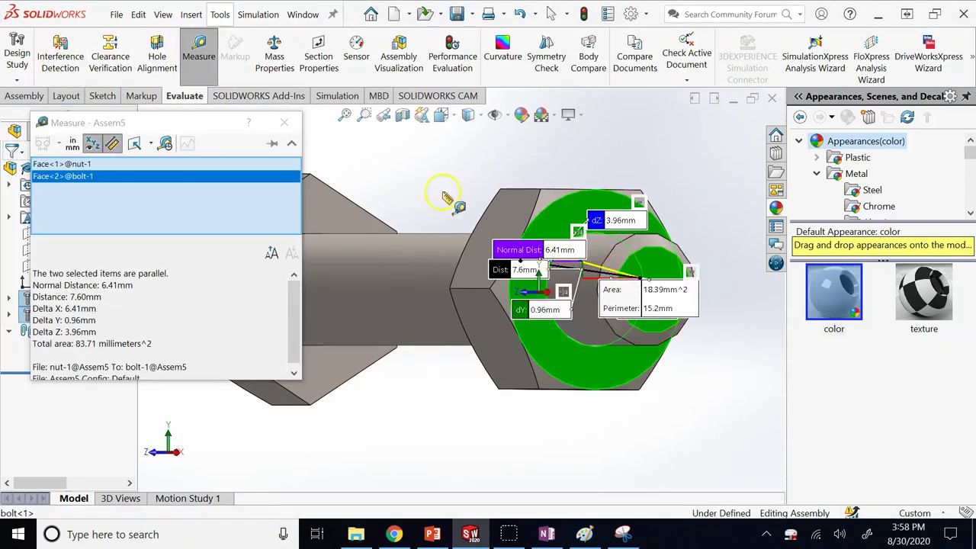
click(283, 124)
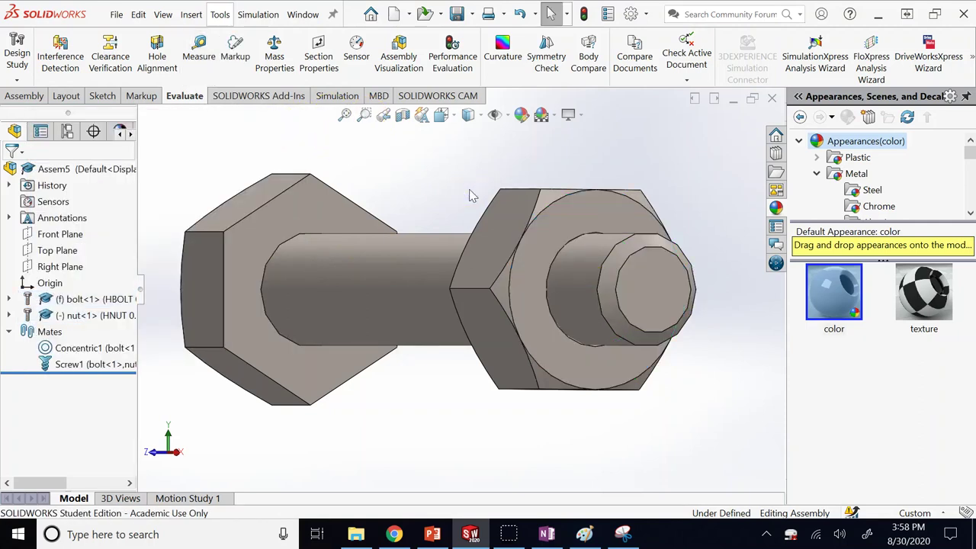
Turn the nut one full revolution on the bolt in the Right view and return to an isometric view.
key(ctrl+4)
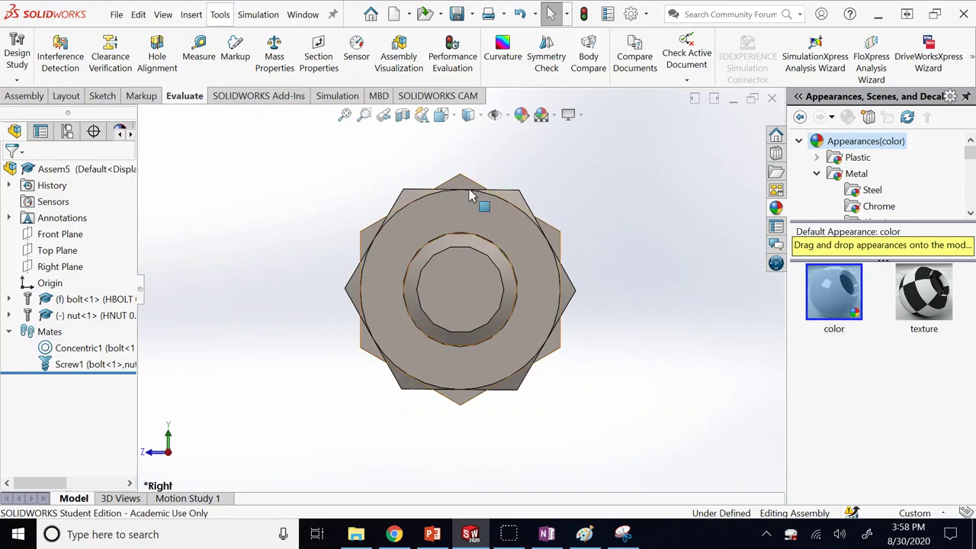
click(402, 190)
drag(401, 191, 411, 209)
key(ctrl+7)
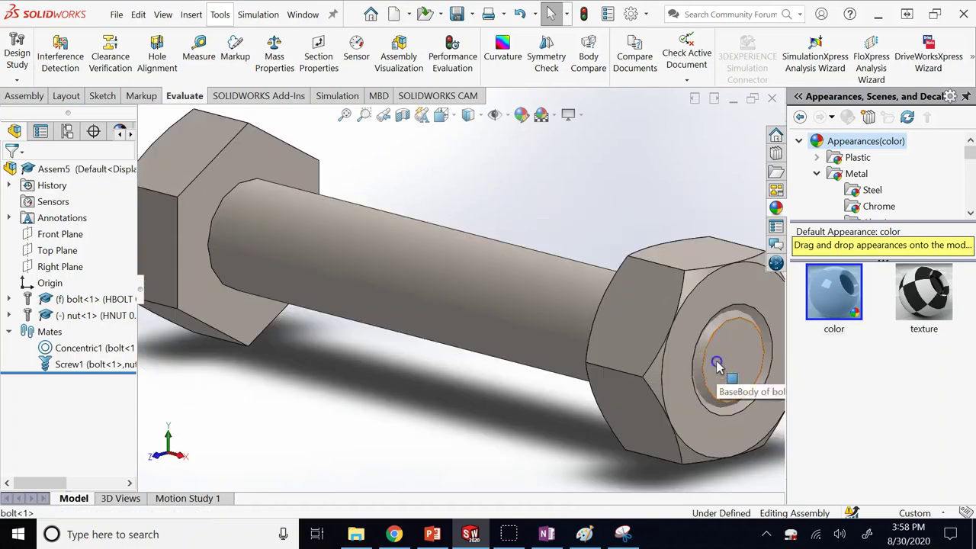
Measure the distance between the bolt's end face and the nut's outer face again after the full revolution.
click(716, 359)
click(198, 50)
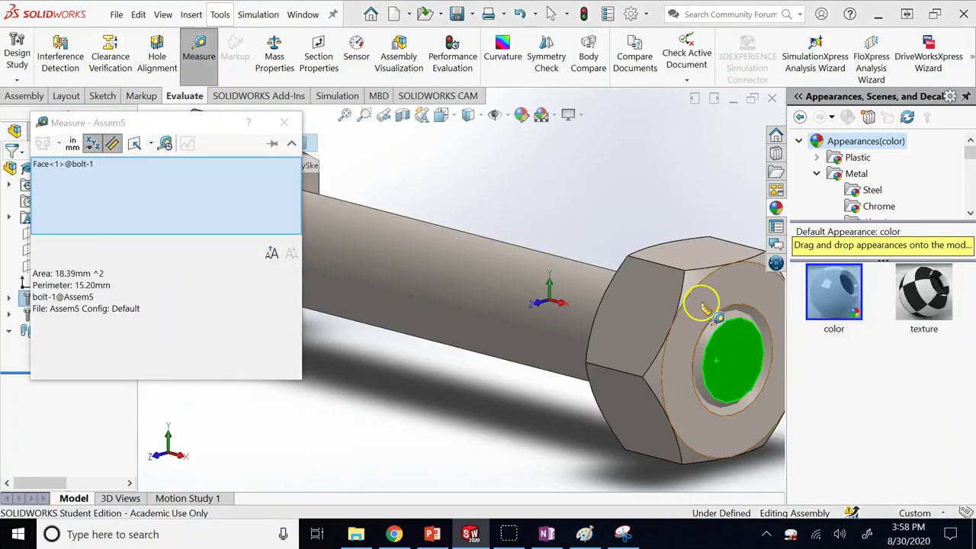
click(699, 298)
scroll(751, 385, up, 2)
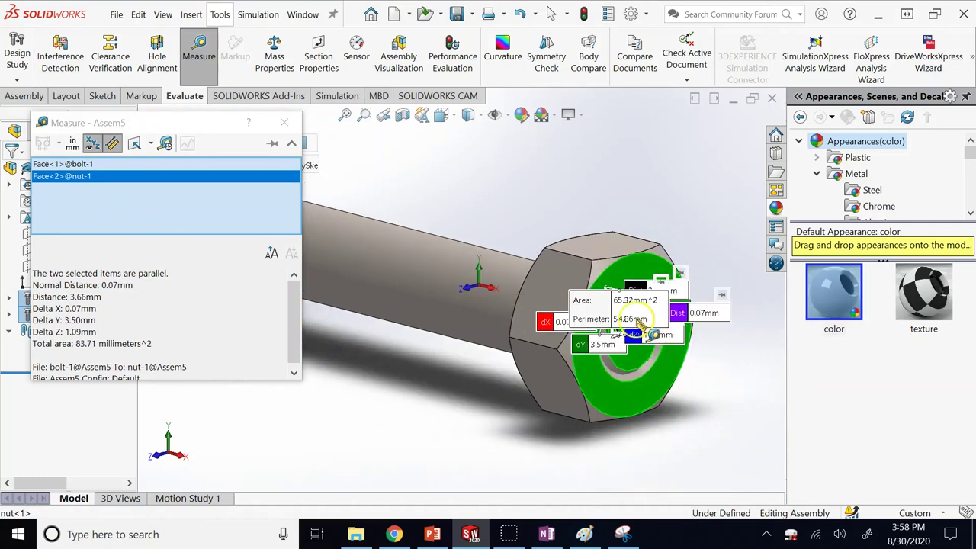
scroll(683, 336, down, 3)
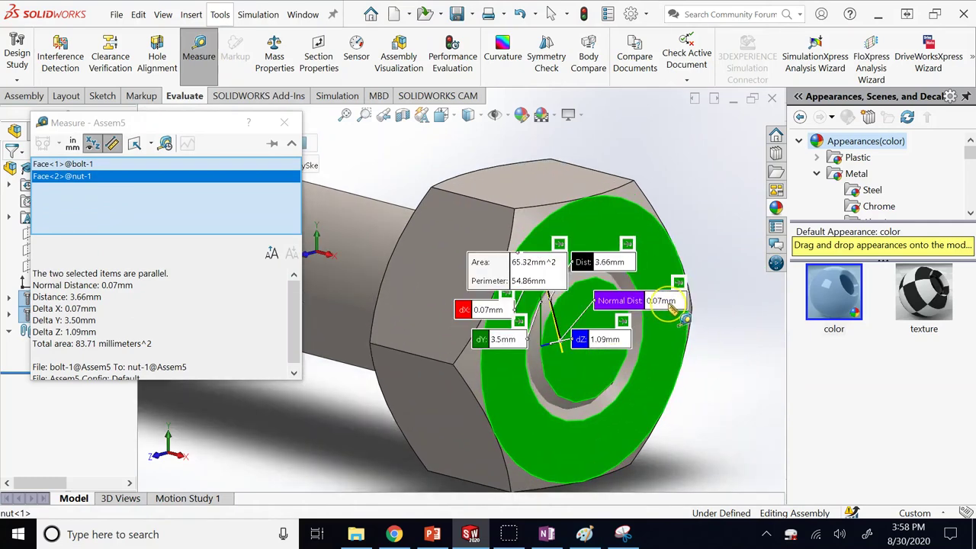
click(284, 122)
key(Escape)
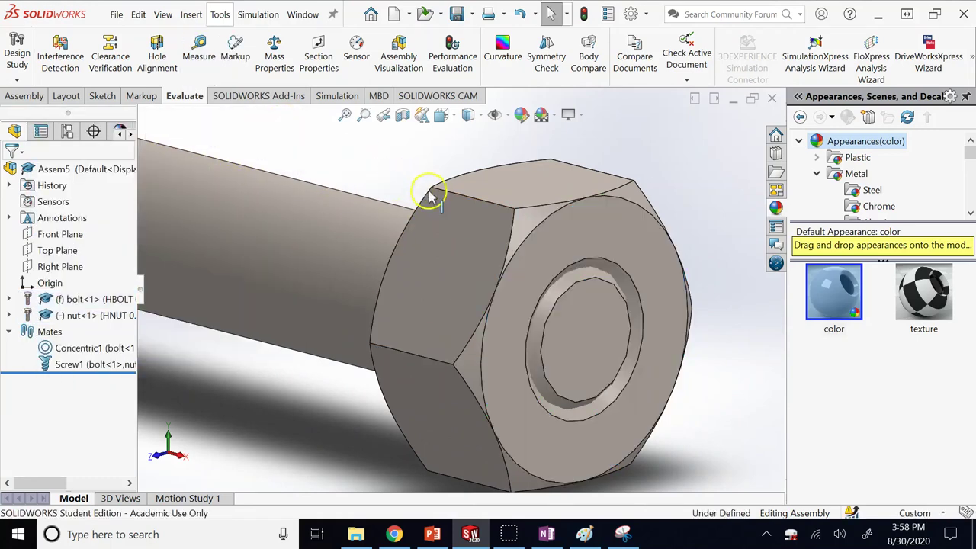
scroll(458, 221, up, 2)
scroll(548, 330, up, 4)
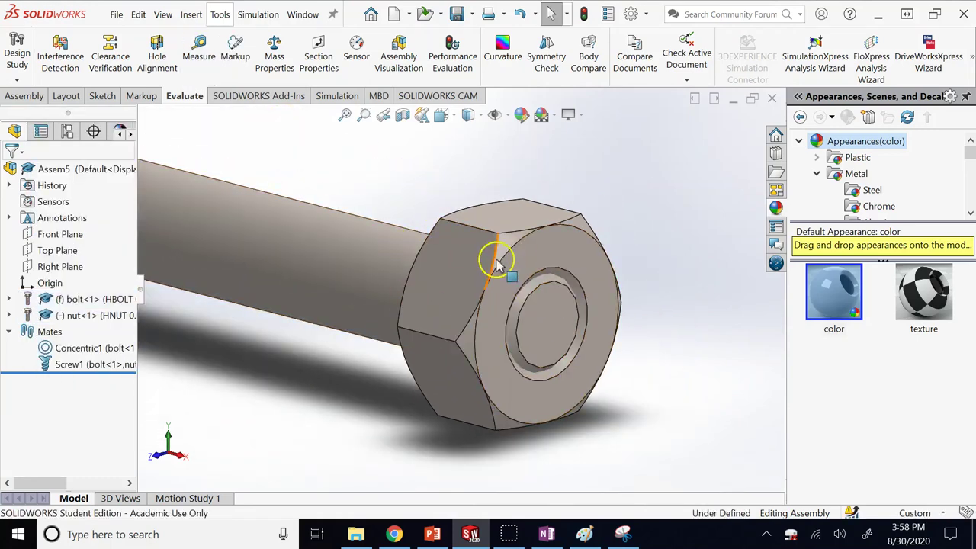
scroll(468, 316, down, 2)
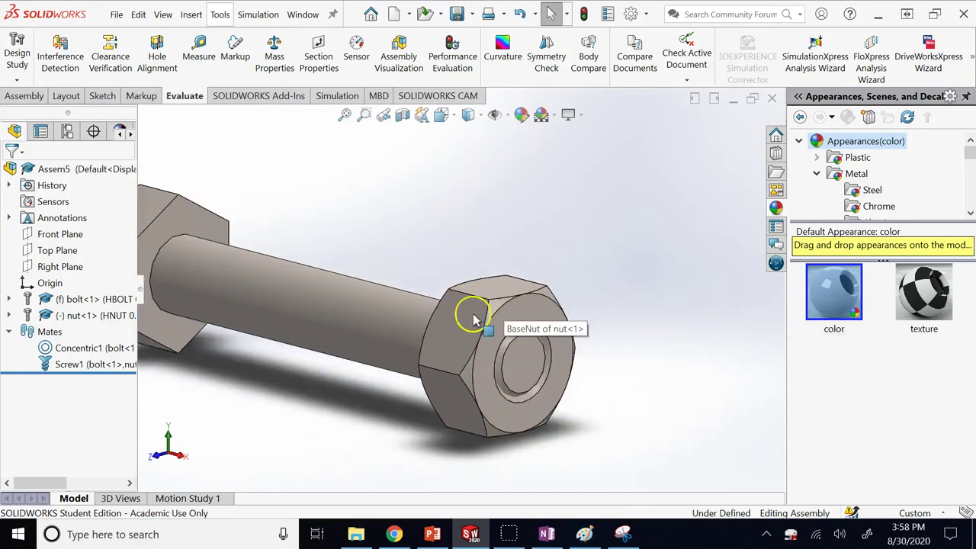
scroll(436, 268, up, 2)
scroll(410, 287, down, 1)
scroll(411, 282, up, 1)
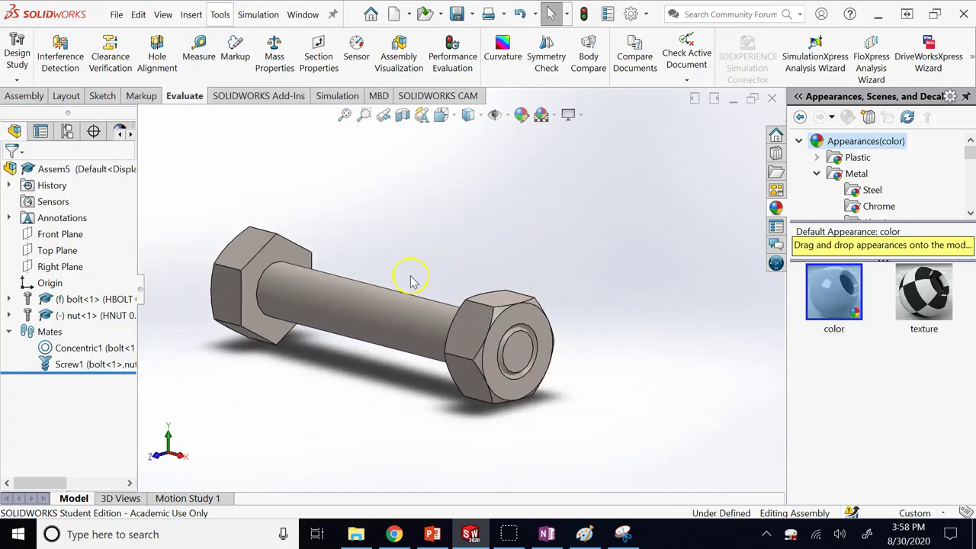
scroll(411, 282, down, 1)
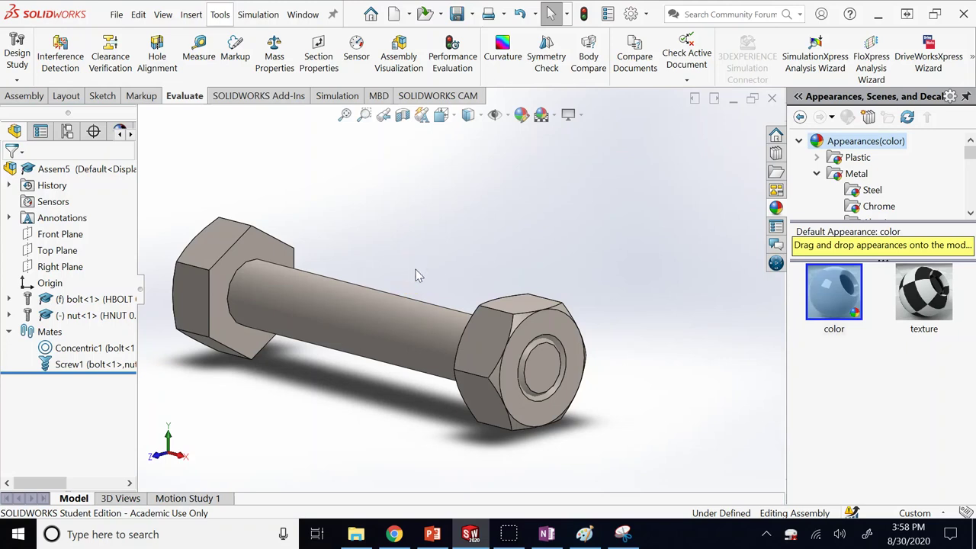
Close the bolt and nut assembly without saving the changes, and switch to the PowerPoint presentation.
click(770, 99)
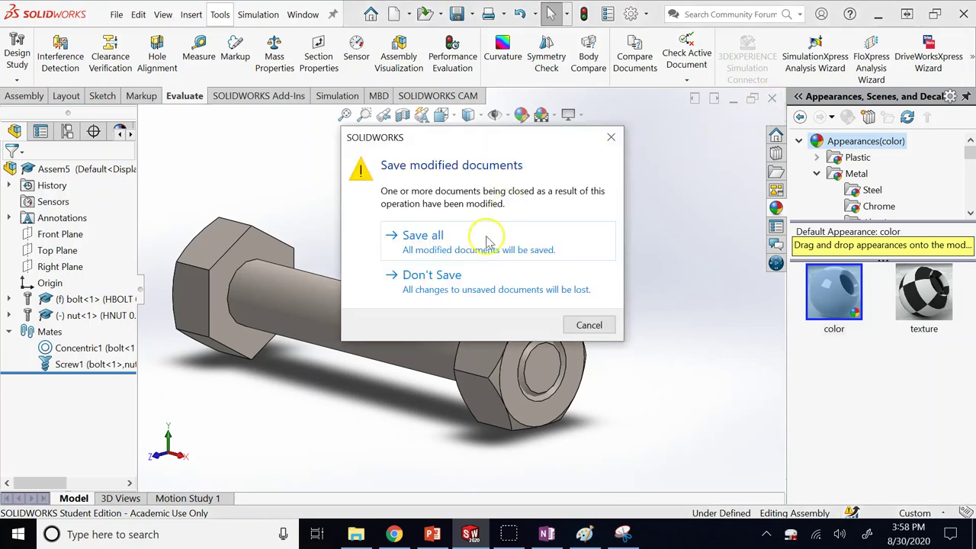
click(480, 287)
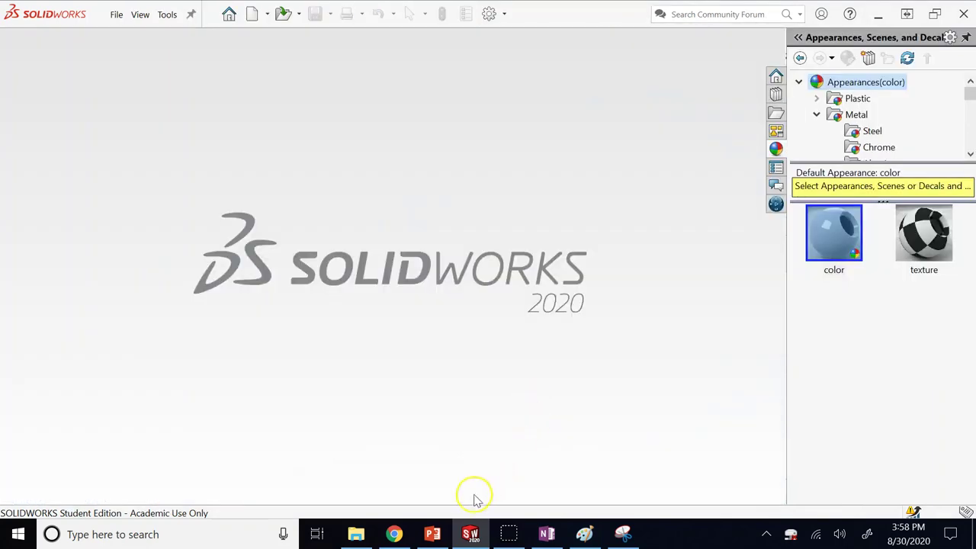
click(432, 534)
click(107, 488)
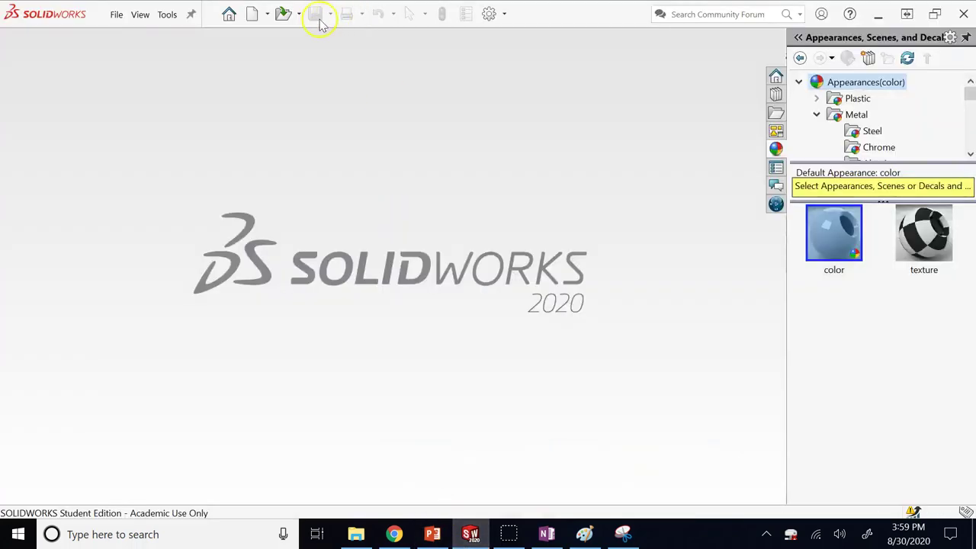
Return to SOLIDWORKS and create a new assembly document.
click(252, 13)
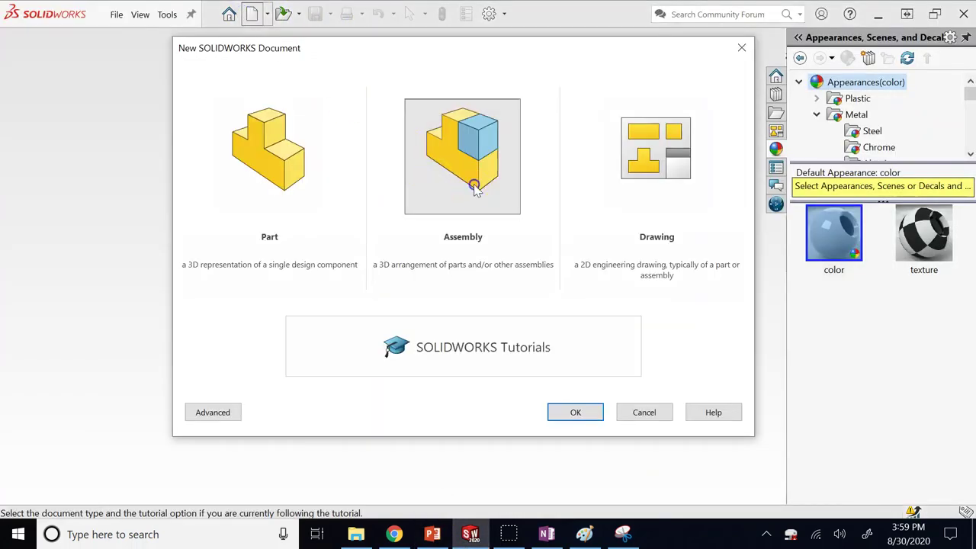
click(473, 188)
click(574, 416)
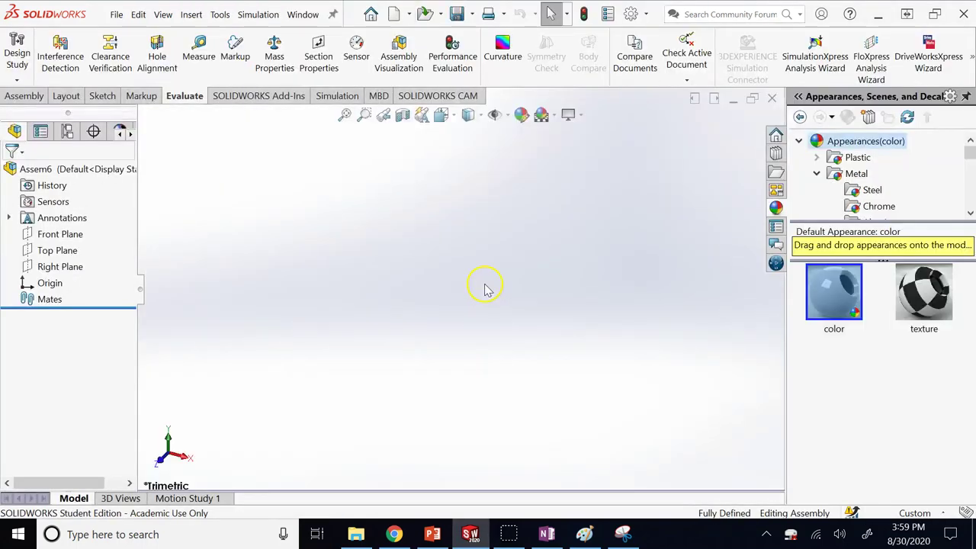
Insert the input gear and output gear parts from the Desktop into the new assembly, placing them side by side.
click(580, 261)
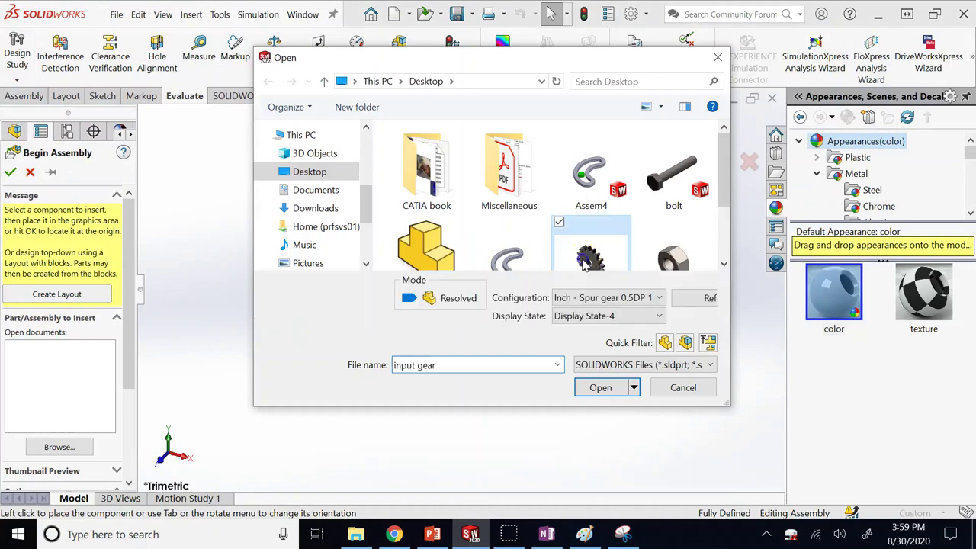
scroll(588, 225, down, 2)
ctrl+click(415, 232)
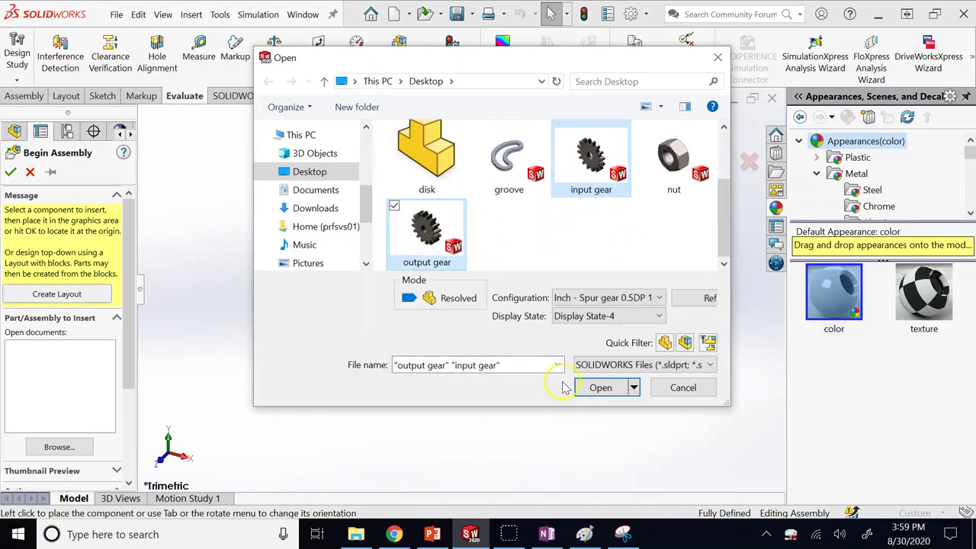
click(588, 388)
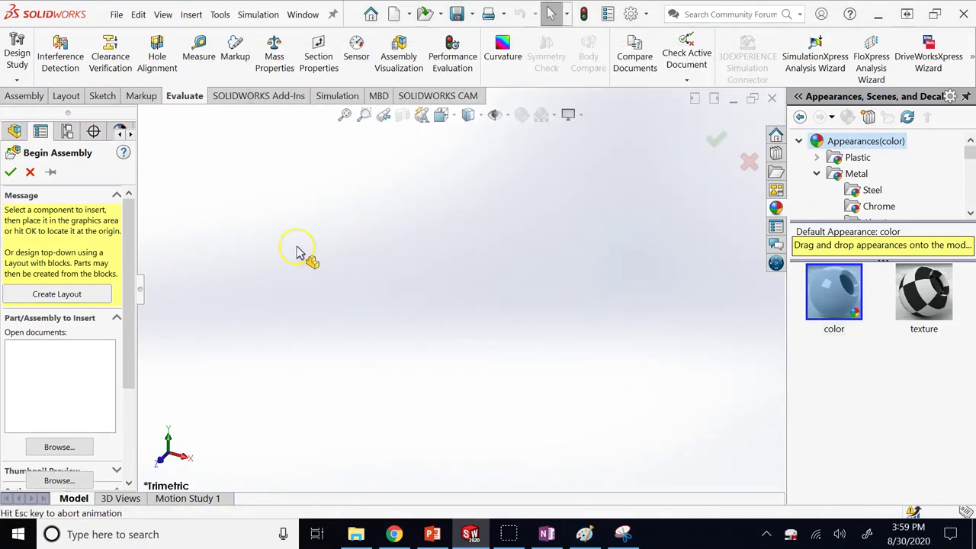
click(423, 343)
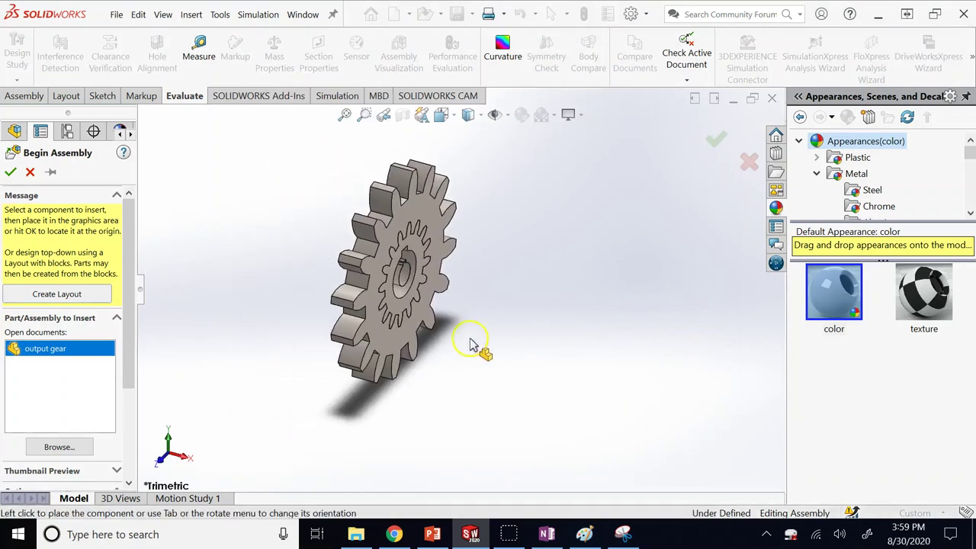
click(578, 233)
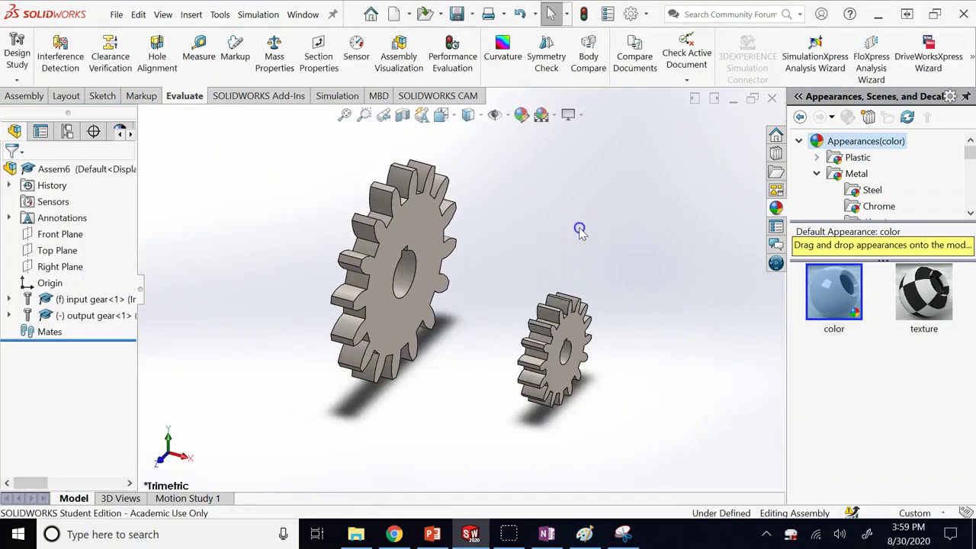
Examine the size and teeth of the two gears in the Right view and in isometric views.
key(ctrl+4)
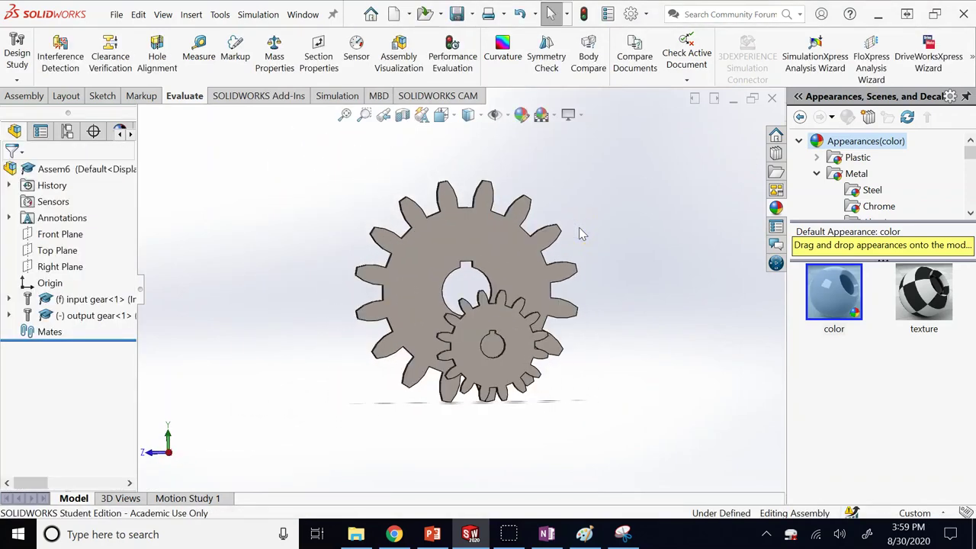
key(ctrl+7)
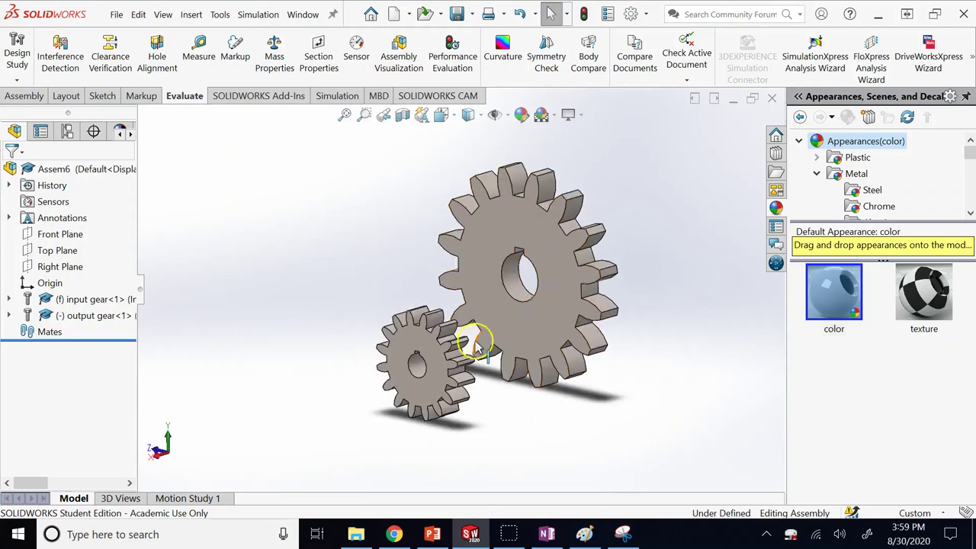
scroll(462, 358, down, 3)
scroll(461, 362, up, 2)
scroll(461, 362, up, 2)
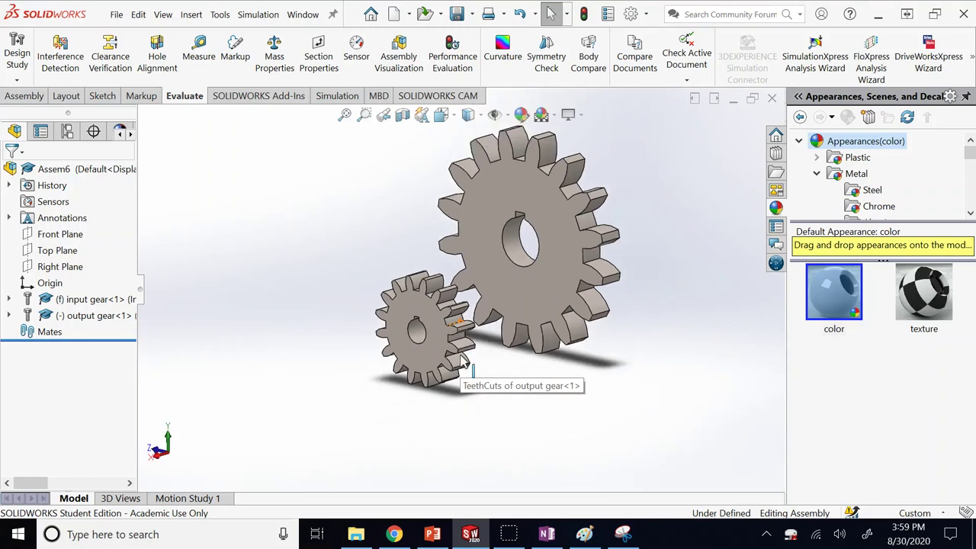
middle_drag(469, 316, 470, 319)
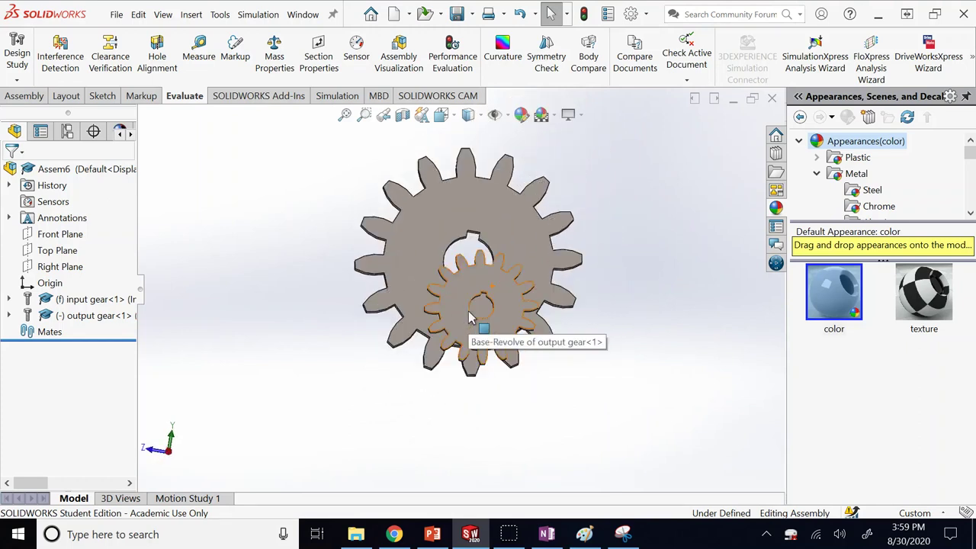
click(557, 374)
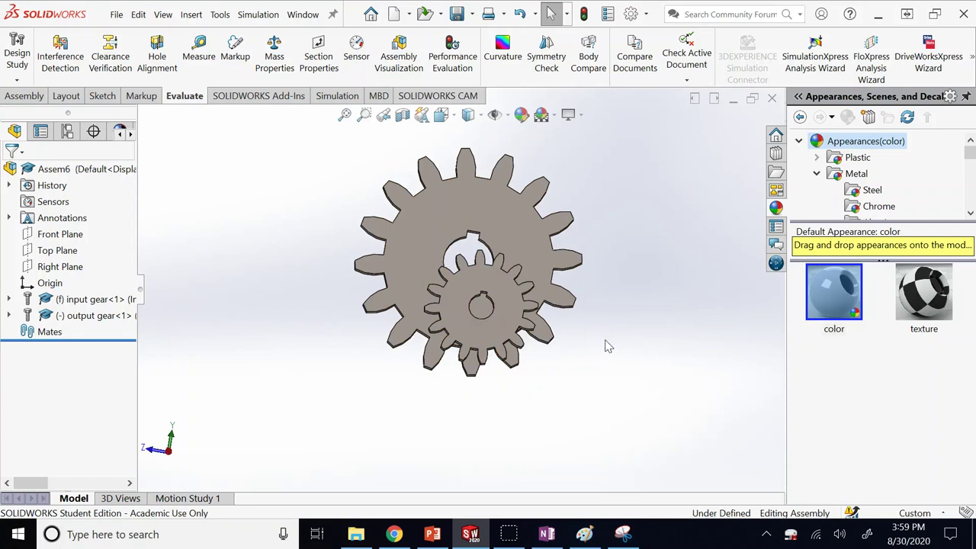
key(ctrl+7)
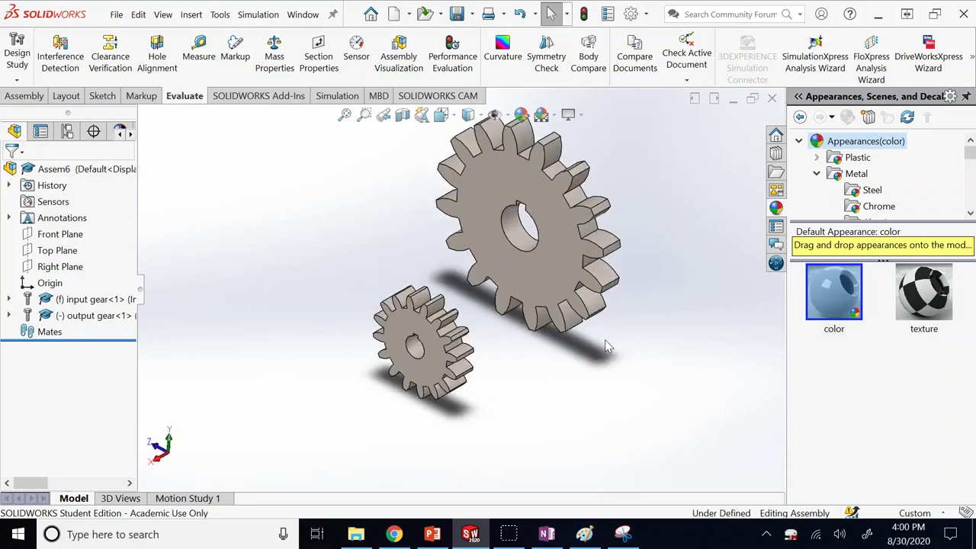
scroll(541, 294, down, 3)
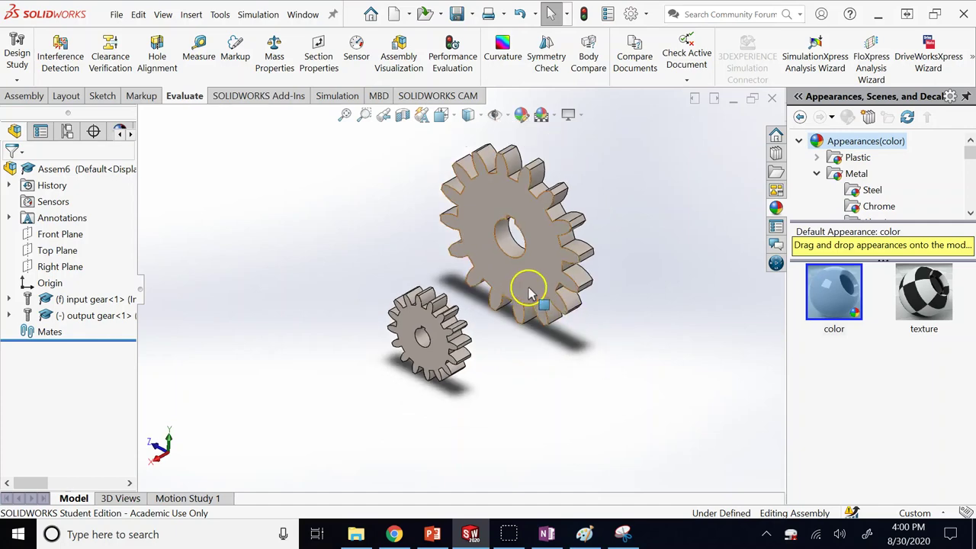
Delete the output gear from the assembly and float the fixed input gear.
right_click(81, 315)
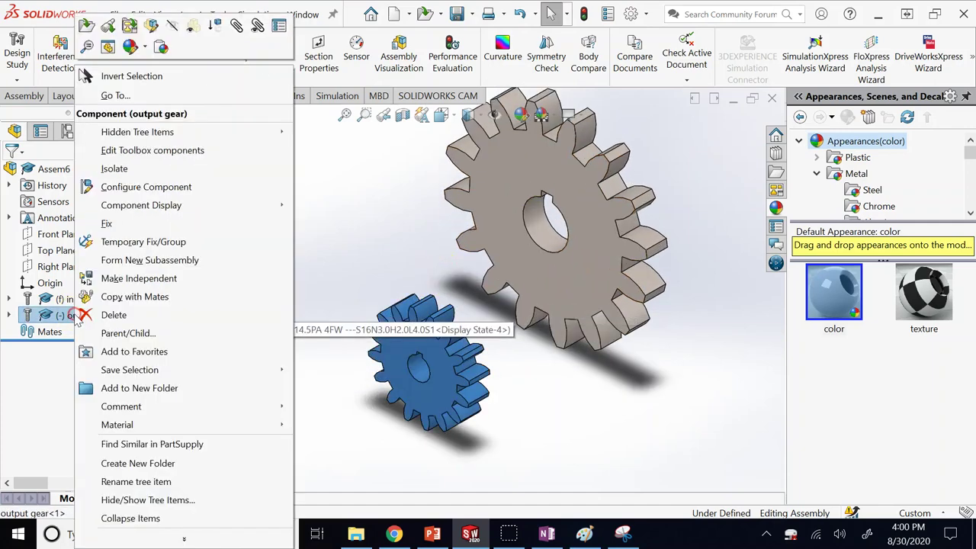
click(114, 315)
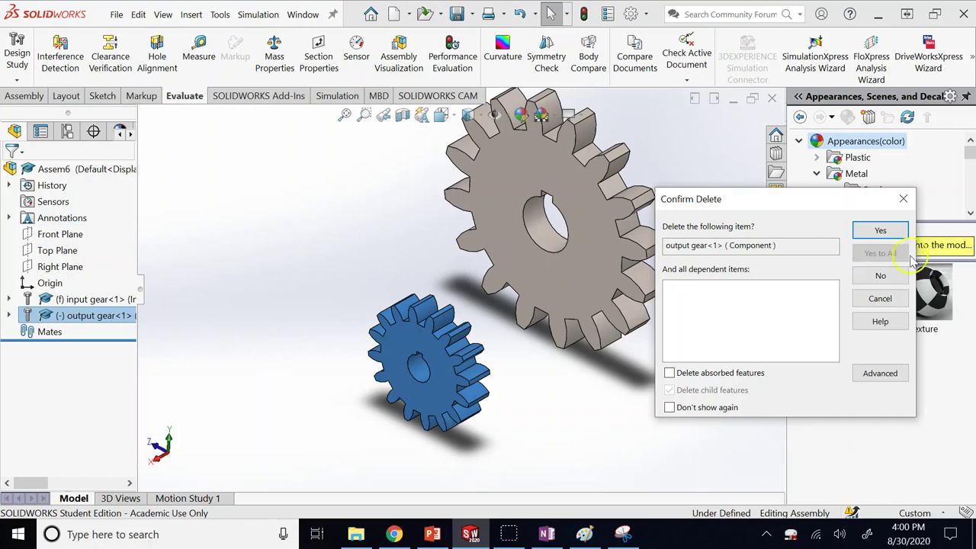
click(879, 231)
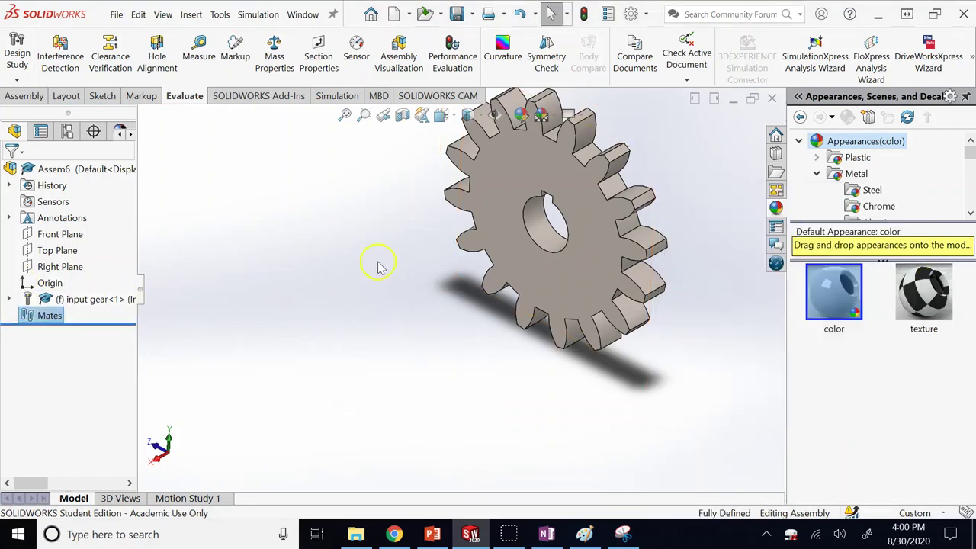
right_click(72, 298)
click(150, 227)
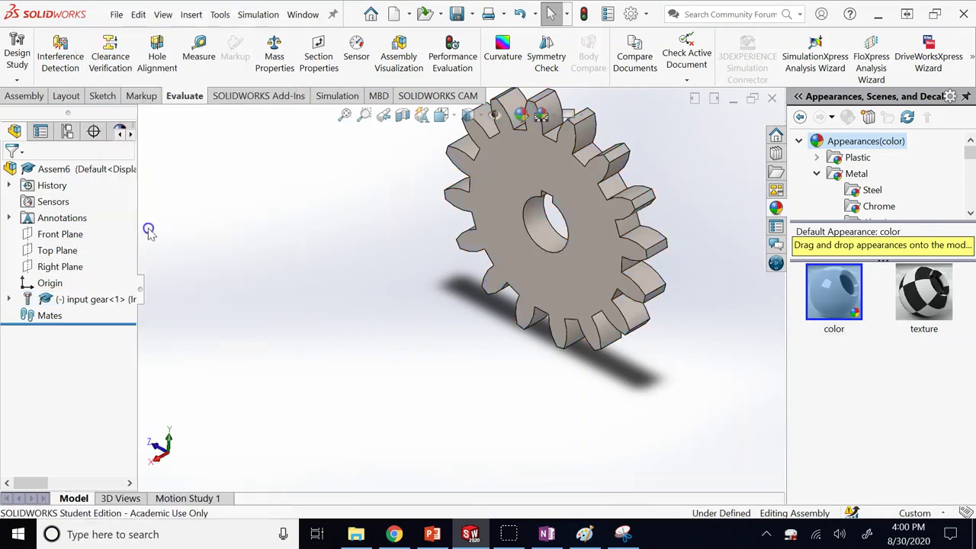
Insert a second copy of the input gear from the Desktop beside the first one.
click(19, 96)
click(114, 49)
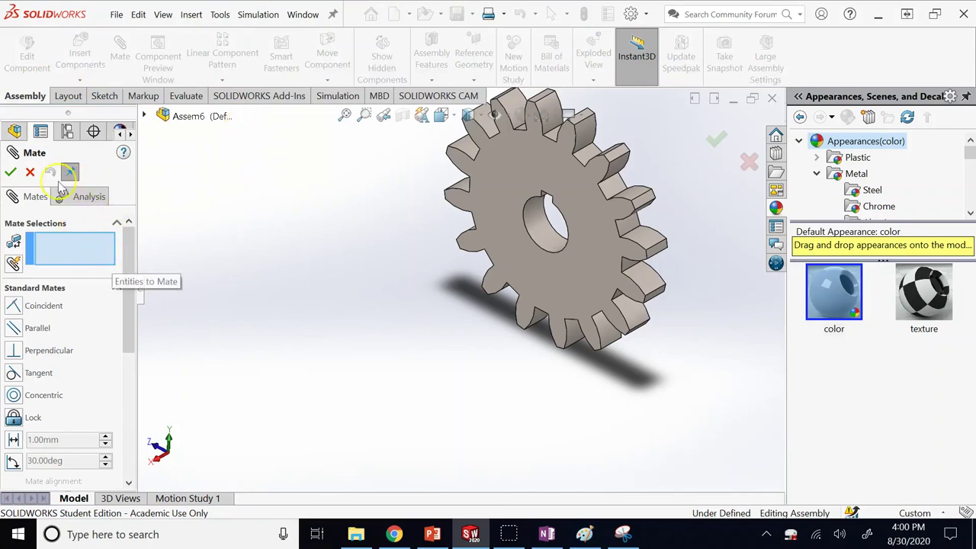
click(30, 172)
click(84, 57)
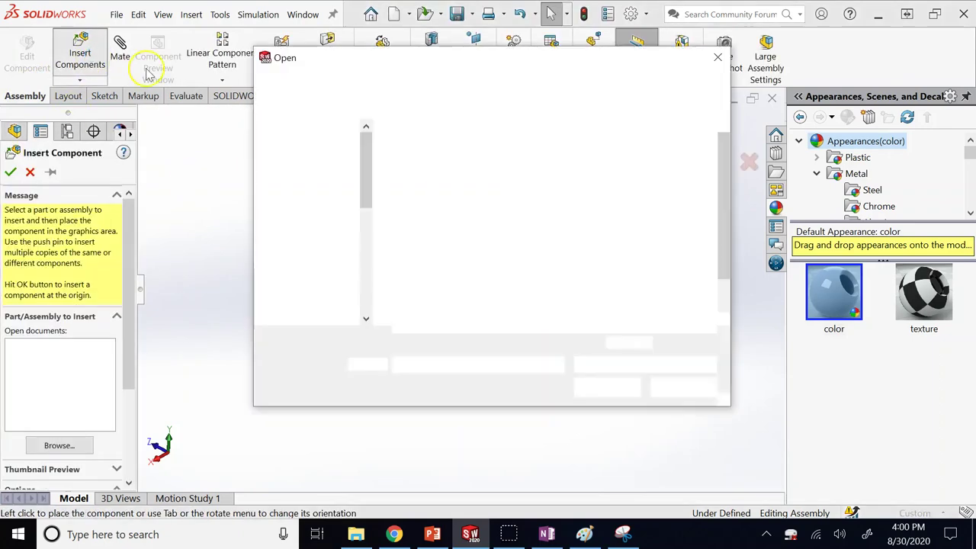
click(594, 268)
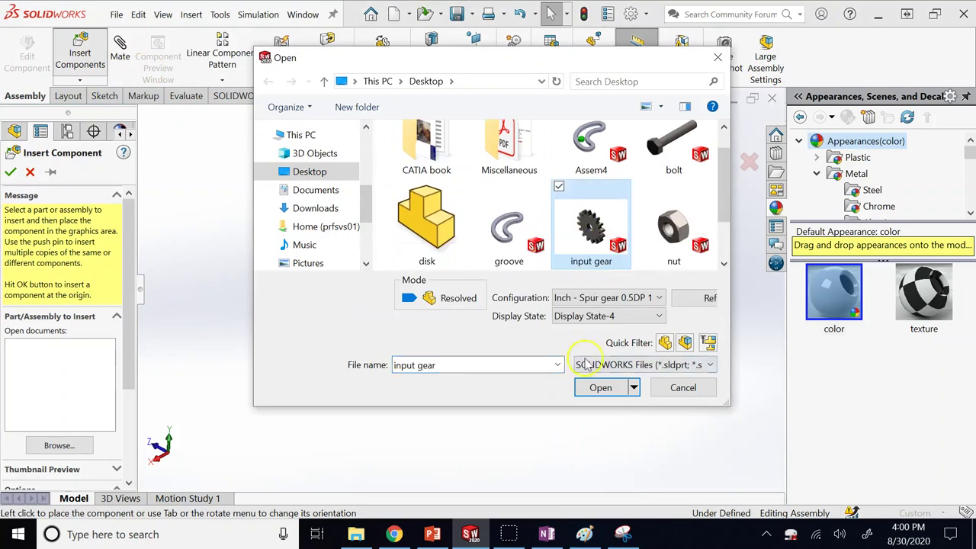
click(600, 387)
click(360, 312)
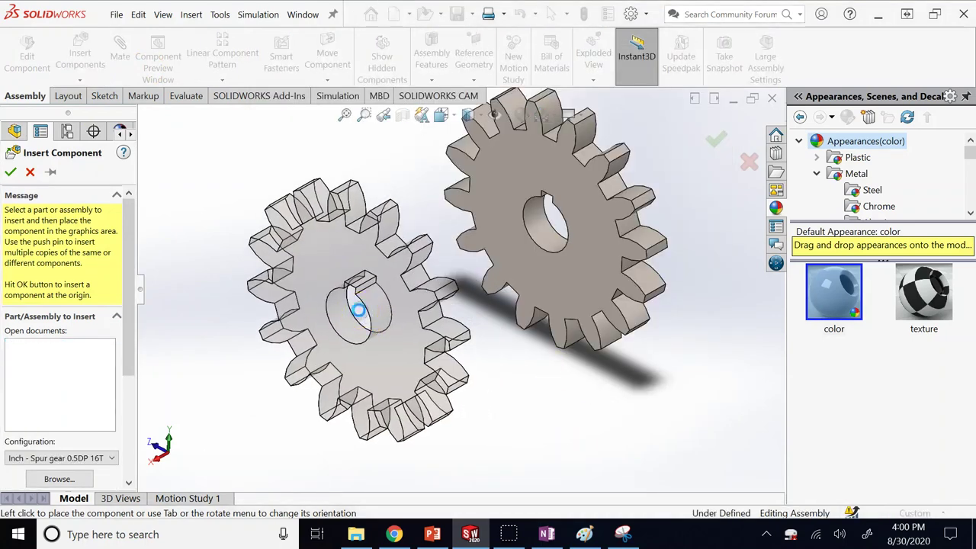
scroll(562, 402, up, 2)
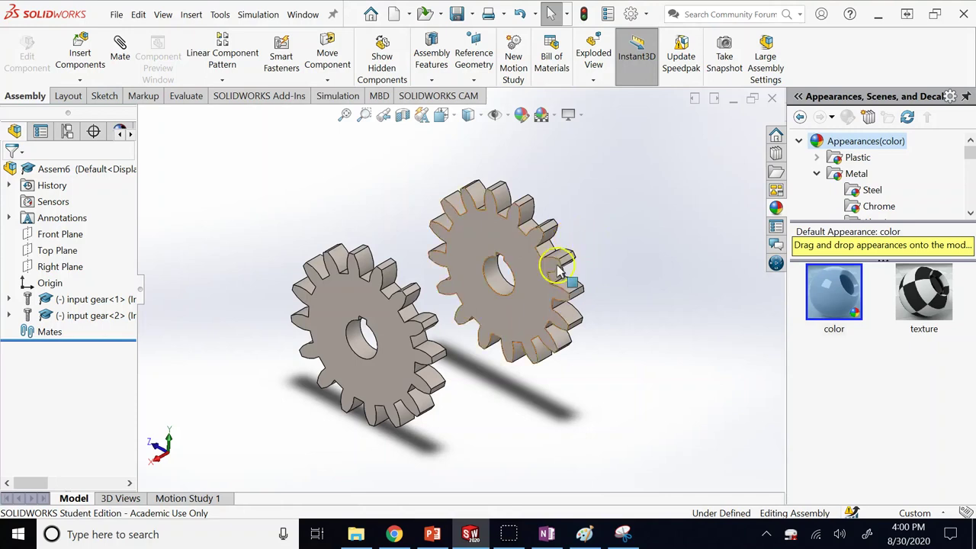
Add a Coincident mate between the front faces of the two input gears.
click(346, 315)
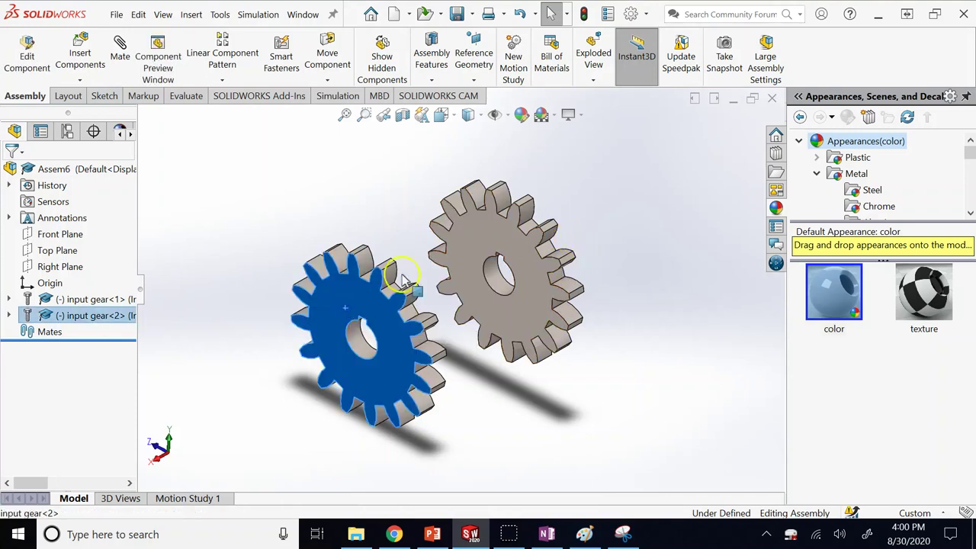
ctrl+click(490, 248)
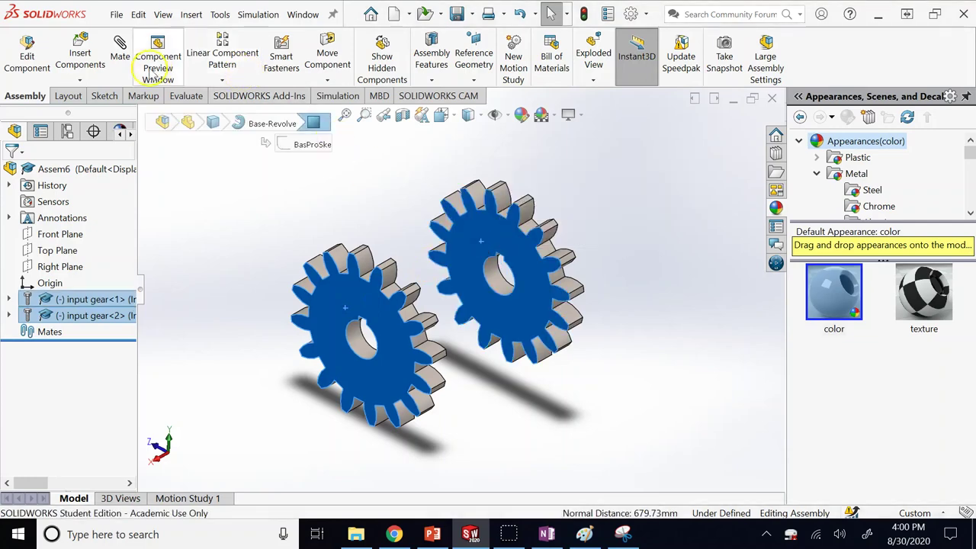
click(126, 61)
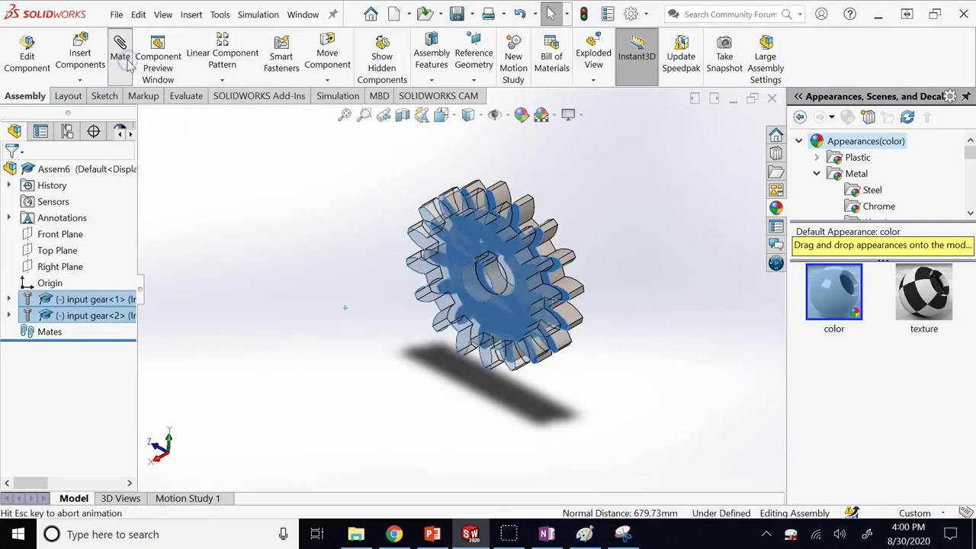
click(11, 172)
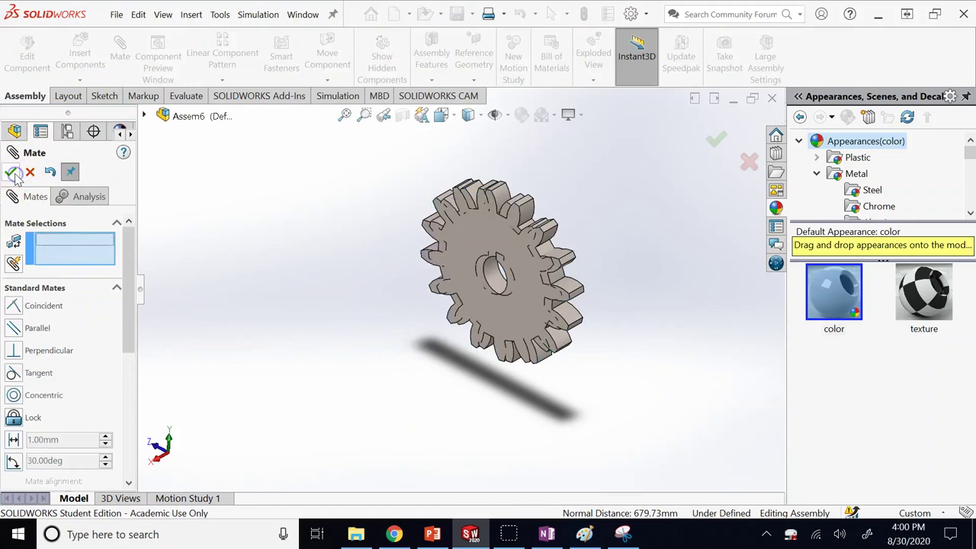
Separate the two overlapping gears by moving one of them within their shared plane.
drag(485, 257, 180, 112)
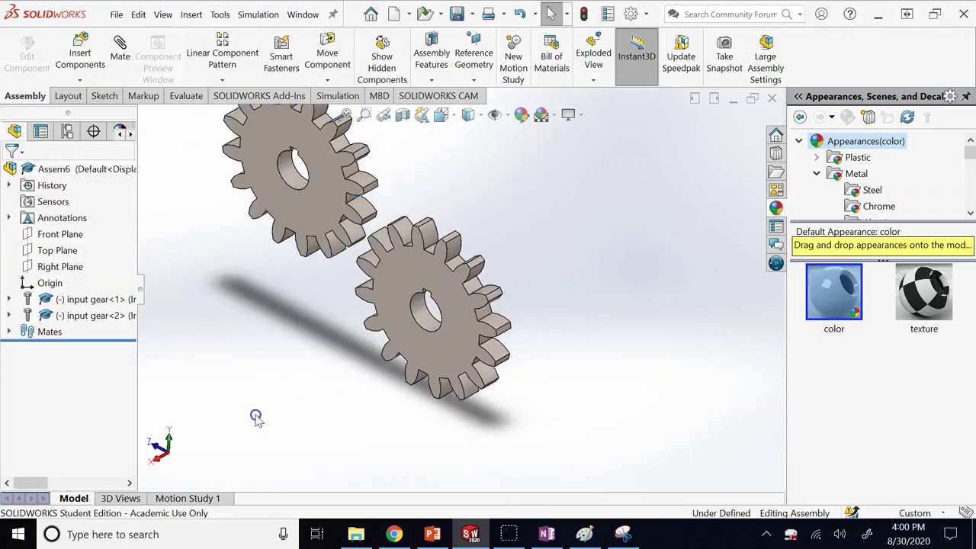
scroll(276, 375, up, 3)
scroll(523, 161, down, 3)
scroll(357, 322, up, 4)
scroll(359, 324, down, 3)
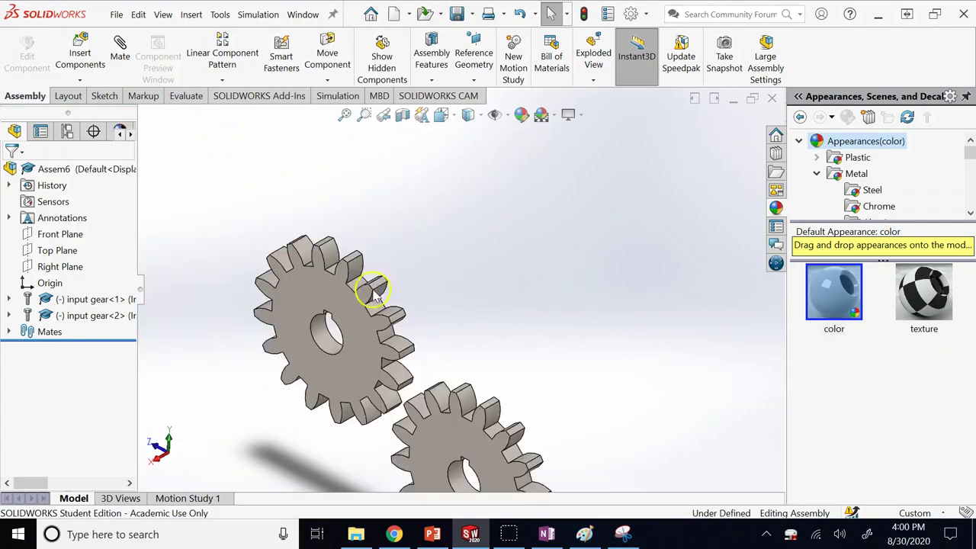
Mate the first gear's front face coincident with the assembly's Right Plane, and move the gears farther apart in that plane.
click(323, 303)
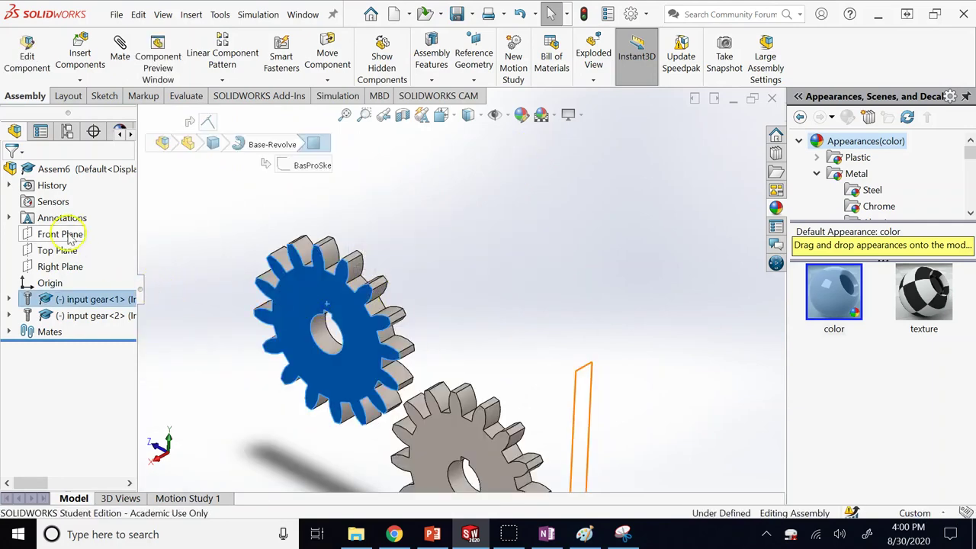
click(61, 267)
scroll(193, 309, up, 2)
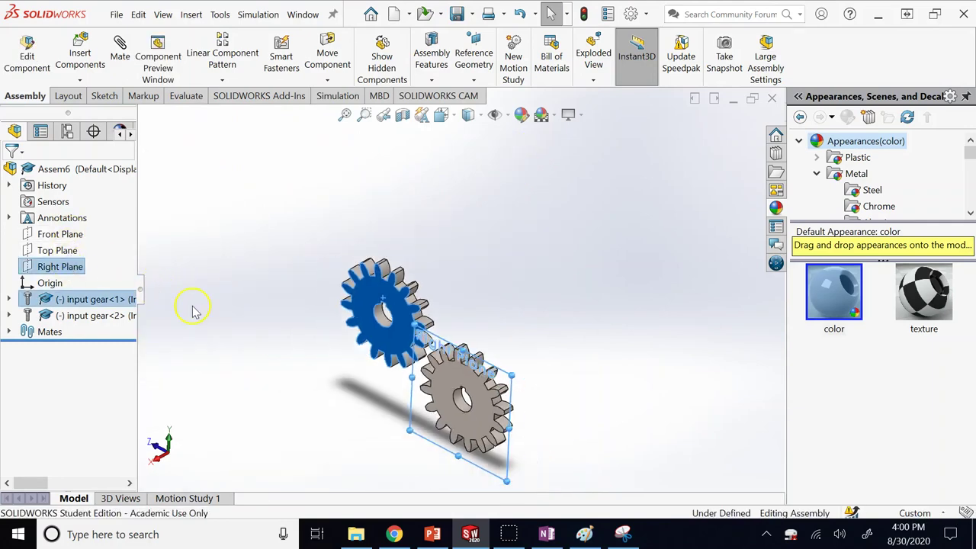
click(125, 57)
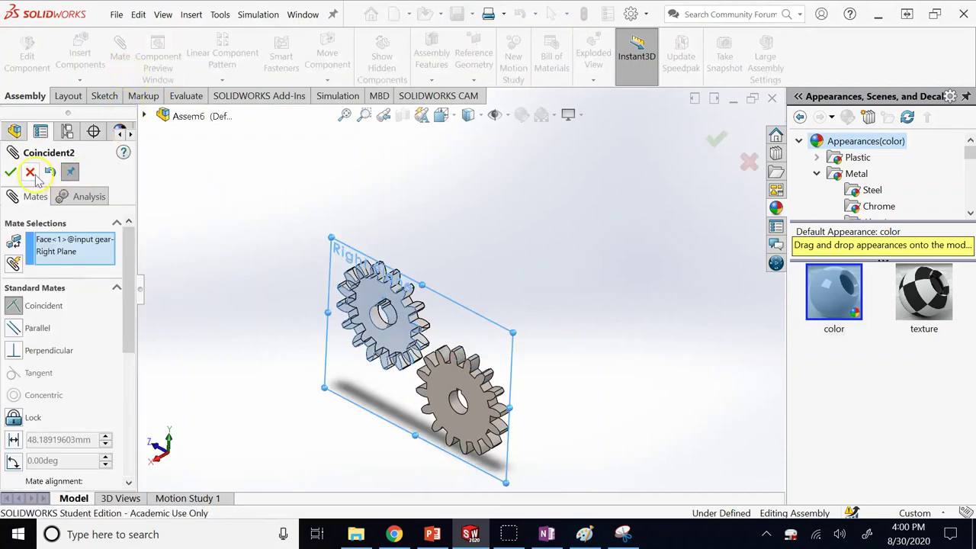
click(31, 173)
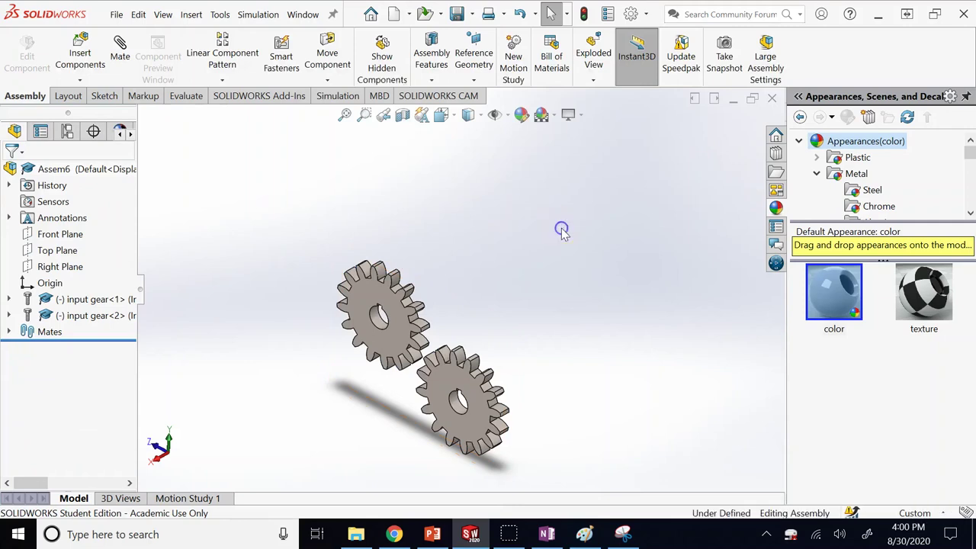
drag(461, 393, 536, 366)
click(573, 266)
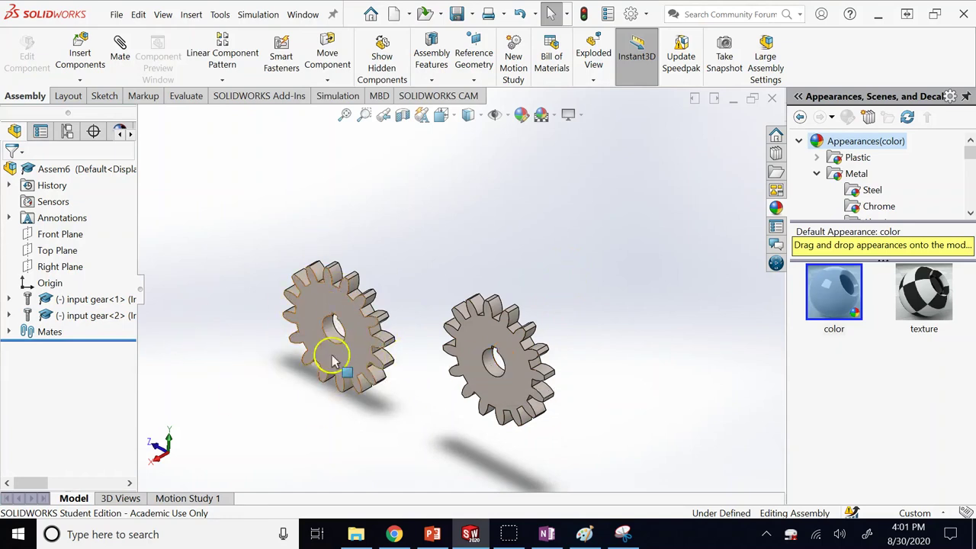
Review the Gear Mate example slide in PowerPoint, check the notes page in OneNote, and return to SOLIDWORKS.
click(471, 535)
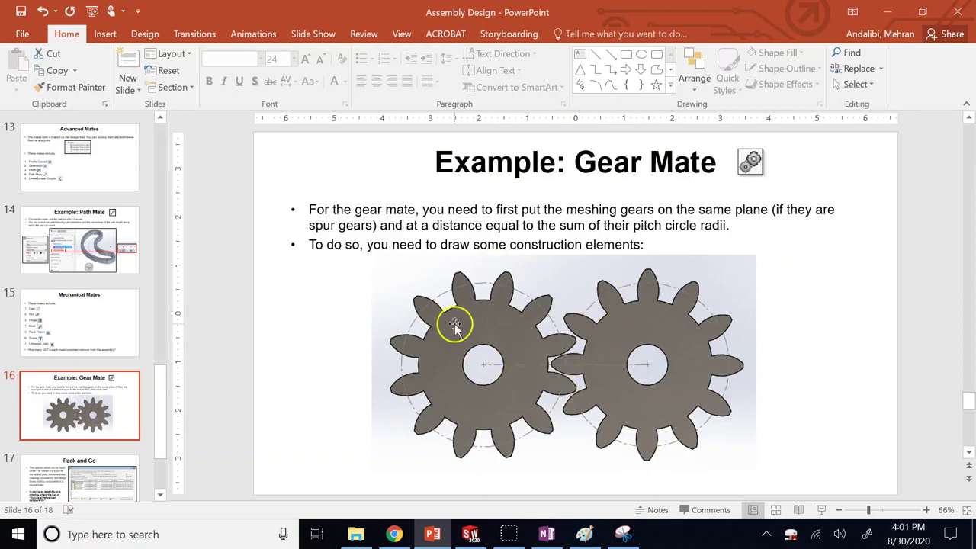
click(547, 534)
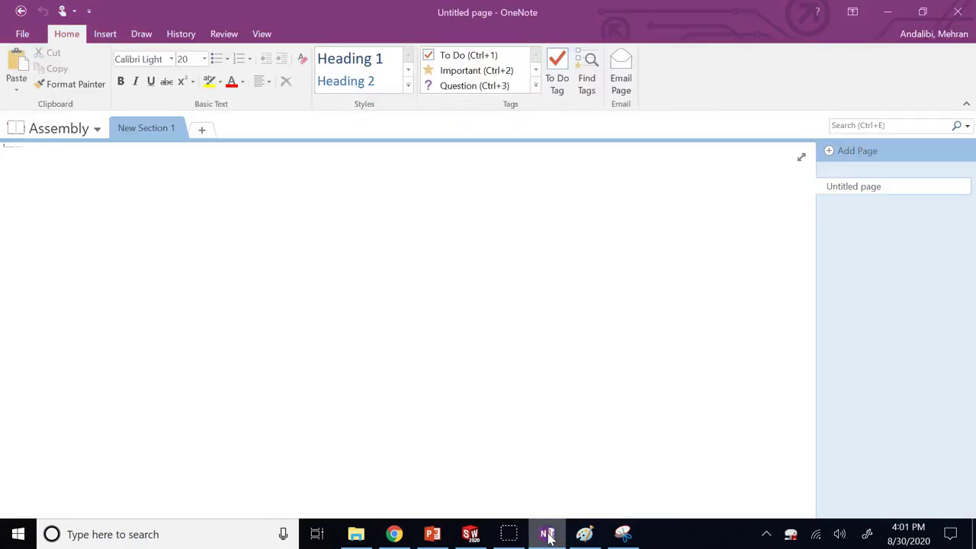
click(468, 535)
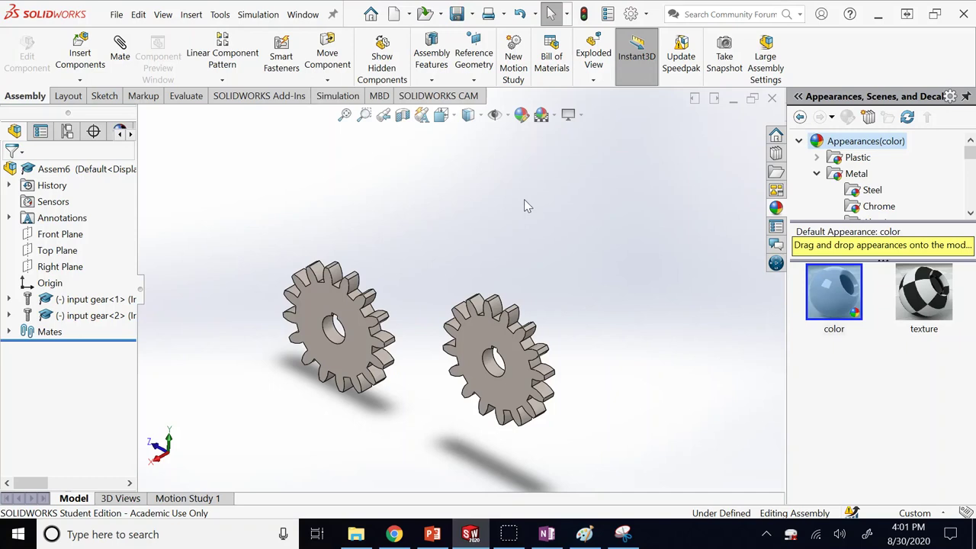
In OneNote, handwrite the gear formula 0.5 = P = N/D on the untitled page with a black pen.
click(555, 537)
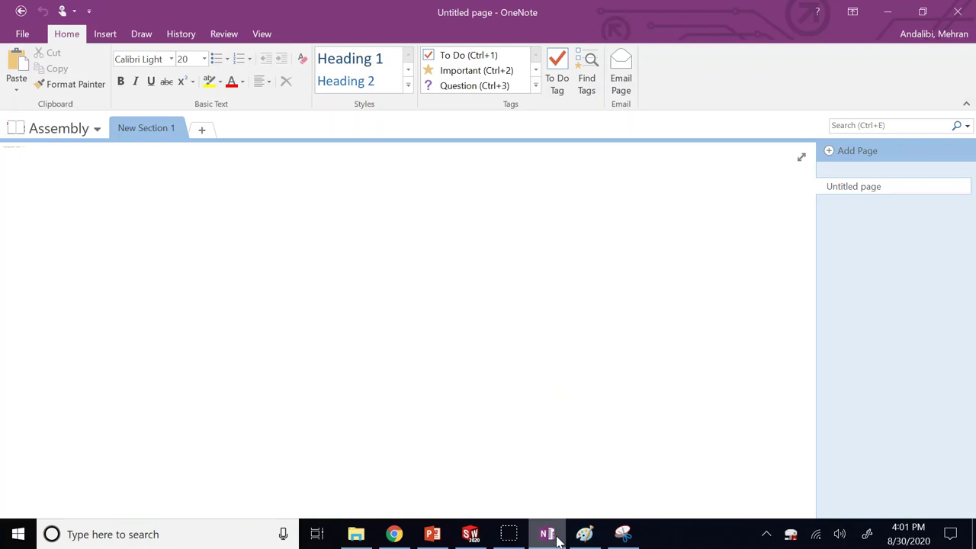
click(142, 34)
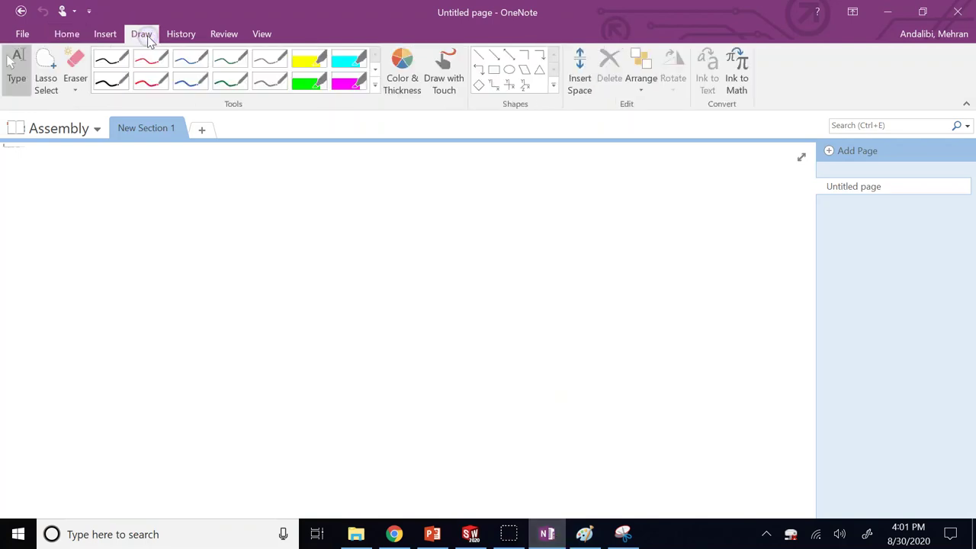
click(375, 83)
click(117, 128)
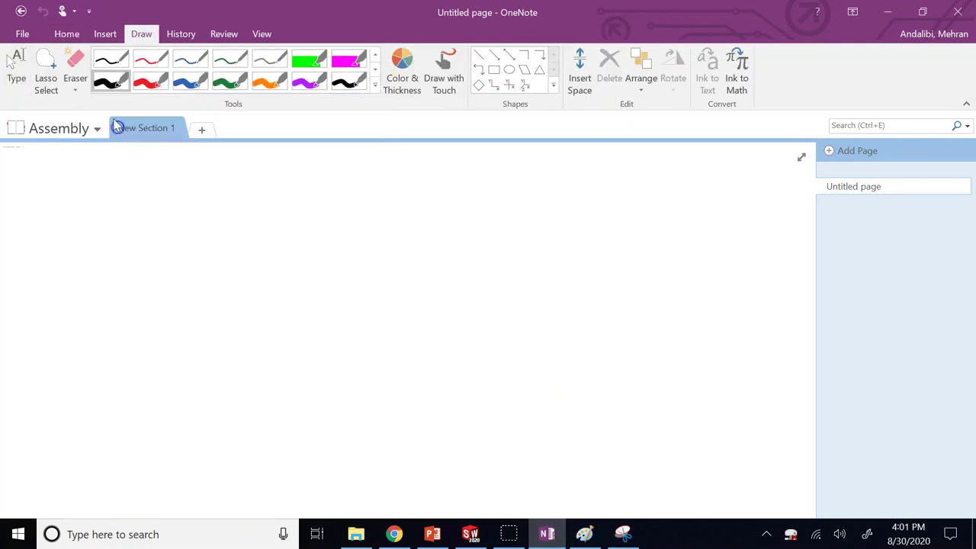
drag(178, 276, 179, 291)
mouse_move(170, 241)
mouse_down()
mouse_move(196, 262)
mouse_move(177, 267)
mouse_move(252, 266)
mouse_up()
mouse_move(228, 278)
mouse_down()
mouse_move(254, 275)
mouse_move(307, 234)
mouse_up()
mouse_move(287, 268)
mouse_down()
mouse_move(353, 266)
mouse_move(309, 307)
mouse_up()
drag(94, 256, 98, 288)
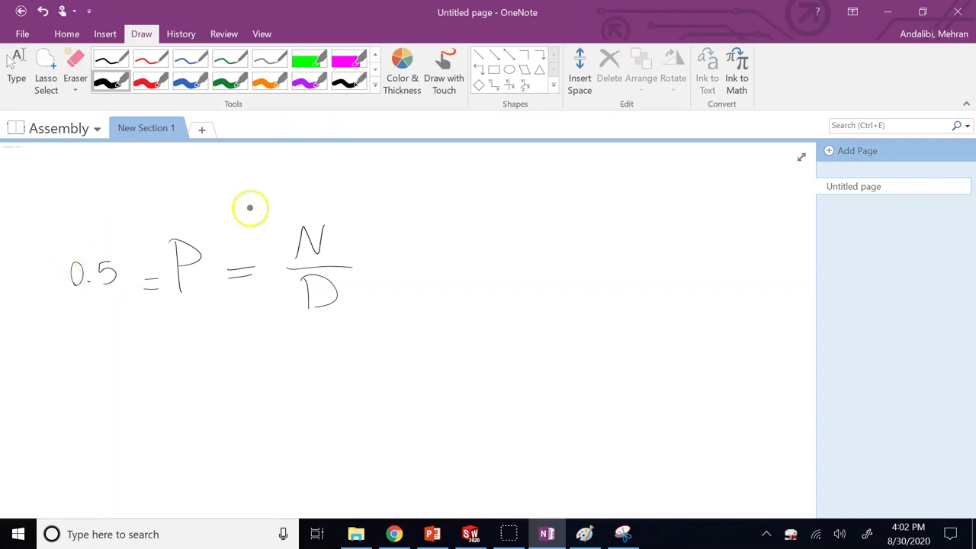
Cross out N in the handwritten formula, write 16 above it, and add the result ⇒ D = 32" beside the fraction.
drag(343, 216, 280, 252)
mouse_move(296, 179)
mouse_down()
mouse_move(297, 208)
mouse_move(312, 191)
mouse_up()
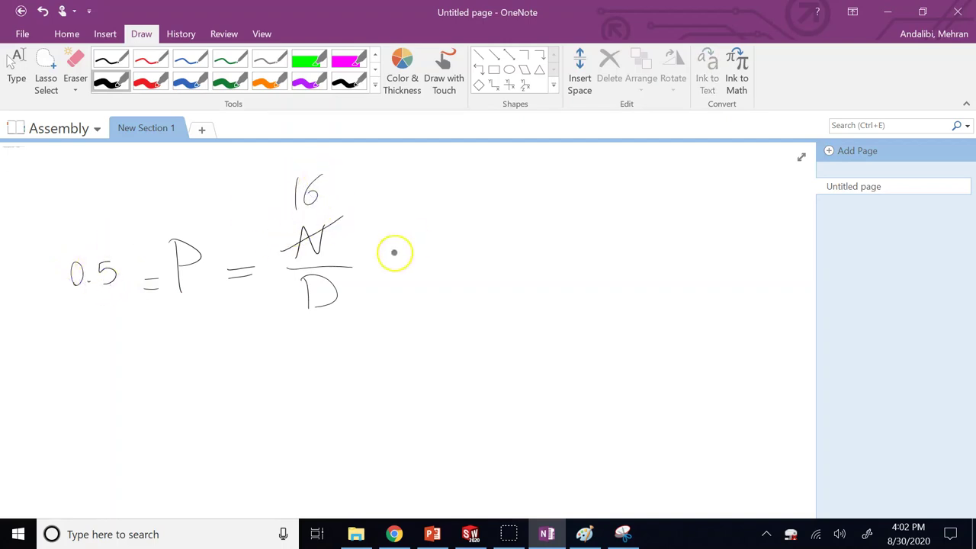
drag(418, 254, 428, 270)
mouse_move(488, 246)
mouse_down()
mouse_move(490, 280)
mouse_move(550, 268)
mouse_up()
drag(540, 274, 568, 273)
drag(620, 254, 635, 273)
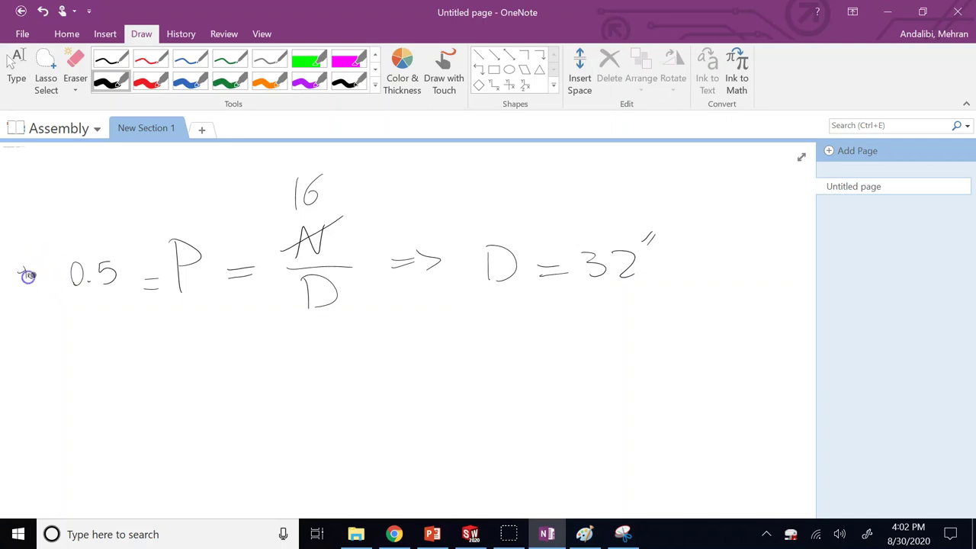
Handwrite the unit teeth/in beside the 0.5 value and return to the Type tool.
mouse_move(27, 275)
mouse_down()
mouse_move(60, 276)
mouse_move(39, 268)
mouse_move(31, 281)
mouse_move(85, 257)
mouse_move(68, 246)
mouse_move(56, 261)
mouse_move(22, 263)
mouse_move(28, 285)
mouse_move(48, 266)
mouse_move(55, 273)
mouse_move(57, 302)
mouse_move(55, 289)
mouse_move(11, 302)
mouse_up()
drag(28, 316, 29, 302)
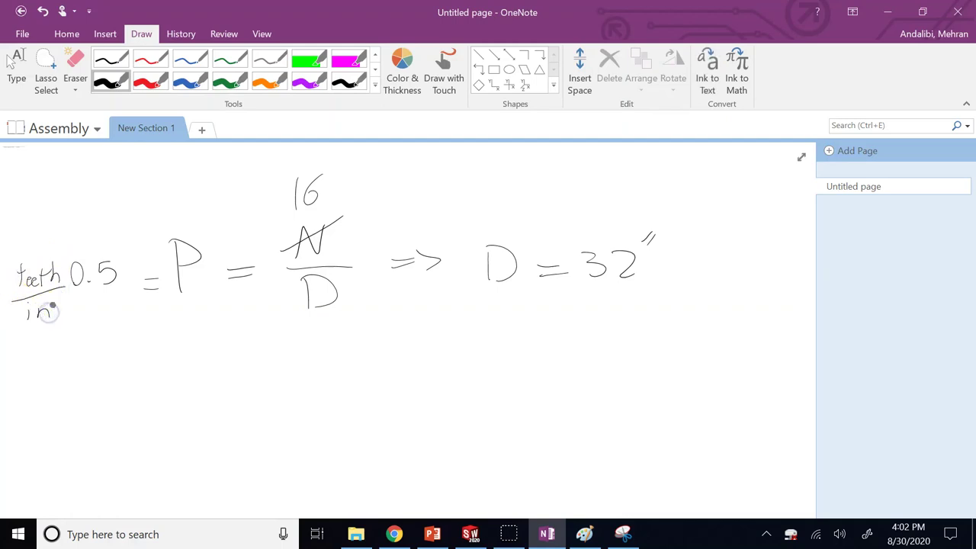
click(17, 67)
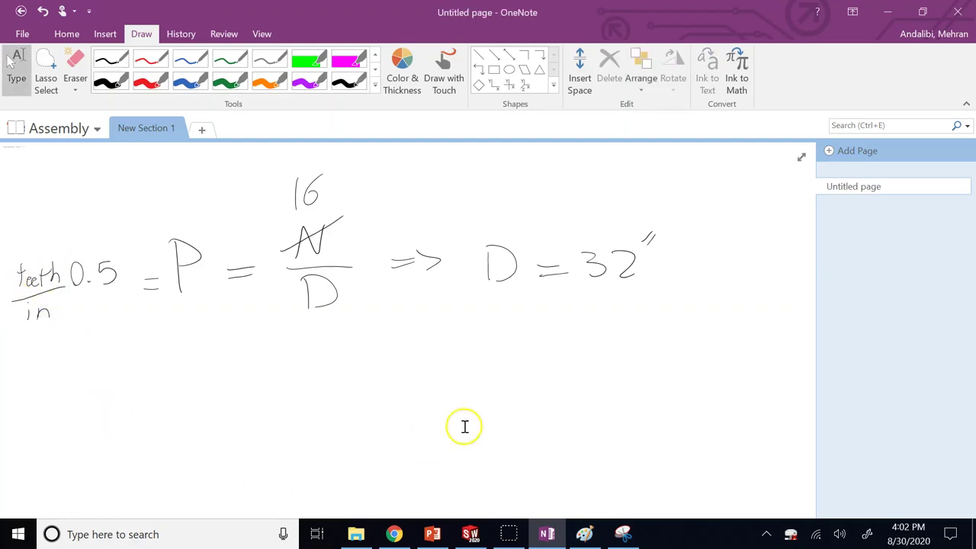
click(594, 248)
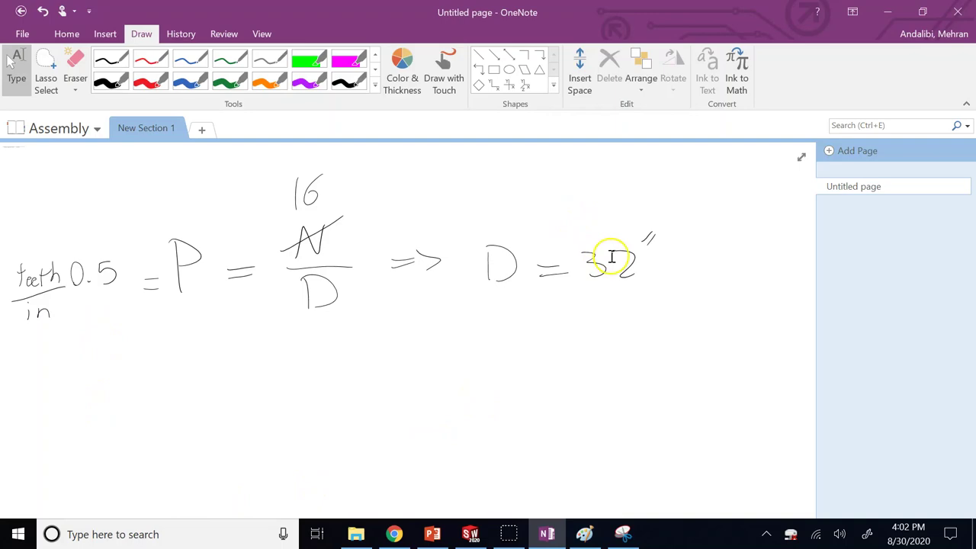
Switch to SOLIDWORKS, start a sketch on the assembly's Right Plane, and check the Gear Mate slide in PowerPoint before returning.
click(467, 533)
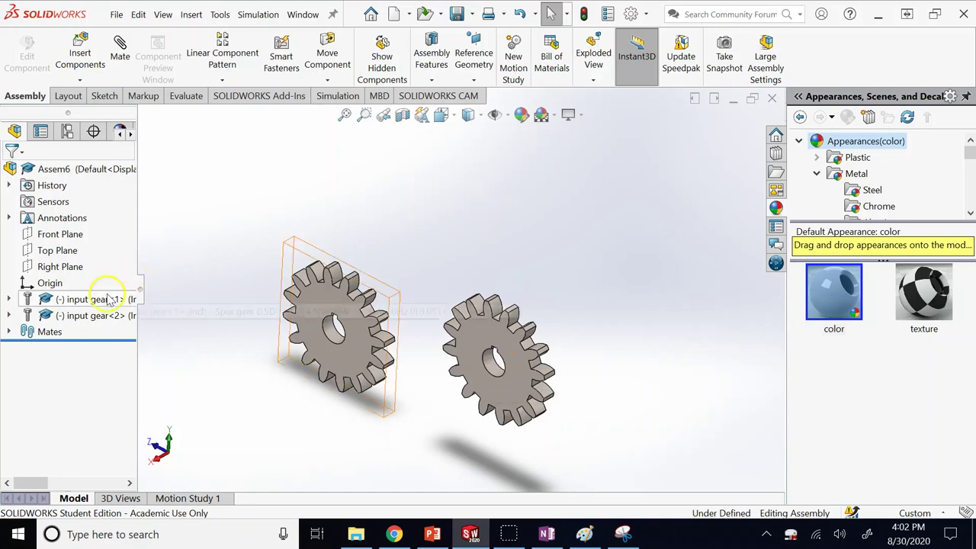
click(67, 267)
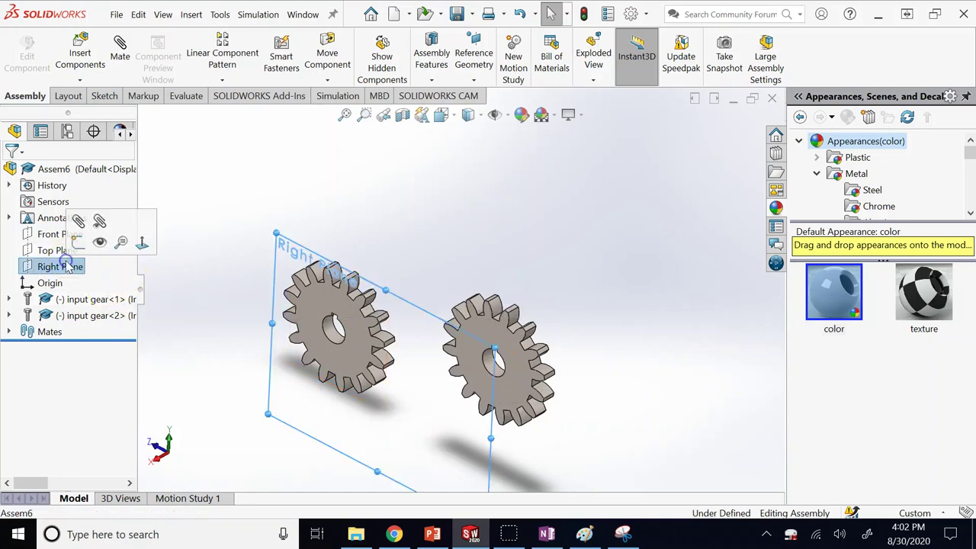
click(73, 251)
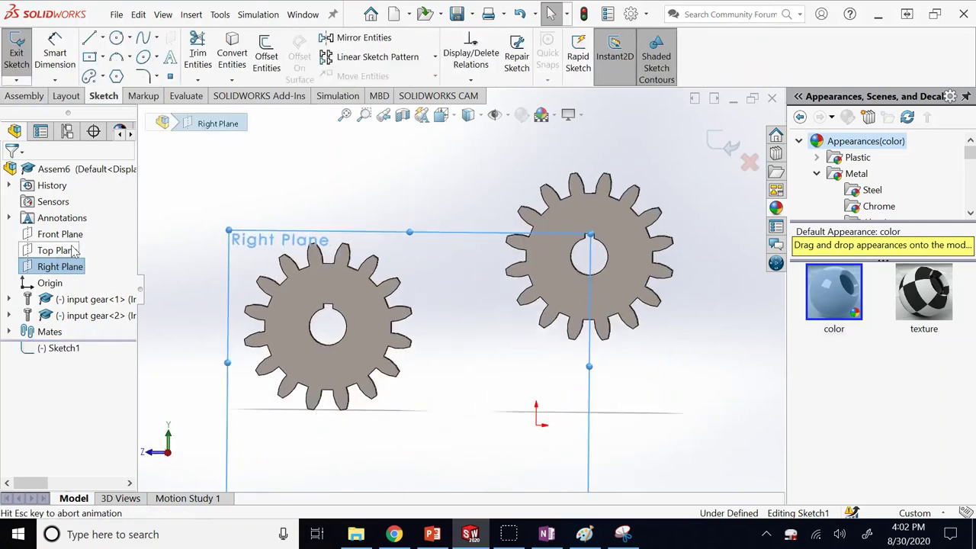
click(432, 534)
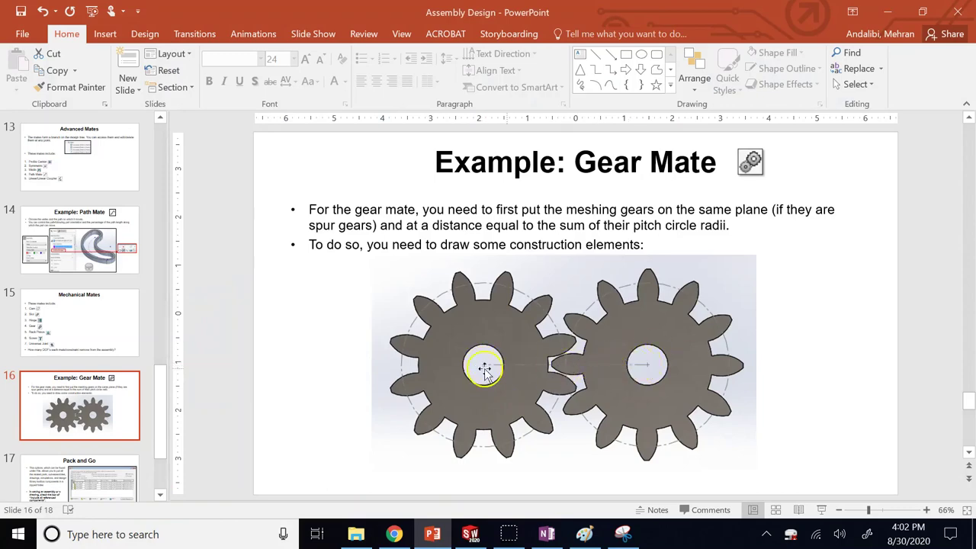
click(470, 534)
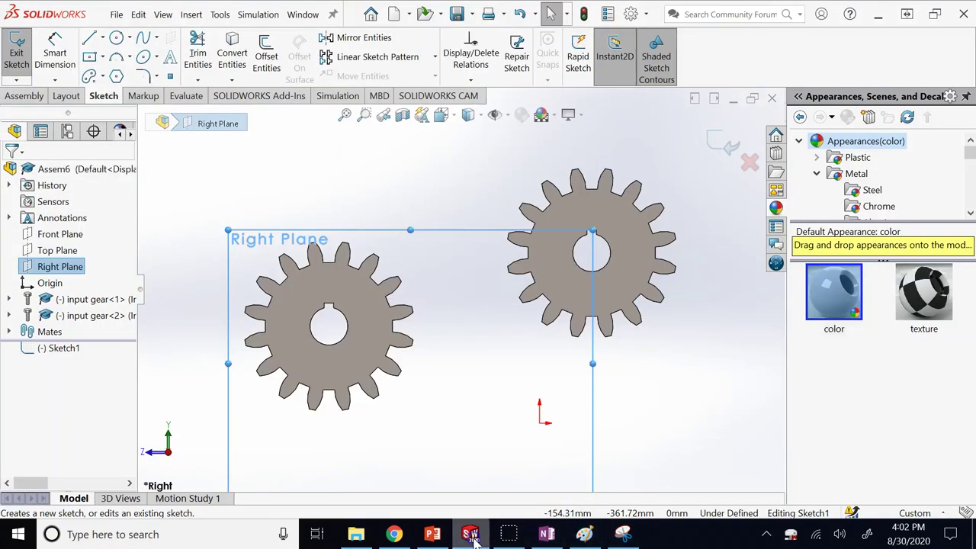
click(334, 193)
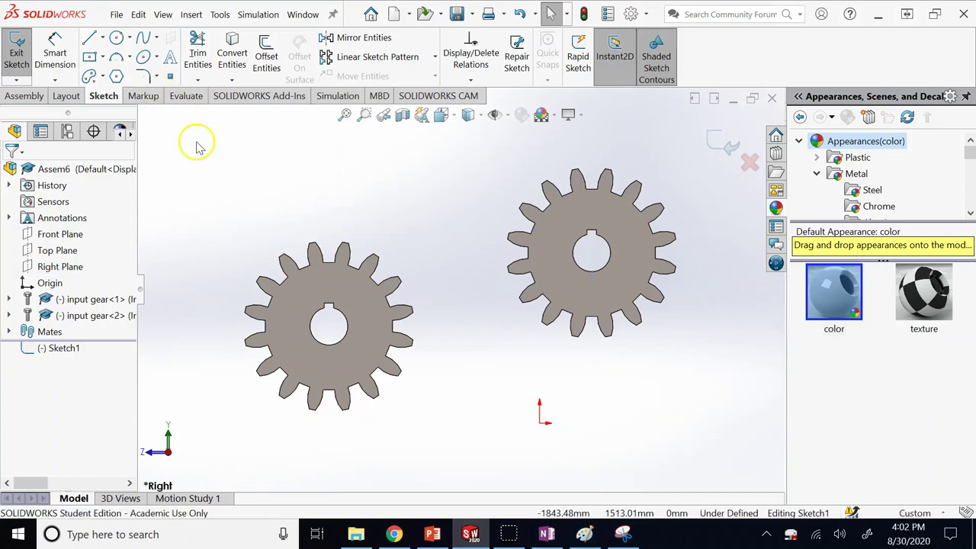
Sketch one point on the origin and a second point level with it, about 1350 mm away on the first gear's side.
click(170, 78)
click(541, 431)
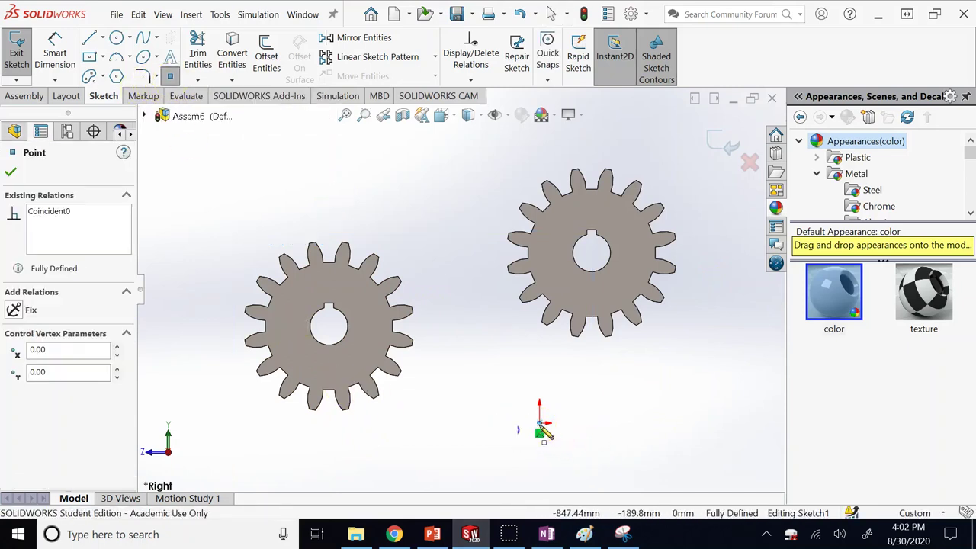
click(288, 423)
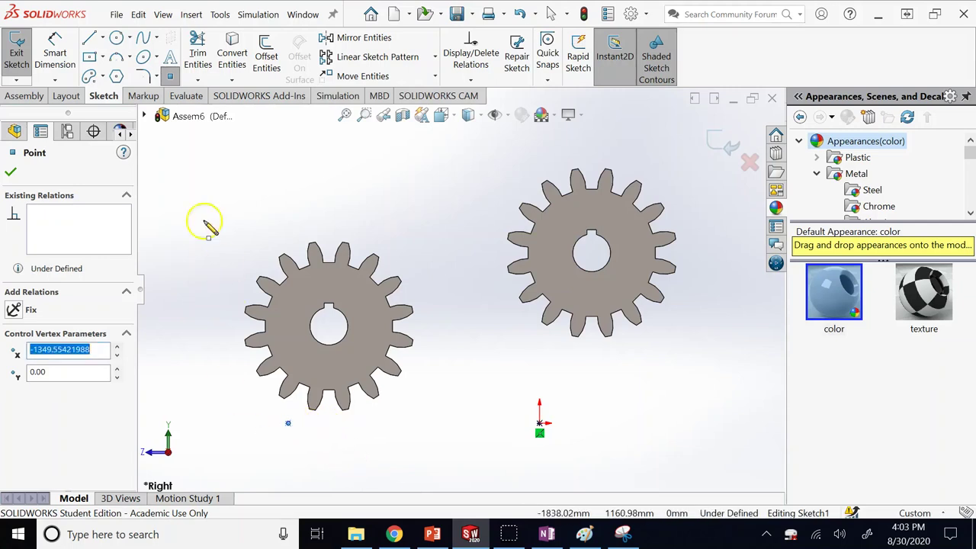
Dimension the distance between the two sketch points as 32 in and exit the sketch.
click(67, 64)
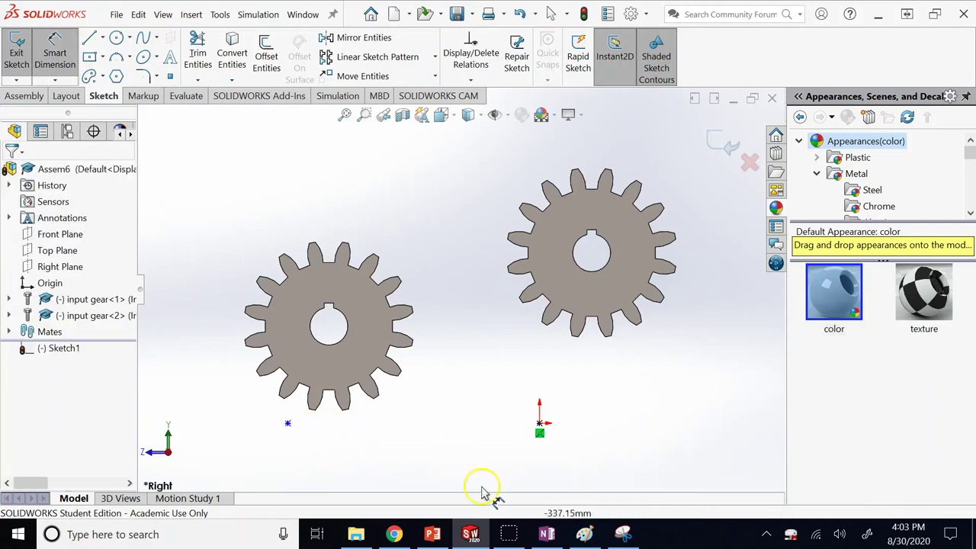
click(288, 424)
click(539, 423)
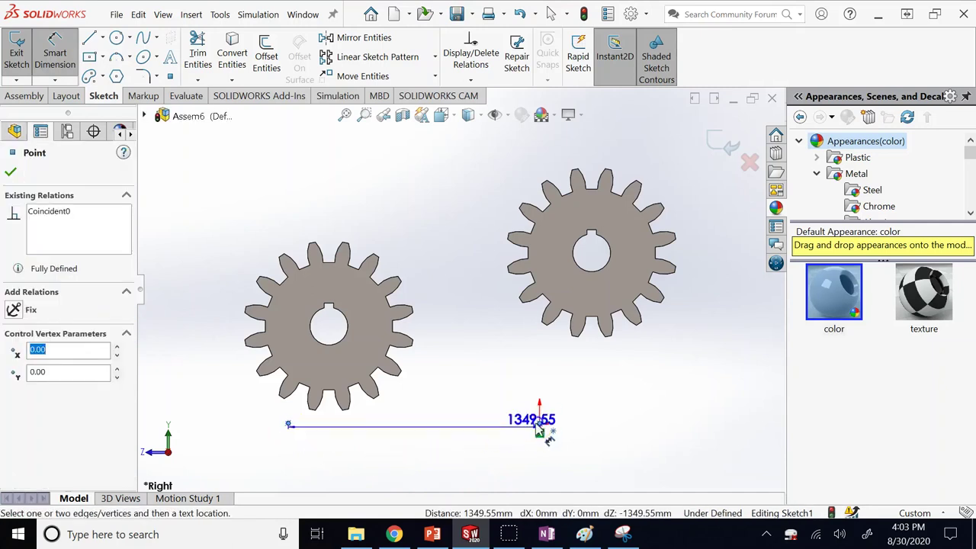
click(427, 466)
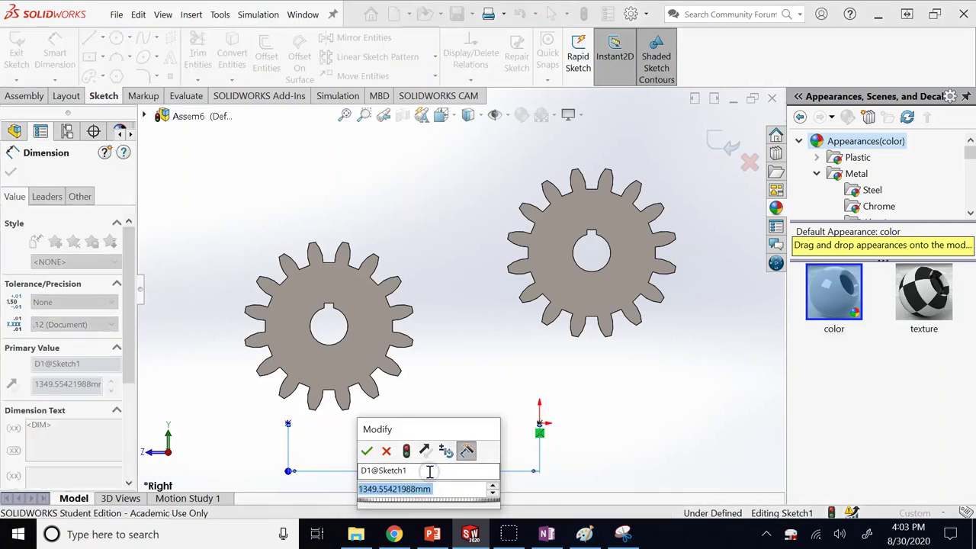
text(32in)
key(Return)
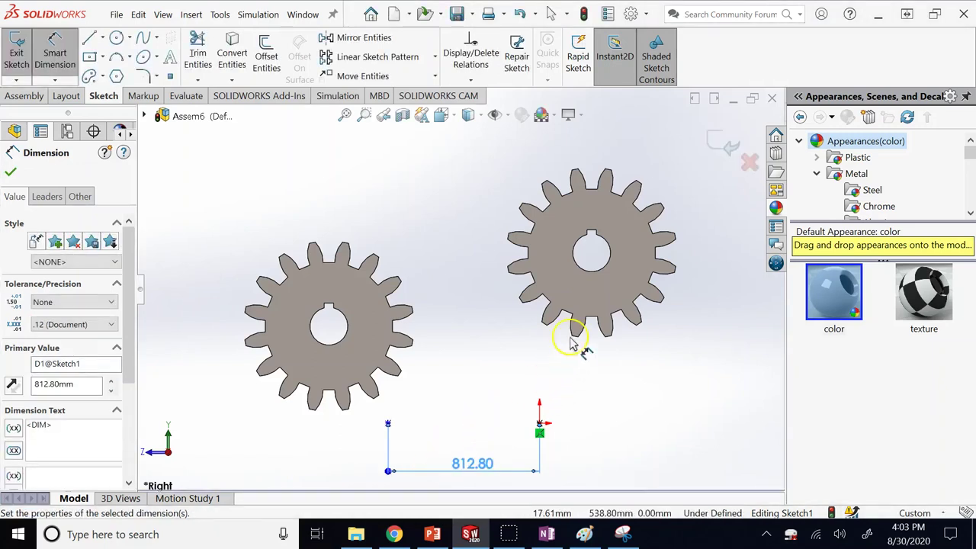
click(55, 54)
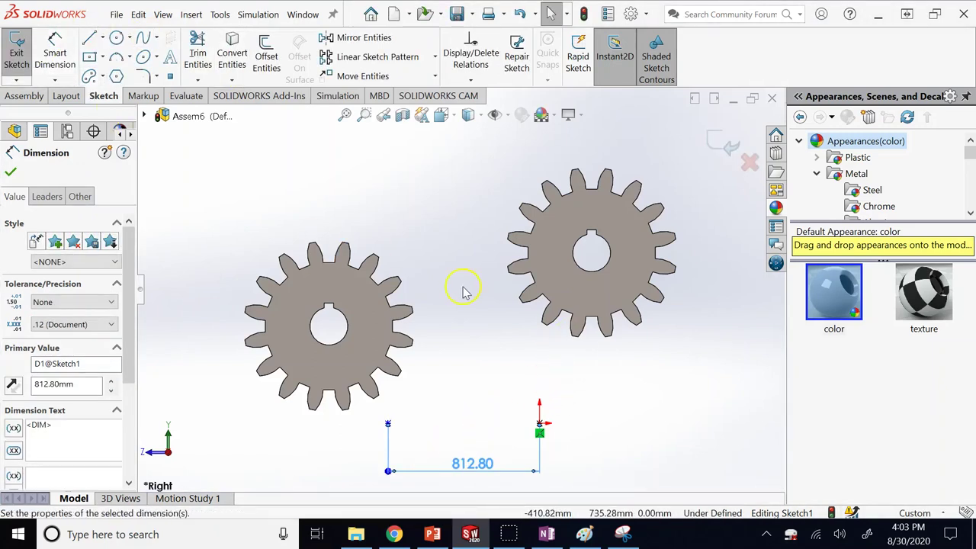
click(588, 359)
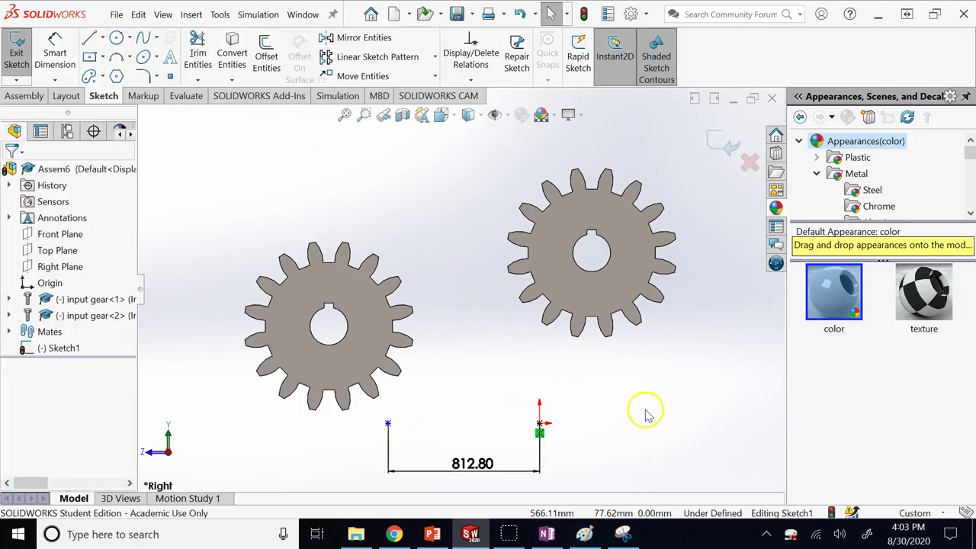
click(720, 143)
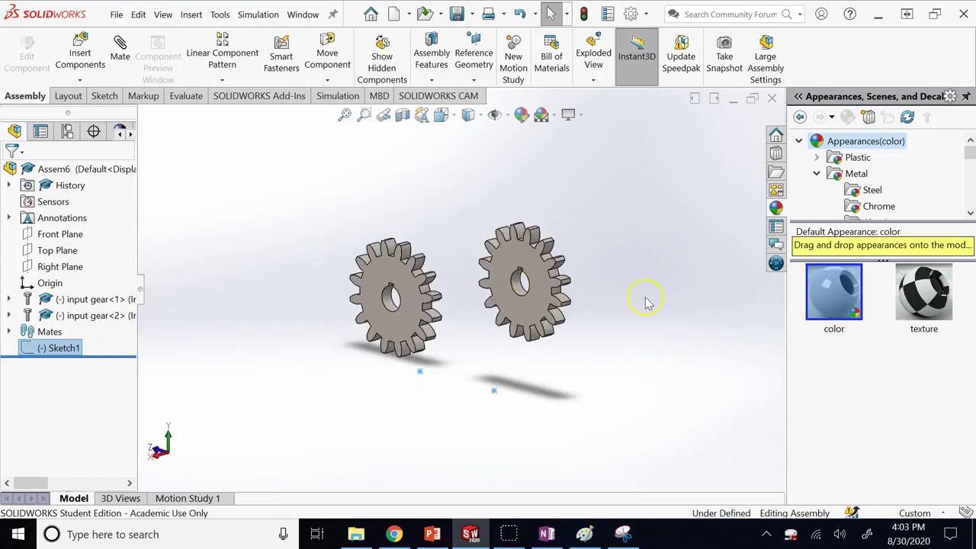
click(647, 298)
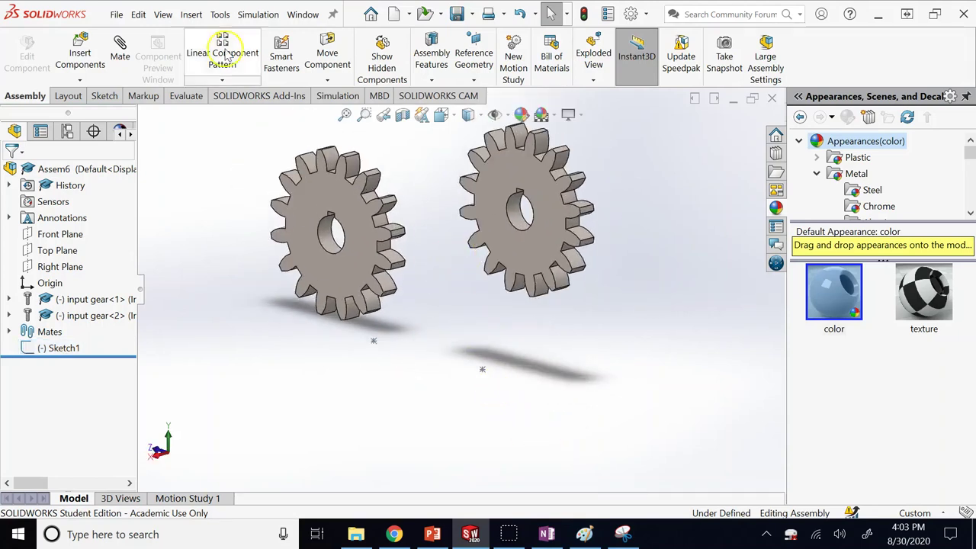
click(119, 49)
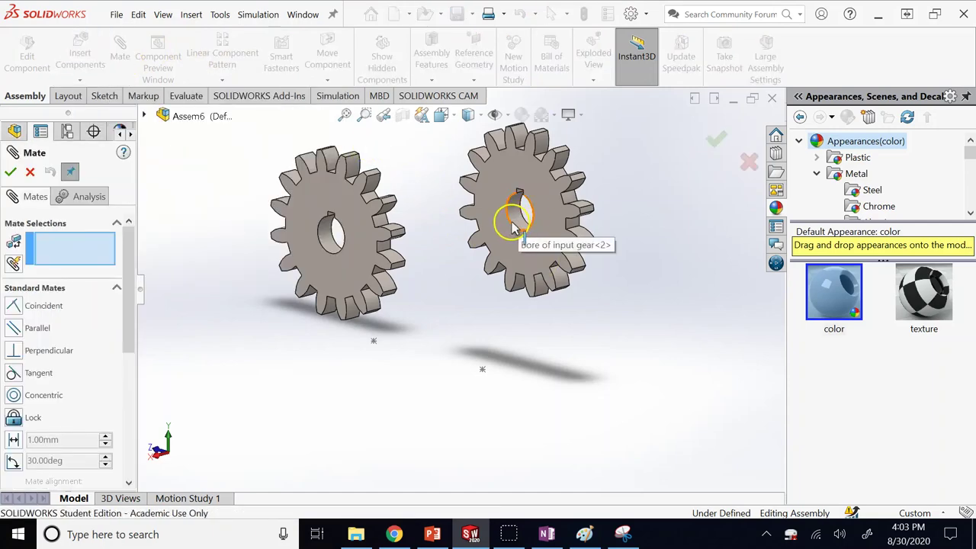
click(511, 224)
click(483, 370)
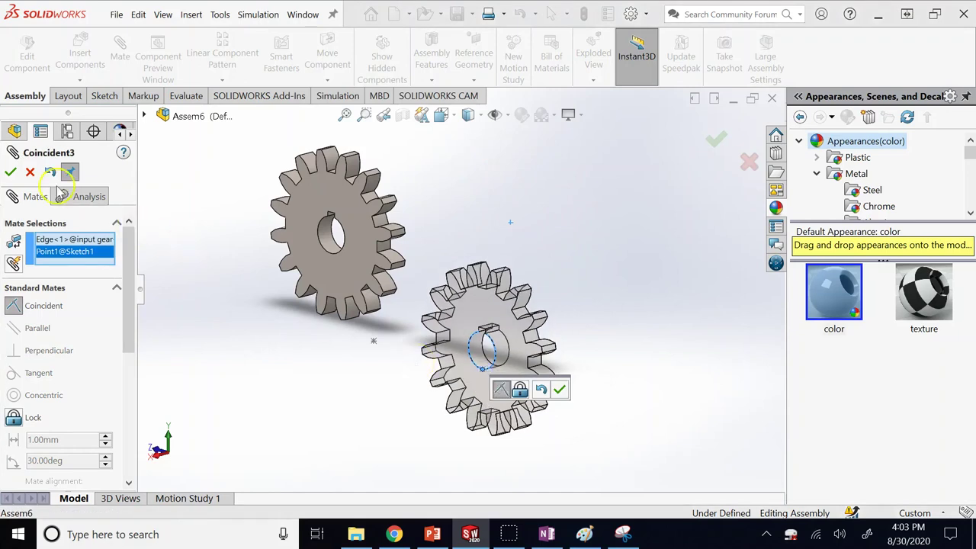
click(29, 173)
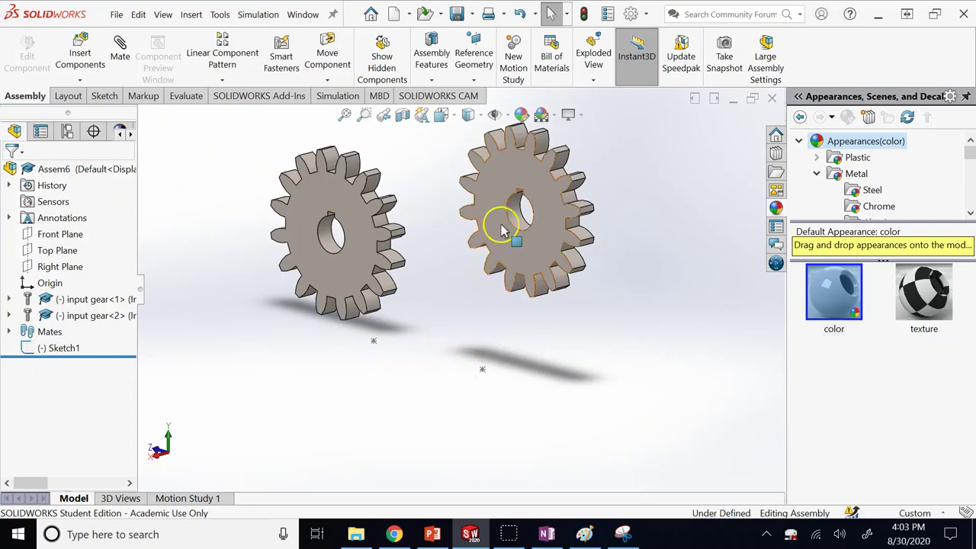
Reopen the point sketch for editing and draw a centerline connecting its two points.
click(76, 348)
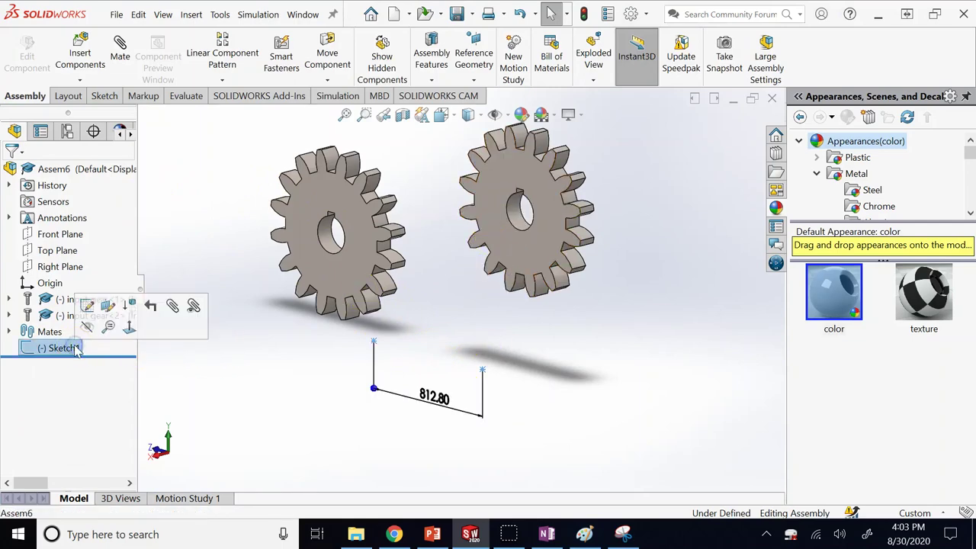
click(87, 305)
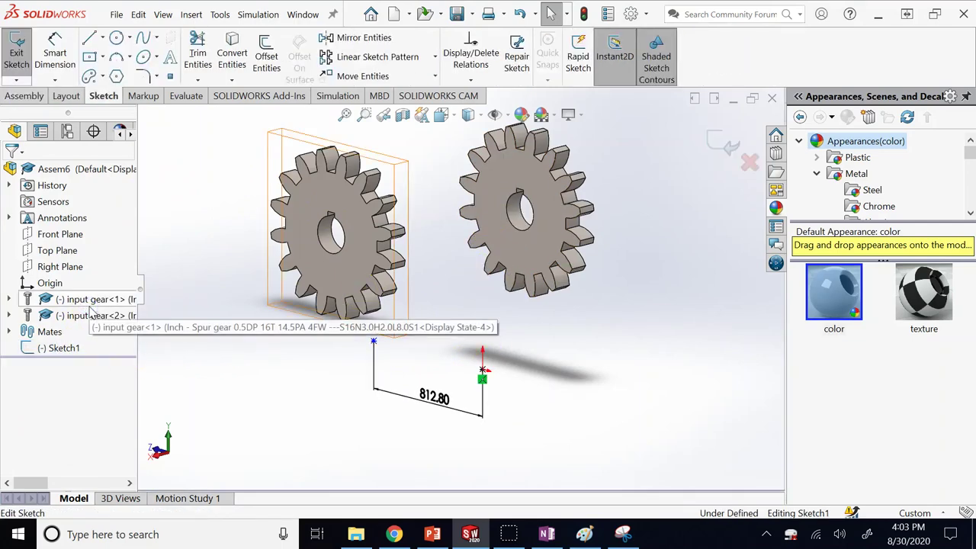
click(102, 38)
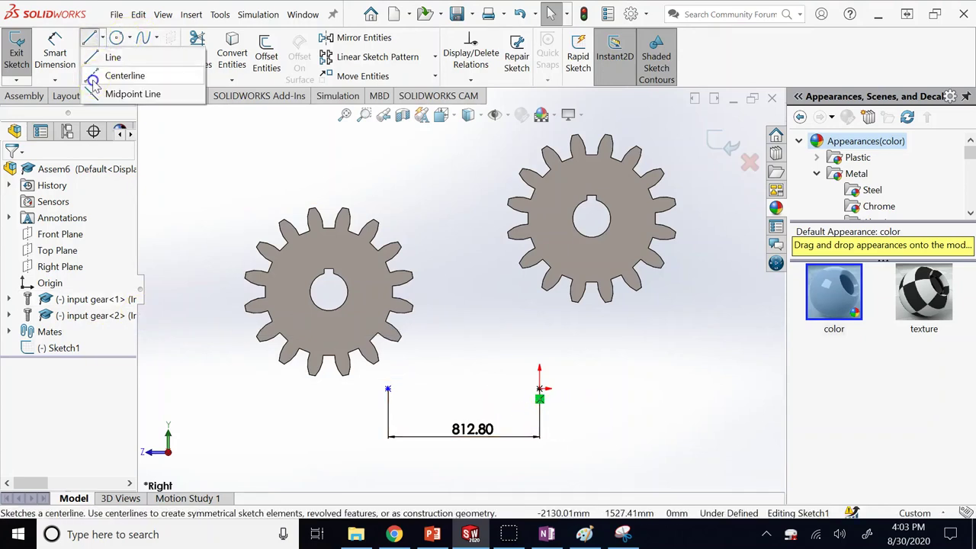
click(107, 72)
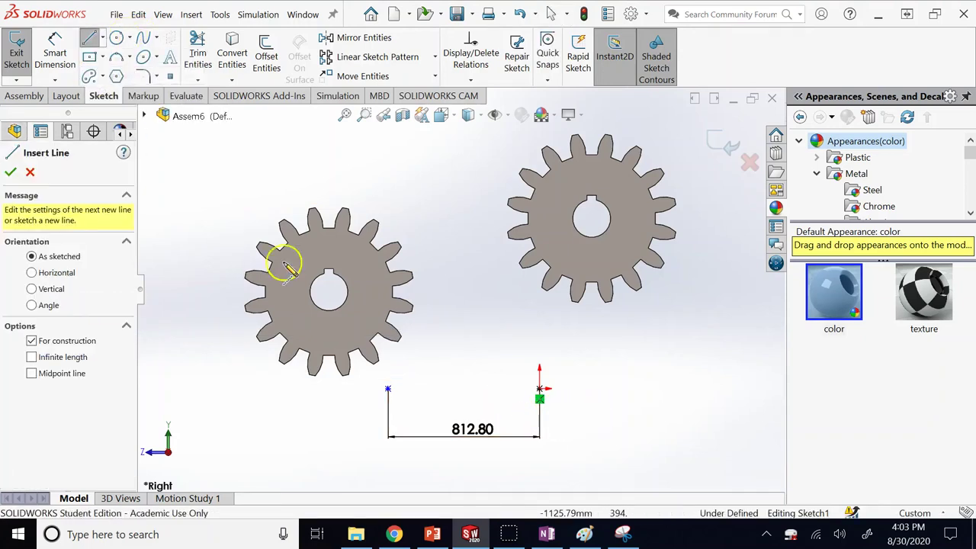
click(388, 389)
double_click(540, 389)
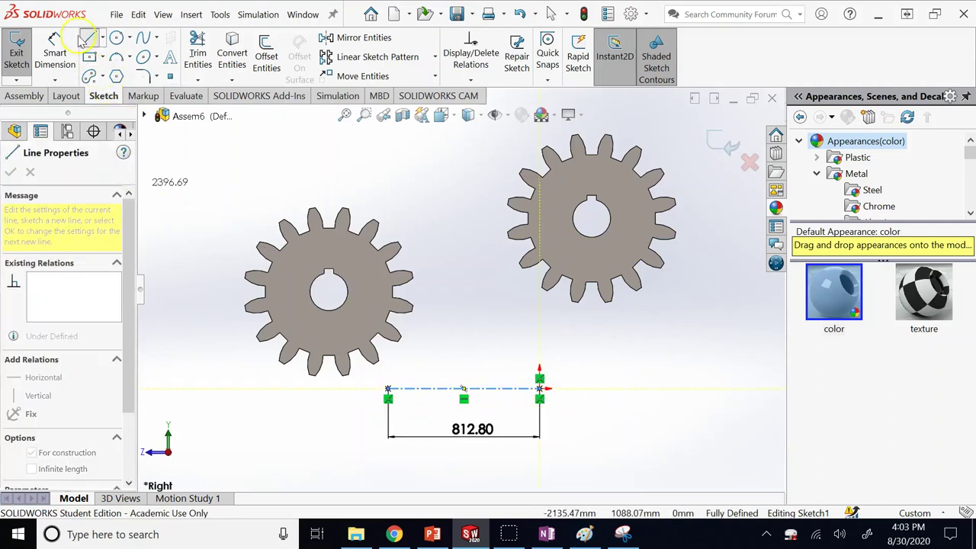
Sketch a circle centered on the origin, at one end of the centerline.
click(115, 38)
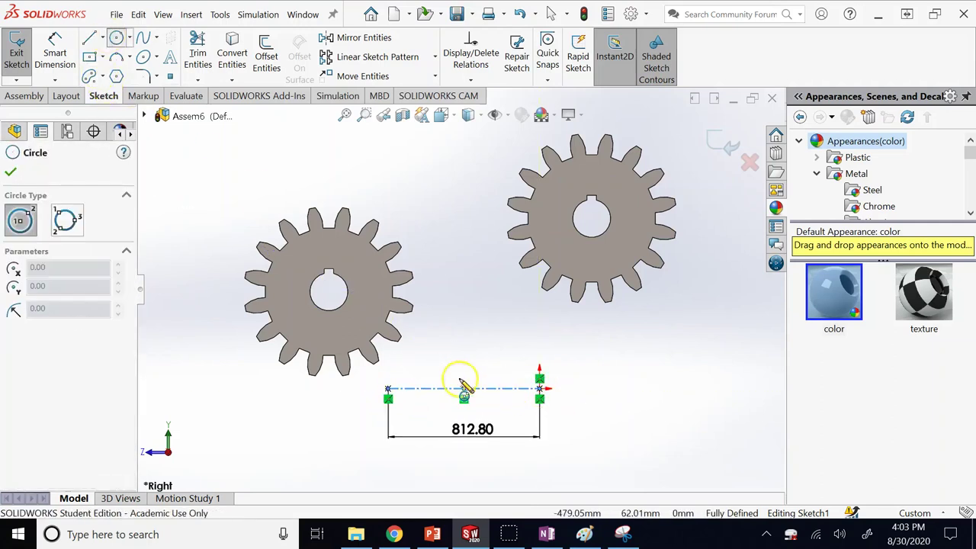
click(540, 389)
click(497, 306)
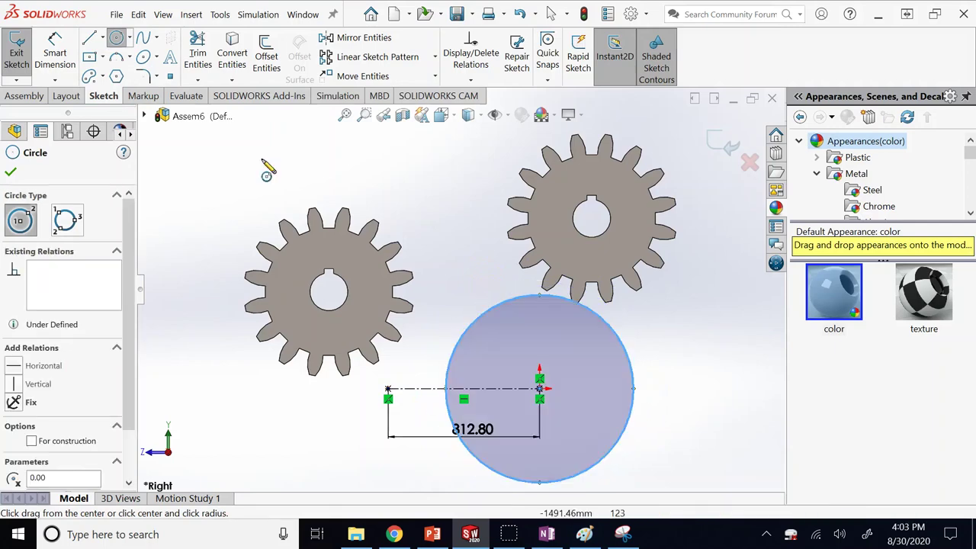
Dimension the diameter of the circle centered on the origin as 32 in.
click(84, 49)
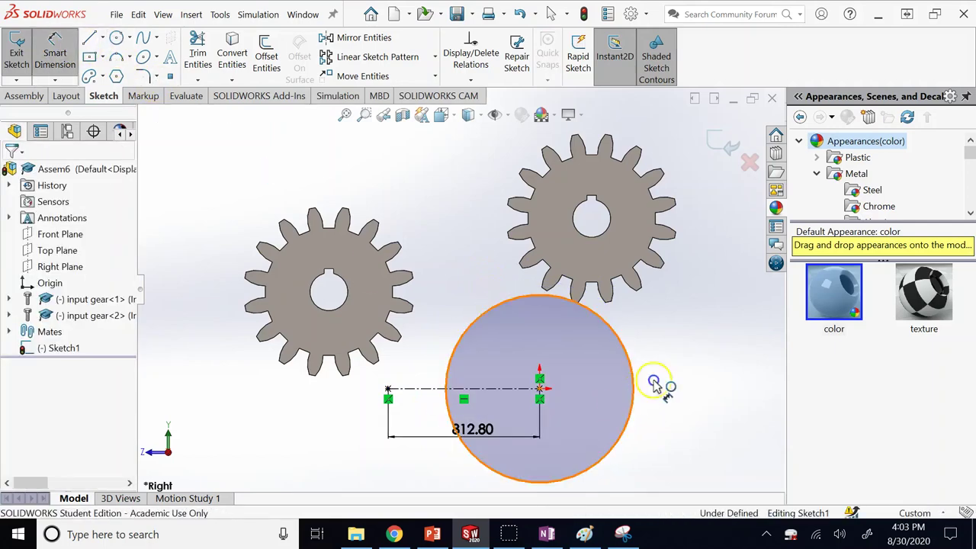
click(648, 387)
click(679, 374)
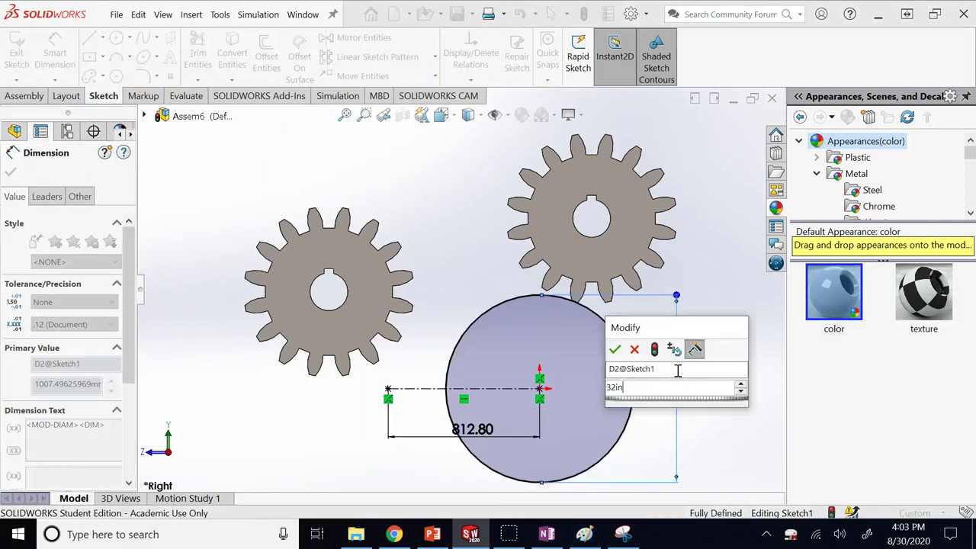
key(Return)
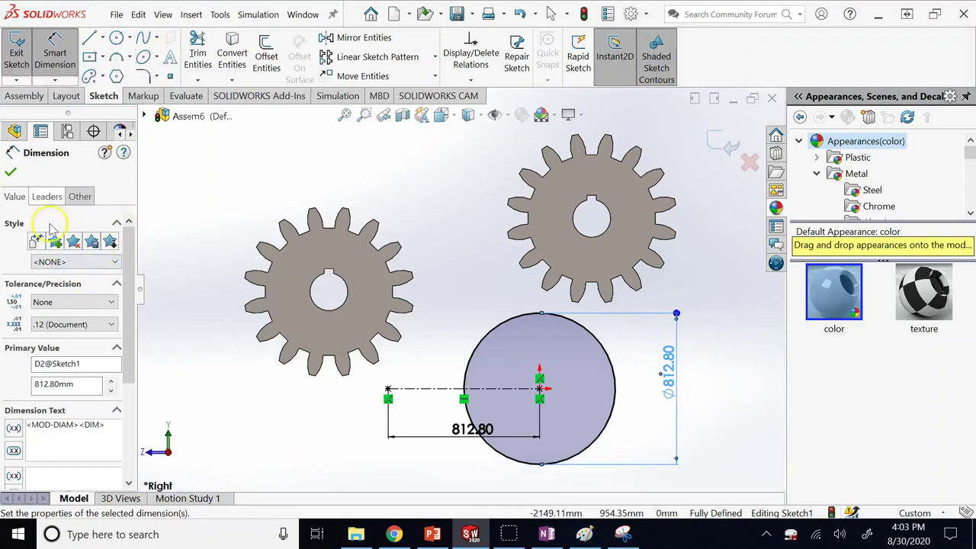
click(12, 173)
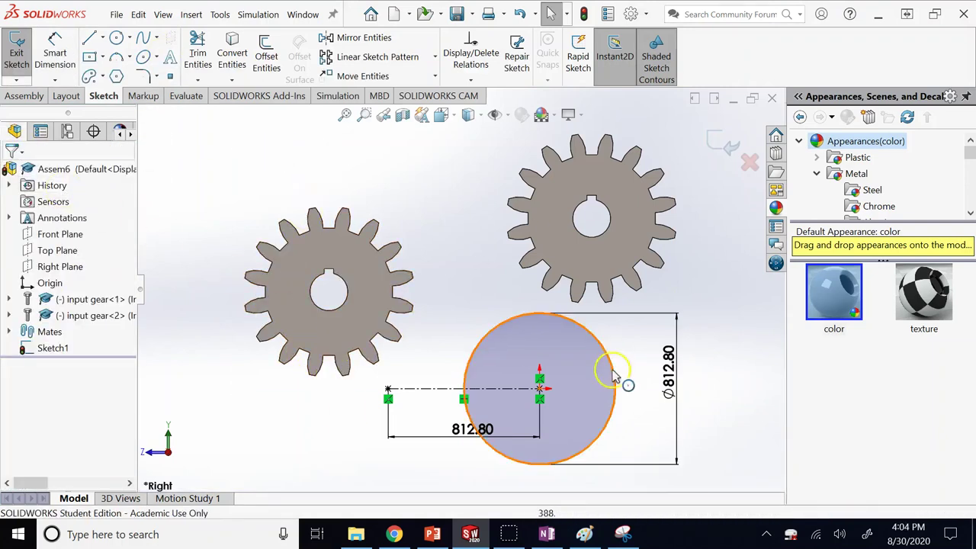
Convert the dimensioned circle at the origin into construction geometry.
click(511, 321)
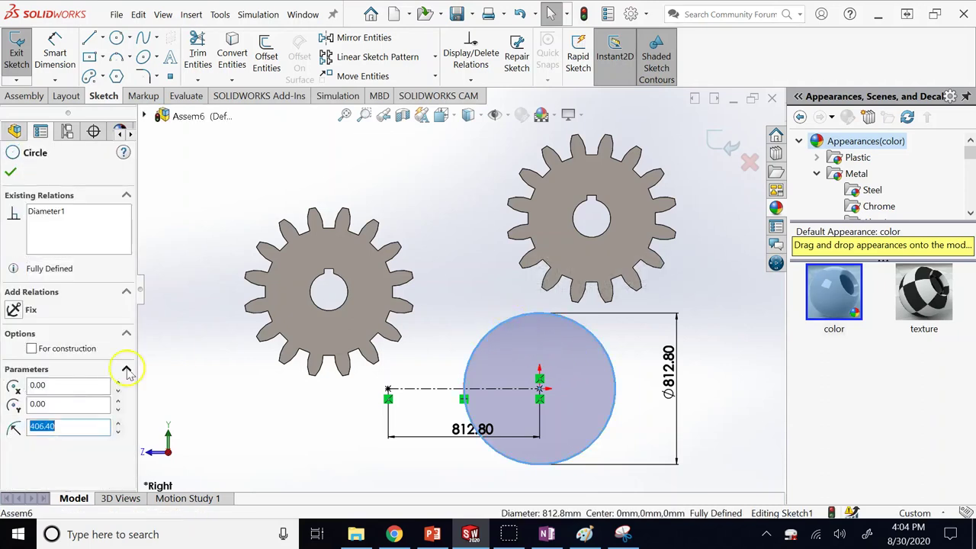
click(32, 349)
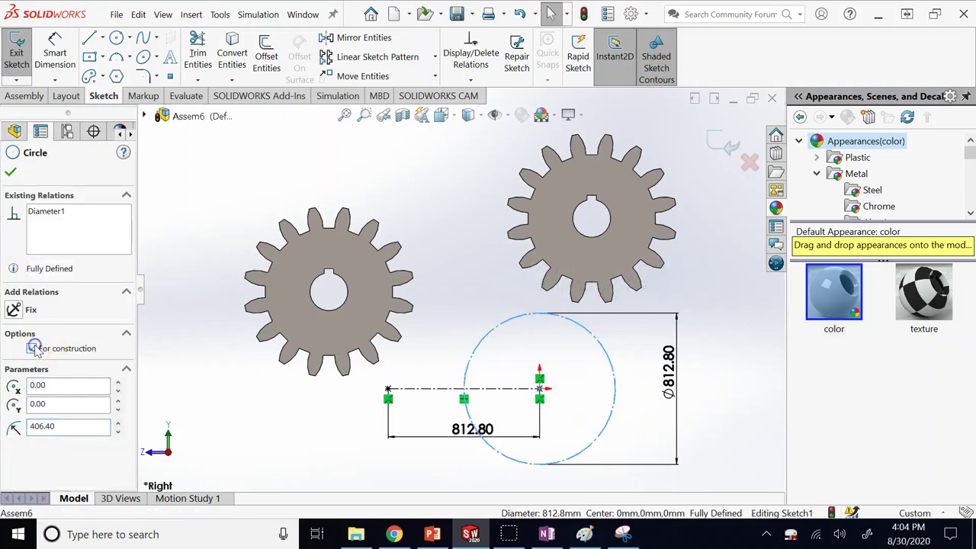
click(12, 173)
Sketch a second circle about 821 mm in diameter, centered on the other end of the centerline.
key(f)
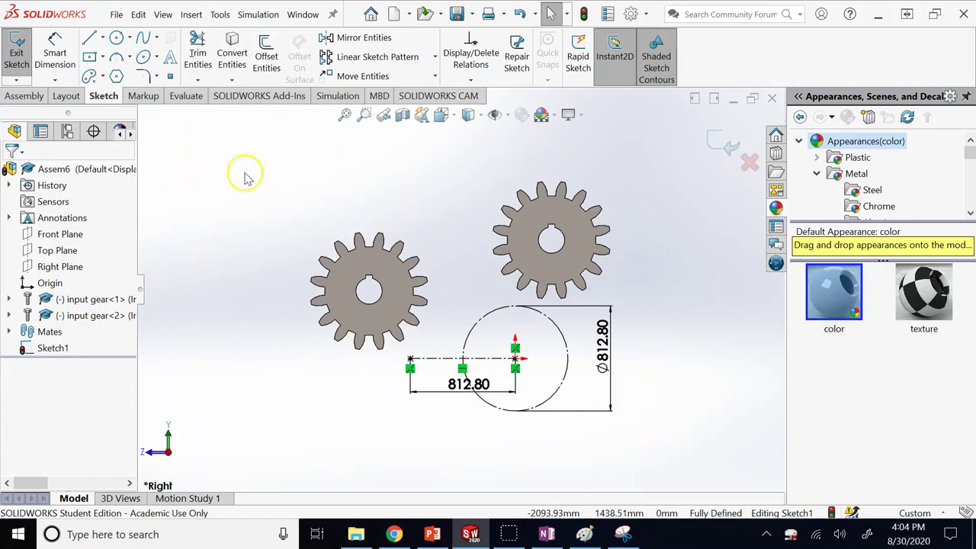
click(117, 39)
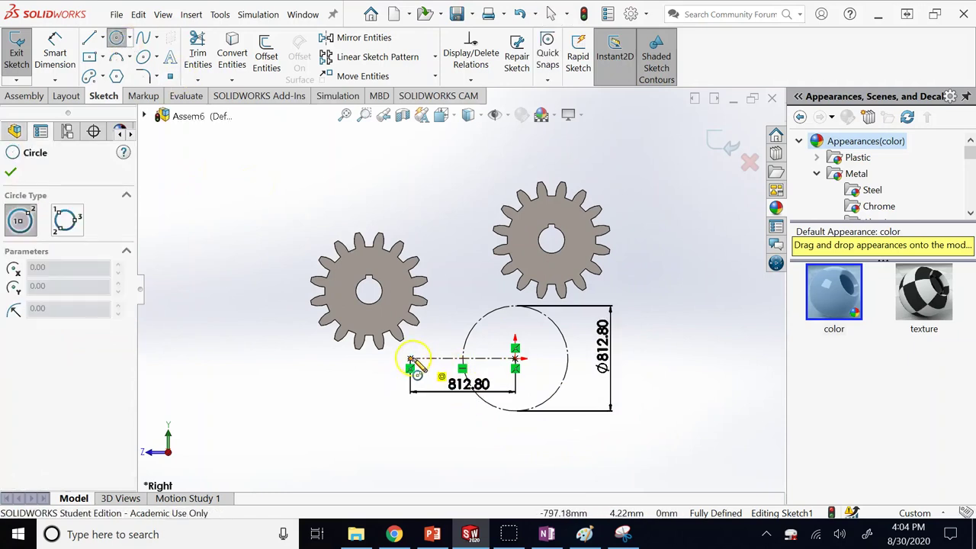
drag(410, 360, 414, 308)
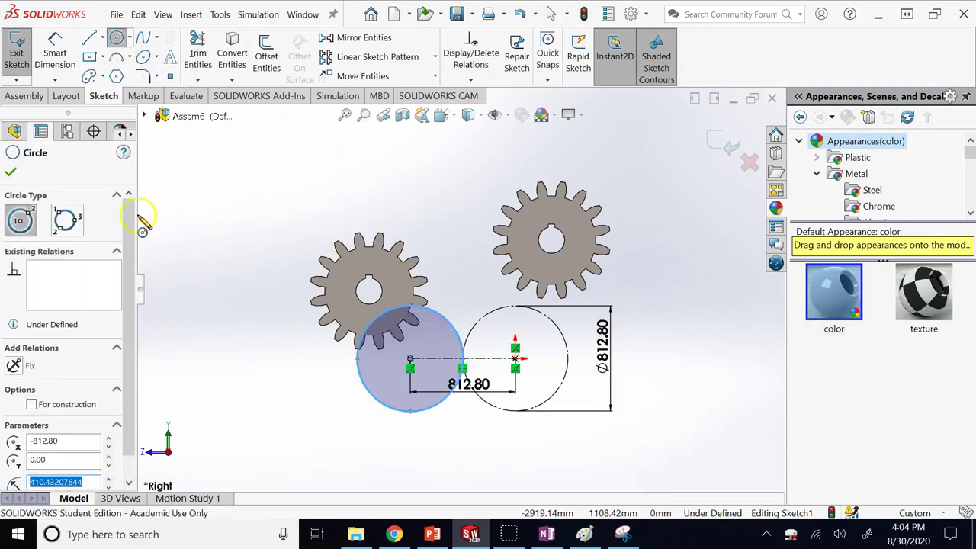
click(11, 173)
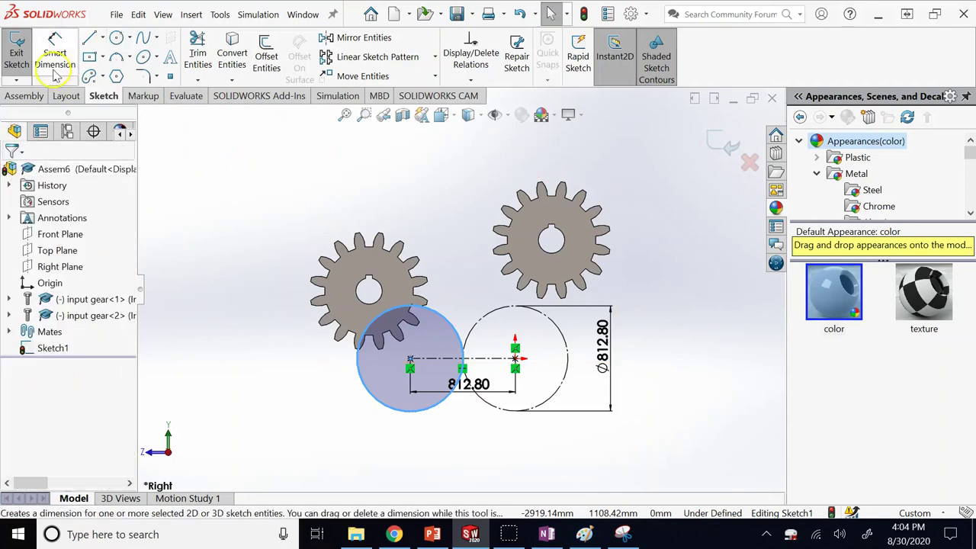
Dimension the second circle's diameter as 812.8 mm.
click(55, 57)
click(366, 399)
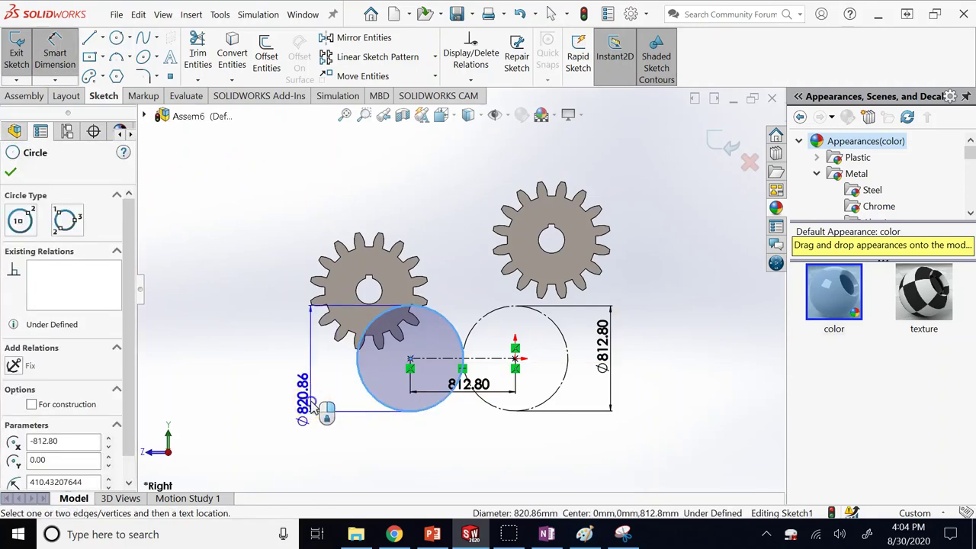
click(310, 404)
text(812.8)
key(Return)
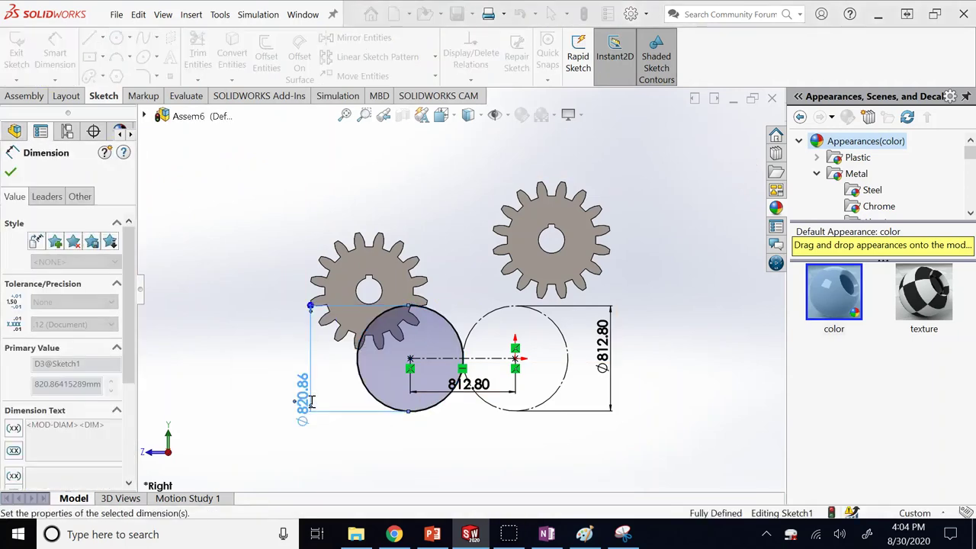
key(Escape)
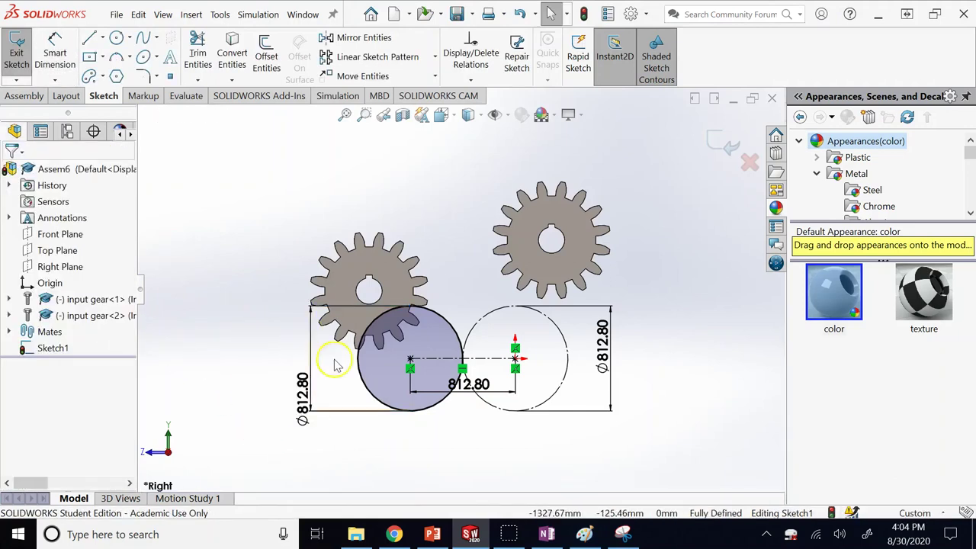
Convert the second circle into construction geometry and exit the sketch.
click(367, 385)
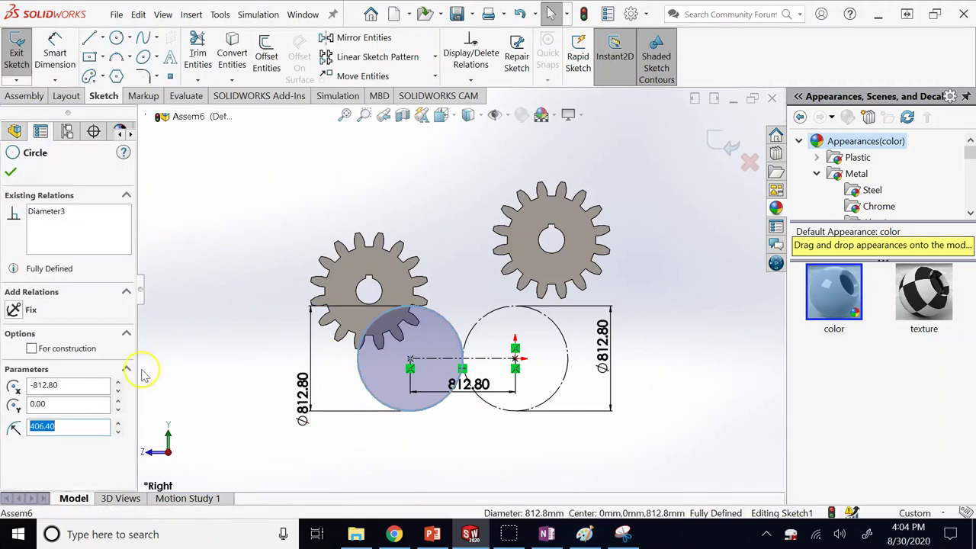
click(33, 349)
click(11, 174)
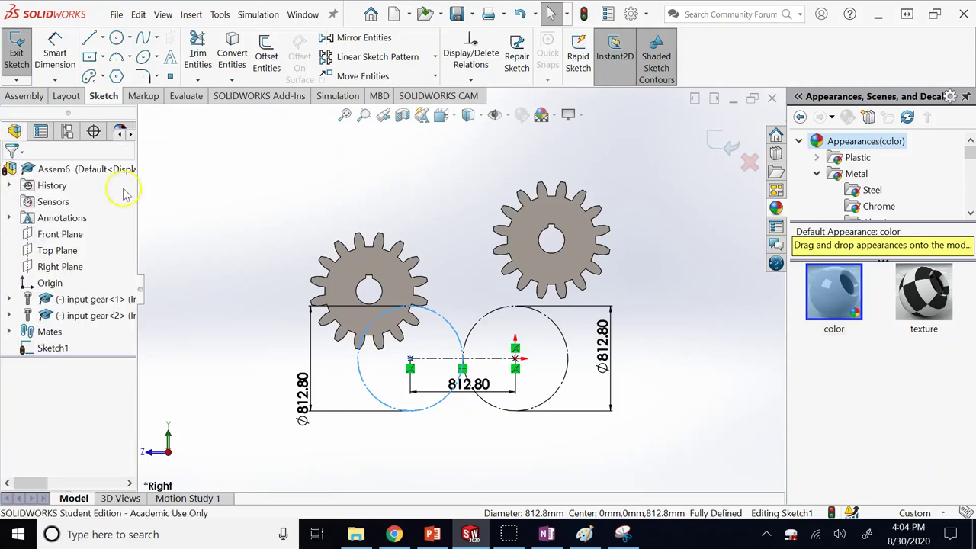
scroll(540, 388, down, 3)
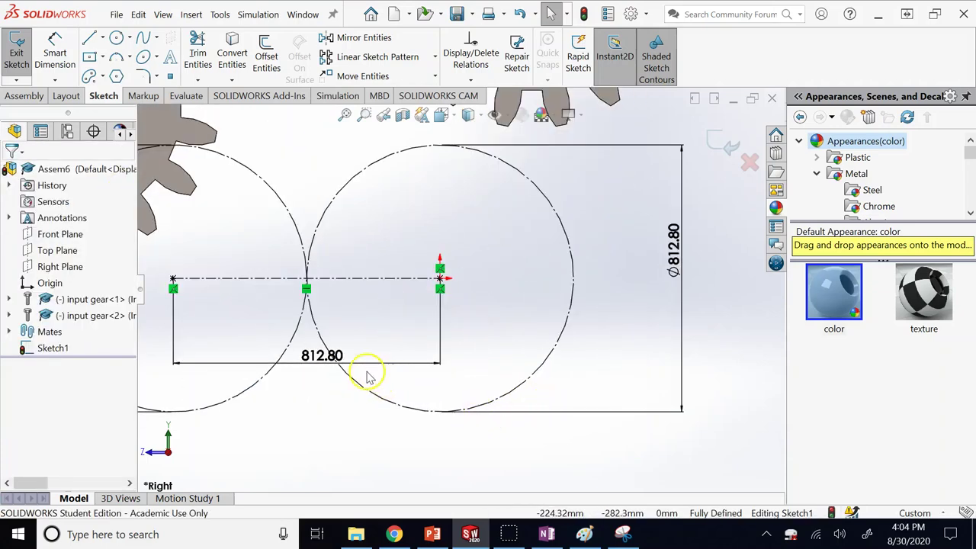
scroll(368, 374, up, 3)
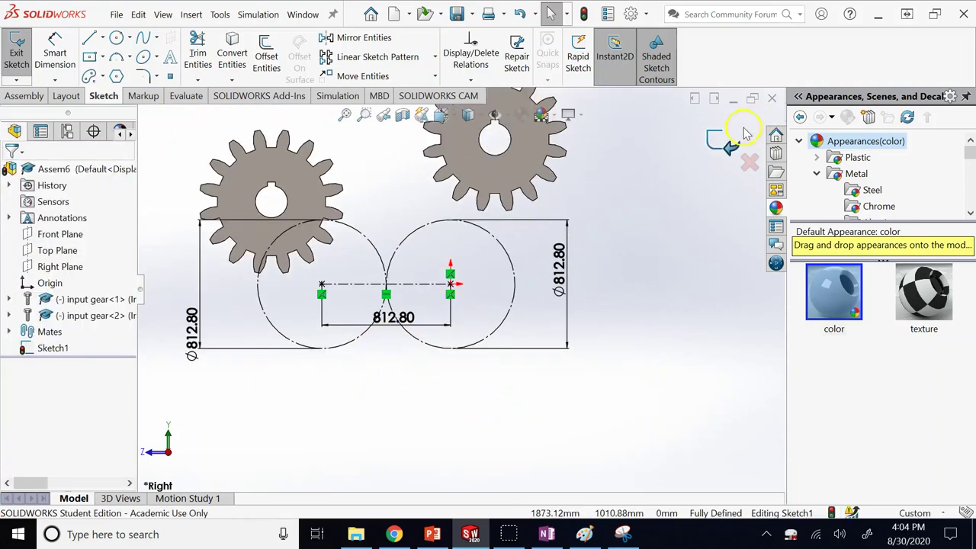
click(723, 142)
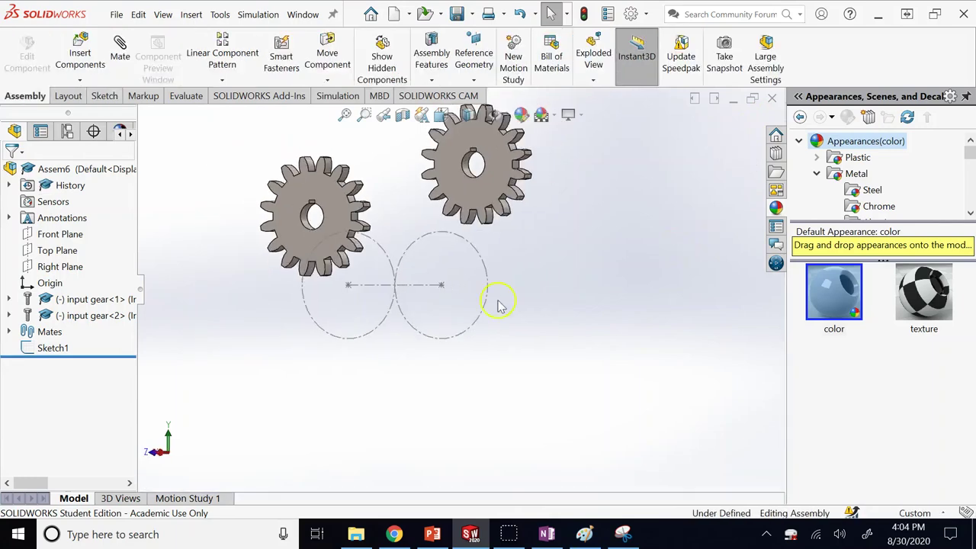
Add a concentric mate between the second gear's bore edge and the construction circle at the origin.
scroll(496, 283, down, 3)
scroll(458, 198, up, 3)
scroll(435, 163, down, 3)
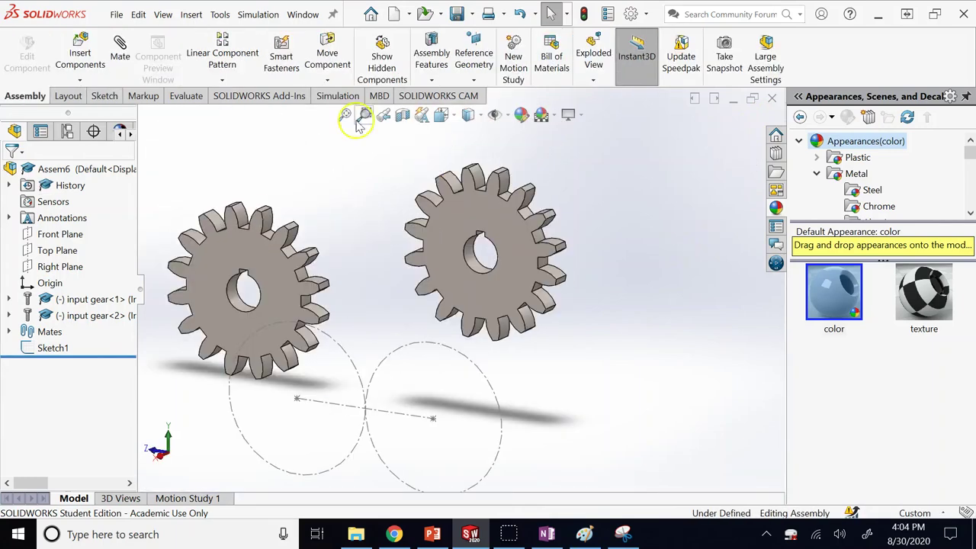
click(120, 48)
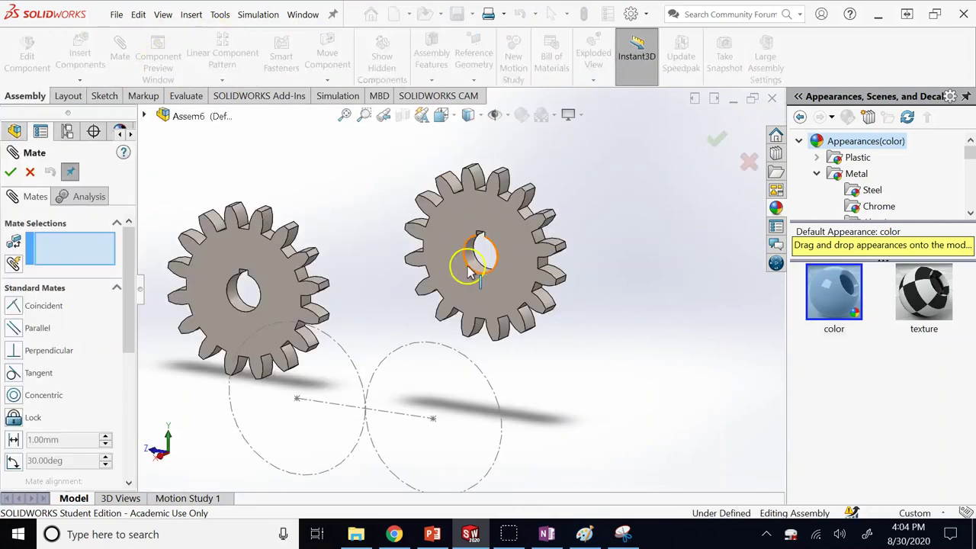
click(470, 269)
click(453, 354)
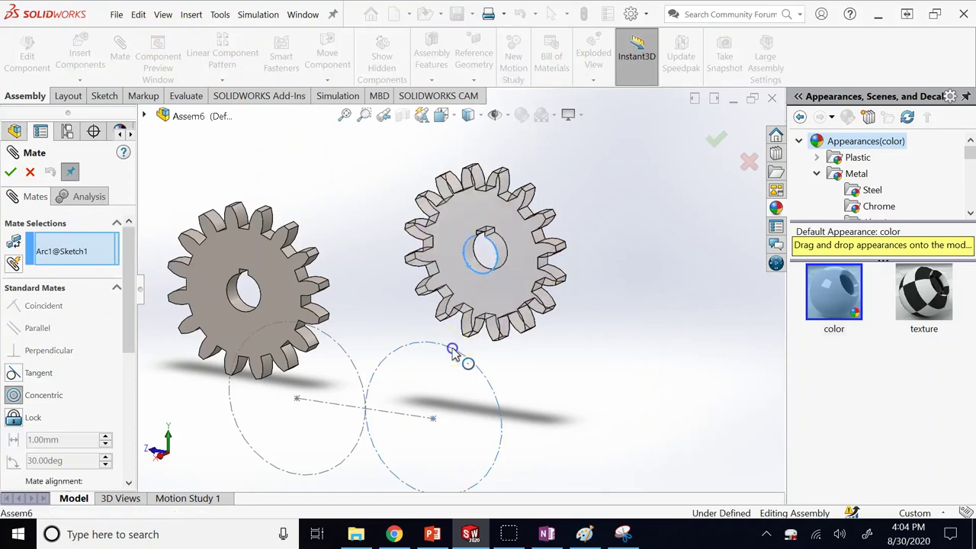
click(11, 173)
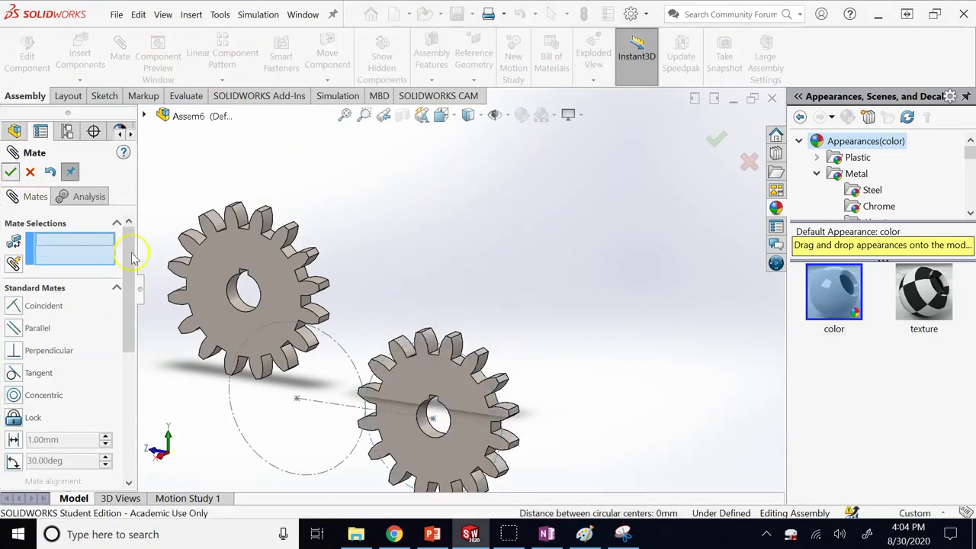
Add a concentric mate between the first gear's bore edge and the other construction circle, then finish mating.
click(236, 301)
click(249, 450)
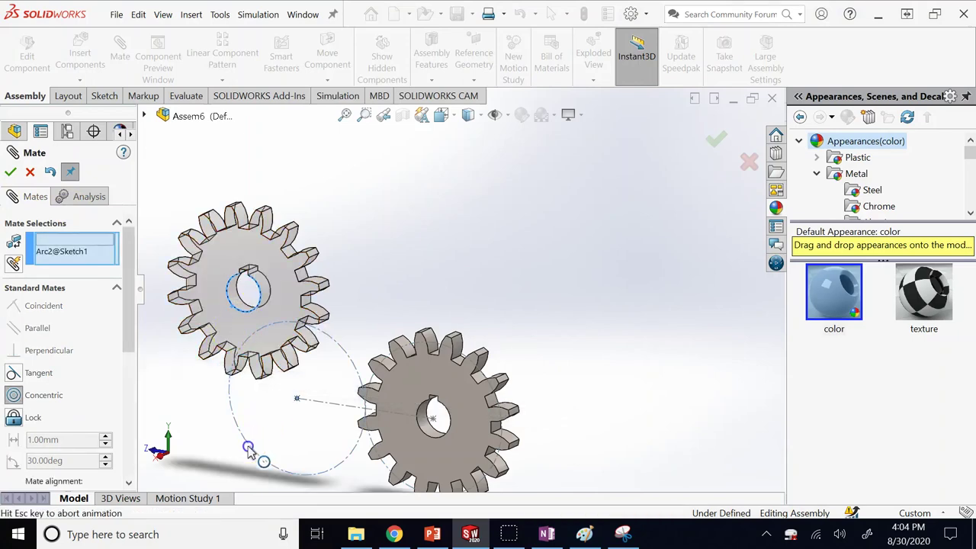
click(11, 173)
click(17, 172)
Rotate each of the two gears about its own axis to try out their free motion.
scroll(427, 285, up, 4)
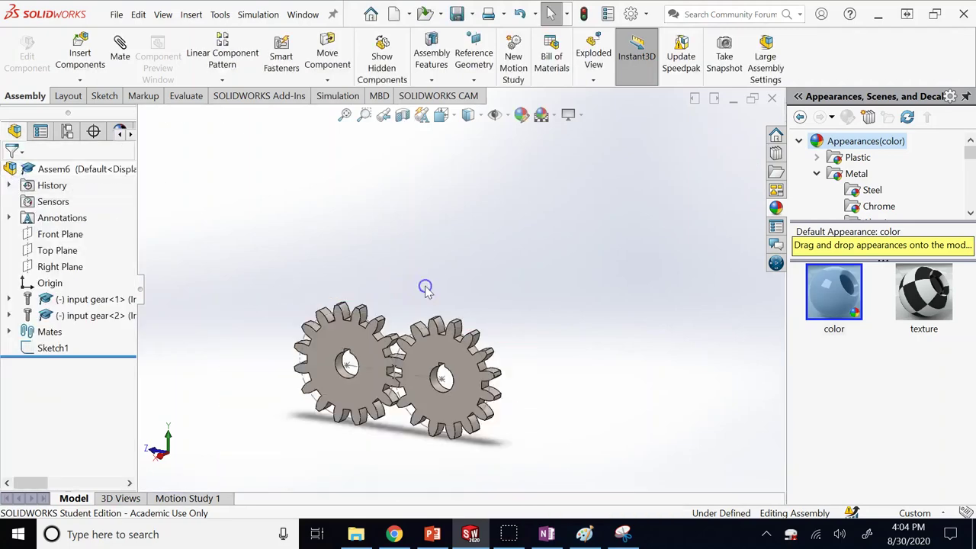
scroll(432, 348, down, 4)
scroll(414, 247, down, 4)
scroll(423, 255, up, 4)
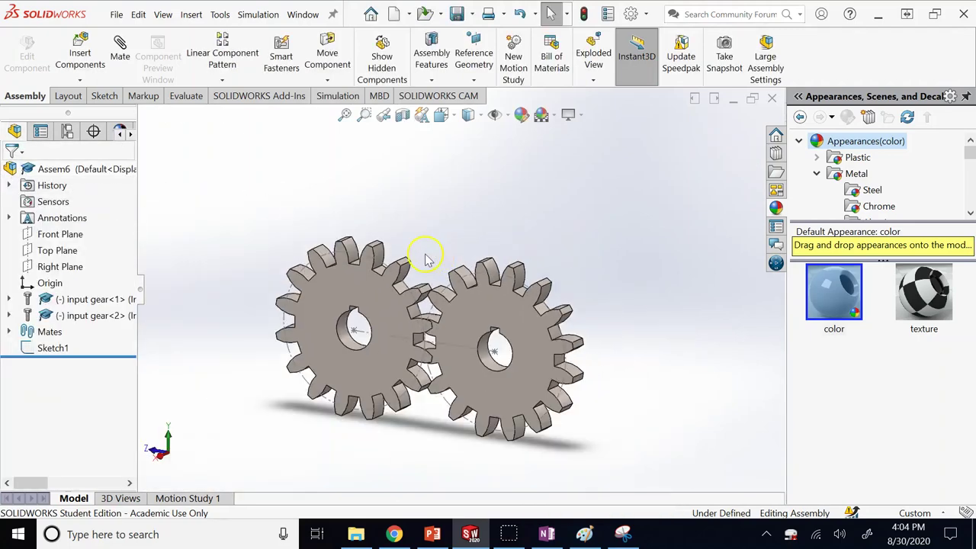
drag(523, 331, 335, 289)
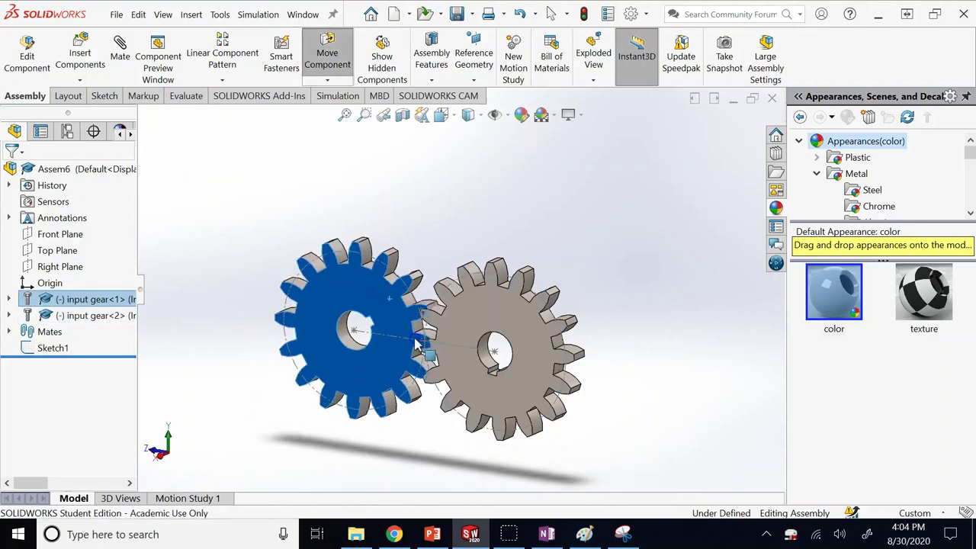
click(453, 172)
In the Right view, rotate the second gear until its teeth fit between the first gear's teeth, then return to the isometric view.
key(space)
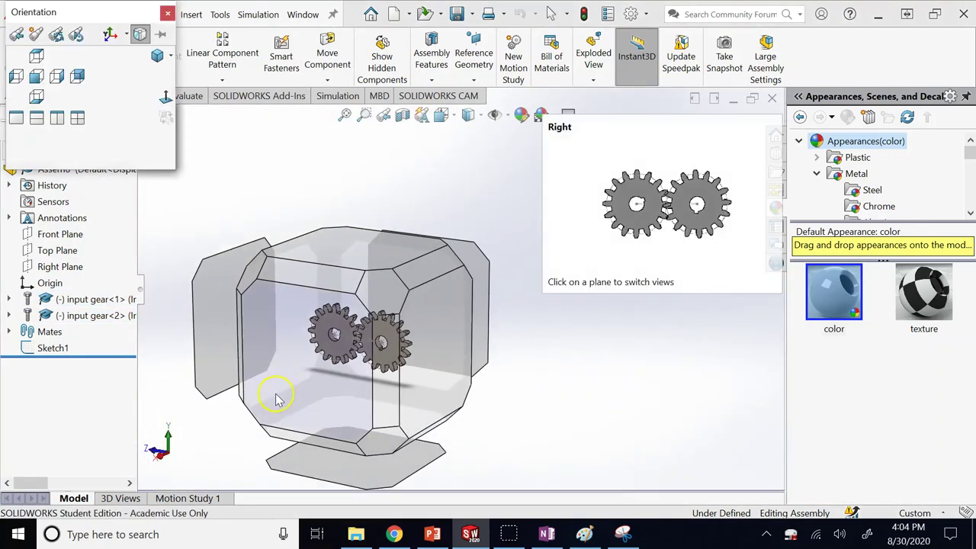
click(274, 392)
scroll(455, 324, down, 2)
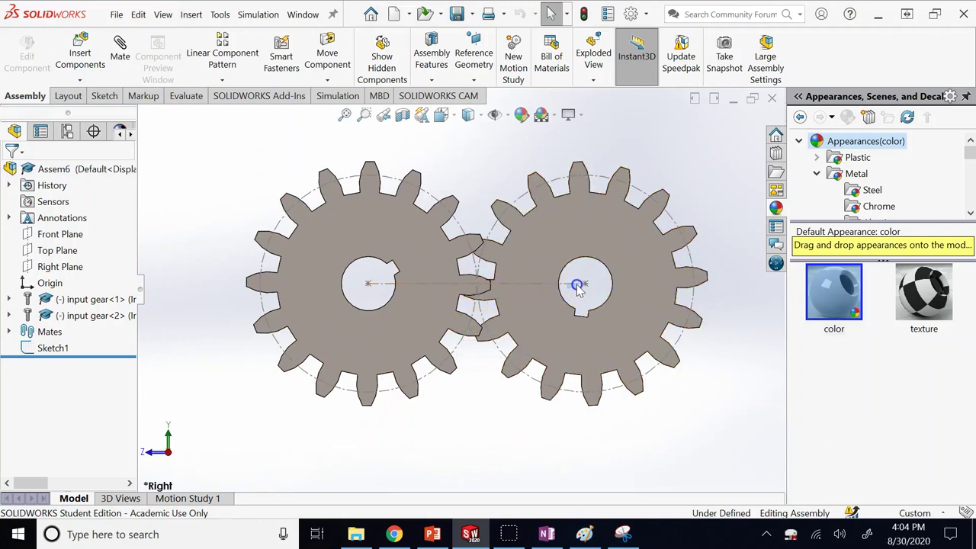
drag(584, 382, 602, 372)
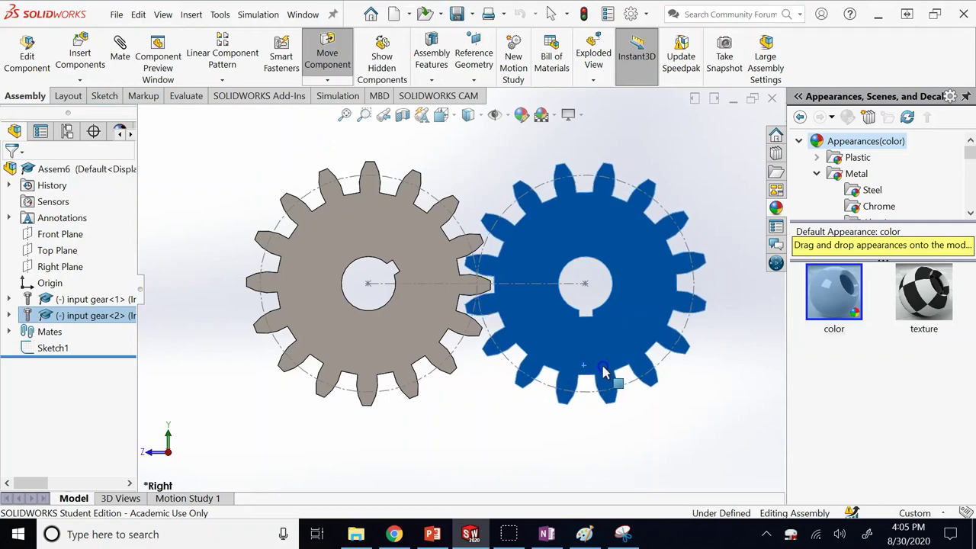
key(Escape)
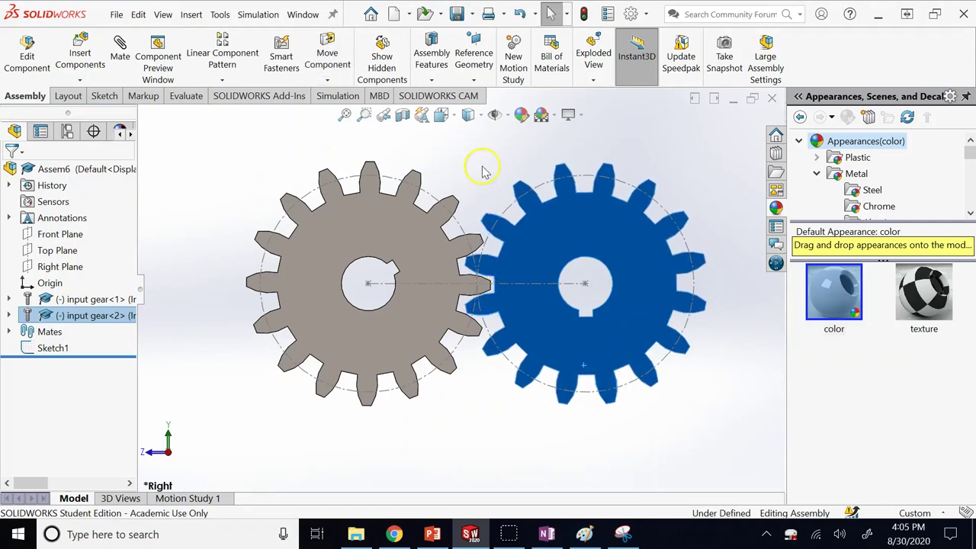
click(481, 158)
key(ctrl+7)
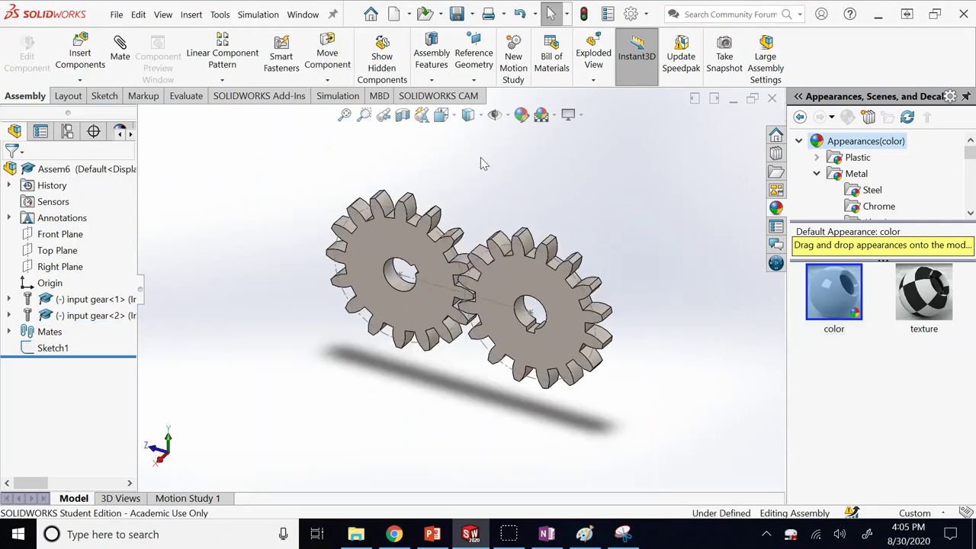
Set up a mechanical Gear mate between the bore edges of the two spur gears.
click(119, 45)
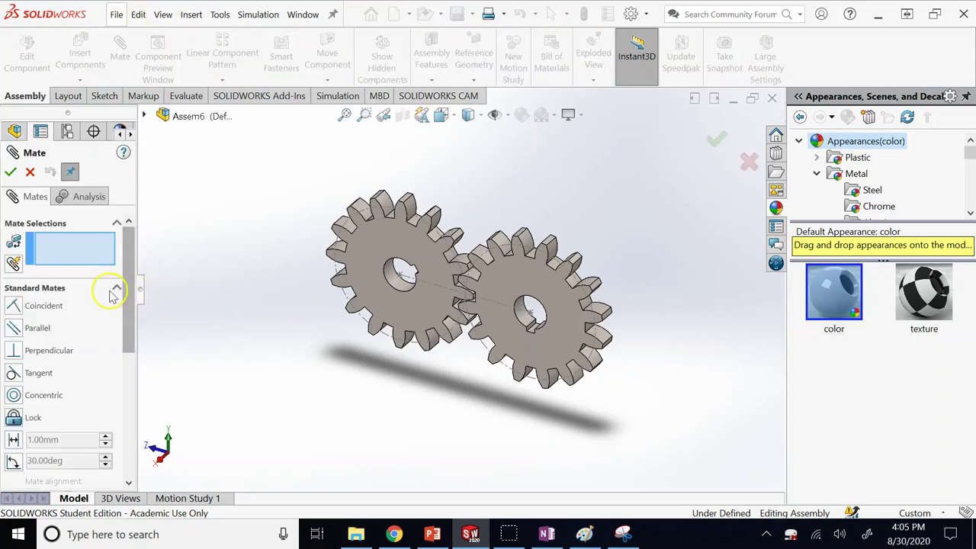
click(115, 289)
click(99, 327)
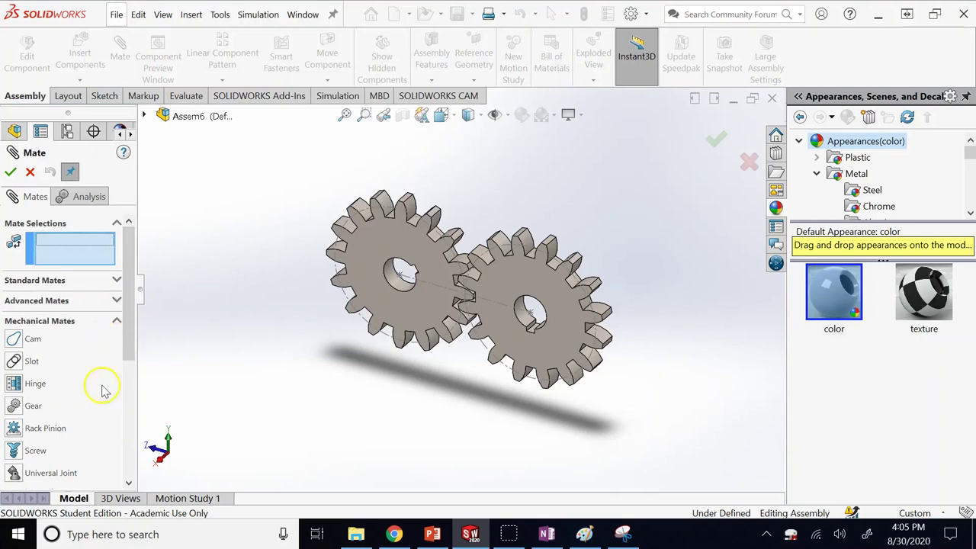
click(12, 406)
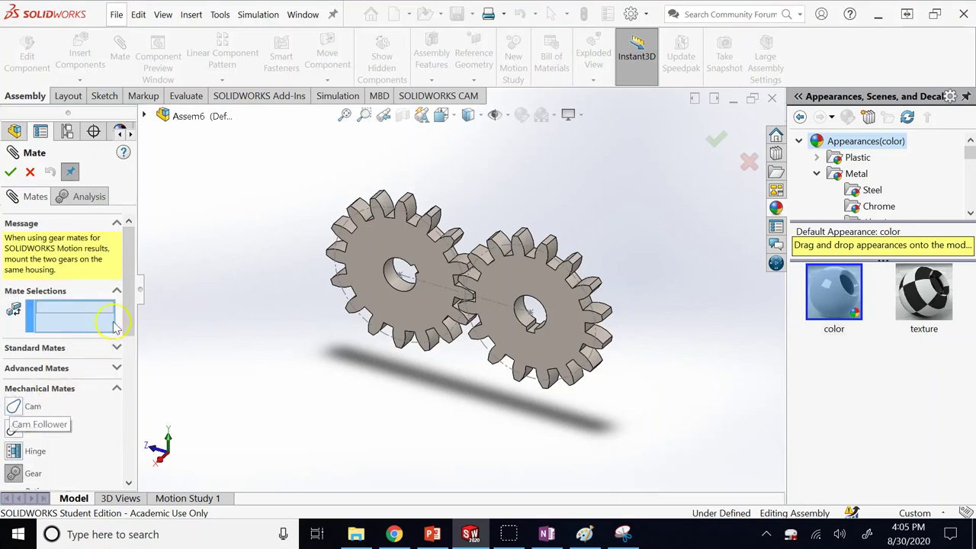
click(391, 288)
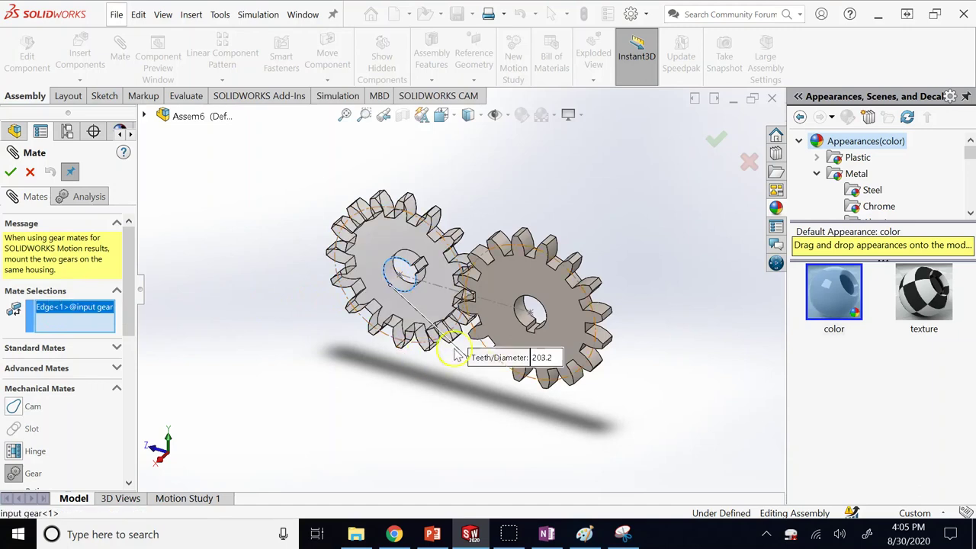
click(517, 316)
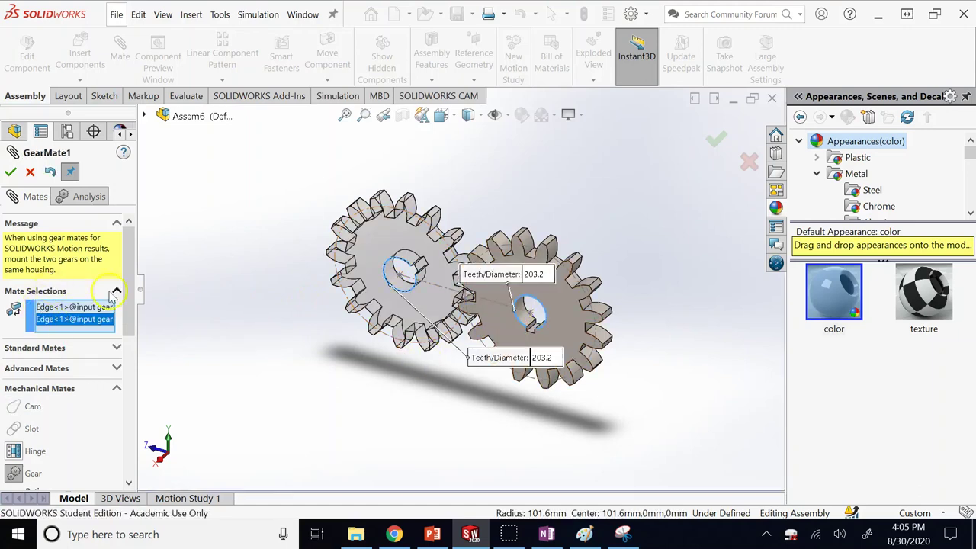
Set the gear mate's ratio to 1 mm : 1 mm and apply the mate.
drag(129, 282, 116, 369)
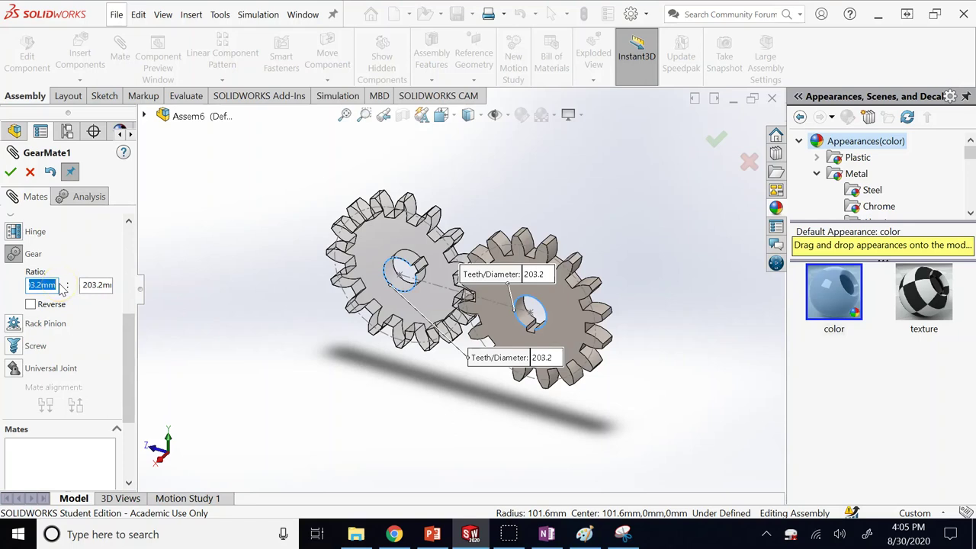
click(86, 285)
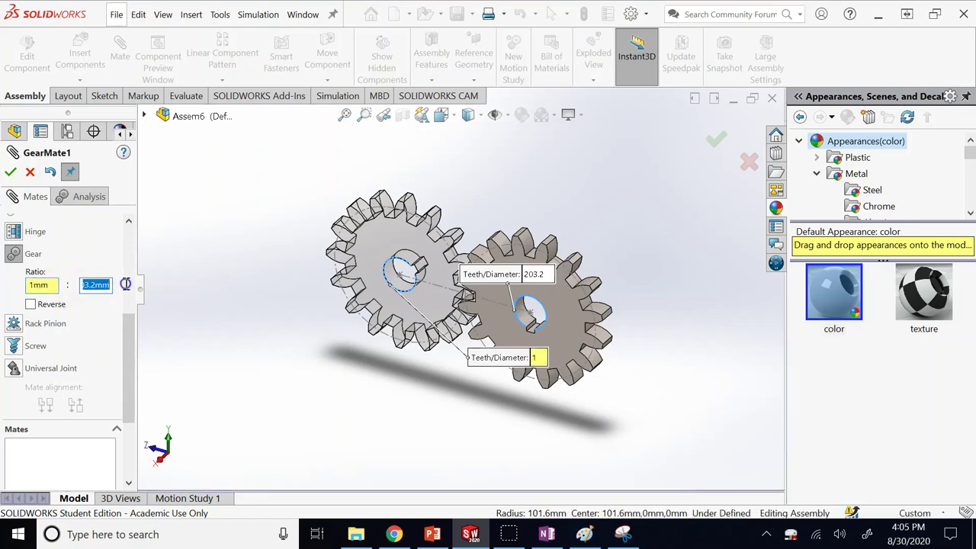
text(1)
key(Return)
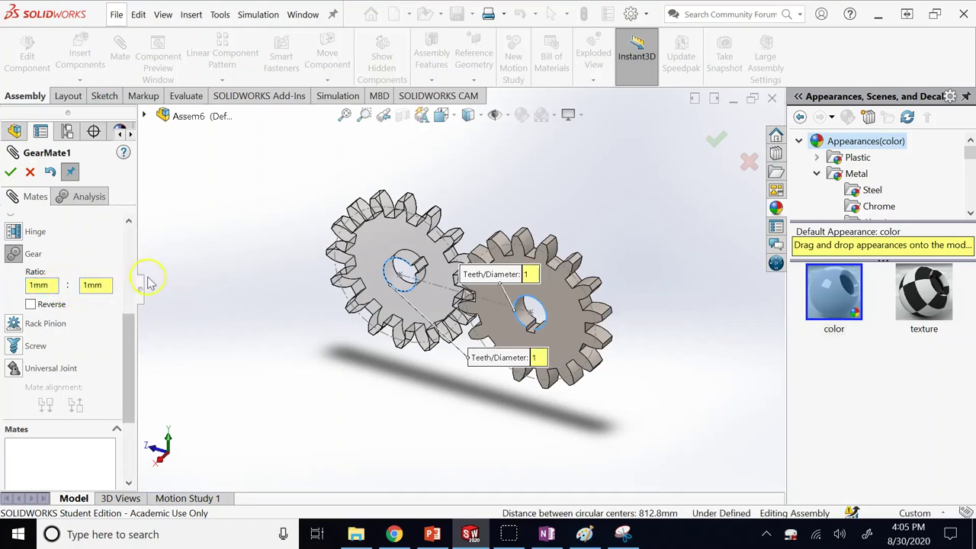
key(Return)
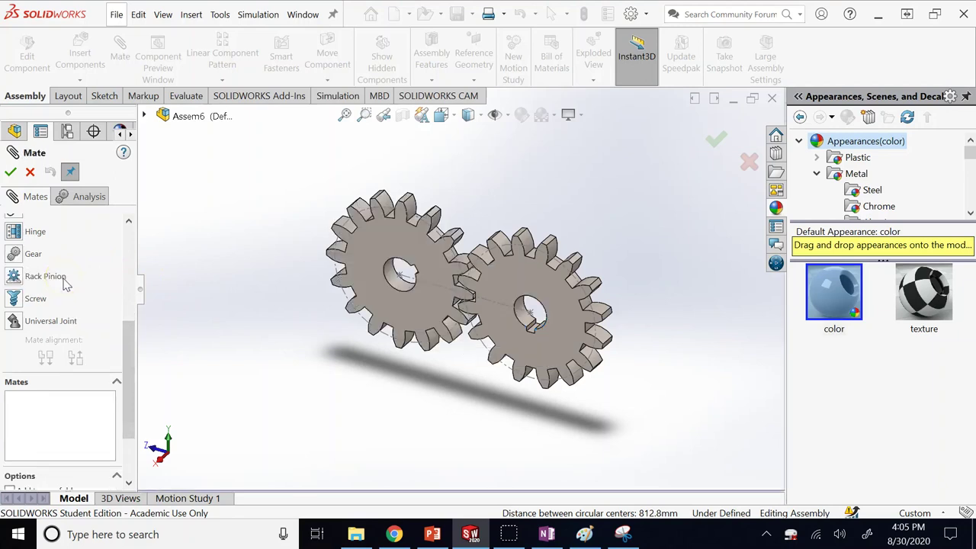
Add another Gear mate between the same two bore edges with the default 203.2 mm : 203.2 mm ratio, then finish mating.
click(23, 255)
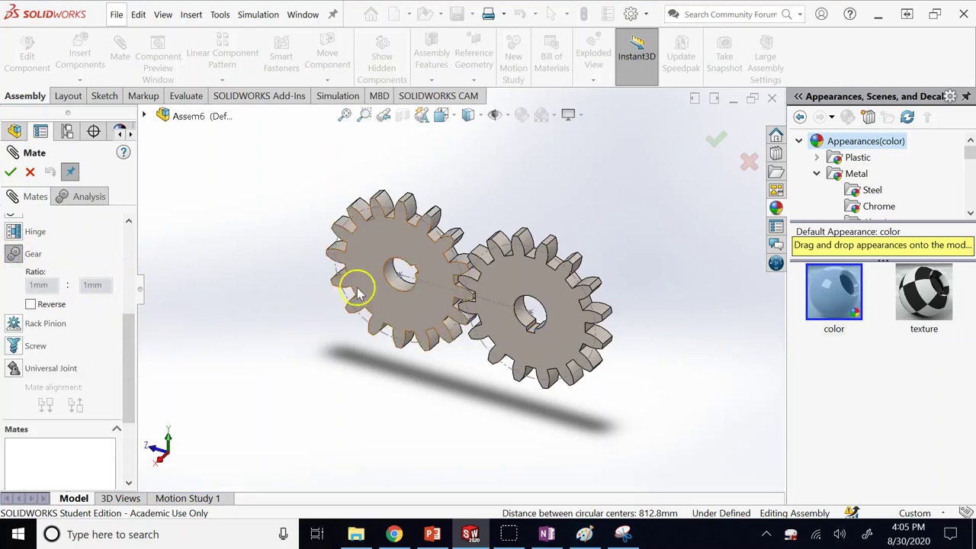
click(390, 276)
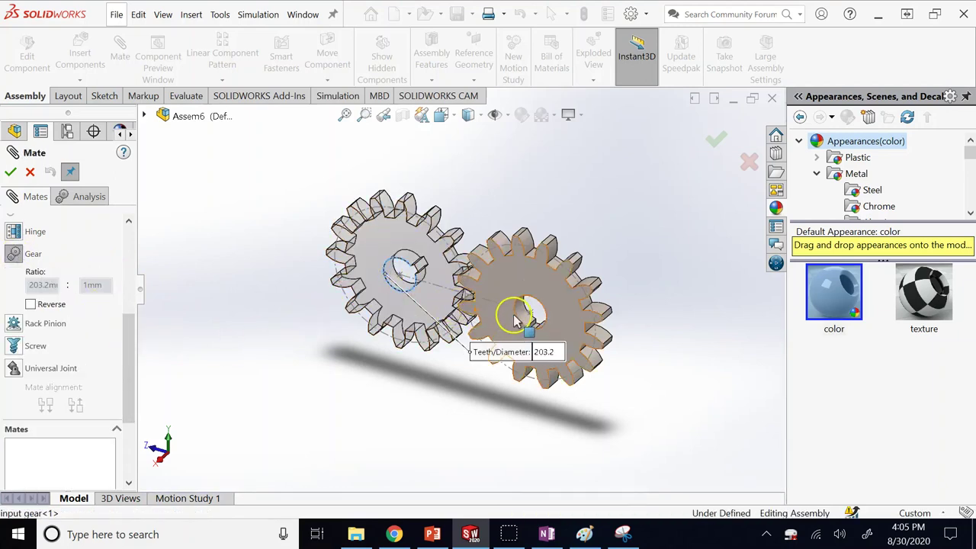
click(516, 320)
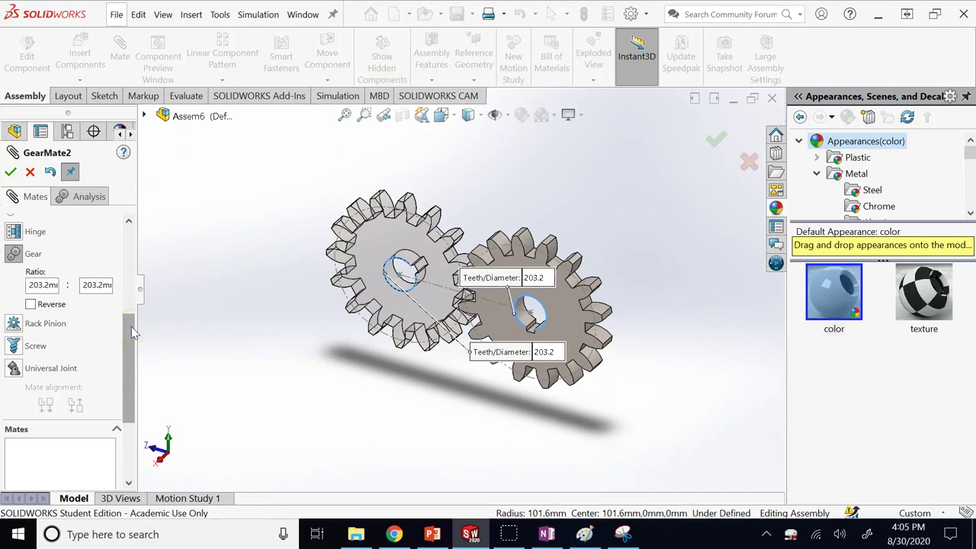
click(10, 173)
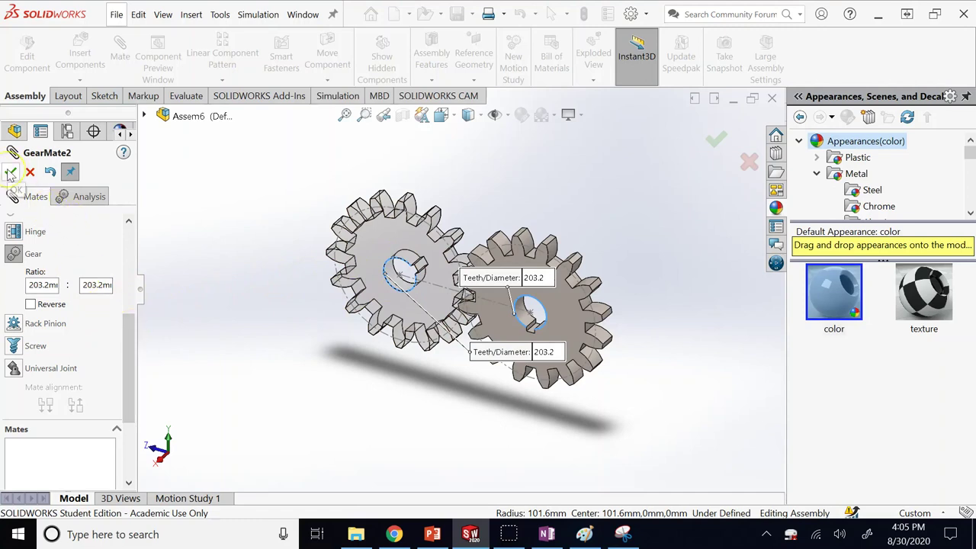
click(11, 172)
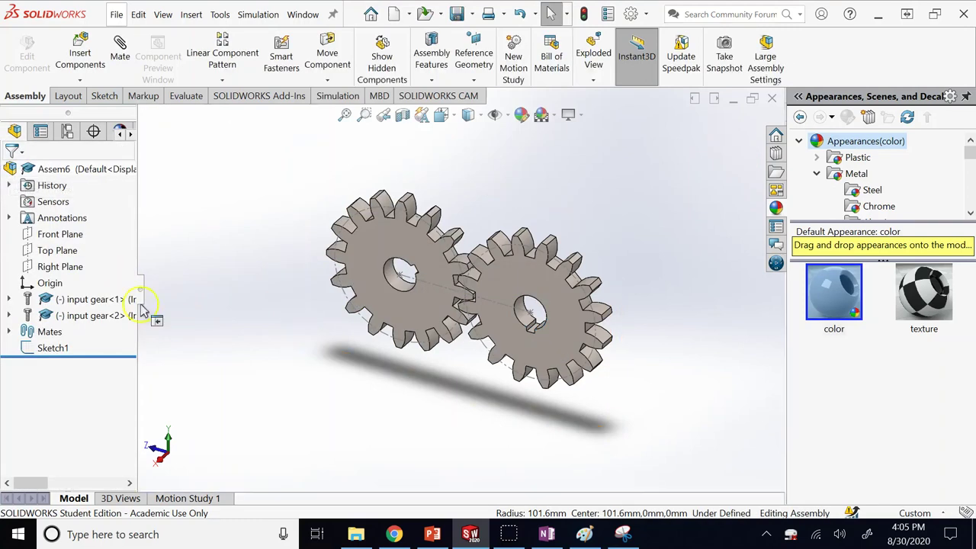
In the Right view, rotate the second gear to test how the geared pair moves together.
key(space)
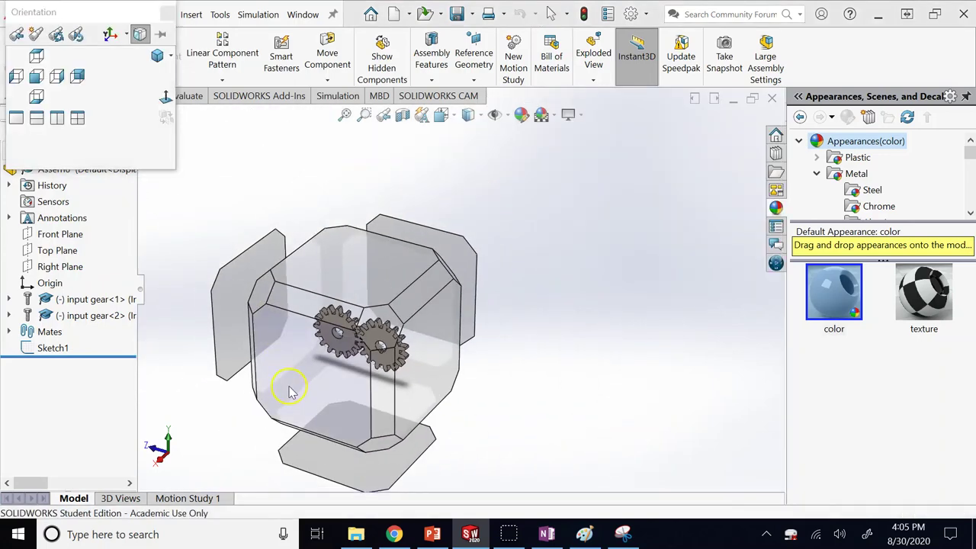
click(286, 391)
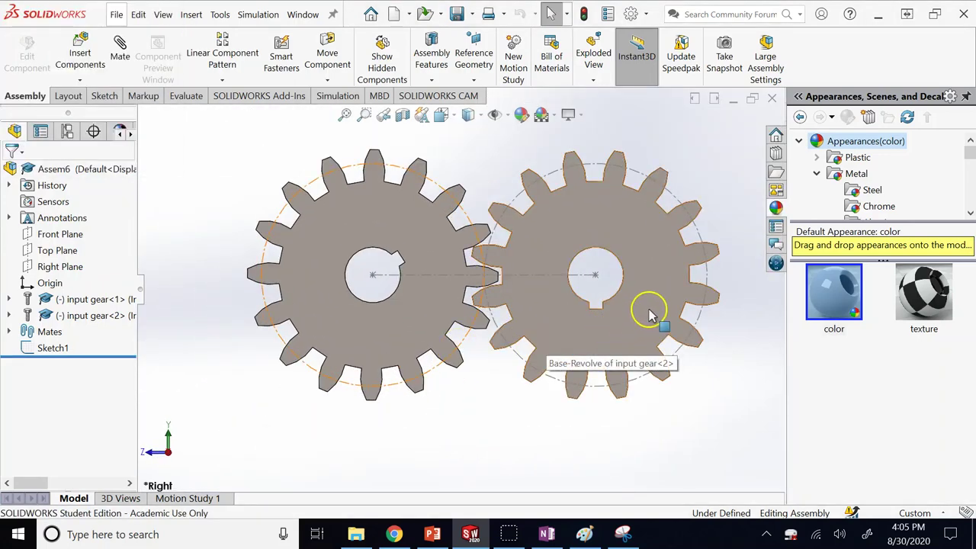
drag(648, 313, 665, 288)
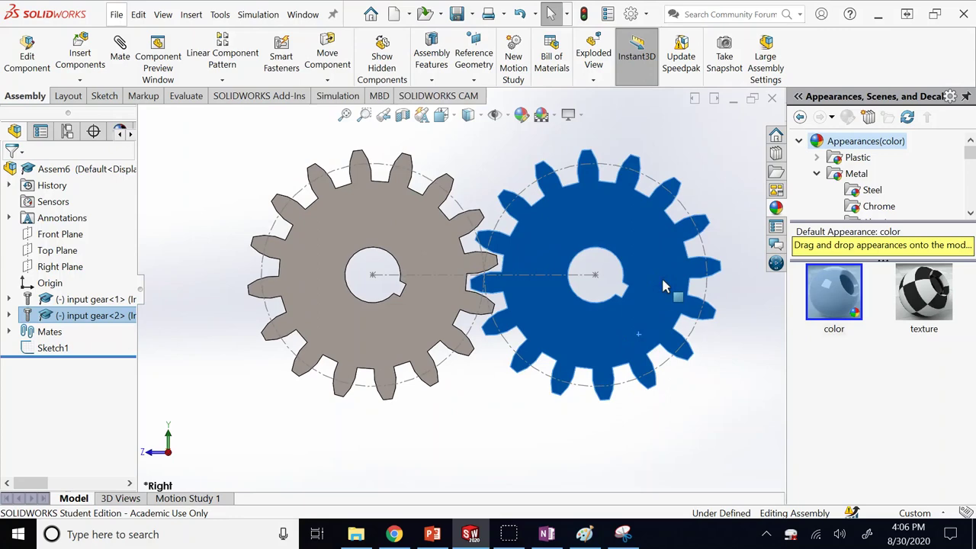
Switch to OneNote and draw a large circle with a slightly smaller ellipse touching it on blank space below the notes.
click(546, 536)
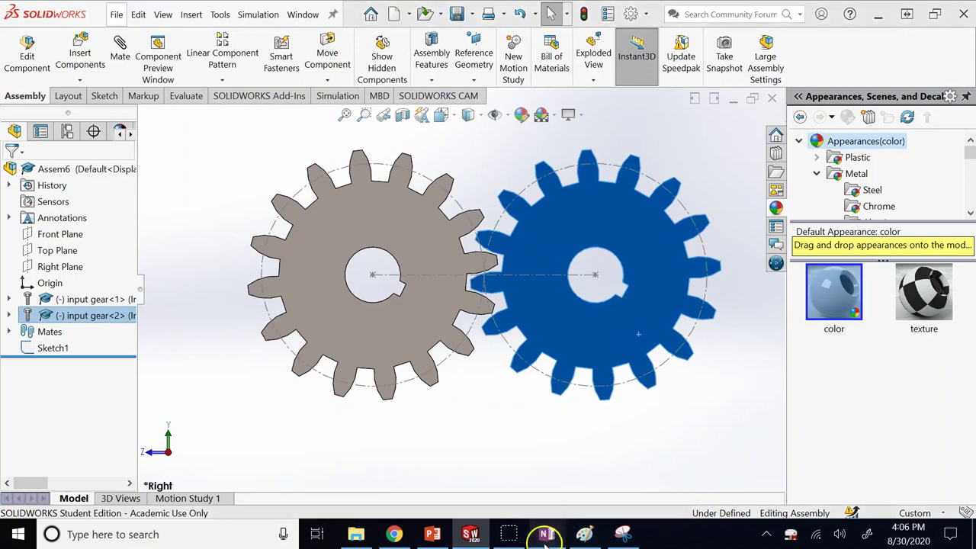
scroll(87, 272, down, 3)
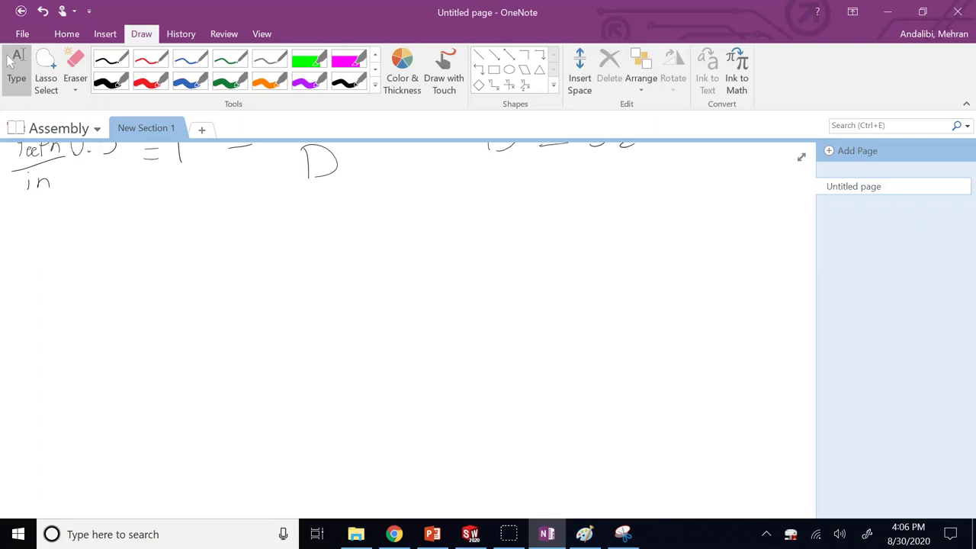
click(509, 69)
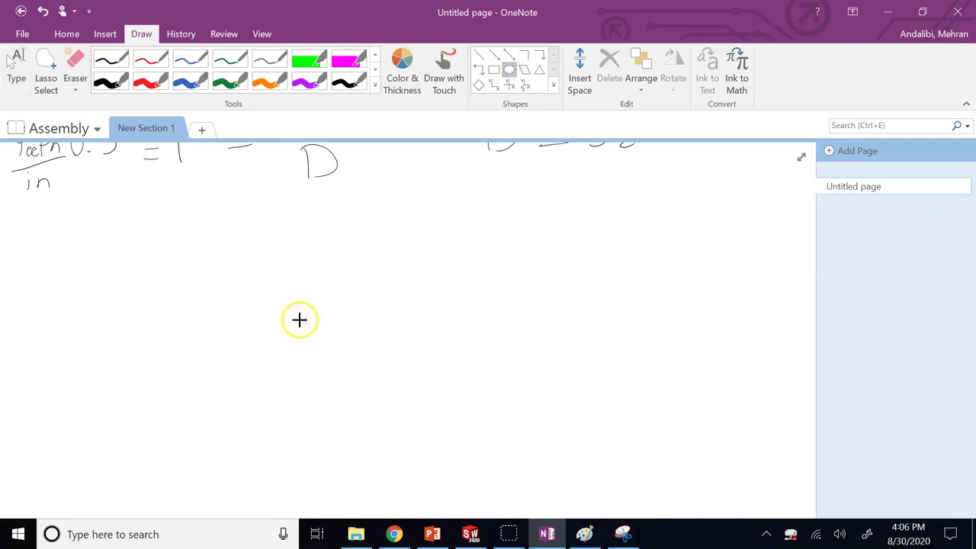
click(242, 409)
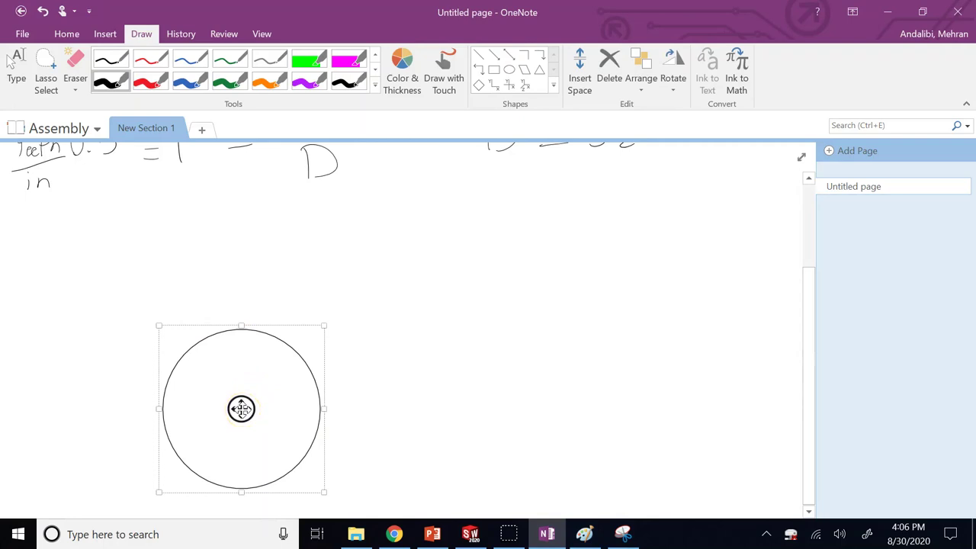
click(509, 69)
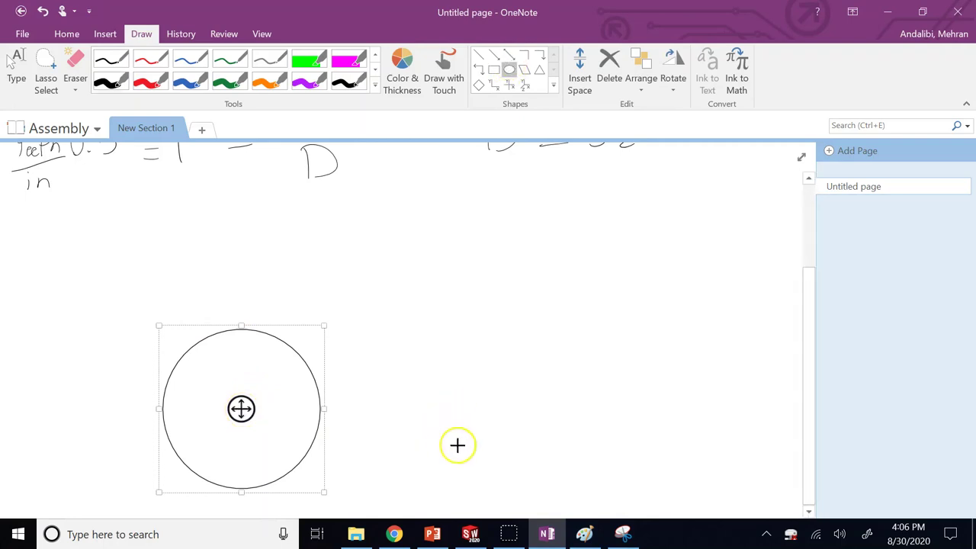
mouse_move(468, 460)
mouse_down()
mouse_move(359, 353)
mouse_move(321, 334)
mouse_up()
click(339, 298)
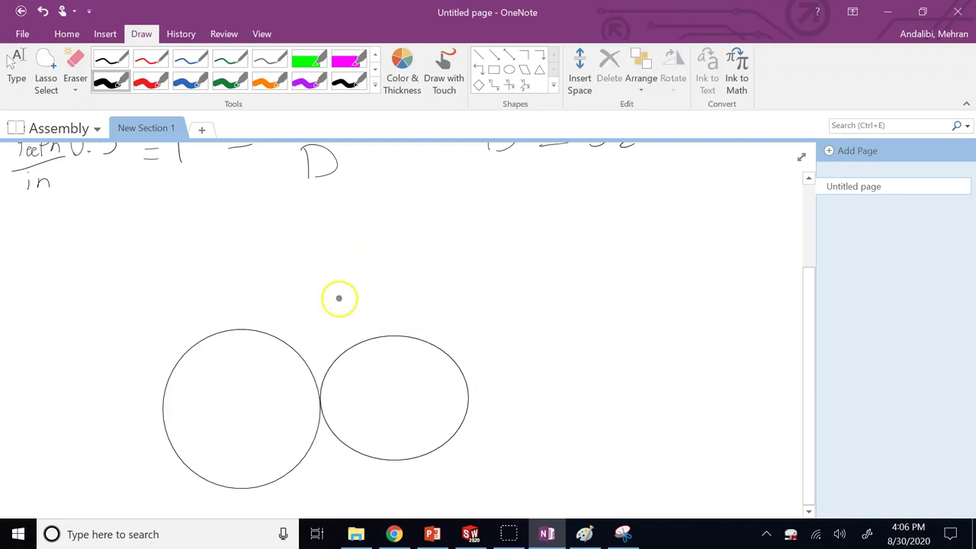
Draw a double-headed diameter arrow across the large circle and label it D1 and N1 by hand.
drag(227, 348, 242, 346)
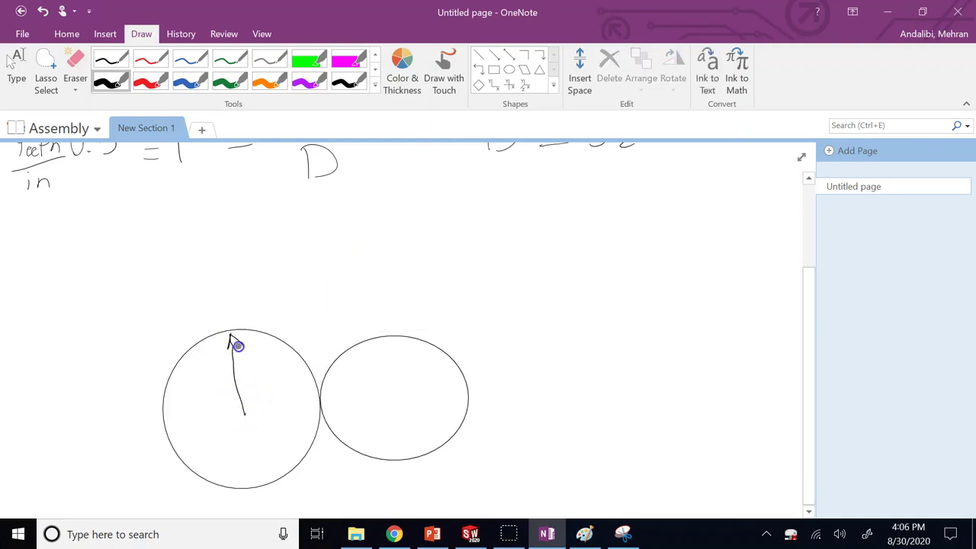
drag(191, 370, 192, 389)
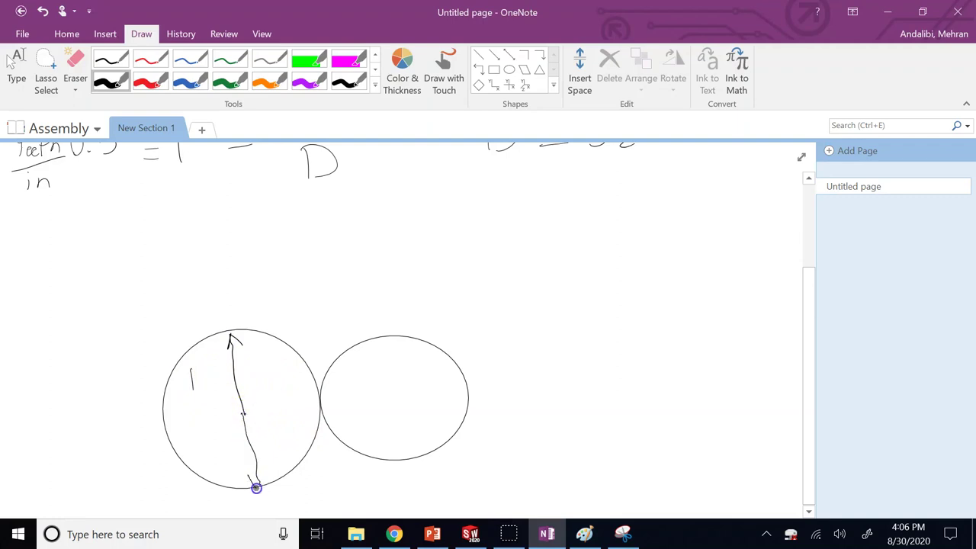
drag(256, 488, 263, 473)
drag(198, 371, 197, 392)
drag(211, 448, 209, 455)
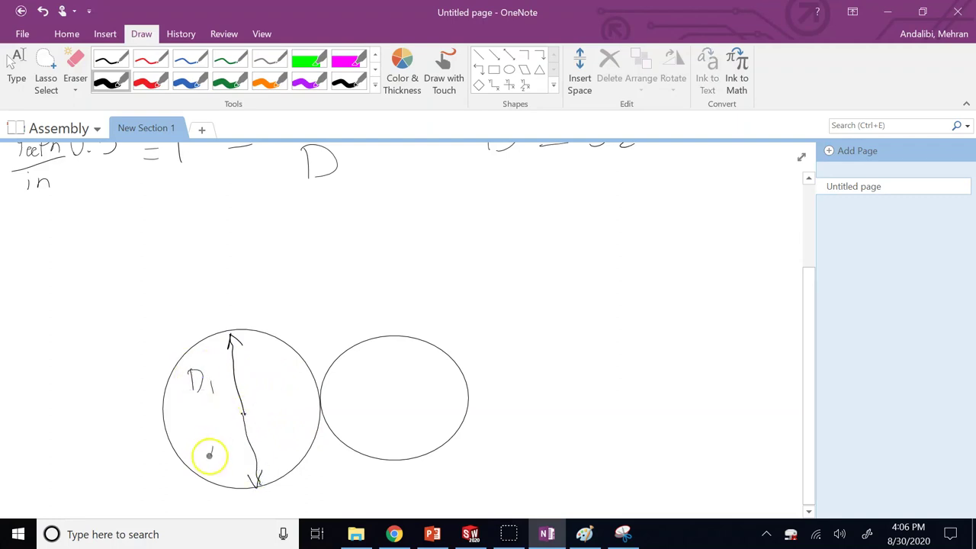
Draw a diagonal double-headed diameter arrow across the smaller circle and label it D2 and N2 by hand.
drag(394, 398, 440, 362)
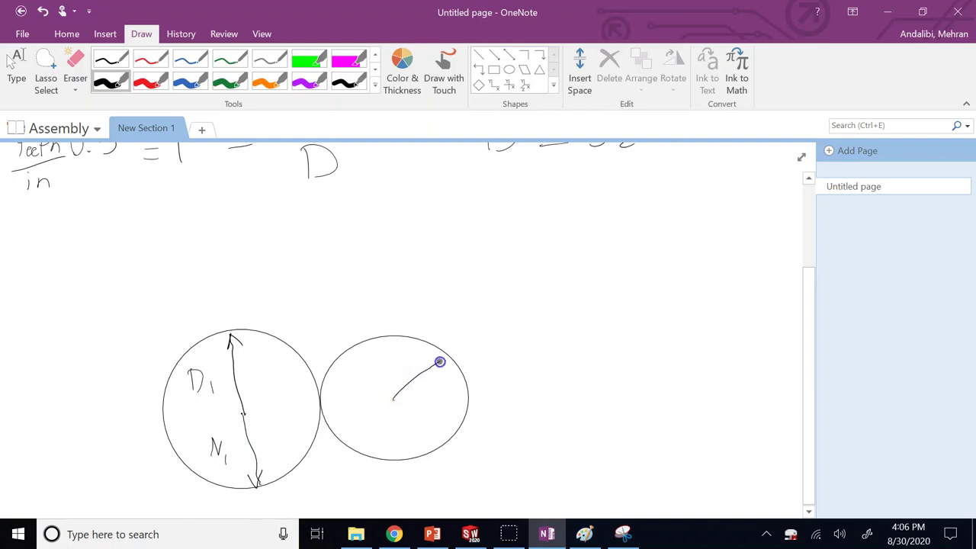
drag(393, 397, 360, 439)
drag(434, 381, 438, 359)
drag(361, 375, 358, 358)
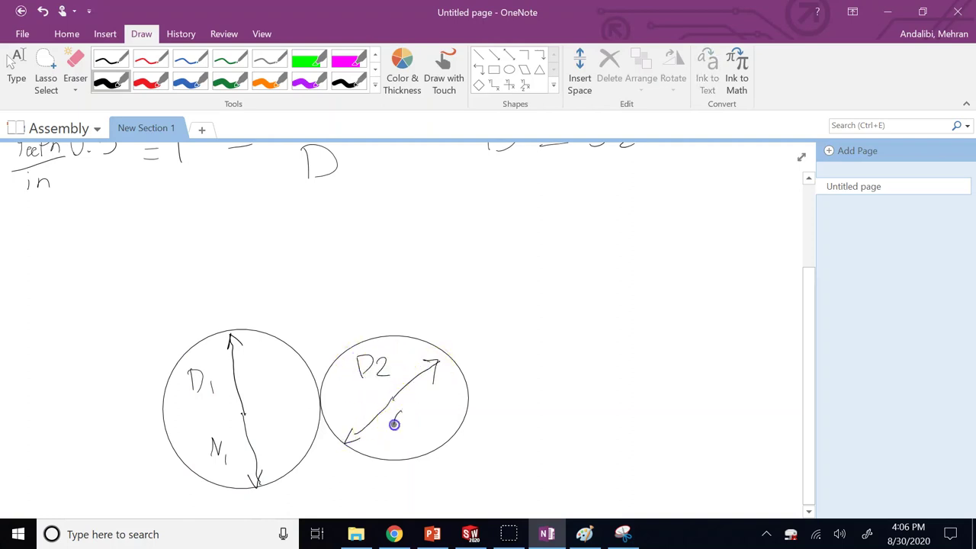
drag(432, 424, 436, 433)
Draw opposing curved rotation arrows above the two circles and label them ω1 and ω2.
drag(283, 314, 196, 280)
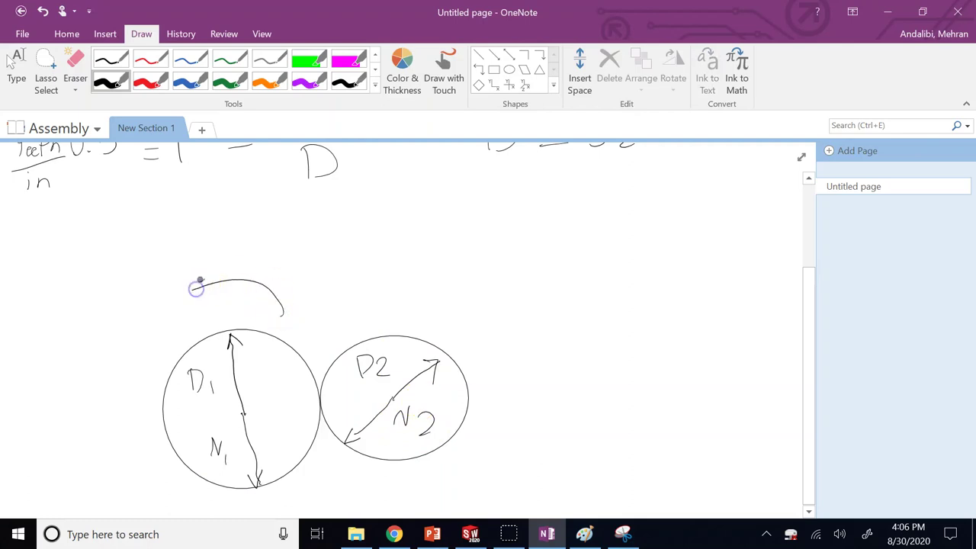
mouse_move(219, 242)
mouse_down()
mouse_move(239, 257)
mouse_move(242, 242)
mouse_up()
drag(257, 248, 259, 275)
mouse_move(320, 338)
mouse_down()
mouse_move(357, 288)
mouse_move(446, 296)
mouse_up()
drag(441, 288, 442, 306)
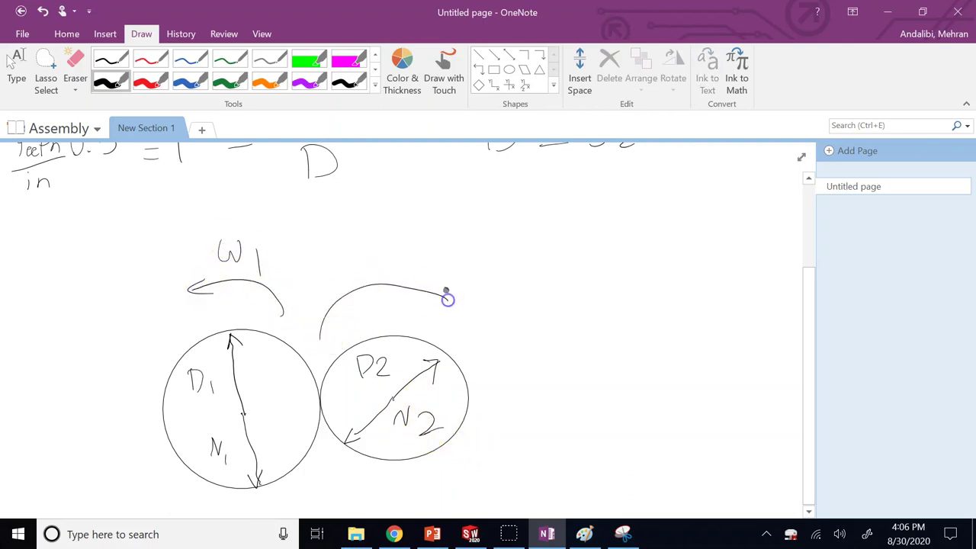
mouse_move(364, 225)
mouse_down()
mouse_move(392, 226)
mouse_move(416, 260)
mouse_up()
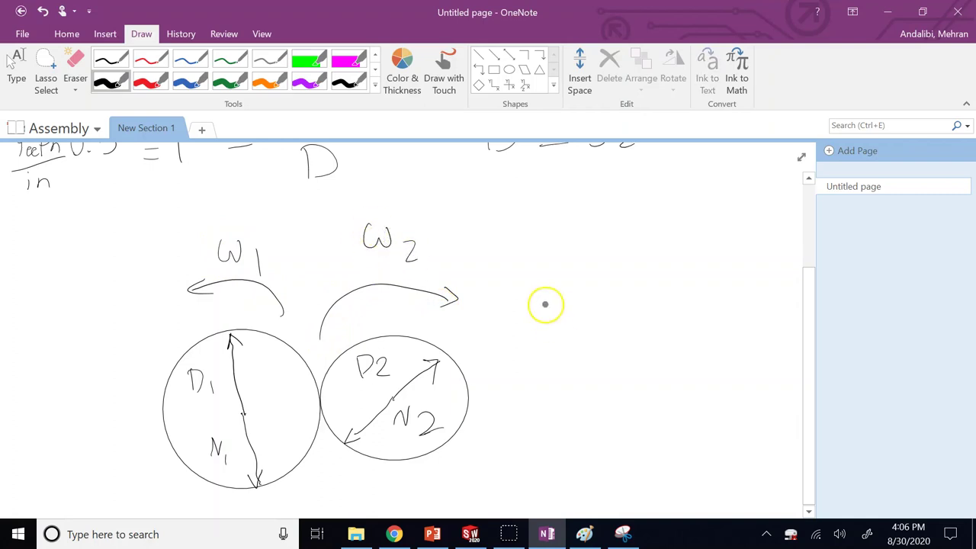
Handwrite the gear ratio equation ω1/ω2 = D2/D1 = N2/N1 beside the circles.
mouse_move(568, 294)
mouse_down()
mouse_move(573, 324)
mouse_move(597, 308)
mouse_up()
mouse_move(554, 354)
mouse_down()
mouse_move(624, 347)
mouse_move(584, 374)
mouse_move(596, 371)
mouse_up()
drag(597, 381, 615, 399)
drag(643, 342, 655, 341)
drag(643, 352, 656, 350)
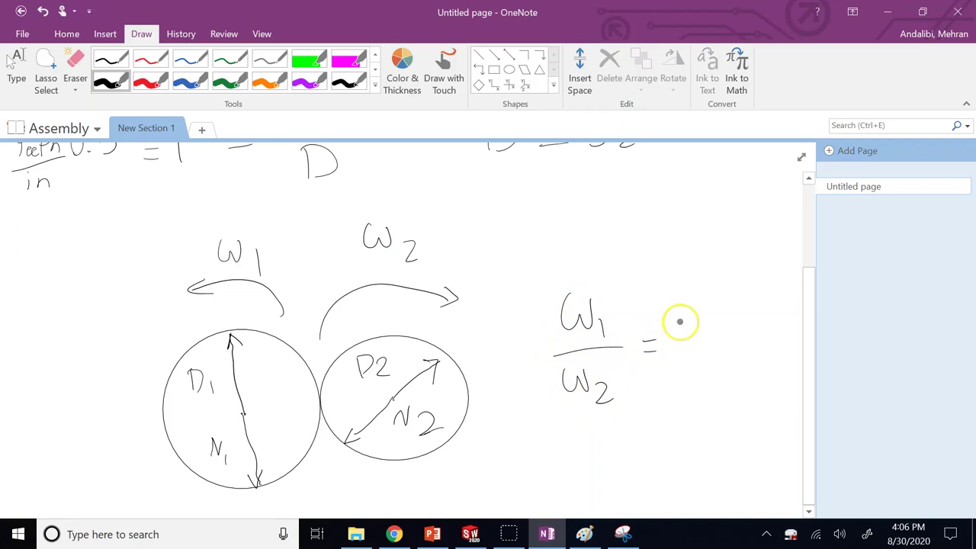
mouse_move(676, 300)
mouse_down()
mouse_move(681, 328)
mouse_move(718, 329)
mouse_up()
mouse_move(723, 342)
mouse_down()
mouse_move(679, 348)
mouse_move(744, 341)
mouse_up()
drag(733, 349, 774, 311)
drag(781, 322, 795, 347)
mouse_move(762, 378)
mouse_down()
mouse_move(761, 393)
mouse_move(777, 375)
mouse_move(790, 398)
mouse_up()
Write S.R. = in front of the equation and draw a curved leader up from it for an explanatory note.
drag(534, 355, 546, 353)
mouse_move(534, 364)
mouse_down()
mouse_move(546, 363)
mouse_move(497, 367)
mouse_move(506, 375)
mouse_move(584, 248)
mouse_up()
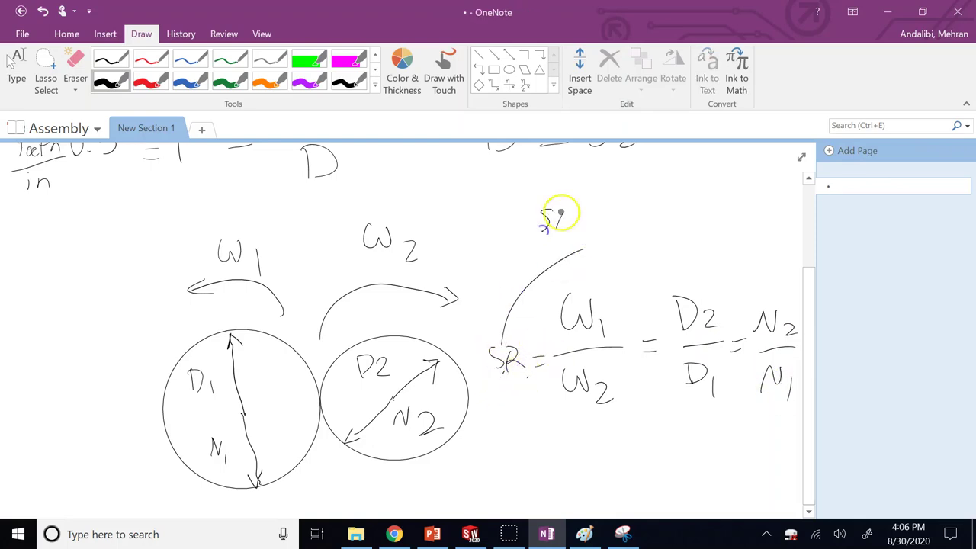